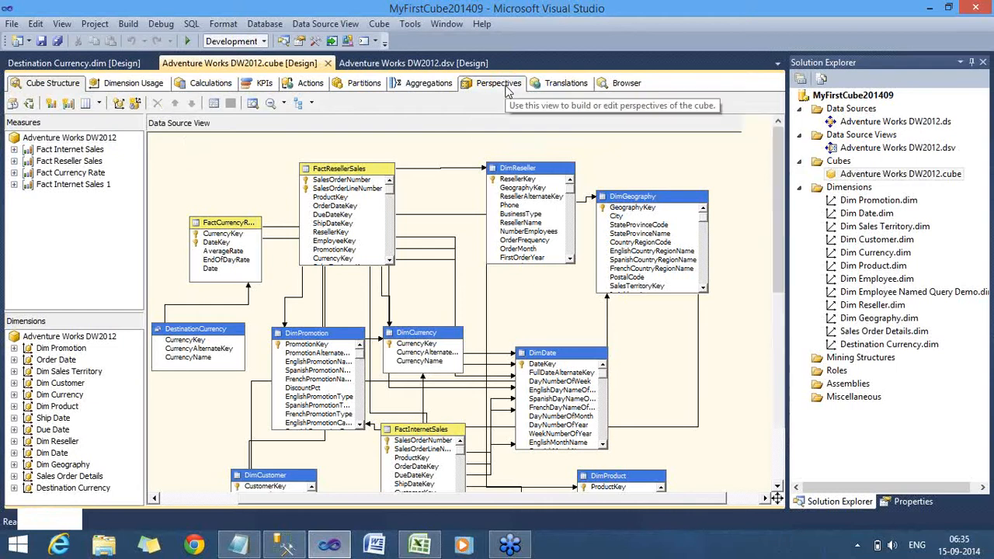
View the perspectives of the Adventure Works DW2012 cube, and minimise the open windows to reach the desktop.
left_click(505, 89)
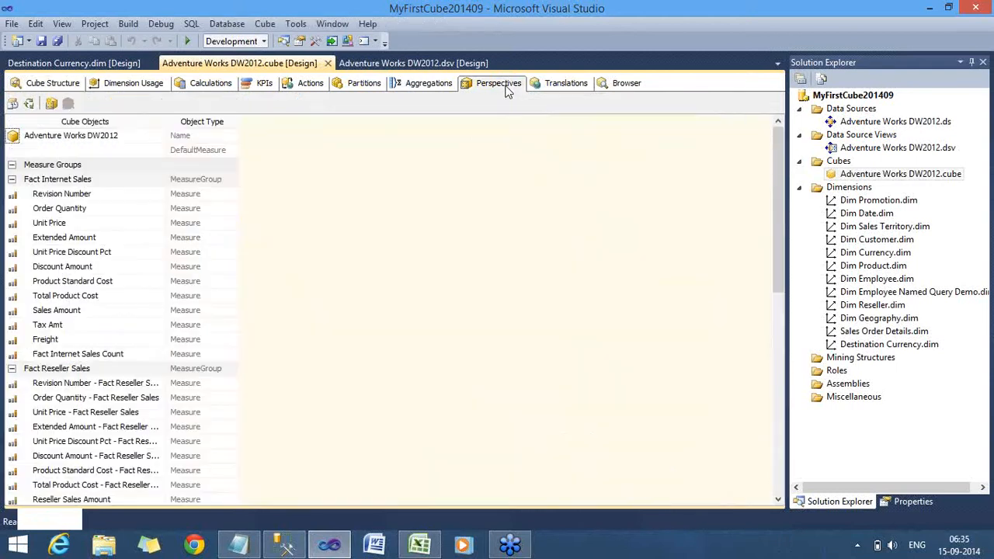
left_click(930, 11)
left_click(930, 11)
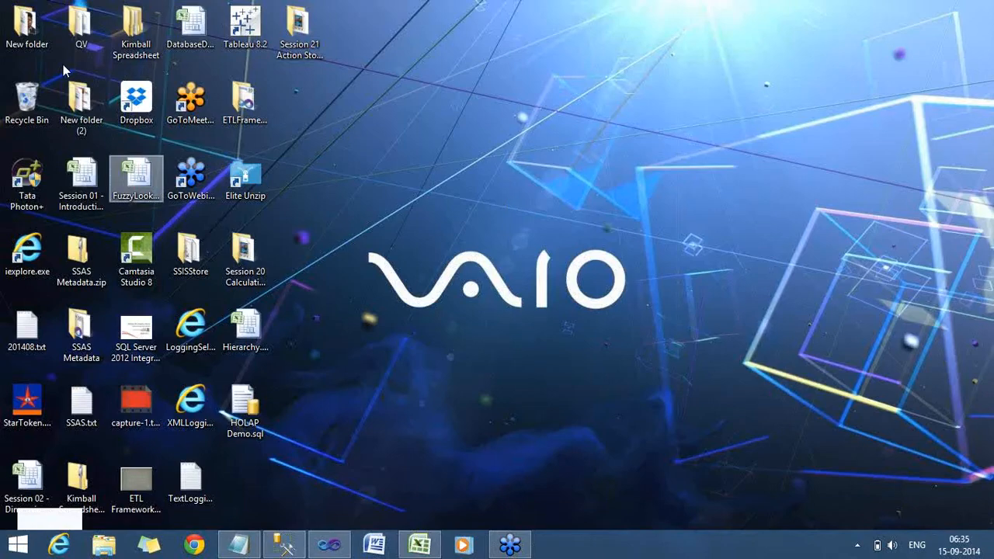
Open AdventureWorksDW2012Multidimensional-EE.sln from the Enterprise subfolder of AdventureWorks Multidimensional Models SQL Server 2012 in the desktop's New folder.
left_click(35, 41)
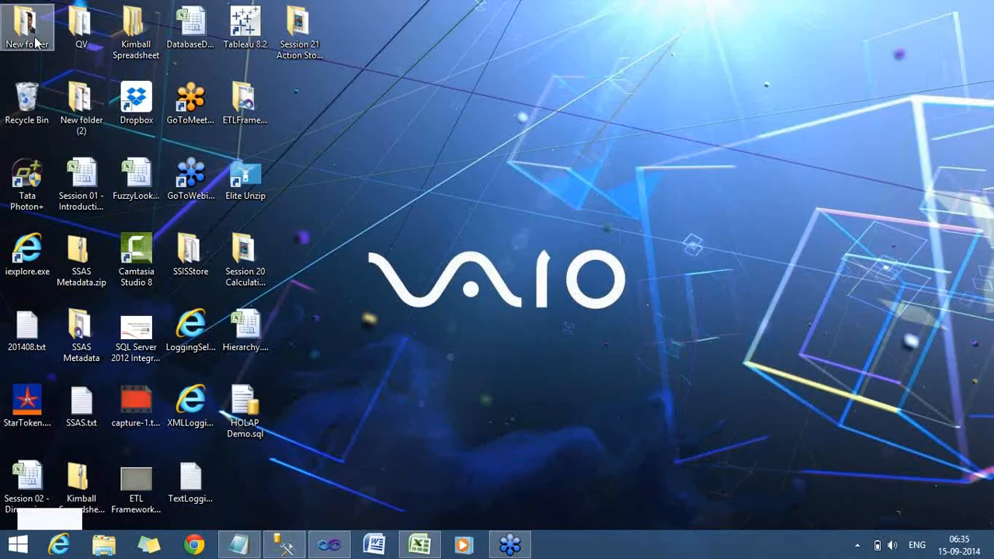
double_click(34, 40)
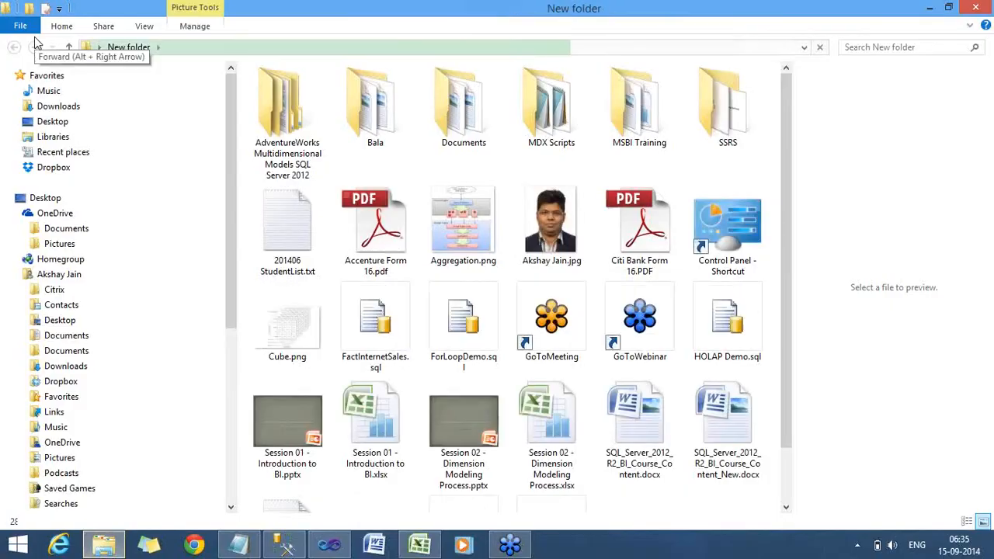
double_click(307, 159)
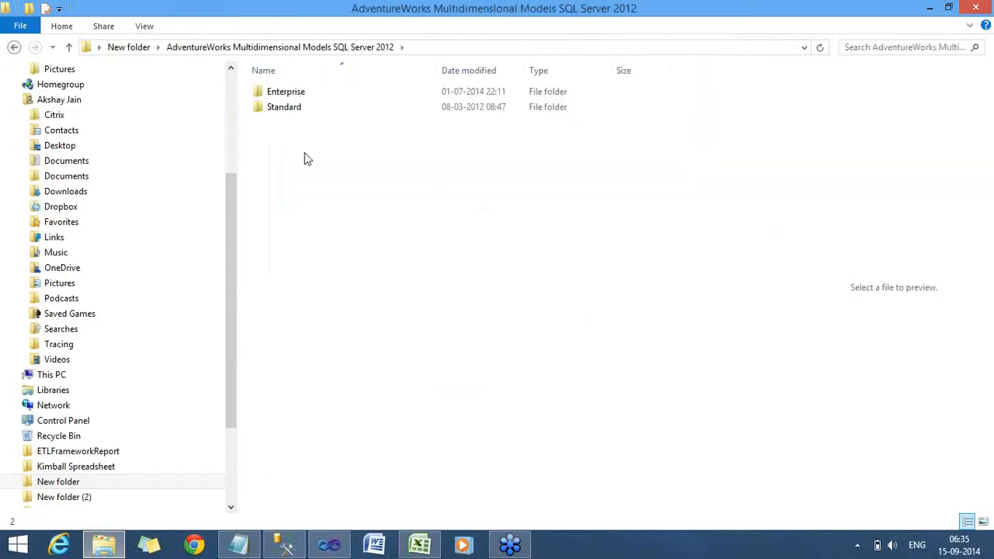
left_click(293, 92)
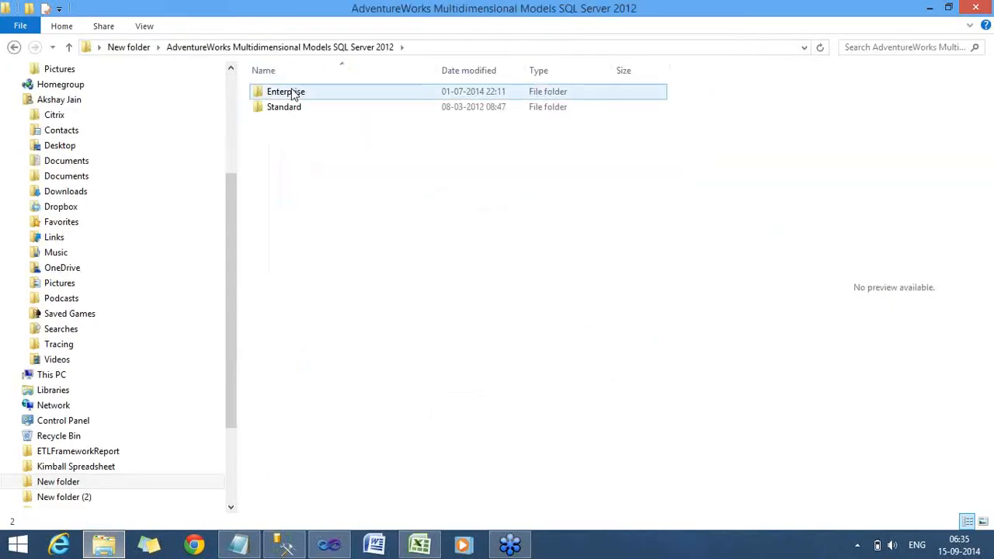
double_click(294, 91)
left_click(293, 110)
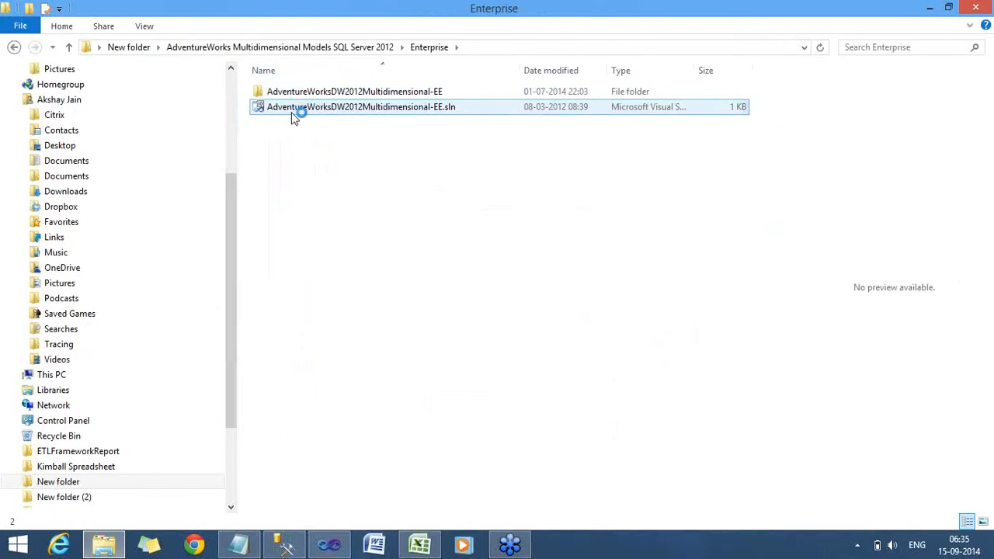
double_click(294, 113)
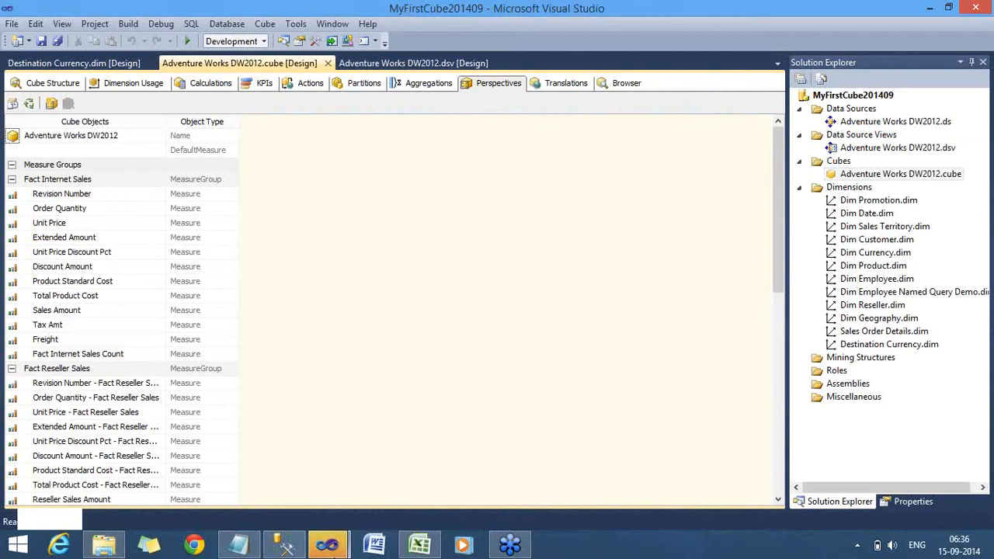
Switch to the AdventureWorksDW2012Multidimensional-EE solution and open the perspectives of the Adventure Works cube.
mouse_move(327, 544)
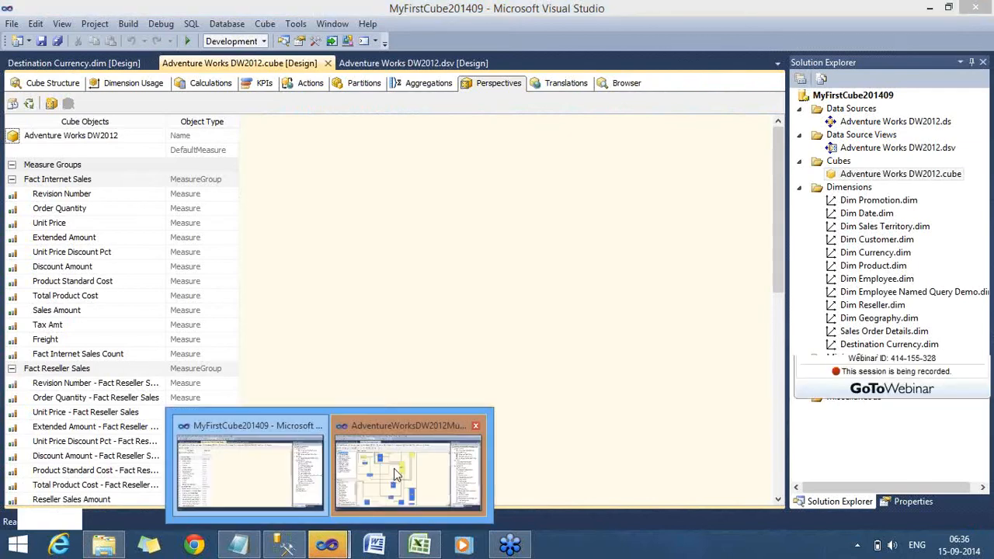
left_click(393, 468)
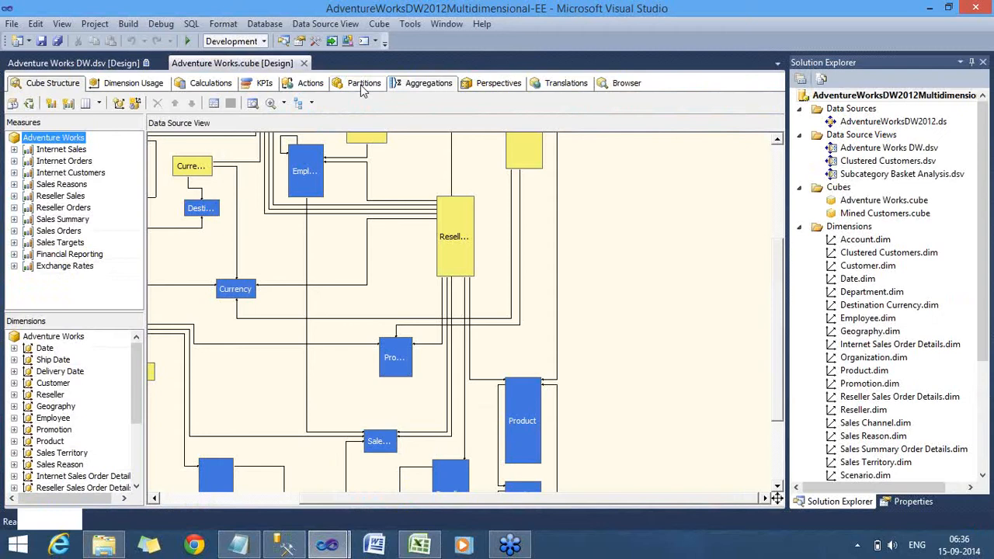
left_click(362, 87)
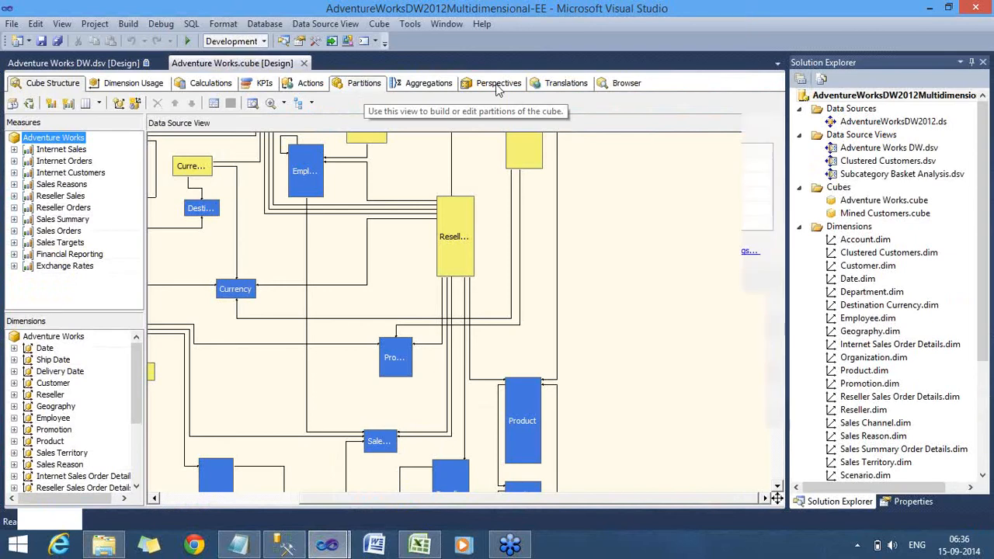
left_click(497, 85)
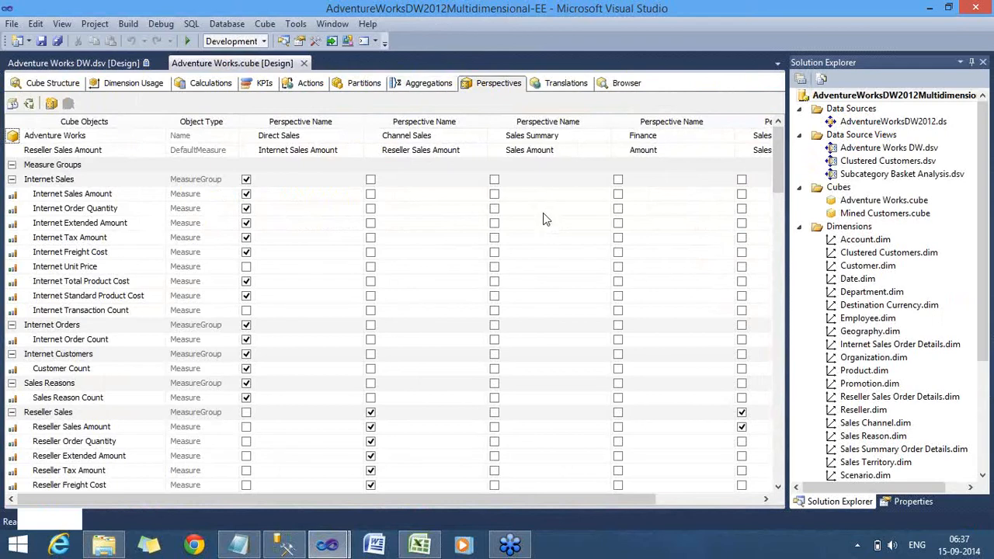
Examine the Direct Sales perspective's name and the measures it includes.
left_click(549, 283)
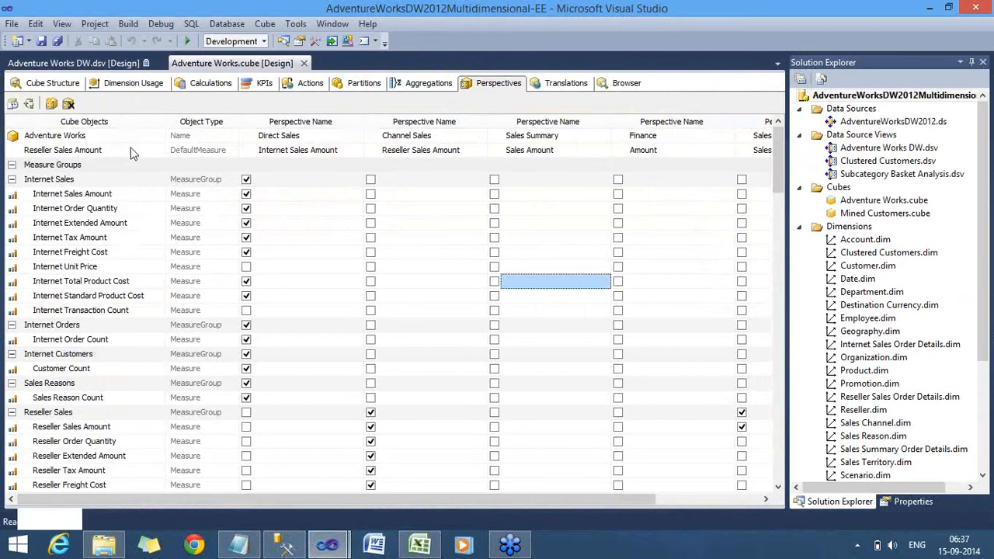
left_click(314, 136)
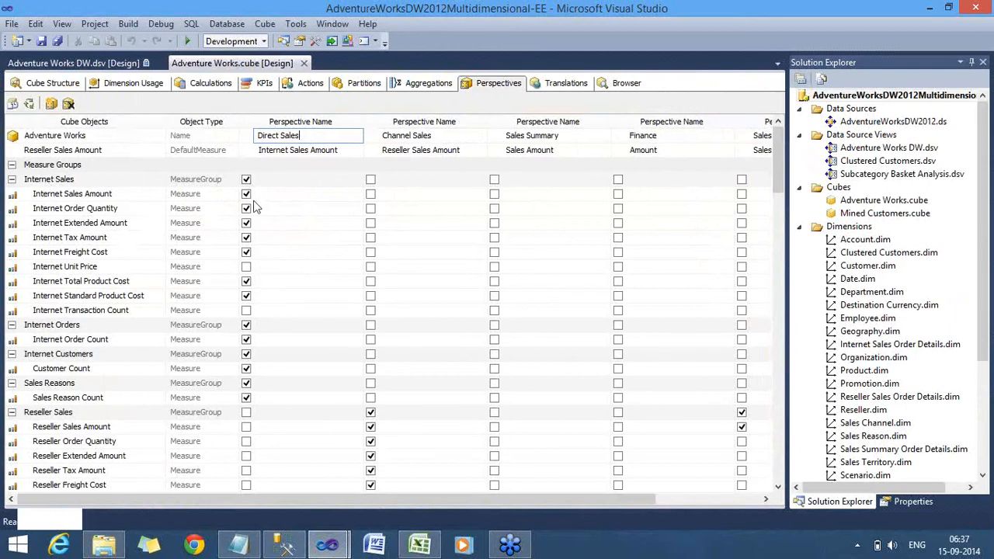
left_click(299, 178)
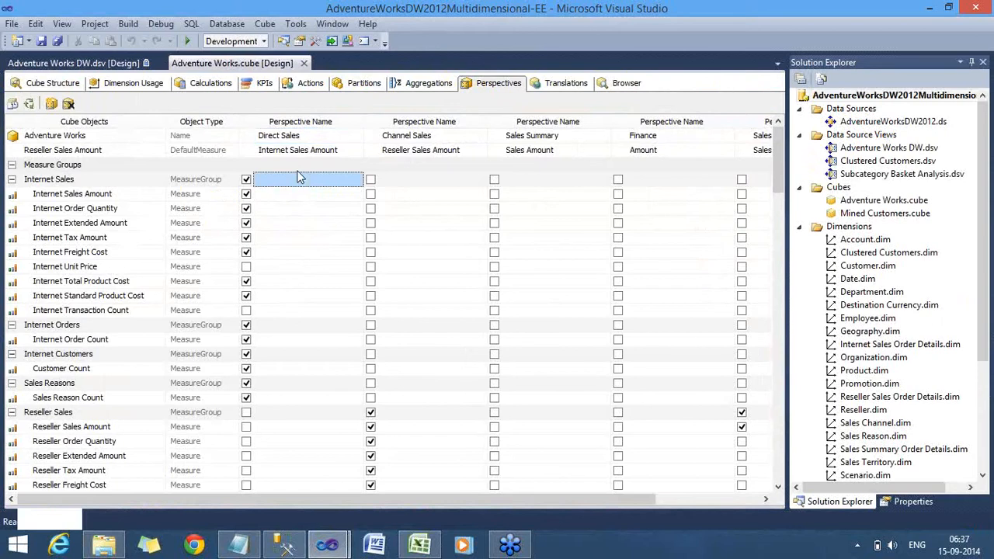
left_click(311, 135)
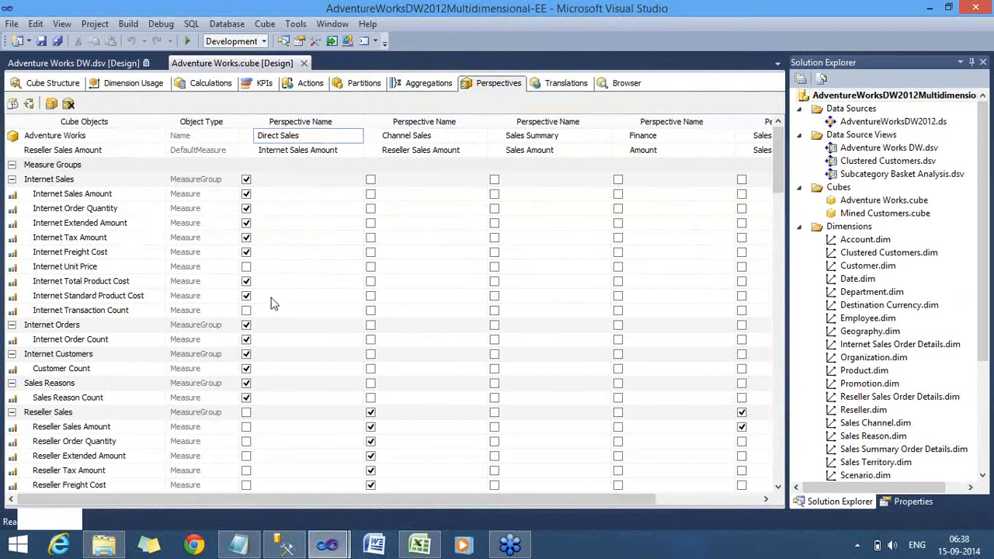
Collapse the measure groups from Internet Sales to Exchange Rates, leaving Internet Orders expanded, to compare them across the perspectives.
left_click(11, 179)
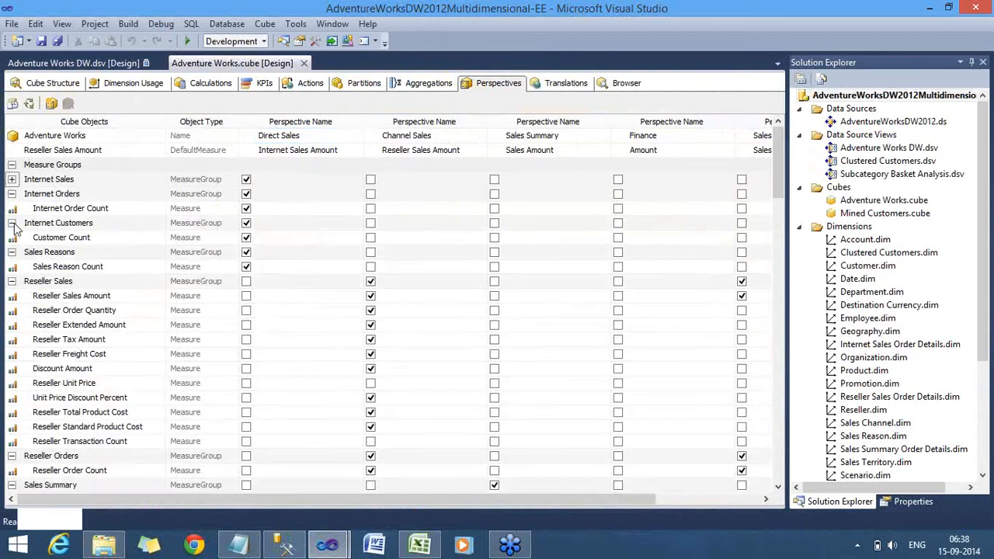
left_click(11, 223)
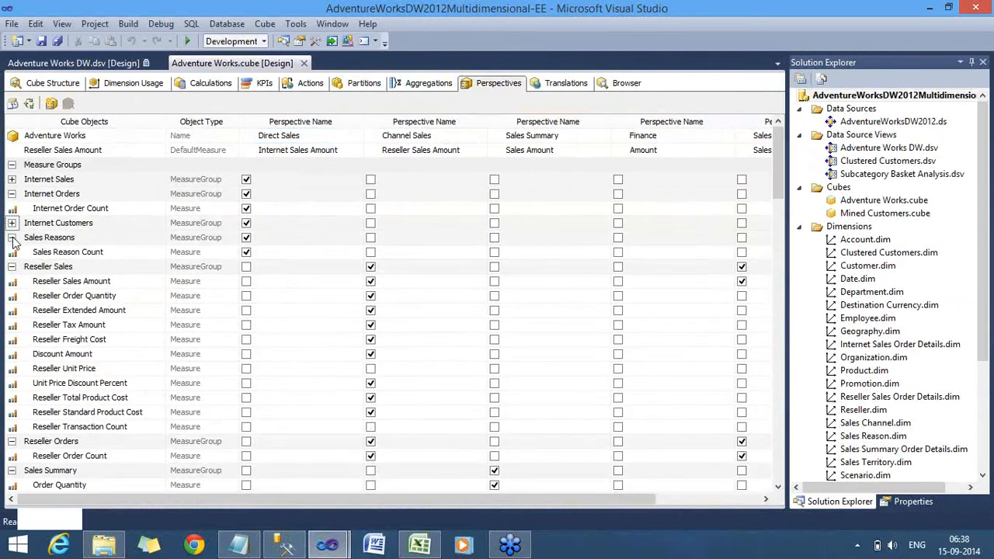
left_click(11, 238)
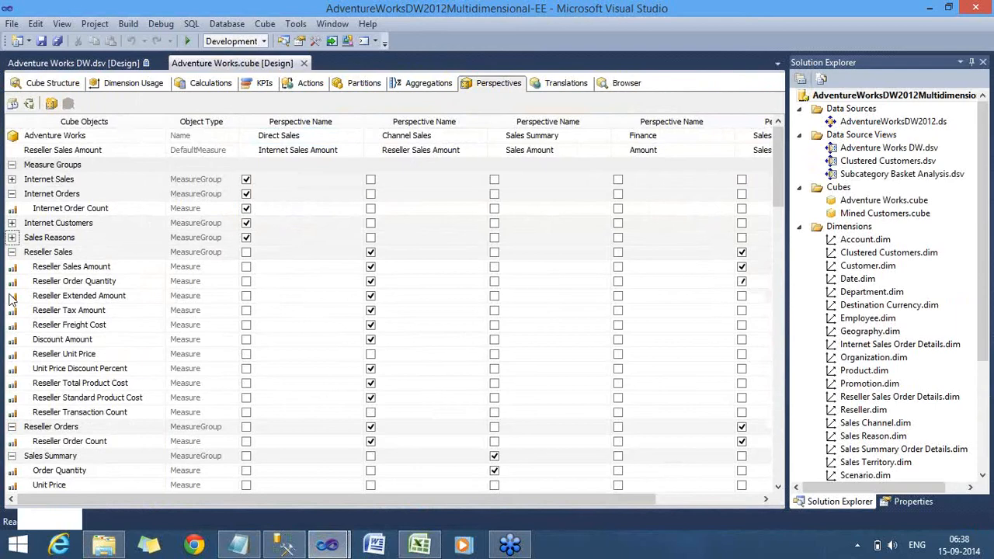
left_click(12, 296)
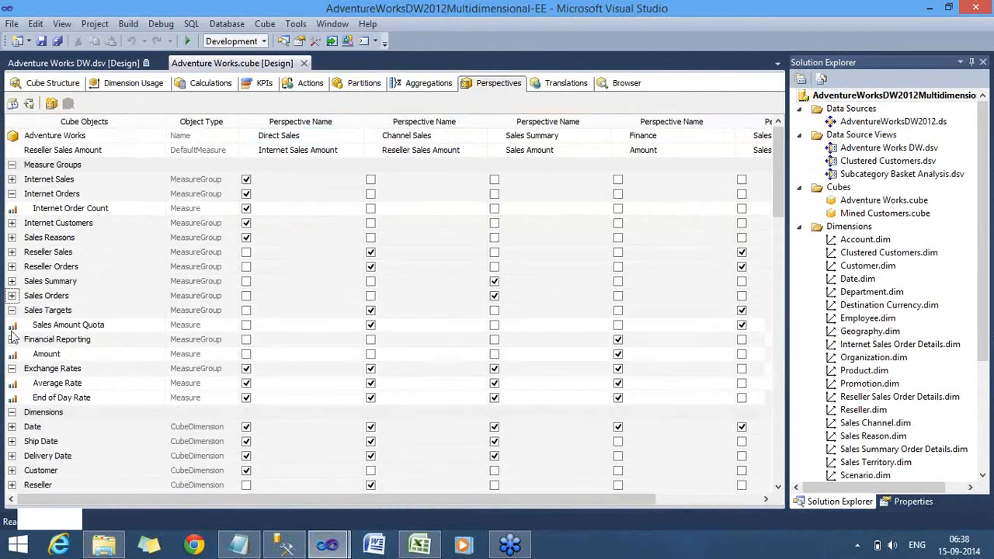
left_click(12, 310)
left_click(11, 325)
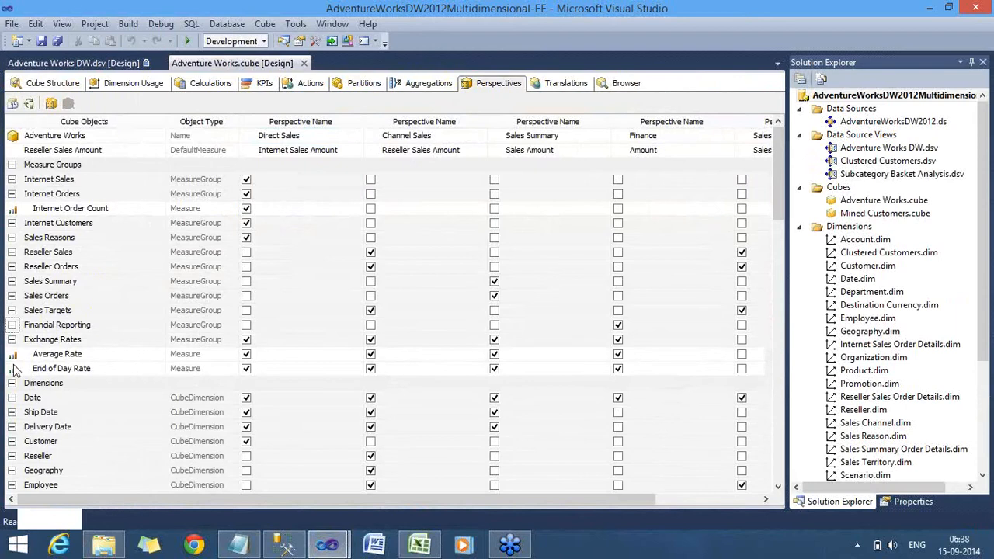
left_click(12, 340)
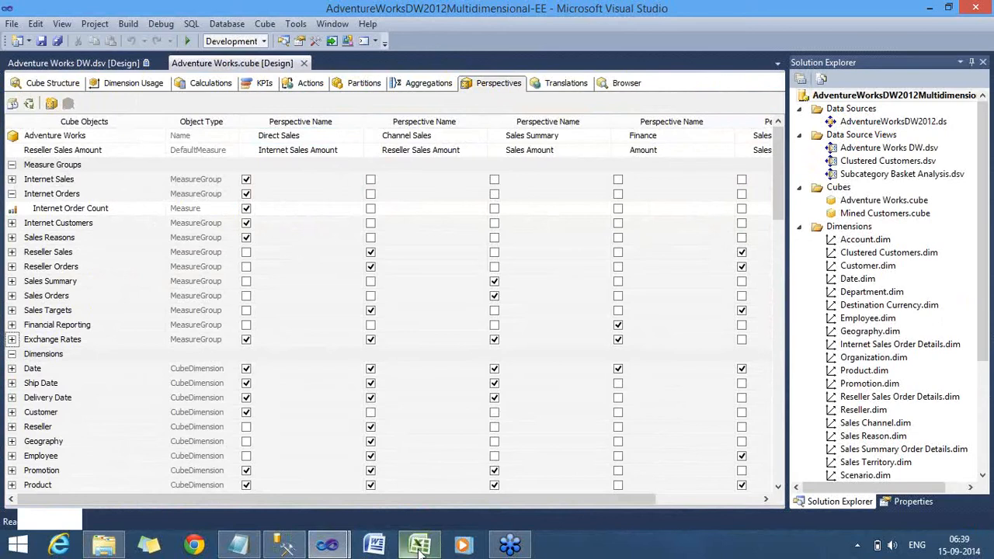
Switch to SQL Server Management Studio and connect to the local Analysis Services server with Windows Authentication.
mouse_move(419, 550)
left_click(286, 551)
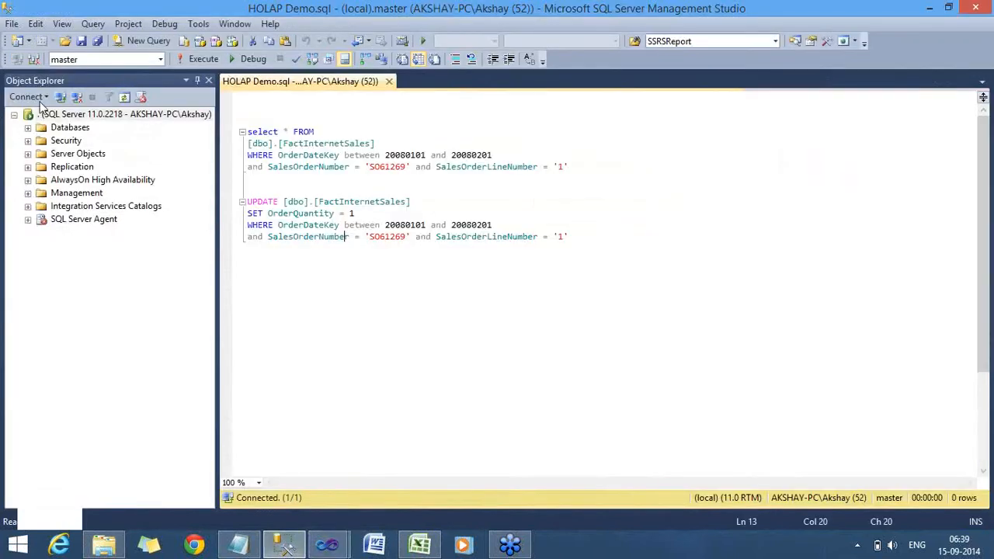
left_click(46, 114)
left_click(30, 96)
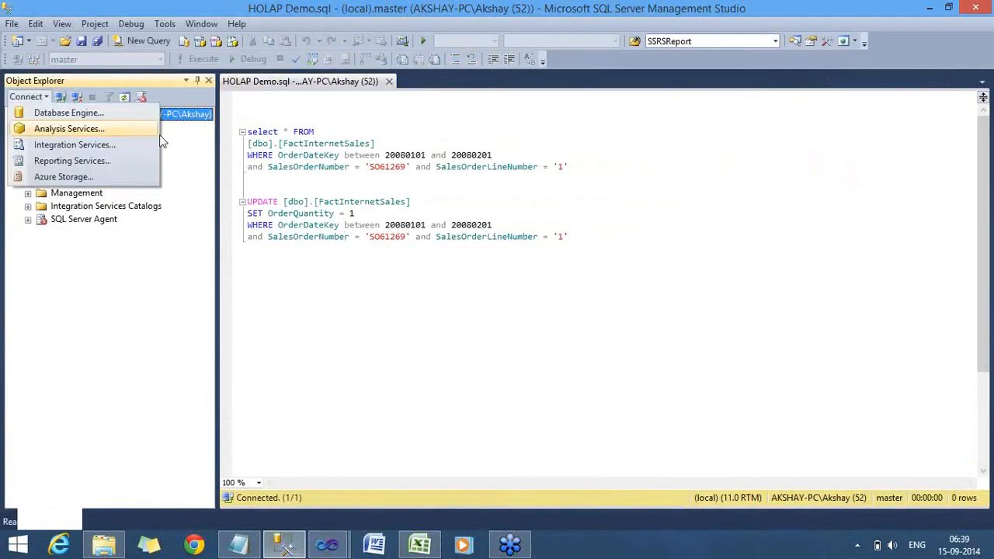
left_click(70, 126)
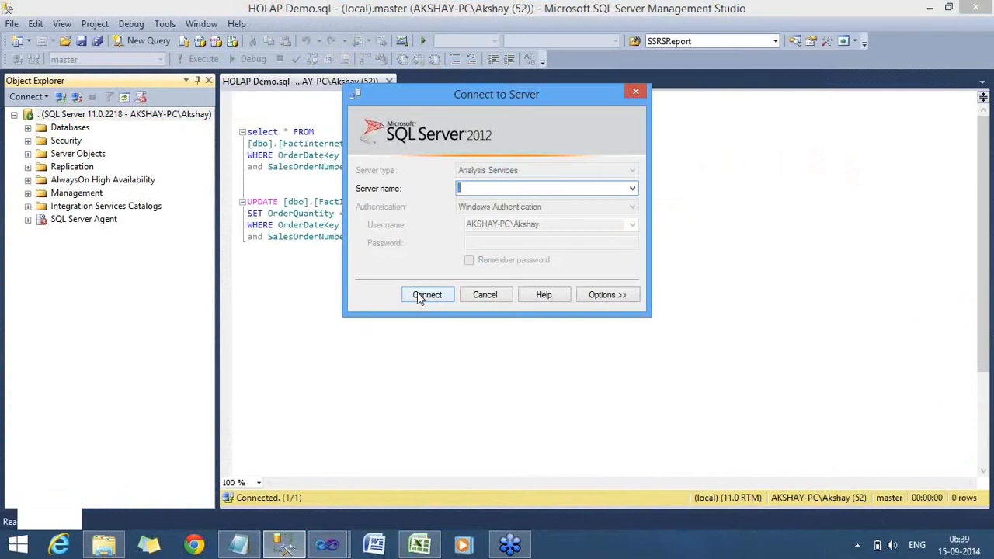
left_click(427, 294)
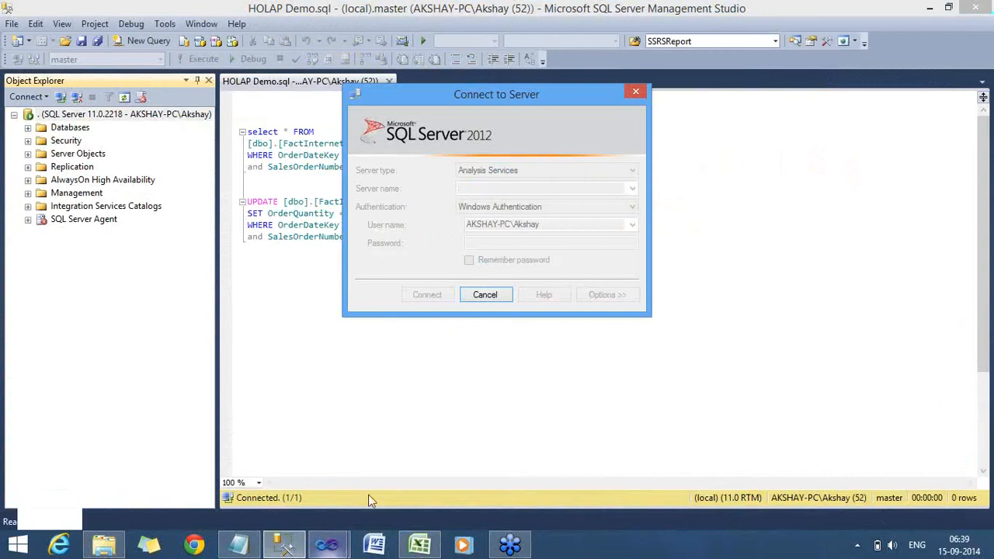
left_click(328, 545)
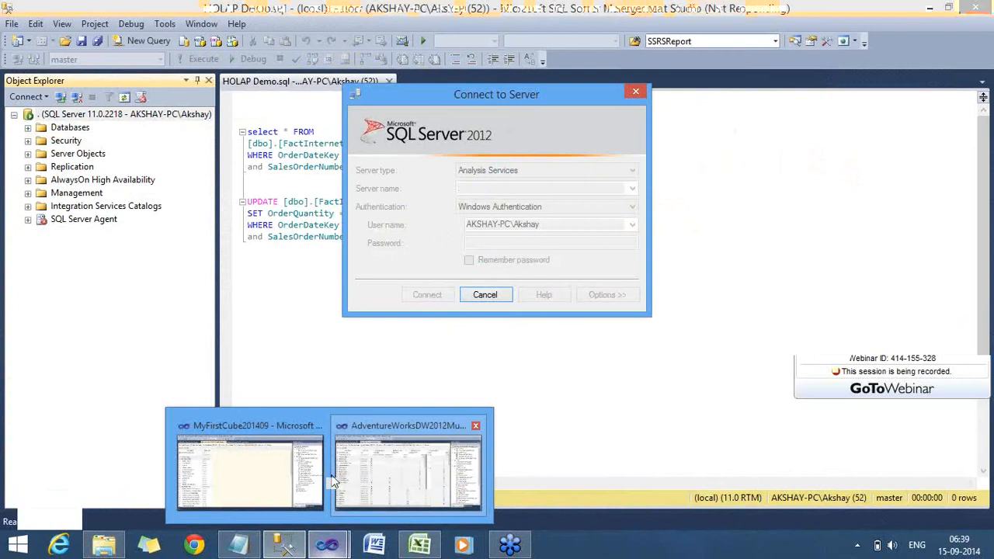
left_click(284, 546)
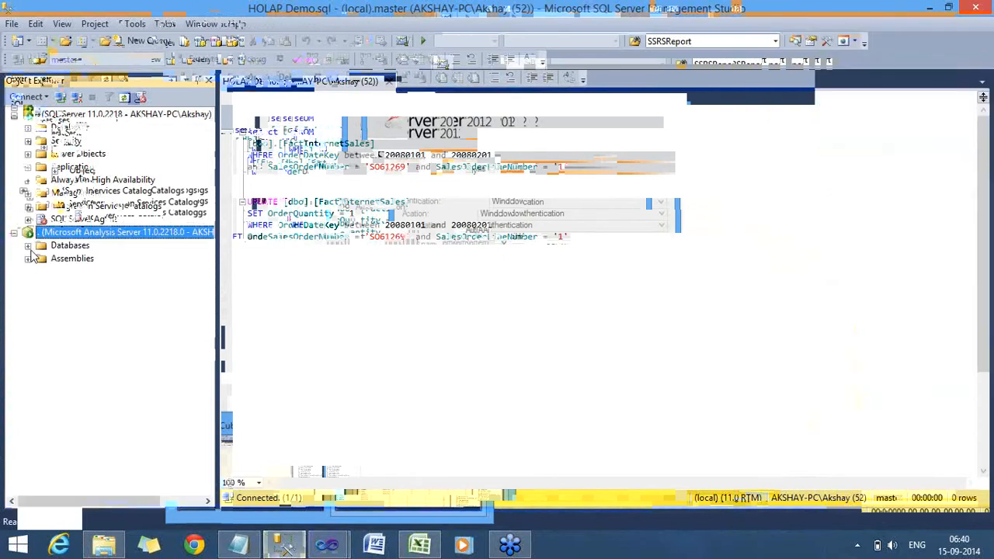
Browse the Adventure Works cube in the AdventureWorksDW2012Multidimensional database on the Analysis Services server.
left_click(28, 246)
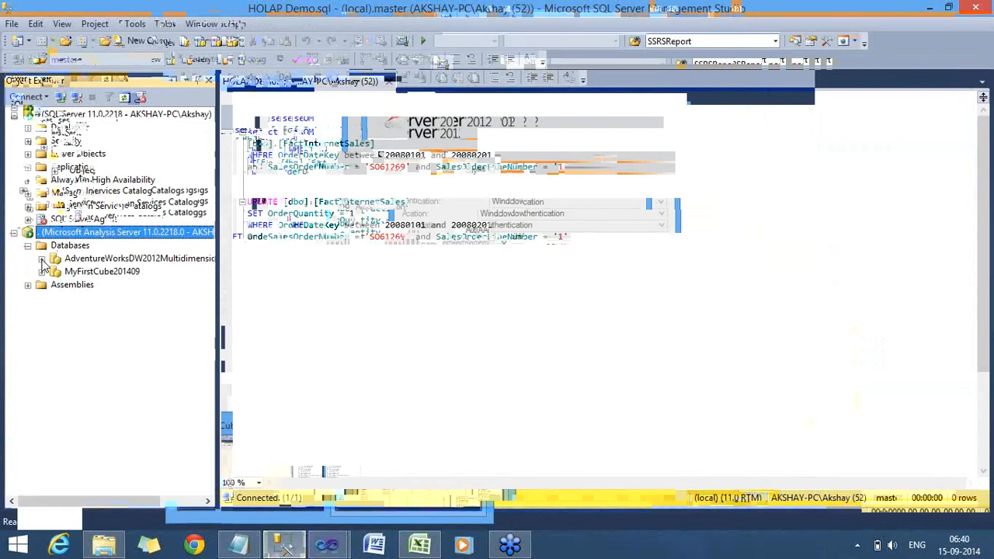
left_click(41, 259)
left_click(55, 299)
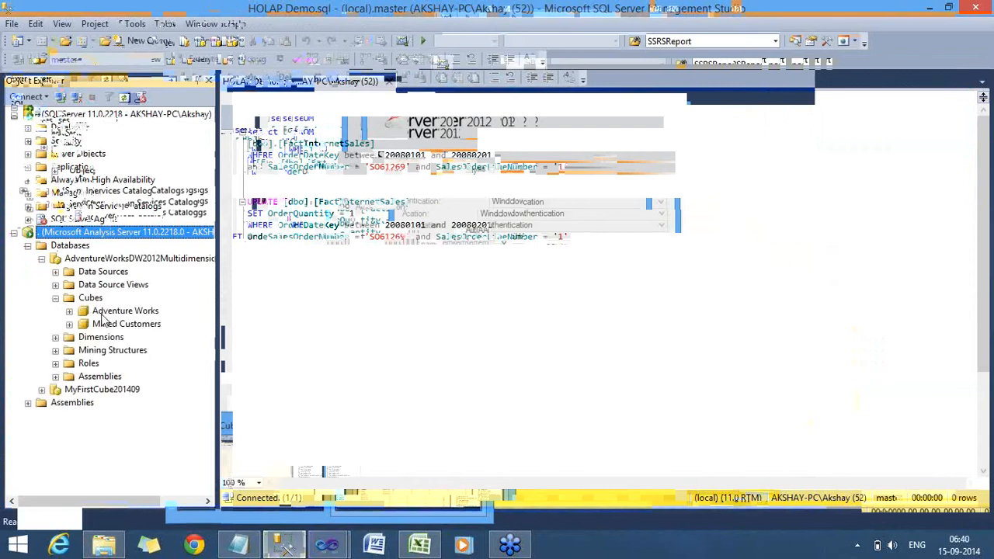
right_click(105, 315)
left_click(118, 325)
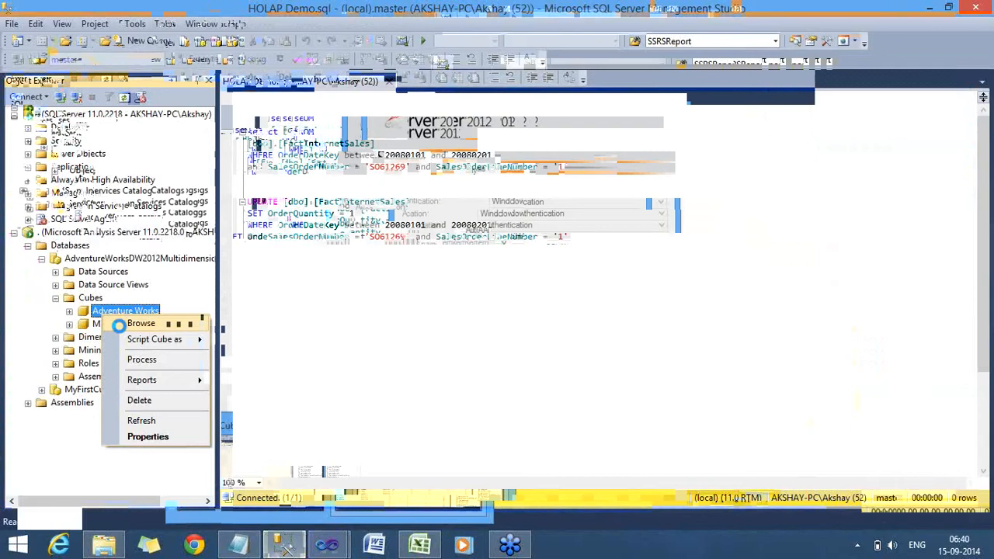
left_click(118, 325)
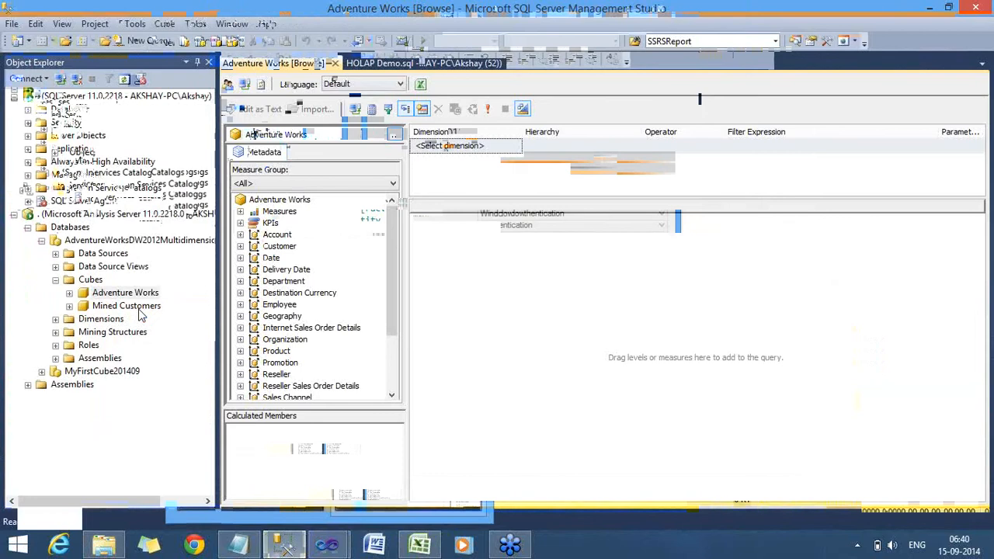
Start analyzing the cube in Excel, choose the Direct Sales perspective, and switch to the AdventureWorksDW2012Multidimensional project in Visual Studio.
left_click(420, 84)
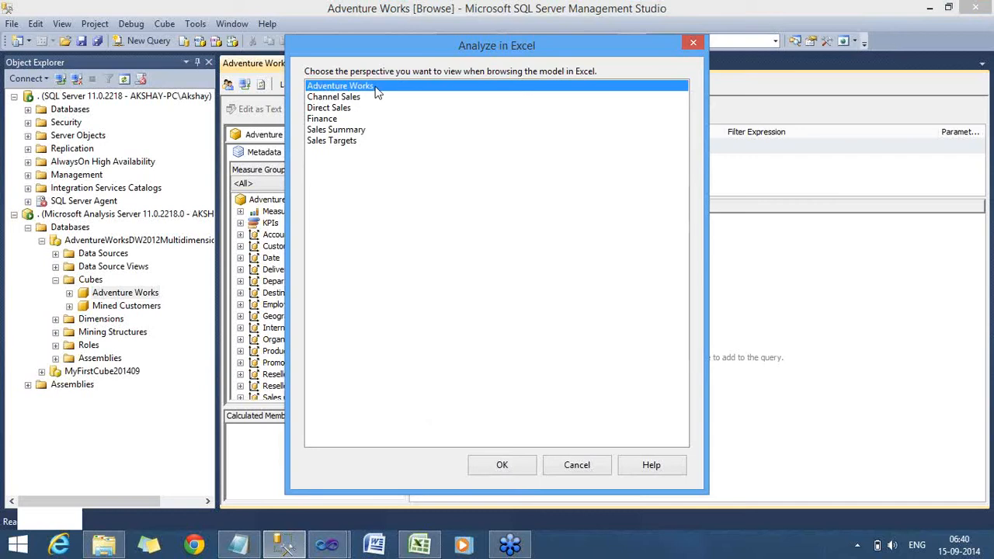
left_click(334, 108)
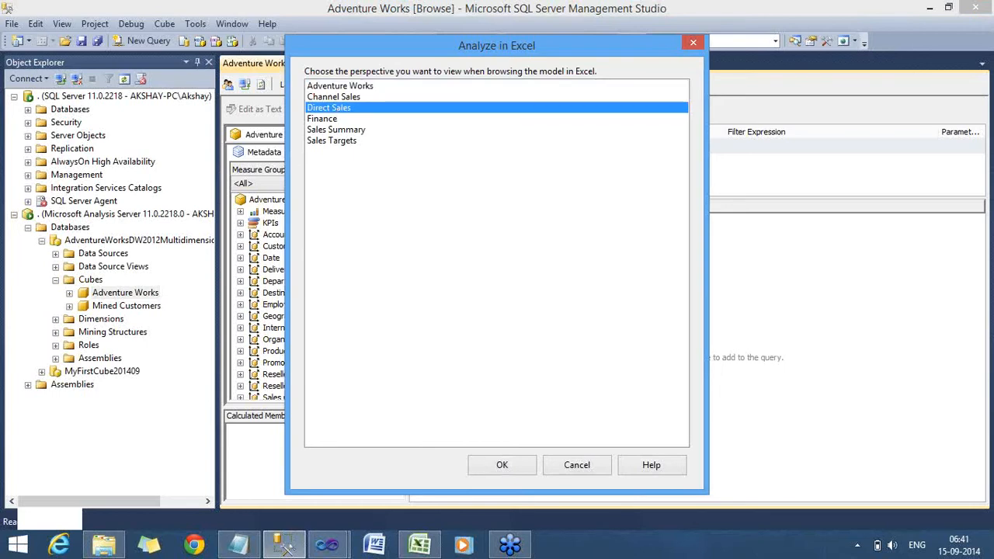
mouse_move(327, 549)
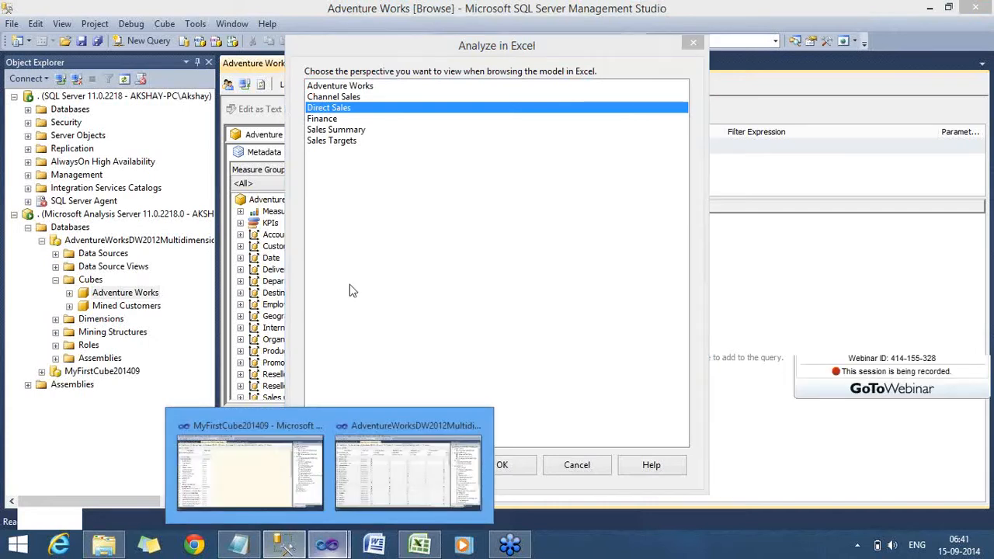
left_click(393, 443)
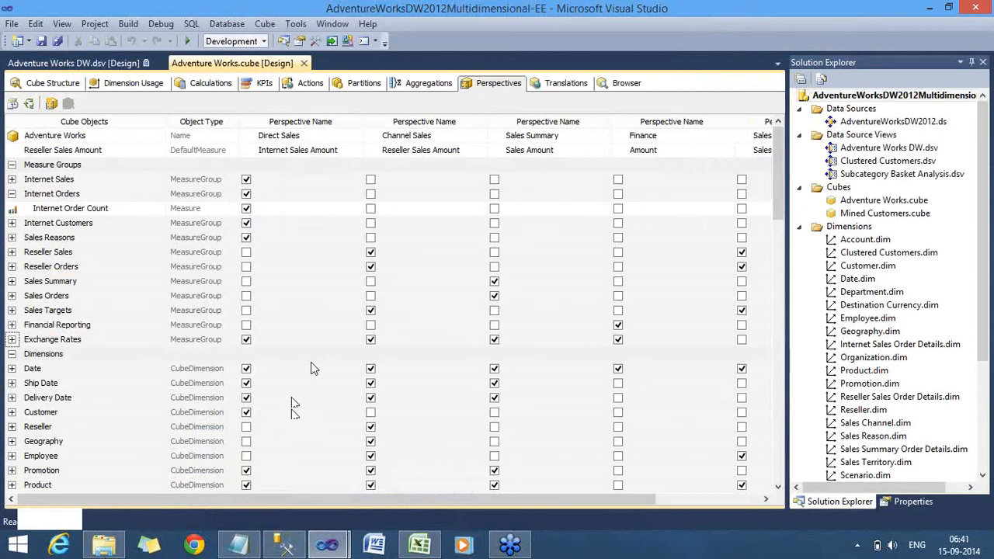
Switch to File Explorer and open the OneDrive folder Documents > 201408 MSBI Training > 06 SSAS > Material.
left_click(104, 540)
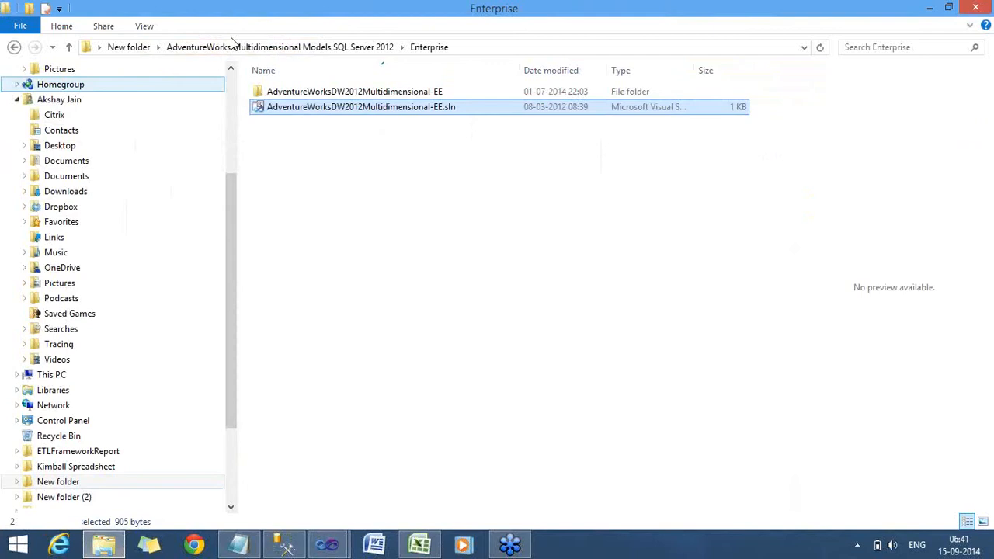
left_click(231, 70)
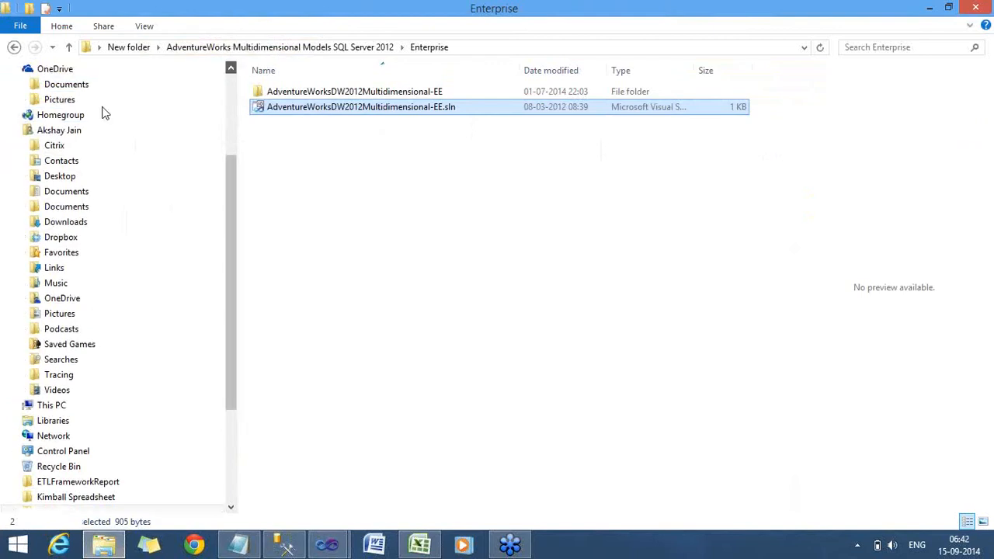
scroll(105, 114, "up", 2)
left_click(75, 137)
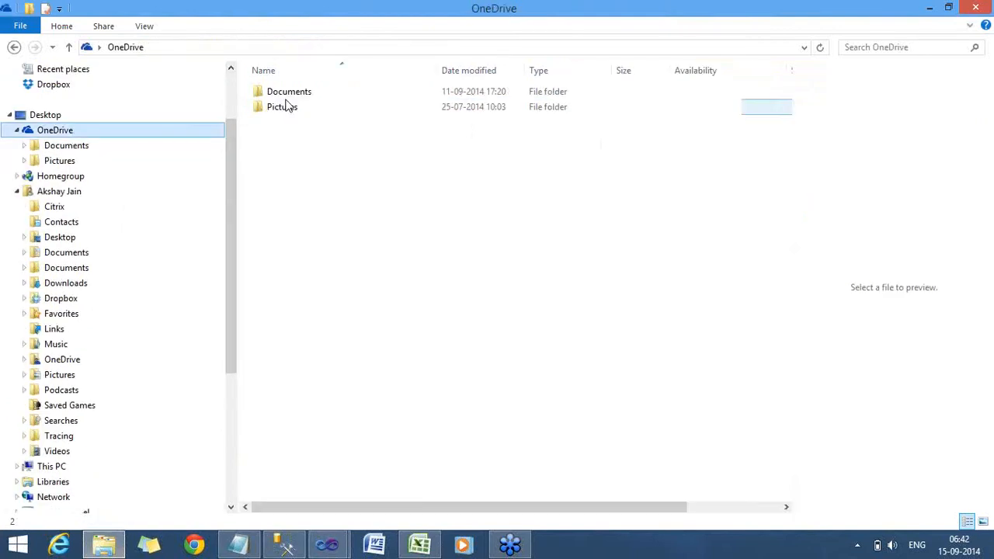
double_click(290, 92)
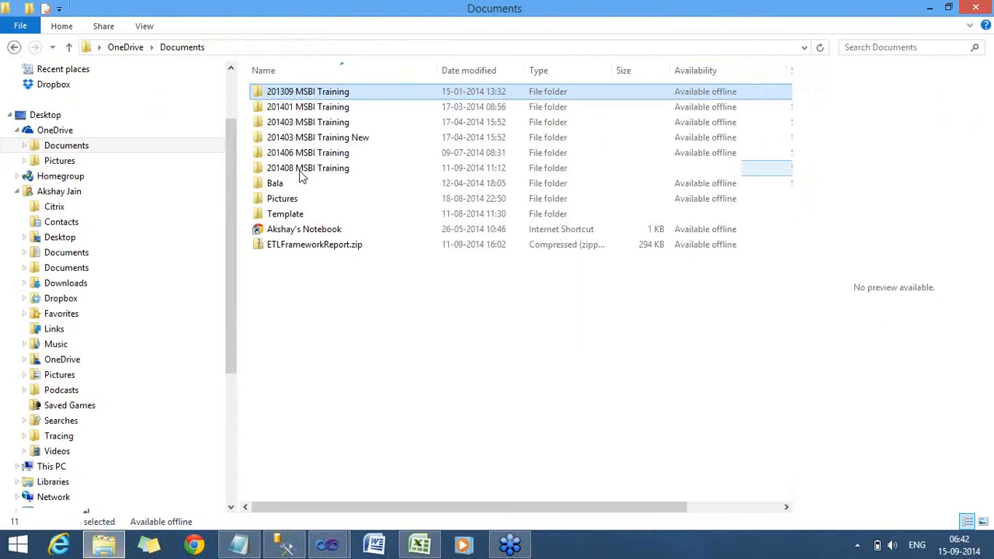
double_click(300, 169)
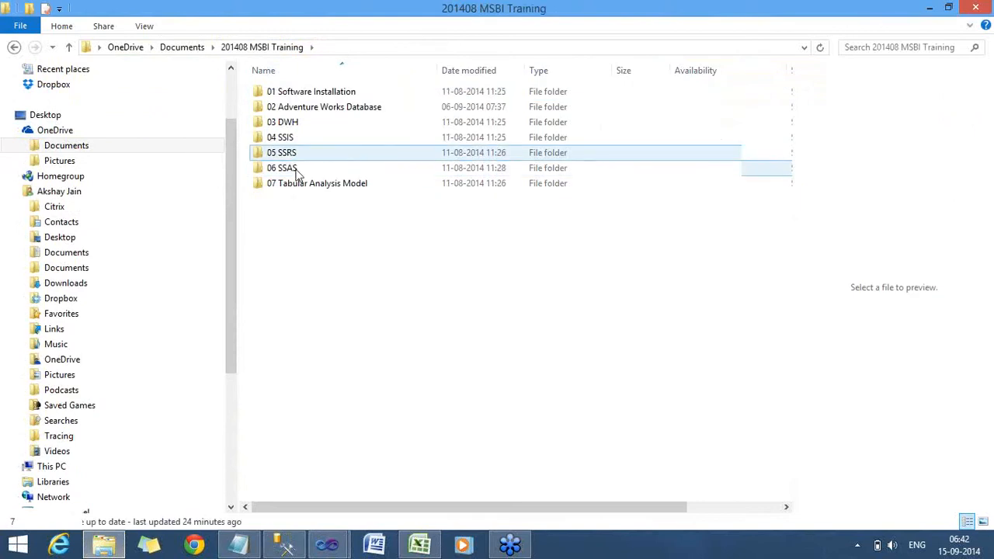
double_click(285, 168)
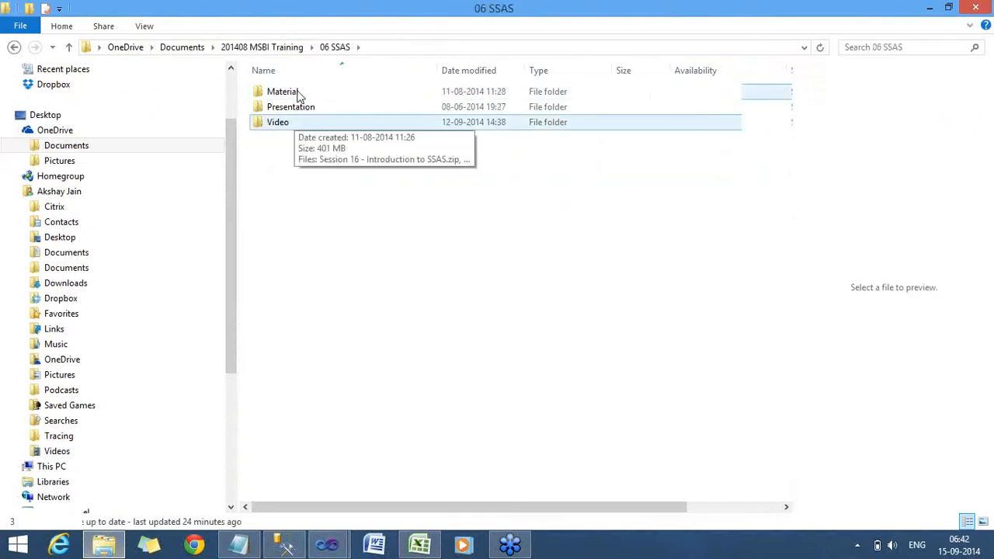
double_click(298, 93)
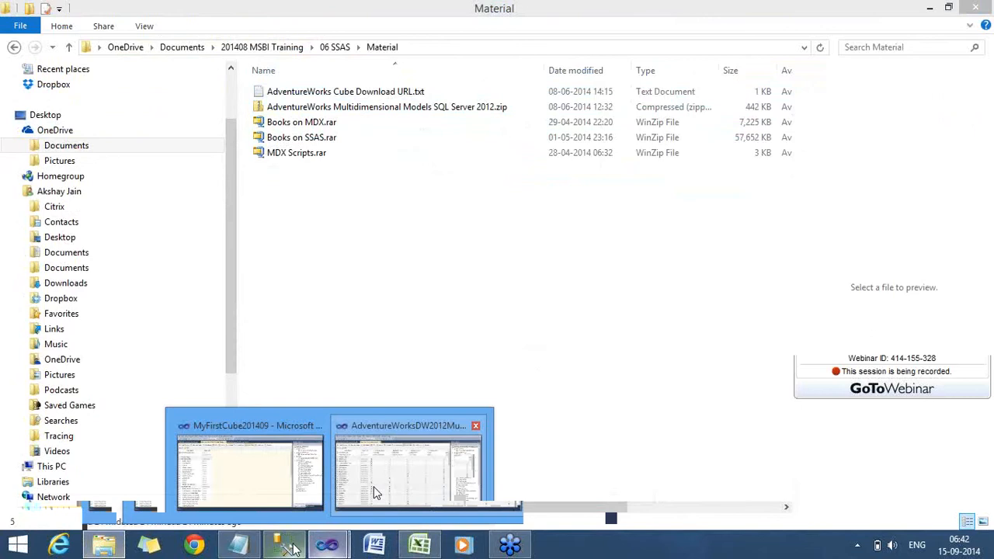
Return to the Analyze in Excel dialog, open the Sales Summary perspective in Excel, and enable the data connection.
left_click(375, 491)
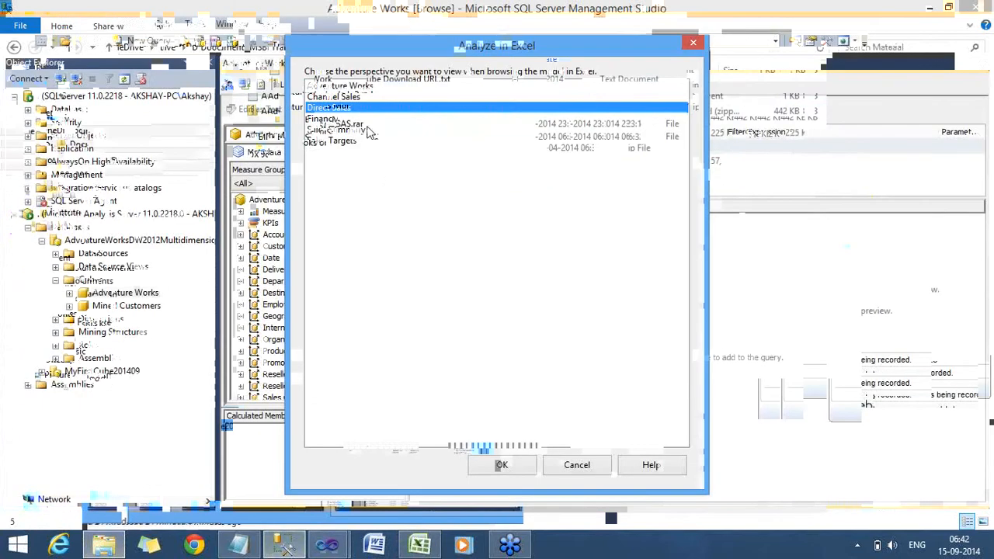
left_click(334, 120)
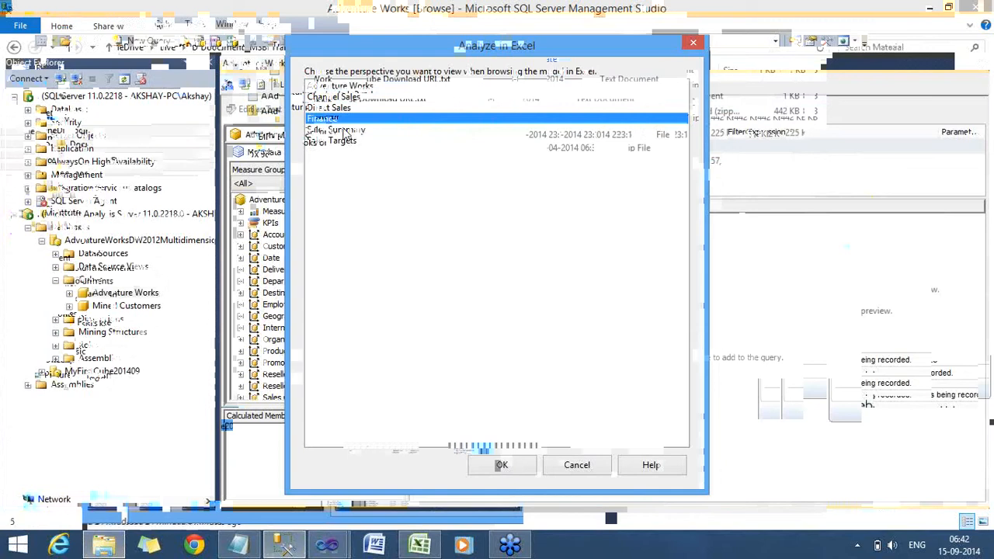
left_click(403, 132)
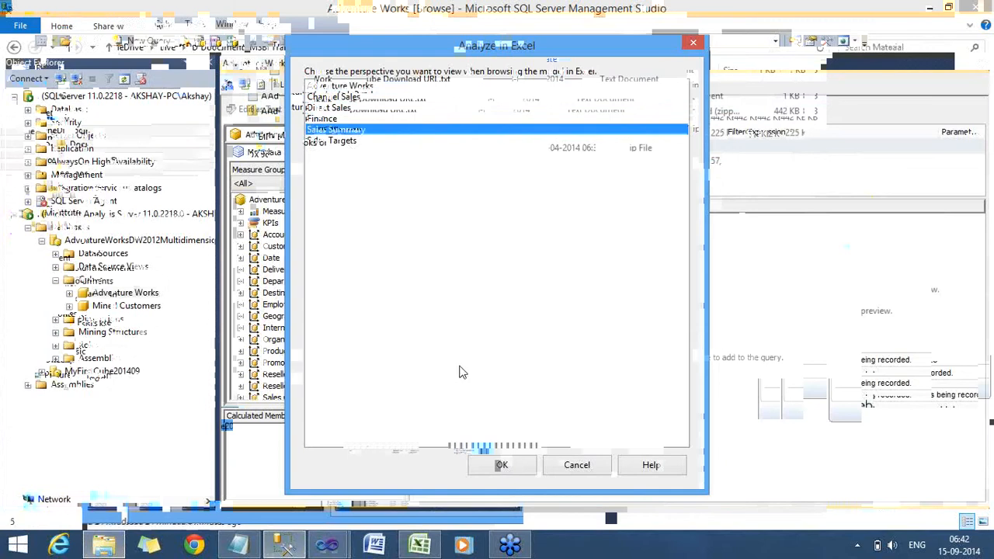
left_click(503, 465)
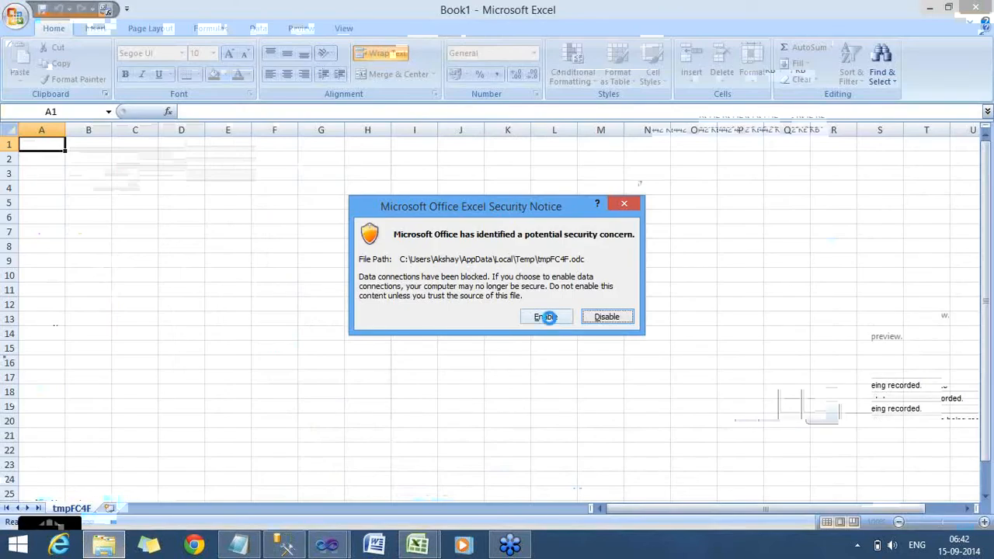
left_click(546, 317)
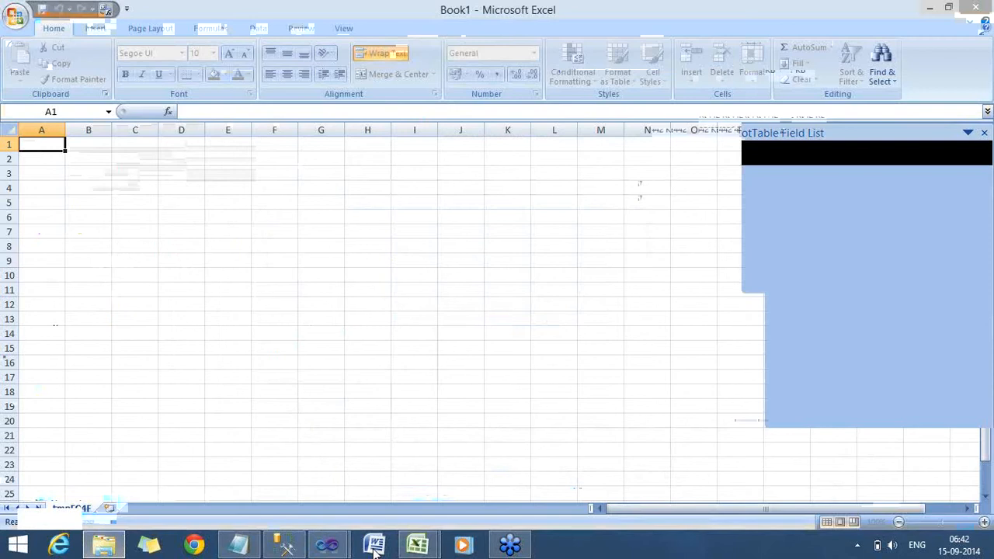
Switch to the AdventureWorksDW2012Multidimensional project, collapse Internet Orders, and expand Financial Reporting and Exchange Rates to compare the perspectives' measures.
mouse_move(336, 549)
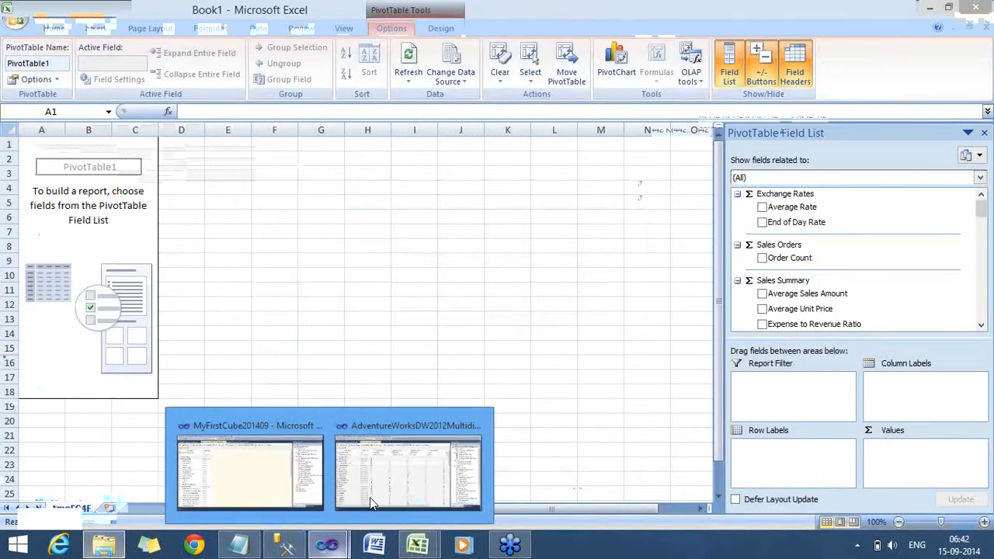
left_click(370, 497)
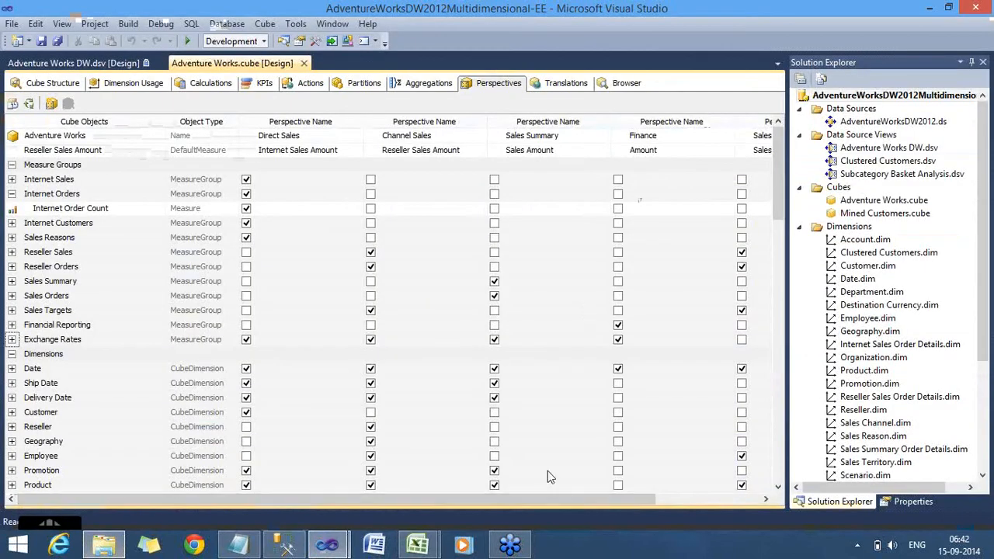
left_click_drag(524, 497, 734, 504)
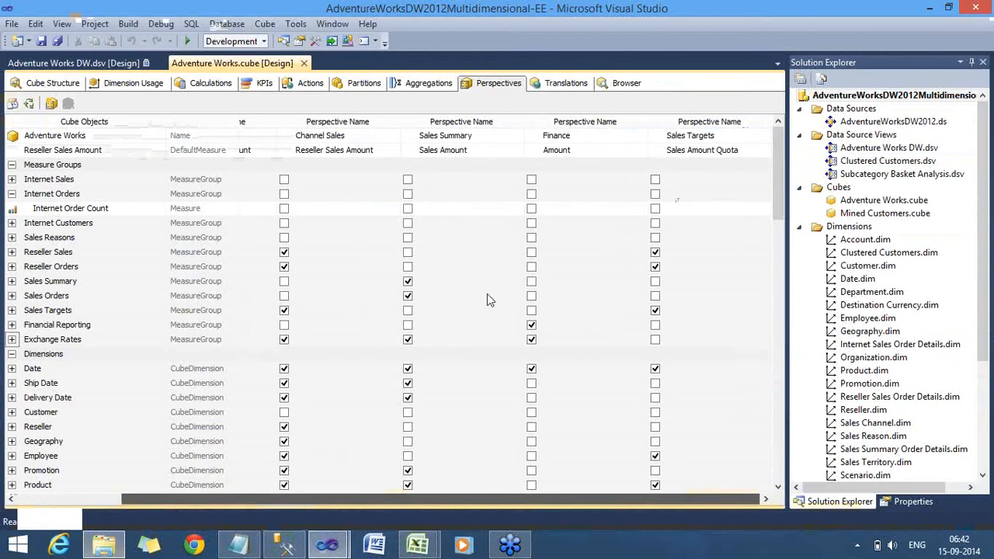
left_click(12, 194)
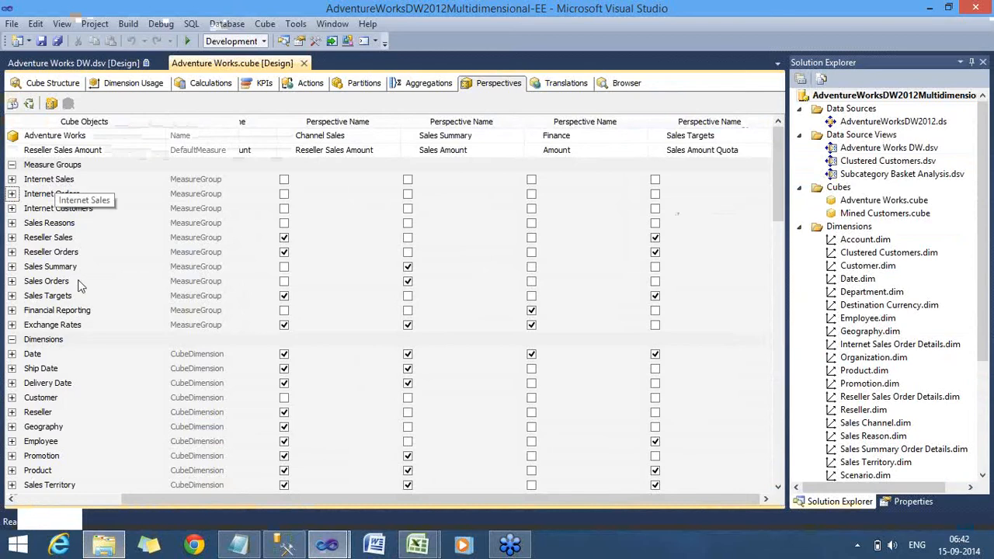
left_click(107, 312)
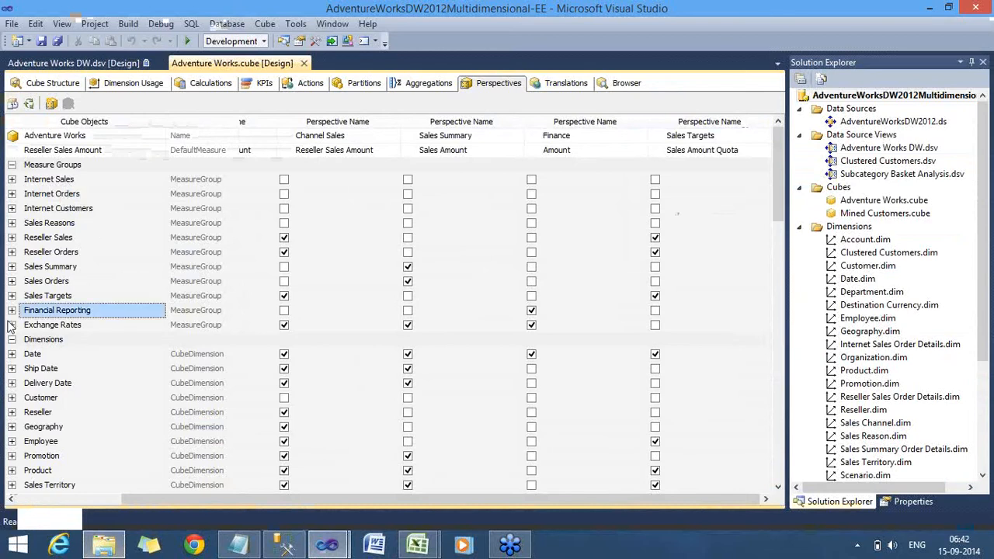
left_click(11, 310)
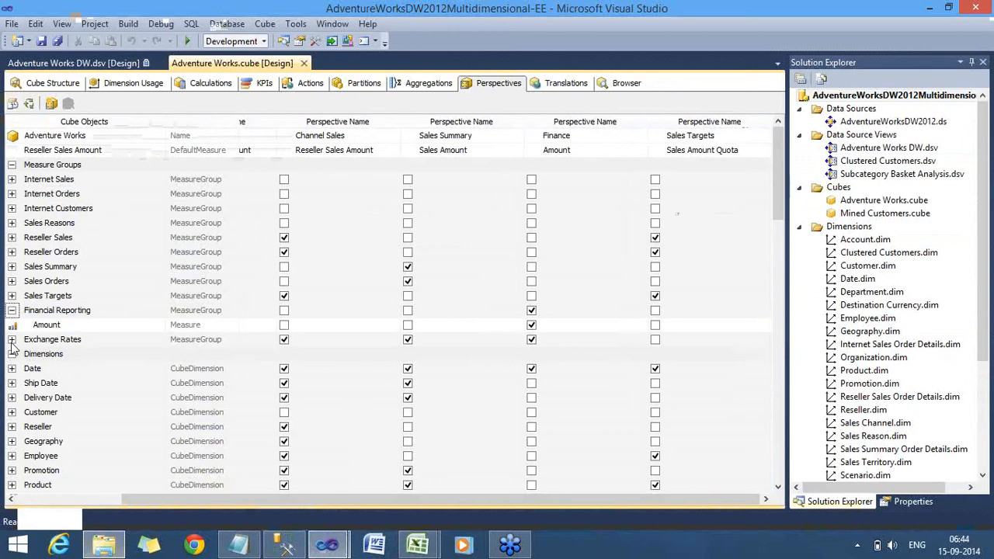
left_click(12, 340)
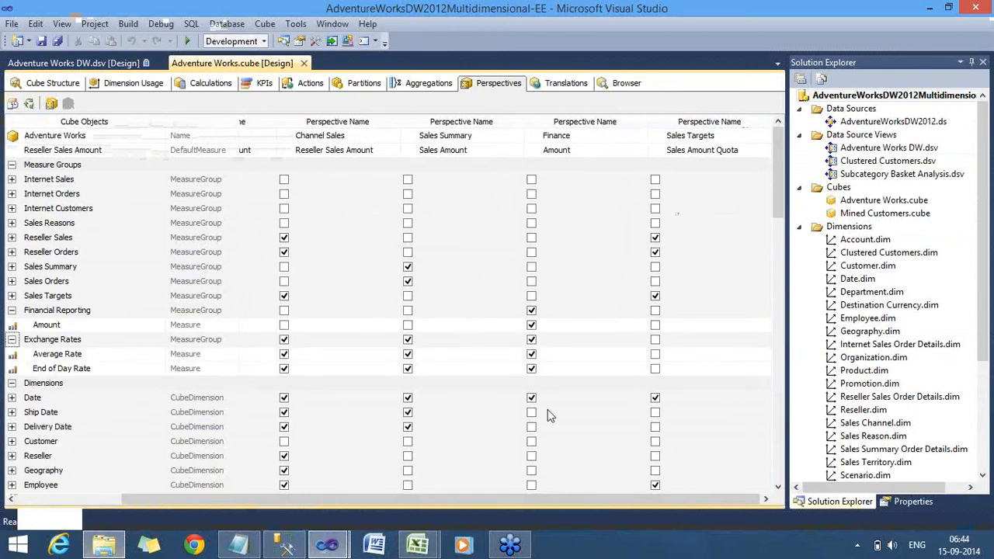
Expand the Date dimension and examine which hierarchies, attributes, dimensions and KPIs each perspective includes.
left_click(508, 399)
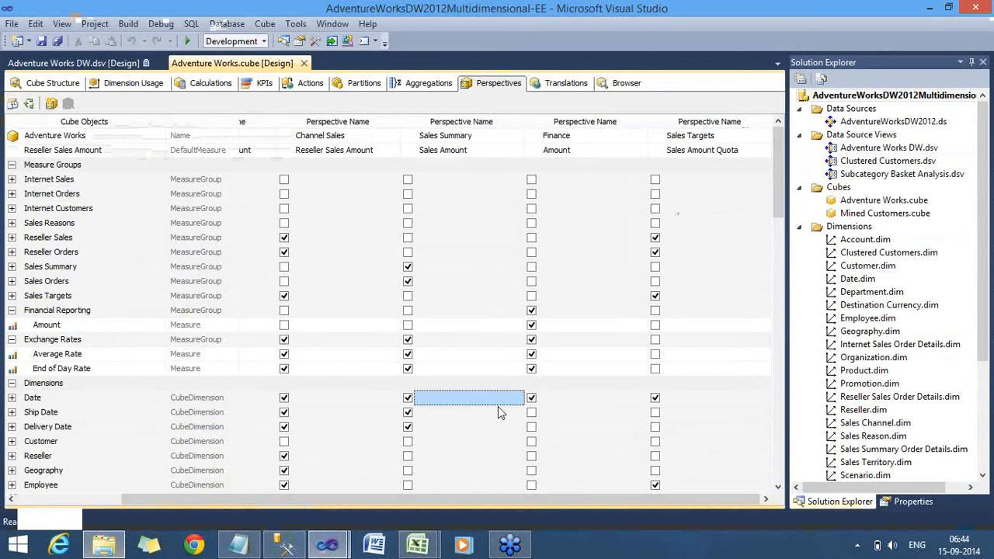
left_click(12, 397)
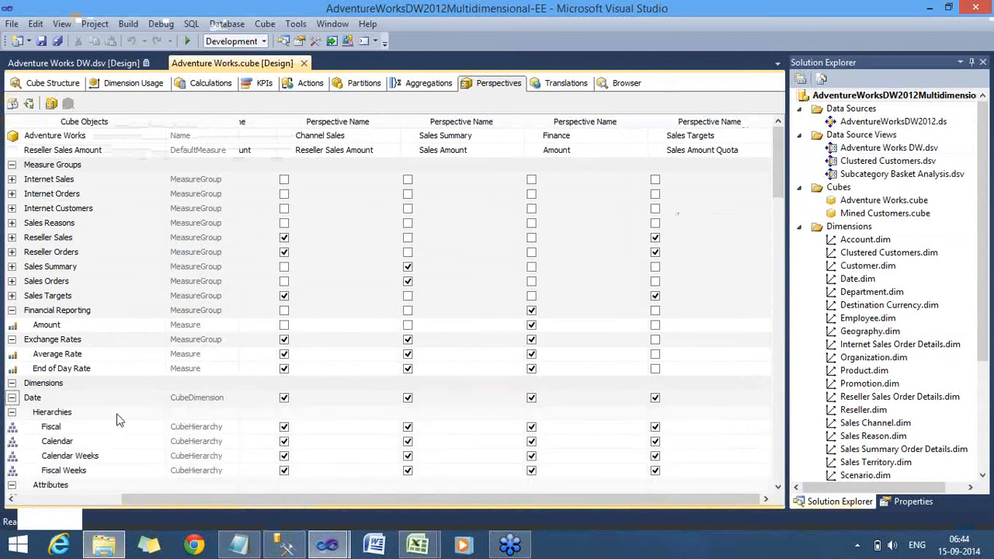
scroll(117, 420, "down", 7)
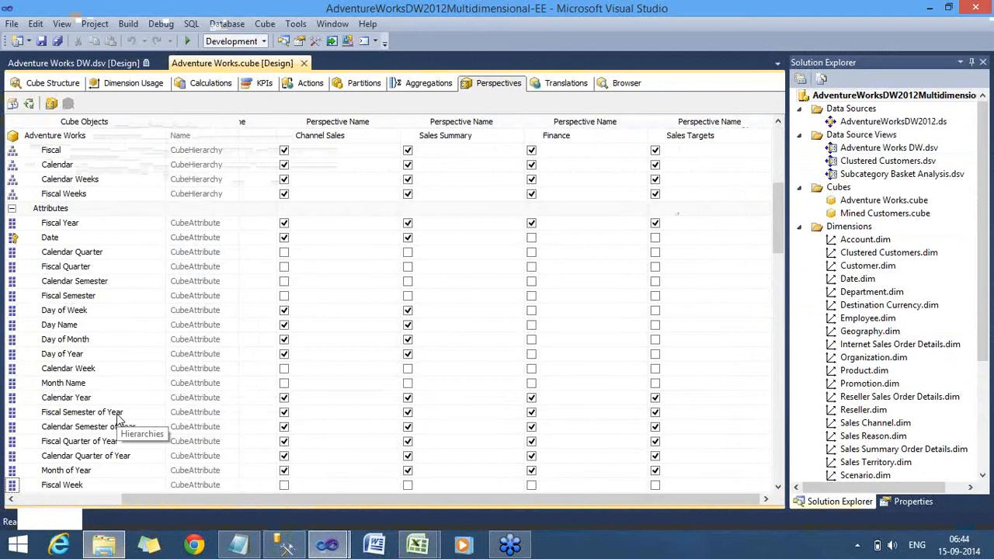
scroll(118, 419, "down", 5)
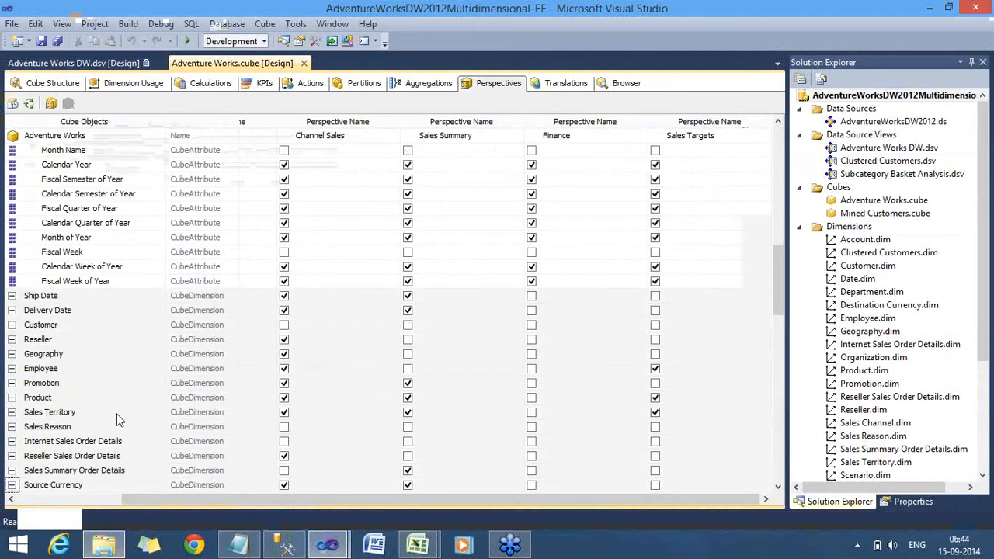
scroll(117, 416, "down", 5)
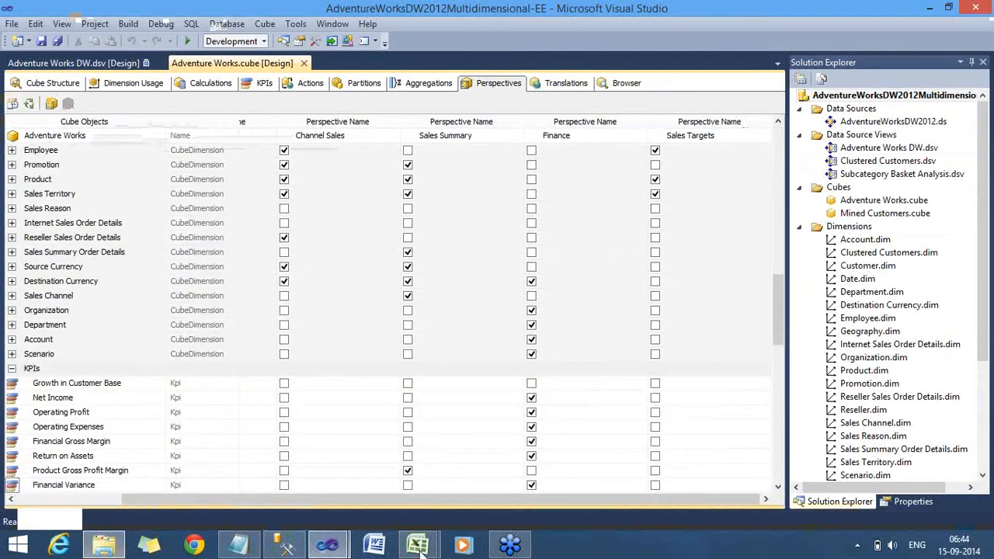
Switch to the Book1 workbook in Excel and collapse the Exchange Rates, Sales Orders and Sales Summary groups in the PivotTable fields.
mouse_move(420, 548)
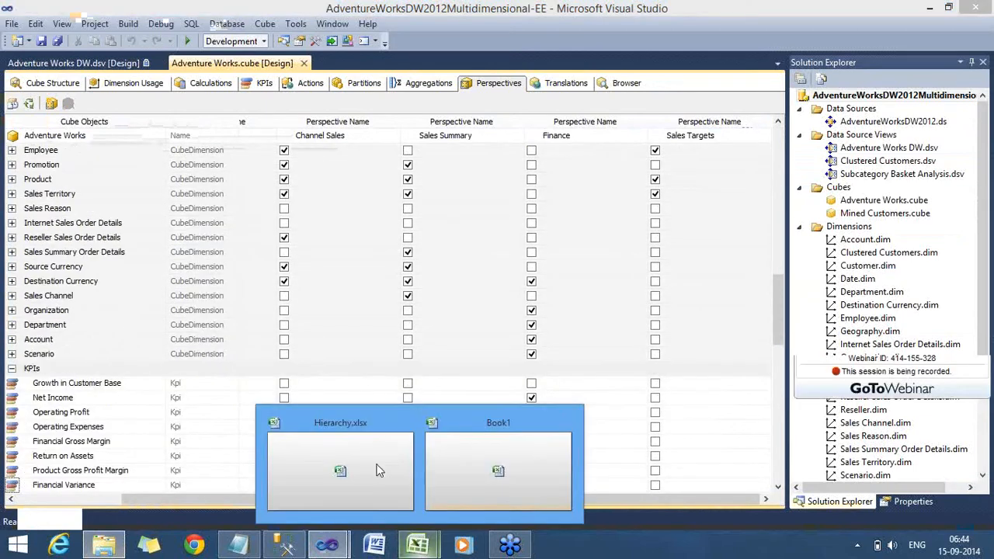
left_click(492, 471)
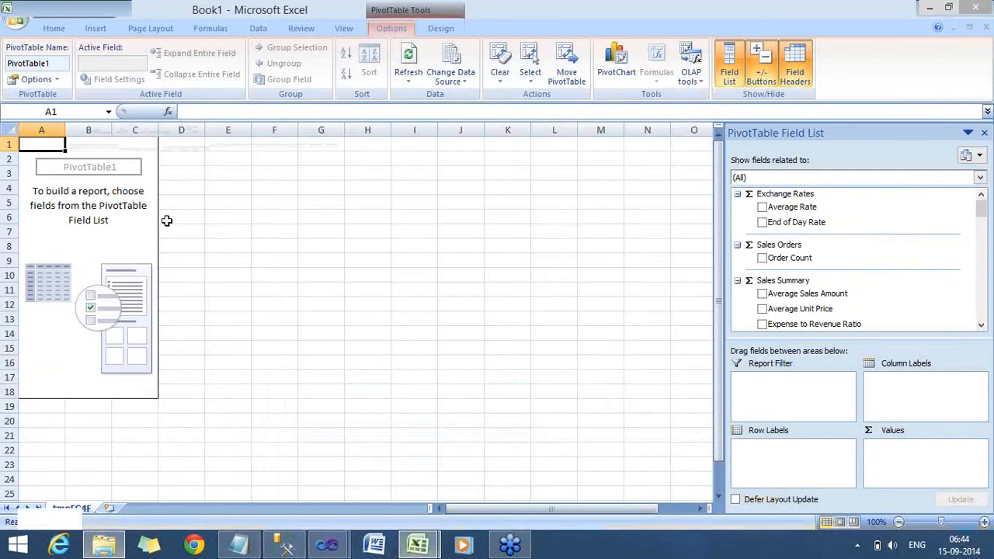
left_click(134, 245)
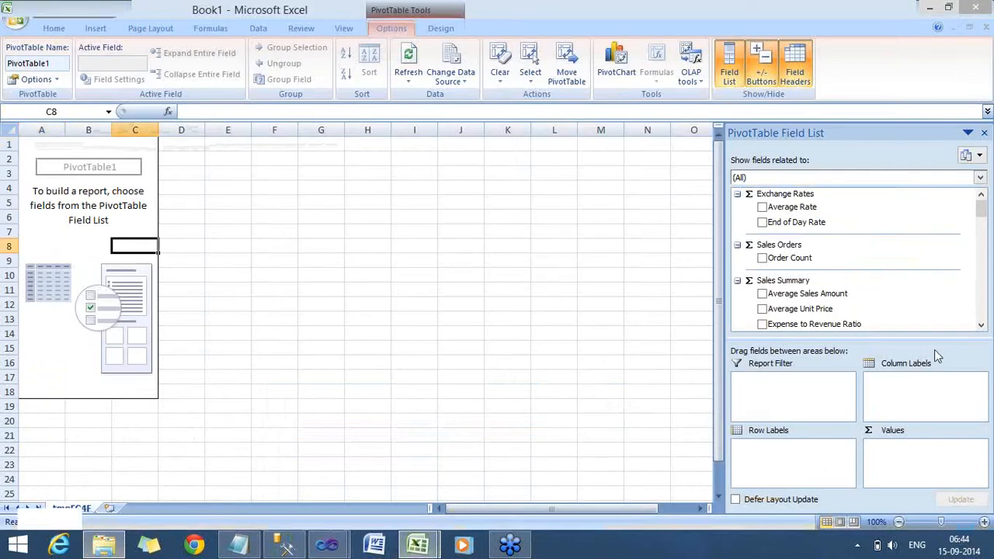
left_click(912, 506)
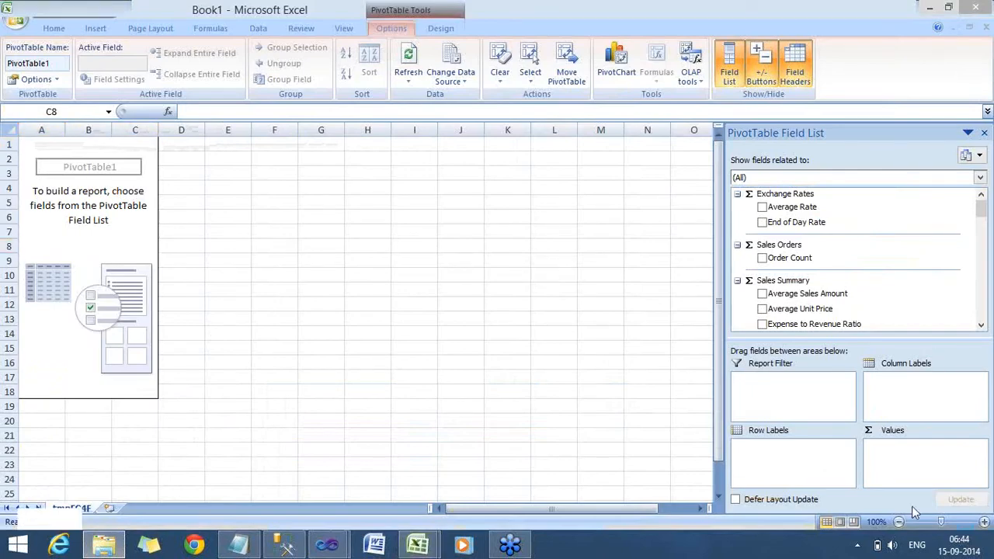
left_click(739, 197)
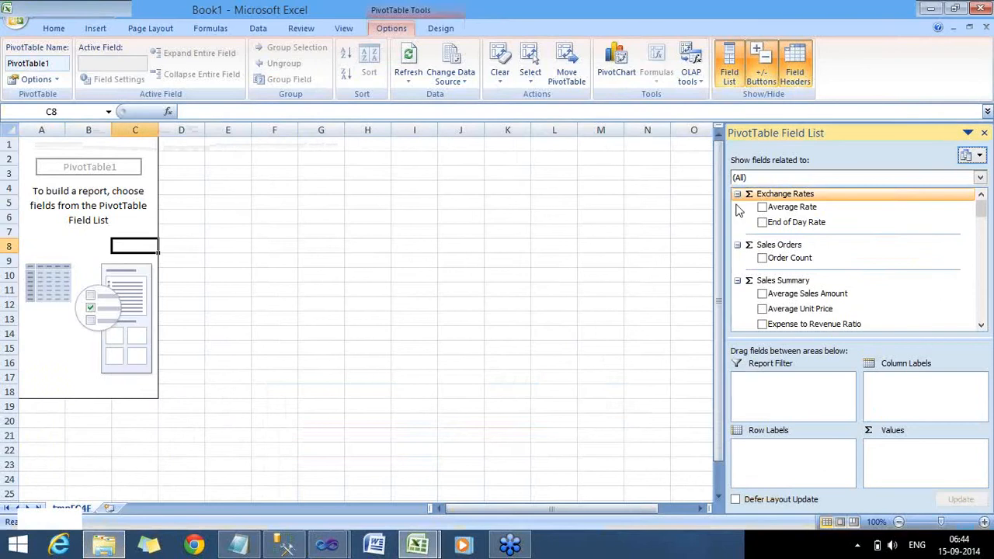
left_click(739, 194)
left_click(737, 217)
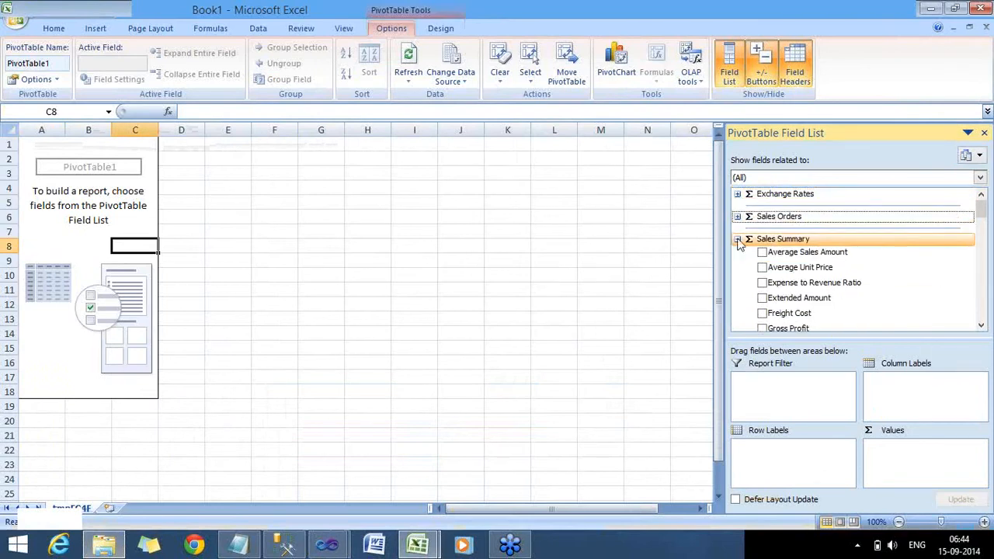
left_click(738, 239)
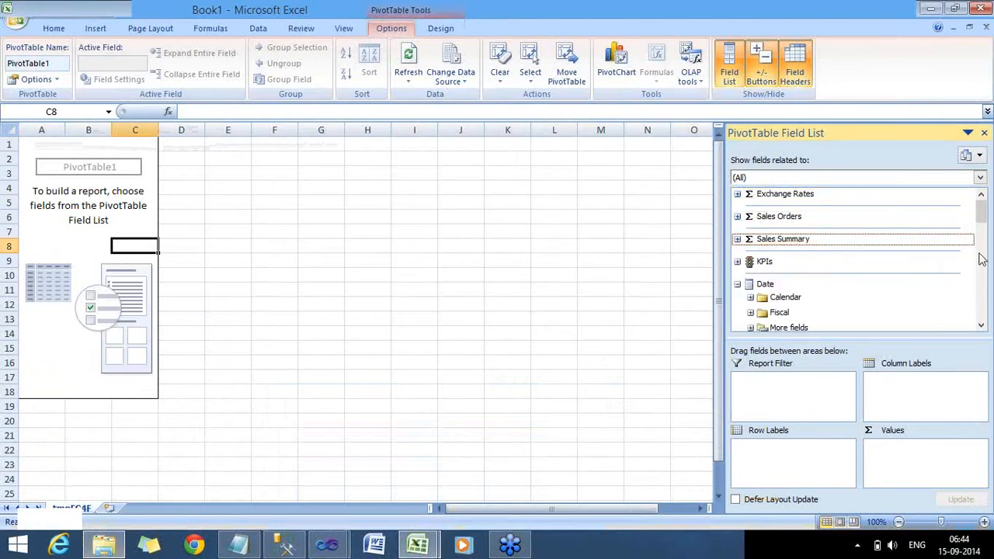
Collapse the Date, Delivery Date, Destination Currency and Product dimensions in the PivotTable fields and review the remaining dimensions.
left_click_drag(981, 217, 805, 226)
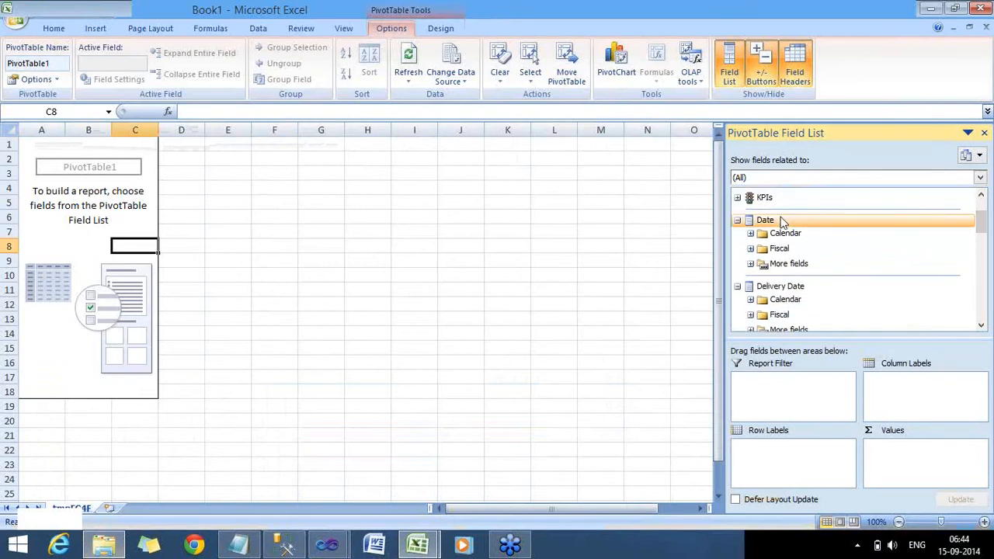
left_click(737, 221)
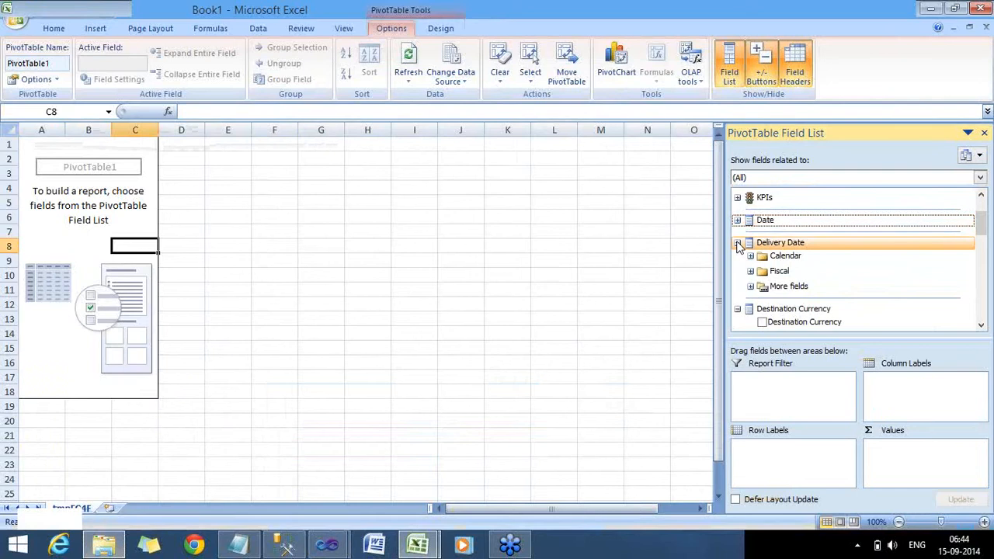
left_click(738, 244)
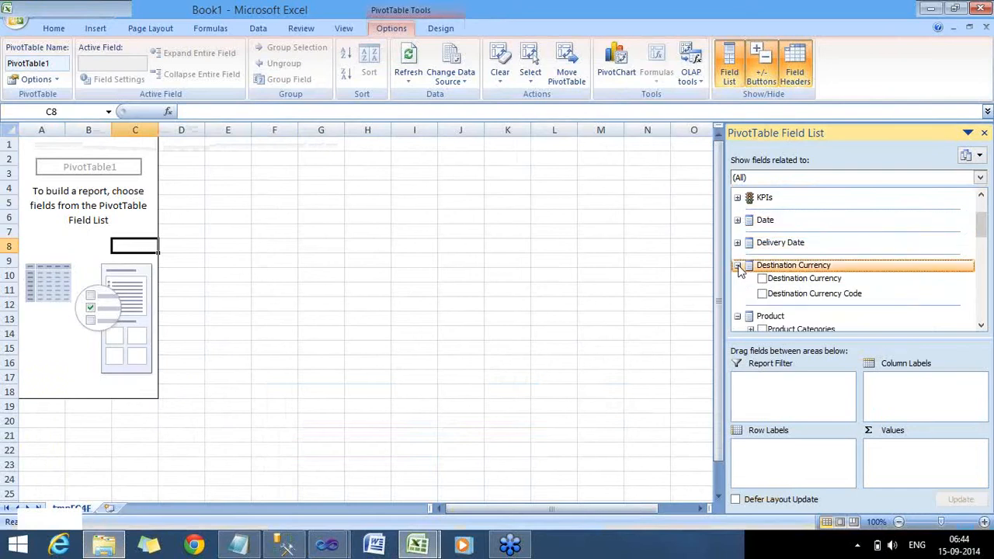
left_click(738, 266)
left_click(738, 288)
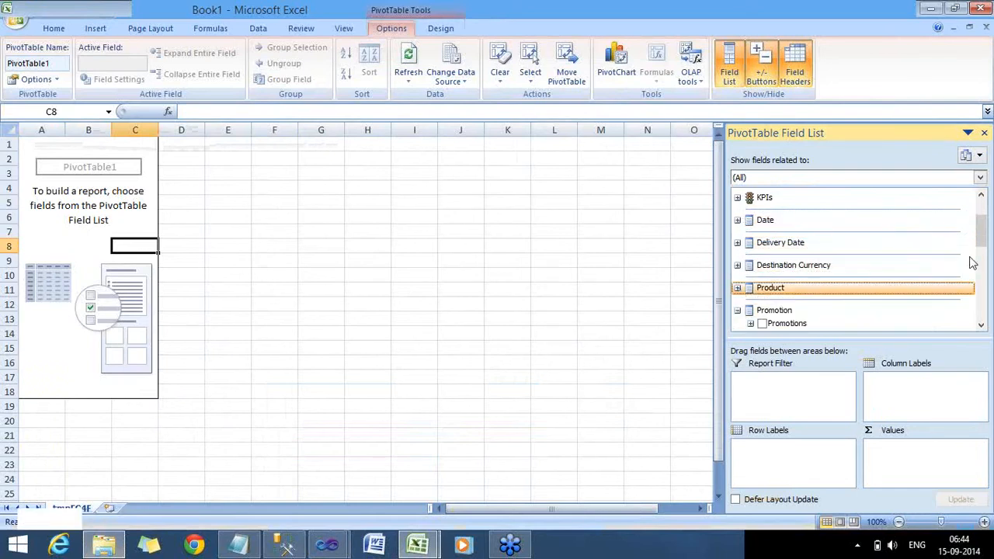
left_click_drag(983, 237, 990, 325)
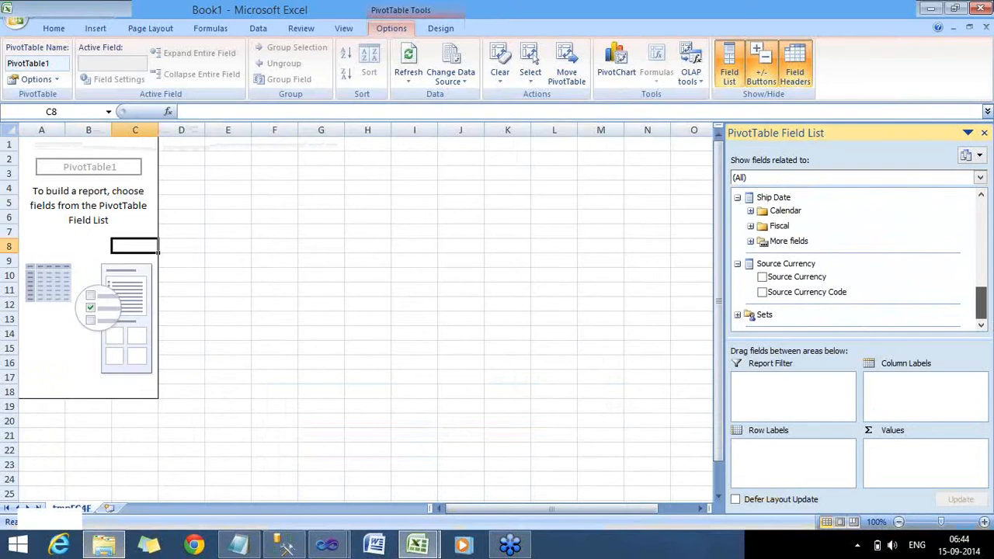
Close the Book1 workbook without saving and switch to the MyFirstCube201409 project in Visual Studio.
left_click(981, 10)
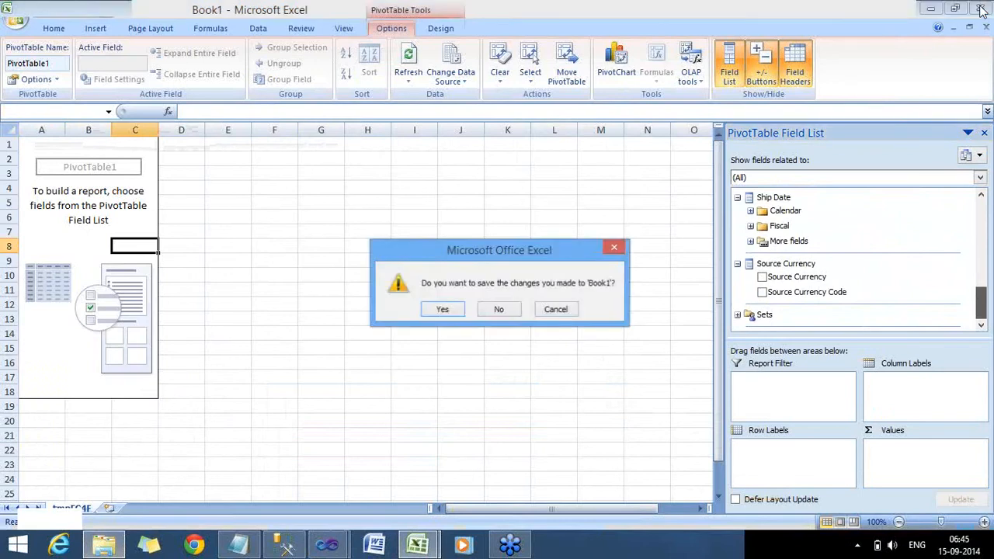
left_click(508, 305)
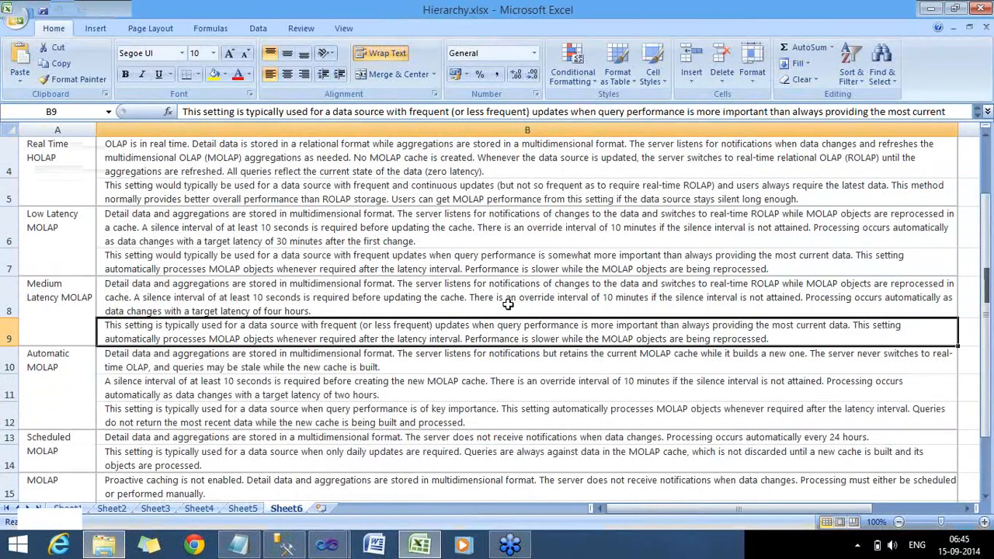
left_click(336, 550)
left_click(261, 487)
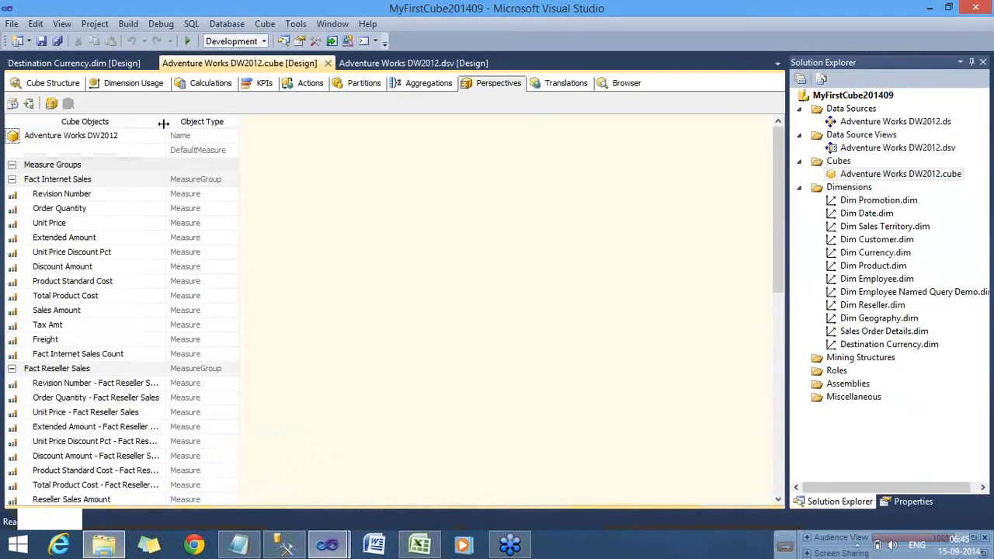
Widen the Cube Objects column and collapse the Fact Internet Sales, Fact Reseller Sales, Fact Currency Rate and Fact Internet Sales 1 measure groups.
left_click_drag(184, 126, 323, 122)
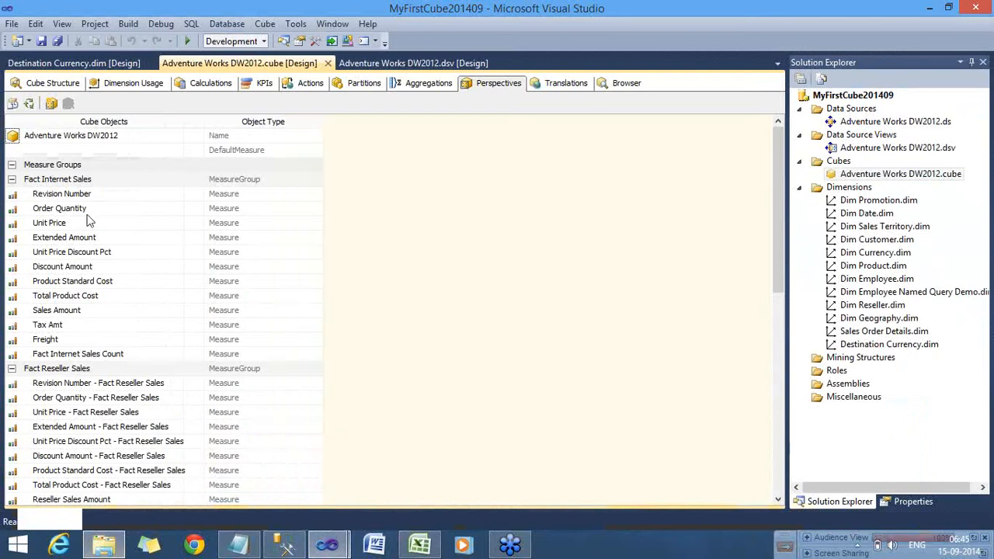
left_click(12, 179)
left_click(11, 194)
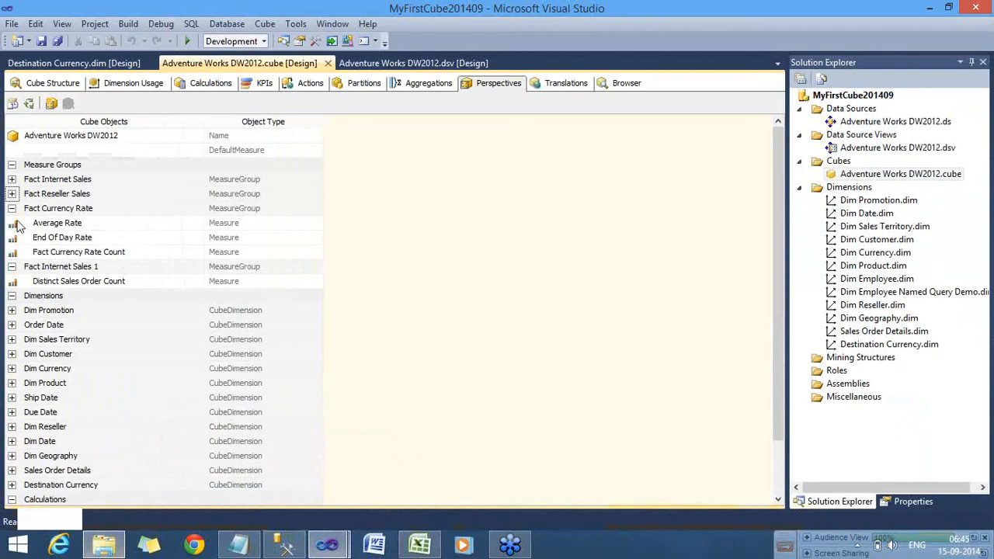
left_click(12, 209)
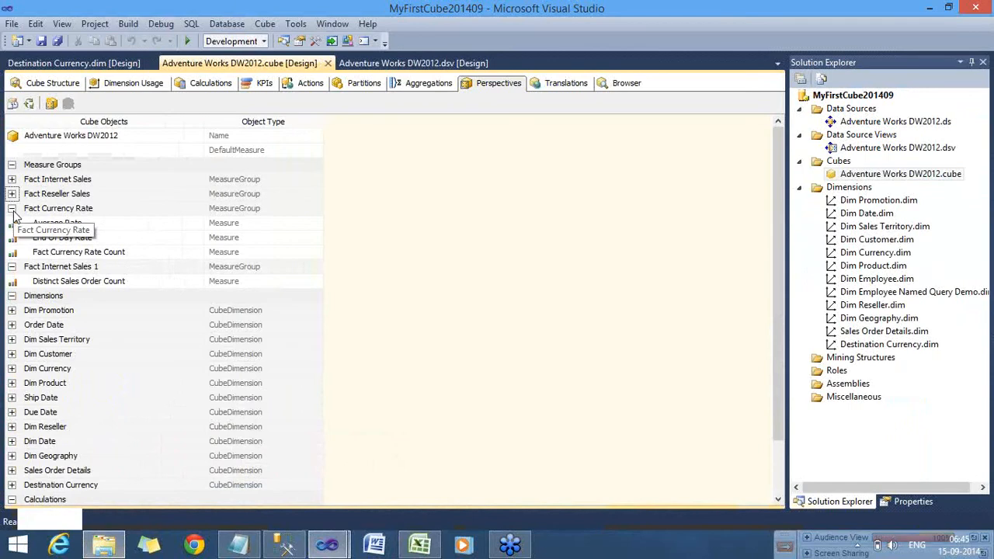
left_click(13, 224)
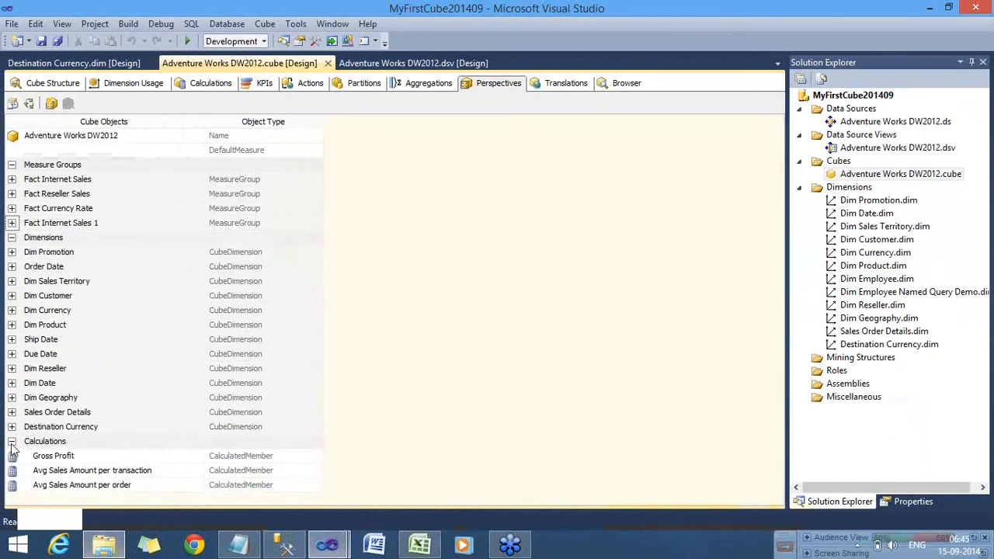
Review the calculated members Gross Profit, Avg Sales Amount per transaction and Avg Sales Amount per order.
left_click(88, 461)
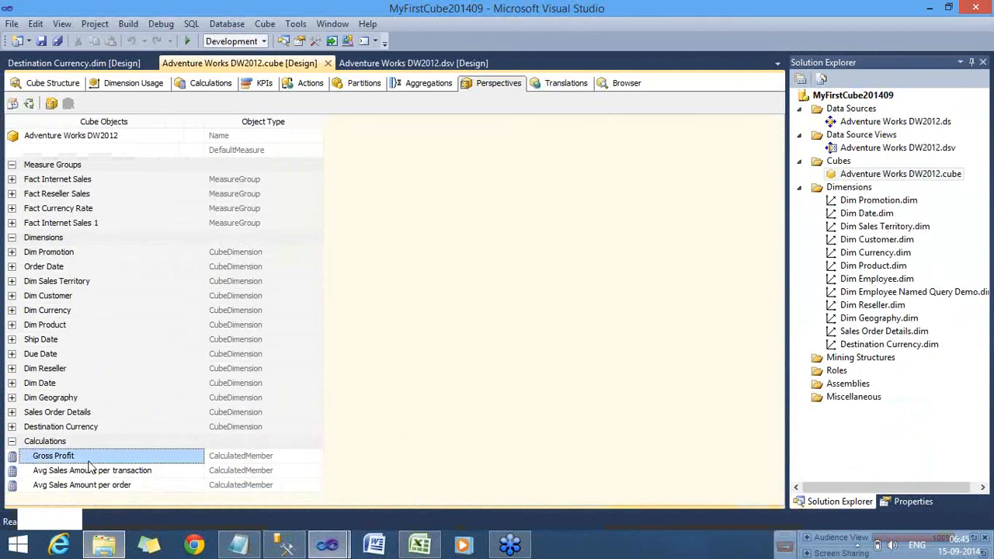
left_click(111, 472)
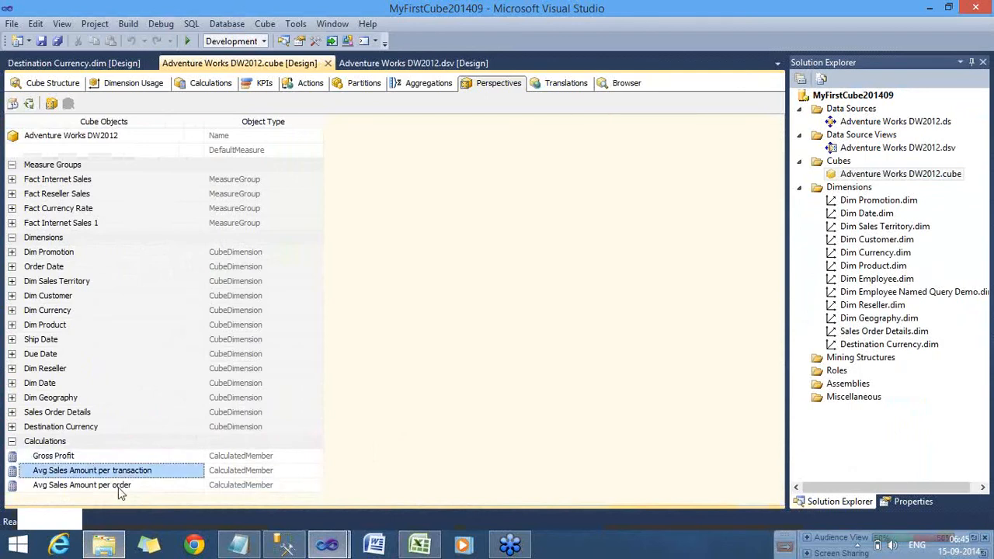
left_click(118, 486)
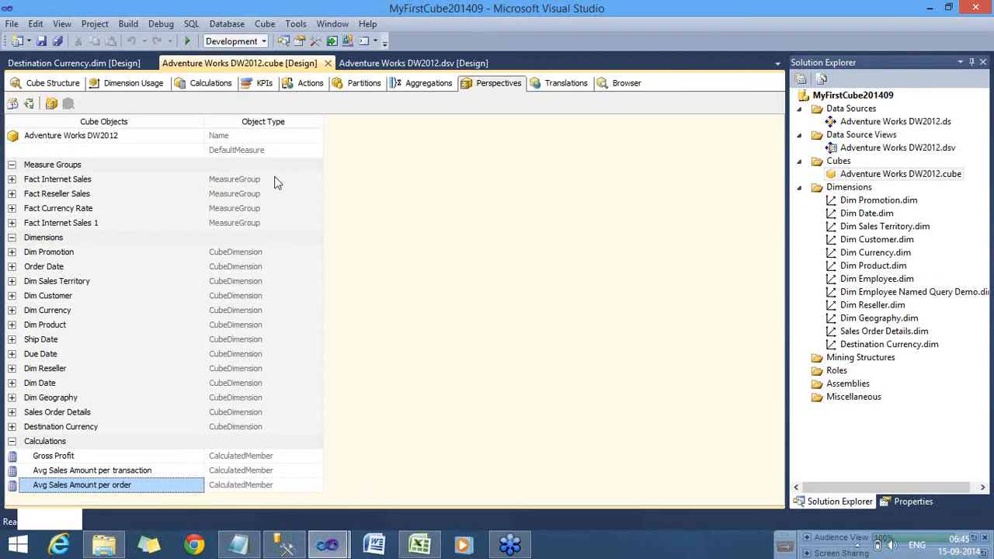
Create a new perspective for the Adventure Works DW2012 cube and set its default measure to Tax Amt.
left_click(49, 104)
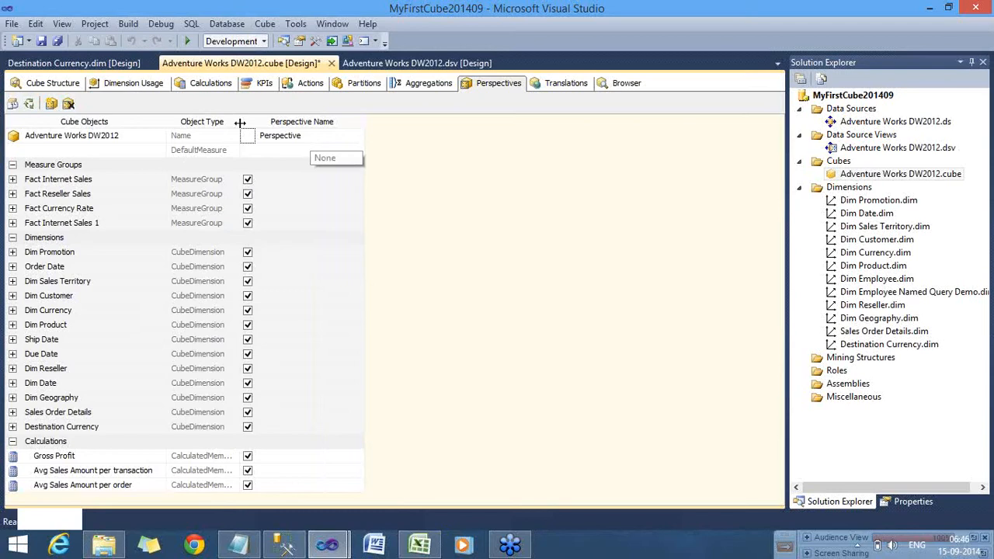
left_click_drag(239, 122, 291, 126)
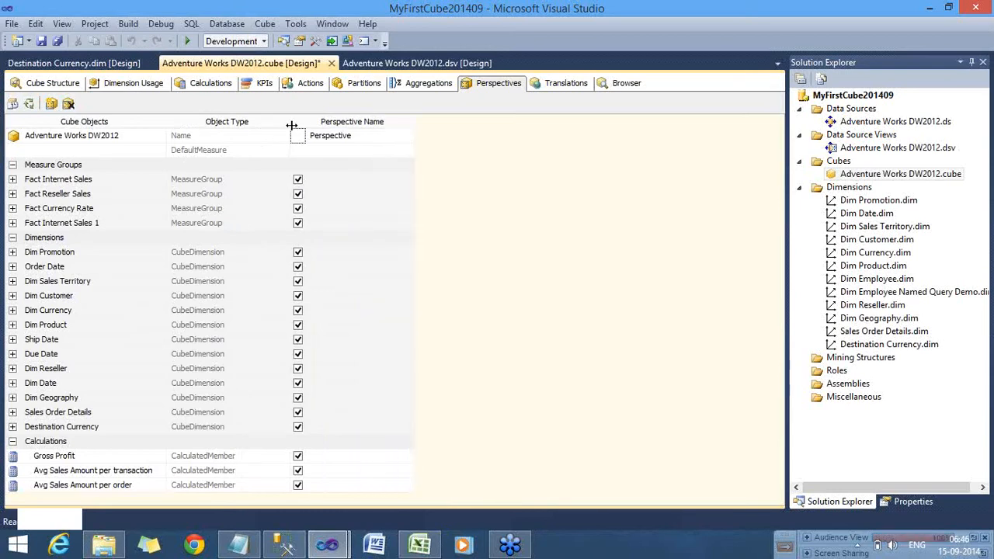
left_click(357, 152)
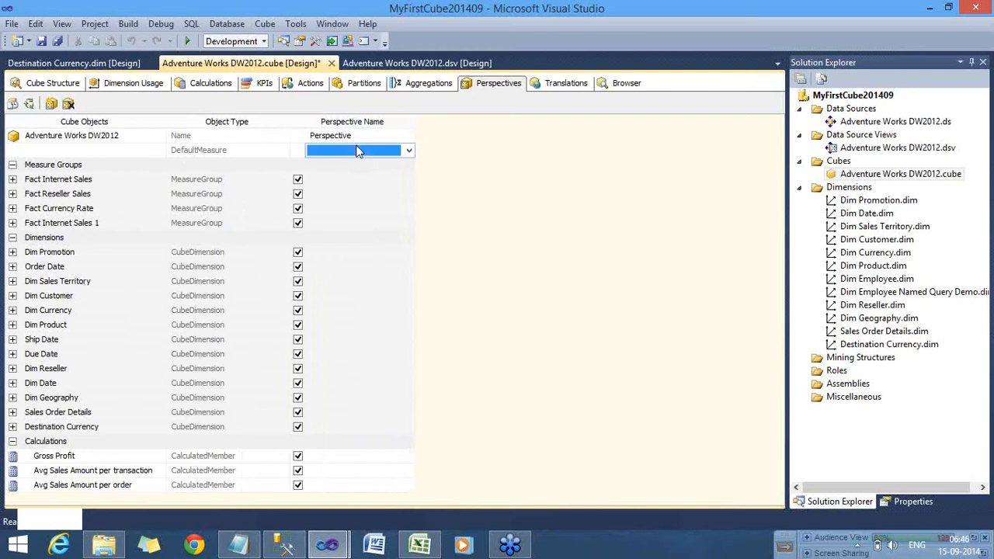
left_click(301, 152)
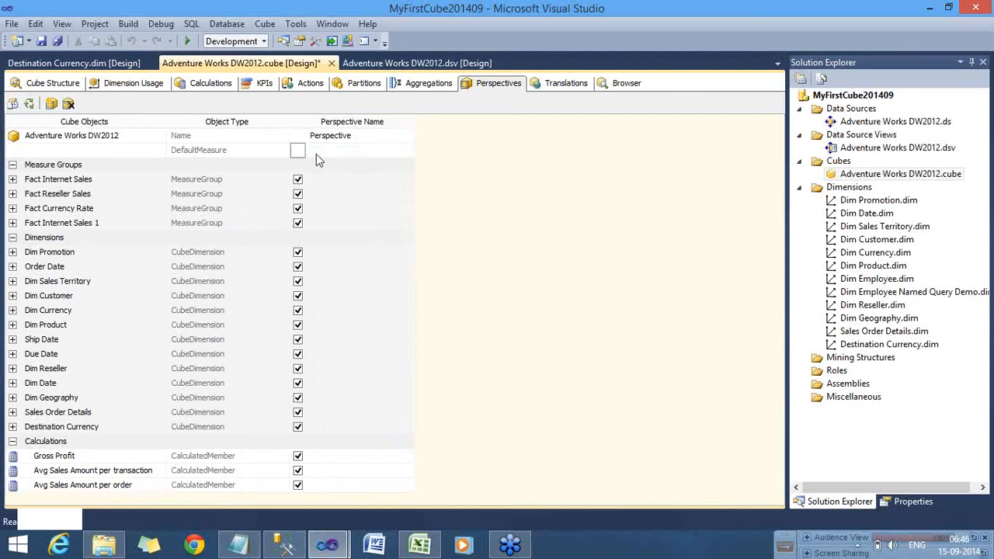
left_click(316, 153)
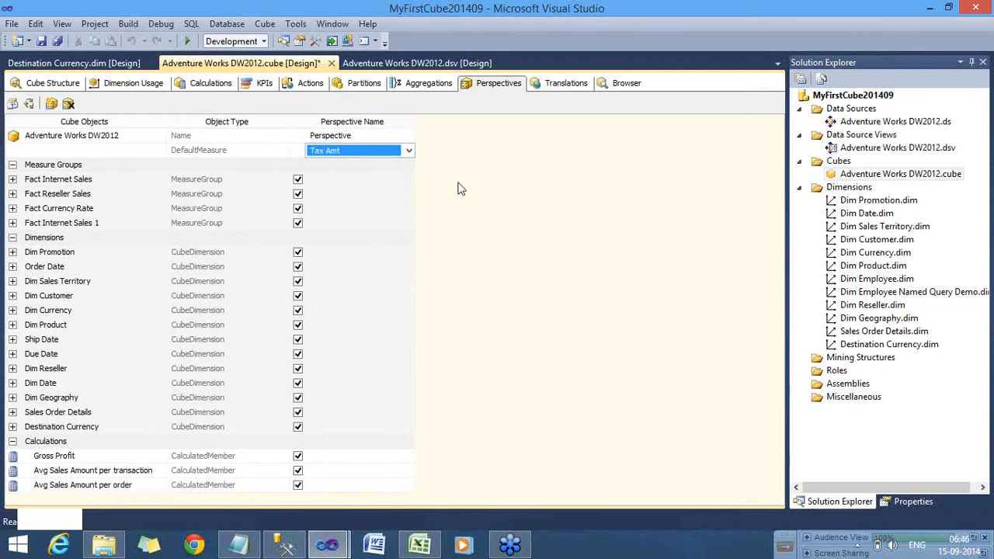
Rename the new perspective as Test Perspective.
left_click(367, 136)
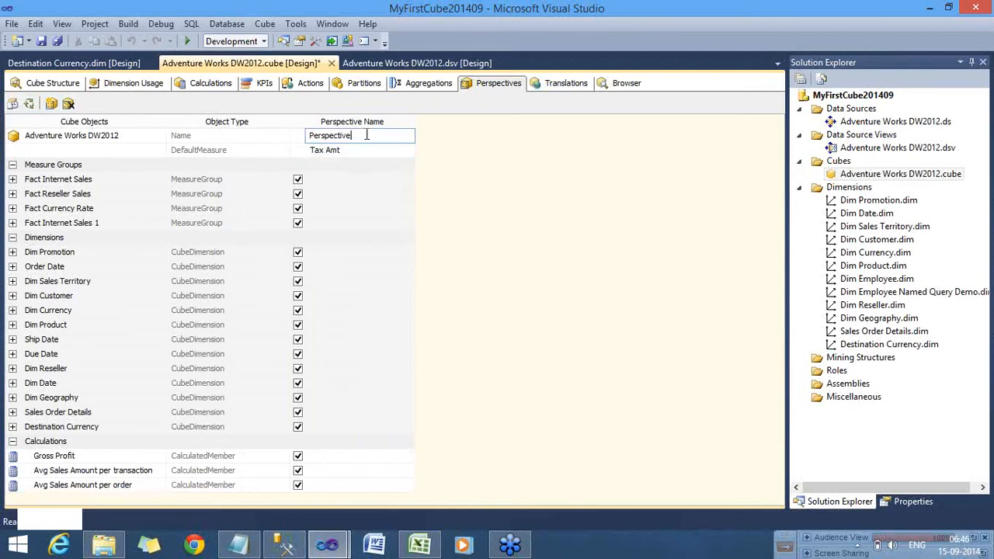
key("BackSpace")
key("BackSpace")
key("BackSpace")
key("BackSpace")
key("BackSpace")
key("BackSpace")
key("BackSpace")
key("BackSpace")
key("BackSpace")
key("BackSpace")
key("BackSpace")
type("Test Perspective")
key("Return")
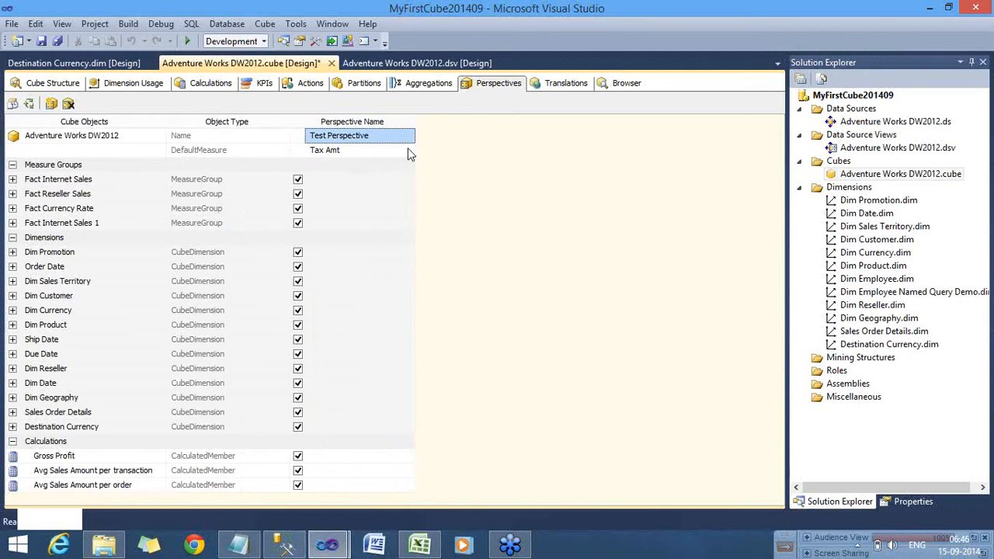
Clear the default measure of Test Perspective by choosing the blank entry.
left_click(408, 150)
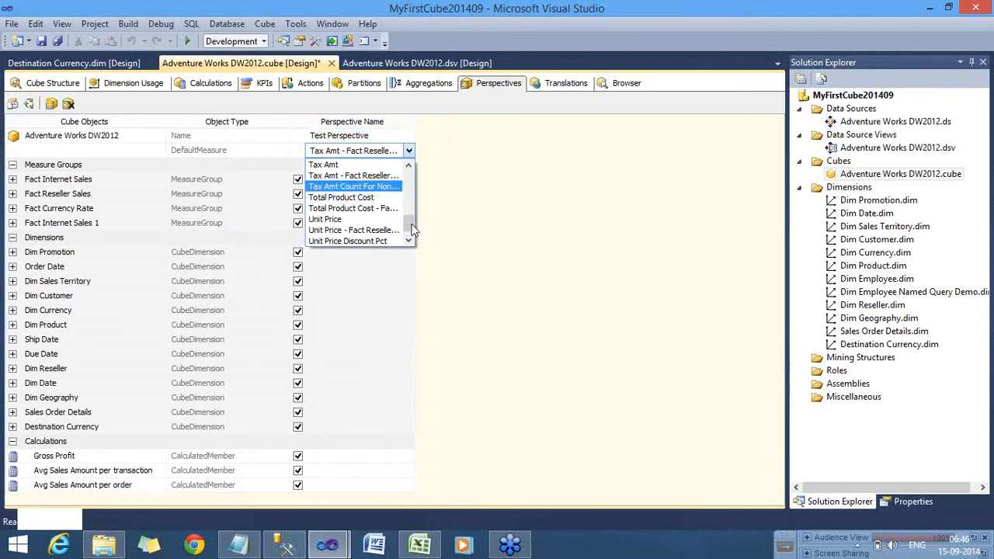
left_click_drag(411, 224, 407, 168)
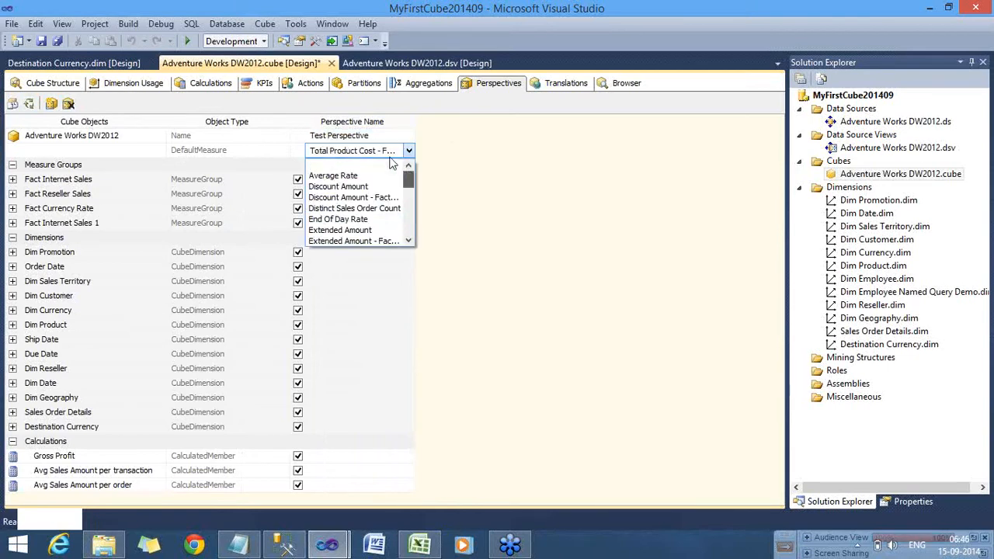
left_click(384, 165)
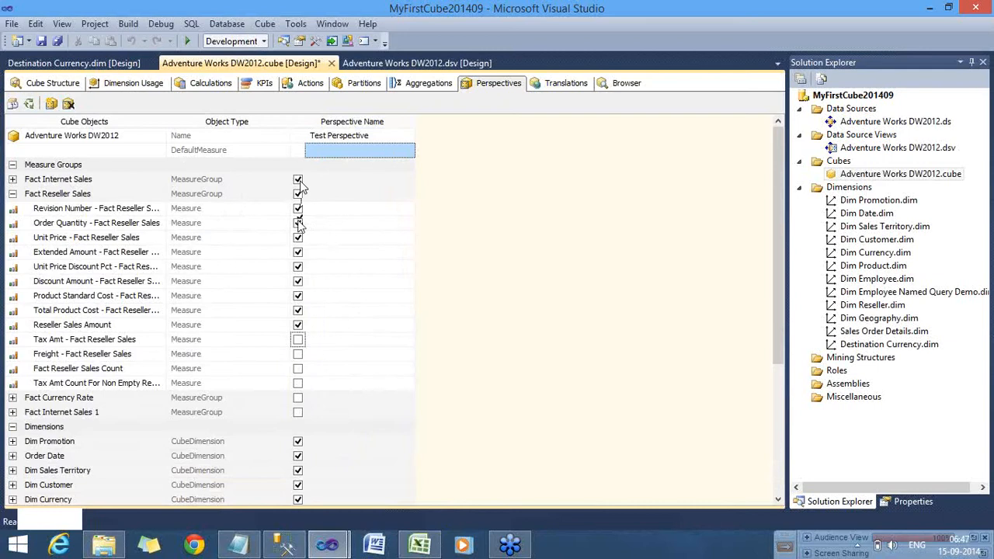
Exclude Fact Reseller Sales' Revision Number and Order Quantity from the perspective, include its Tax Amt measure, and collapse the measure group.
left_click(298, 208)
left_click(298, 224)
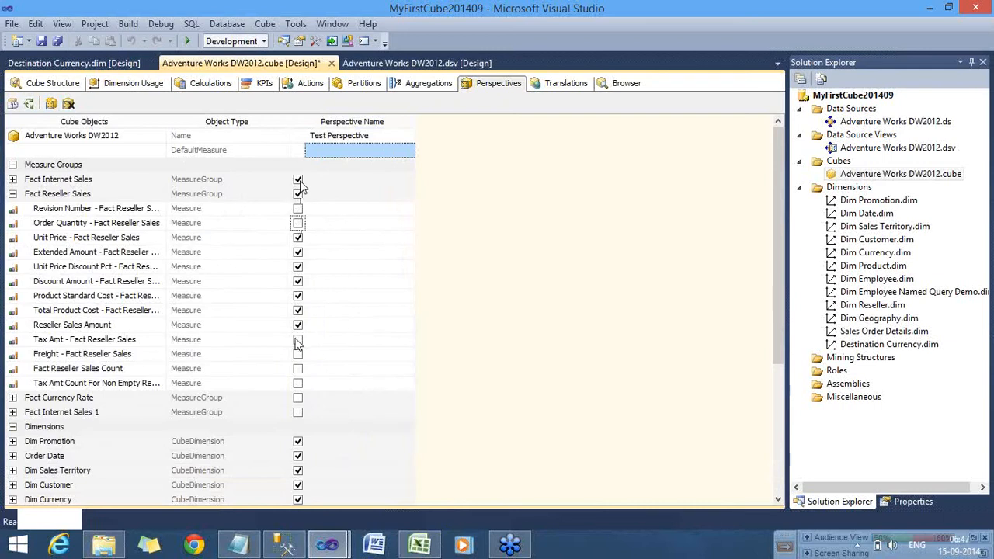
left_click(298, 342)
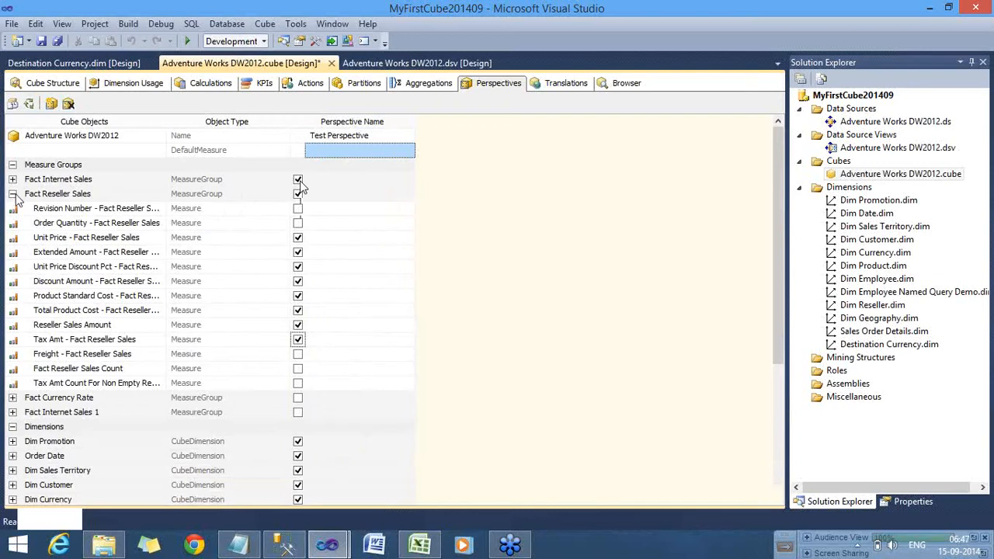
left_click(12, 193)
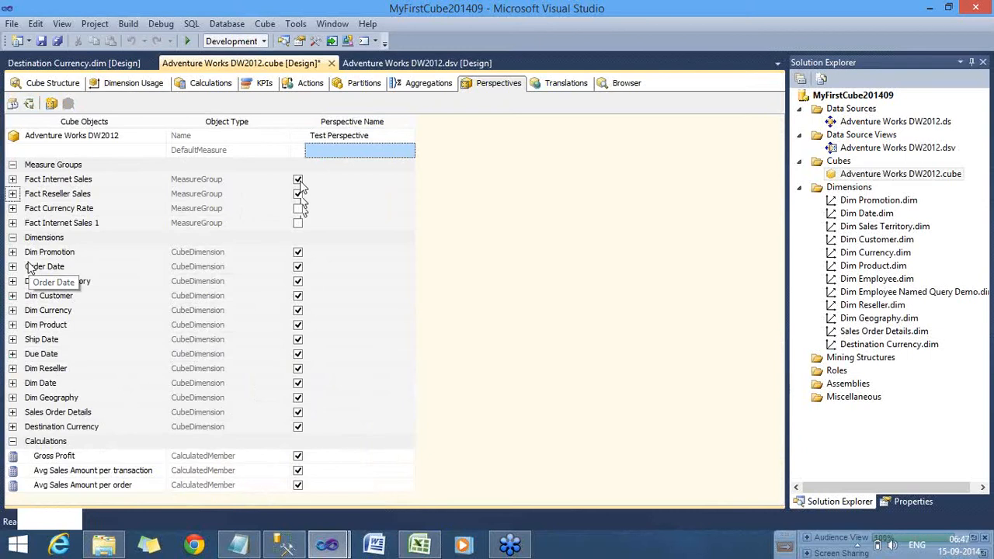
Exclude the Dim Promotion, Dim Customer, Dim Geography and Sales Order Details dimensions from Test Perspective.
left_click(298, 253)
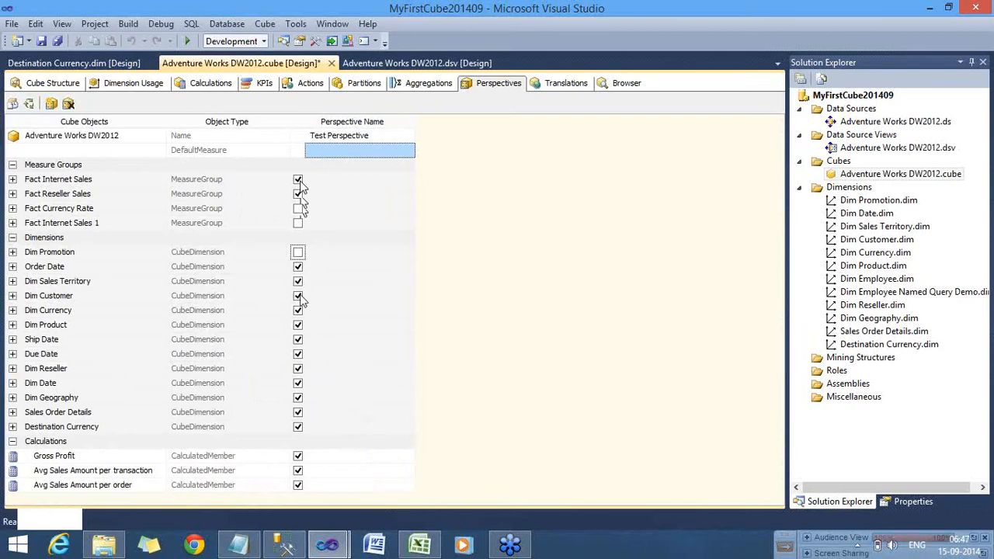
left_click(298, 295)
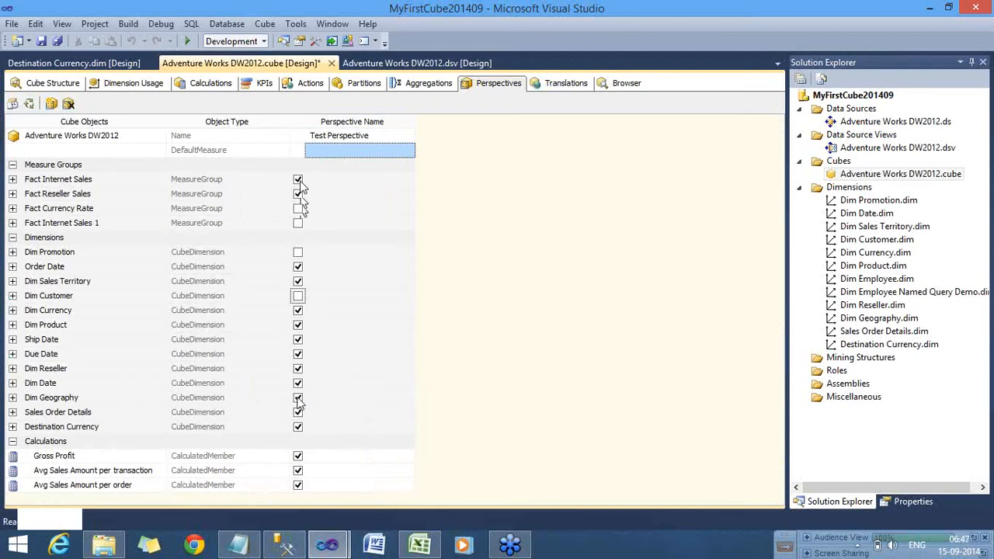
left_click(298, 398)
left_click(298, 413)
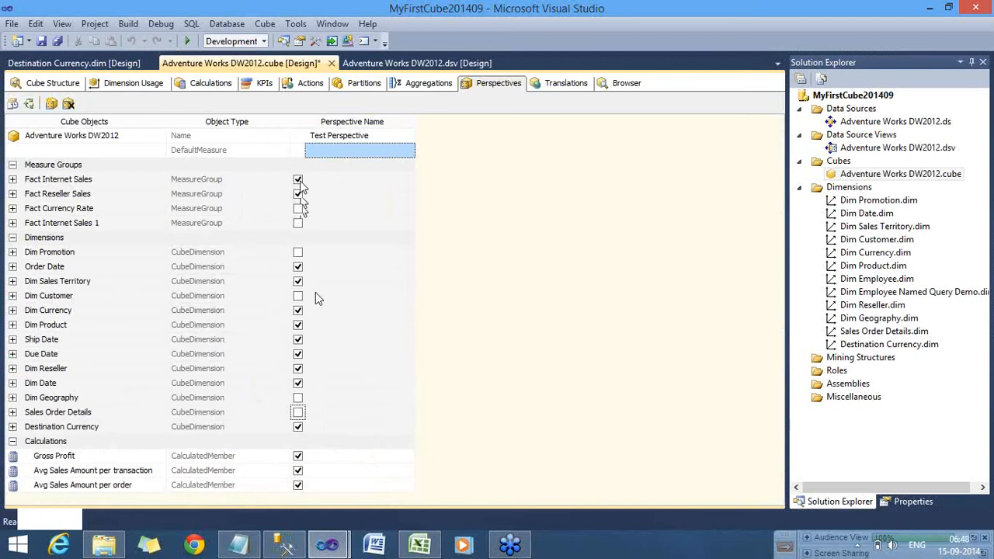
Expand the Order Date dimension and switch its Calender Hierarchy out of and back into the perspective.
left_click(12, 267)
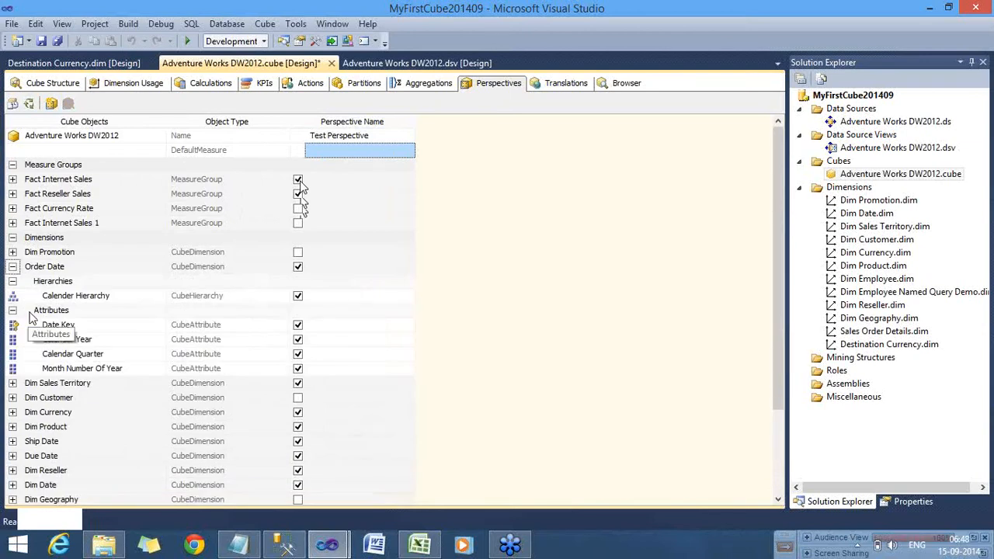
left_click(299, 295)
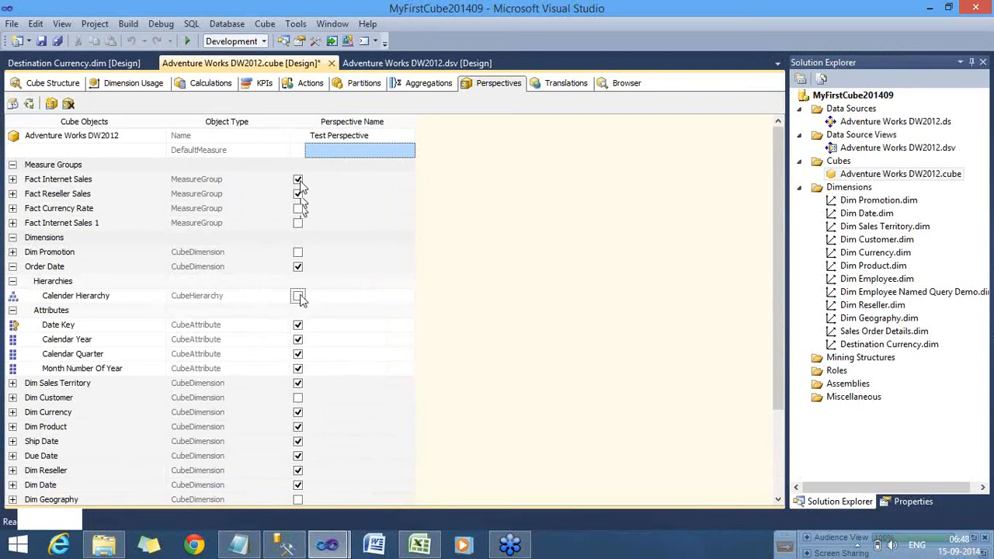
left_click(298, 296)
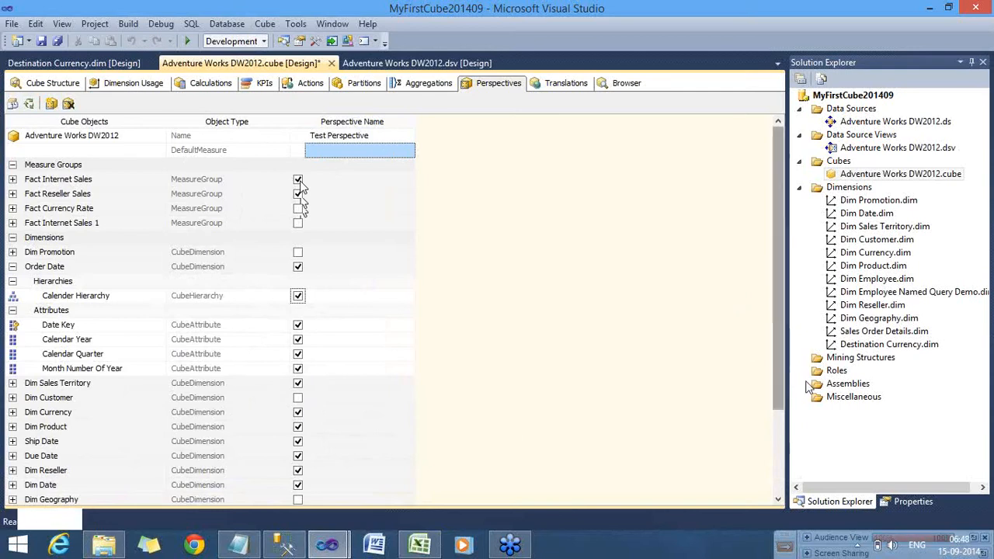
left_click_drag(774, 326, 806, 434)
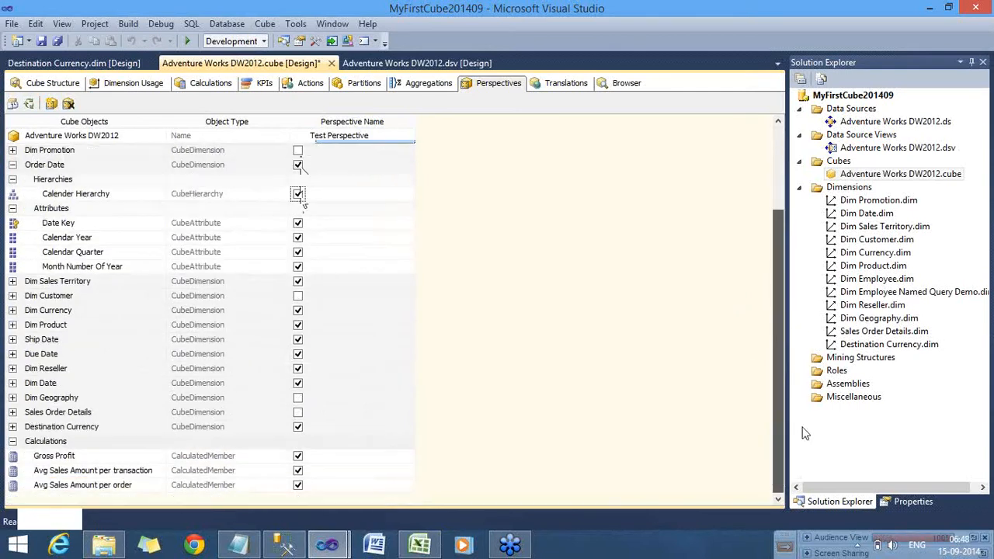
Build, deploy and fully process the Adventure Works DW2012 cube, overwriting the localhost database, and try to browse it.
left_click_drag(805, 206, 806, 206)
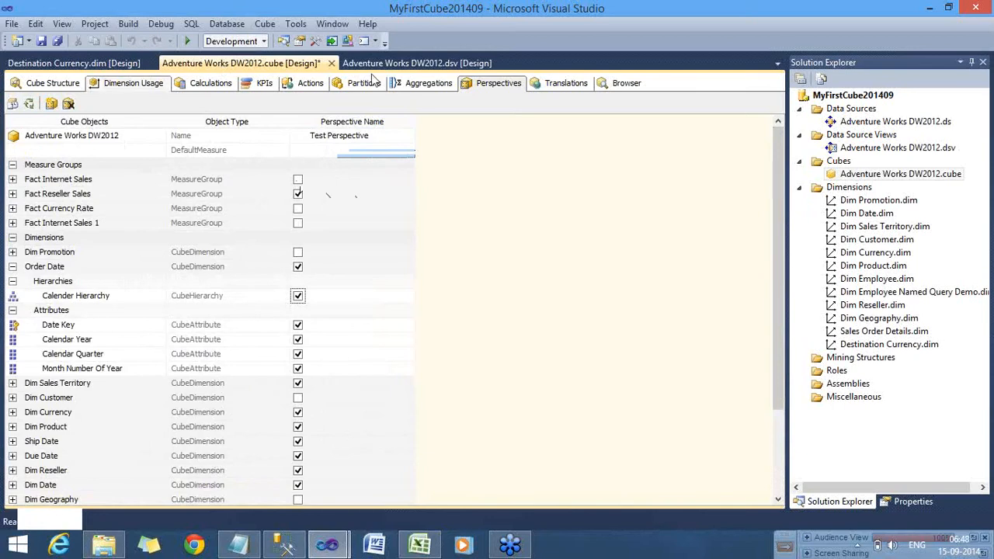
left_click(30, 104)
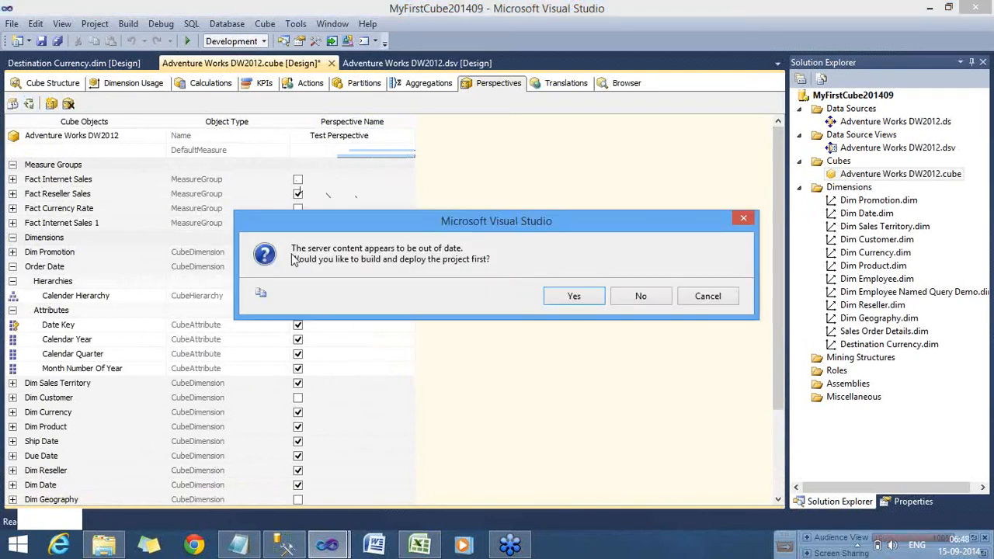
left_click(573, 296)
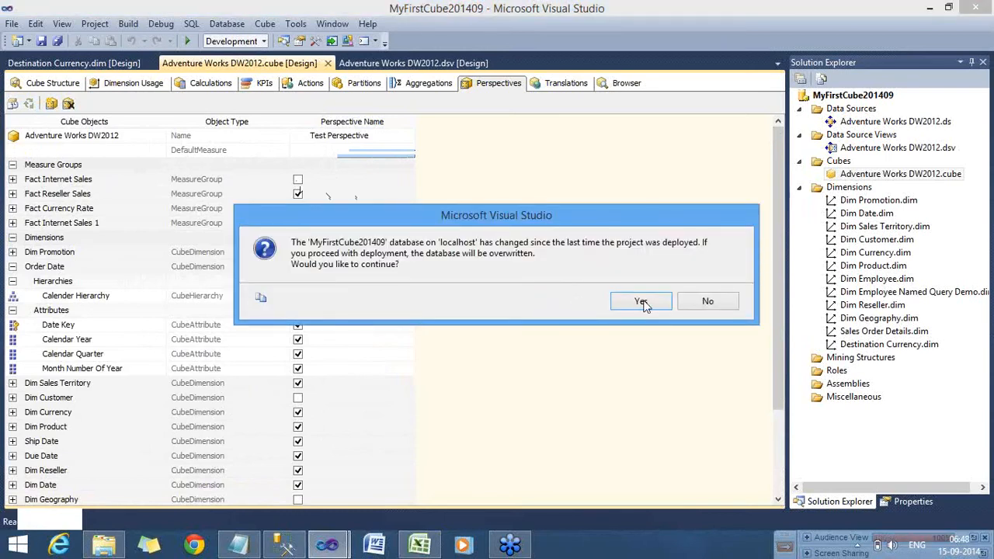
left_click(641, 302)
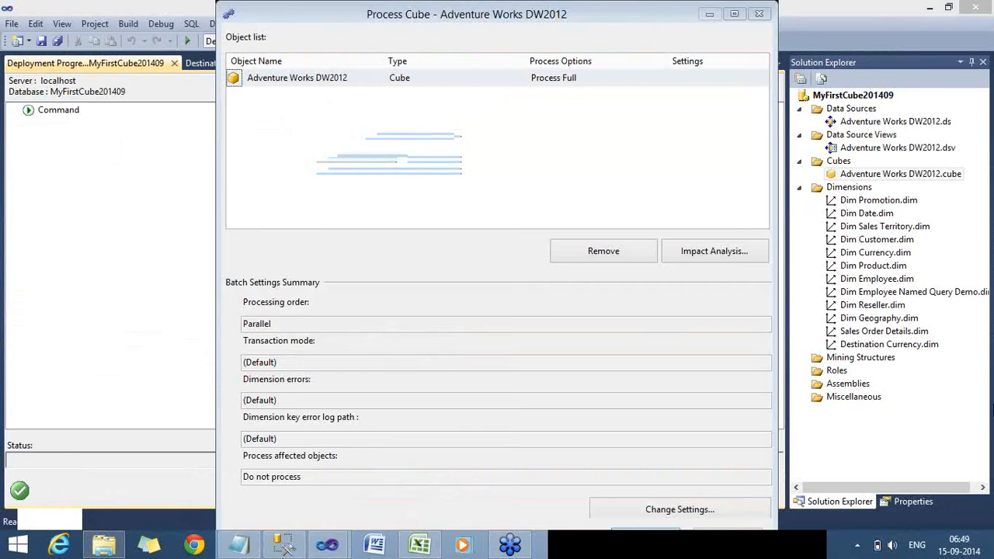
left_click(734, 14)
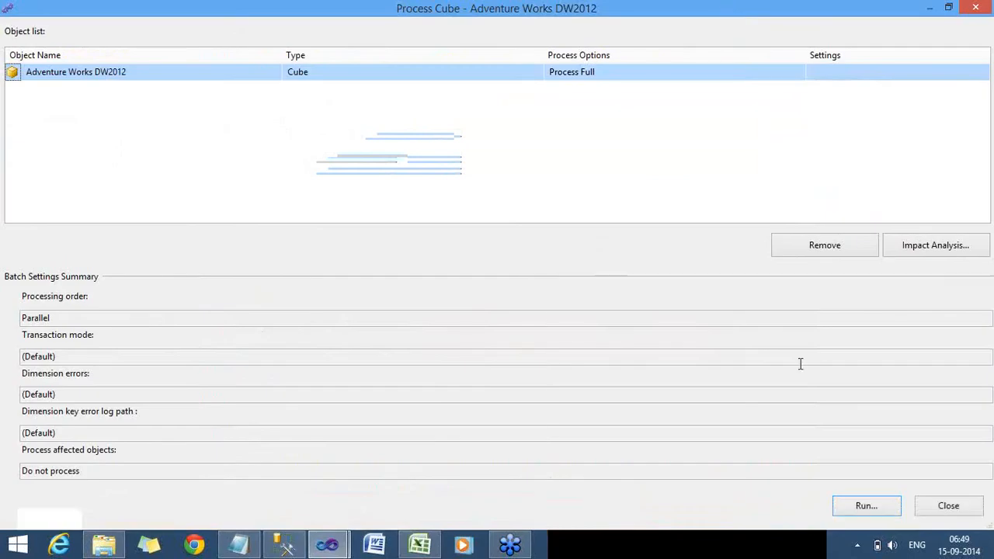
left_click(856, 504)
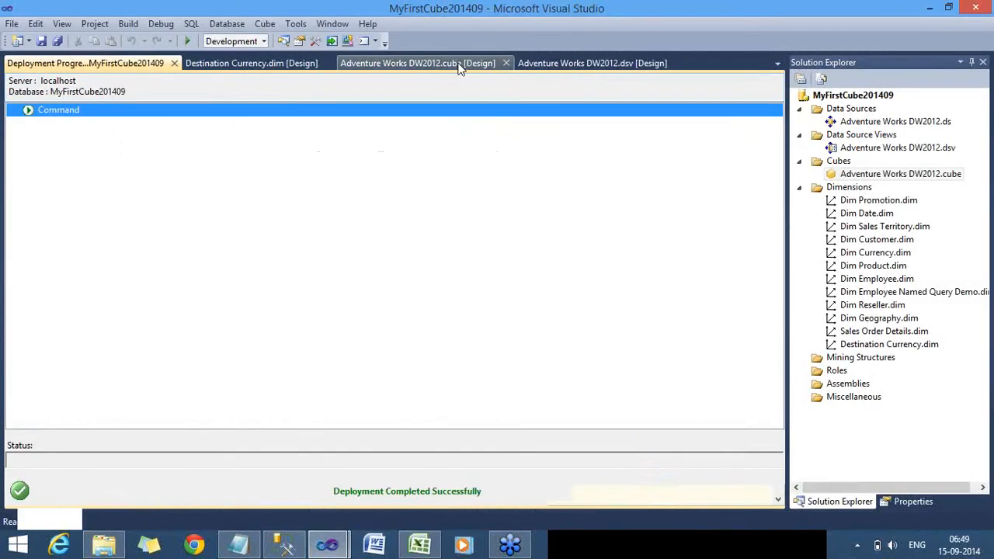
left_click(459, 66)
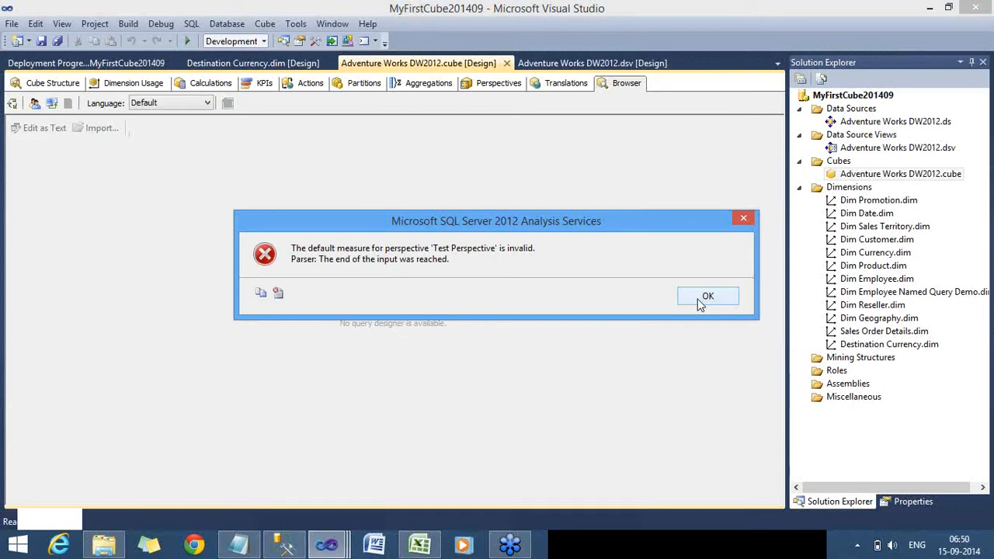
left_click(705, 297)
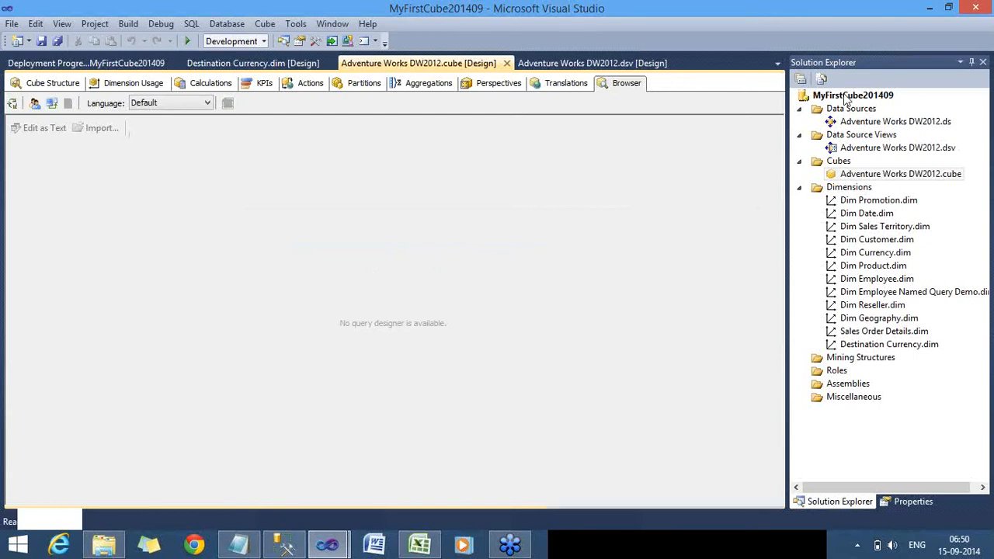
Redeploy the MyFirstCube201409 project to localhost and run a Process Full on the whole database.
right_click(846, 95)
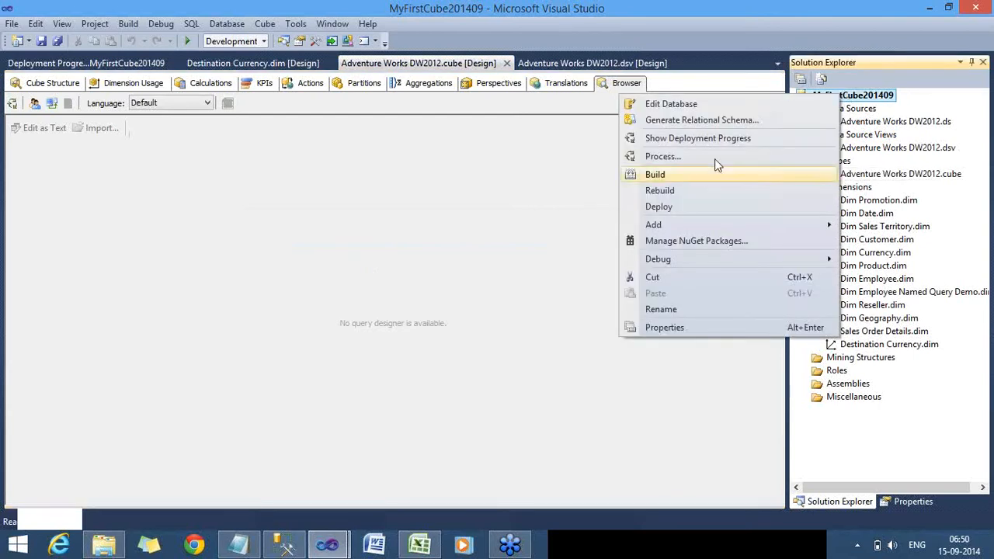
left_click(714, 160)
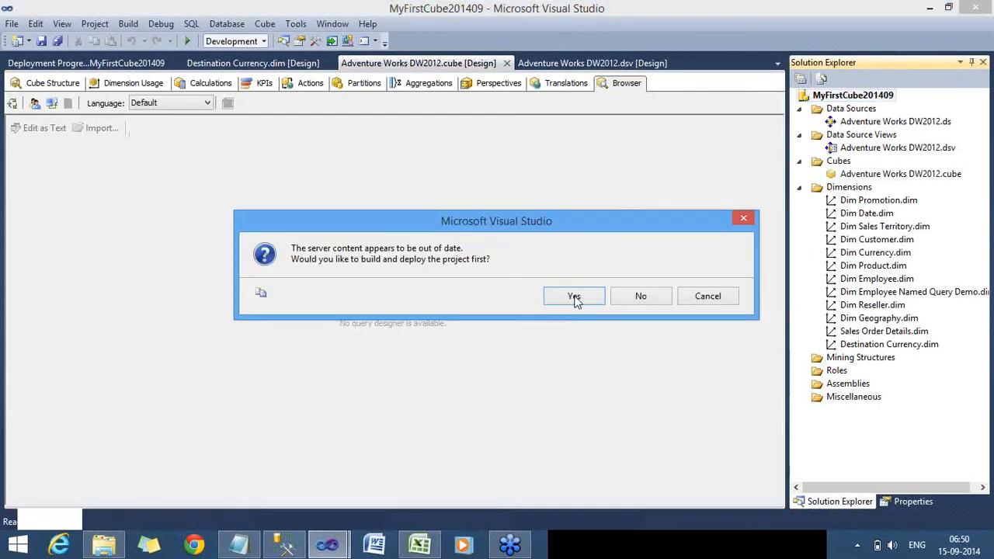
left_click(573, 297)
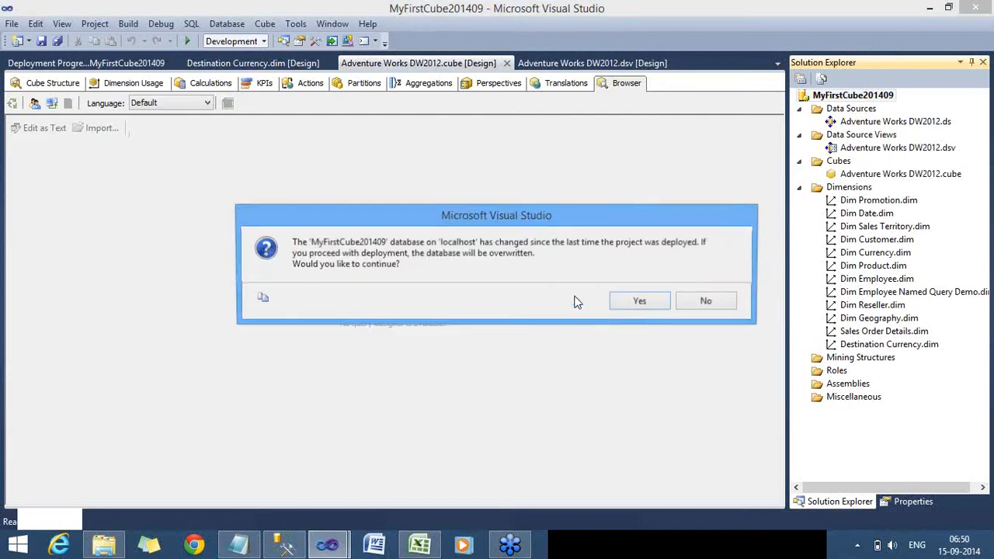
left_click(641, 301)
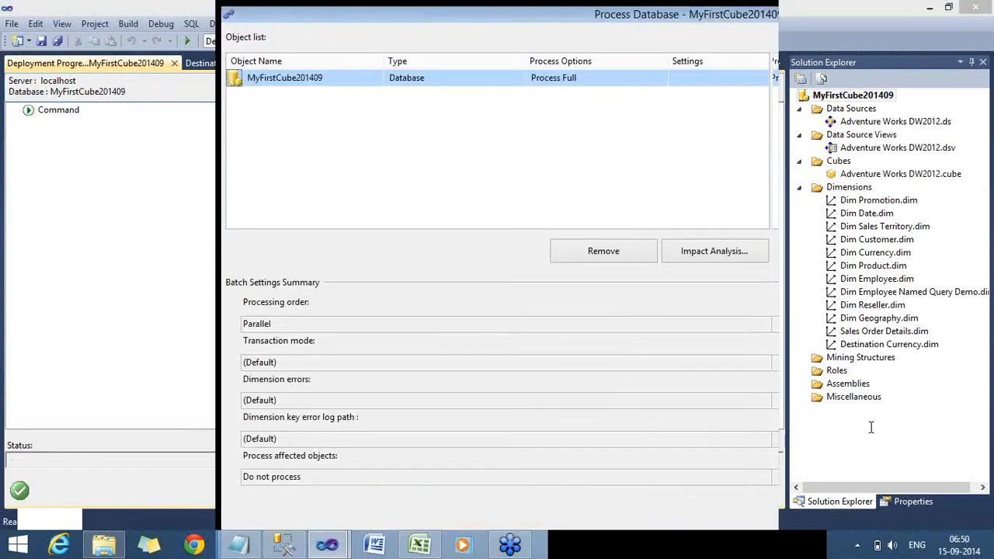
left_click(734, 15)
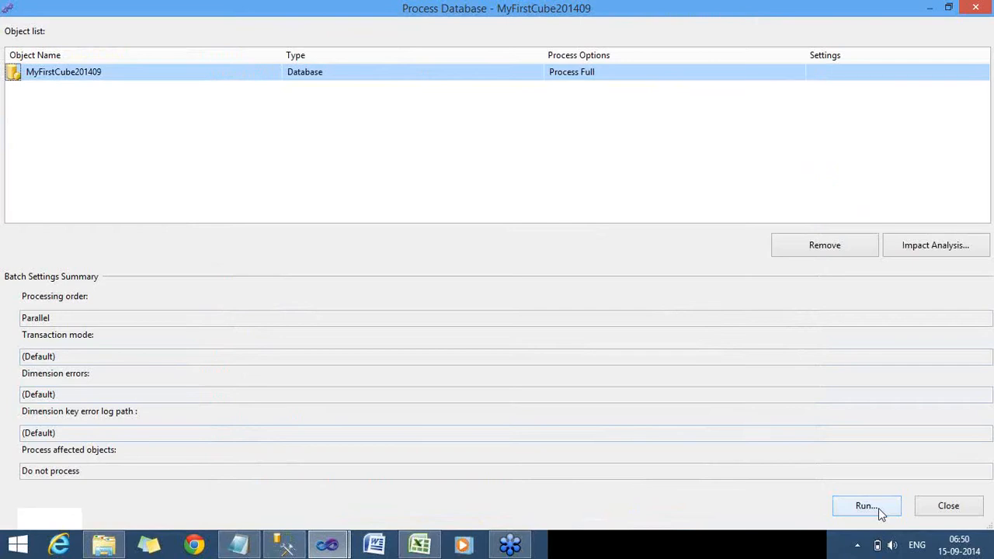
left_click(878, 508)
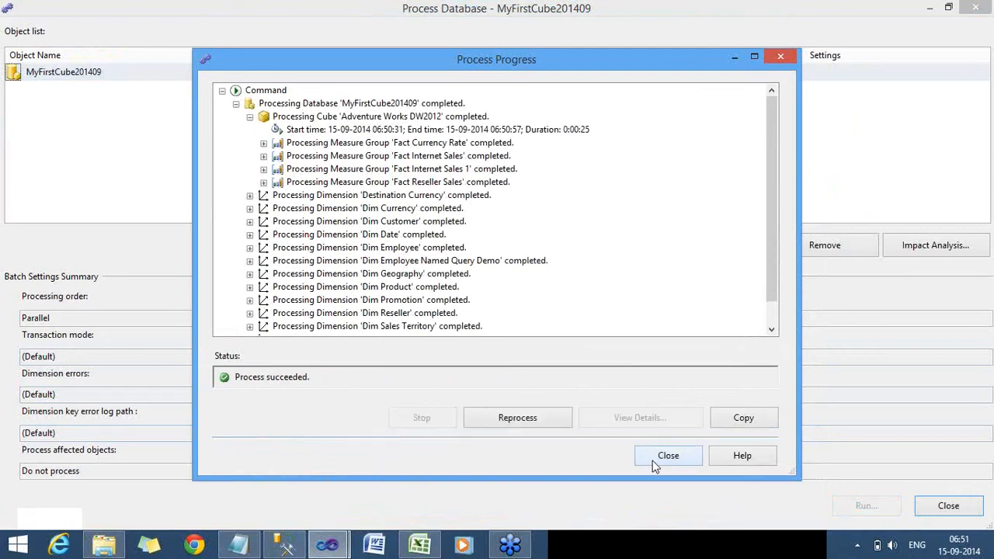
left_click(666, 456)
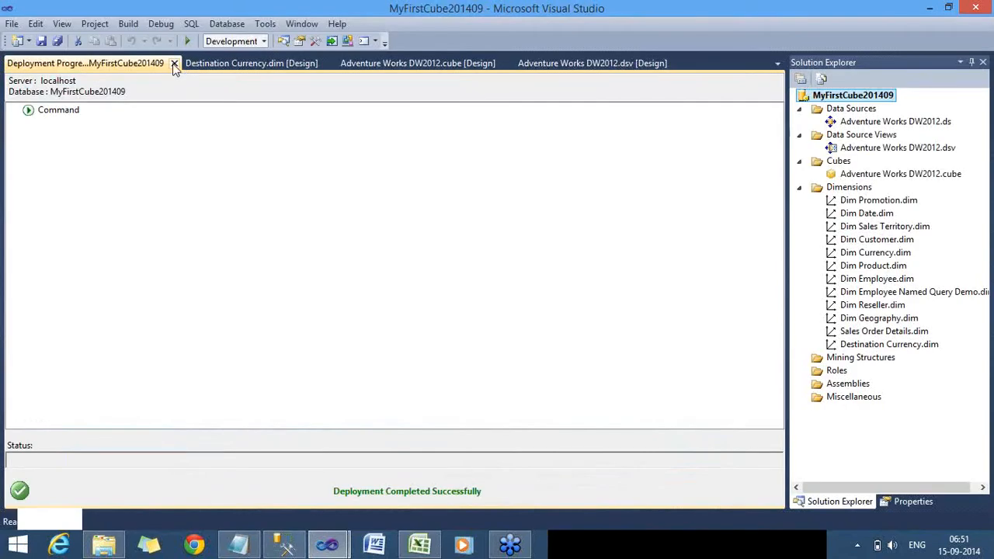
Close the deployment progress and try to reconnect the cube browser.
left_click(175, 64)
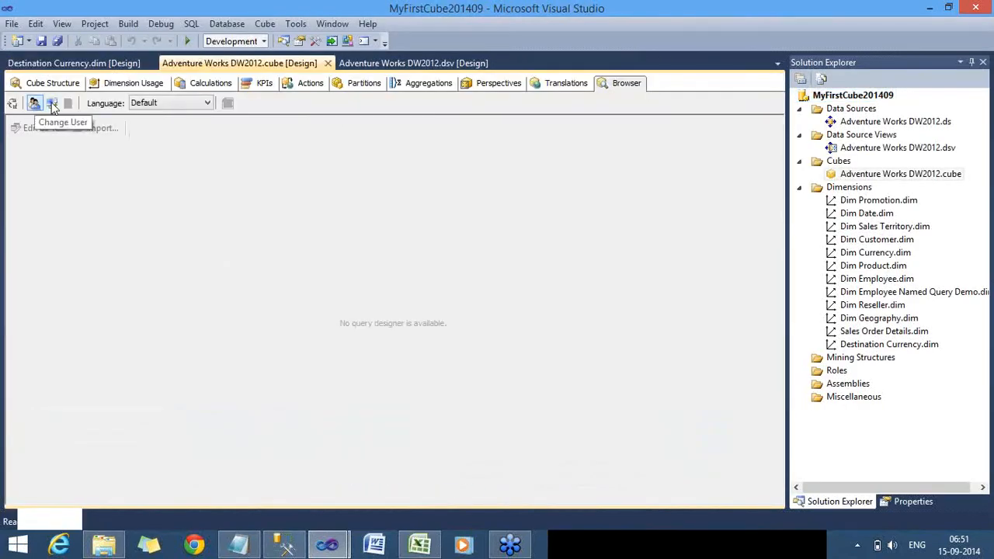
left_click(52, 104)
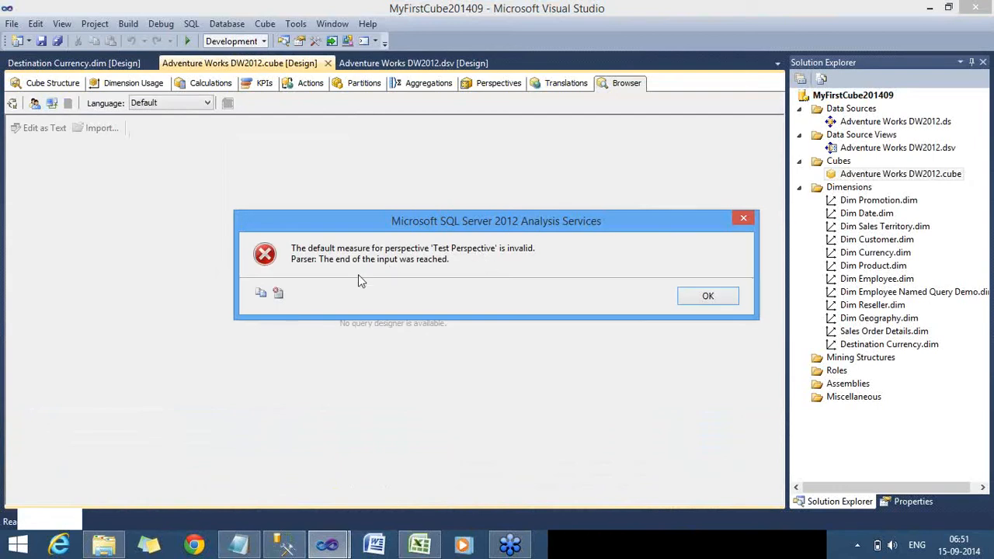
left_click(703, 301)
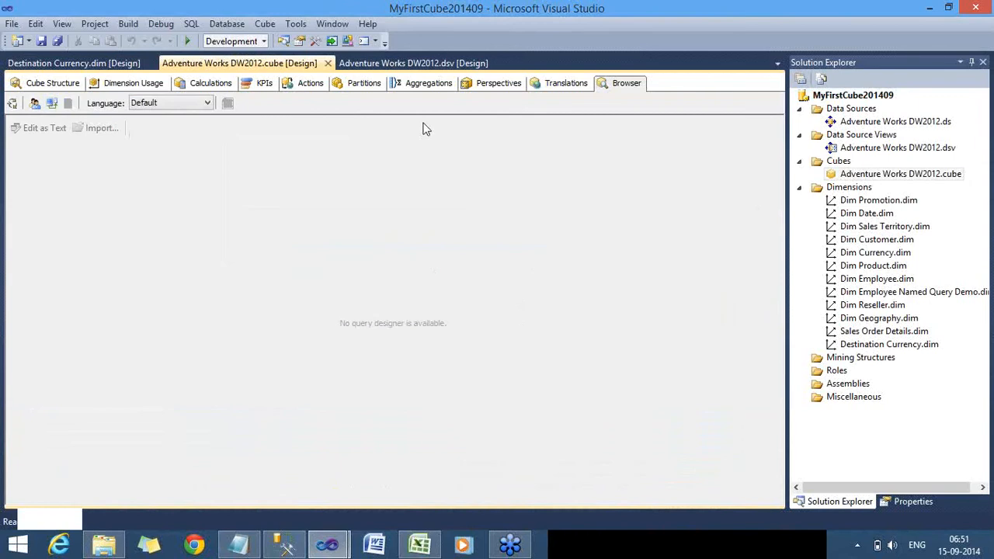
Set Test Perspective's default measure to Revision Number - Fact Reseller Sales and widen the perspective column to fit it.
left_click(372, 87)
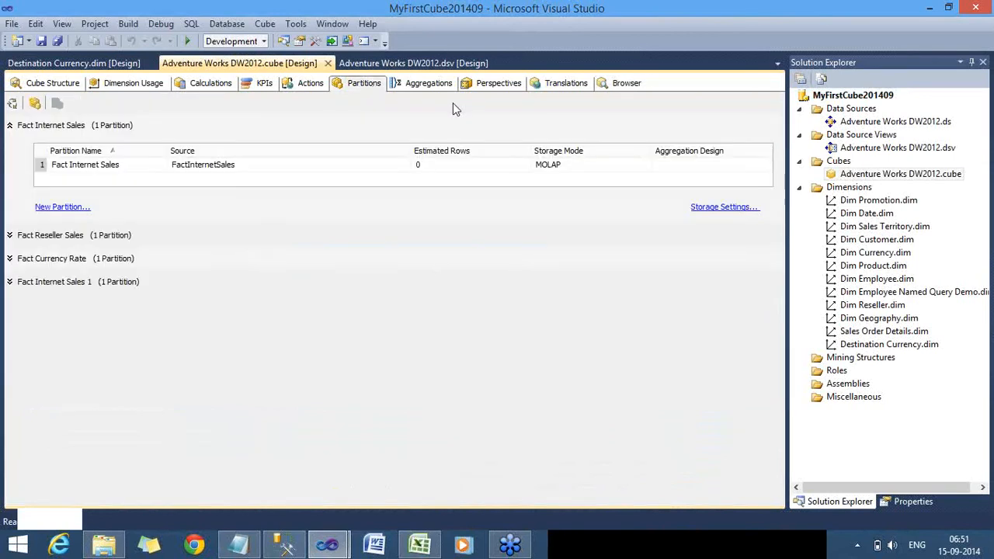
left_click(512, 85)
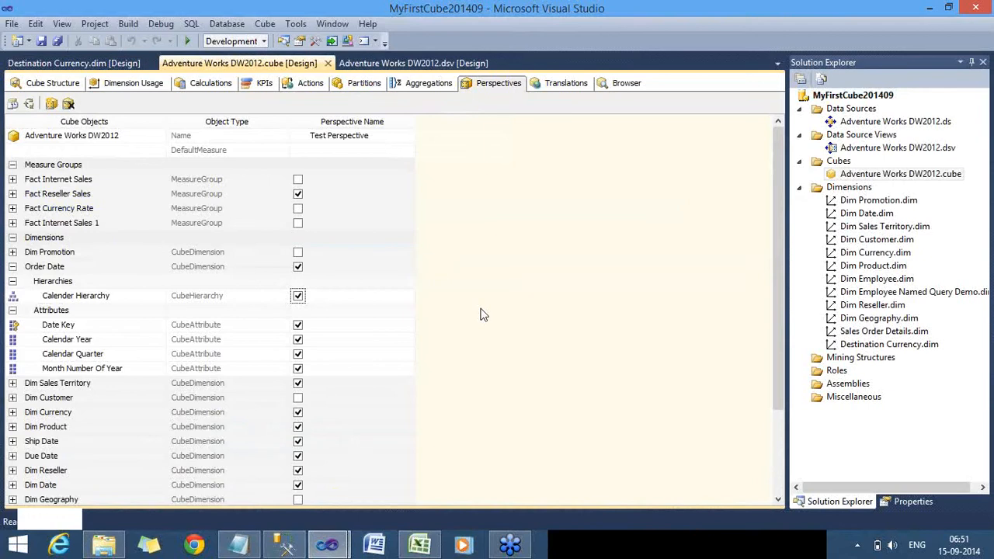
left_click(397, 151)
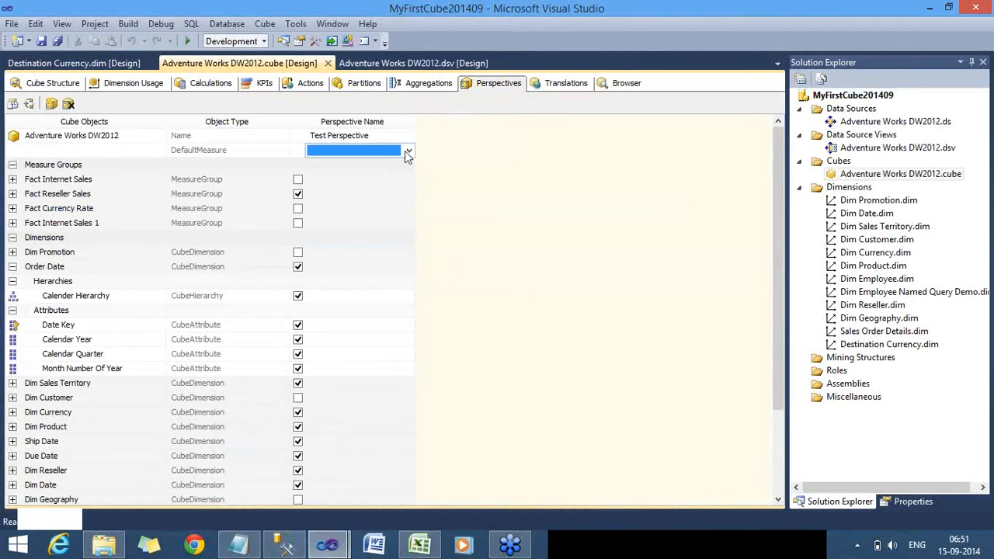
left_click(404, 151)
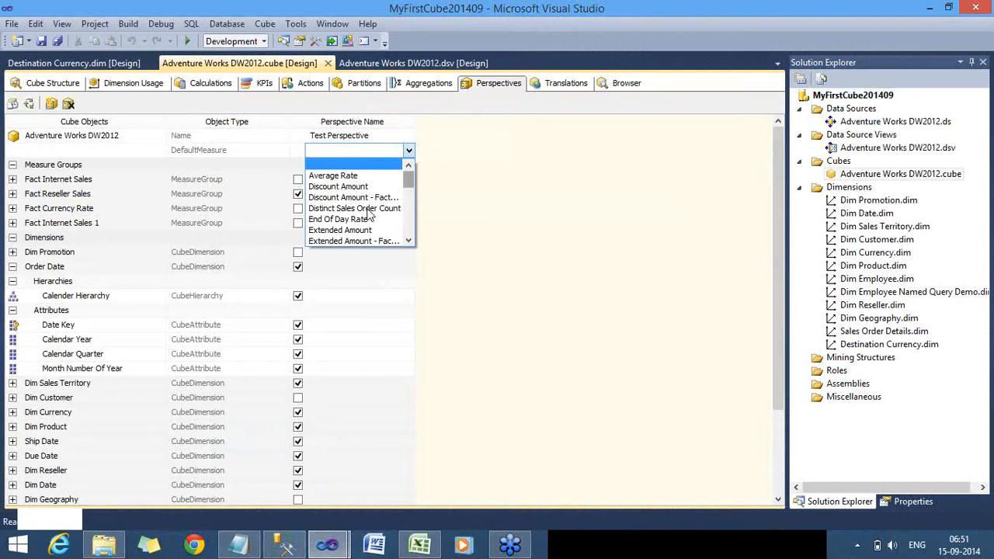
key("Down")
key("Down")
key("Down")
key("Down")
key("Down")
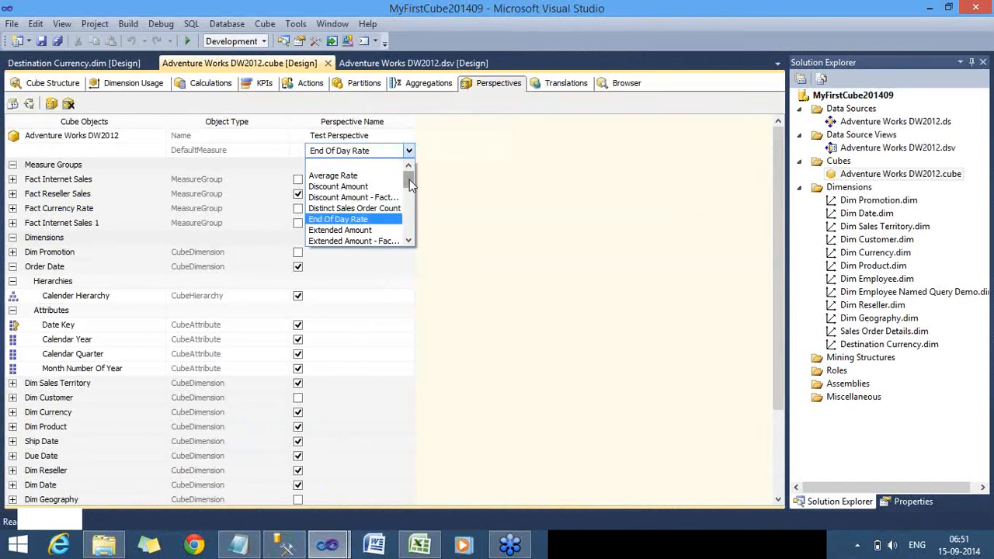
left_click_drag(409, 194, 410, 221)
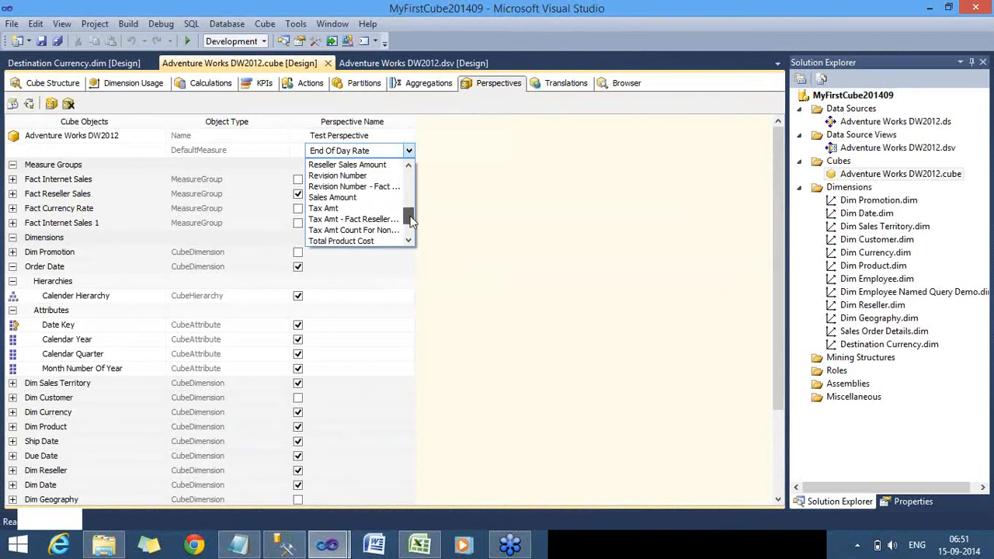
left_click(471, 168)
left_click(510, 131)
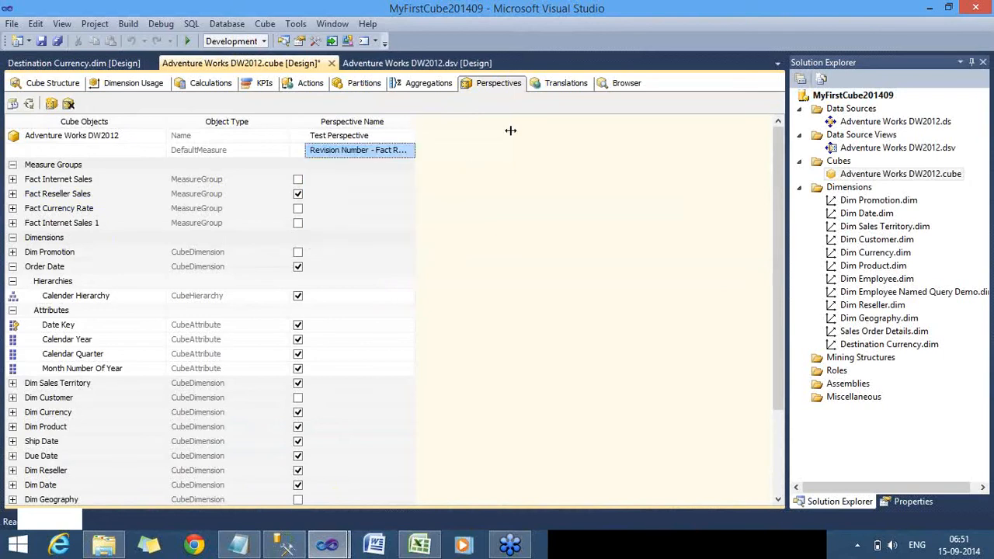
left_click_drag(510, 130, 511, 131)
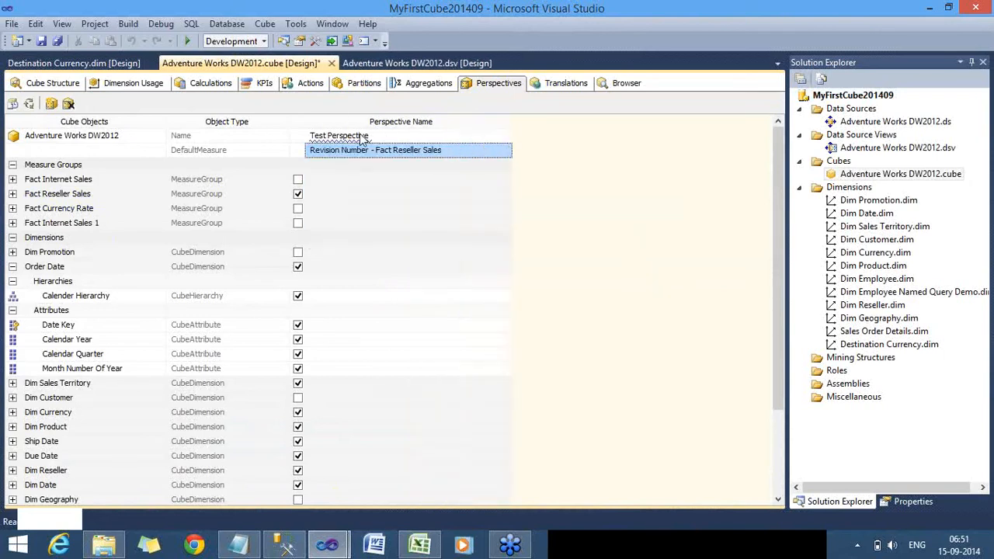
Exclude and re-include the Fact Reseller Sales measure group so the perspective covers all its measures, and expand it.
mouse_move(360, 140)
left_click(298, 195)
left_click(298, 194)
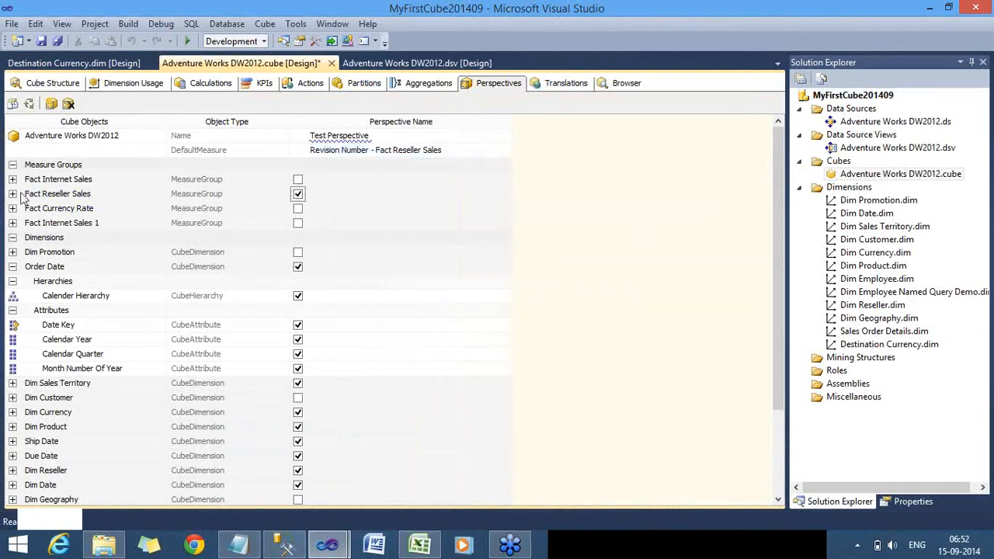
left_click(13, 194)
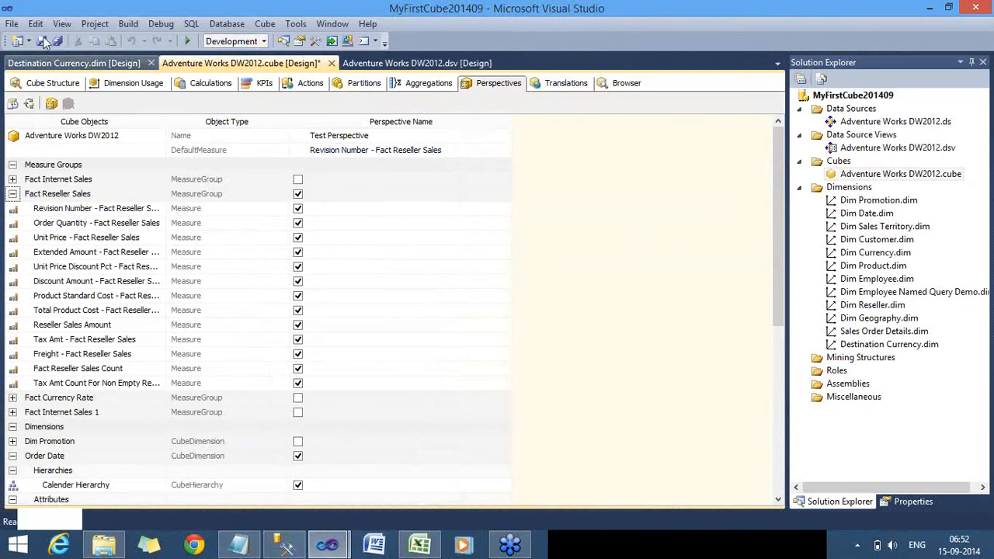
Save the cube, redeploy MyFirstCube201409 over the localhost database, and run a Process Full with the corrected perspective.
key("ctrl+s")
right_click(871, 98)
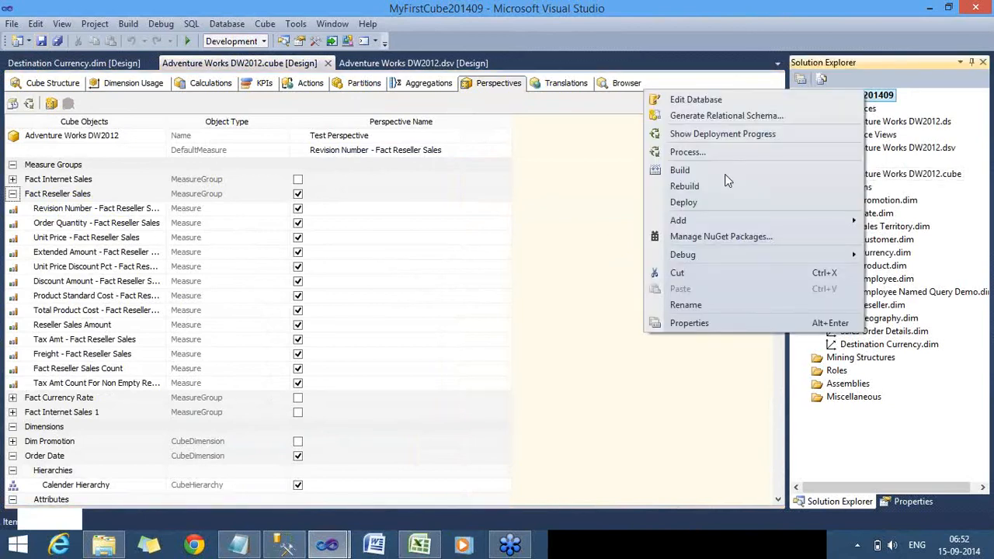
left_click(729, 159)
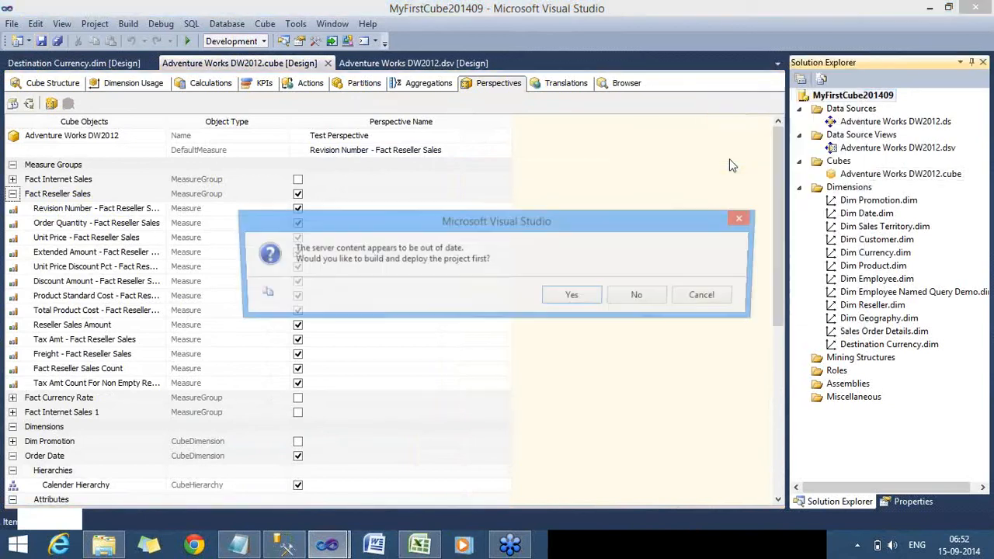
left_click(576, 300)
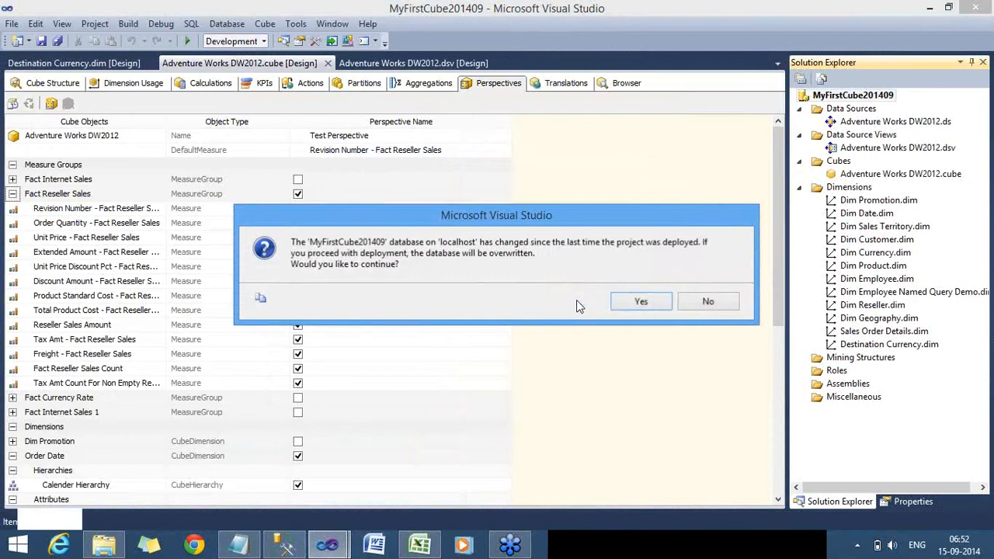
left_click(660, 301)
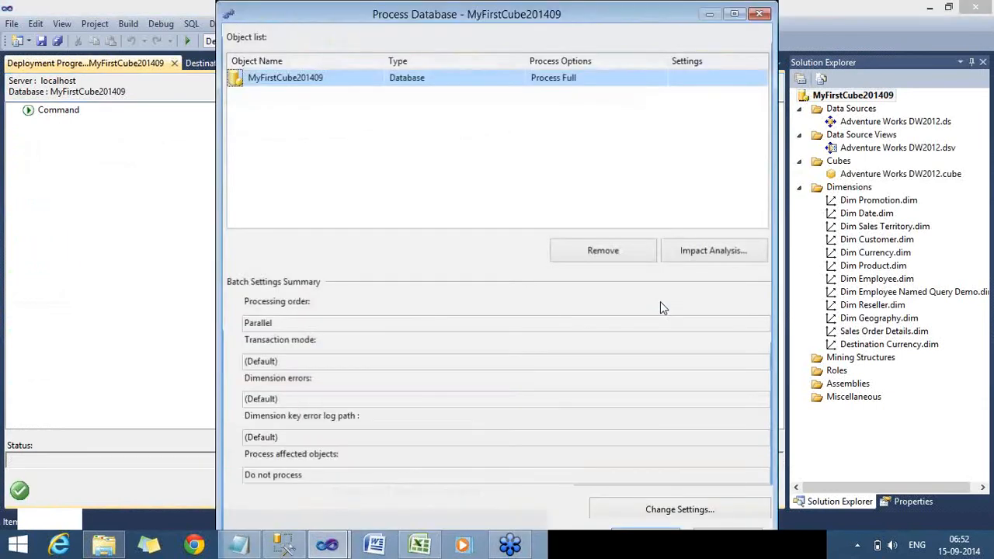
left_click(736, 14)
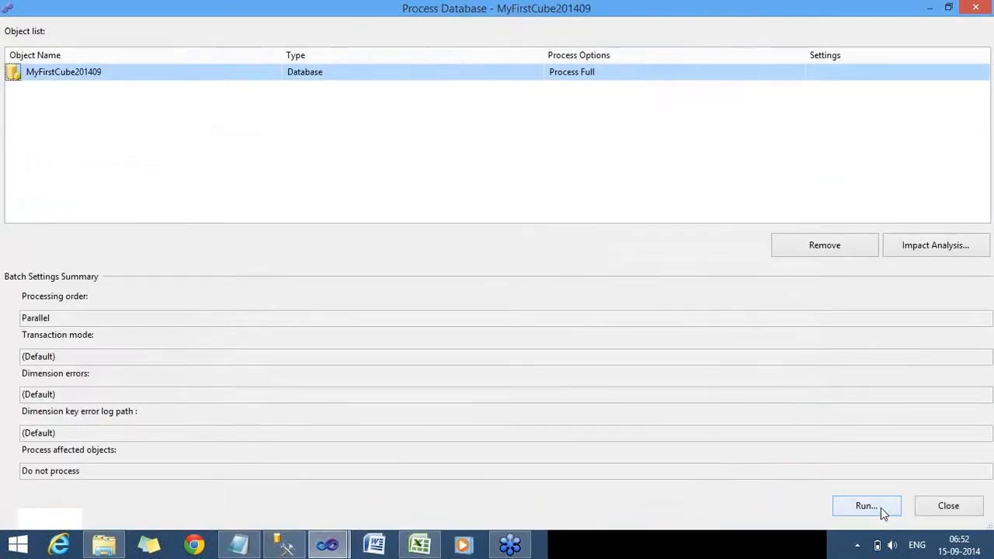
left_click(881, 510)
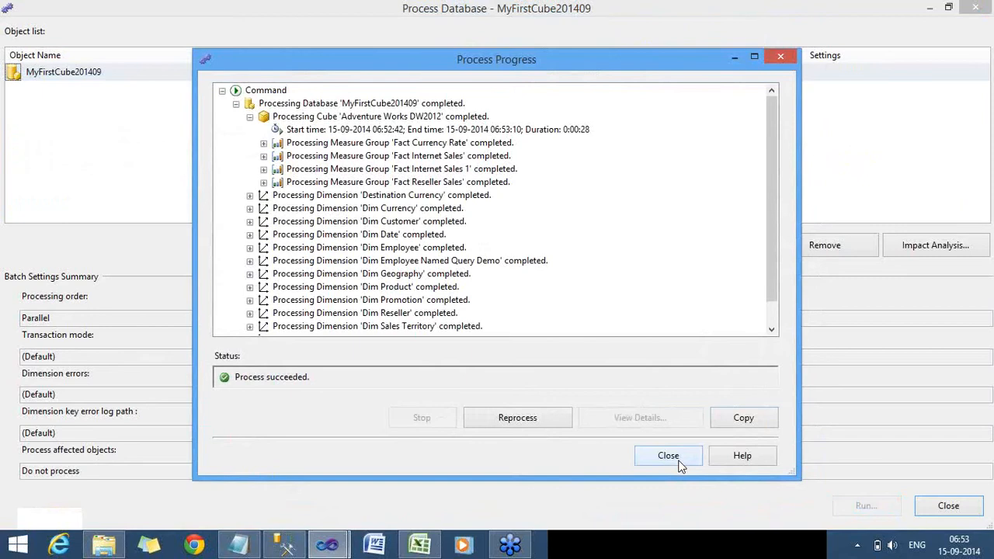
left_click(669, 458)
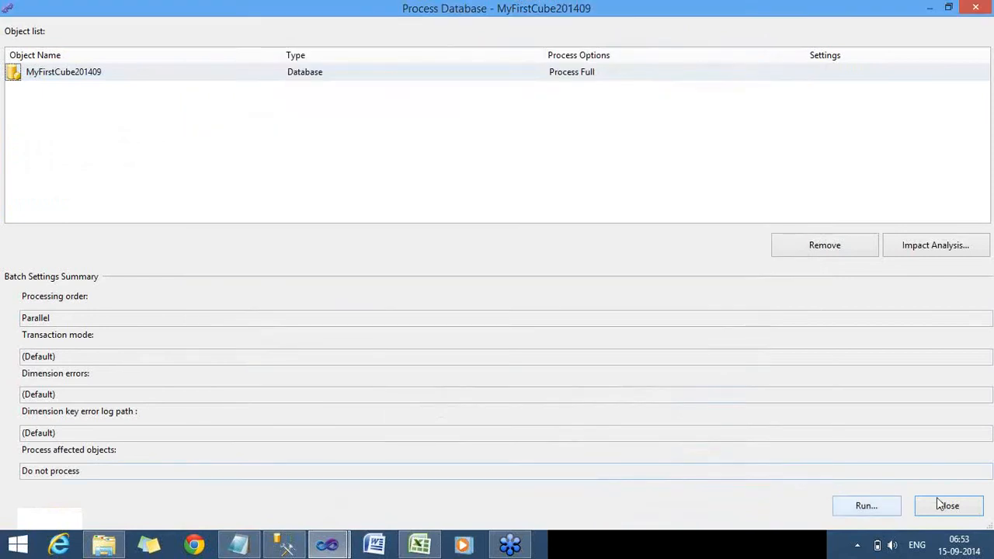
Close the database processing dialog and reconnect the Adventure Works DW2012 cube browser.
left_click(946, 506)
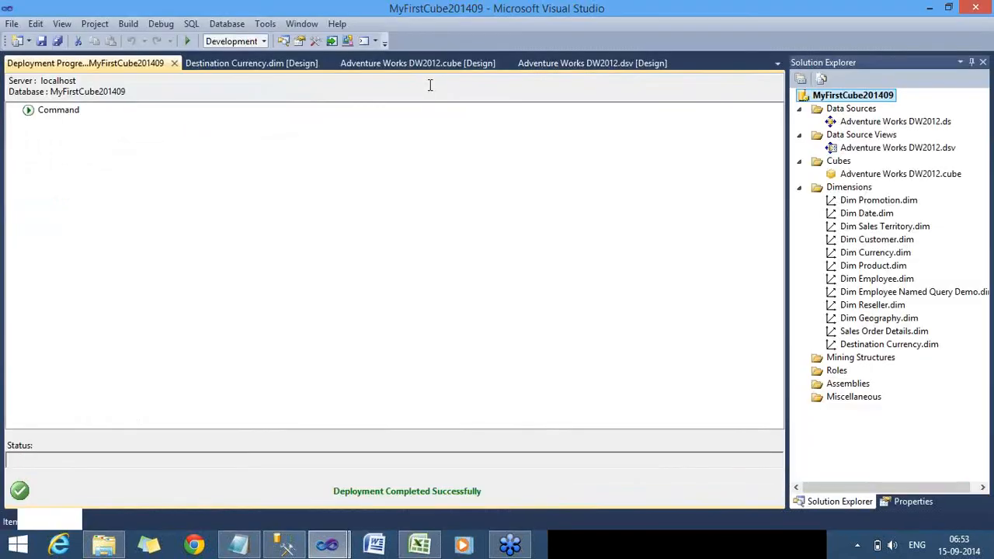
left_click(417, 63)
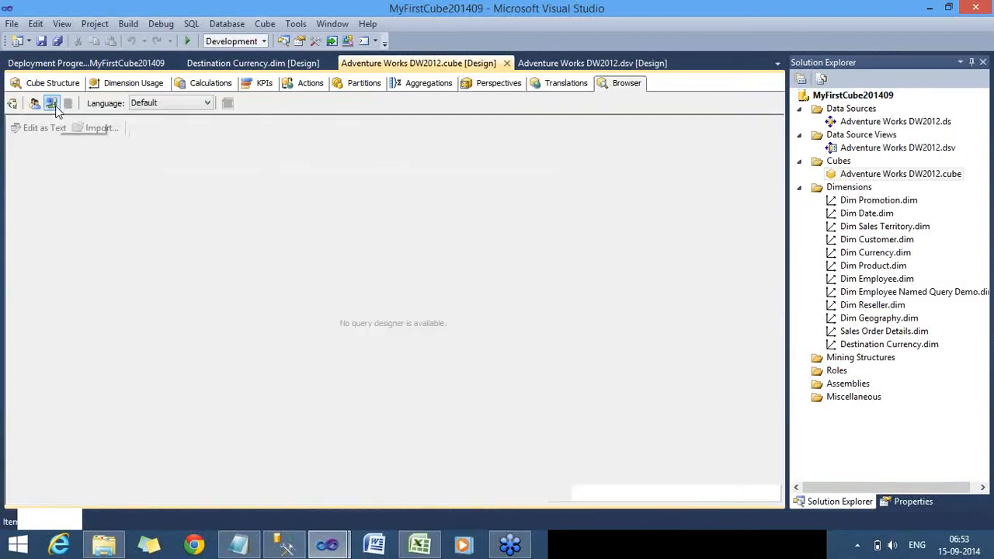
left_click(52, 106)
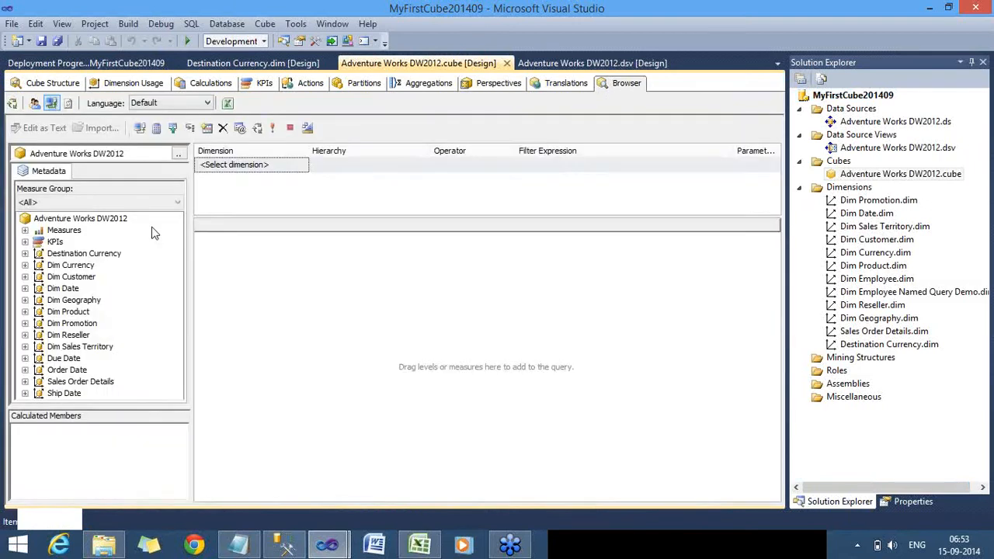
Analyze the cube in Excel using Test Perspective, enabling the blocked data connections.
left_click(228, 105)
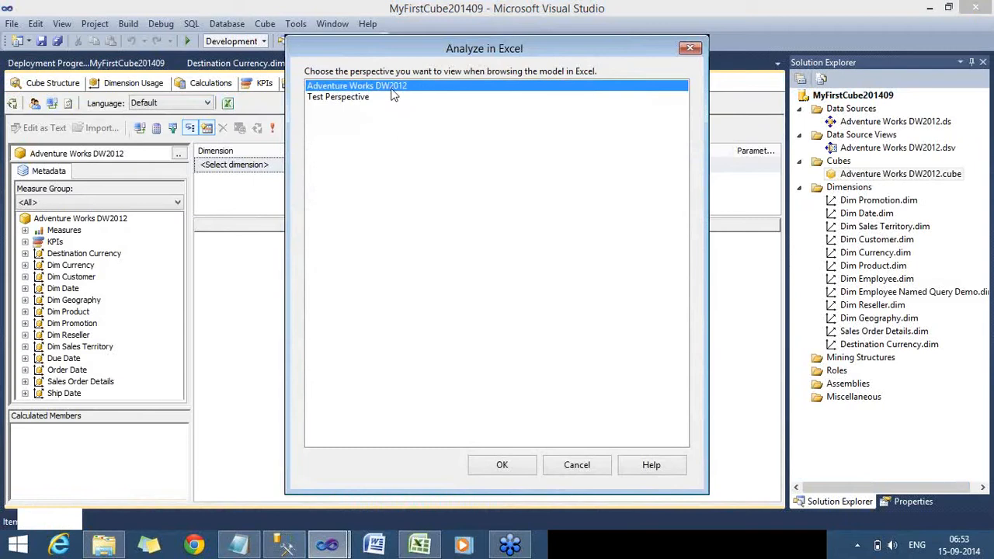
left_click(357, 101)
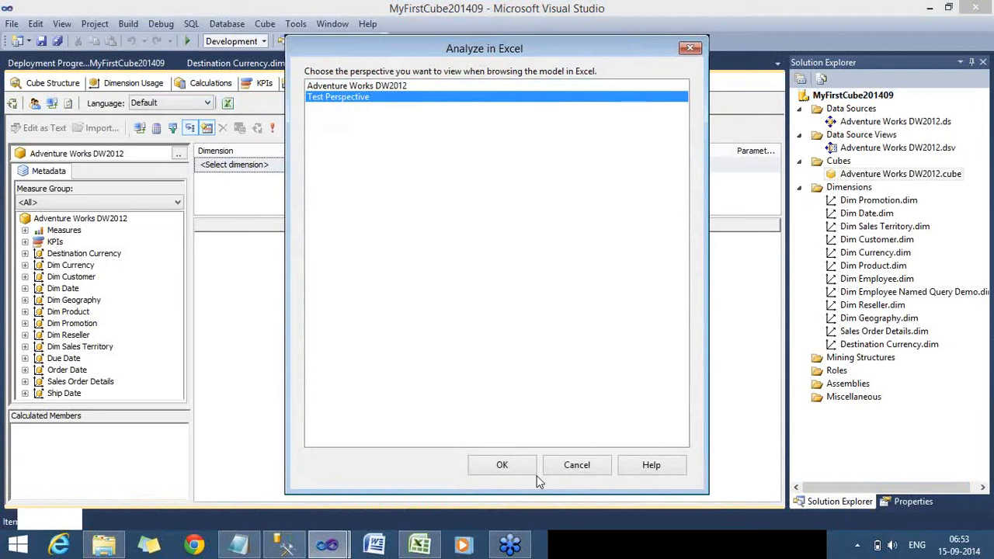
left_click(506, 468)
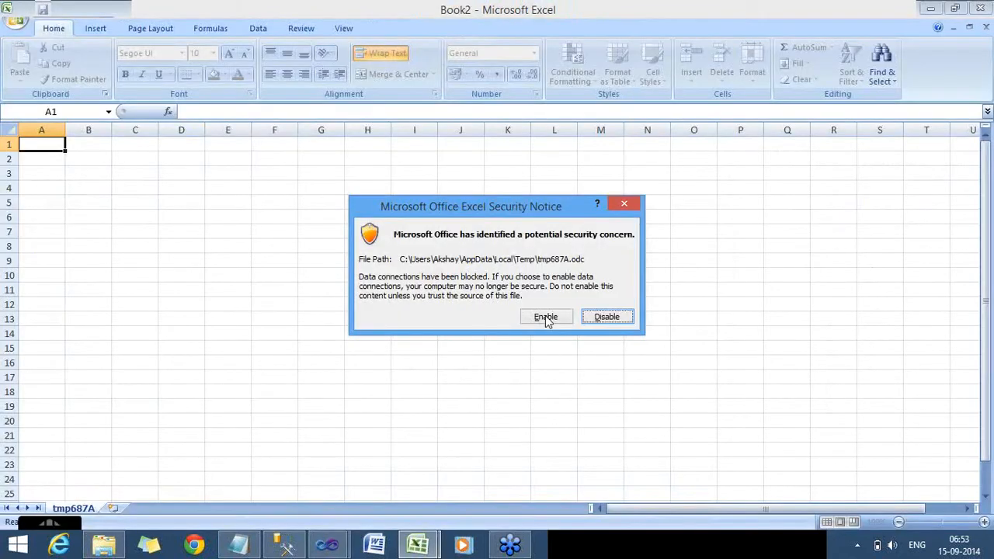
left_click(546, 318)
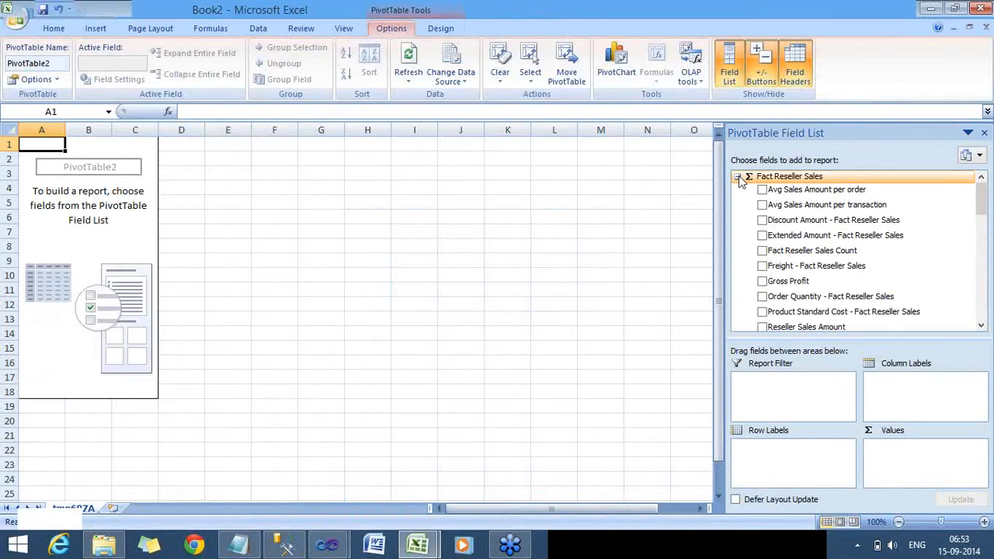
Collapse every group in the PivotTable field list, from Fact Reseller Sales to Ship Date, and enlarge the field area to review the perspective's contents.
left_click(738, 177)
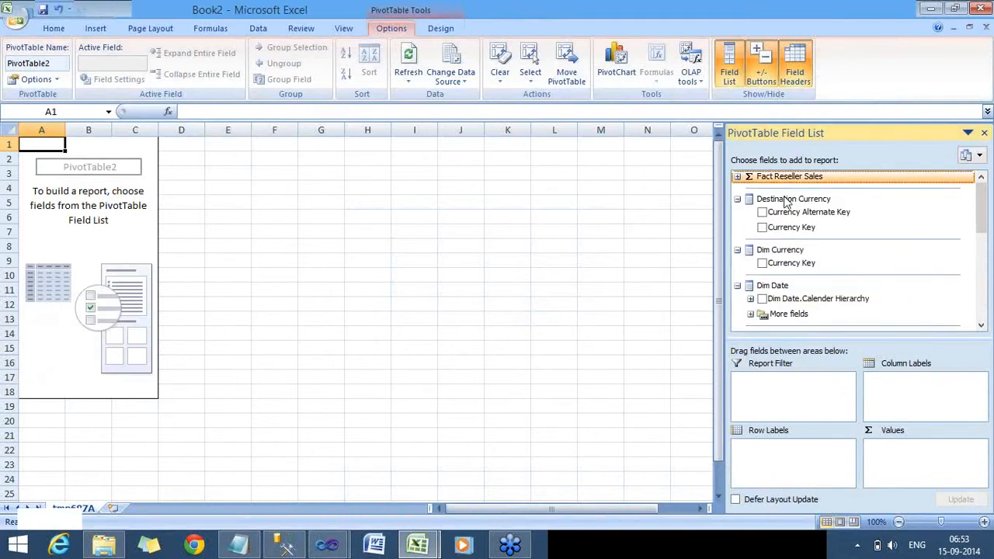
left_click(738, 199)
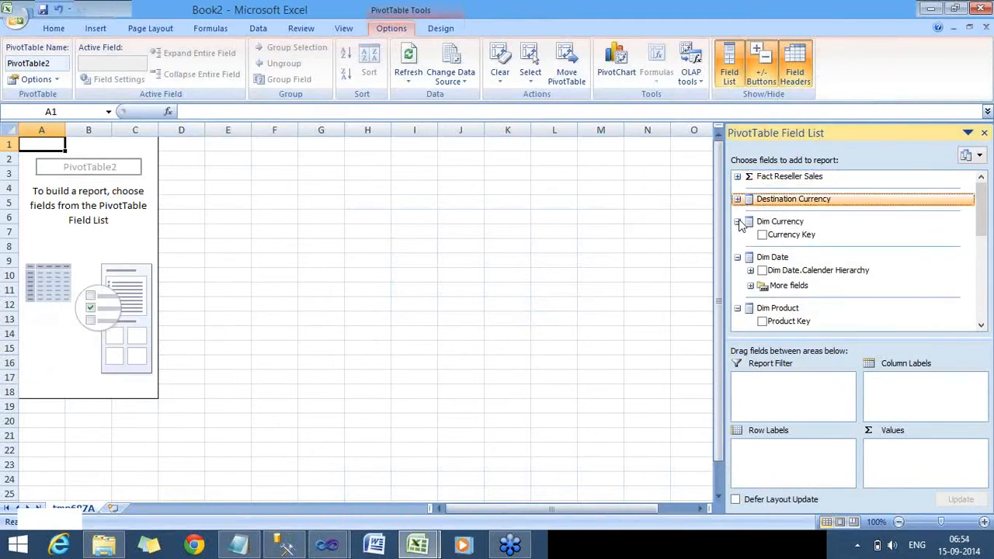
left_click(738, 221)
left_click(738, 244)
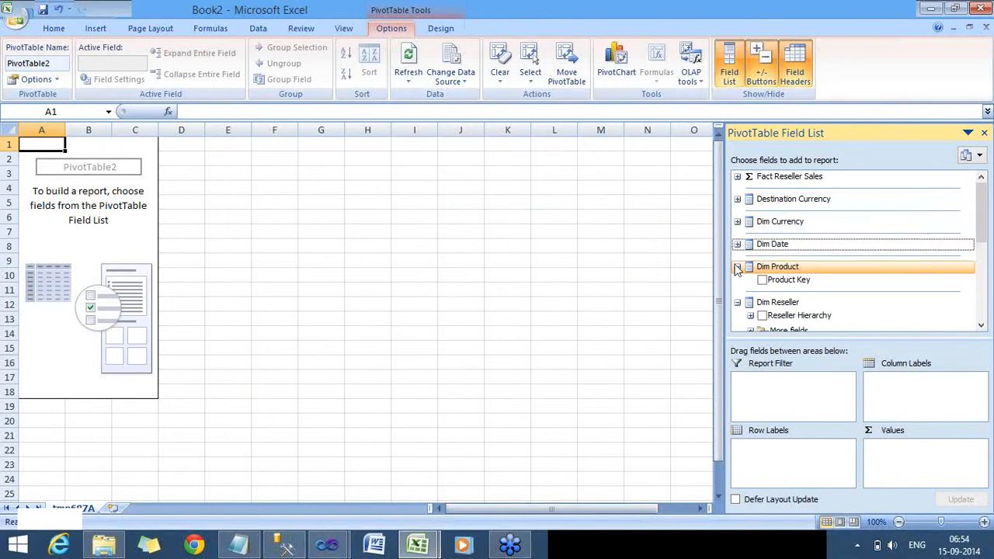
left_click(738, 266)
left_click(737, 289)
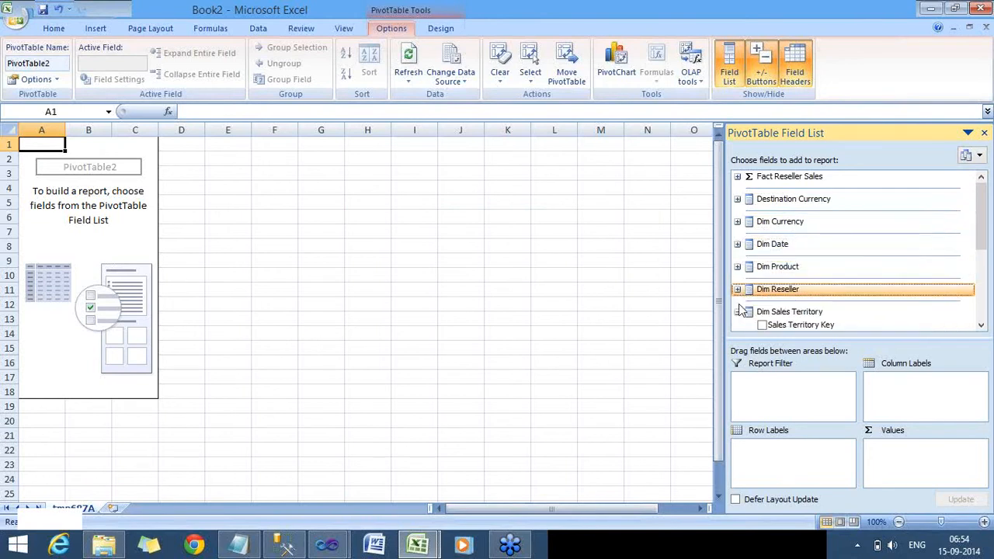
left_click(738, 312)
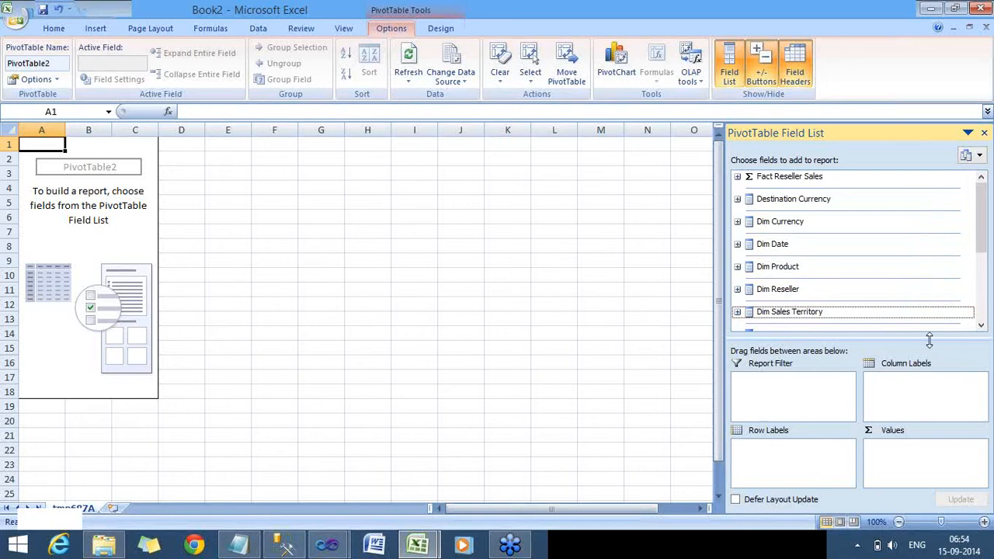
left_click_drag(932, 345, 930, 415)
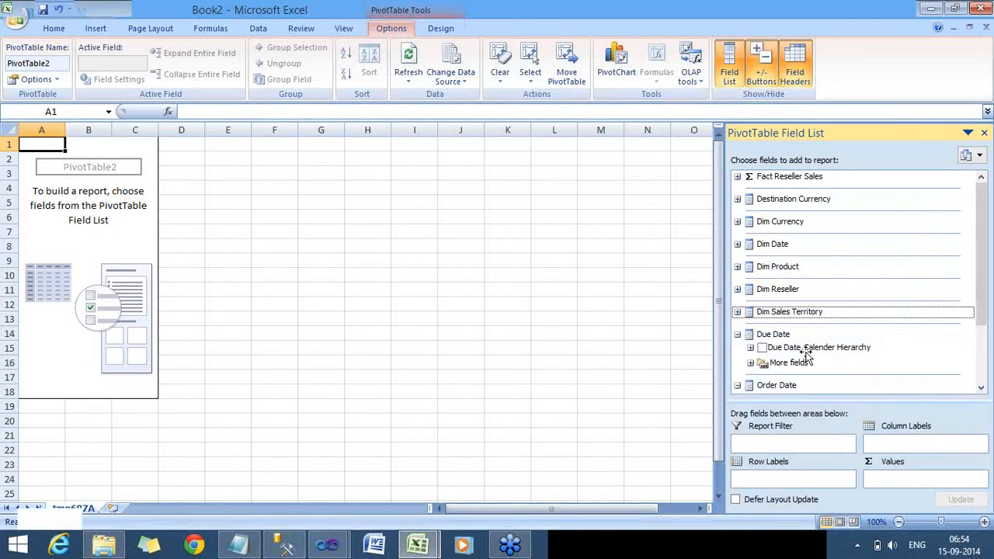
left_click(738, 335)
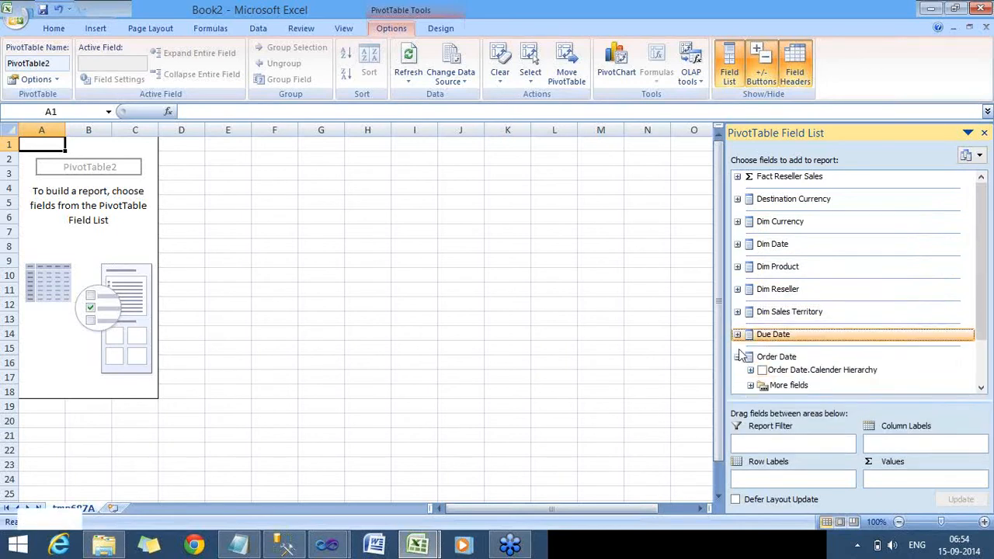
left_click(738, 357)
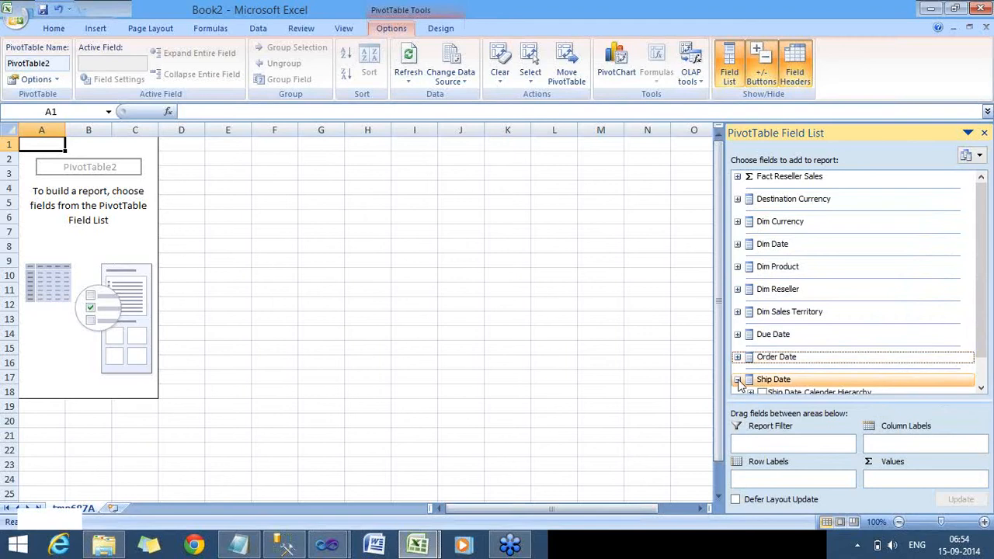
left_click(738, 382)
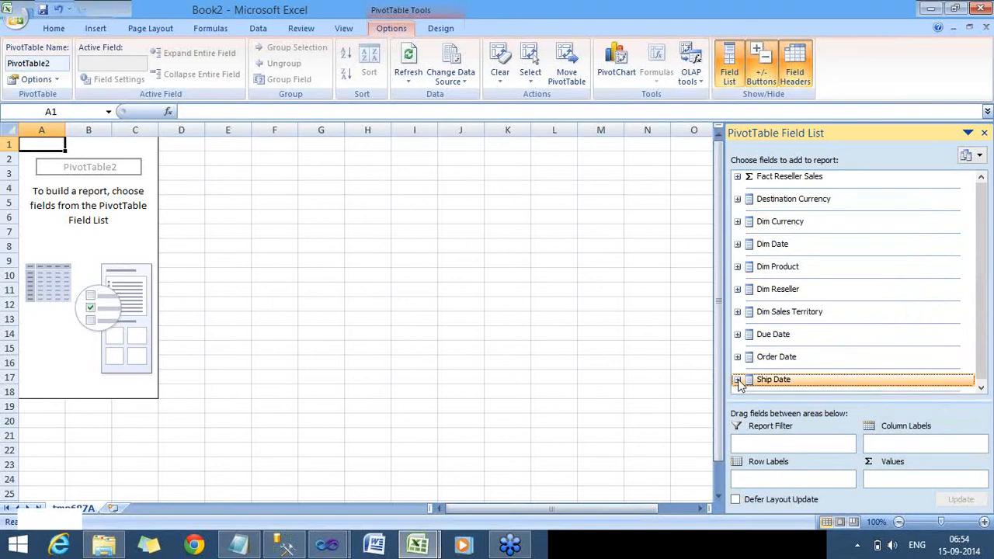
Switch back to the MyFirstCube201409 project in Visual Studio and add a new perspective beside Test Perspective.
left_click(327, 546)
left_click(267, 474)
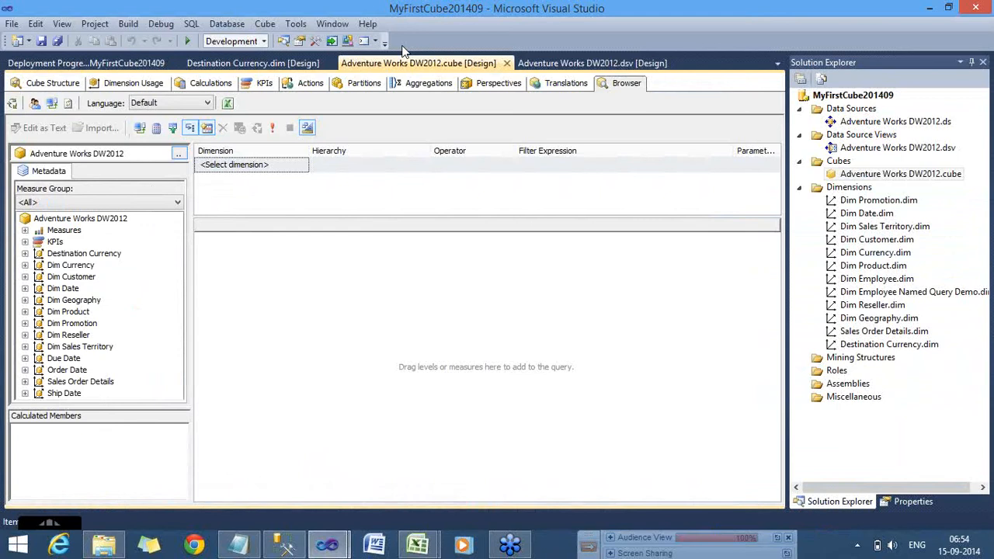
left_click(503, 84)
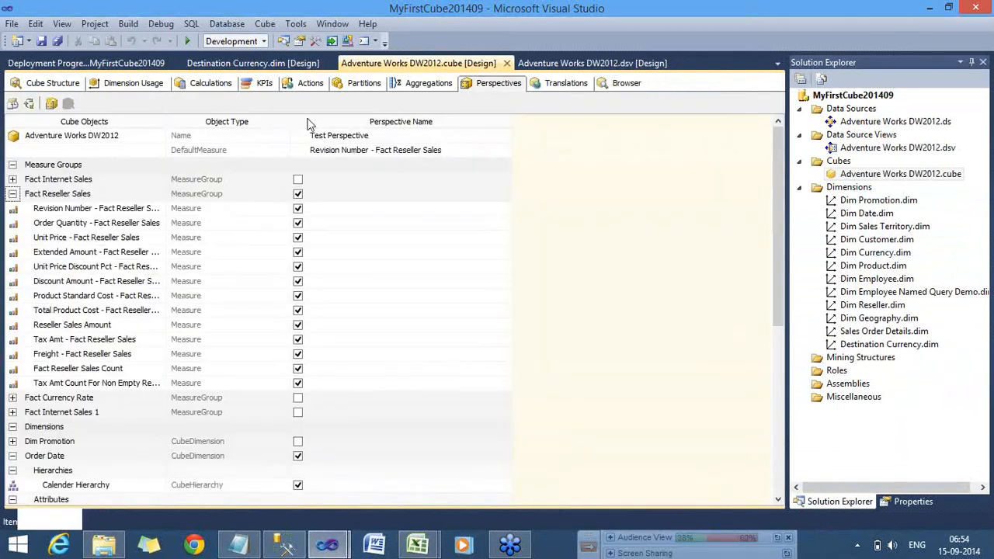
left_click(52, 108)
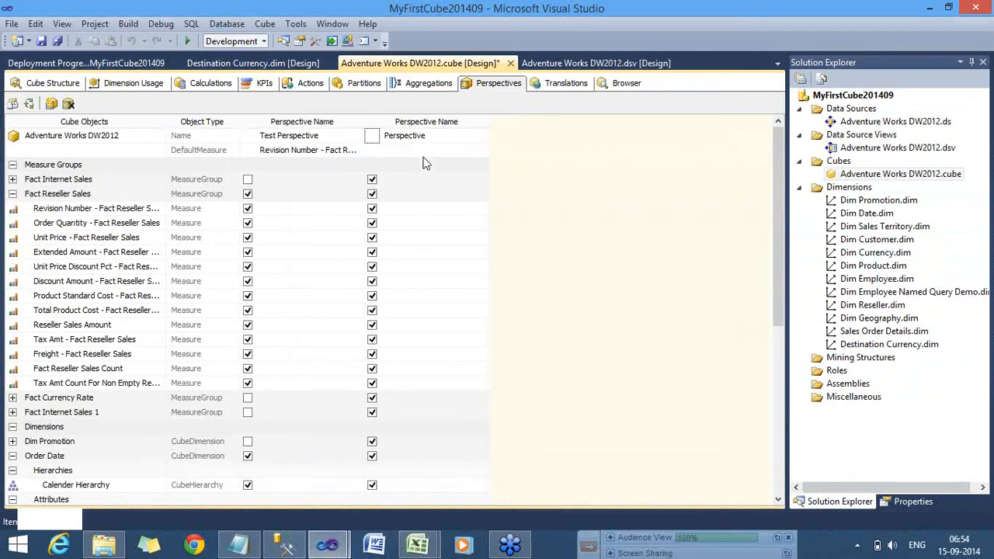
Delete the newly added perspective, leaving its default name unedited.
right_click(478, 459)
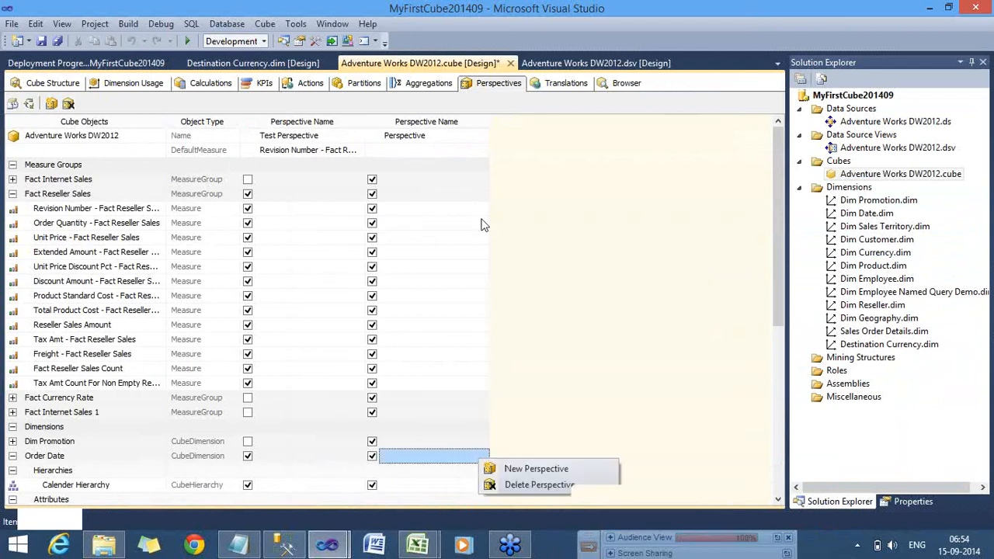
left_click(547, 223)
left_click(440, 137)
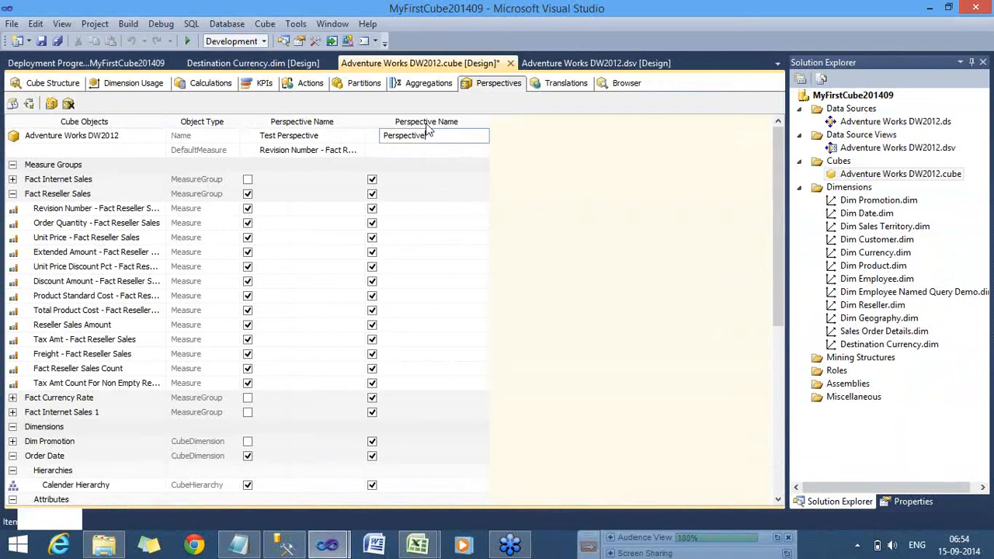
left_click(68, 104)
left_click(583, 337)
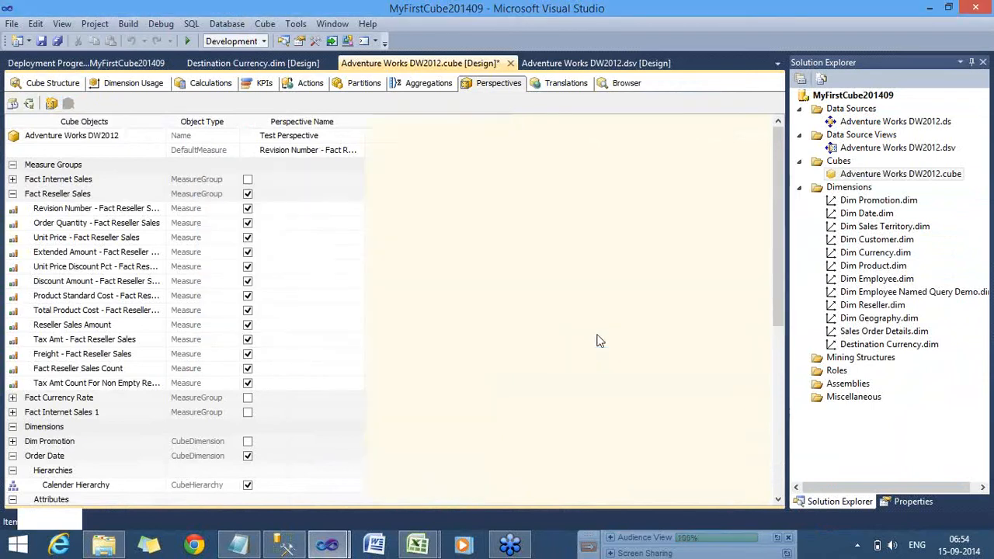
Switch to the AdventureWorksDW2012Multidimensional-EE project and review which dimensions and KPIs each Adventure Works perspective includes.
left_click(336, 546)
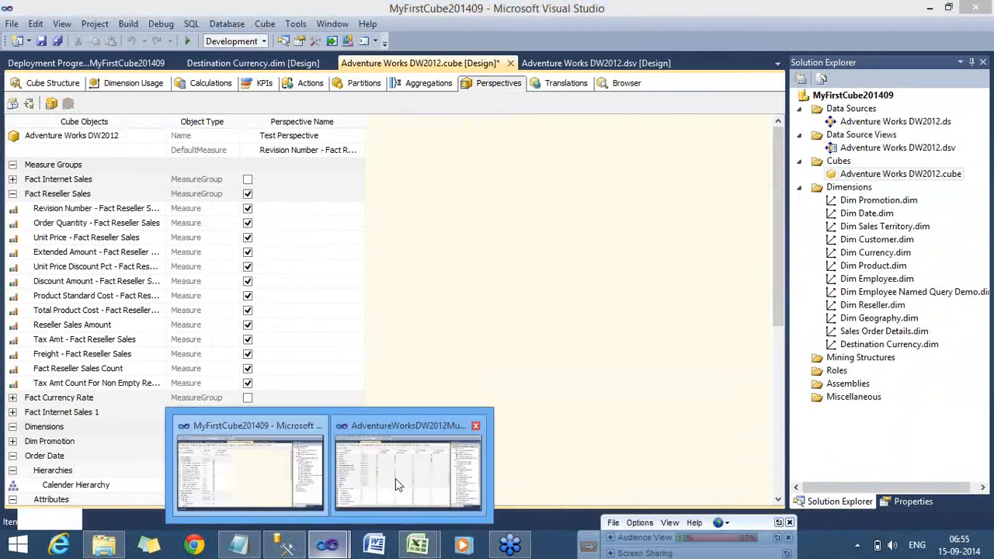
left_click(396, 478)
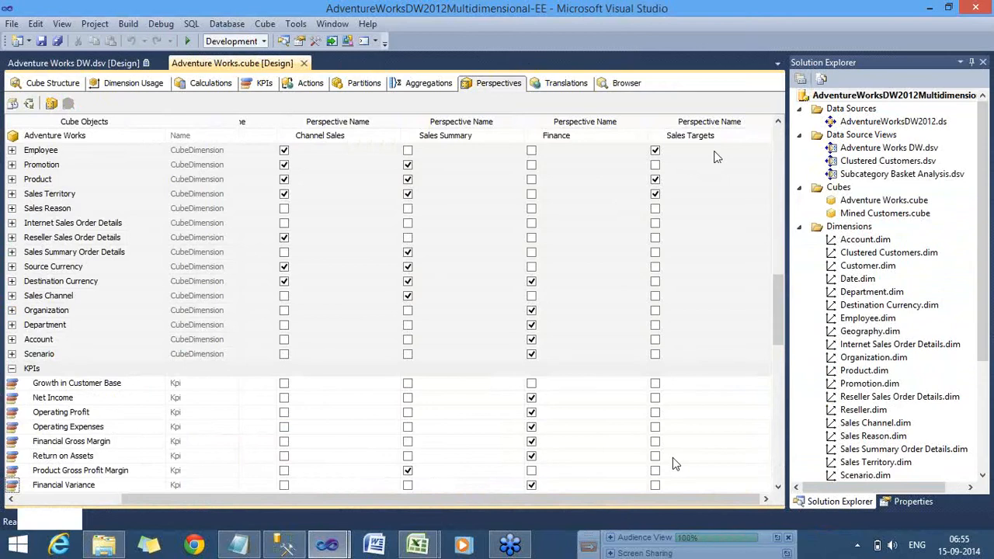
Close the pivot workbook Book2 in Excel without saving and return to the AdventureWorksDW2012Multidimensional-EE project's perspectives.
left_click(984, 3)
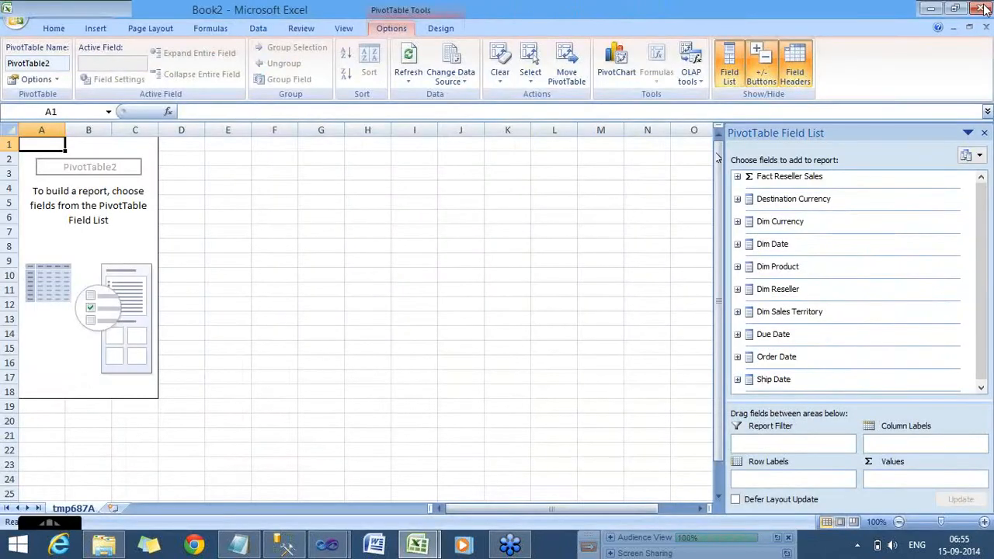
left_click(984, 3)
left_click(506, 311)
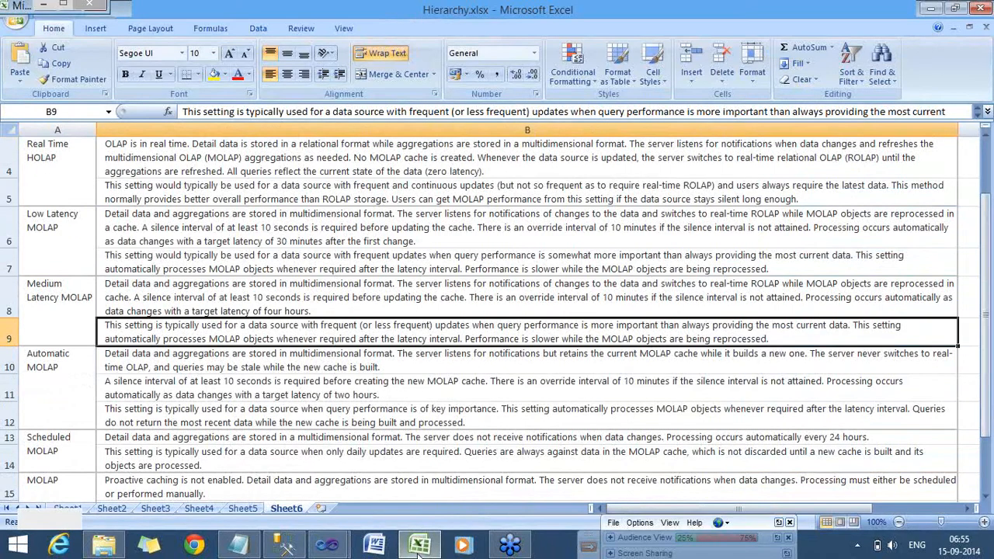
left_click(420, 546)
mouse_move(329, 549)
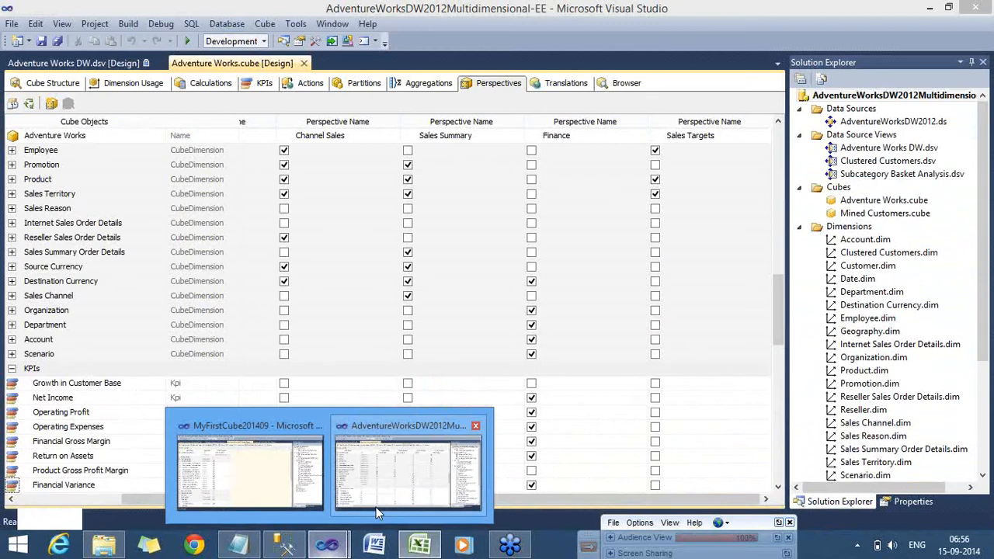
left_click(376, 507)
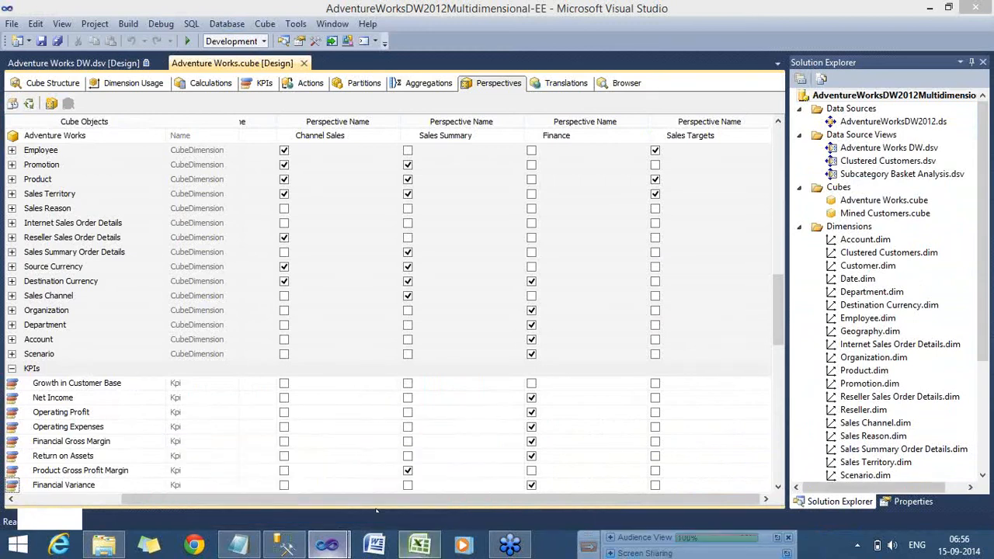
Switch to Book1 in Excel and connect to the Analysis Services server localhost using Windows Authentication.
right_click(419, 546)
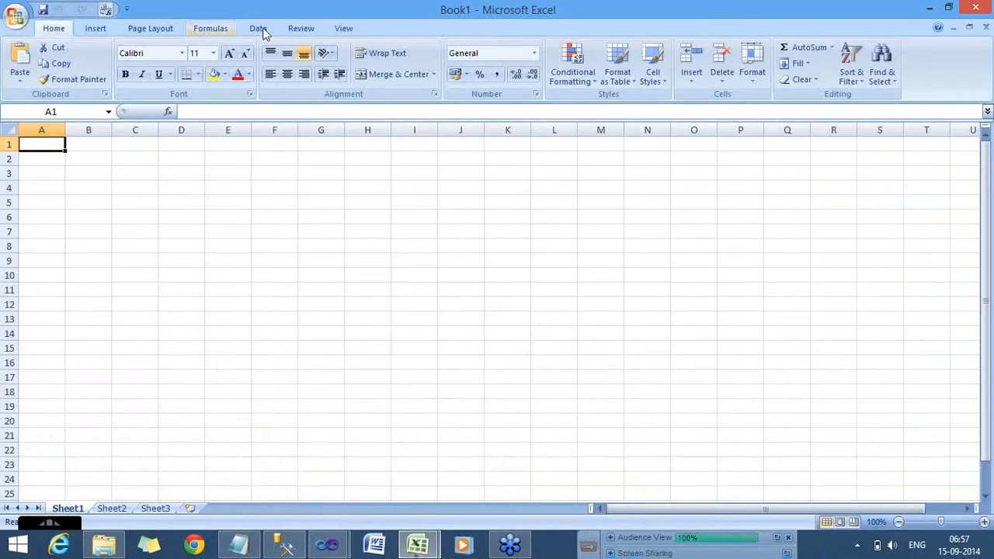
left_click(257, 28)
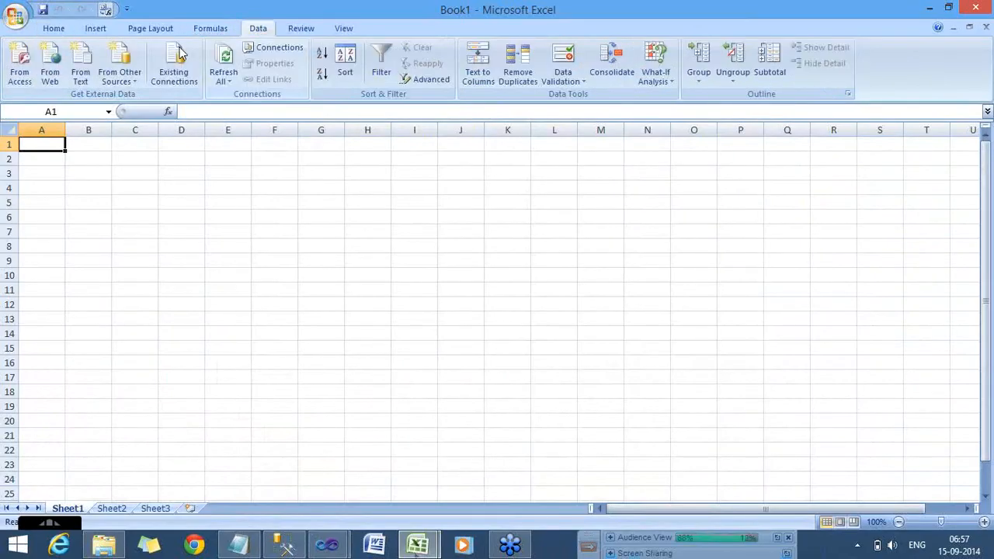
left_click(120, 76)
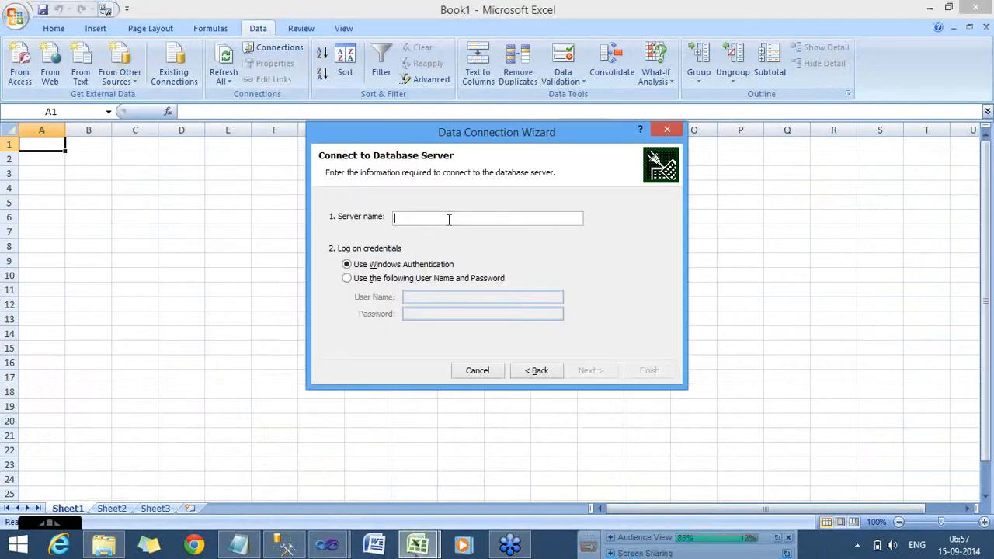
type("local")
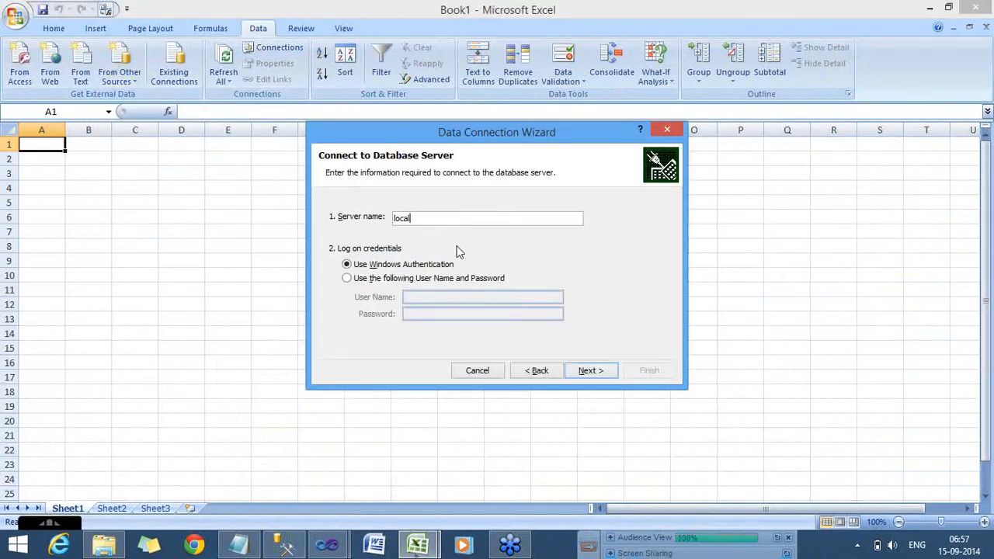
type("host")
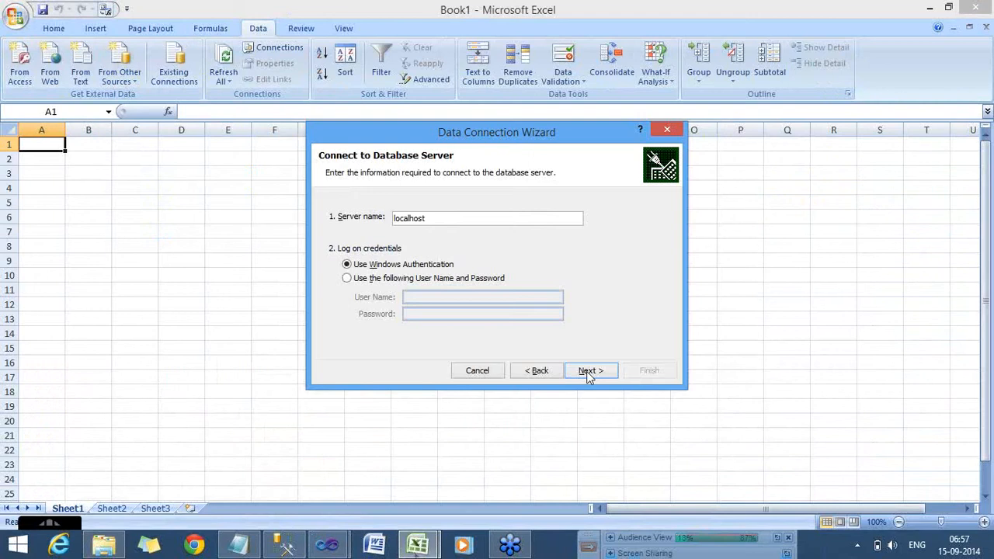
left_click(586, 371)
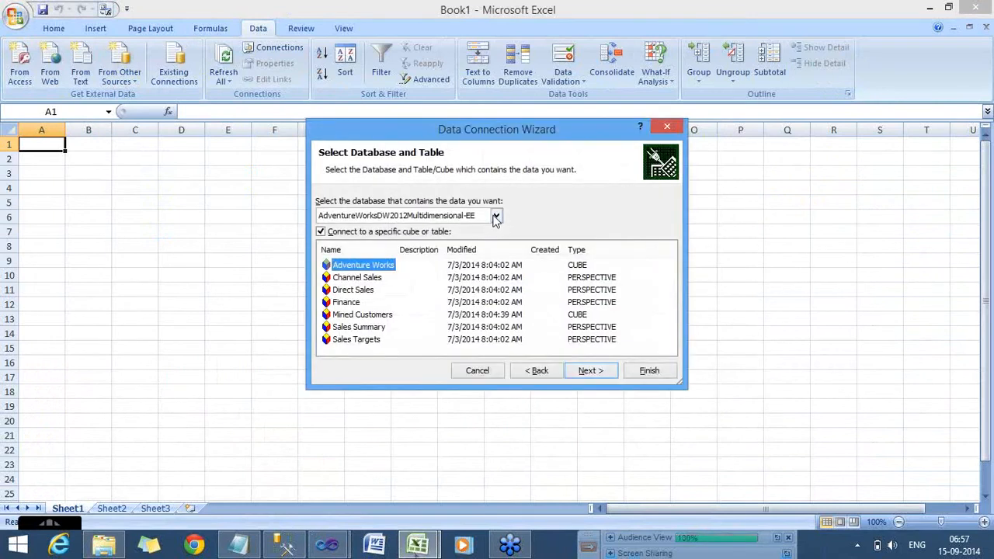
Choose the Finance perspective from the AdventureWorksDW2012Multidimensional-EE database and import it as a PivotTable report at cell A1 of the existing worksheet.
left_click(496, 218)
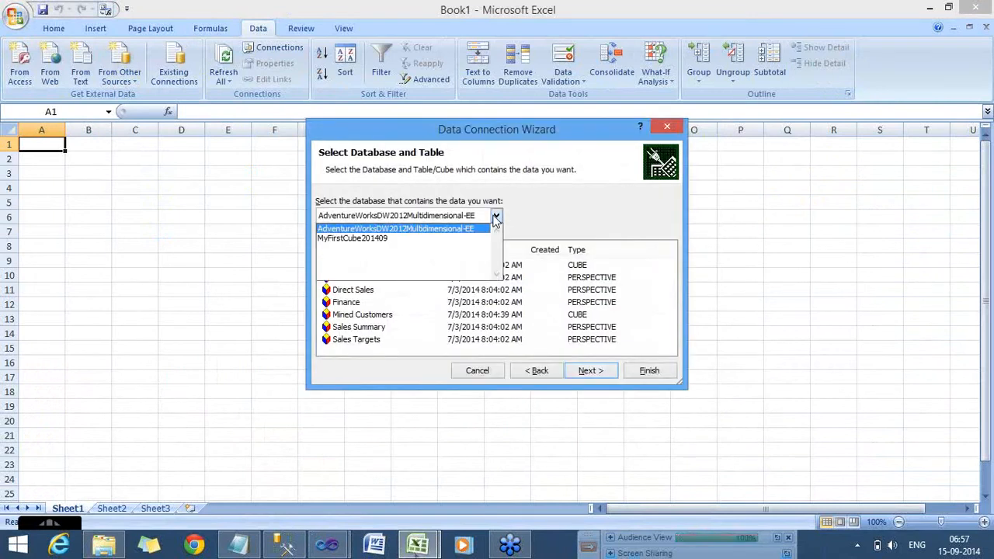
left_click(423, 247)
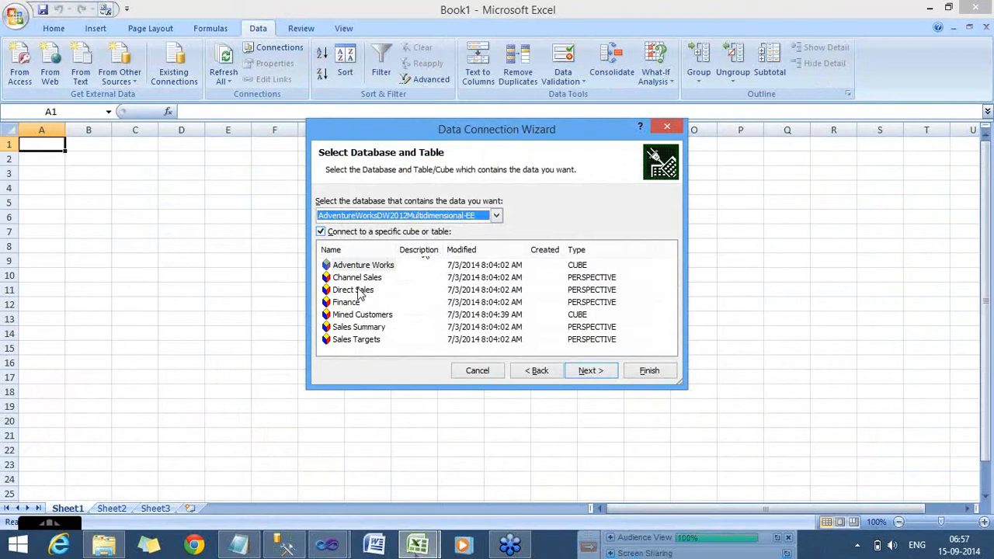
left_click(347, 302)
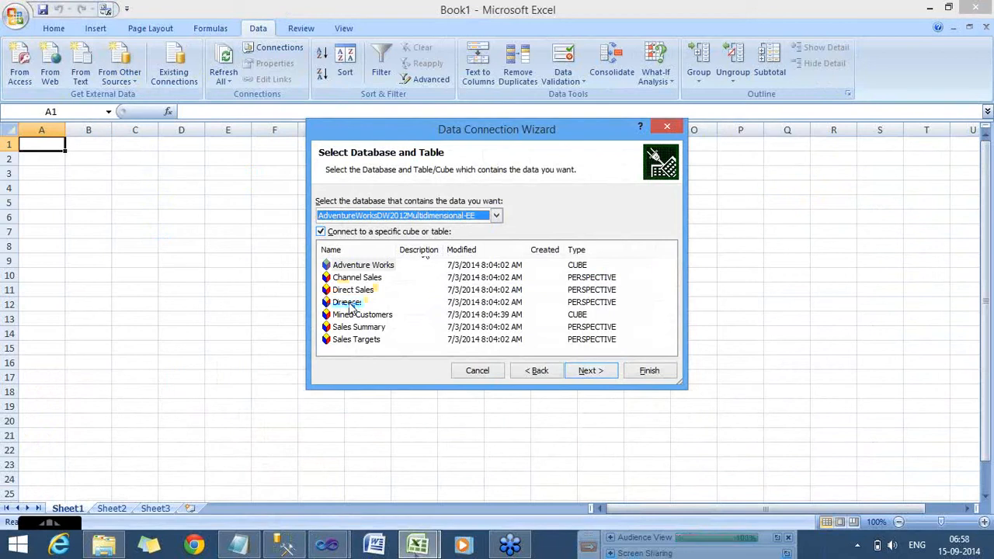
left_click(588, 371)
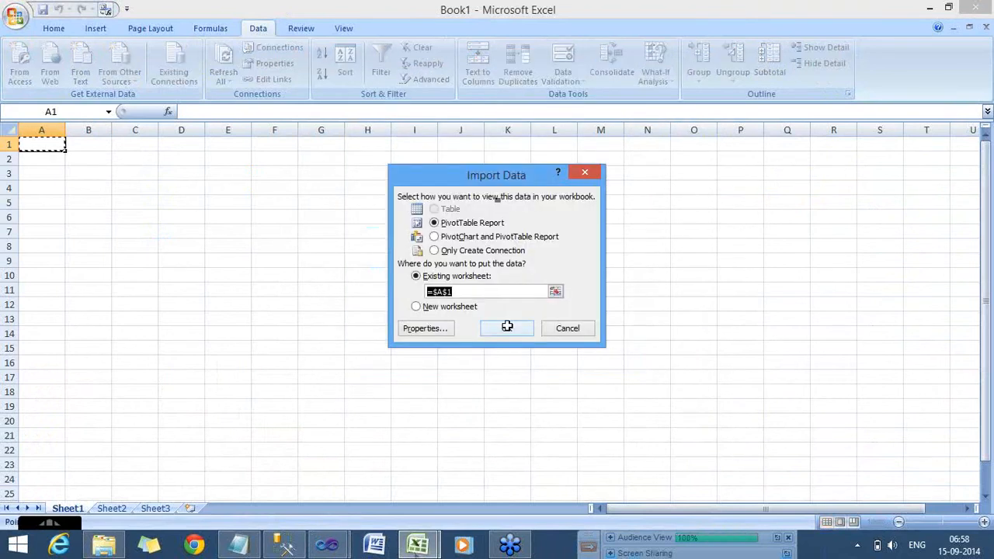
left_click(507, 326)
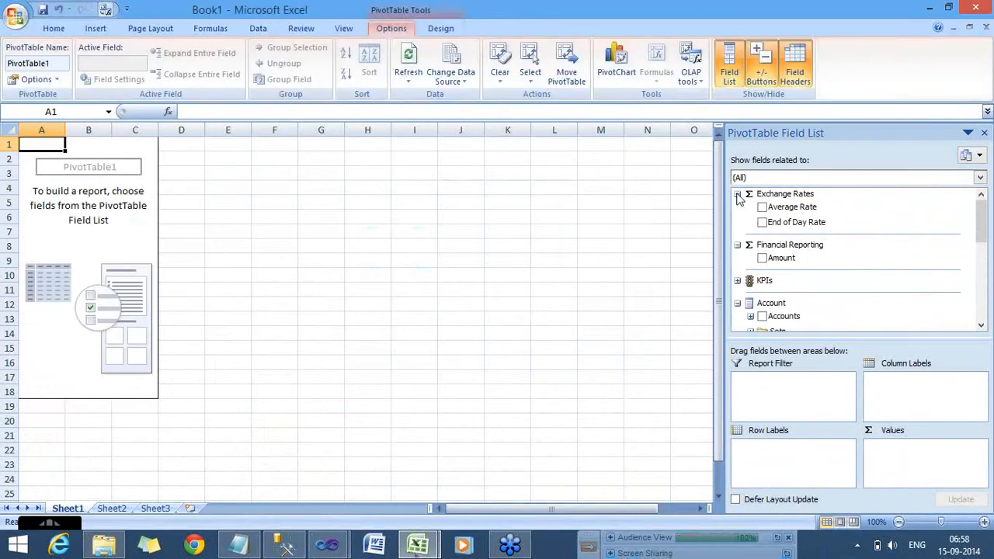
Collapse the Exchange Rates and Financial Reporting measure groups in the PivotTable fields to review what the Finance perspective offers.
left_click(737, 194)
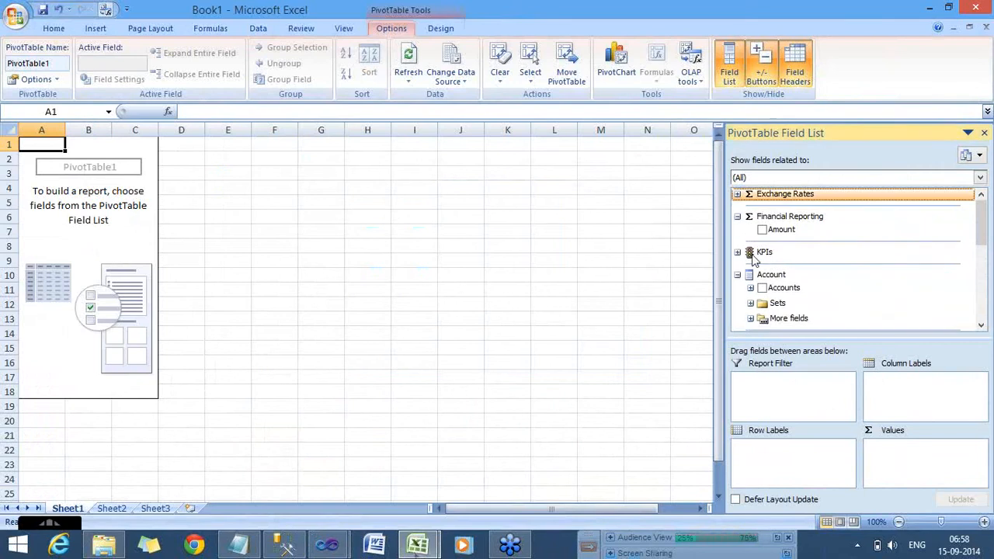
left_click(739, 252)
left_click(737, 240)
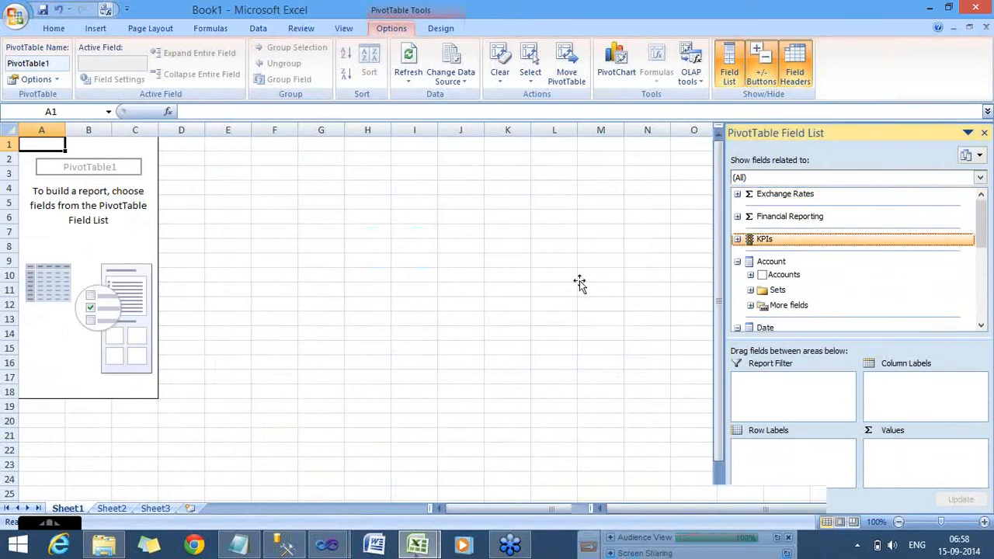
left_click(579, 281)
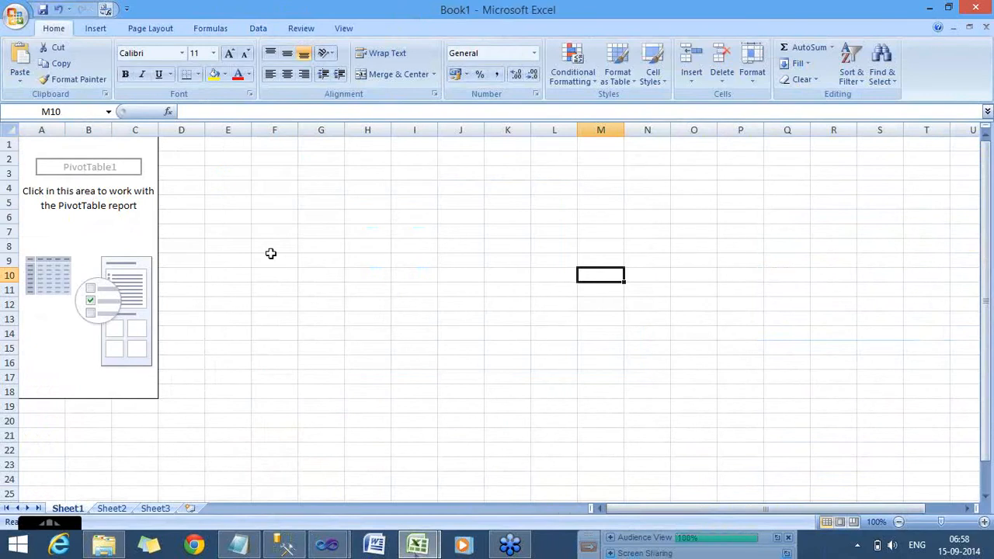
left_click(129, 236)
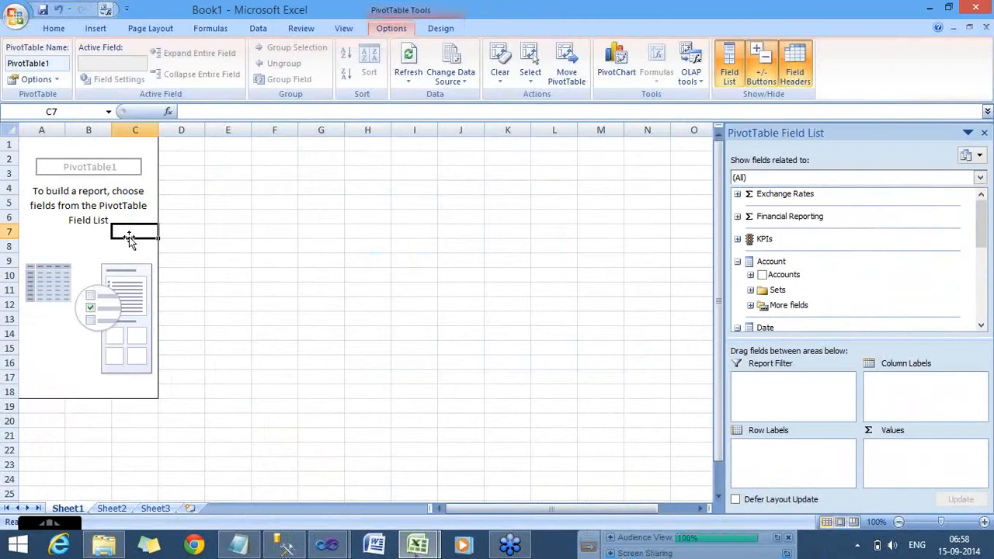
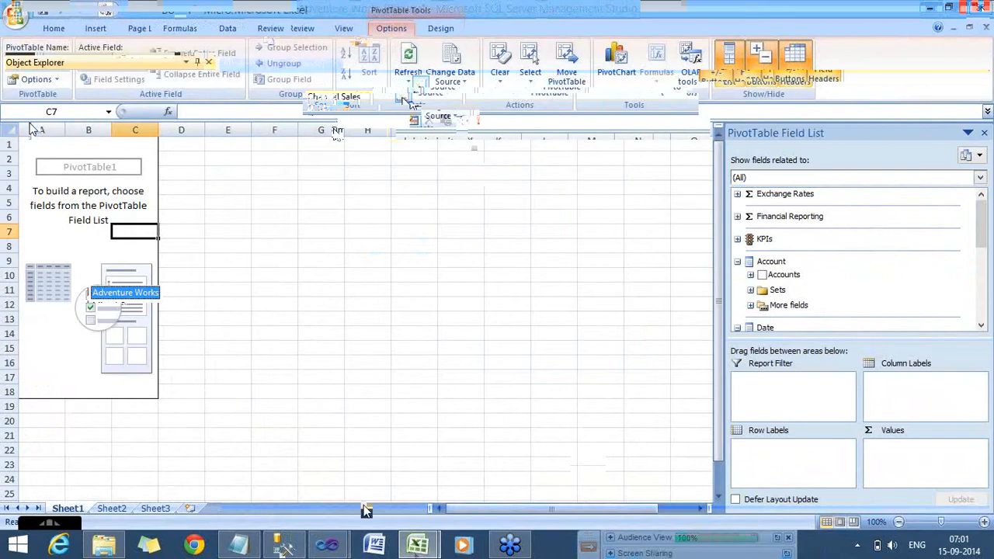
Switch to the MyFirstCube201409 project in Visual Studio and open the translations of the Adventure Works DW2012 cube.
mouse_move(342, 546)
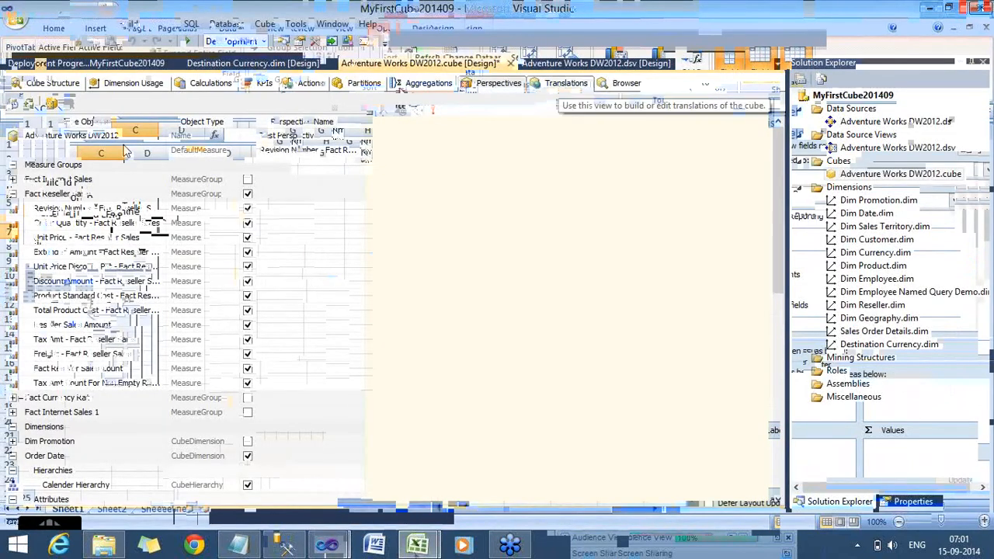
left_click(560, 84)
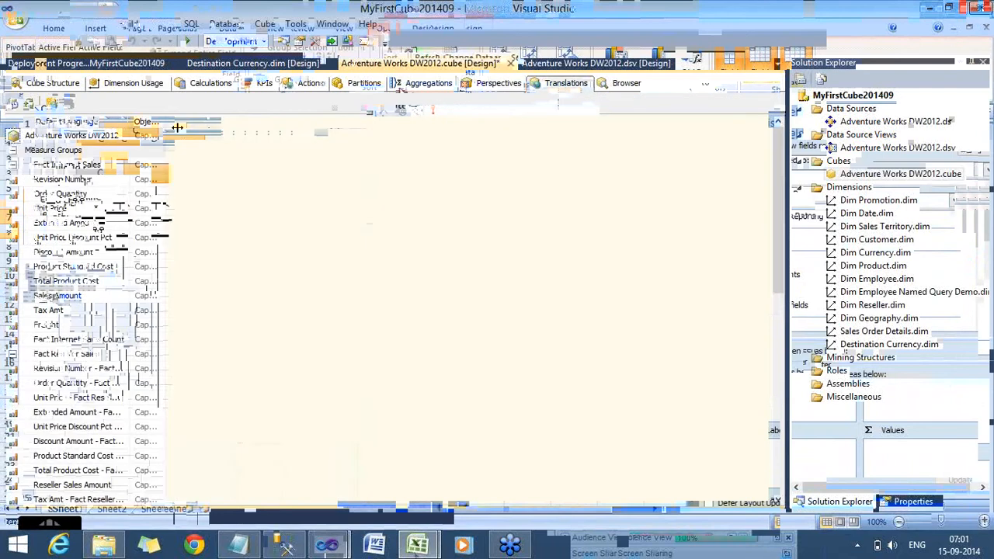
left_click_drag(177, 127, 243, 138)
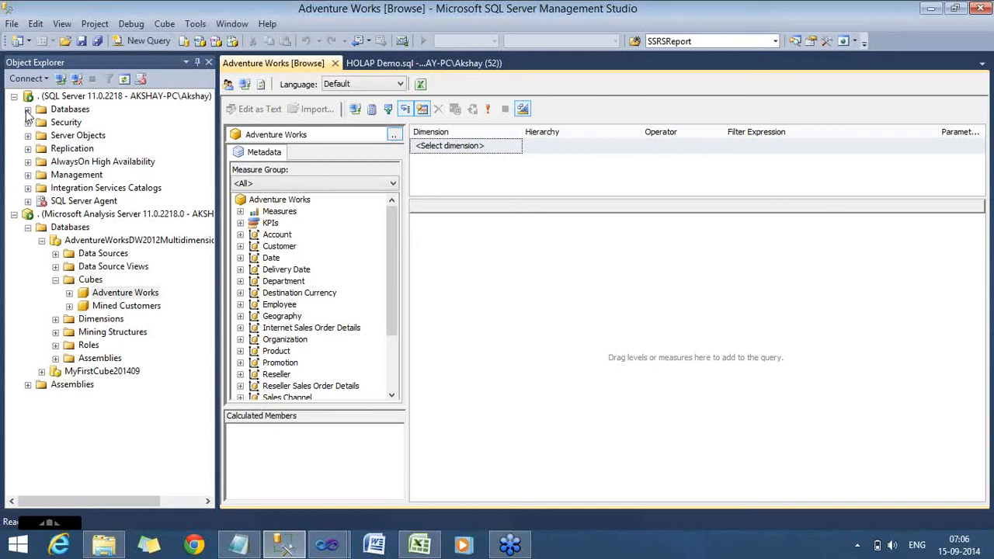
In SQL Server Management Studio, browse to the tables of AdventureWorksDW2012 and query the top 1000 rows of dbo.DimDate.
left_click(28, 111)
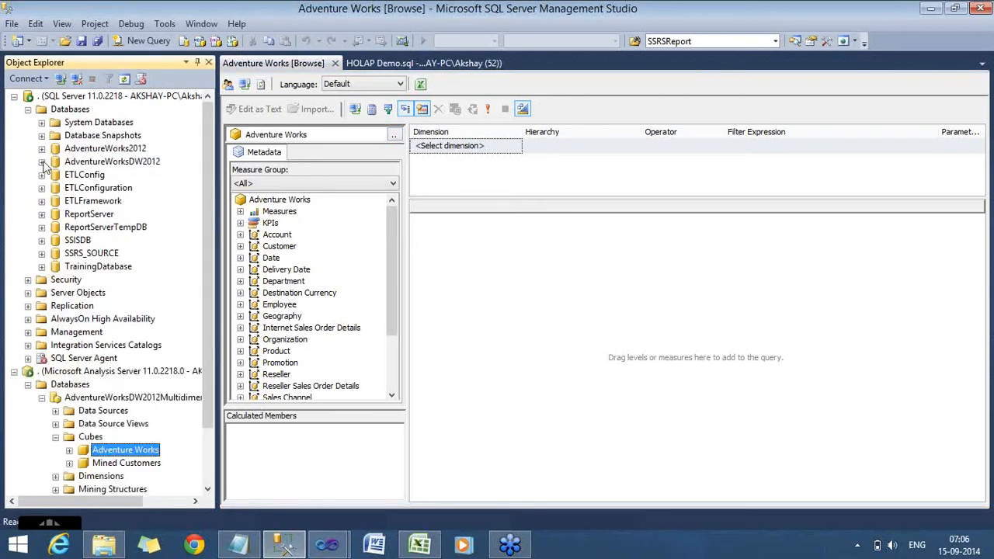
left_click(42, 162)
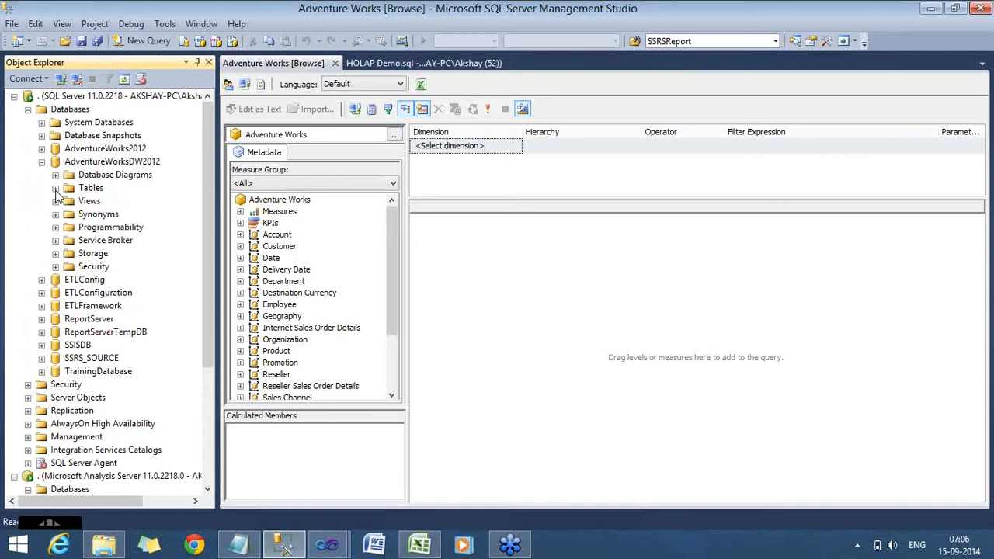
left_click(55, 188)
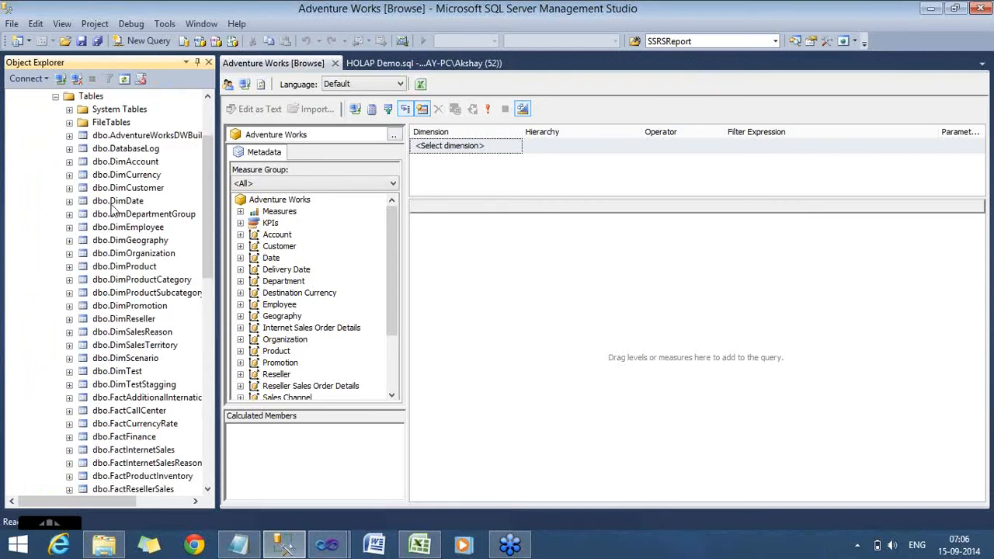
left_click(114, 202)
right_click(113, 214)
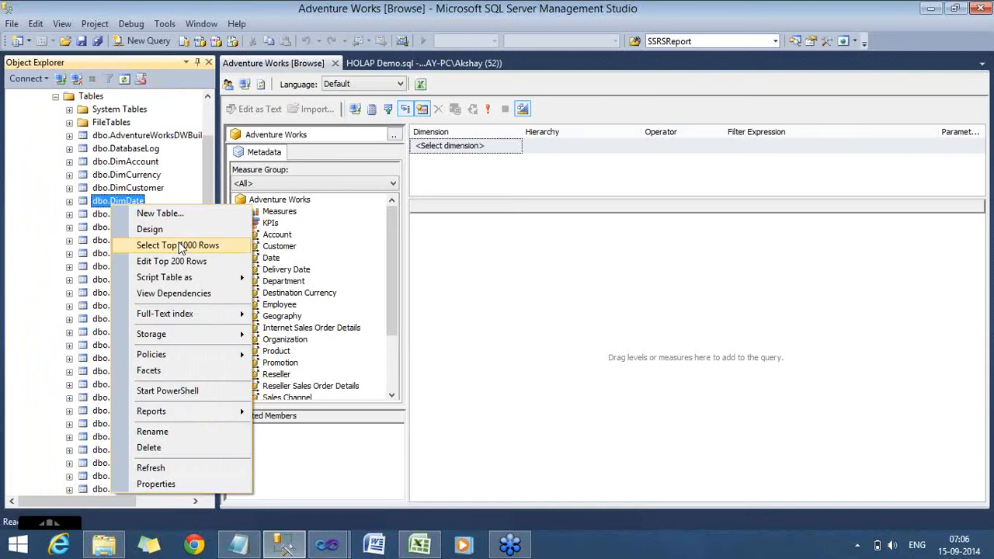
left_click(181, 246)
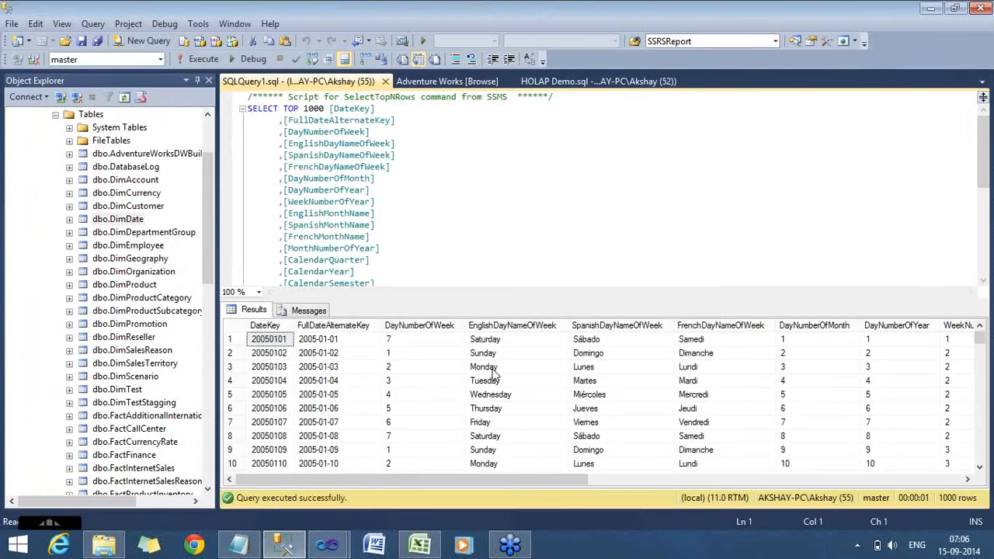
Examine the English, Spanish and French day-of-week name columns in the DimDate results.
left_click(491, 370)
left_click(506, 355)
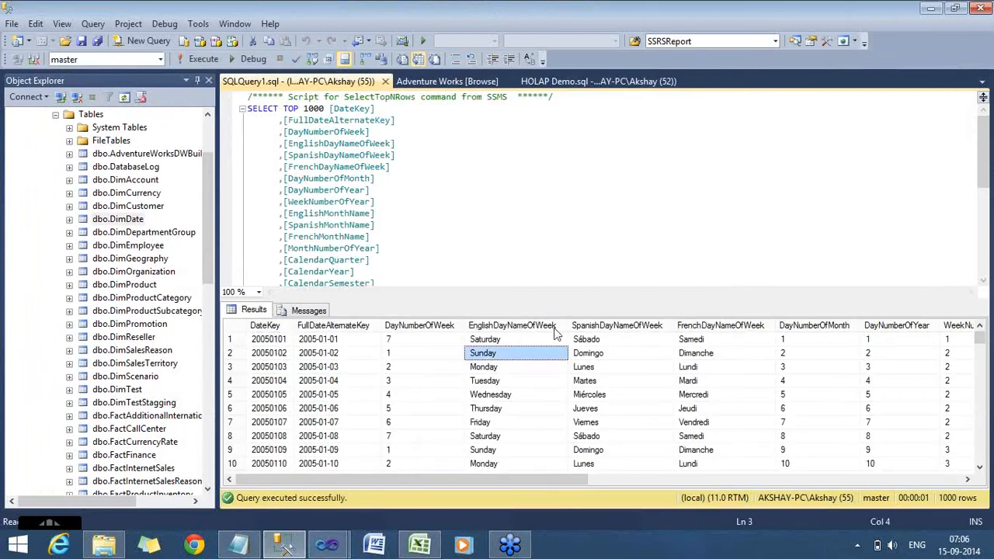
left_click(541, 326)
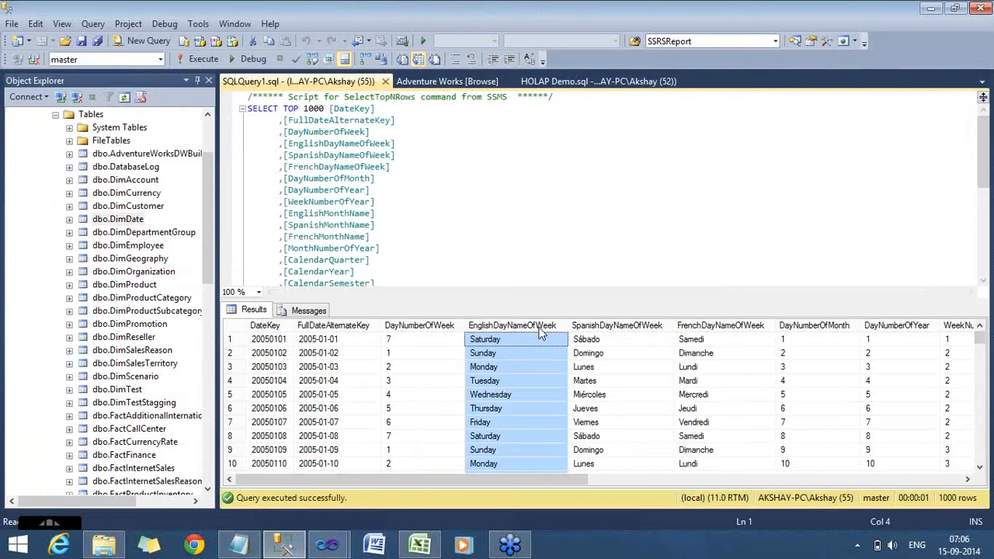
key("Right")
key("Right")
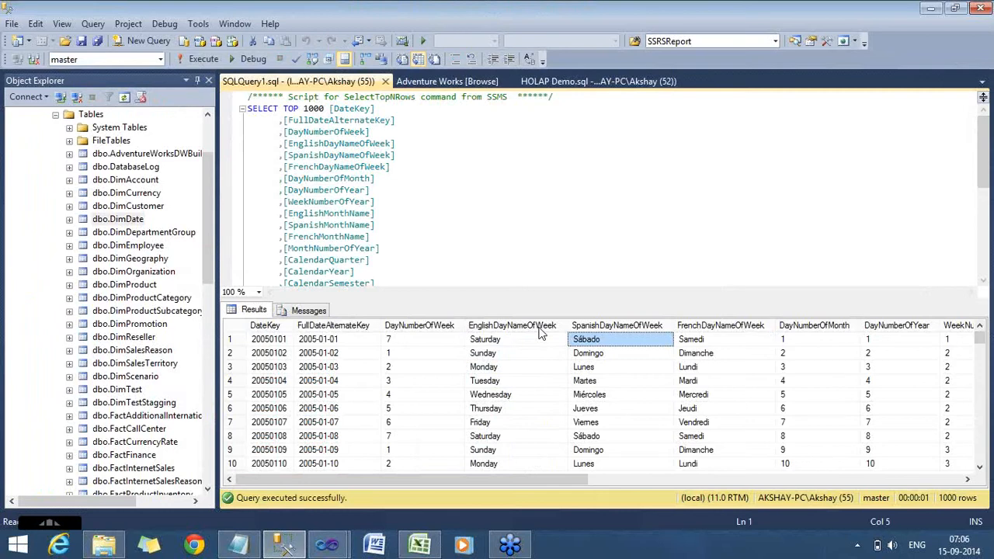
key("Left")
key("Right")
key("Right")
Examine the English, Spanish and French month name columns and the remaining calendar and fiscal columns of DimDate.
key("Right")
key("Right")
key("Right")
key("Right")
key("Right")
key("Right")
key("Right")
key("Right")
key("Right")
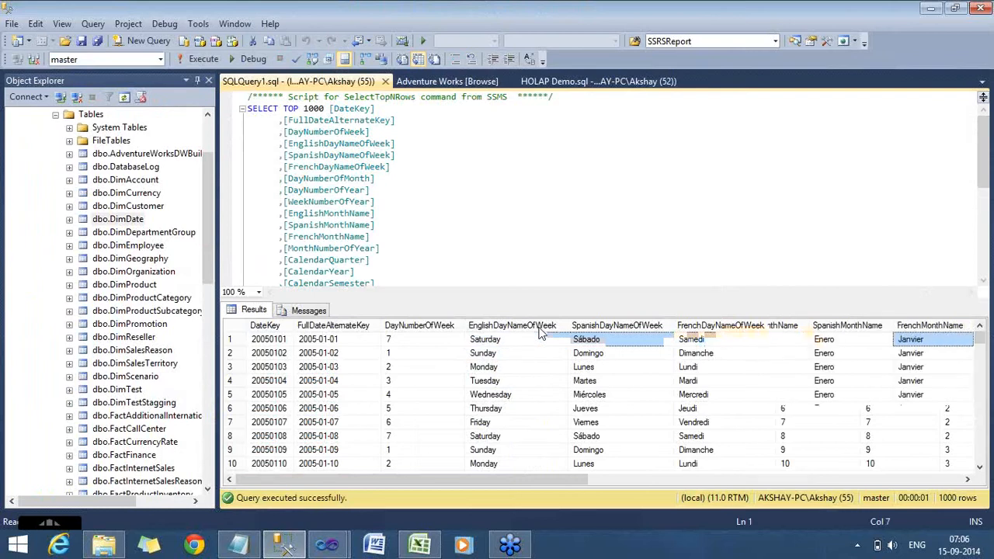
key("Left")
key("Left")
key("Left")
key("Left")
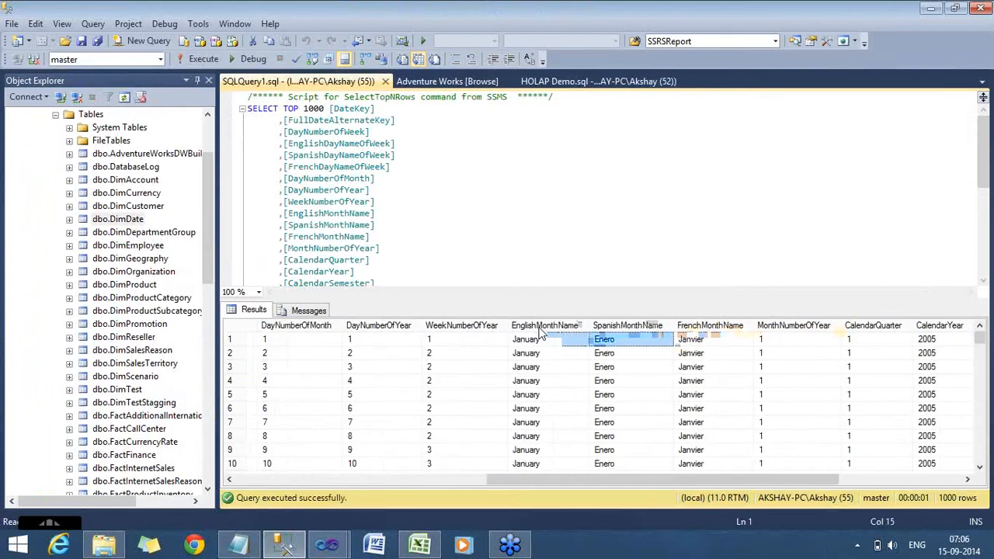
key("Left")
key("Right")
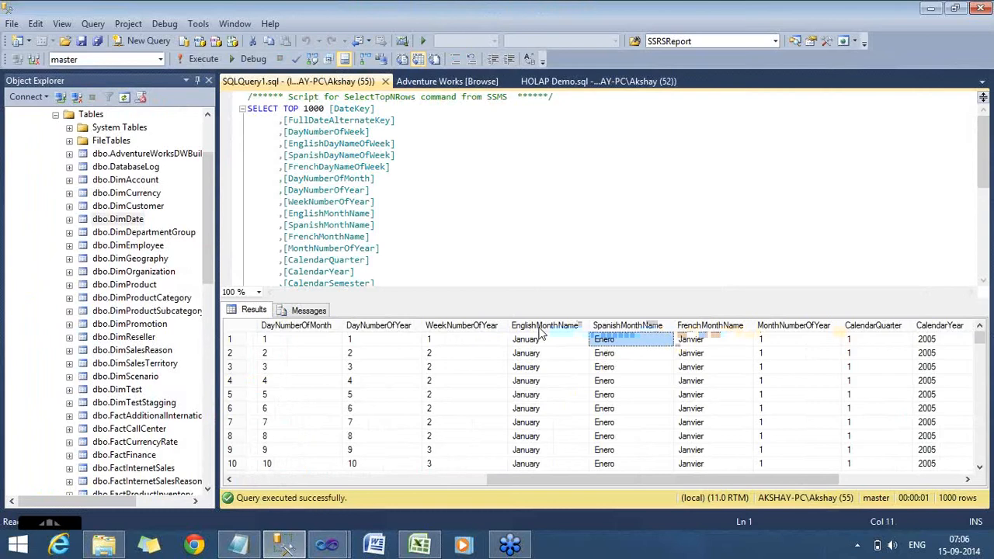
key("Right")
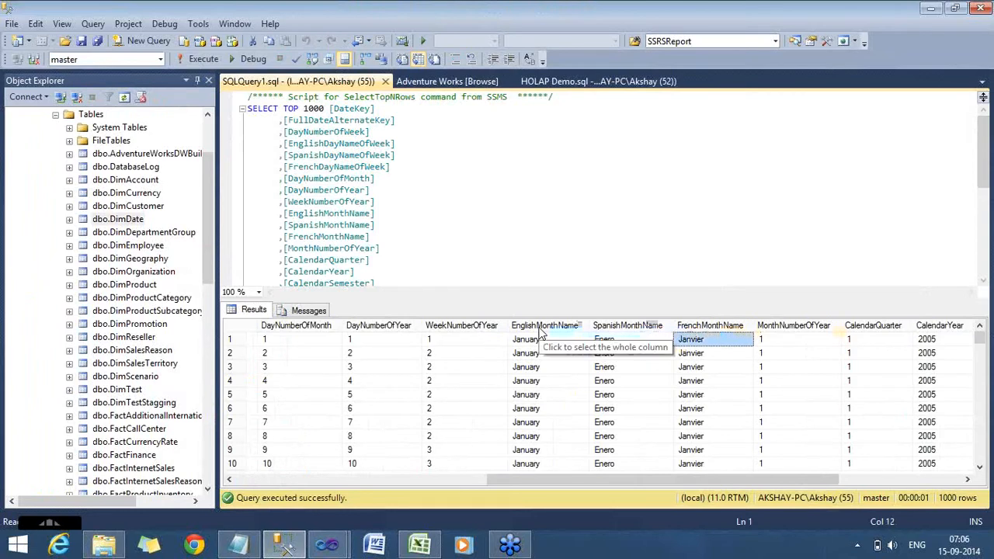
key("shift+Right")
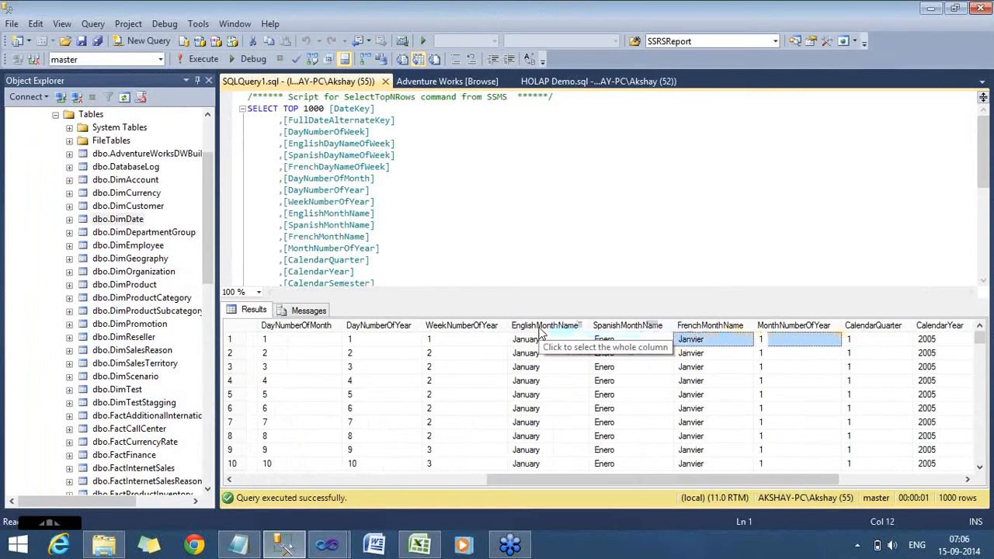
key("Right")
key("Right")
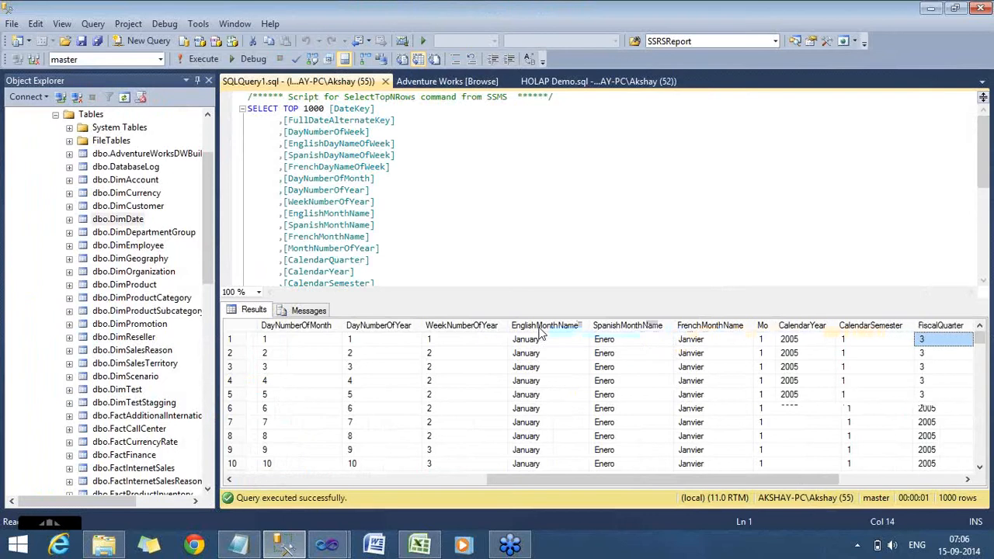
key("Right")
key("Right")
key("Right")
key("Right")
key("Right")
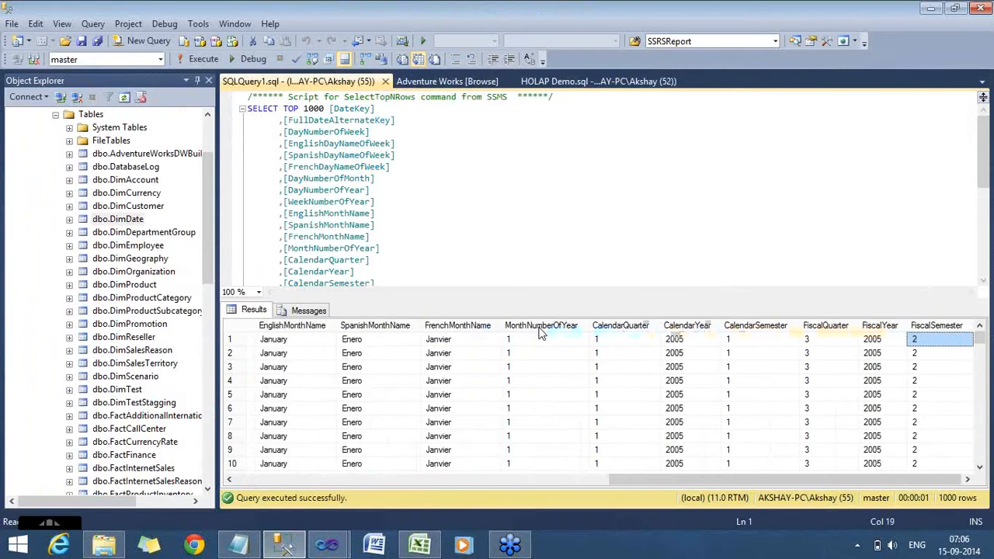
Query the top 1000 rows of dbo.DimGeography in AdventureWorksDW2012.
left_click(135, 261)
right_click(135, 261)
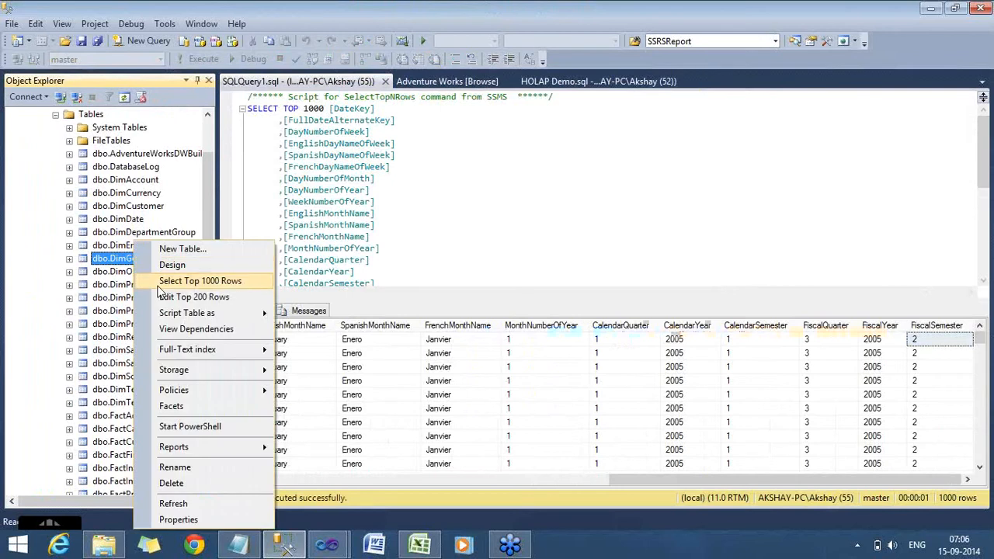
left_click(159, 284)
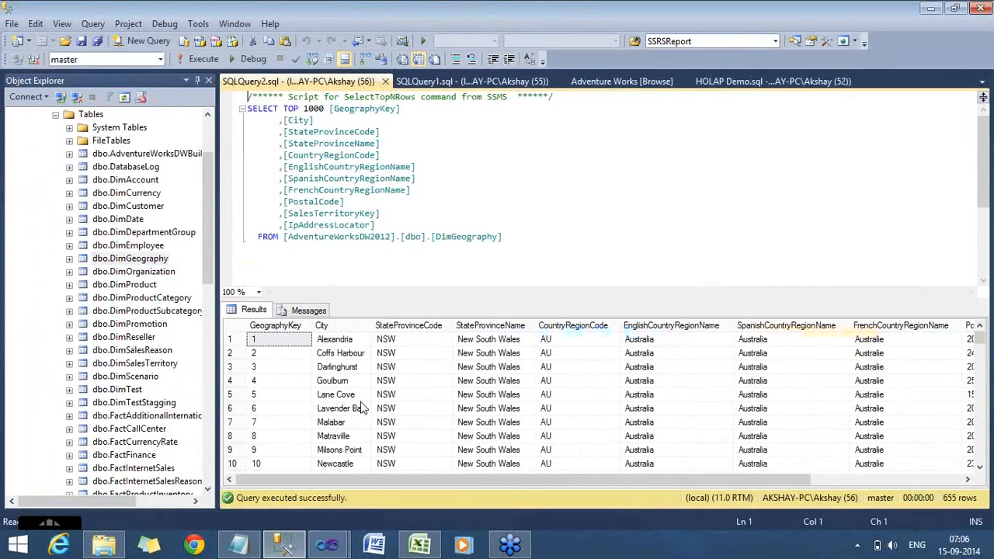
Examine the DimGeography result columns, comparing the English, Spanish and French country region names.
left_click(361, 409)
key("Right")
key("Right")
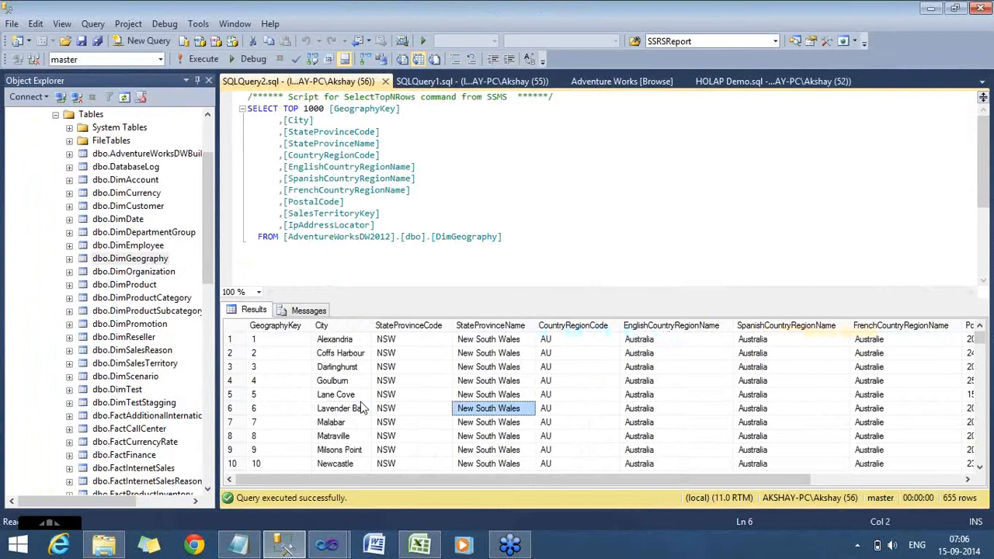
key("Right")
key("Right")
key("Right")
key("Right")
key("Right")
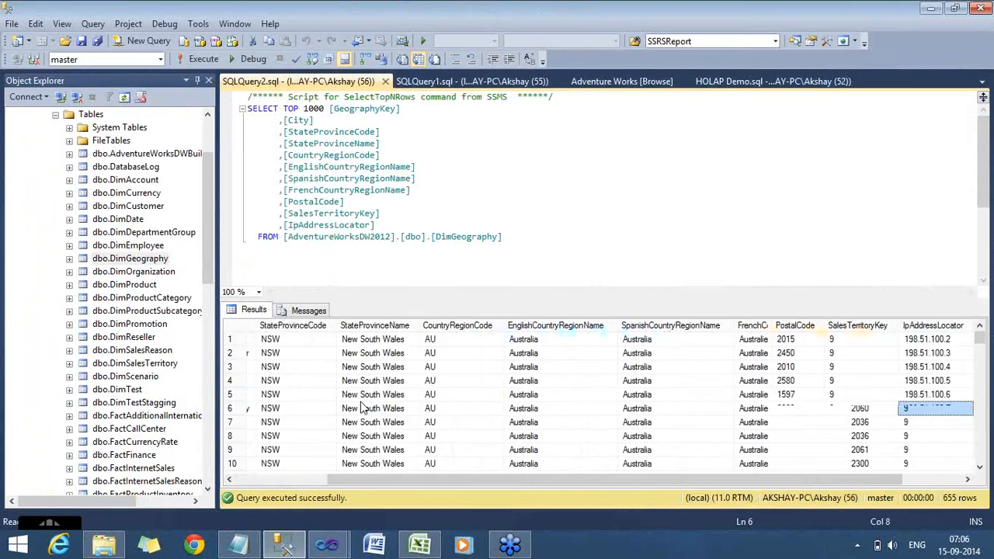
key("Left")
key("Left")
key("Left")
key("Left")
key("Left")
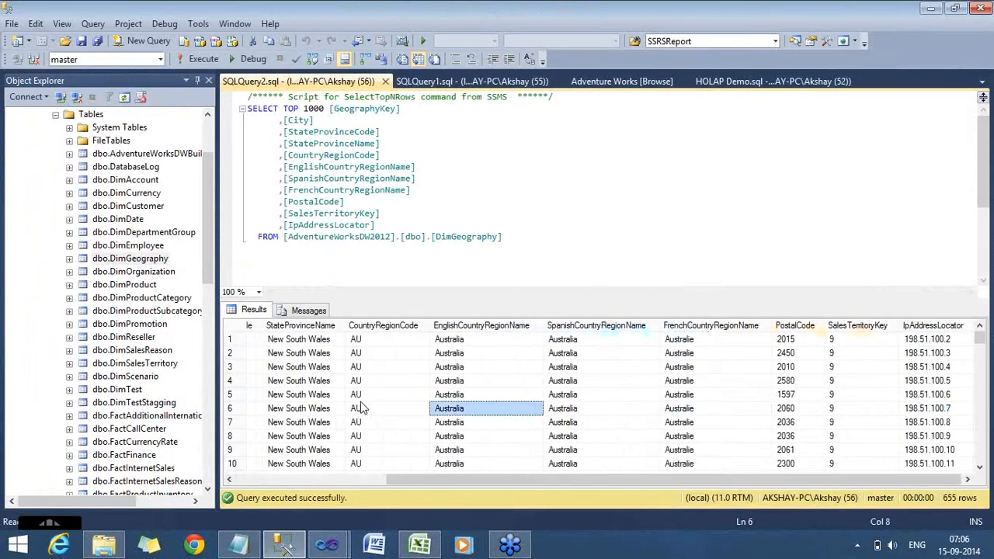
key("Right")
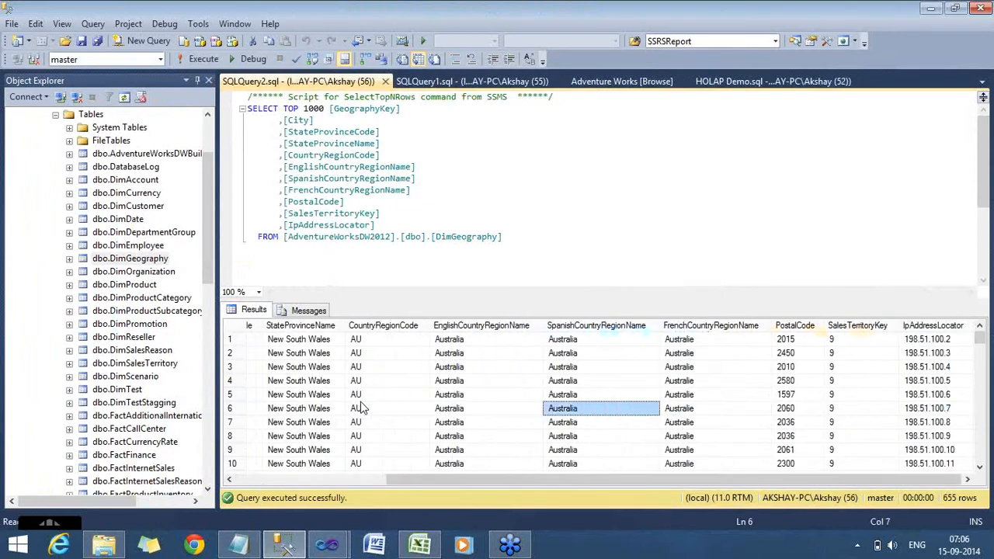
key("Right")
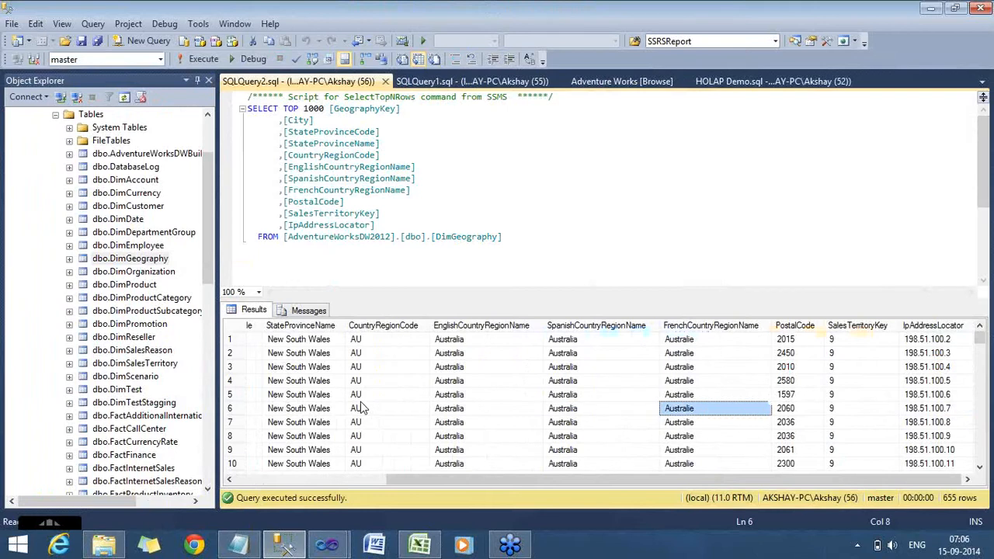
key("Left")
key("Left")
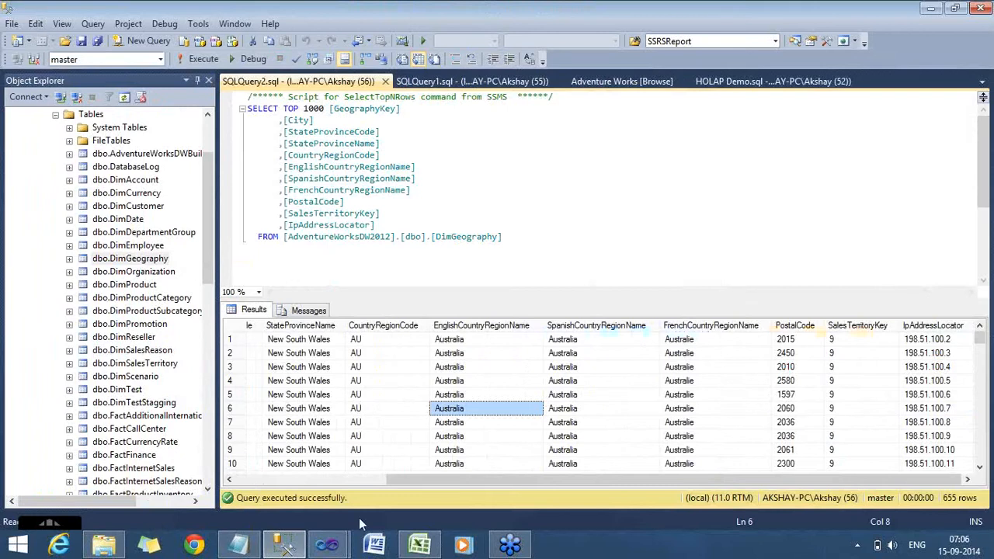
Switch to the MyFirstCube201409 project in Visual Studio, close the Destination Currency dimension, and open the translations of Dim Date.dim.
mouse_move(330, 548)
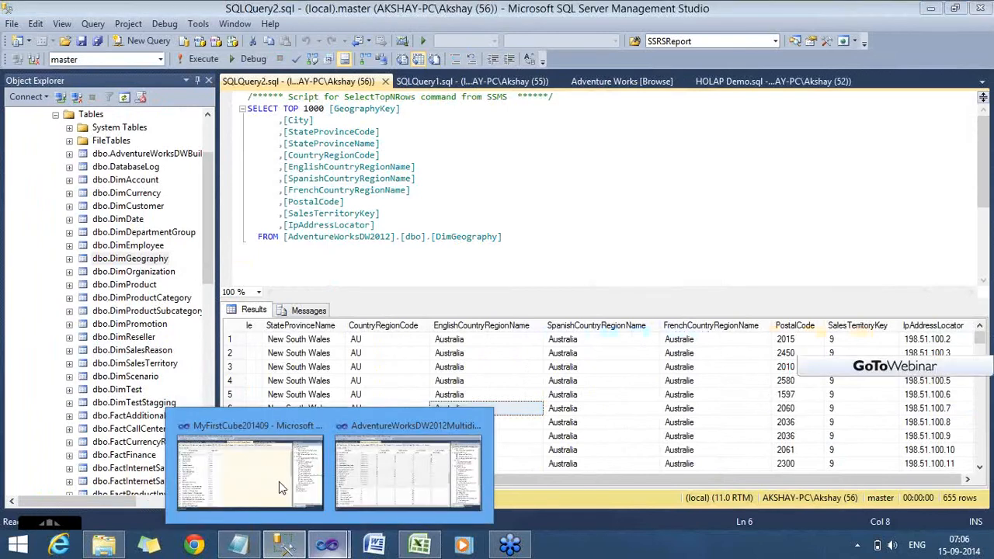
left_click(279, 482)
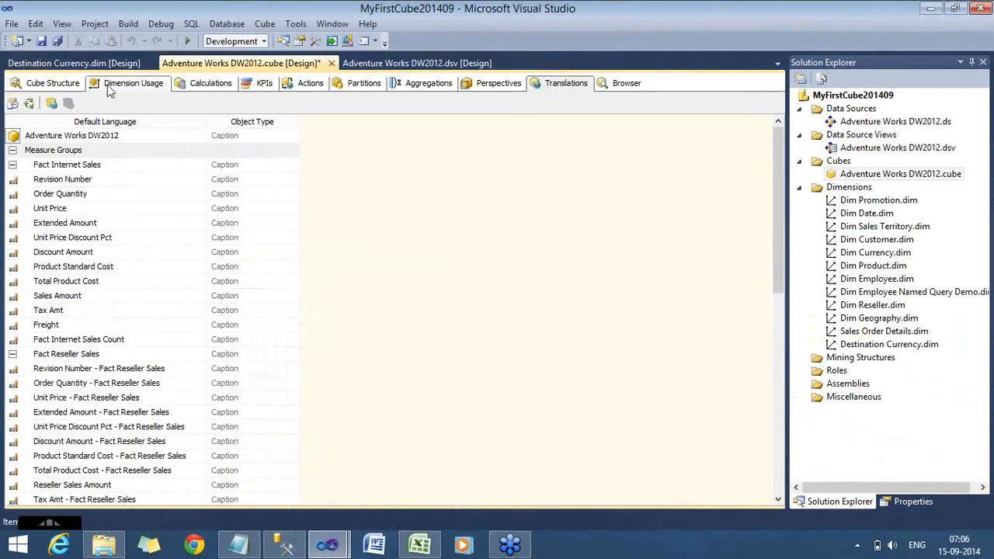
left_click(149, 65)
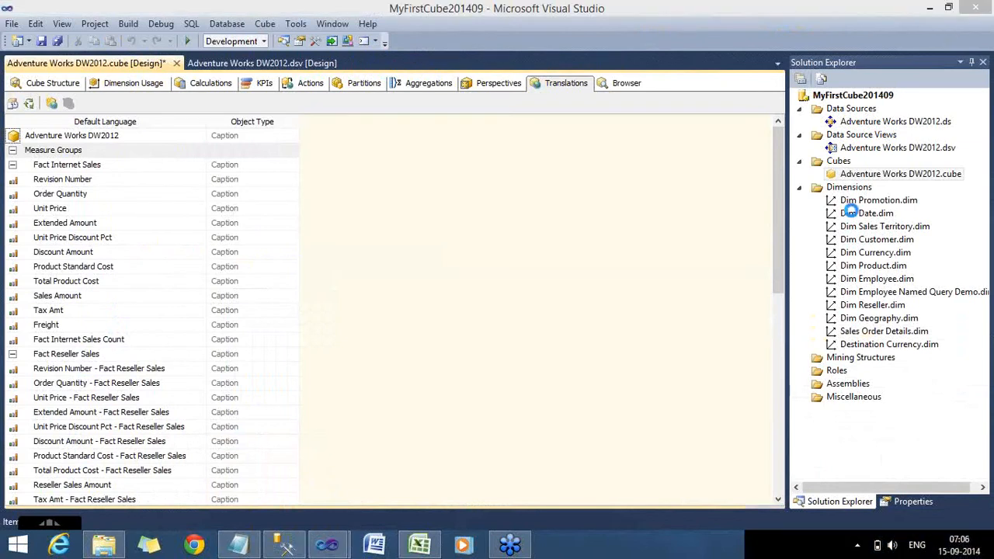
left_click(853, 213)
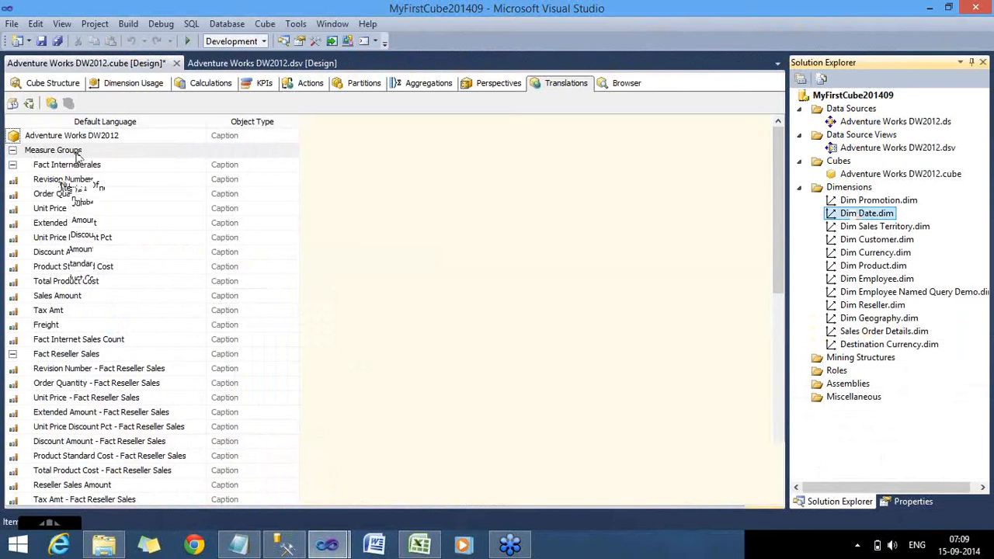
left_click(249, 83)
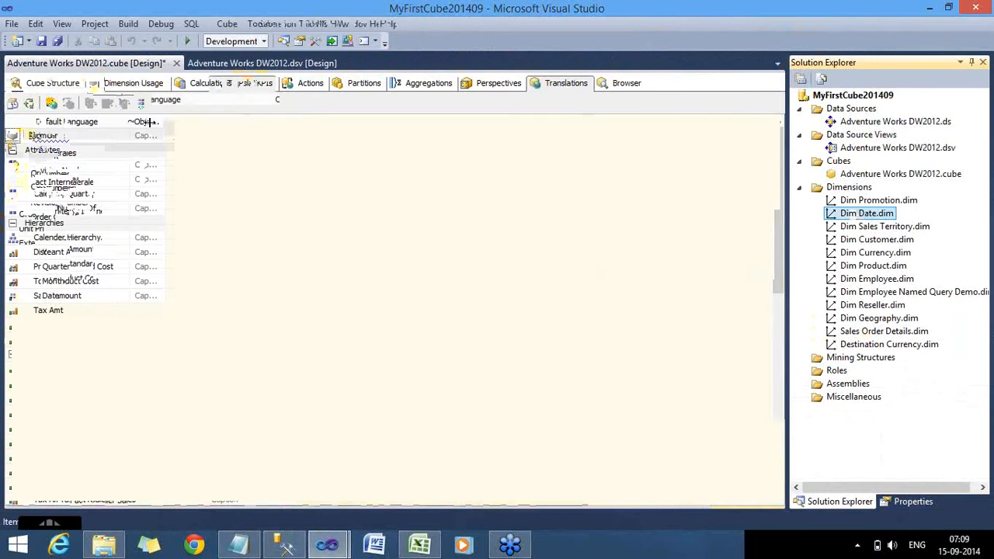
Add a Spanish (Spain) translation to the Dim Date dimension and widen the translation grid's columns.
left_click_drag(149, 122, 167, 122)
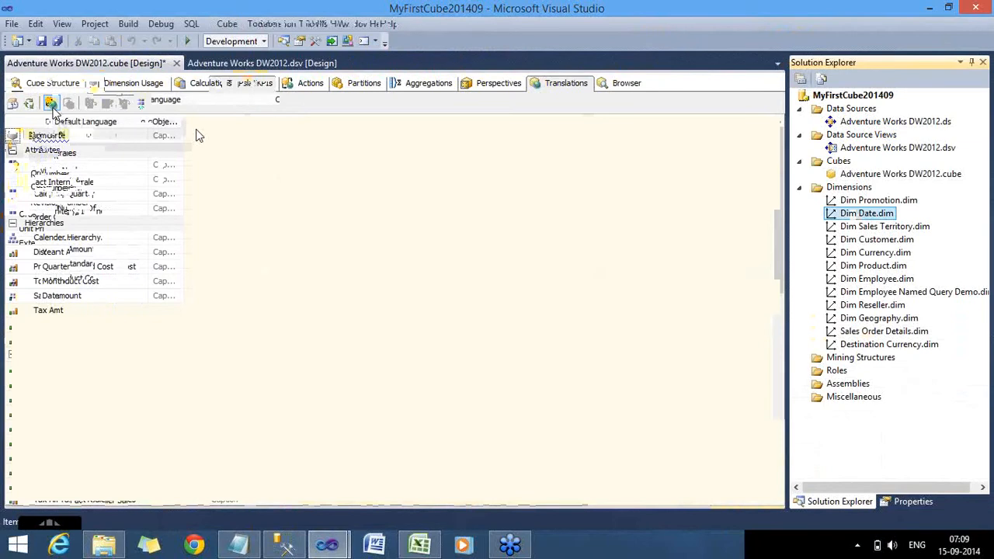
left_click(52, 109)
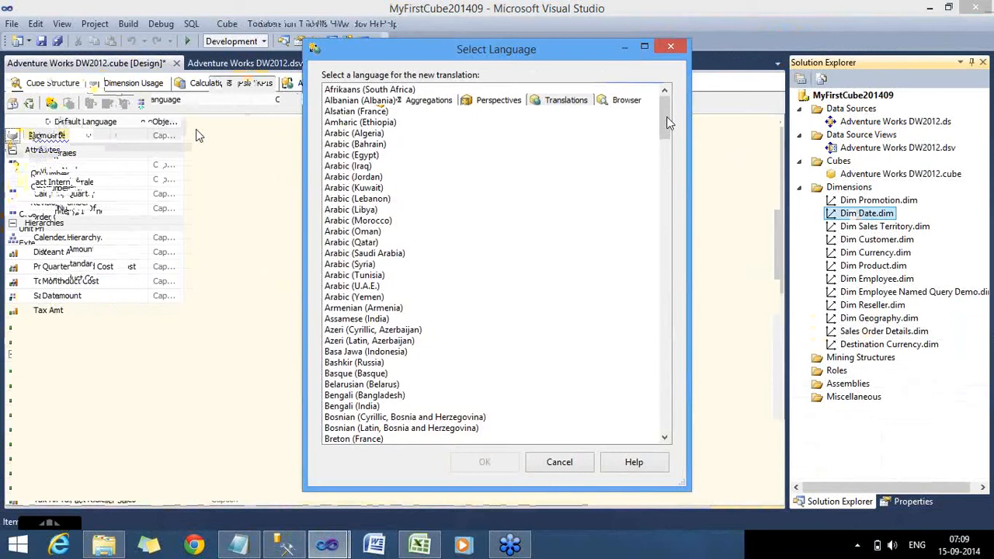
left_click_drag(665, 140, 649, 380)
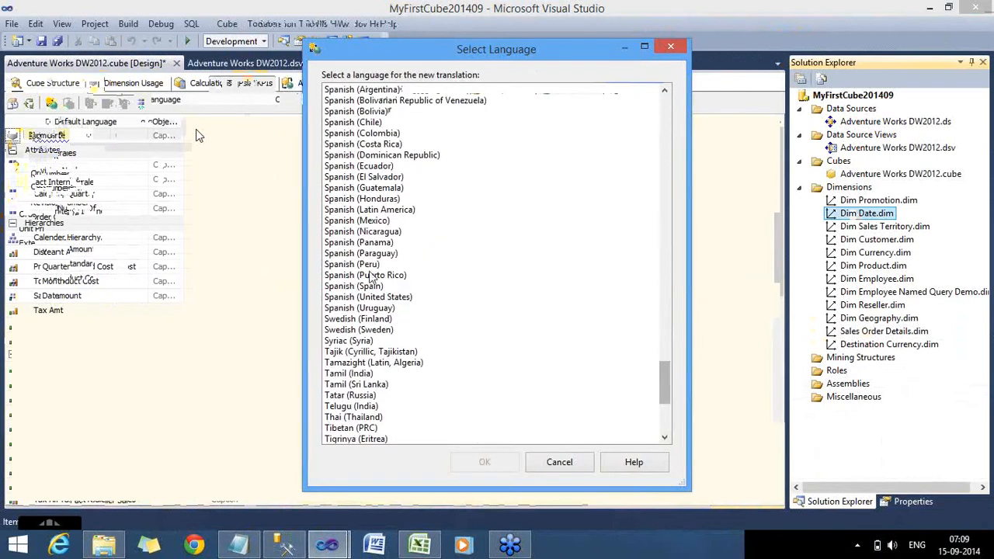
left_click(372, 287)
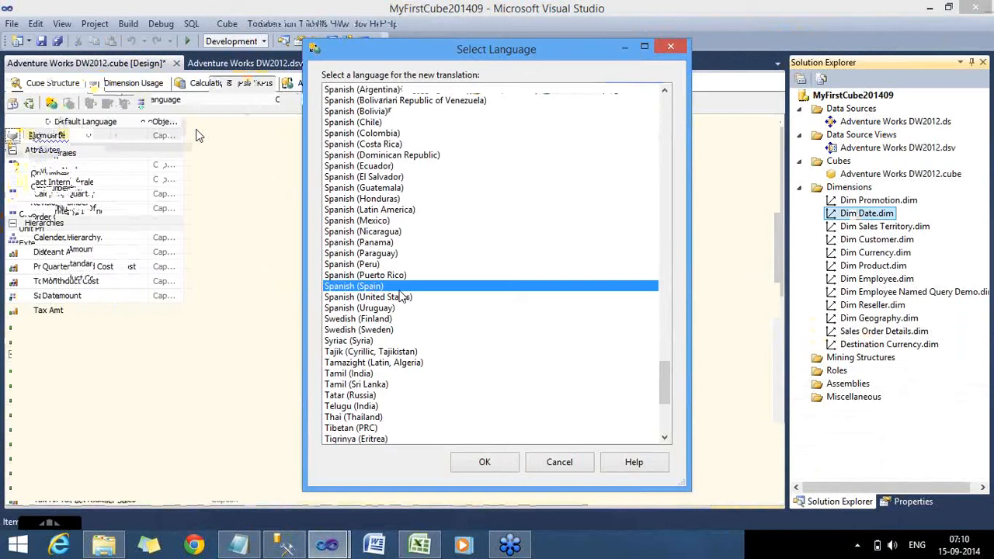
left_click(501, 466)
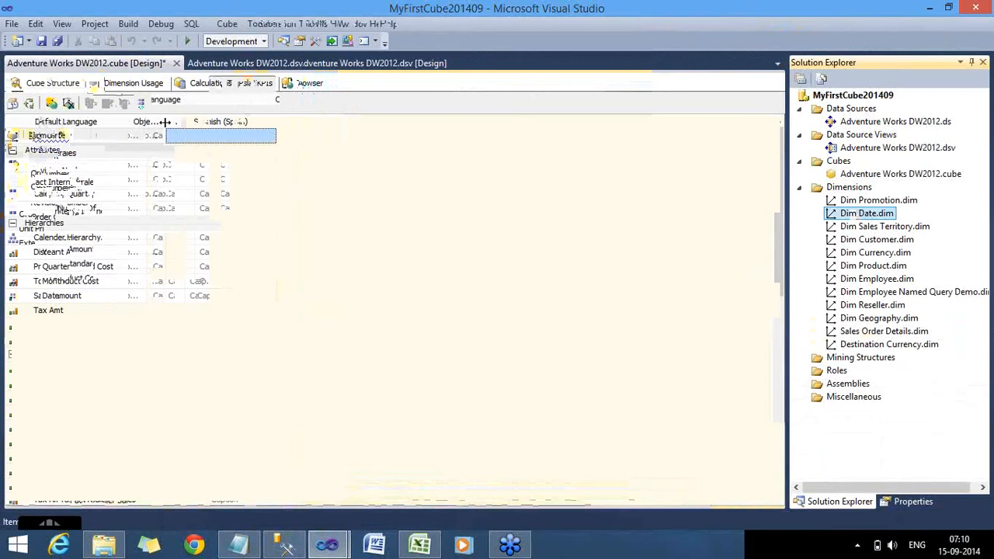
left_click_drag(165, 122, 247, 124)
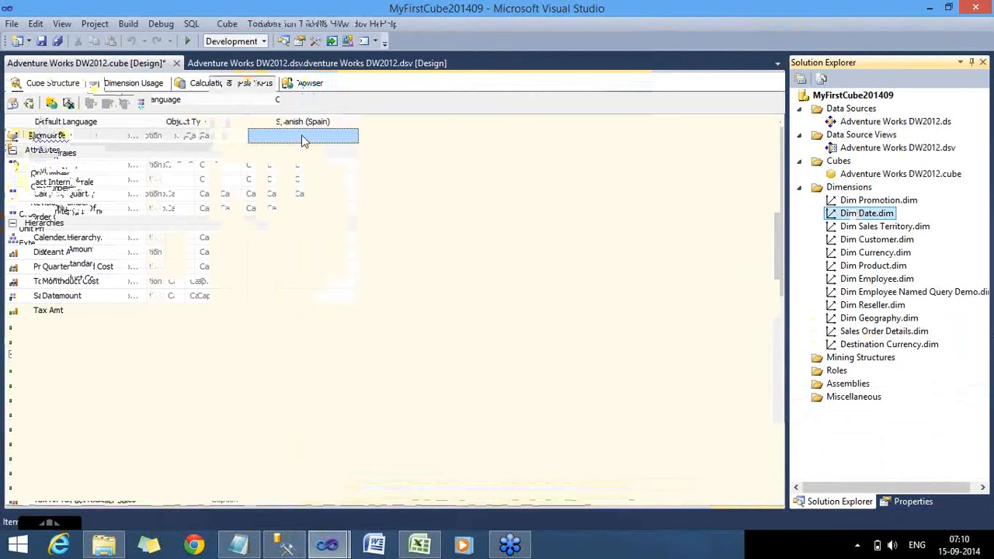
Set the Spanish caption of Dim Date to "Dim fecha", copying the word "fecha" from the Notepad glossary.
left_click(303, 135)
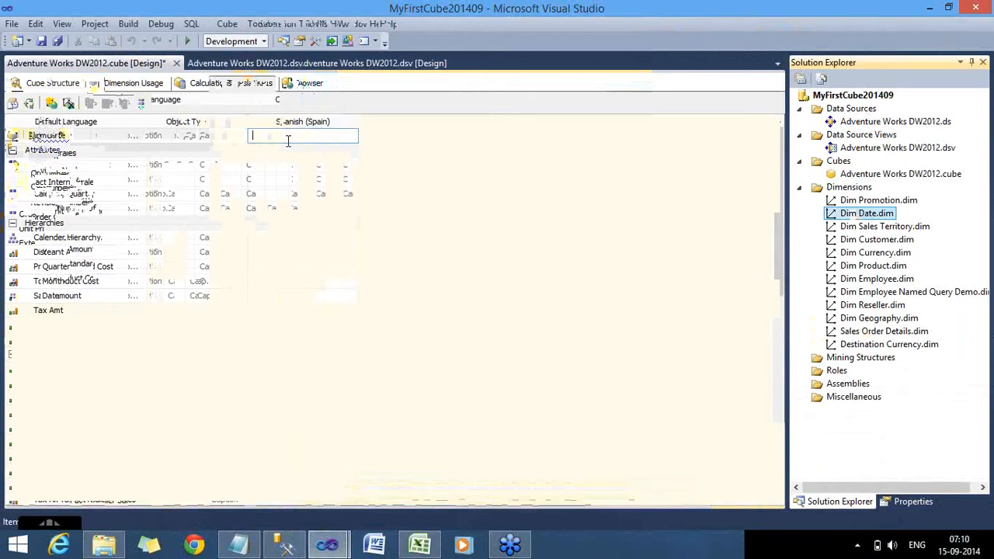
type("Dim Fetch")
left_click(247, 546)
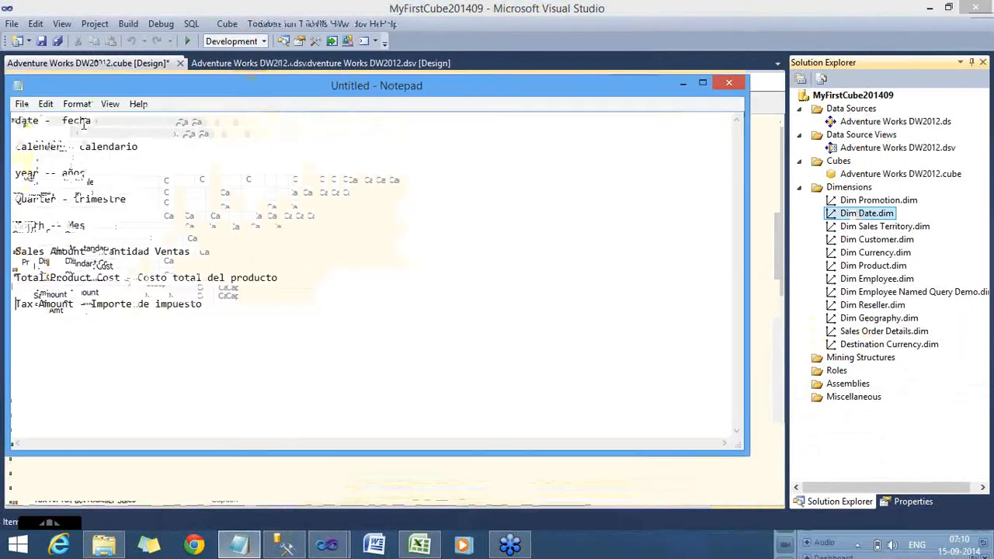
double_click(83, 124)
key("ctrl+c")
left_click(93, 478)
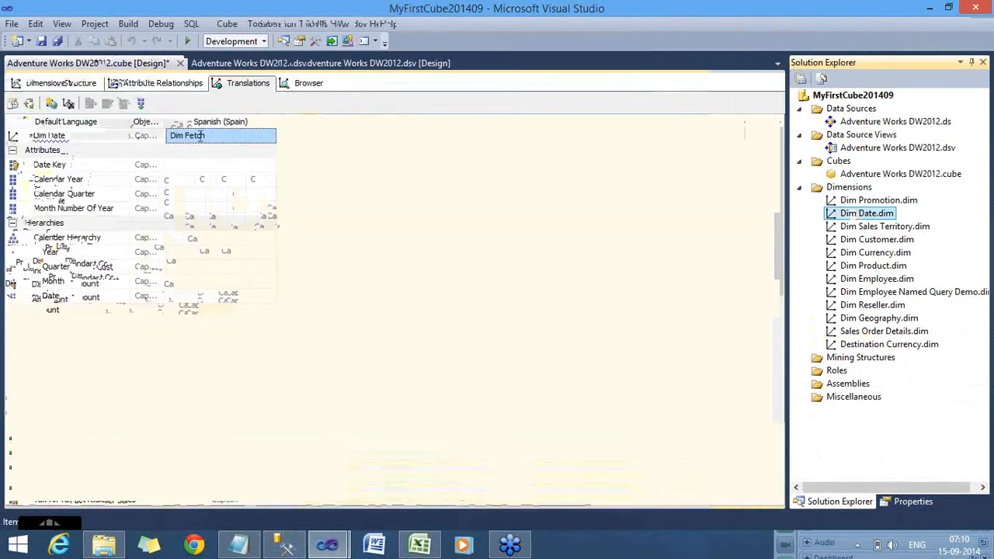
double_click(200, 136)
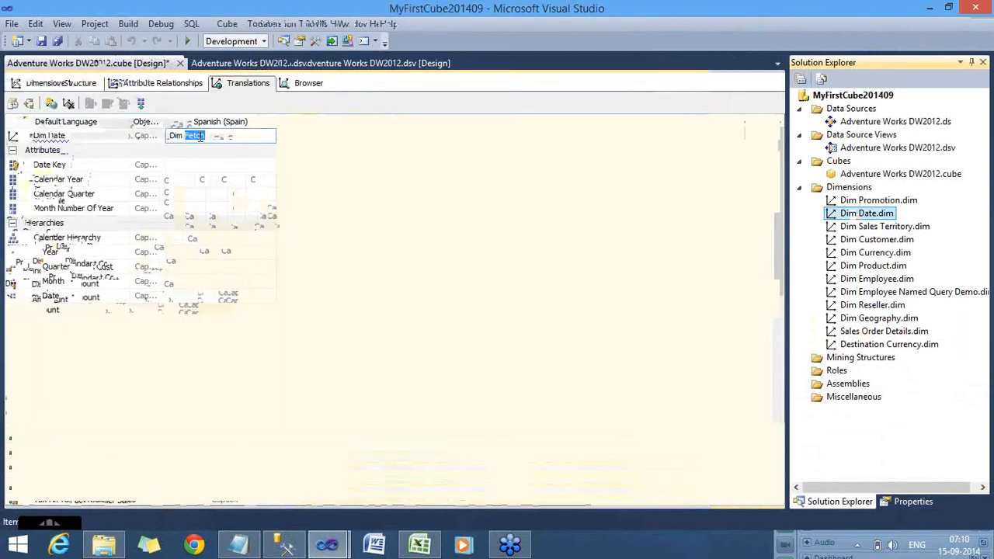
key("ctrl+v")
Set the Spanish caption of the Date Key attribute to "fecha".
left_click(221, 163)
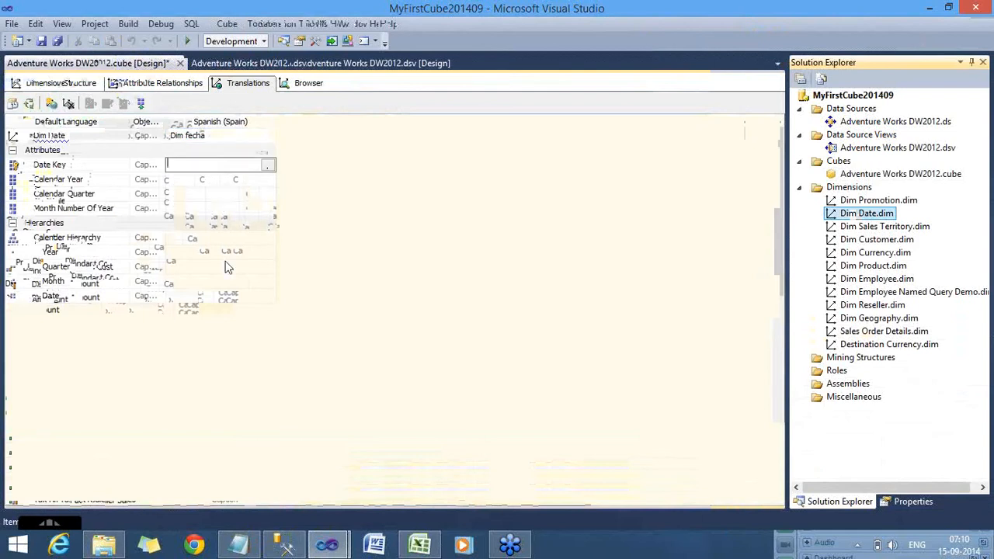
type("fecha")
key("Return")
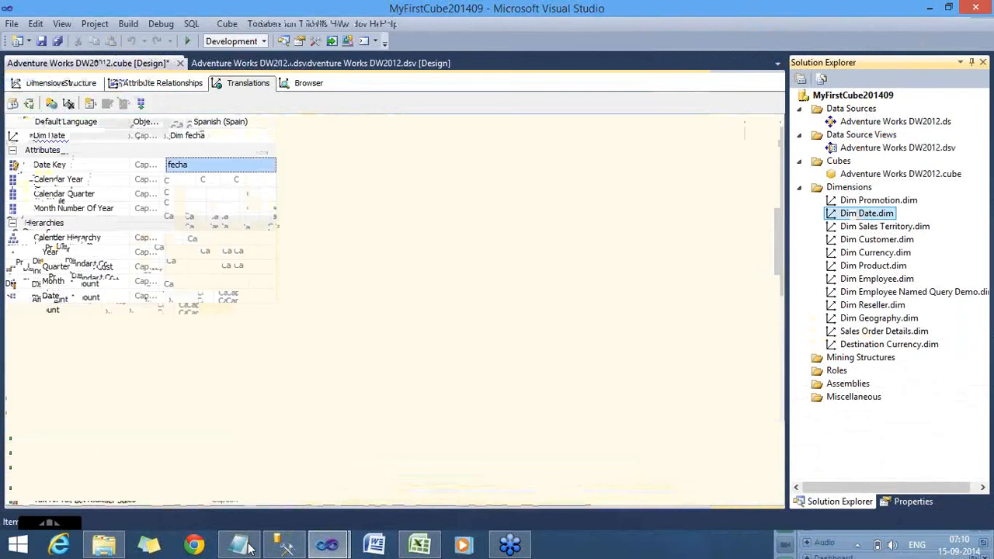
Copy "calendario" from the Notepad glossary and set the Spanish caption of Calendar Year to "calendario anos".
left_click(241, 546)
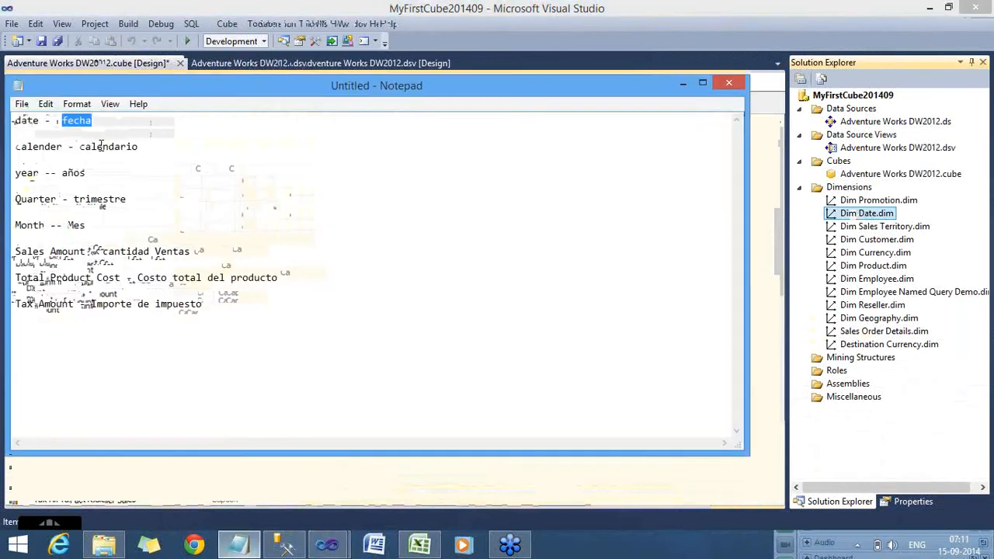
double_click(101, 146)
key("ctrl+c")
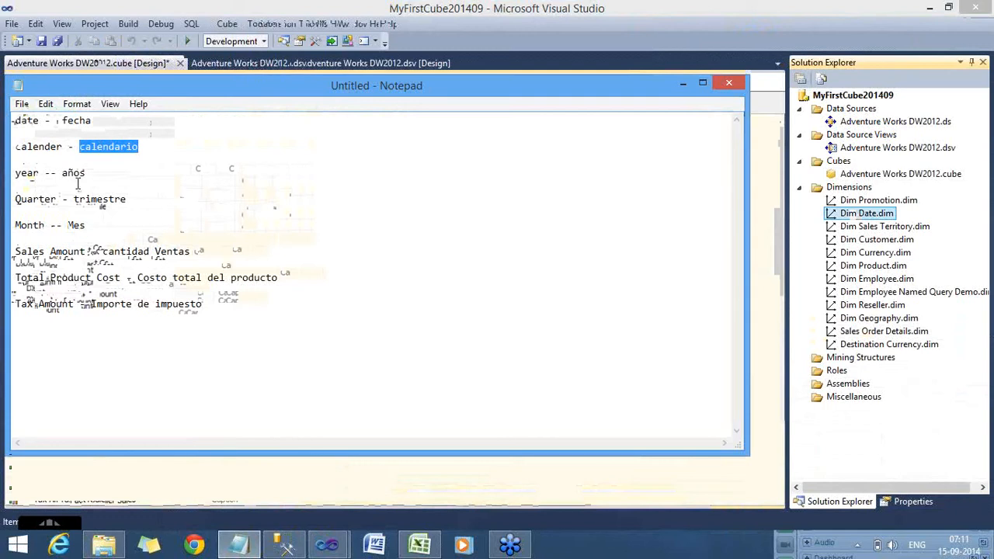
left_click(233, 466)
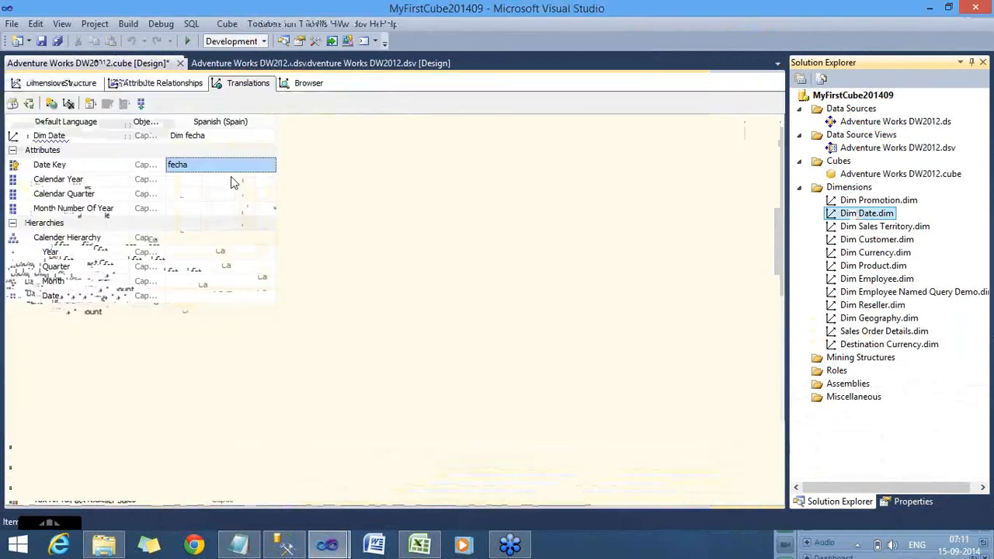
left_click(231, 179)
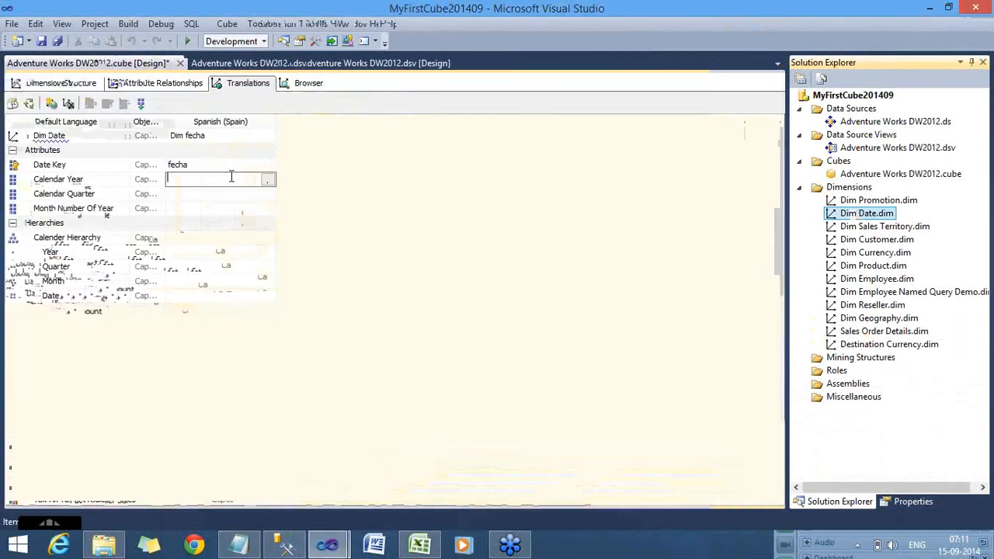
key("ctrl+v")
type("anos")
Set the Spanish caption of Calendar Quarter to "calendario trimestre", copying "trimestre" from the Notepad glossary.
left_click(253, 199)
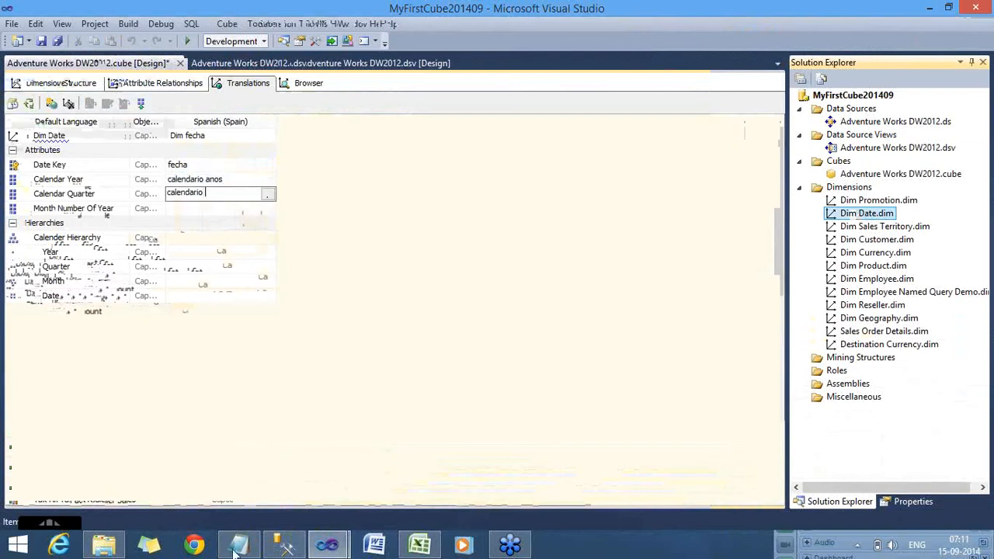
key("alt+Tab")
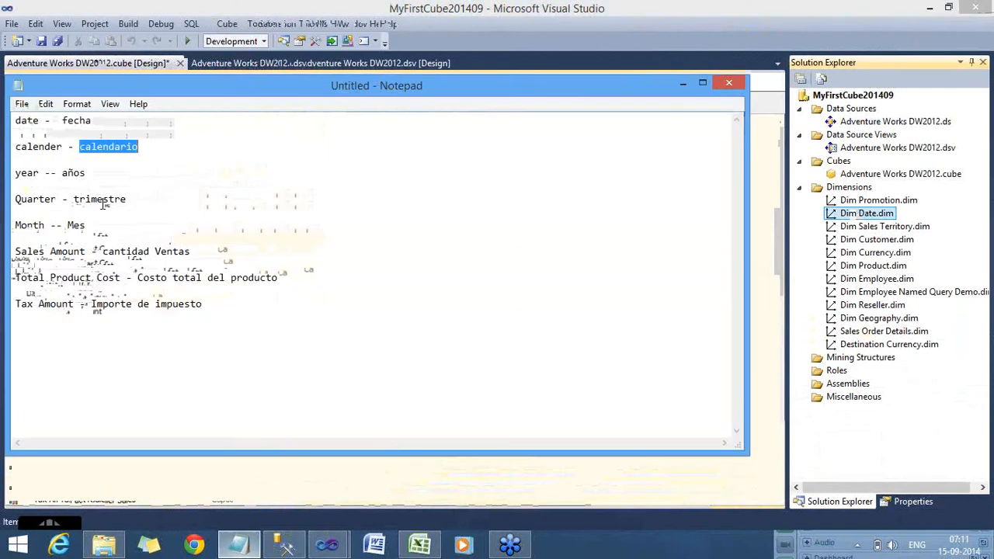
left_click(111, 203)
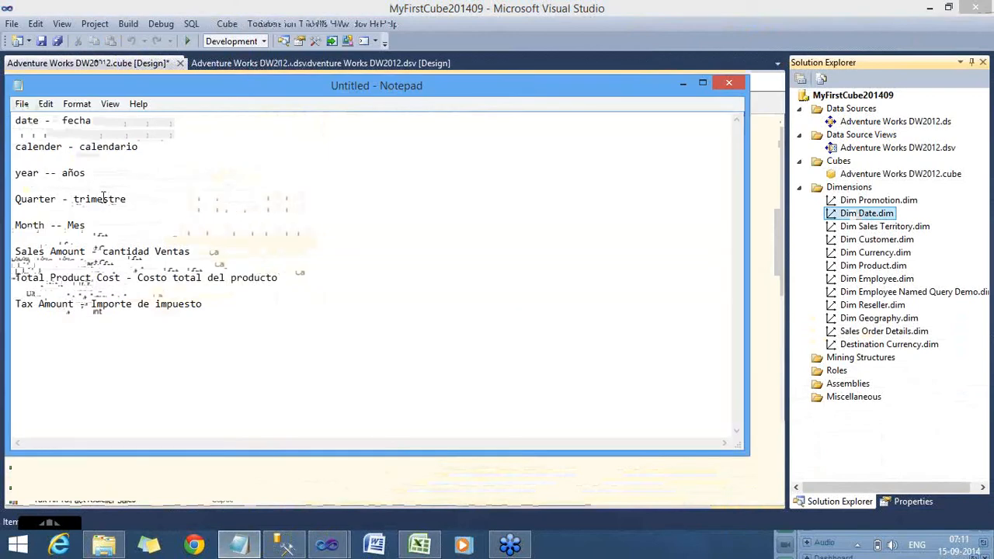
double_click(103, 198)
key("ctrl+c")
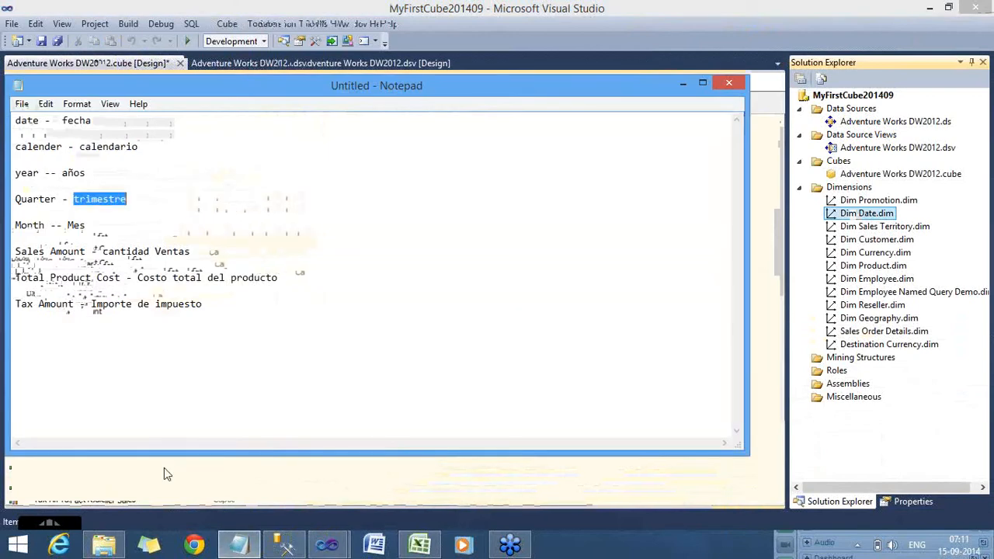
left_click(164, 467)
left_click(221, 195)
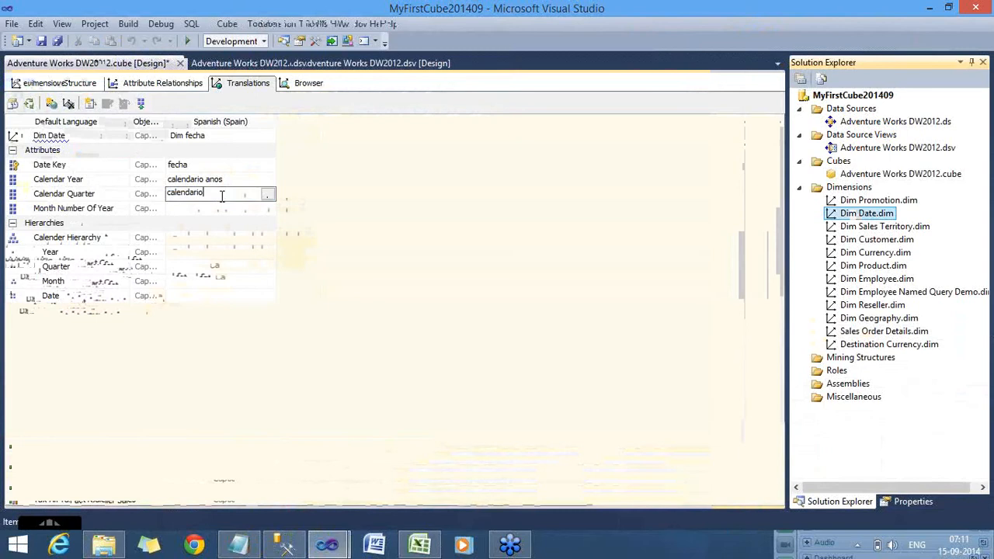
key("ctrl+v")
left_click(217, 208)
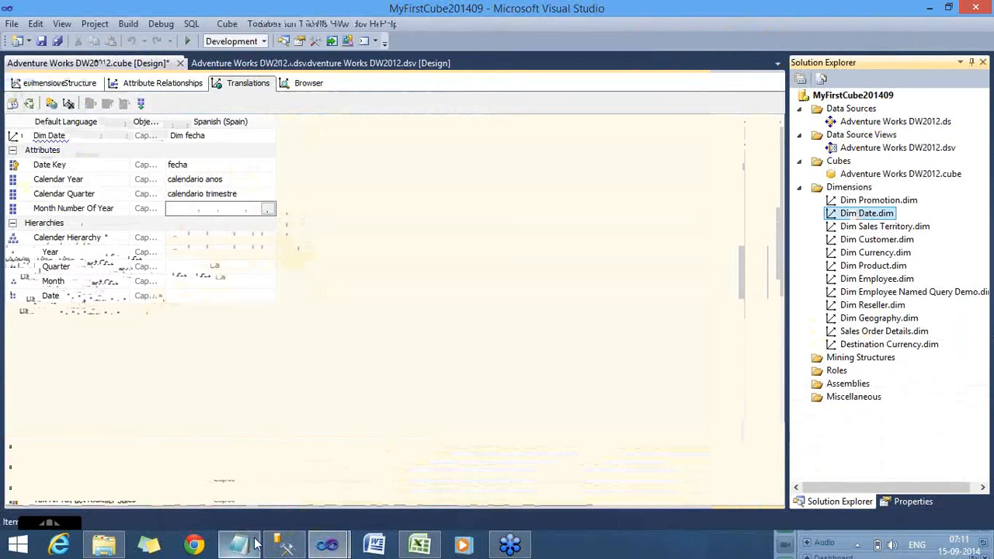
Set the Spanish caption of Month Number Of Year to "calendario mes", copying "calendario" from the Notepad glossary.
left_click(253, 543)
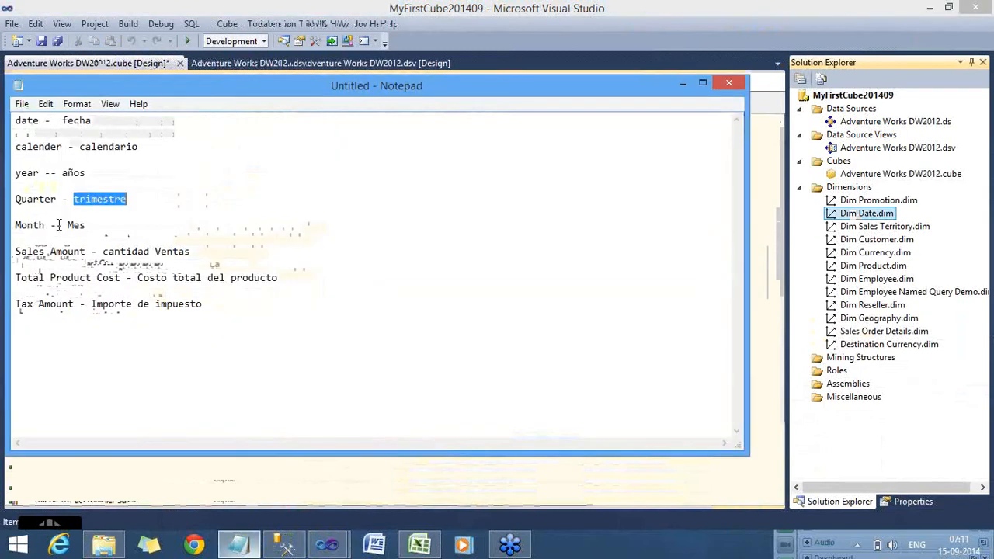
double_click(121, 149)
key("ctrl+c")
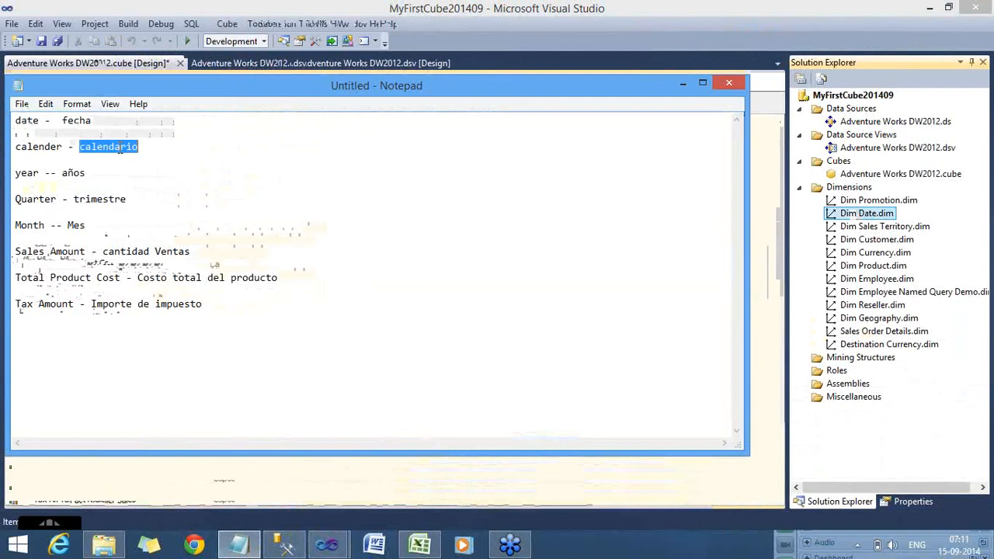
left_click(144, 469)
left_click(192, 208)
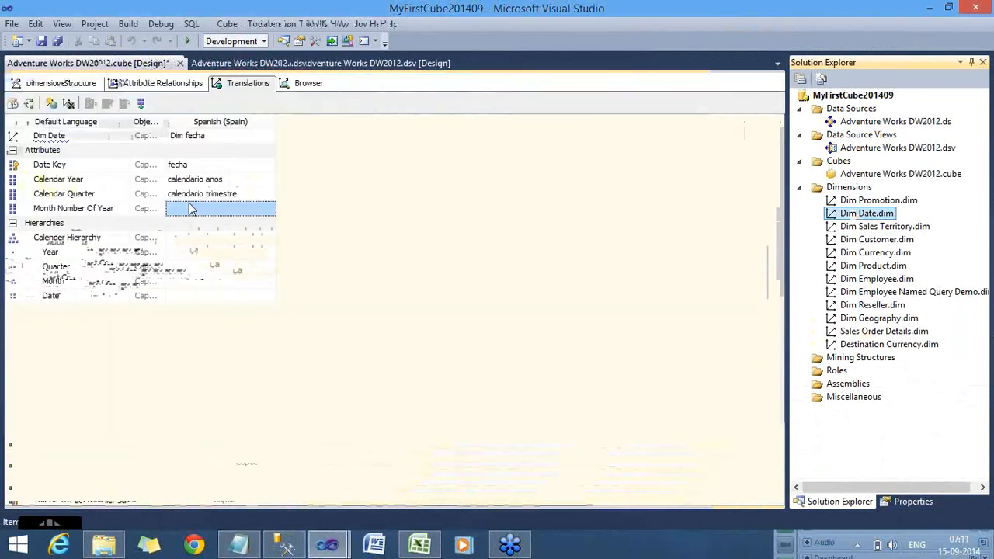
left_click(188, 206)
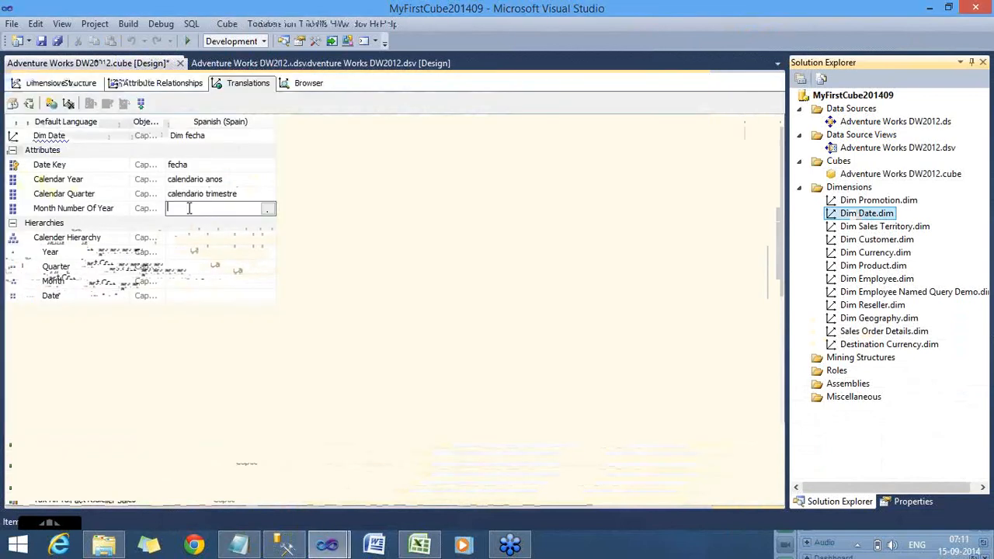
key("ctrl+v")
type("mes")
key("Return")
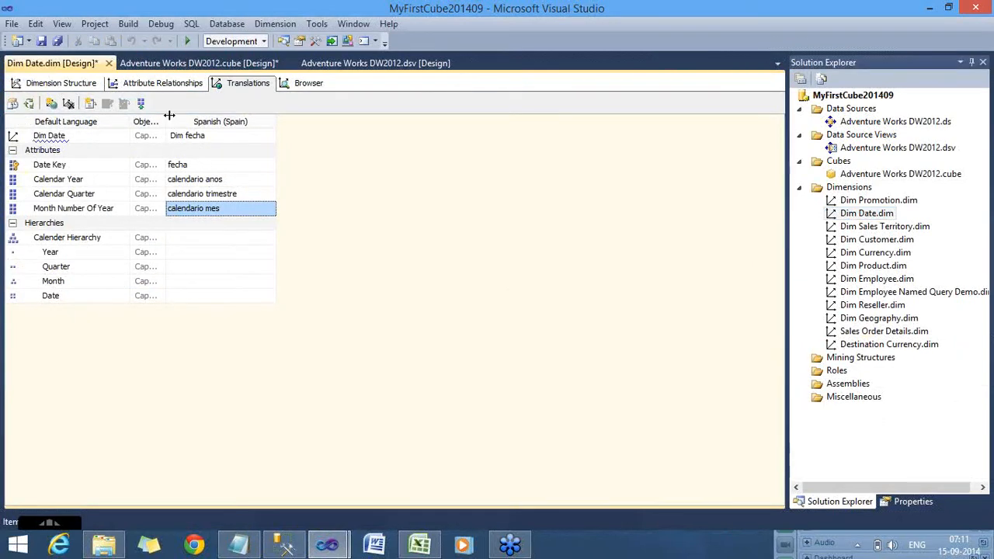
Widen the Object Type and Spanish (Spain) columns, and examine the attribute data translation settings of Date Key without changing them.
left_click_drag(169, 115, 231, 117)
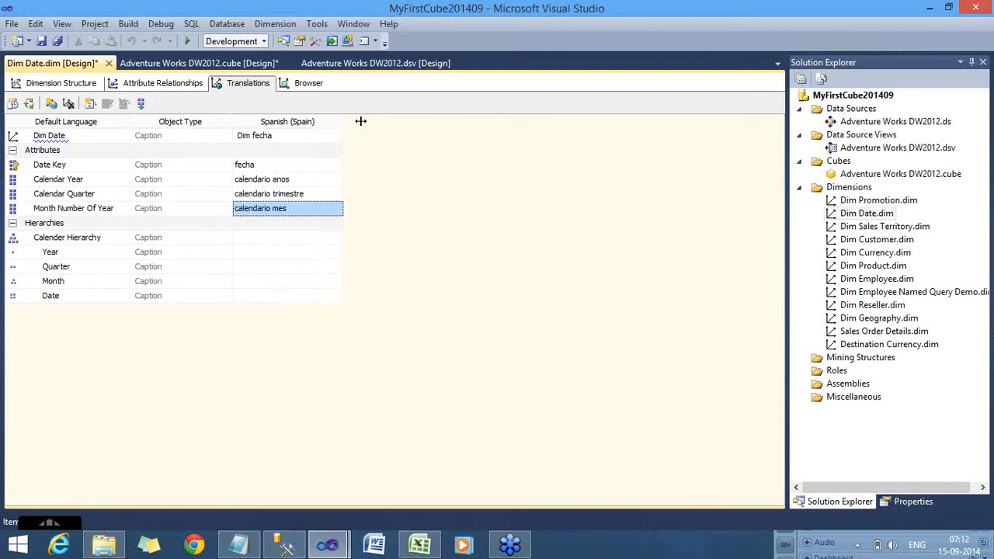
left_click_drag(360, 121, 369, 170)
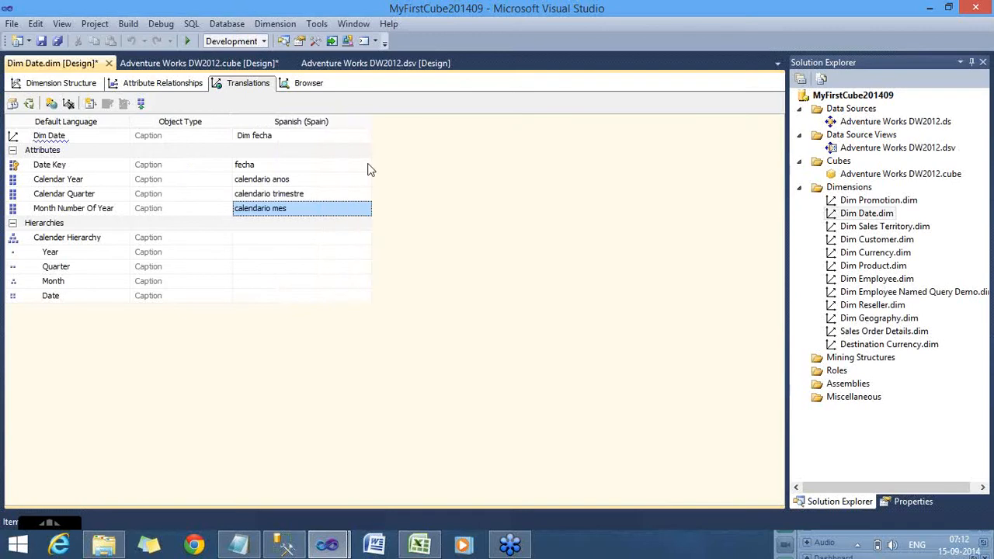
left_click(369, 170)
left_click(363, 167)
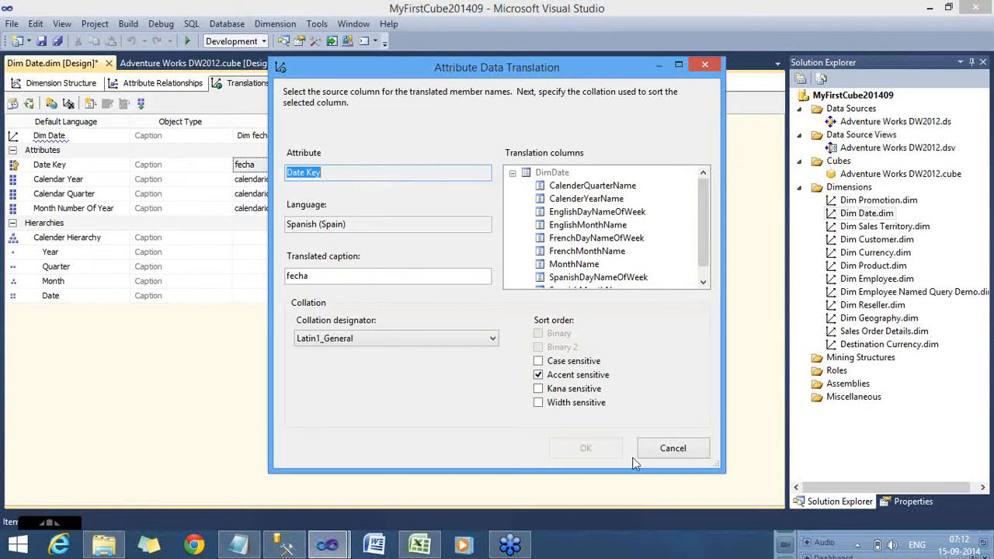
left_click(666, 450)
Examine the Date dimension's translations in the AdventureWorksDW2012Multidimensional-EE project, and return to the MyFirstCube201409 project.
left_click(343, 549)
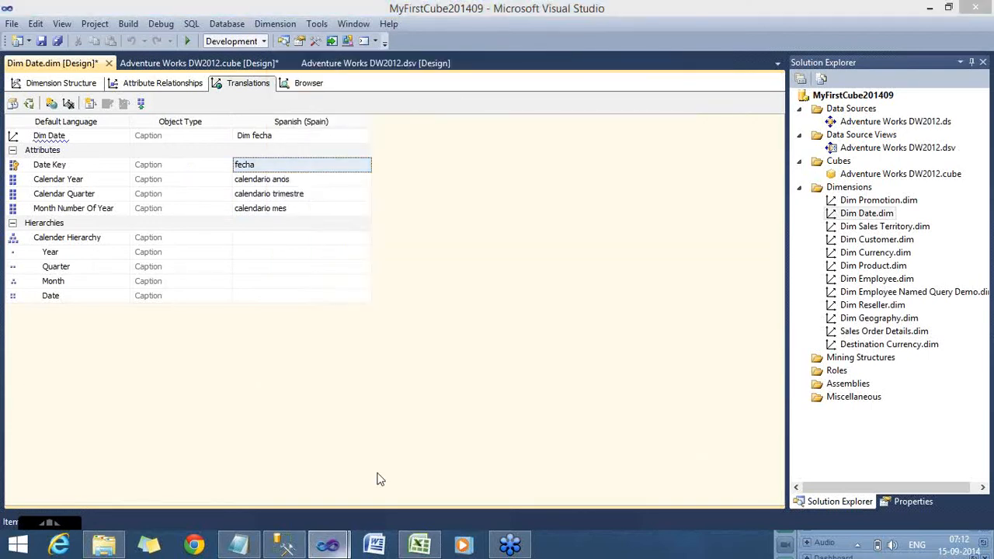
left_click(360, 475)
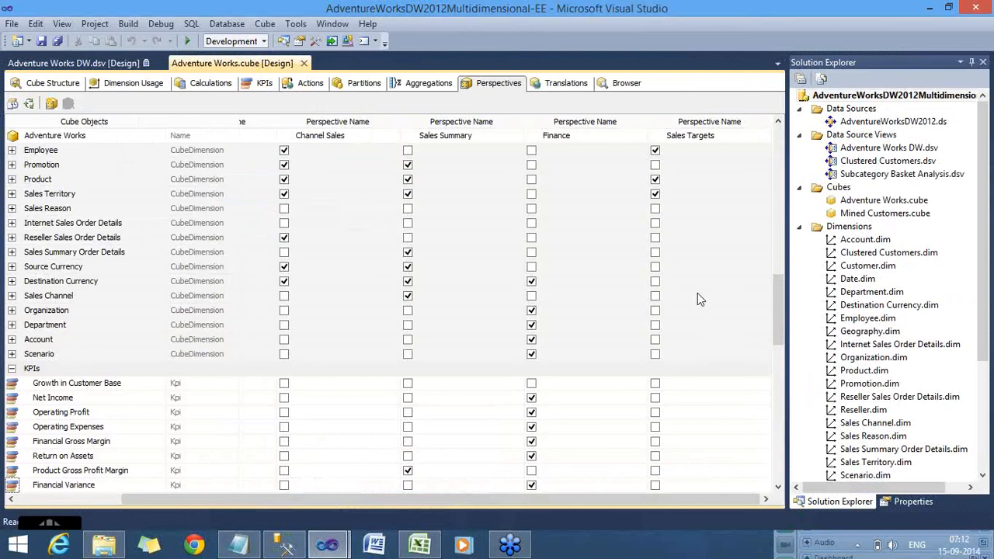
double_click(860, 279)
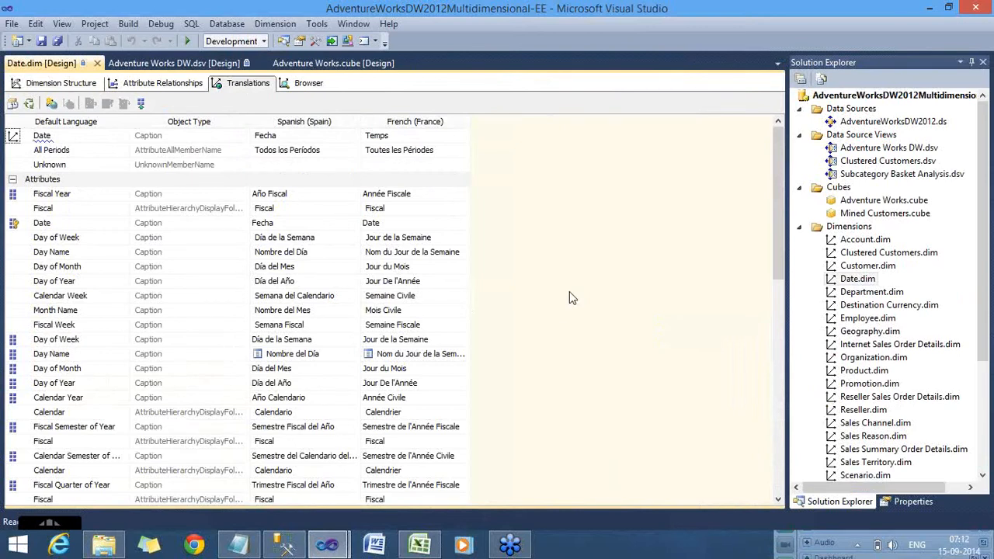
left_click(342, 548)
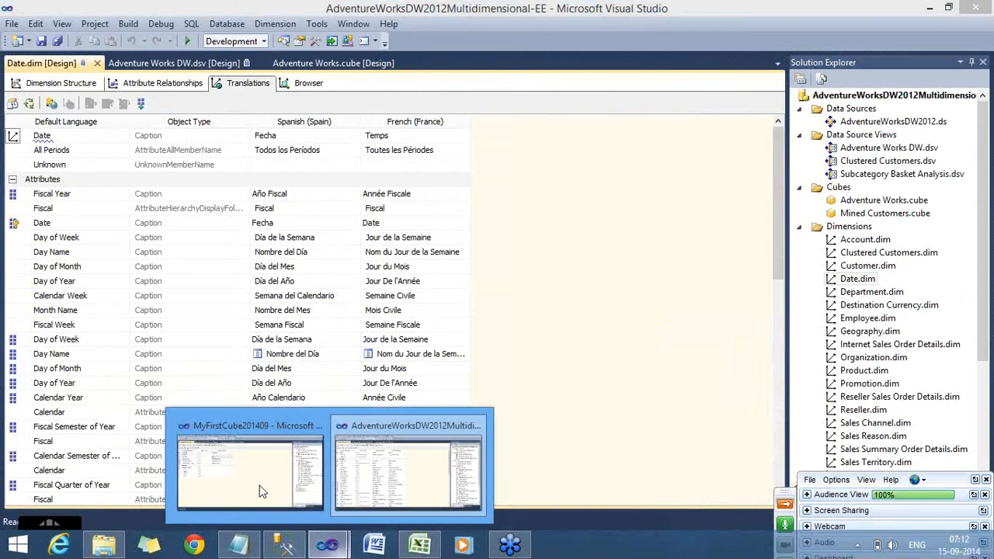
left_click(249, 473)
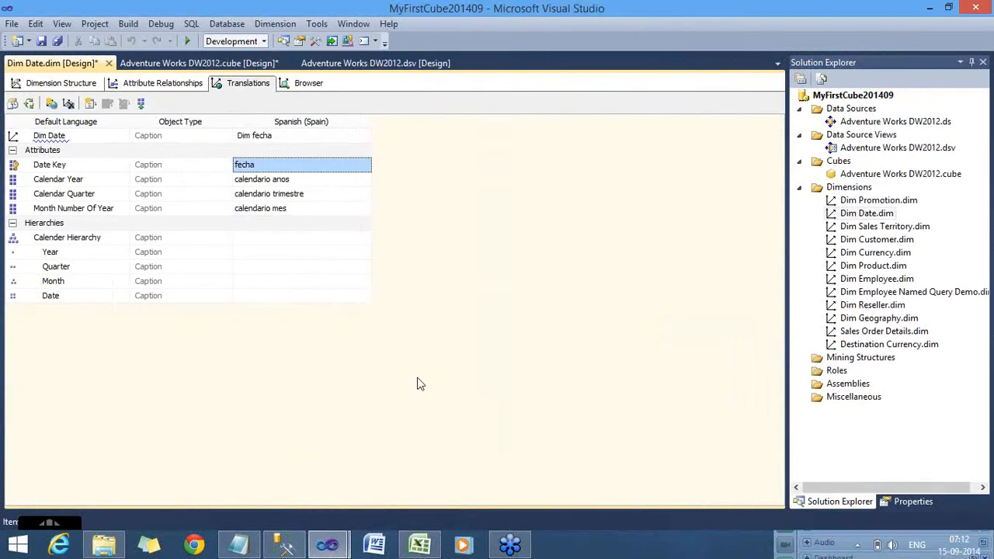
Set the Spanish caption of the Year level in Calender Hierarchy to "anos", copying it from the Calendar Year caption.
left_click(366, 256)
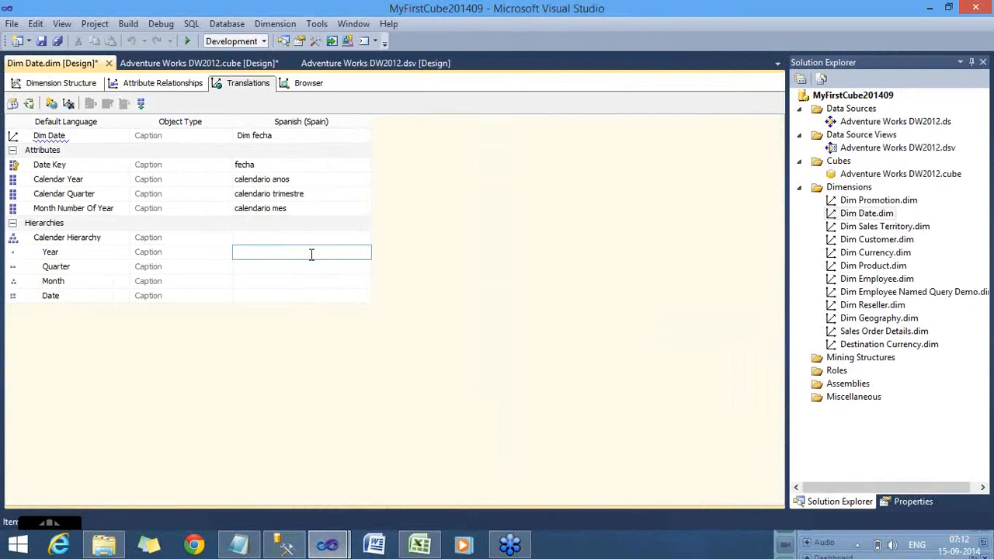
left_click(291, 179)
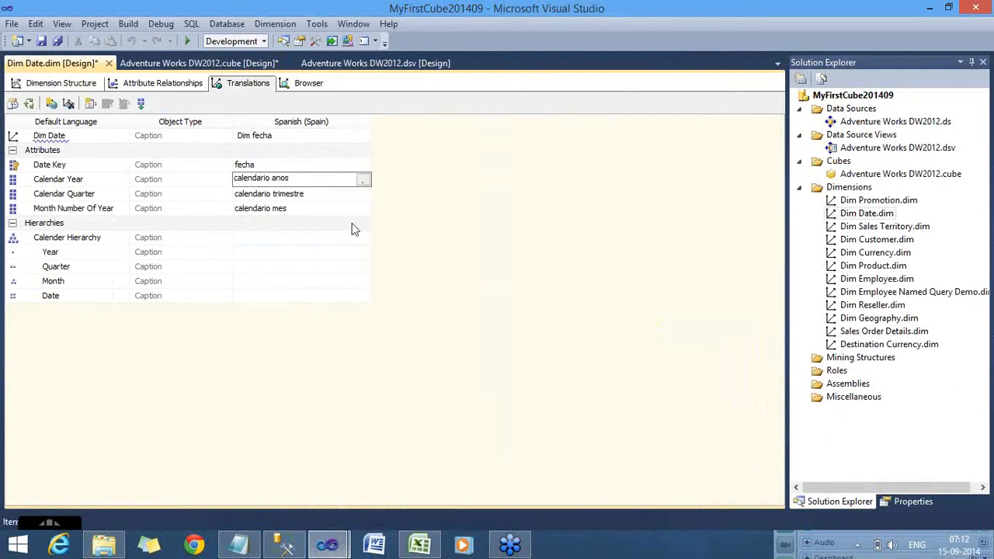
double_click(285, 178)
key("ctrl+c")
left_click(269, 251)
key("ctrl+v")
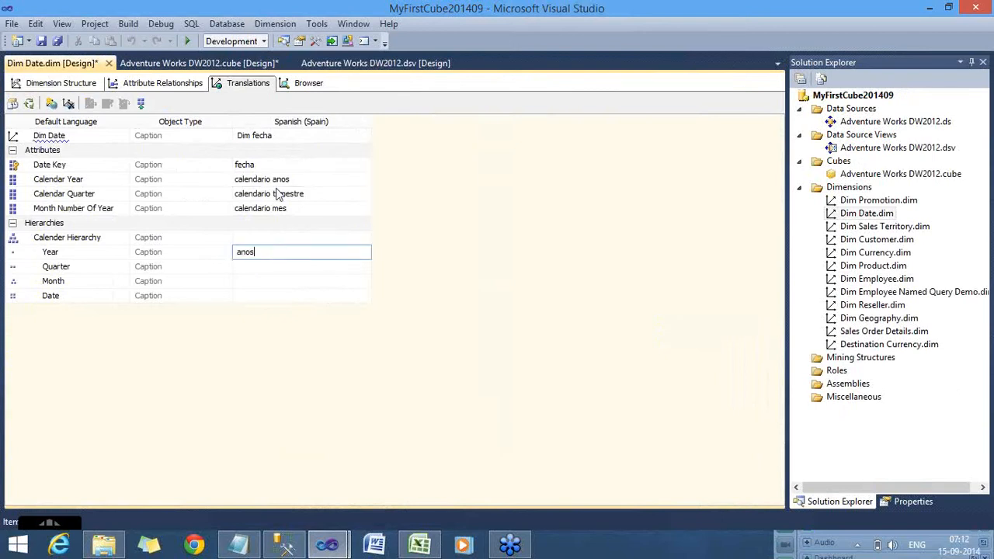
Set the Spanish caption of the Quarter level to "trimestre", copying it from the Calendar Quarter caption.
double_click(282, 195)
key("ctrl+c")
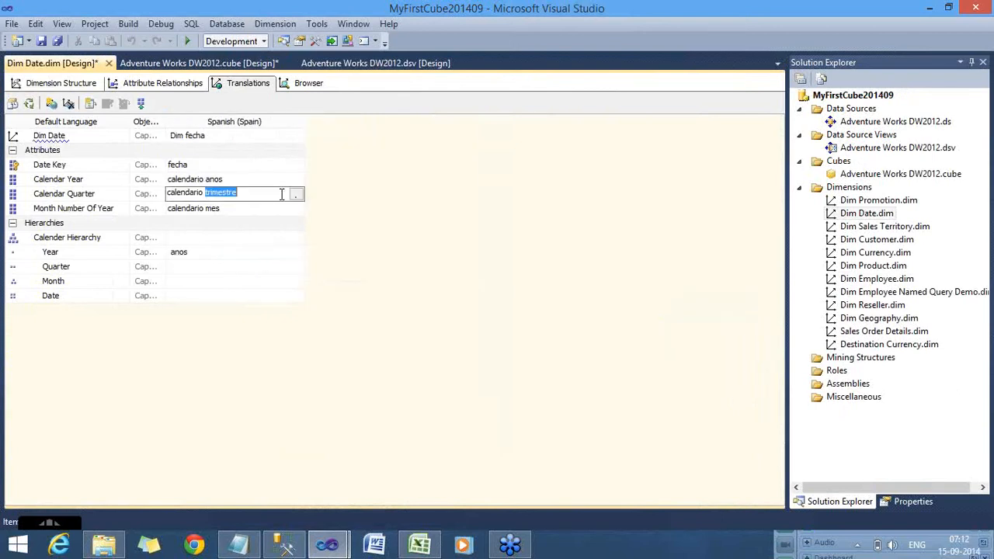
left_click(222, 268)
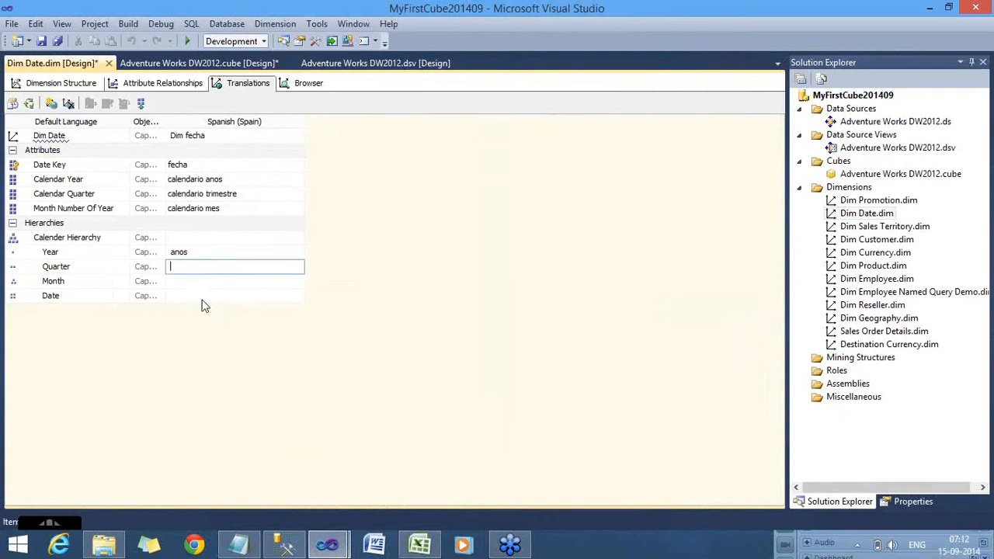
key("ctrl+v")
Set the Spanish captions of the Month level to "mes" and the Date level to "fetcha", and widen the Object Type column.
left_click(207, 281)
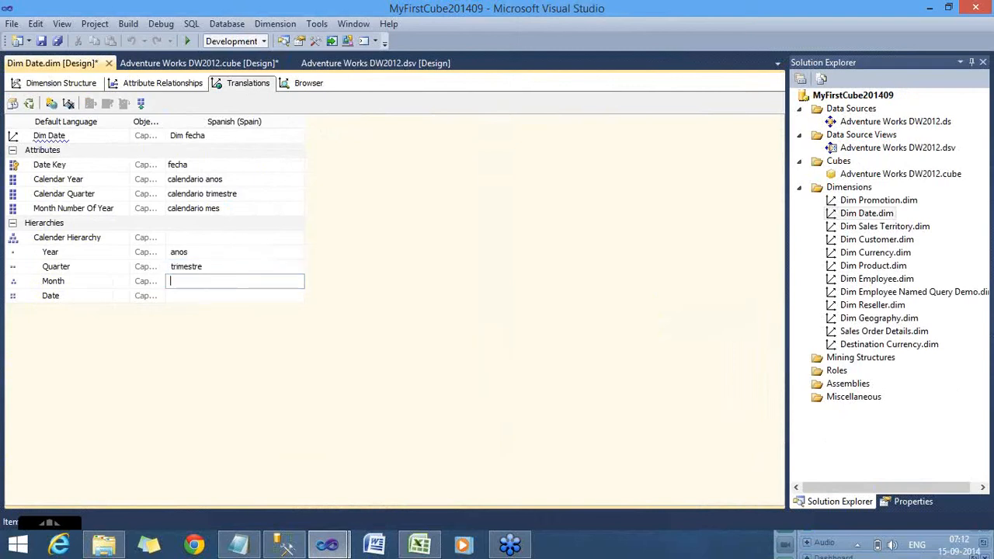
type("mes")
left_click(184, 295)
type("fetc")
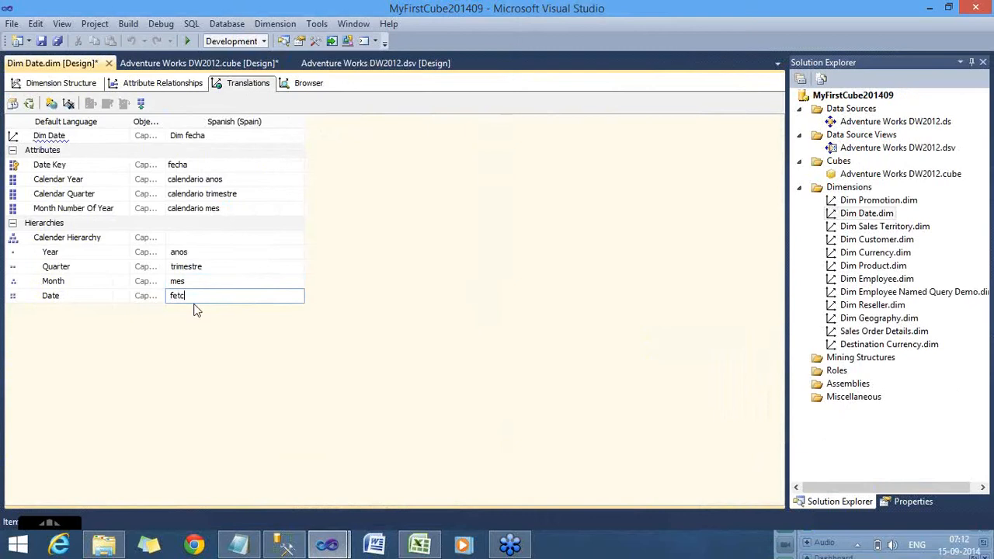
type("ha")
key("Return")
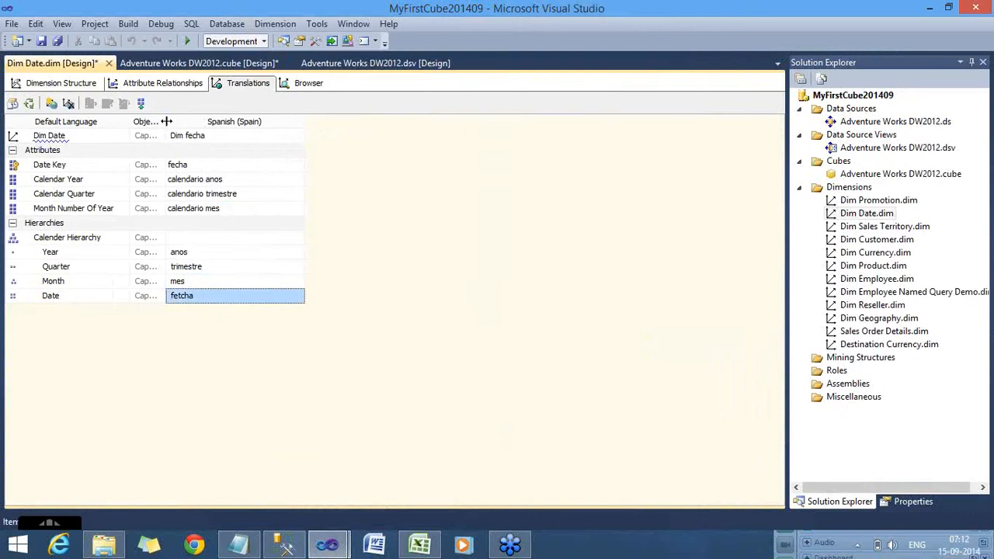
left_click_drag(167, 121, 210, 122)
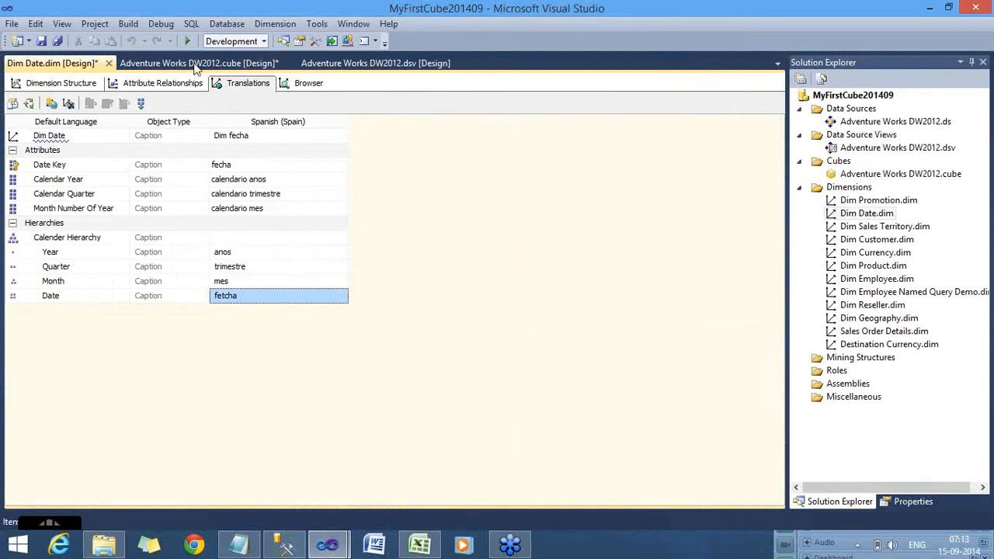
Build and deploy the project, overwriting the server database, and run a full process of the Dim Date dimension.
left_click(29, 104)
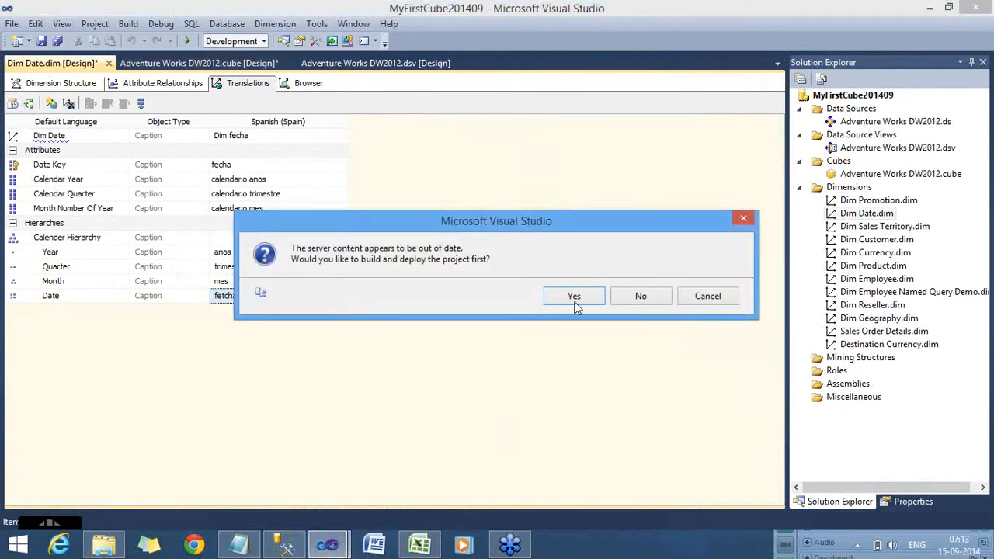
left_click(575, 303)
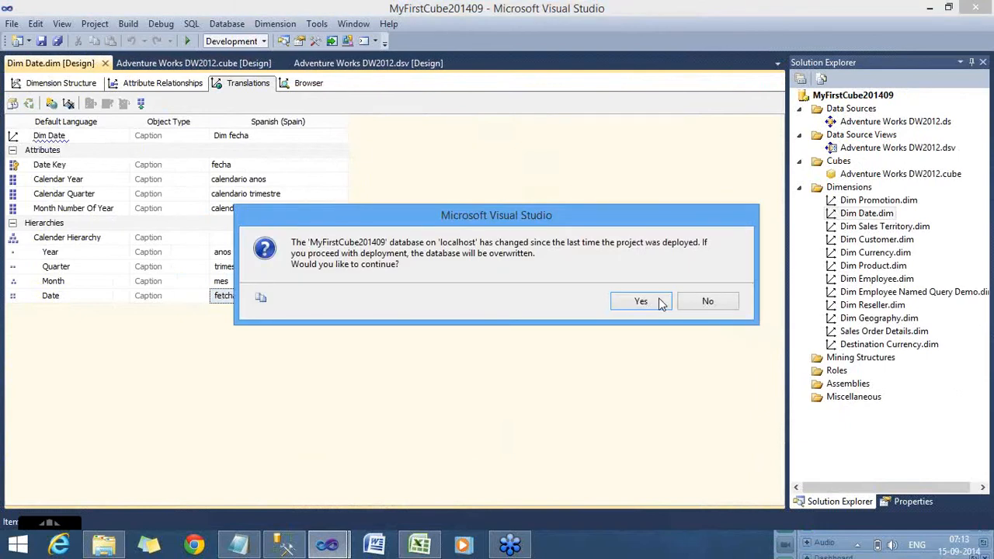
key("Return")
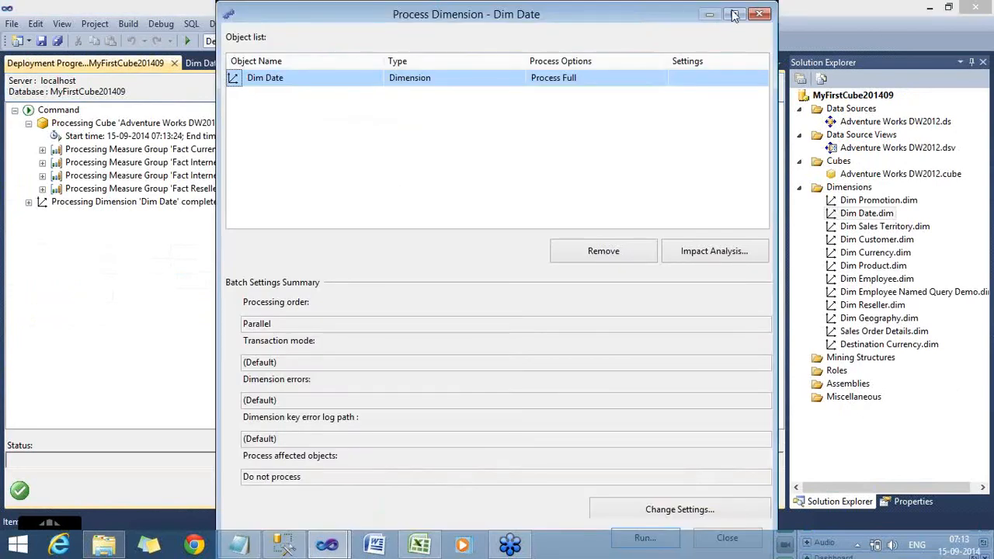
left_click(734, 16)
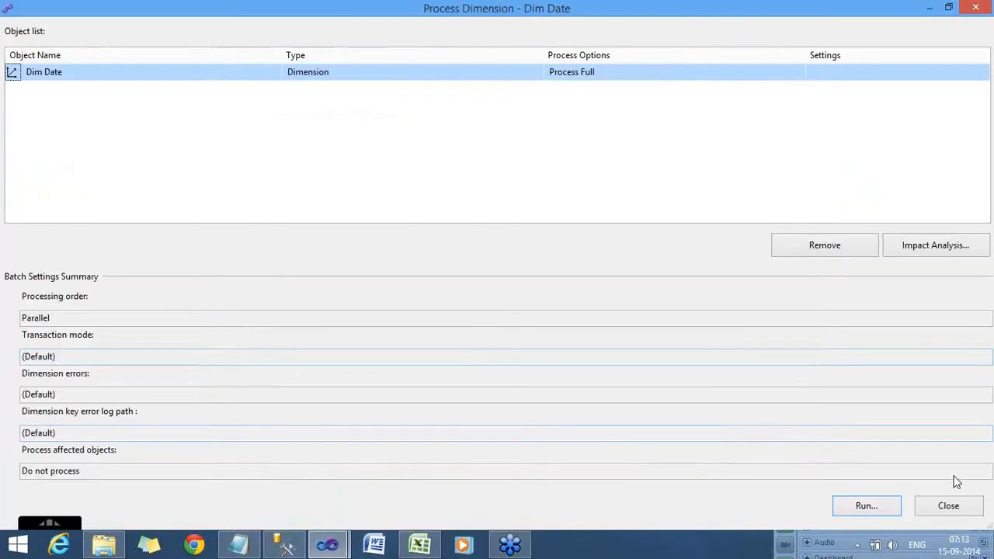
left_click(885, 514)
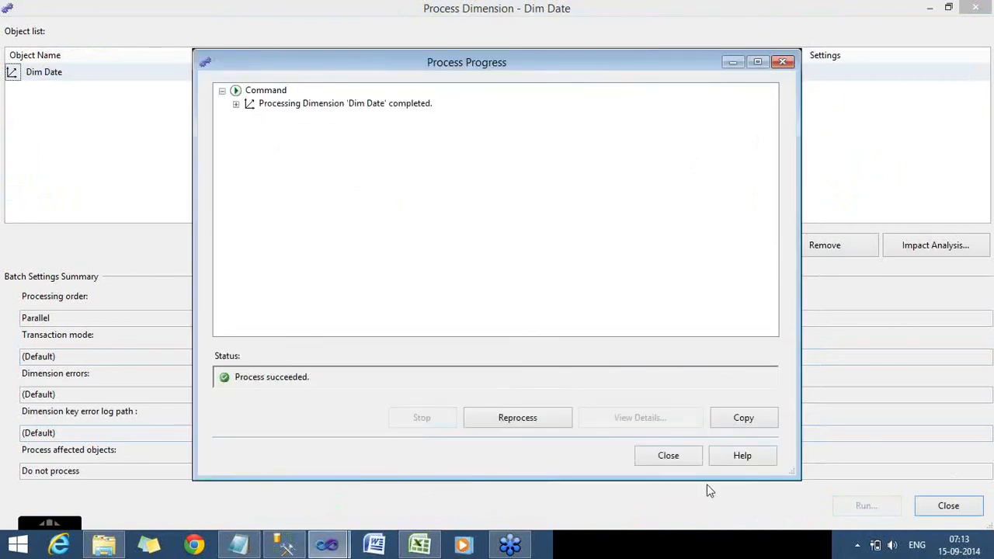
left_click(668, 455)
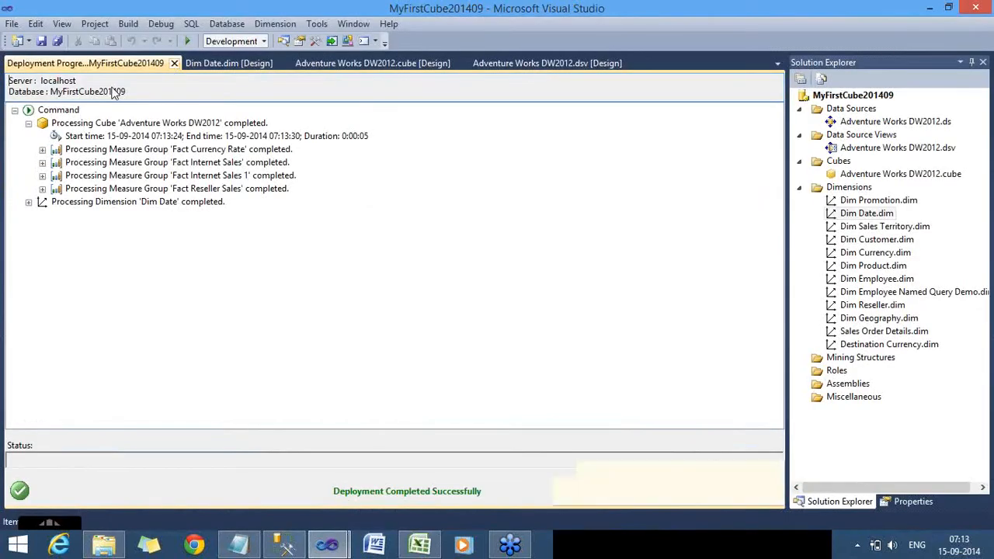
left_click(174, 63)
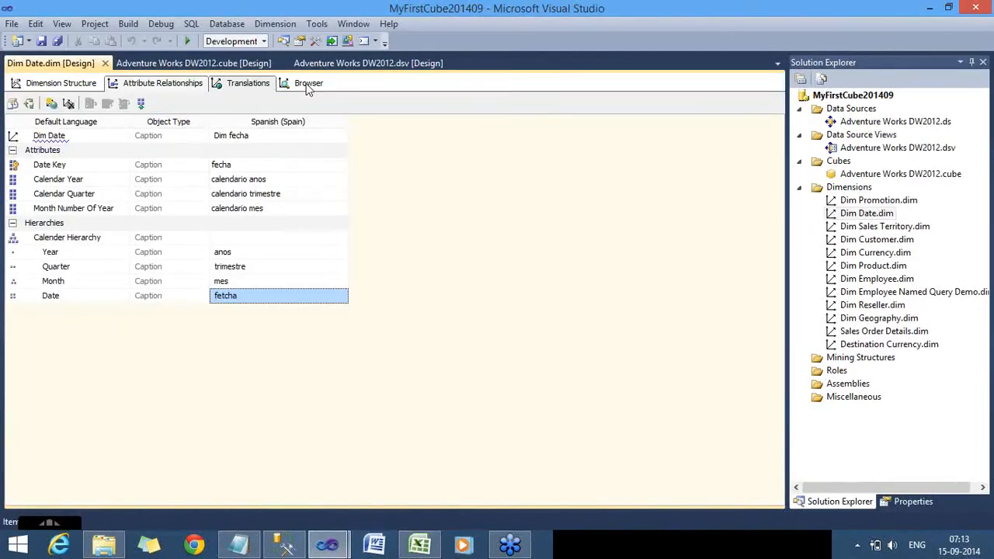
Browse the Dim Date dimension's Calender Hierarchy, expanding CY 2006 and its first quarter down to the months.
left_click(309, 84)
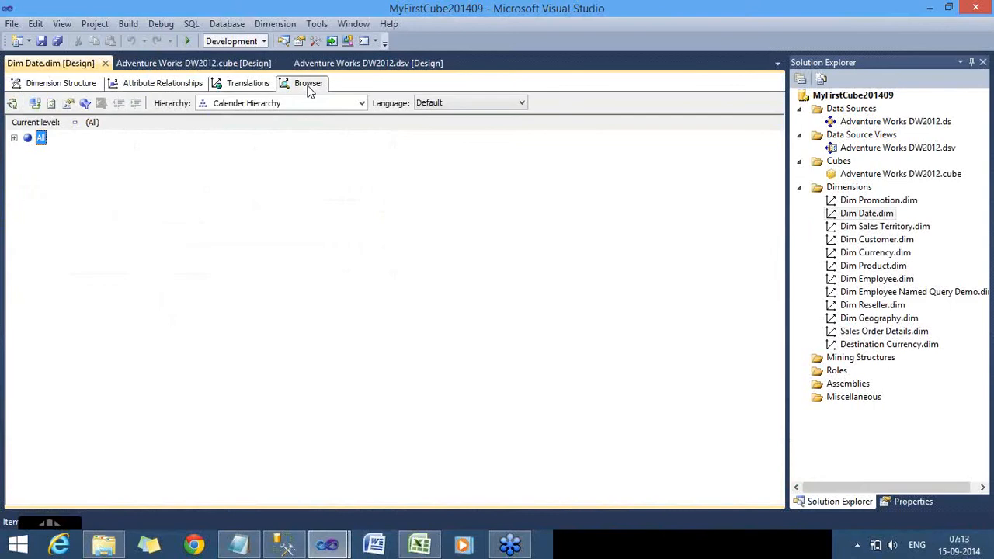
left_click(14, 139)
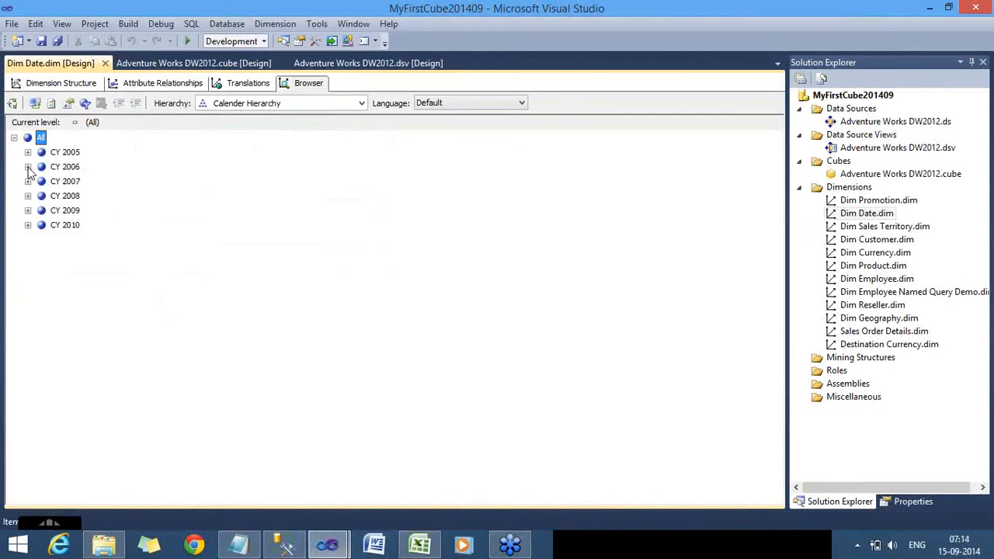
left_click(28, 167)
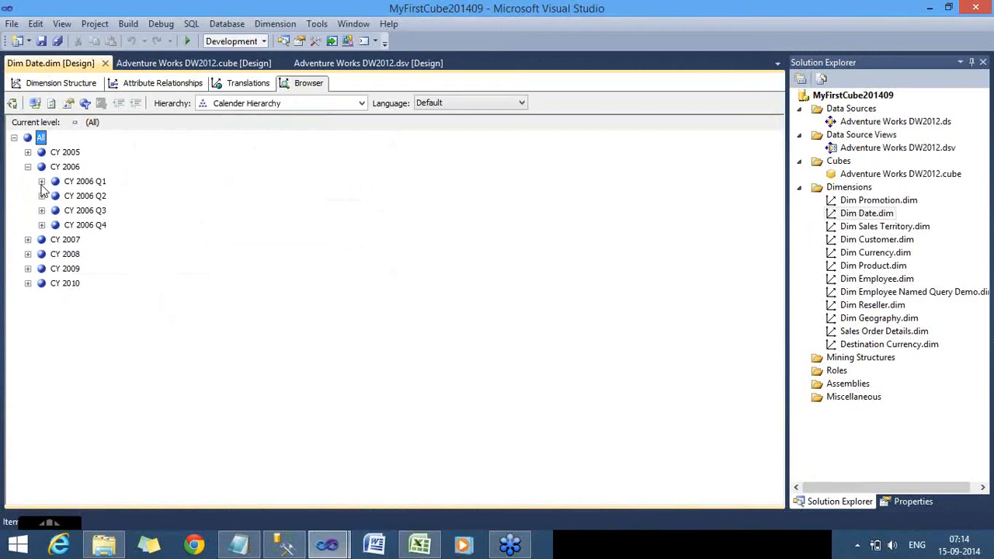
left_click(42, 182)
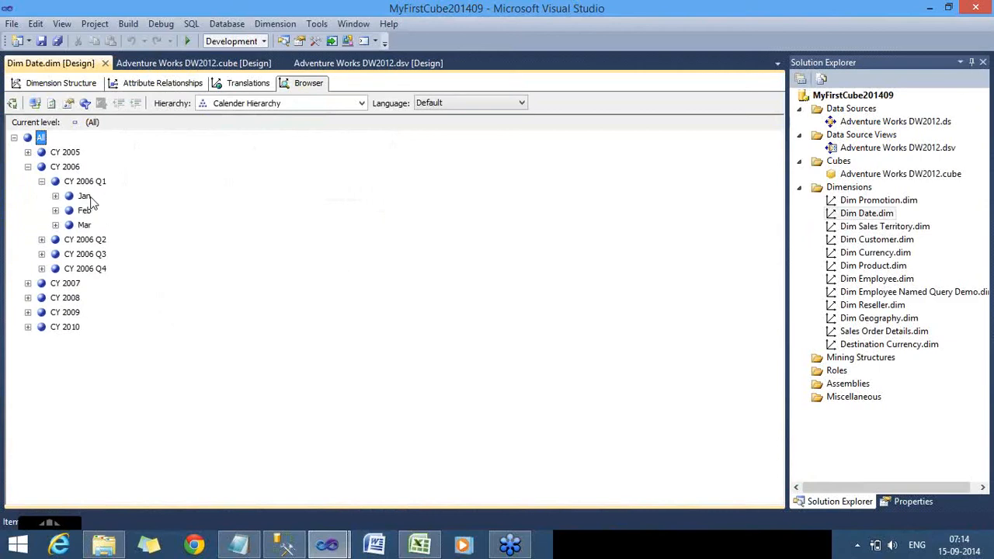
Set the language of the Dim Date dimension browser to Spanish (Spain).
left_click(432, 104)
key("Down")
key("Down")
key("Down")
key("Down")
key("Down")
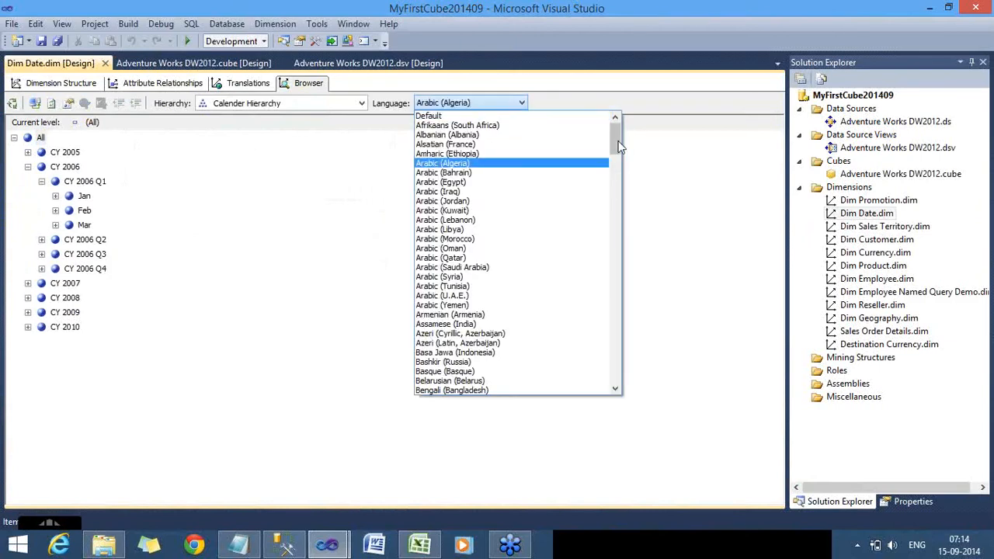
left_click(613, 329)
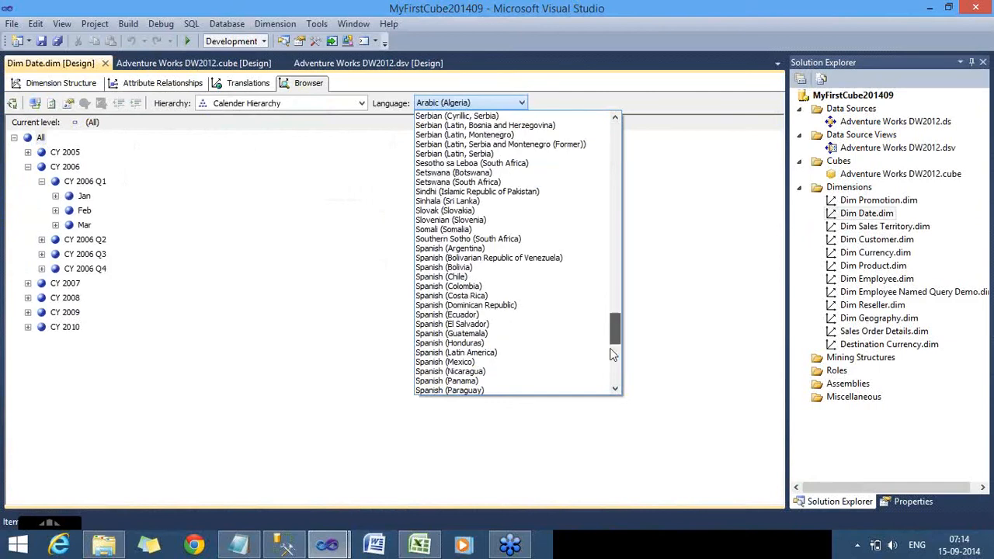
left_click(612, 357)
left_click_drag(610, 357, 610, 353)
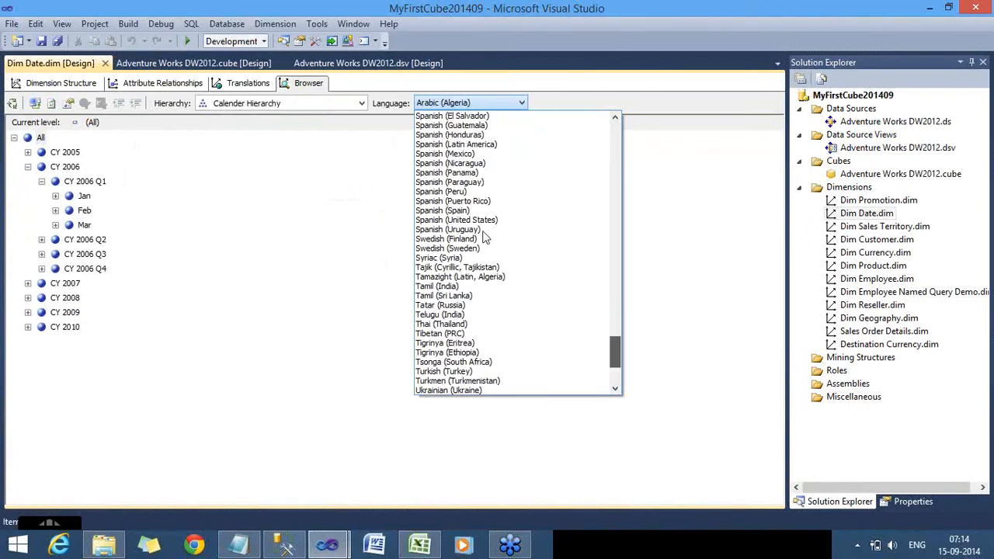
left_click(482, 211)
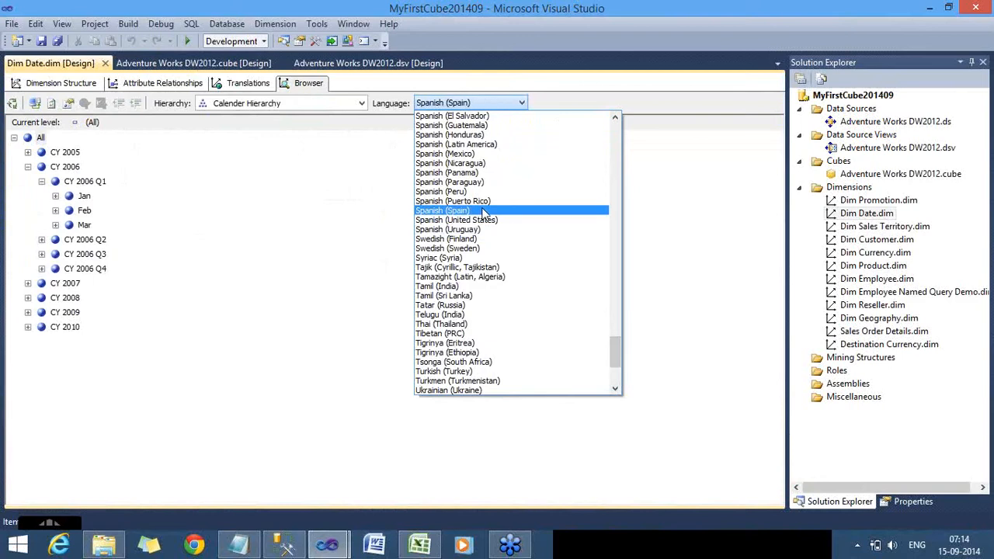
left_click(483, 211)
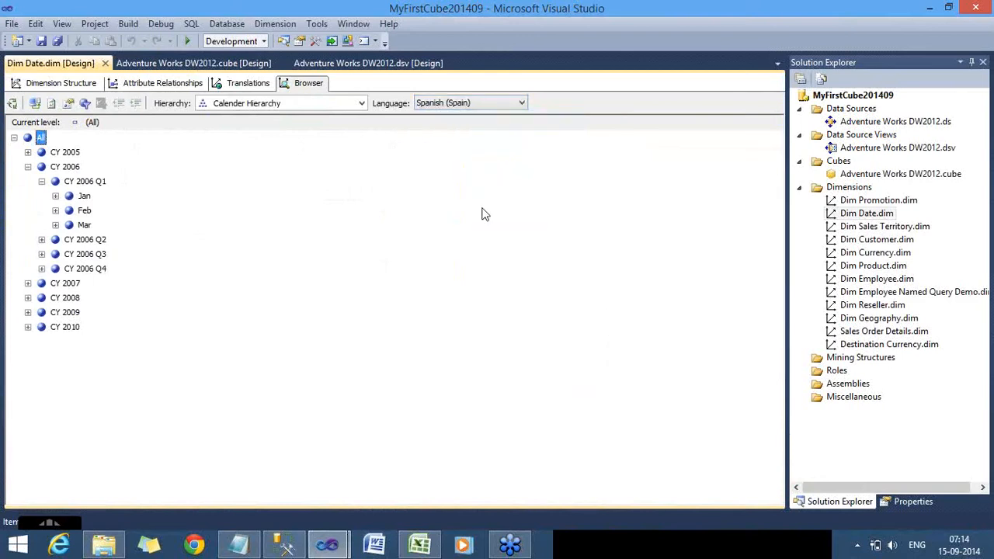
Examine the Spanish attribute names among the available hierarchies, keeping Calender Hierarchy selected.
left_click(361, 104)
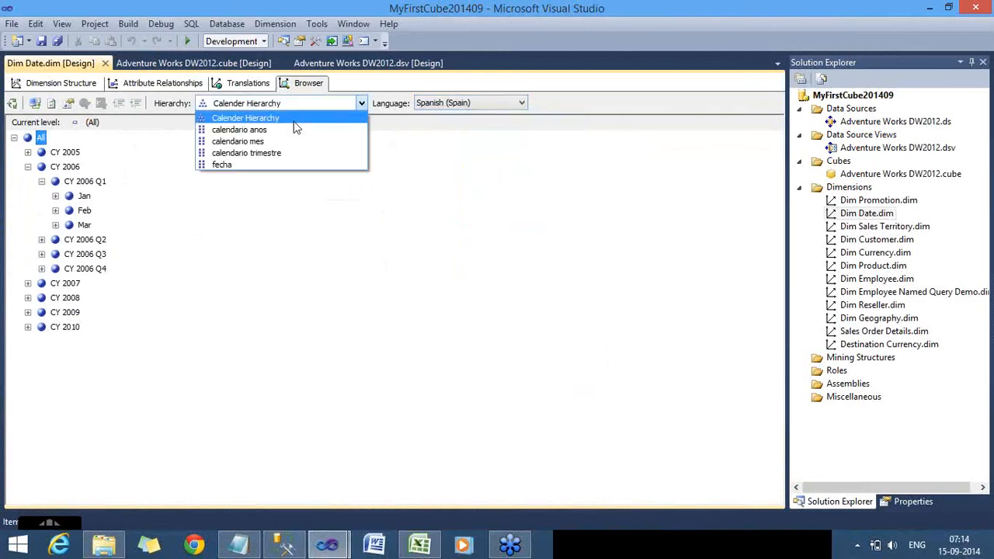
key("Down")
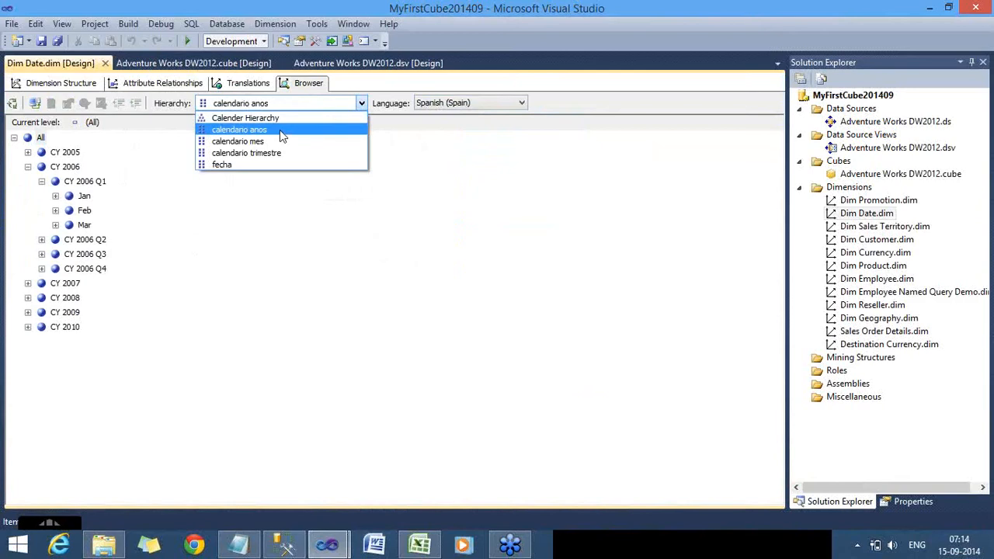
key("Down")
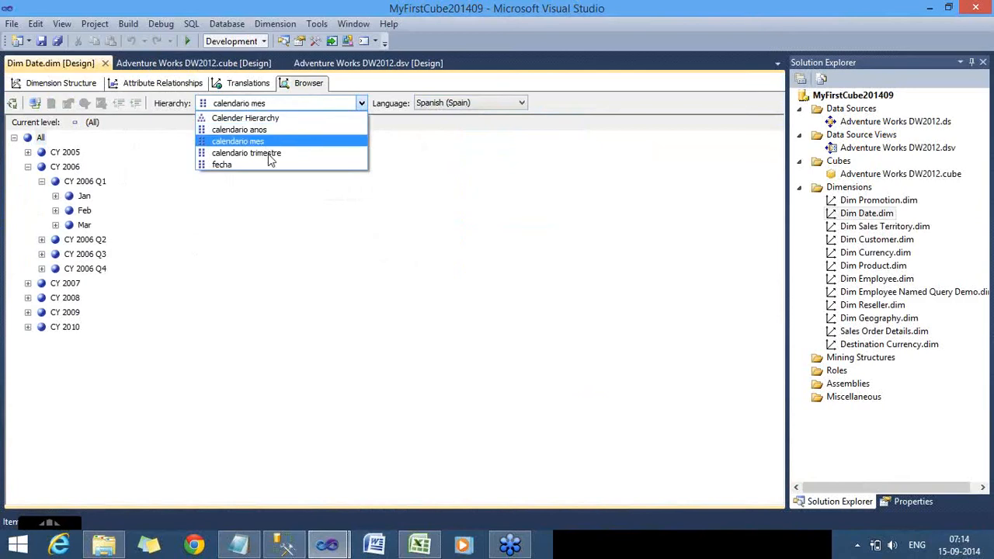
key("Down")
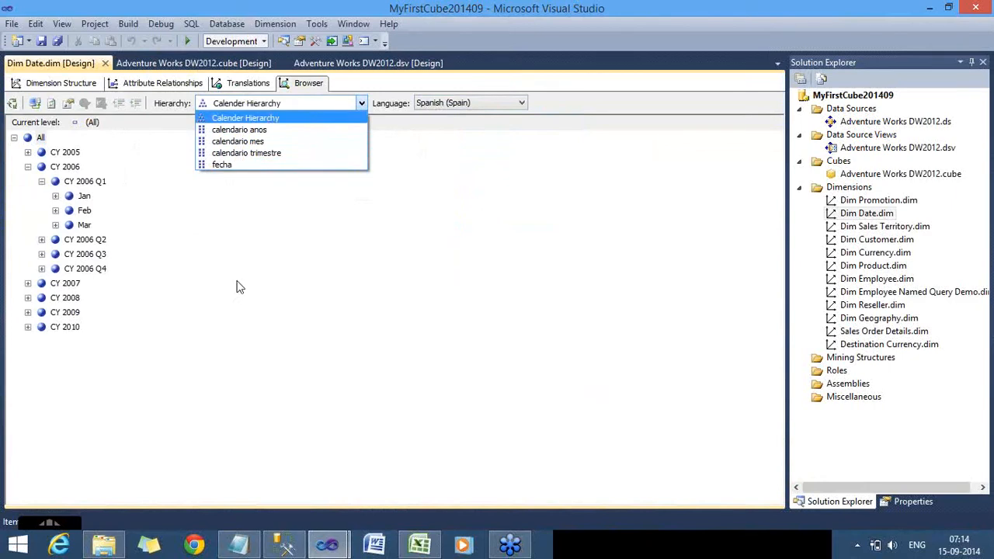
left_click(221, 118)
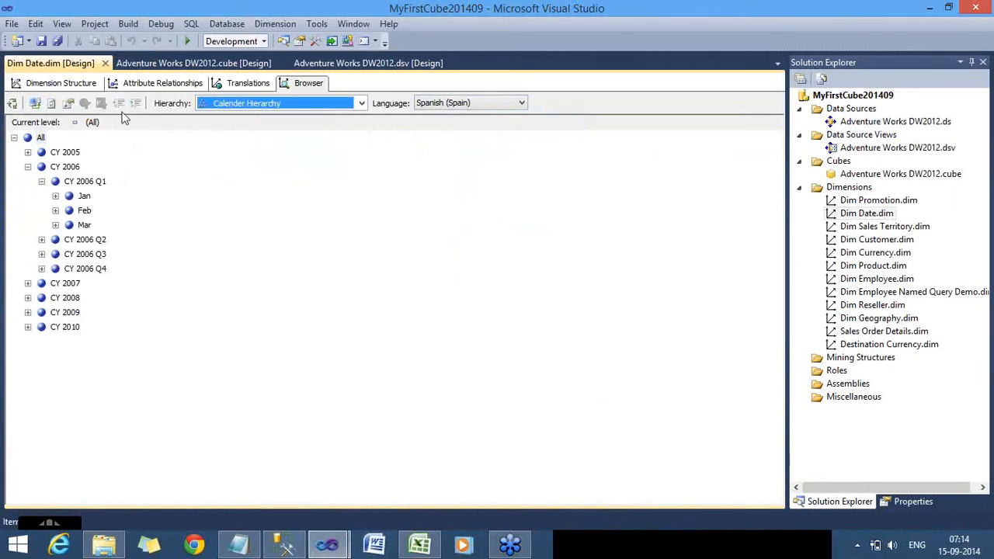
Browse the "calendario mes" hierarchy and expand its All member to list the months.
left_click(362, 104)
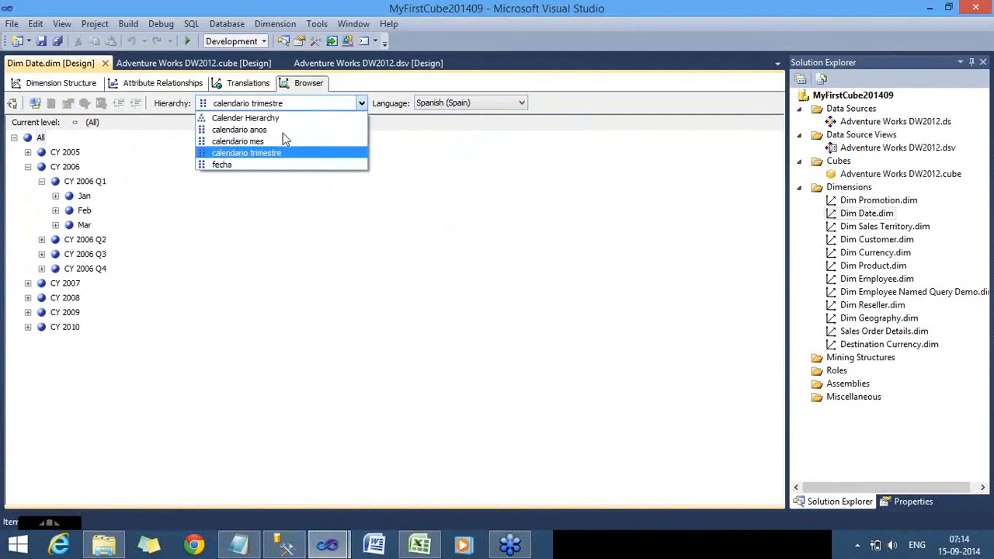
key("Up")
key("Up")
left_click(279, 141)
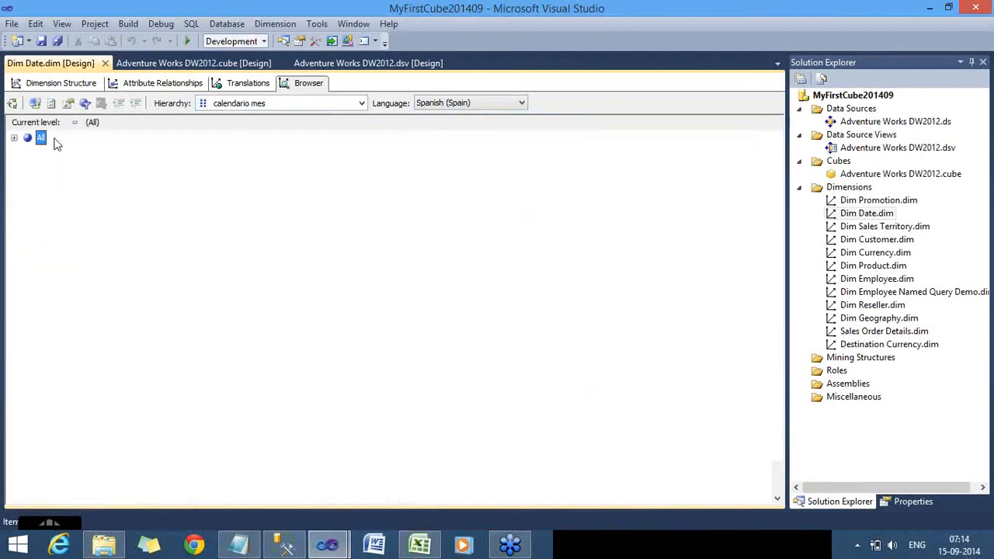
double_click(43, 138)
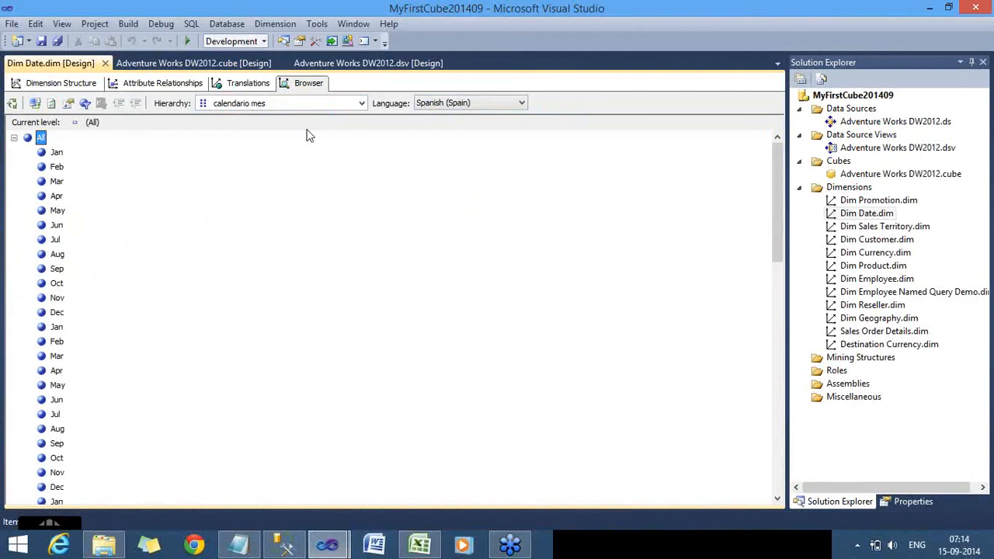
left_click(361, 104)
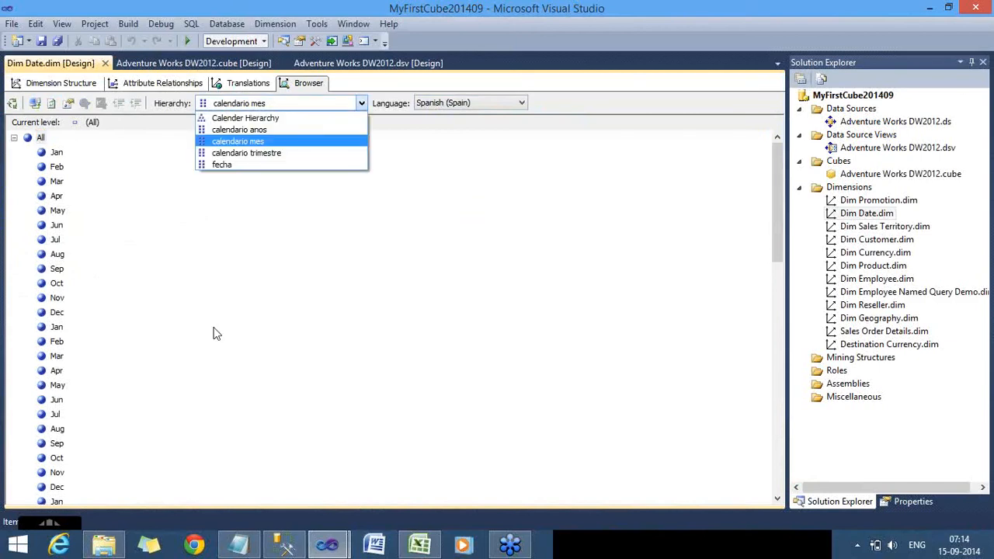
scroll(214, 327, "down", 2)
left_click(184, 292)
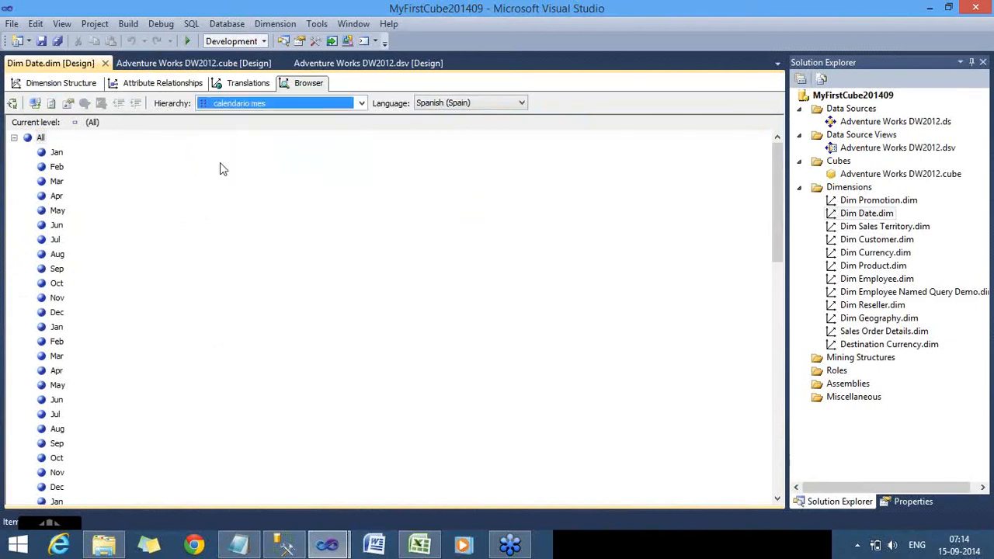
Open the translations of the Adventure Works DW2012 cube and widen the Object Type column.
left_click(248, 83)
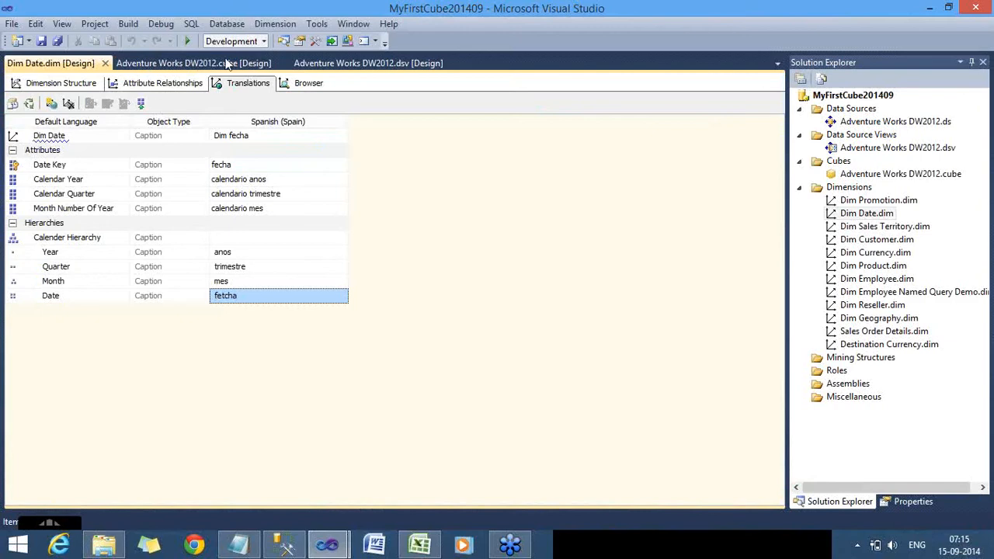
left_click(227, 64)
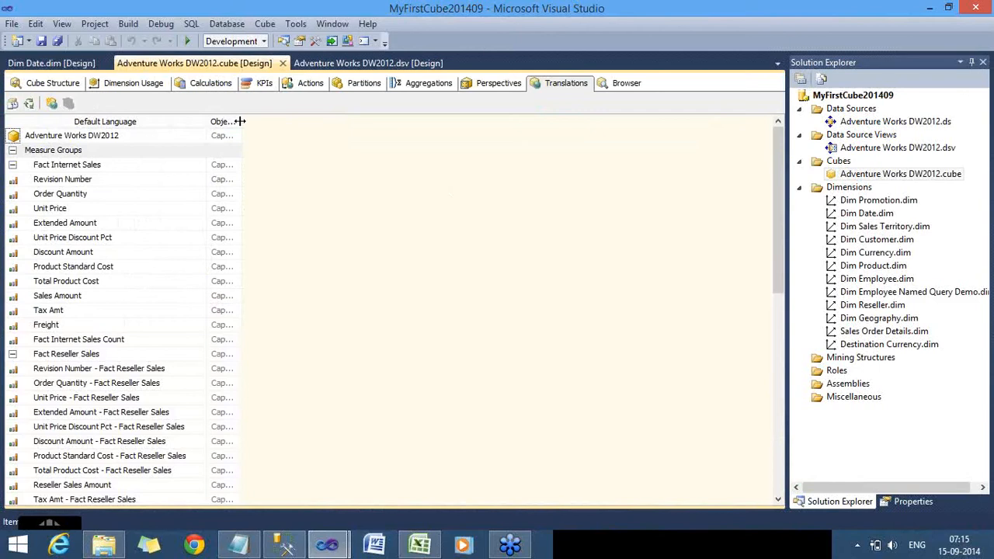
left_click_drag(242, 121, 310, 139)
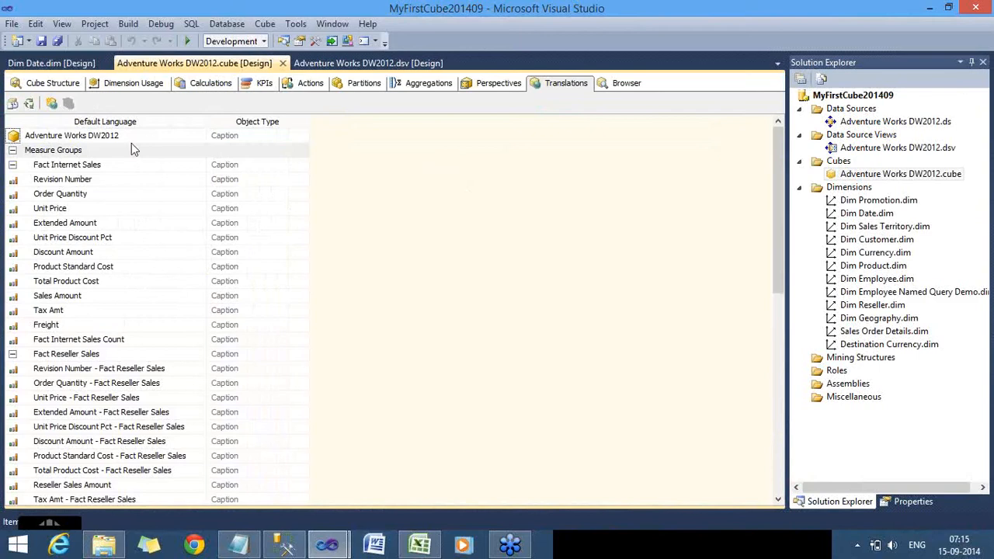
Add a Spanish (Spain) translation to the cube and widen the Default Language and Object Type columns.
left_click(51, 104)
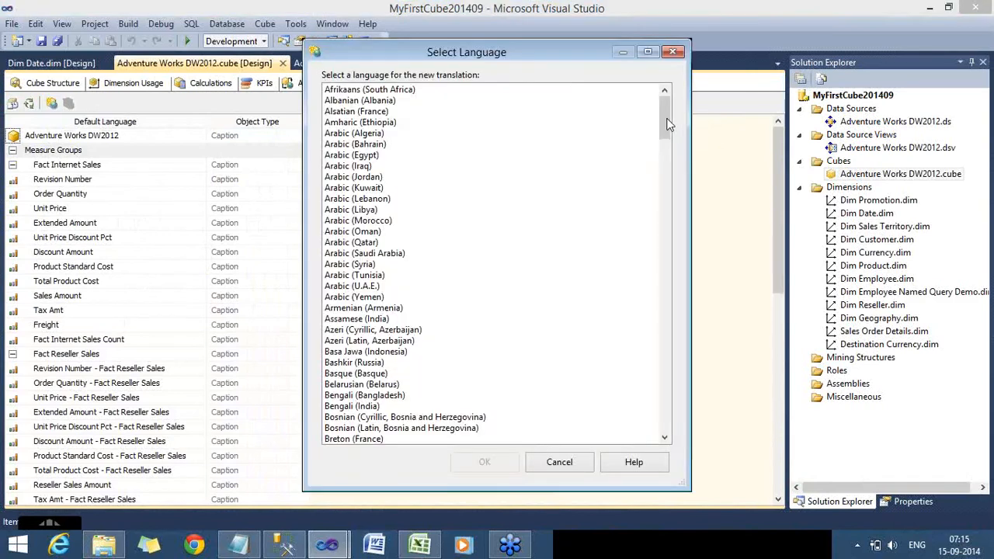
left_click_drag(667, 119, 672, 371)
scroll(419, 320, "down", 2)
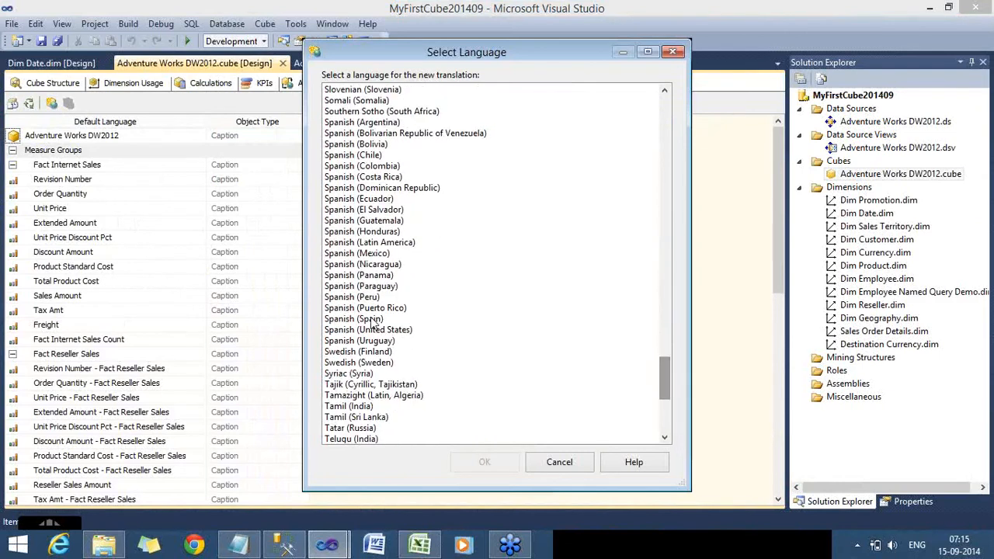
left_click(372, 319)
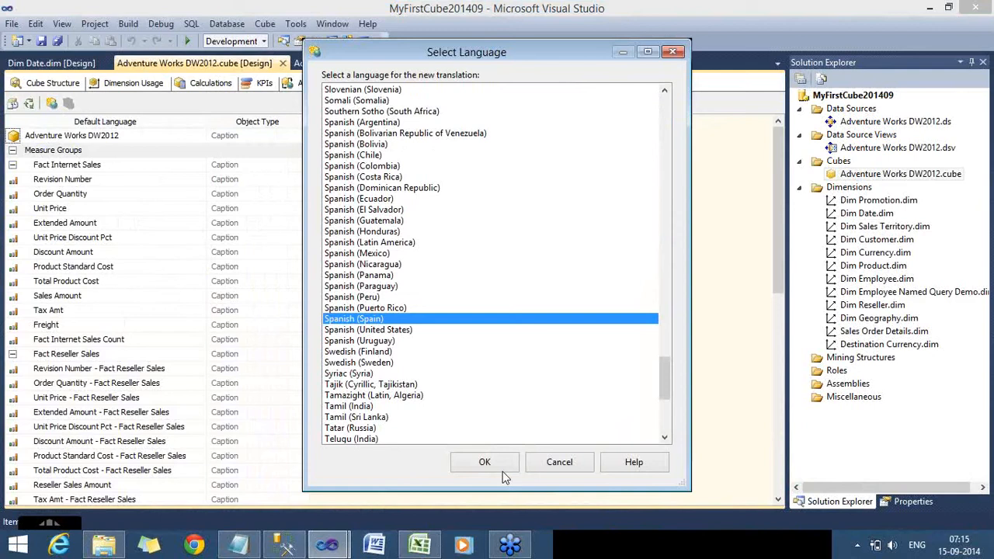
left_click(502, 470)
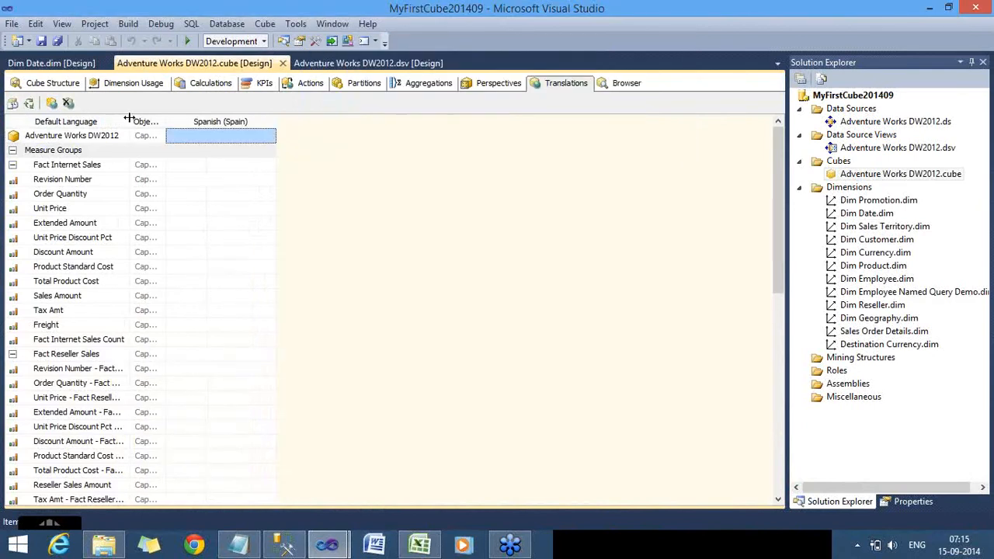
left_click_drag(129, 118, 235, 123)
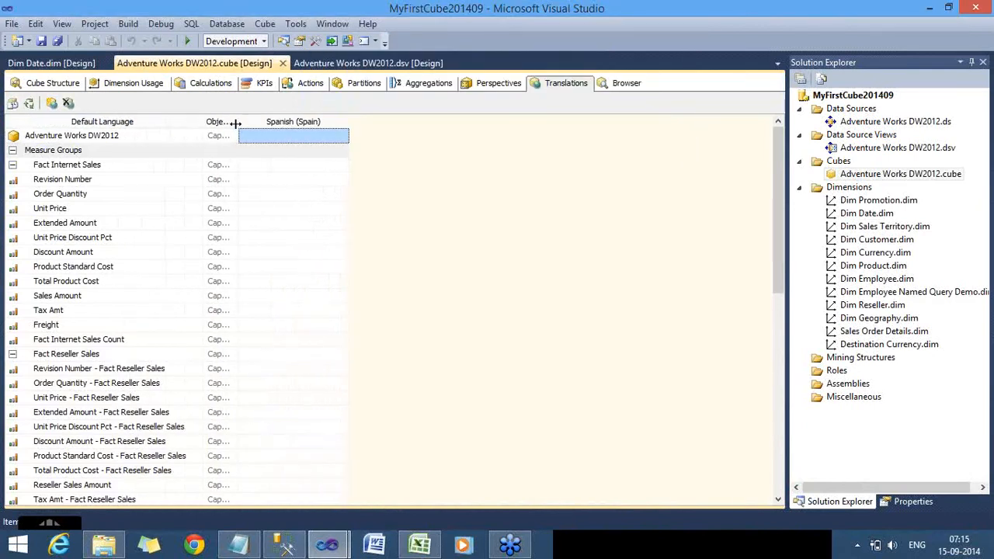
left_click_drag(320, 131, 323, 131)
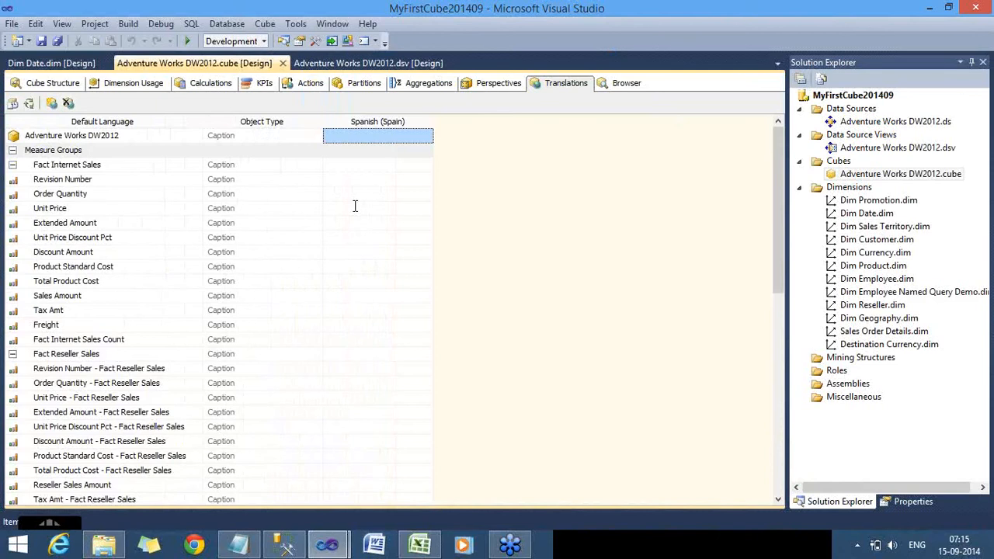
Set the Spanish caption of the Sales Amount measure under Fact Internet Sales to "cantidad Ventas", copied from the Notepad word list.
left_click(355, 206)
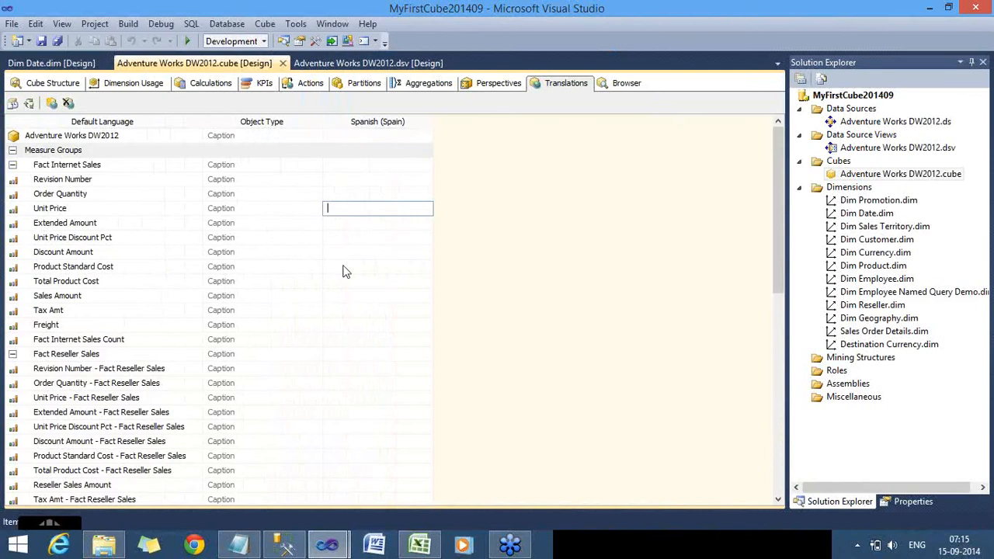
left_click(239, 546)
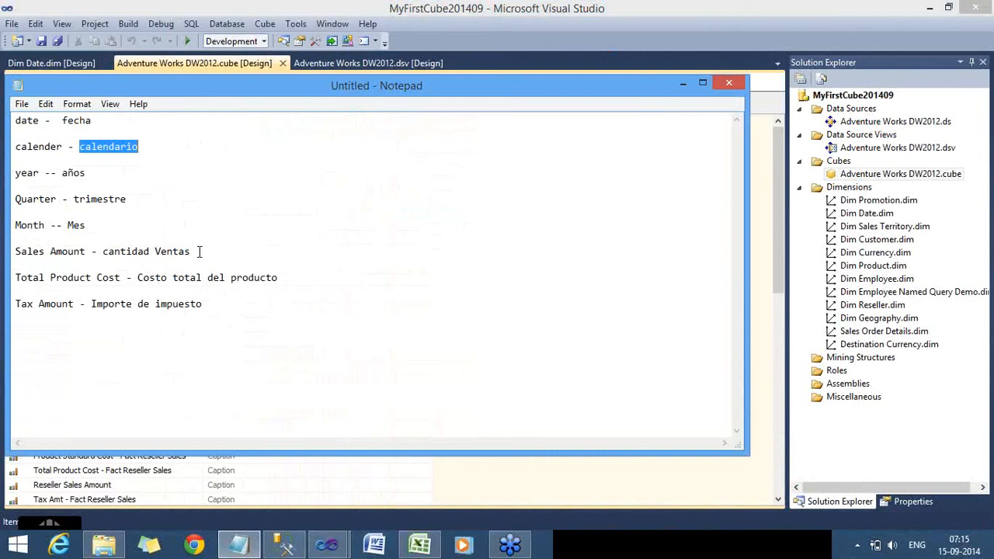
left_click_drag(199, 251, 103, 251)
key("ctrl+c")
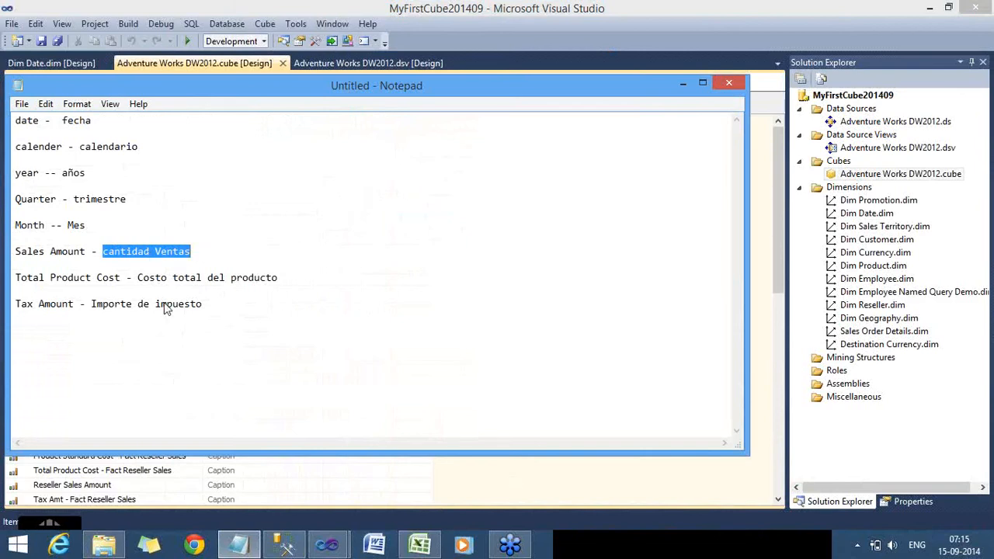
key("alt+Tab")
double_click(364, 296)
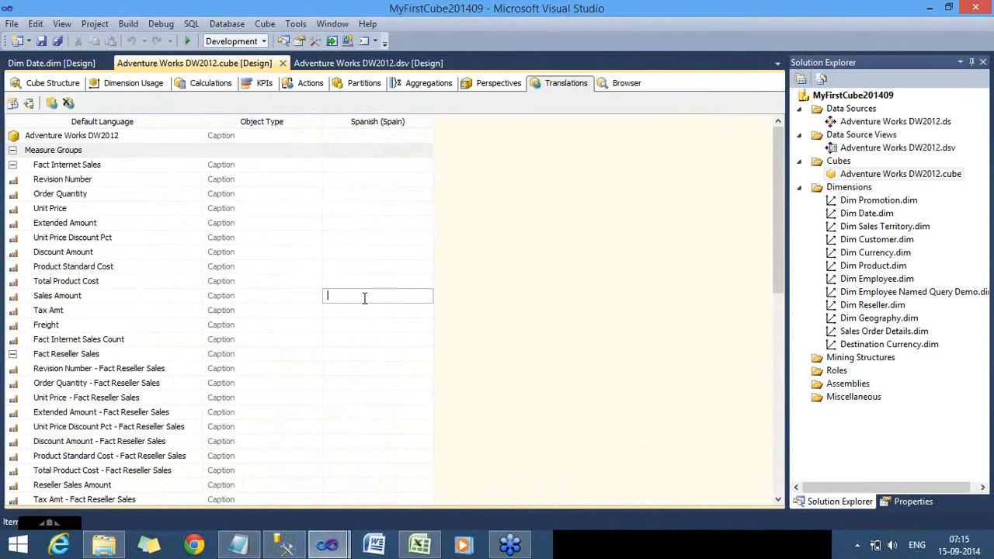
key("ctrl+v")
key("Return")
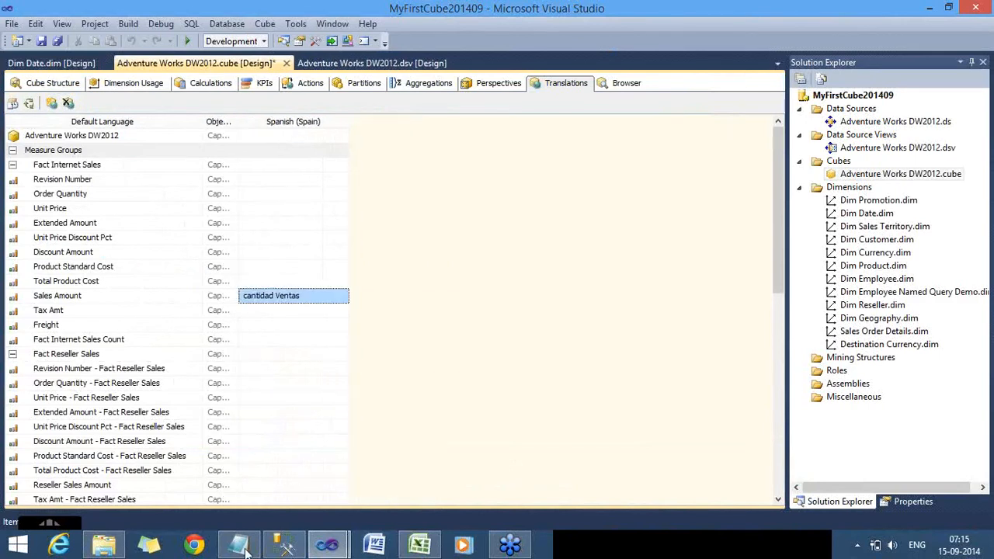
Copy "Costo total del producto" from the Notepad word list into the Spanish caption of Fact Internet Sales' Total Product Cost measure.
key("alt+Tab")
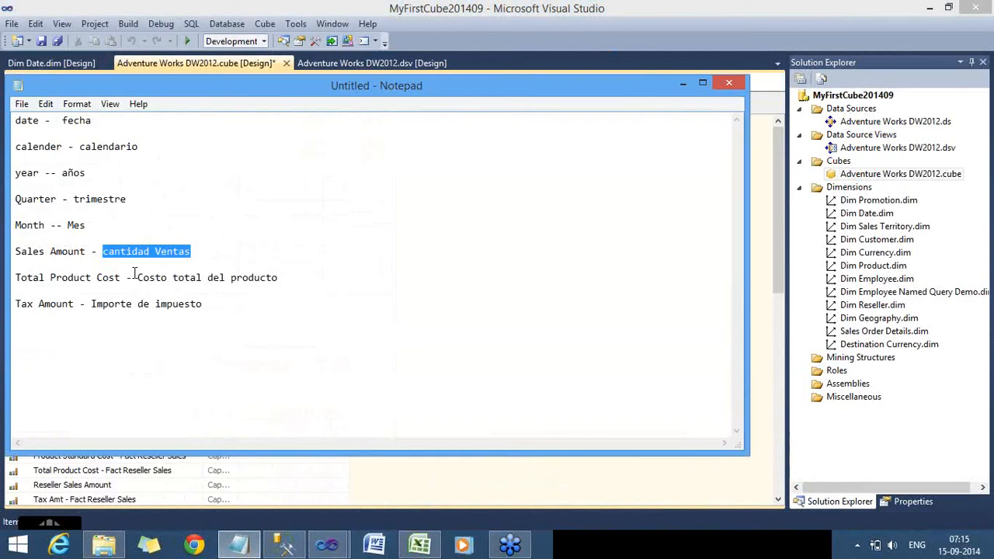
left_click(137, 277)
left_click(203, 303, "shift")
key("shift+Up")
key("shift+Up")
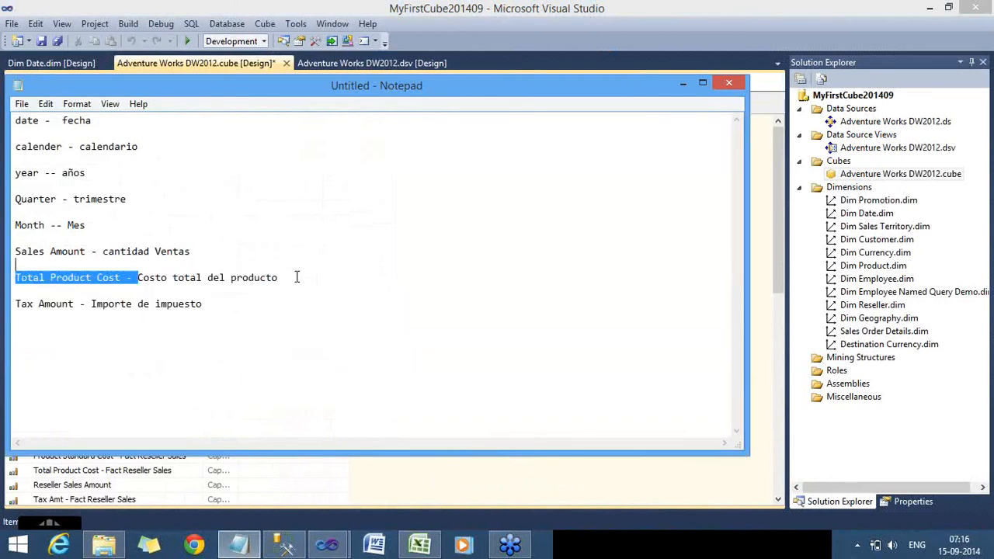
left_click(297, 277, "shift")
key("ctrl+c")
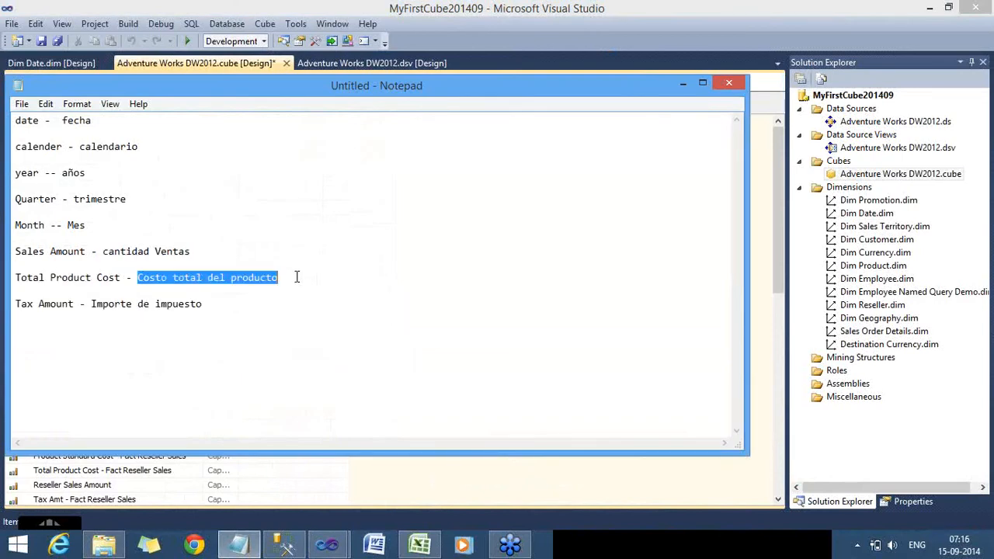
left_click(546, 459)
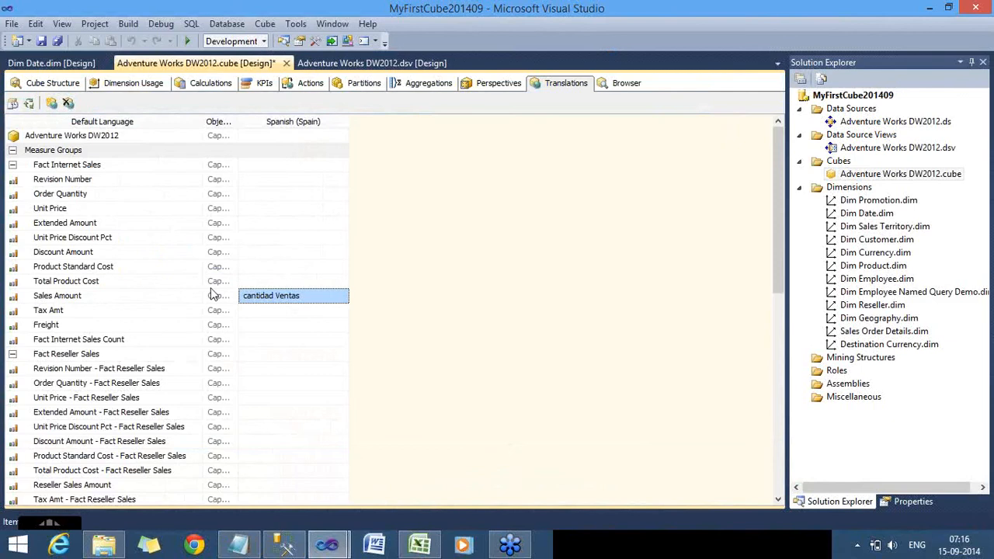
left_click(264, 278)
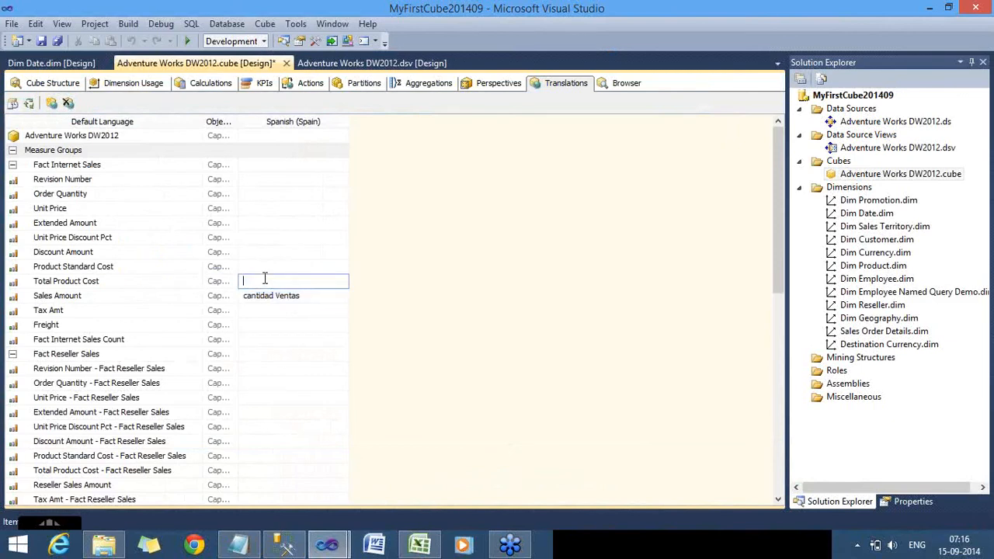
key("ctrl+v")
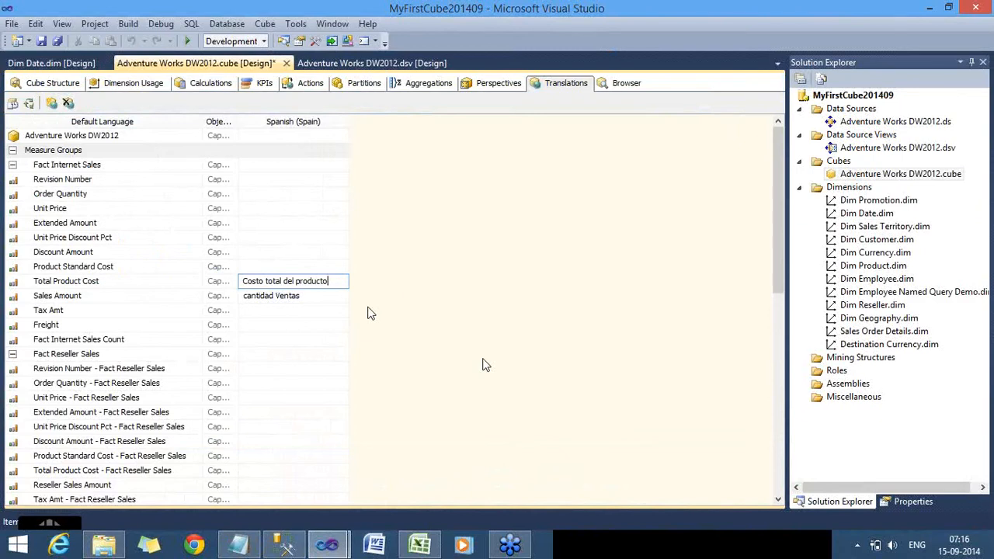
Commit the Spanish caption of Total Product Cost and save the Adventure Works DW2012 cube.
left_click(308, 324)
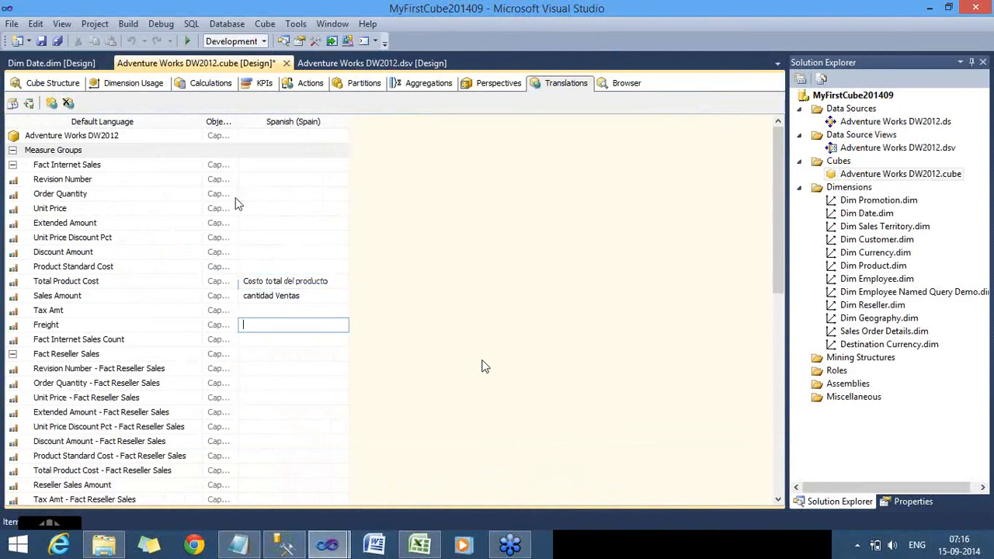
left_click(299, 183)
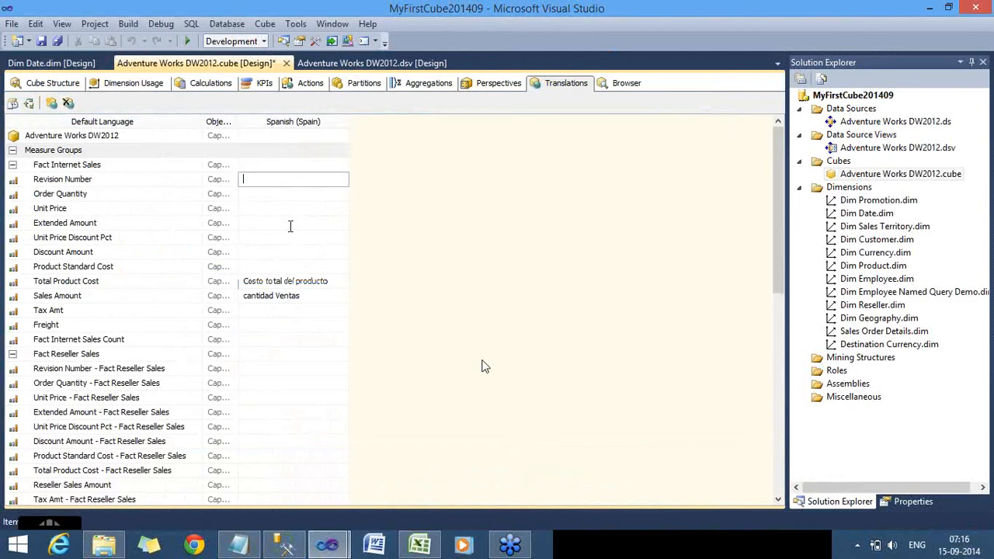
left_click(290, 224)
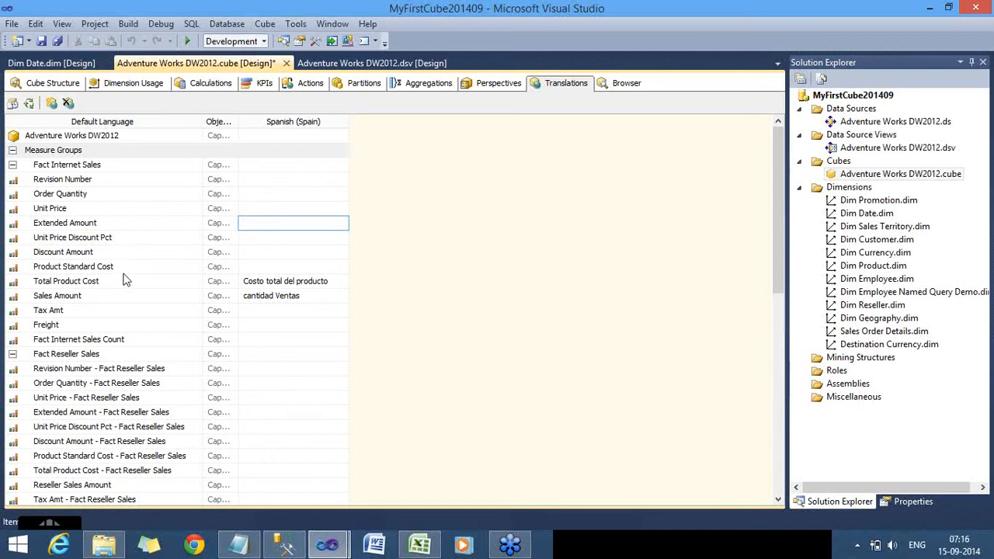
left_click(42, 40)
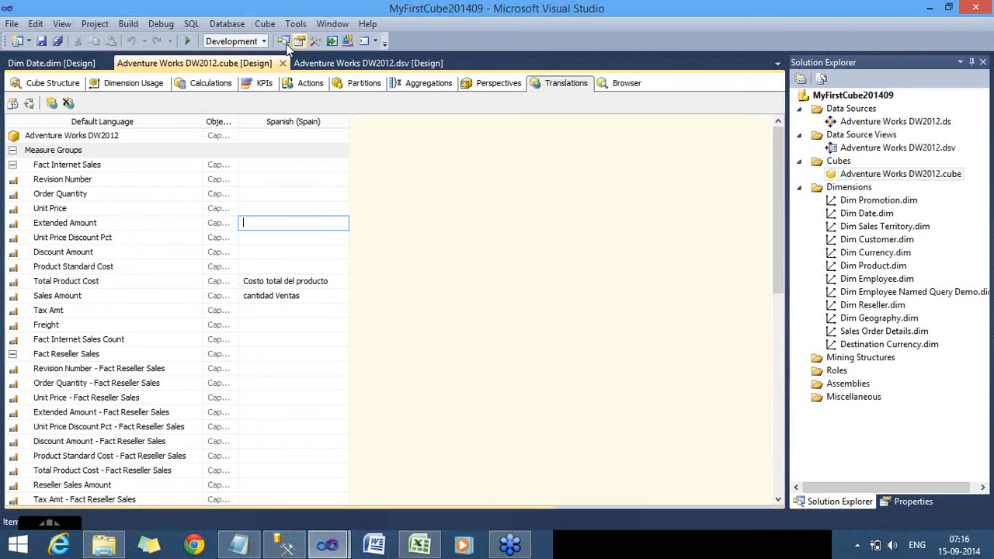
Deploy and fully process the MyFirstCube201409 database, and close the processing dialogs and the deployment progress page.
left_click(285, 44)
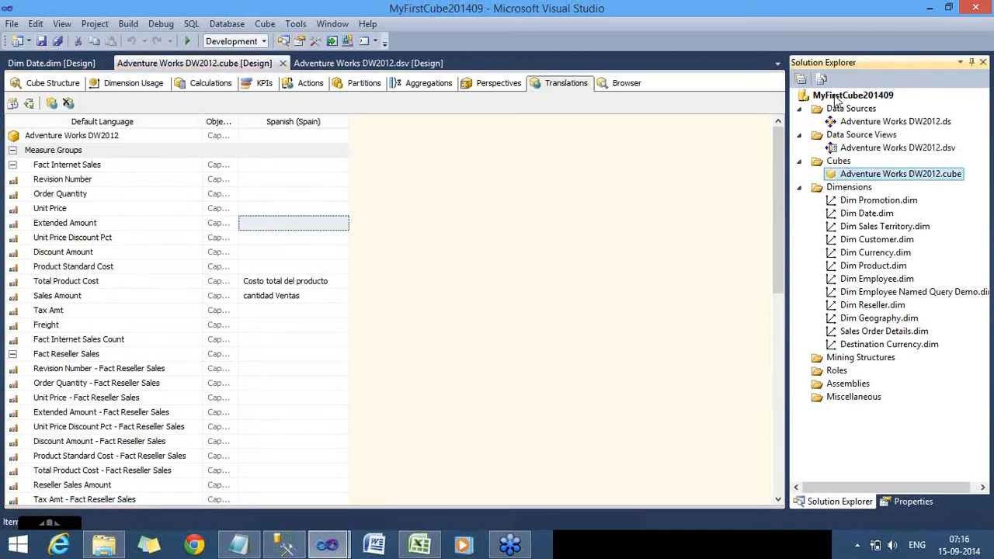
right_click(837, 96)
left_click(717, 158)
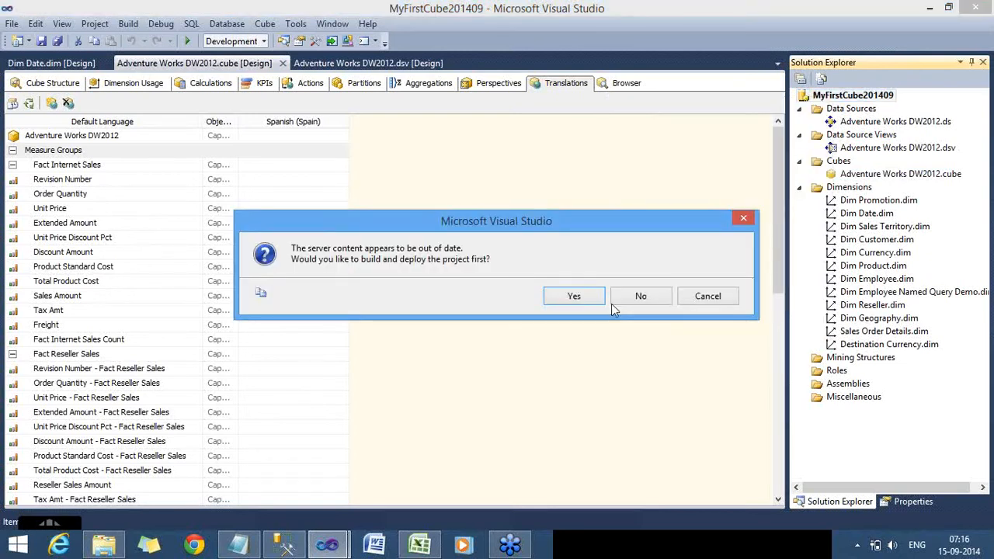
left_click(588, 296)
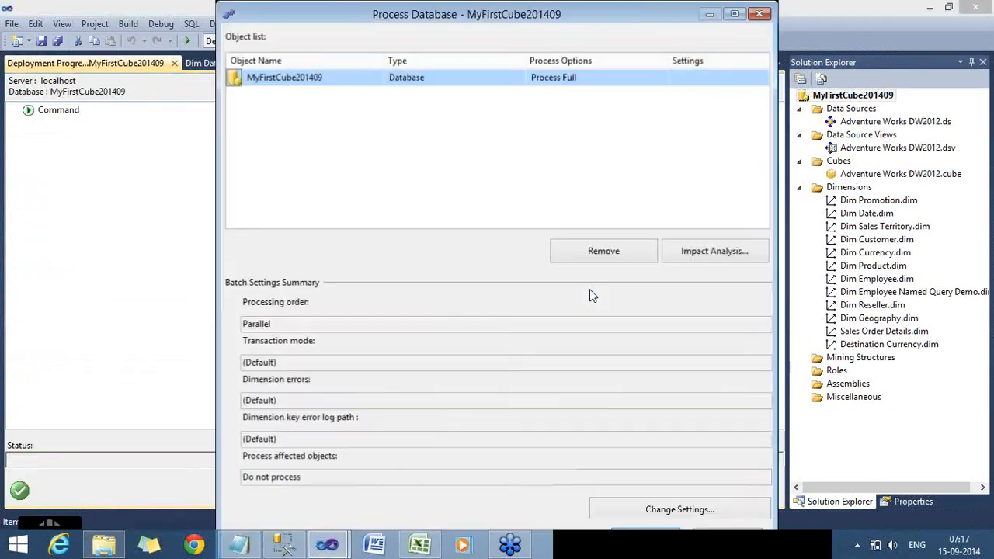
left_click(736, 13)
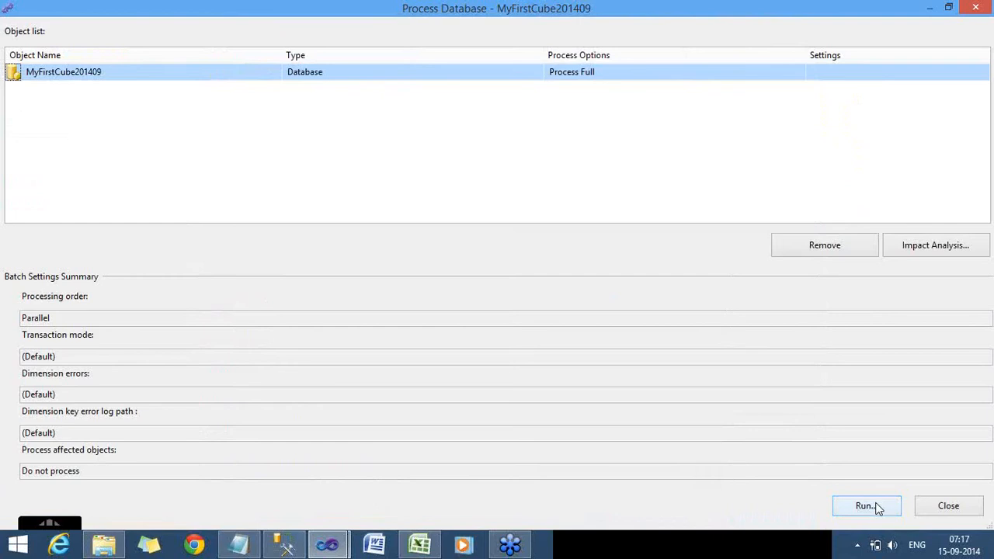
left_click(876, 507)
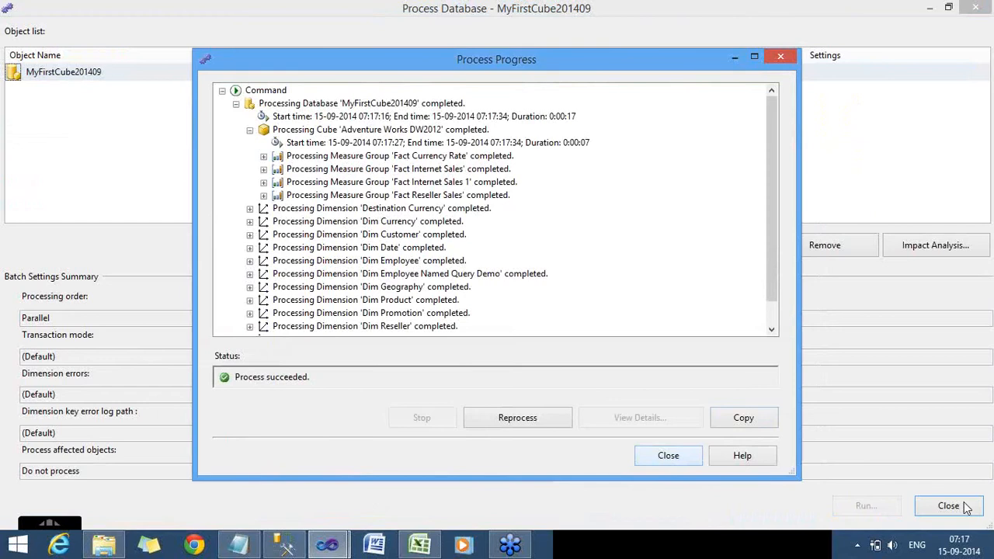
left_click(667, 455)
key("Escape")
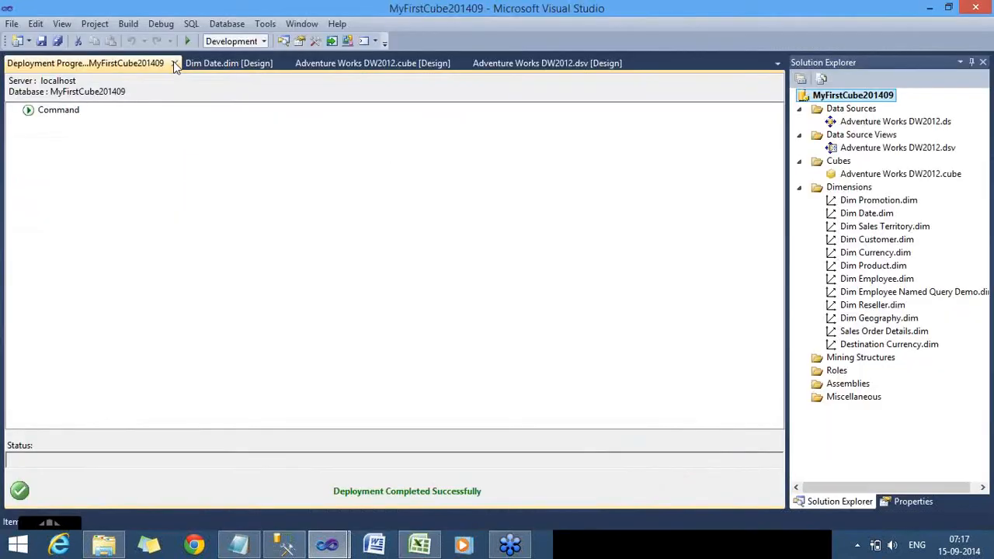
left_click(175, 63)
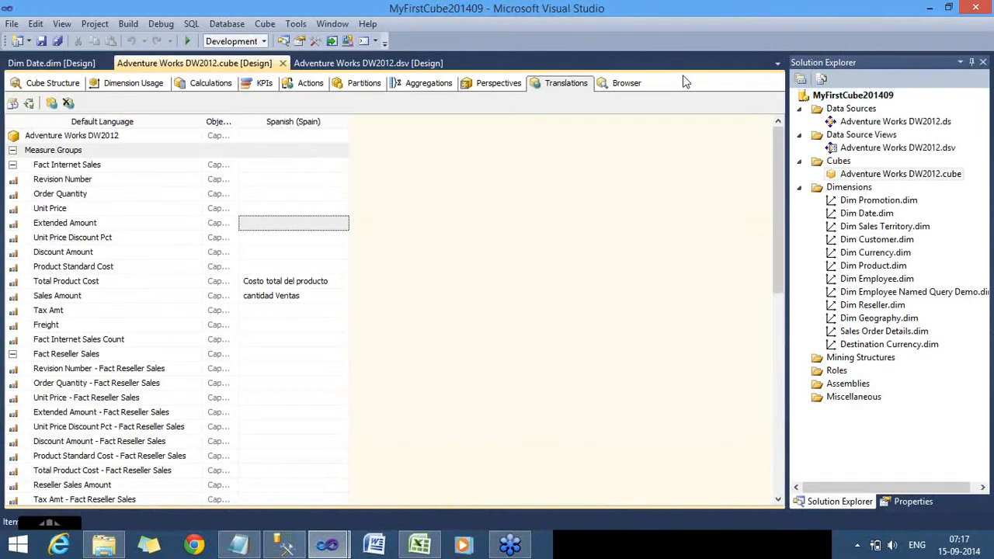
Open the cube browser, reconnect to the reprocessed cube and set the browsing language to Spanish (Spain).
left_click(625, 85)
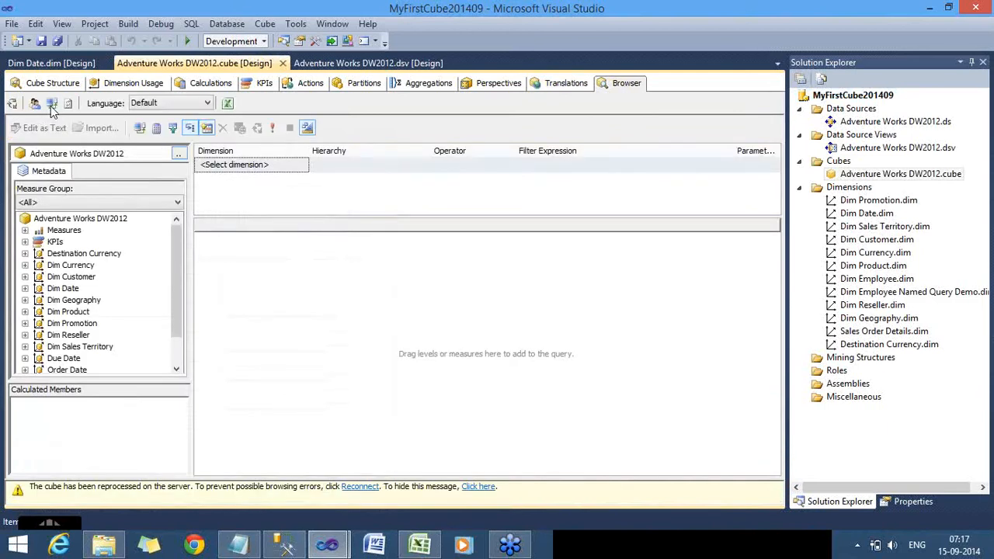
left_click(51, 106)
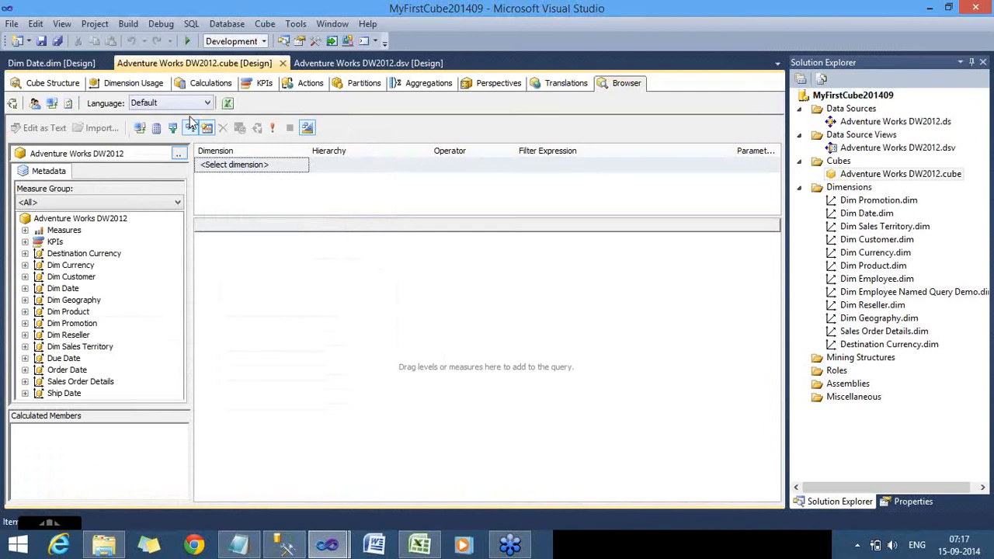
left_click(206, 102)
left_click(334, 247)
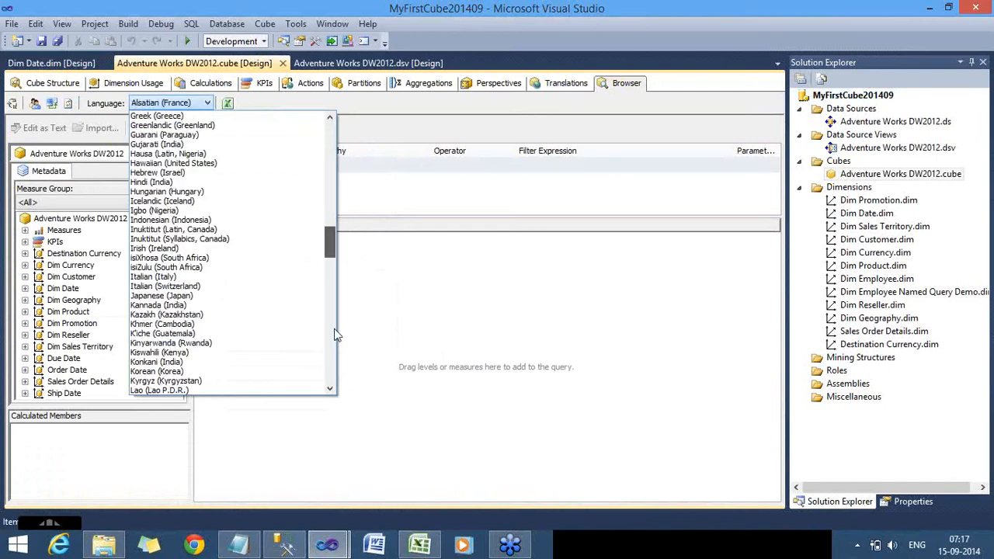
left_click(335, 333)
scroll(208, 372, "down", 4)
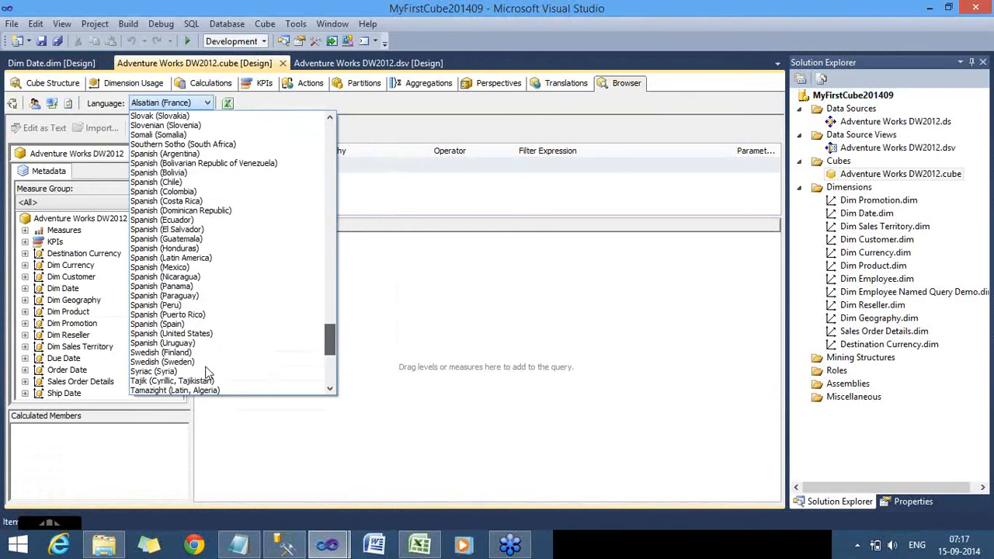
left_click(201, 324)
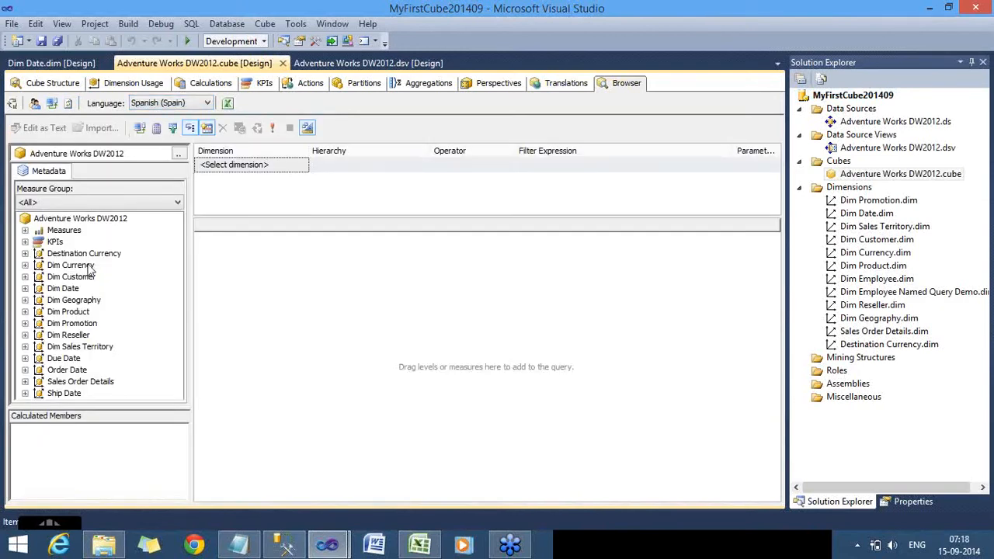
Expand the Fact Internet Sales measures and check the Spanish captions of Sales Amount and Total Product Cost.
left_click(25, 231)
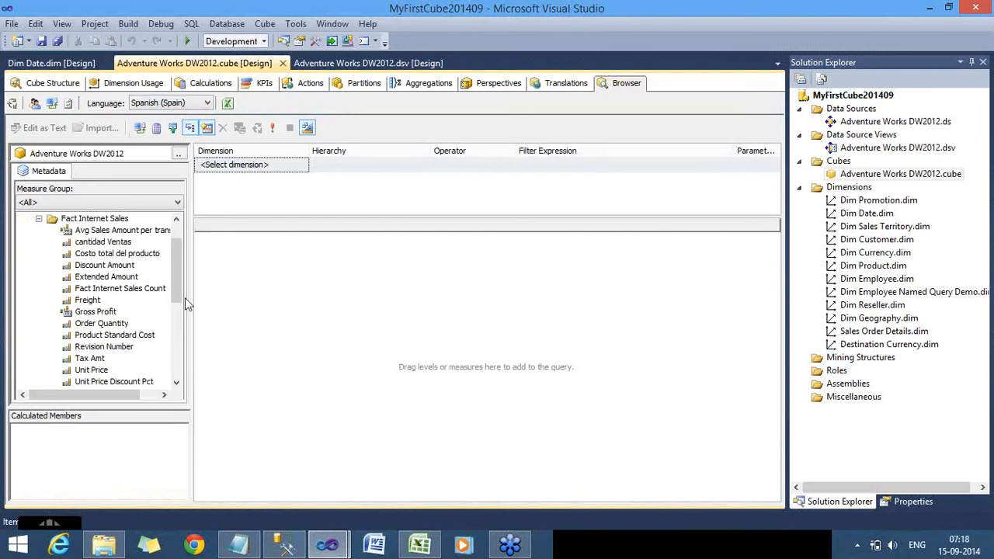
left_click(111, 247)
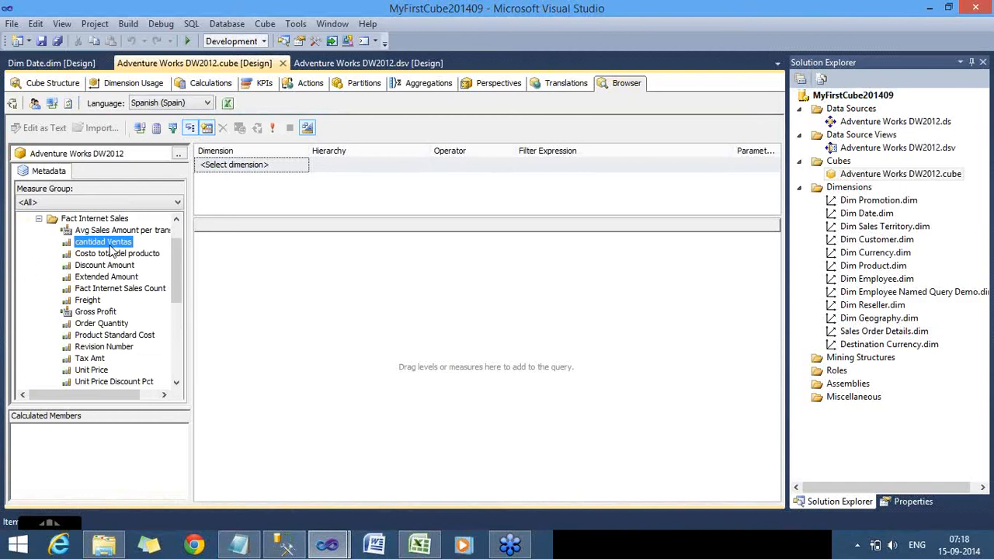
left_click(118, 254)
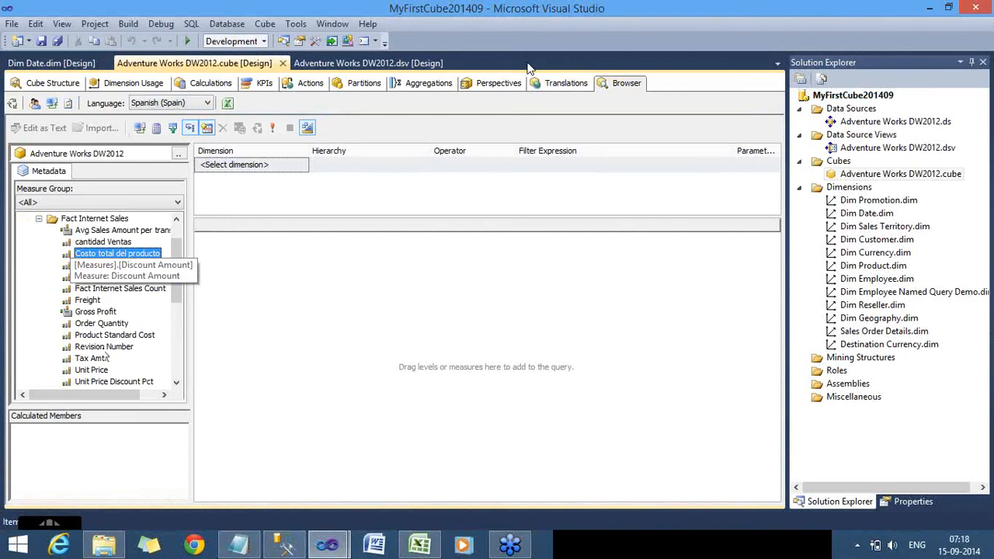
Return to the cube's translations and switch to the AdventureWorksDW2012Multidimensional-EE project window.
left_click(565, 85)
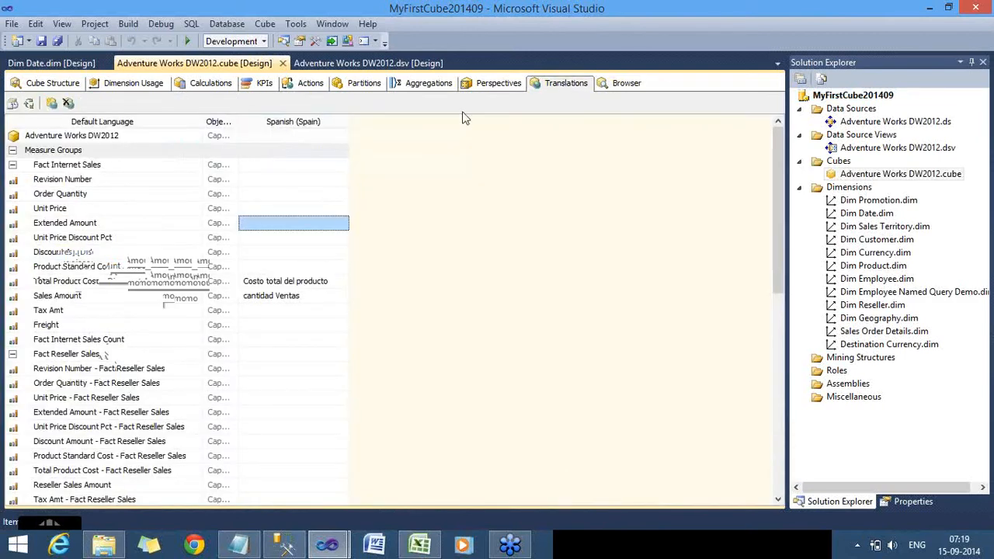
left_click(315, 266)
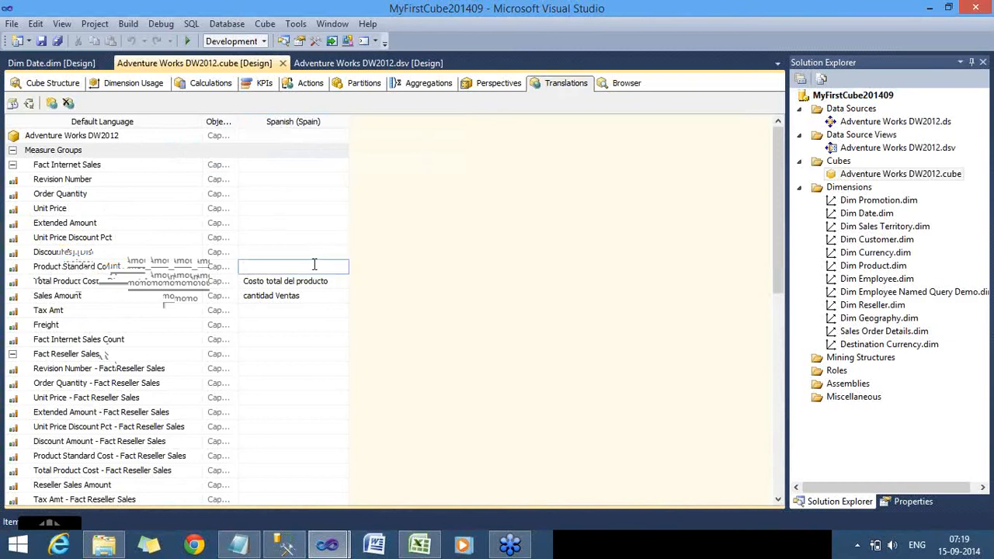
left_click(330, 549)
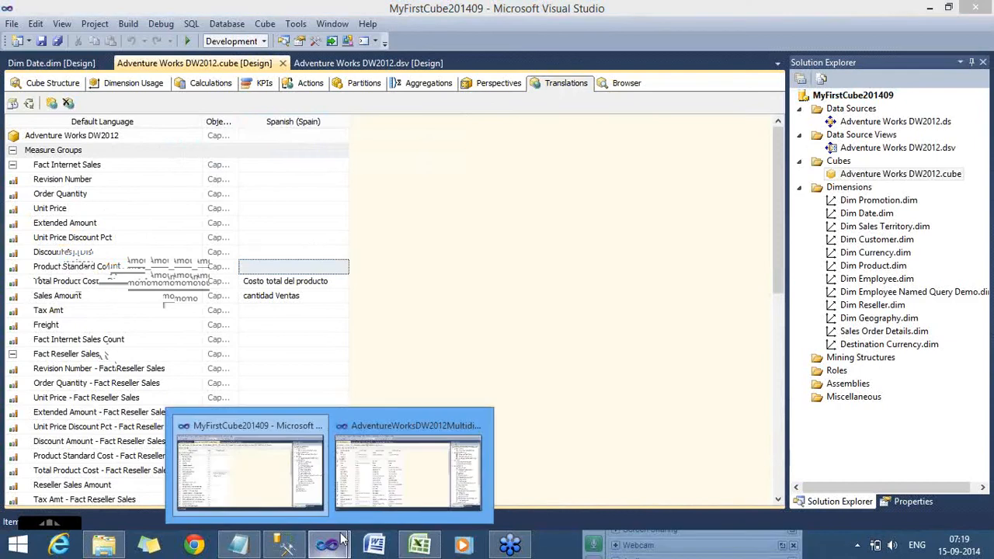
left_click(431, 479)
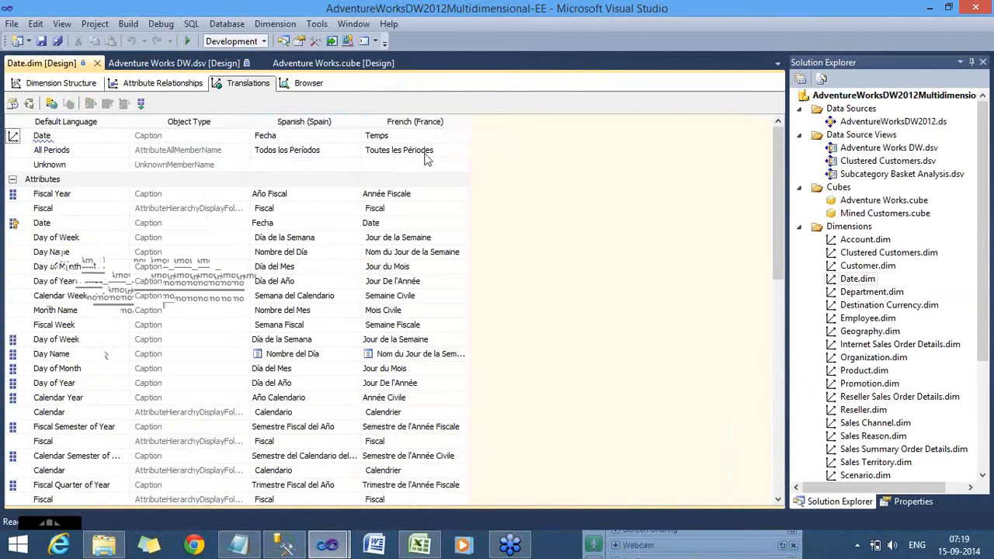
Examine the Spanish (Spain) and French (France) translations of the Date dimension, its attributes and its hierarchies.
left_click(350, 155)
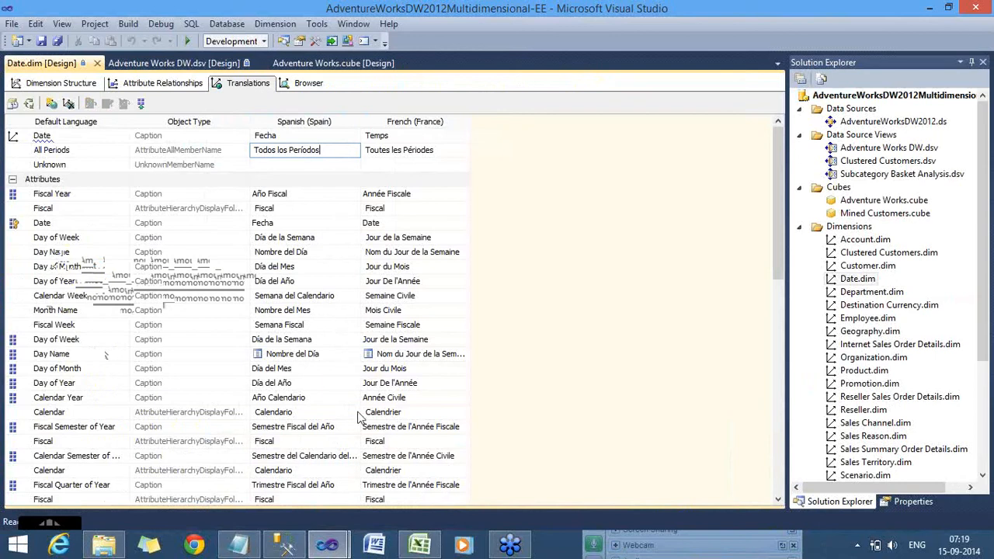
left_click(353, 357)
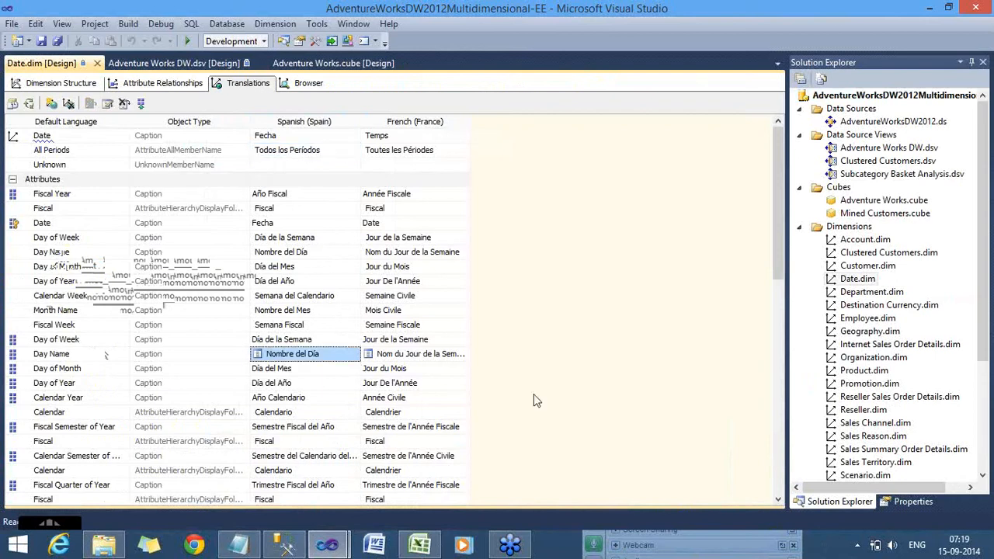
key("Down")
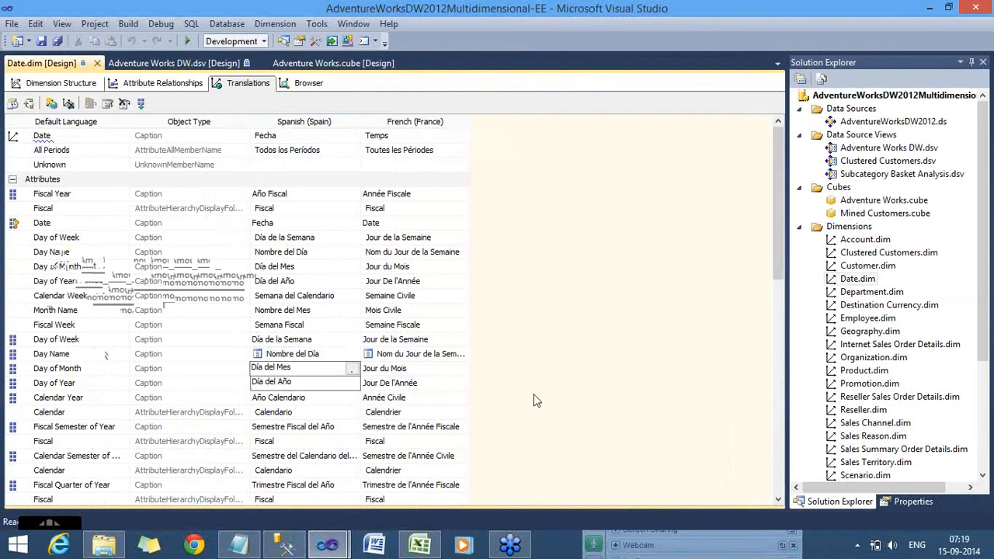
key("Down")
key("Down")
key("Down")
key("Down")
key("Down")
key("Down")
key("Down")
key("Down")
key("Down")
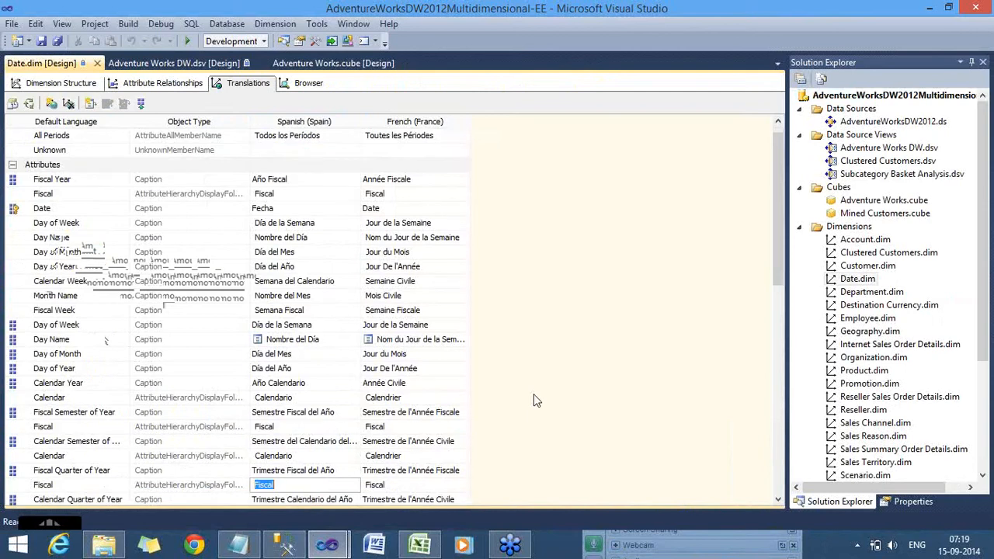
key("Down")
key("Down")
key("Down")
key("Down")
key("Down")
key("Down")
key("Down")
key("Down")
key("Down")
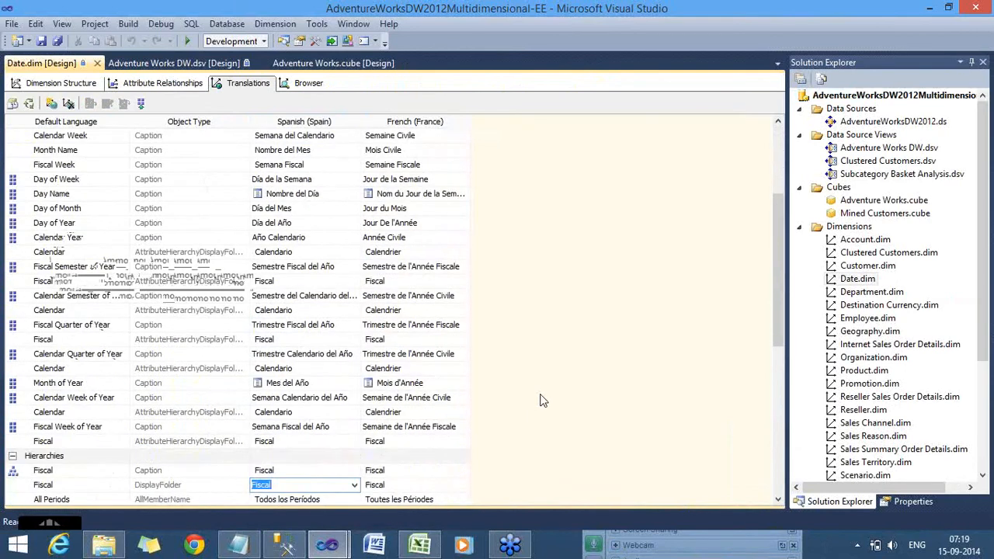
key("Escape")
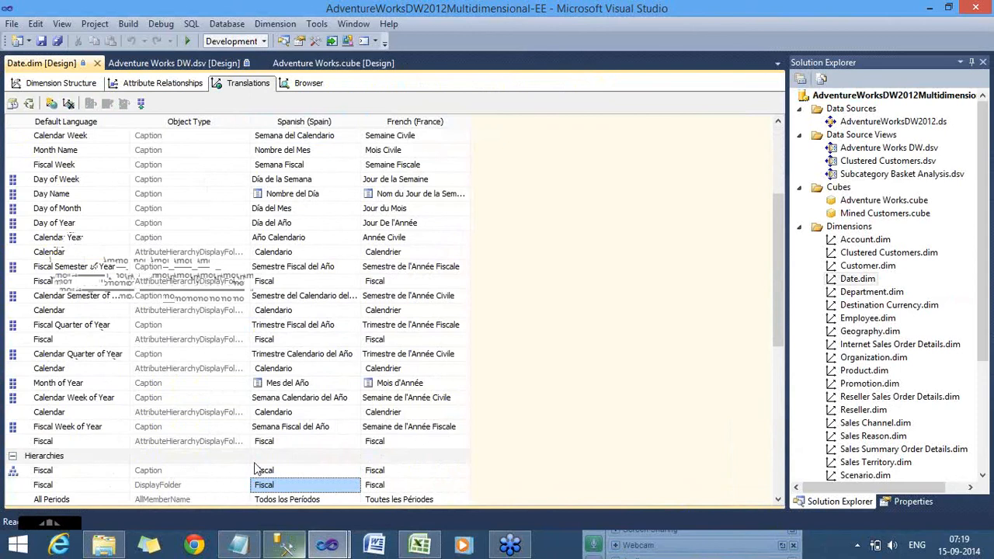
Switch to SQL Server Management Studio and set the Adventure Works cube browser's language to Spanish (Spain).
key("alt+Tab")
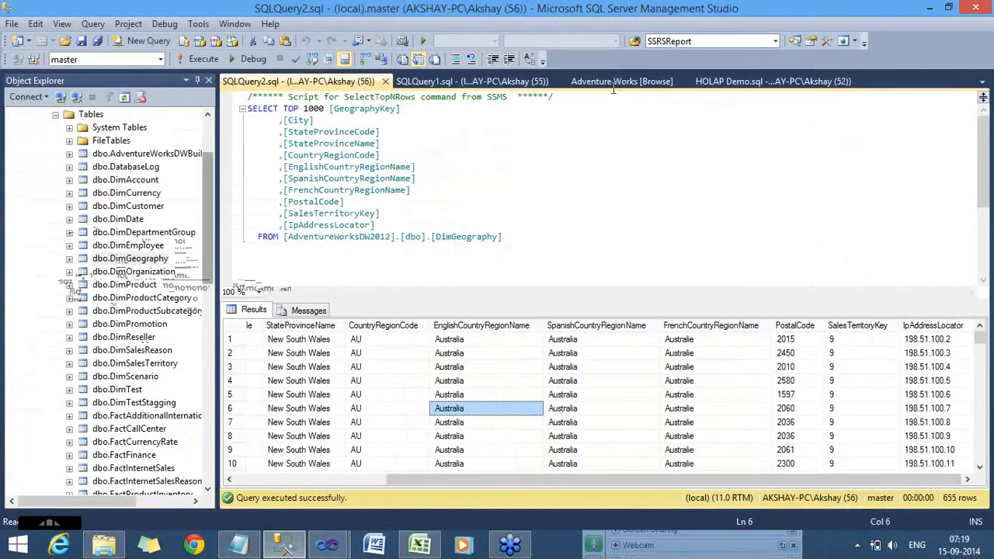
left_click(617, 82)
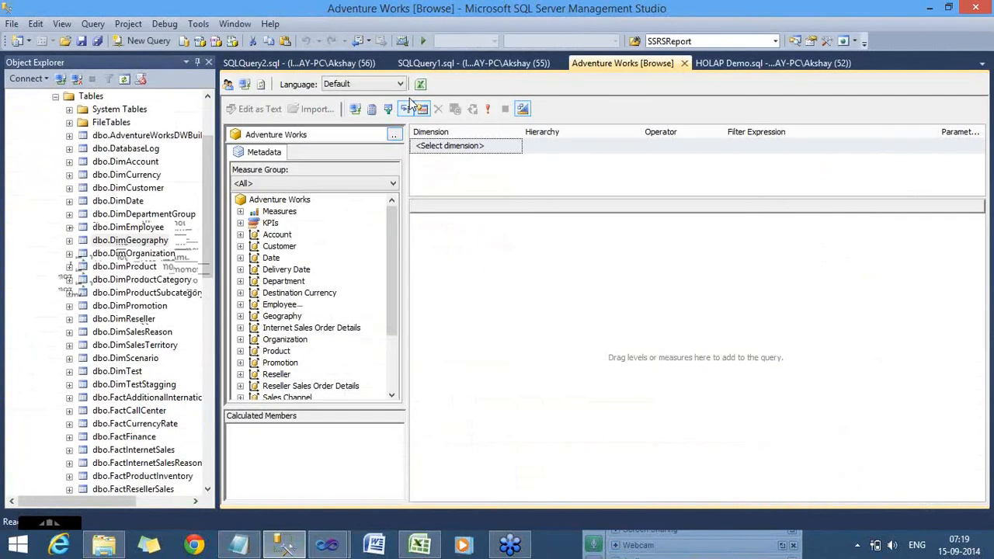
left_click(400, 84)
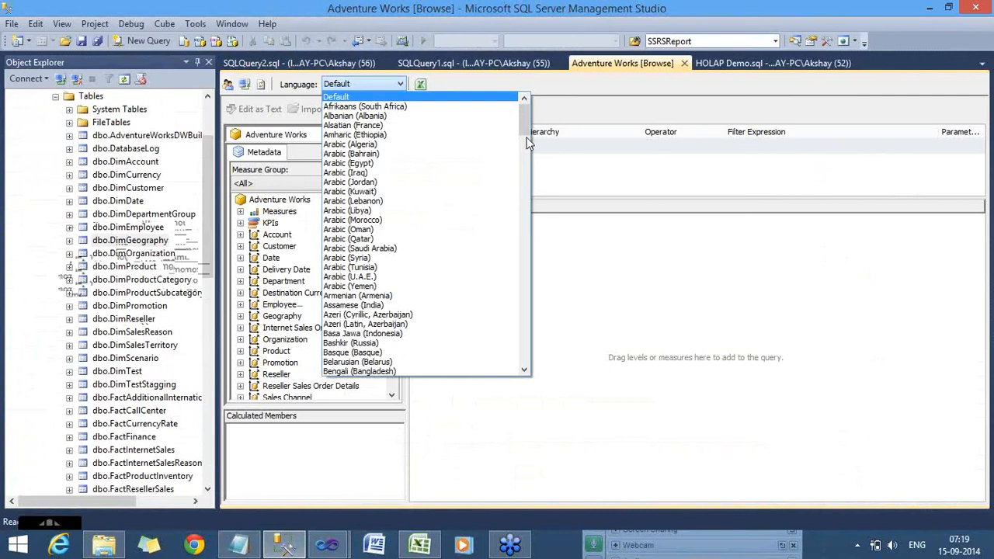
left_click_drag(525, 119, 526, 264)
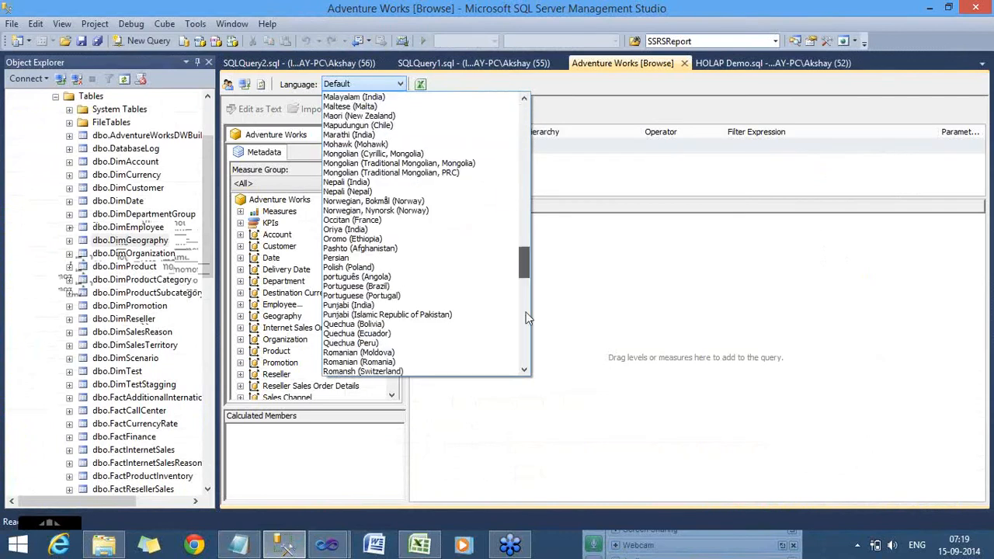
left_click(525, 317)
left_click_drag(523, 311, 525, 327)
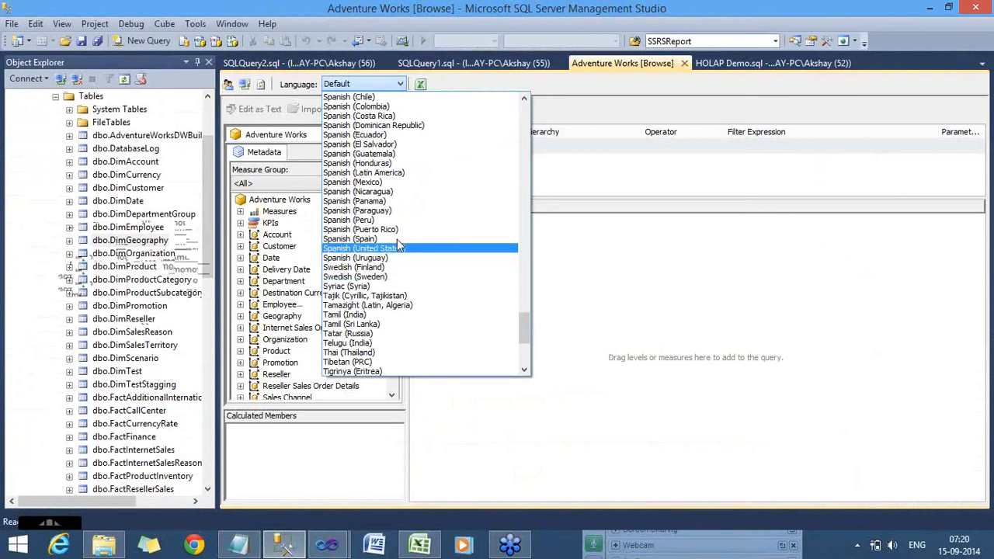
left_click(397, 239)
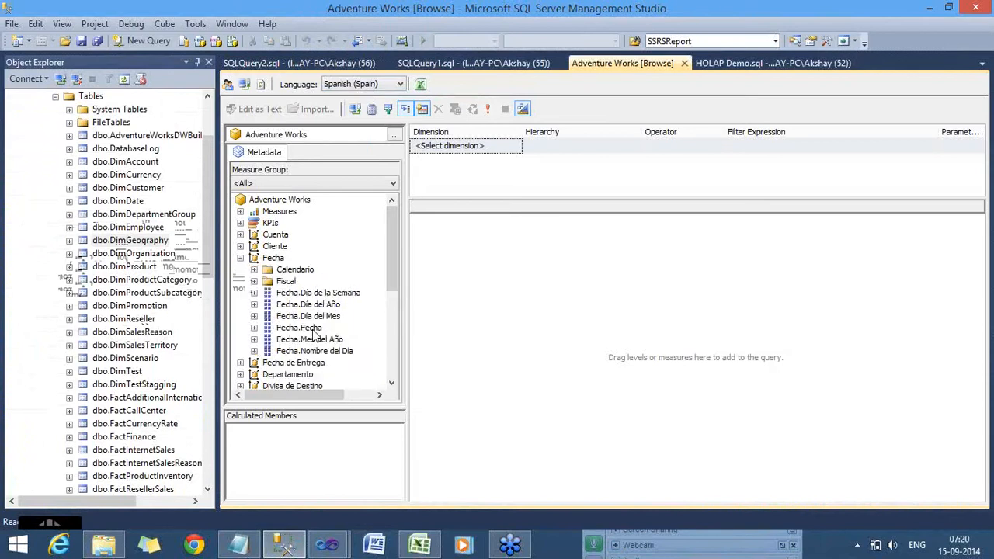
Collapse the Fecha dimension, expand the Clientes del Internet measures and add Cuenta de Clientes to the browser query.
left_click(241, 258)
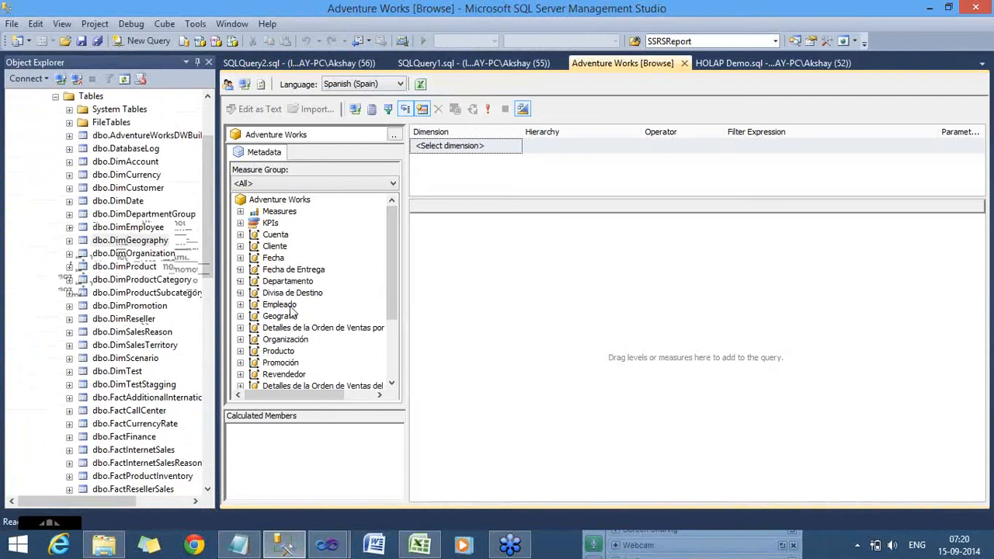
left_click(240, 212)
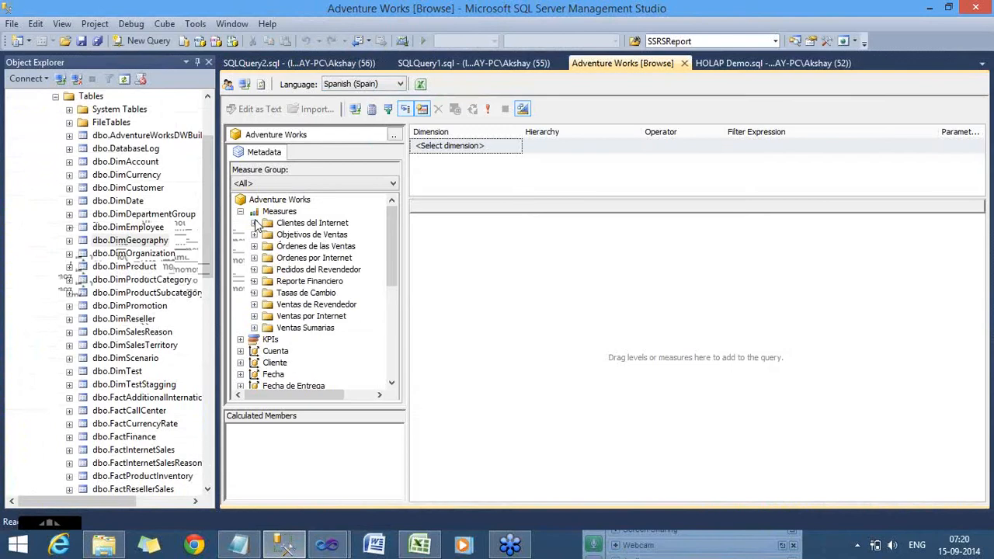
left_click(254, 223)
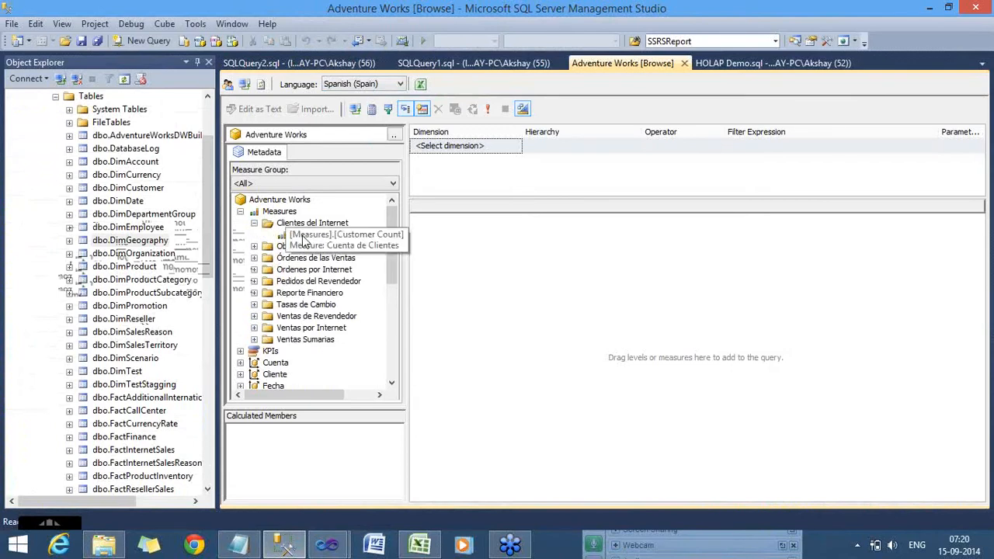
left_click(302, 236)
left_click_drag(302, 239, 529, 292)
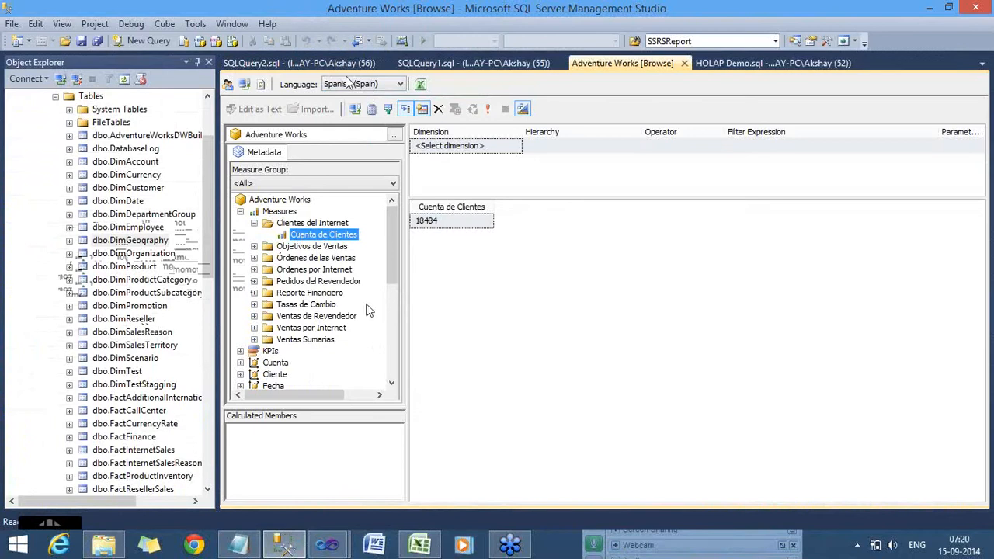
Switch to the MyFirstCube201409 project in Visual Studio and open the structure of the Dim Date dimension.
left_click(332, 546)
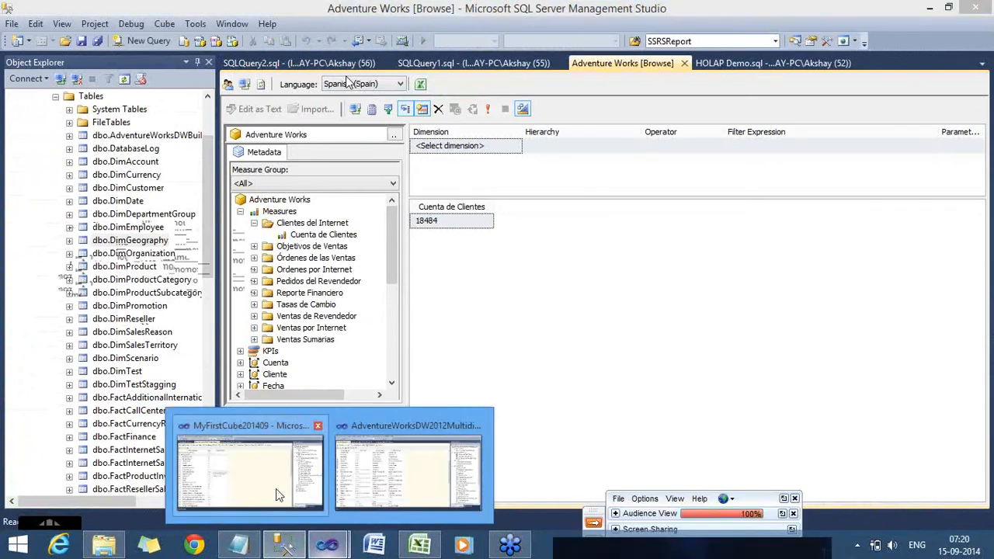
left_click(278, 495)
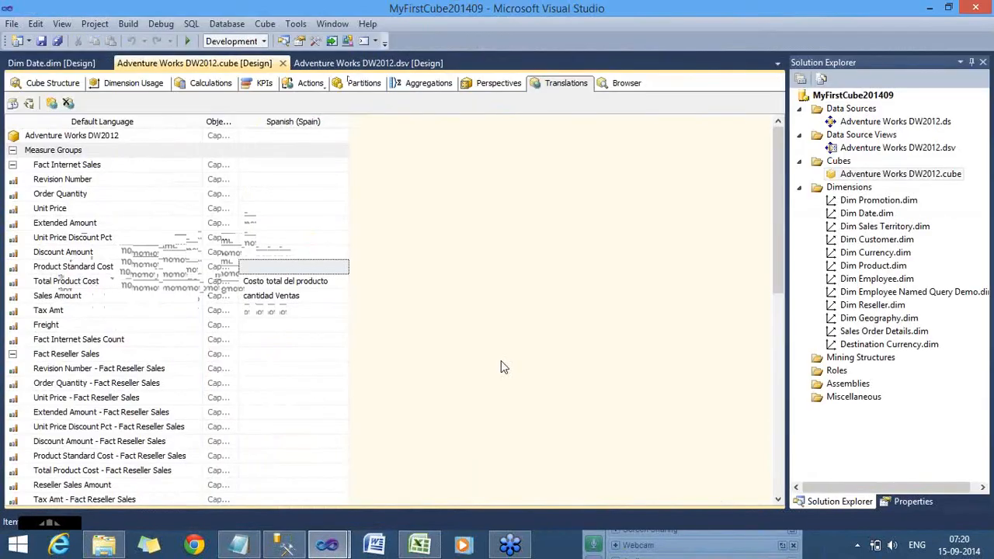
left_click(501, 361)
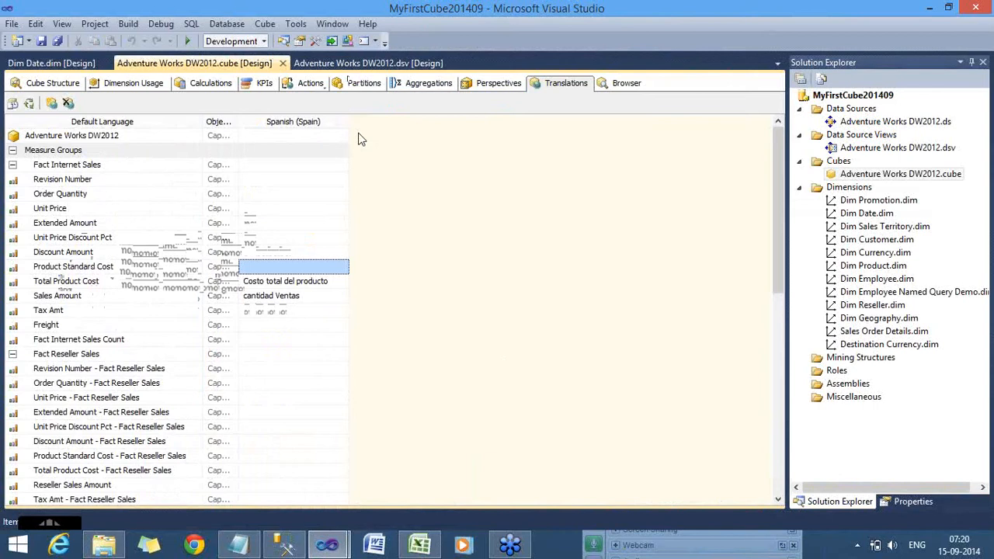
left_click(64, 65)
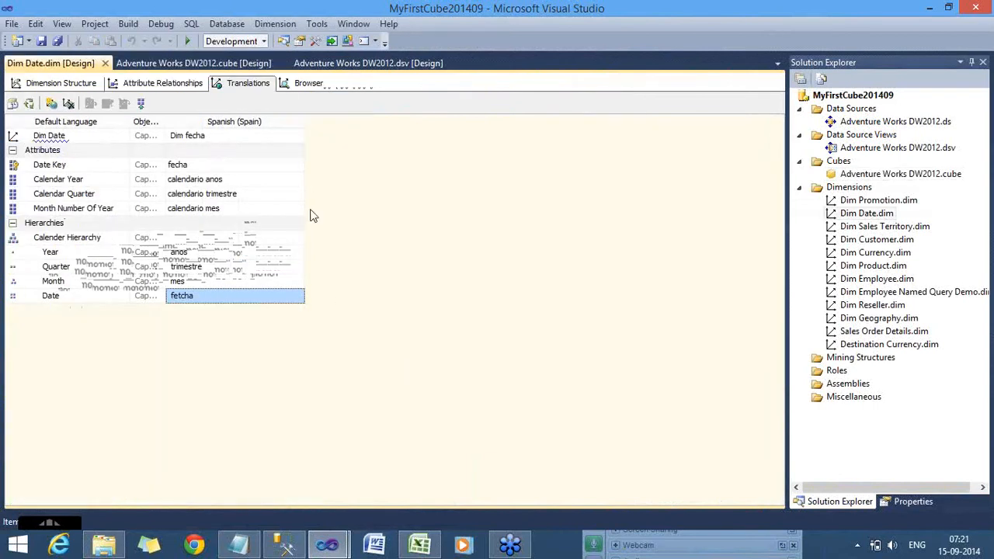
left_click(66, 84)
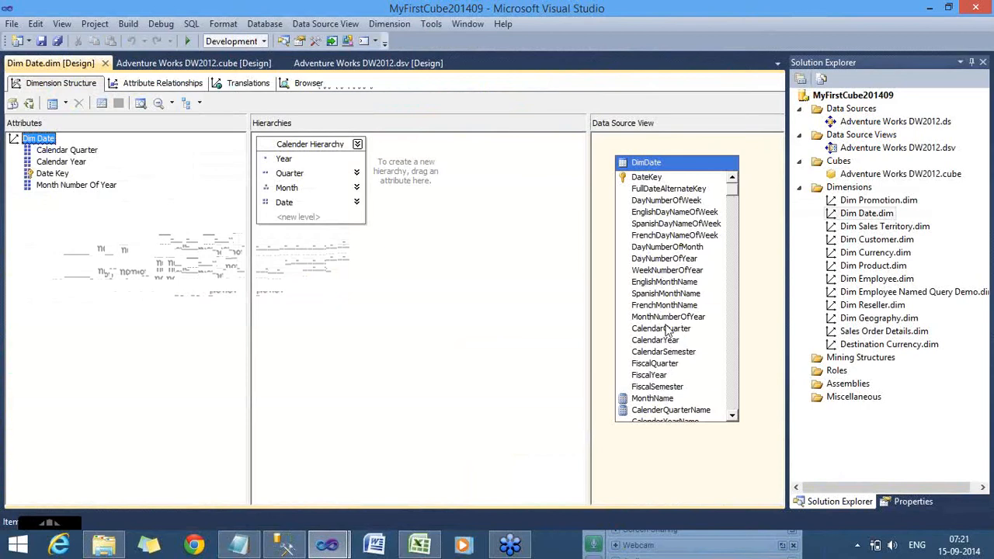
Add the EnglishMonthName and EnglishDayNameOfWeek columns of the DimDate table as attributes of the Dim Date dimension.
left_click(669, 283)
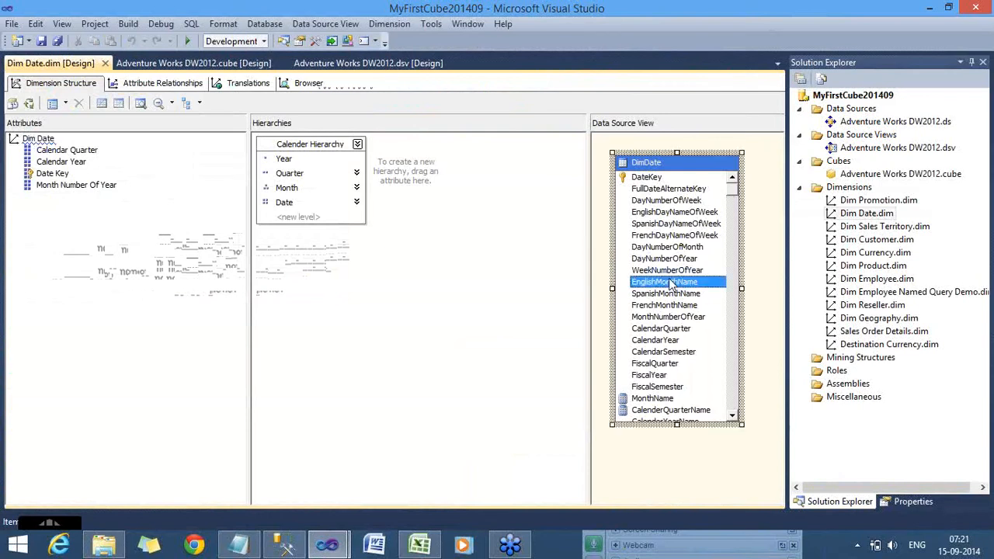
left_click_drag(670, 284, 136, 306)
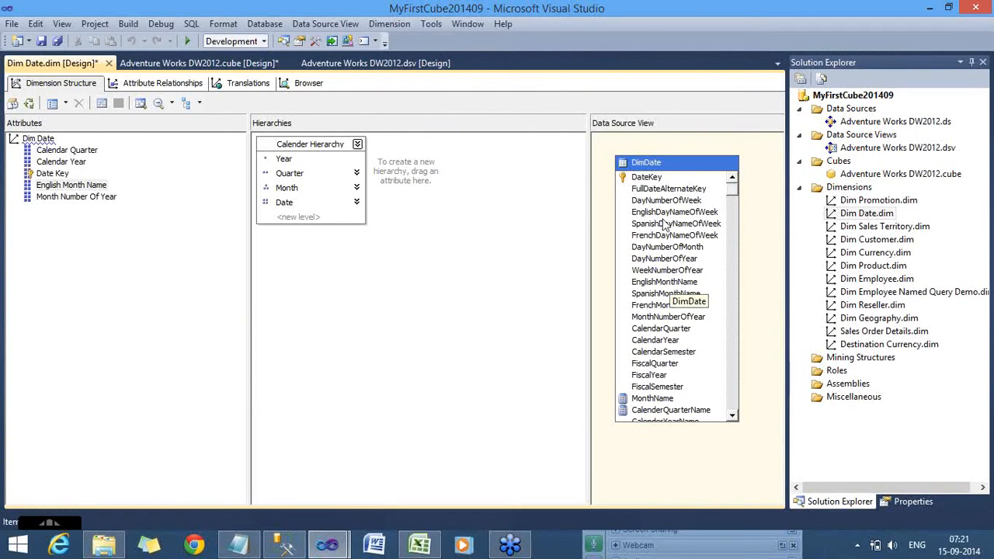
left_click_drag(685, 223, 161, 260)
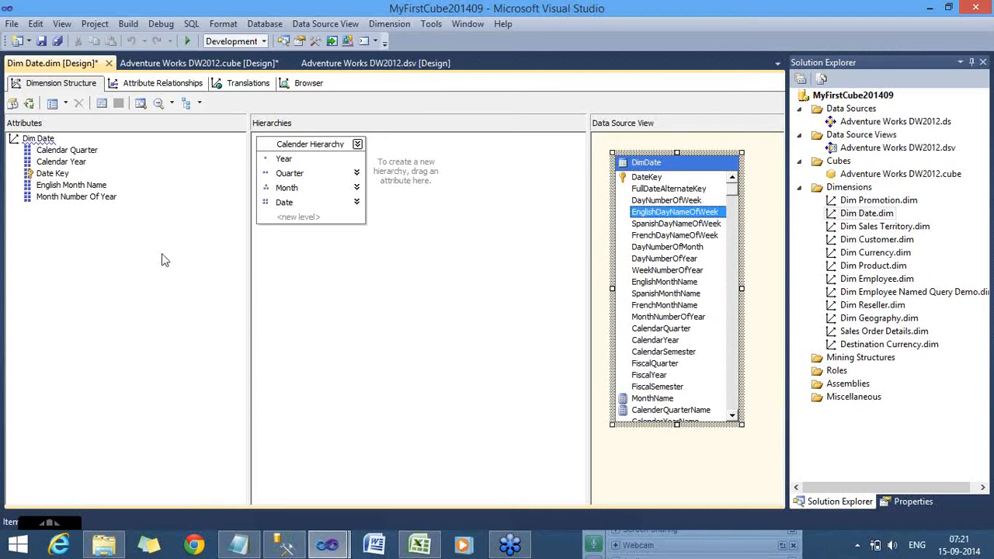
Add the EnglishDayNameOfWeek column as a Dim Date attribute and rename it Day Name Of Week.
left_click(89, 187)
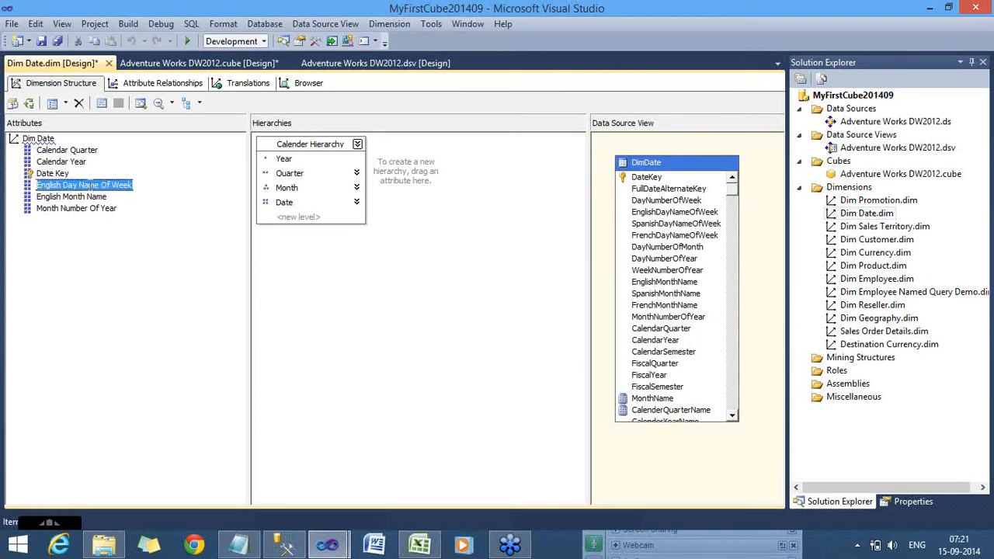
left_click(88, 185)
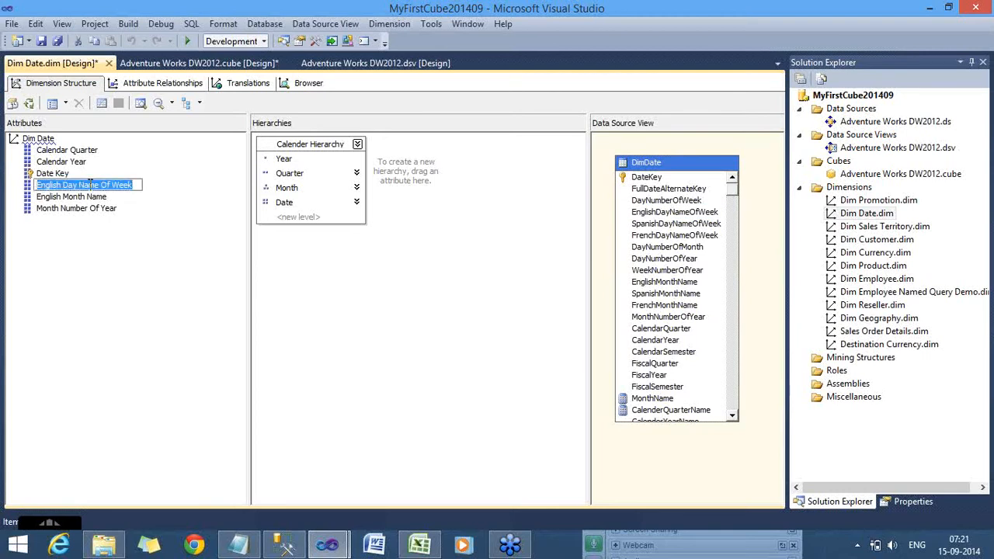
key("End")
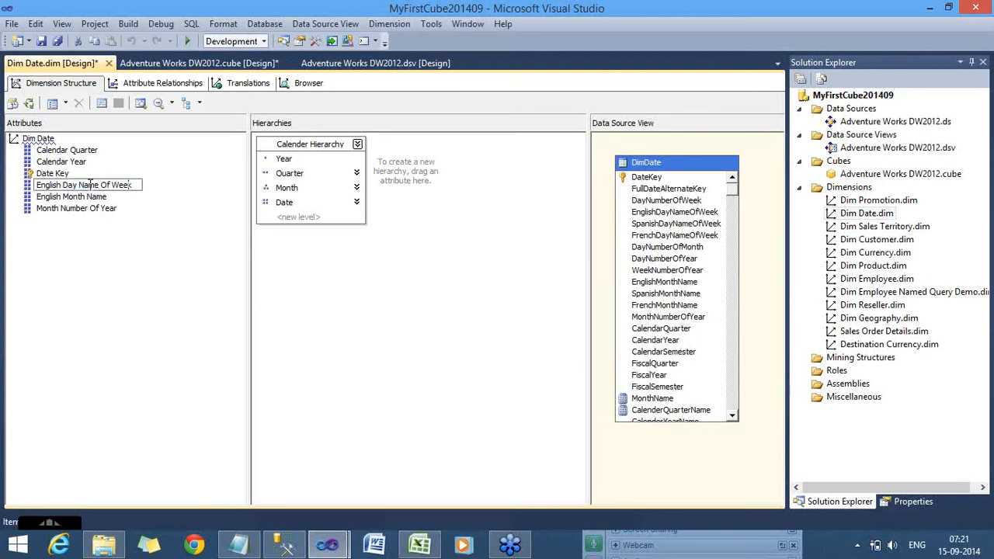
key("BackSpace")
key("BackSpace")
key("BackSpace")
key("BackSpace")
key("BackSpace")
key("BackSpace")
key("BackSpace")
key("BackSpace")
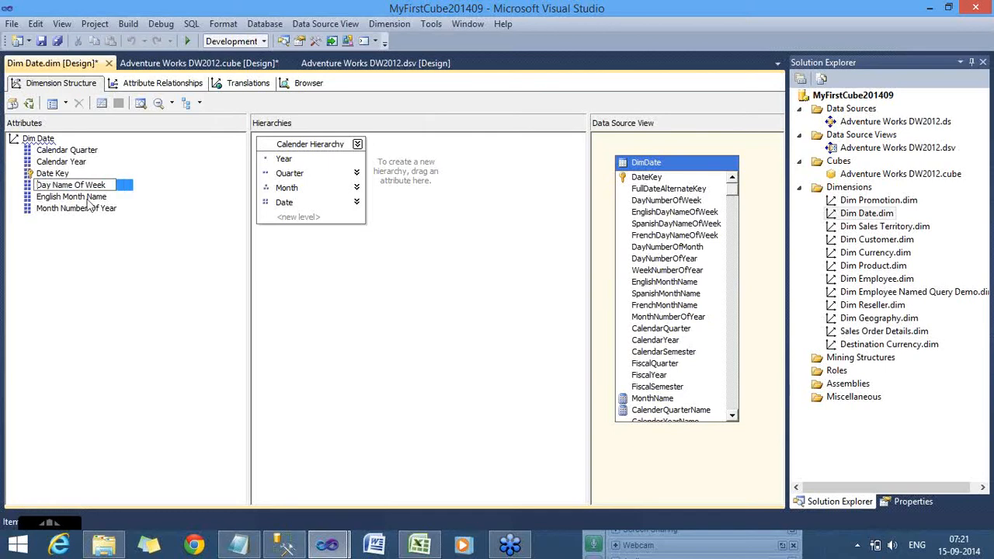
Rename the English Month Name attribute as Month Name.
left_click(88, 198)
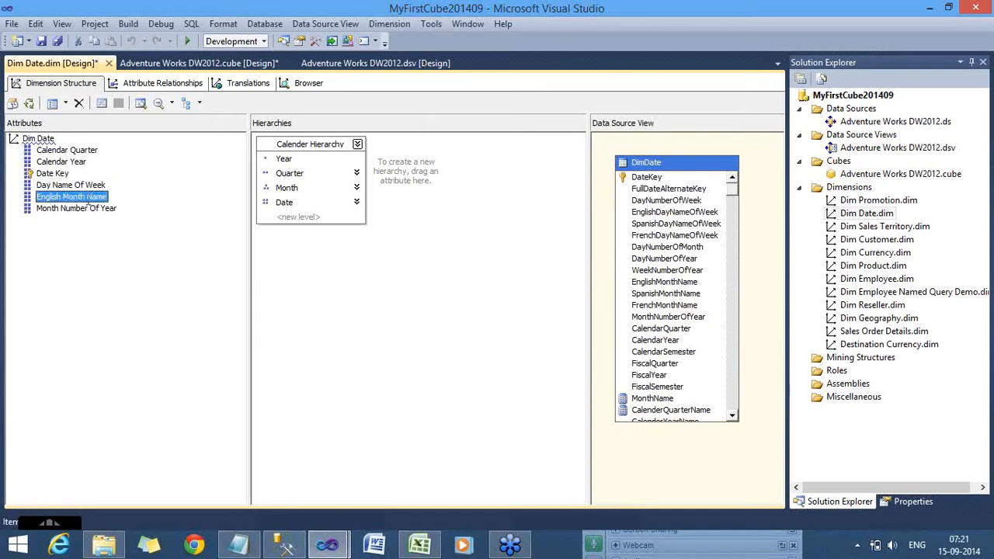
left_click(89, 200)
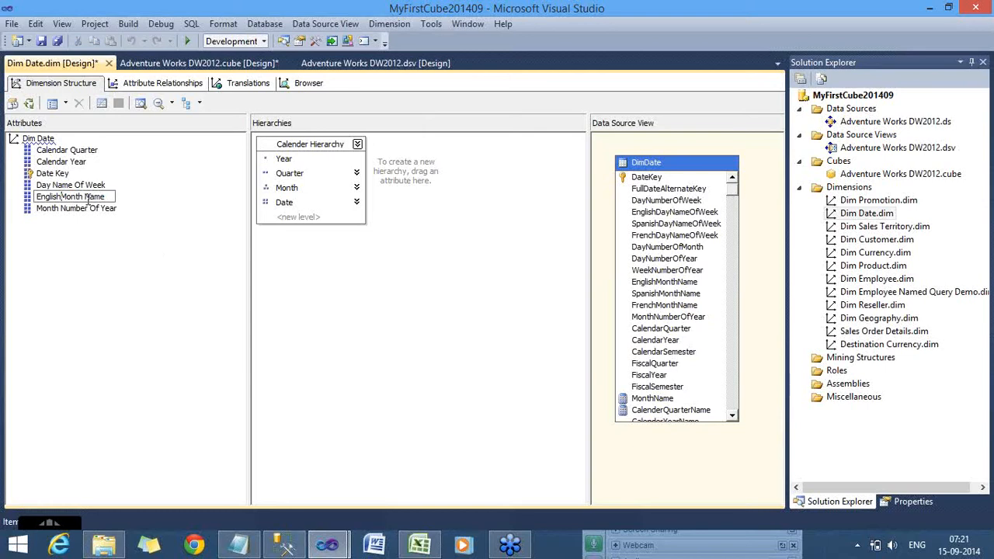
key("BackSpace")
key("BackSpace")
key("BackSpace")
key("BackSpace")
key("BackSpace")
key("BackSpace")
key("BackSpace")
key("BackSpace")
key("Return")
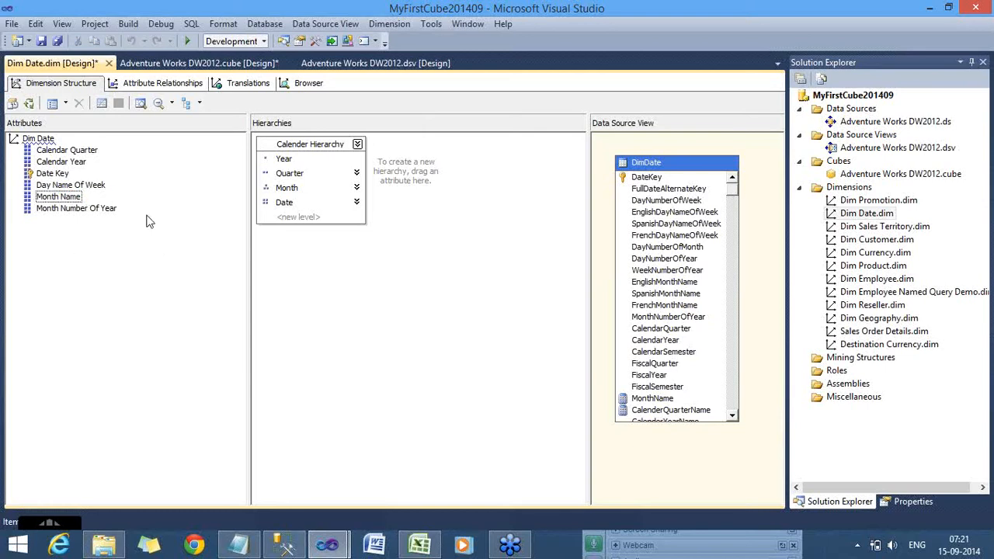
In the dimension's translations, assign the SpanishMonthName column as the Spanish (Spain) translation source for the Month Name attribute.
left_click(249, 85)
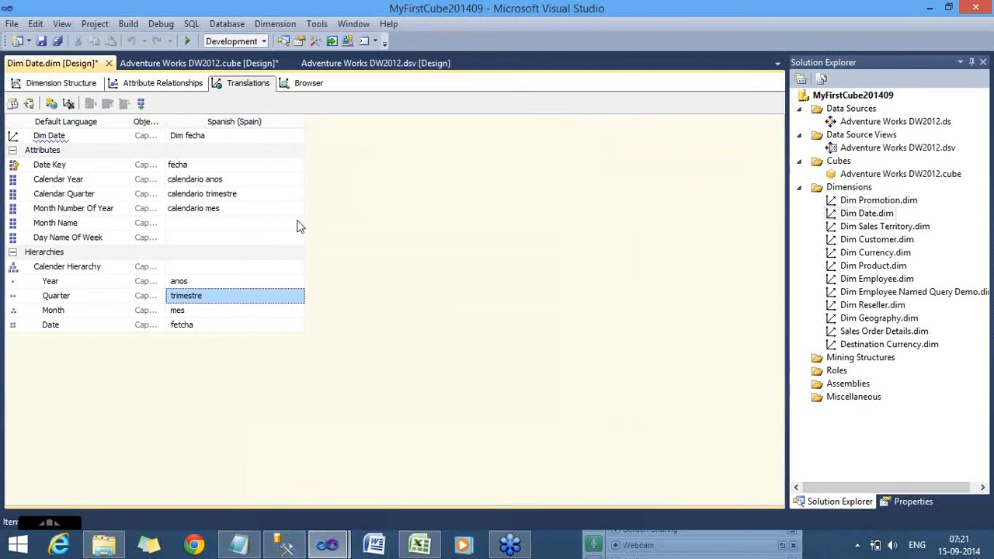
left_click(298, 223)
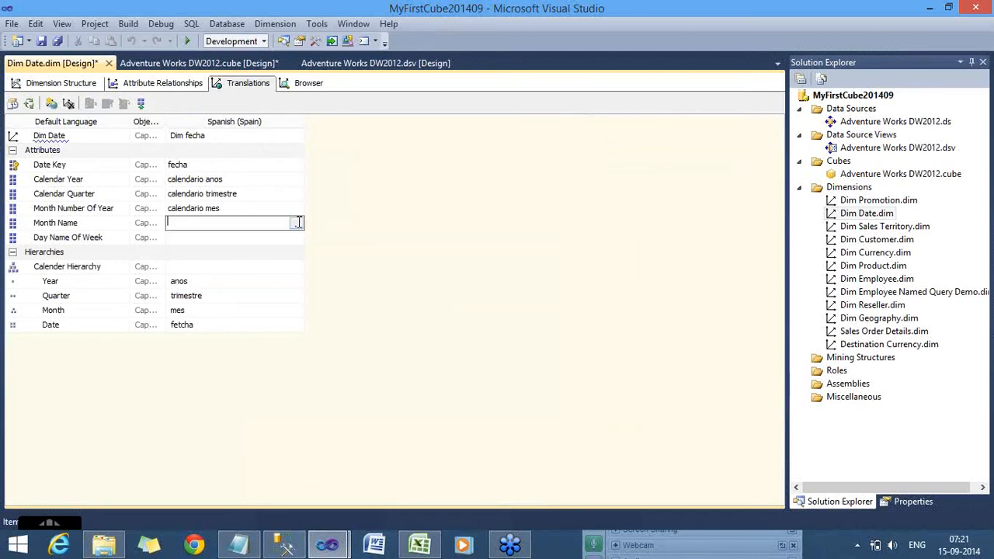
left_click(298, 223)
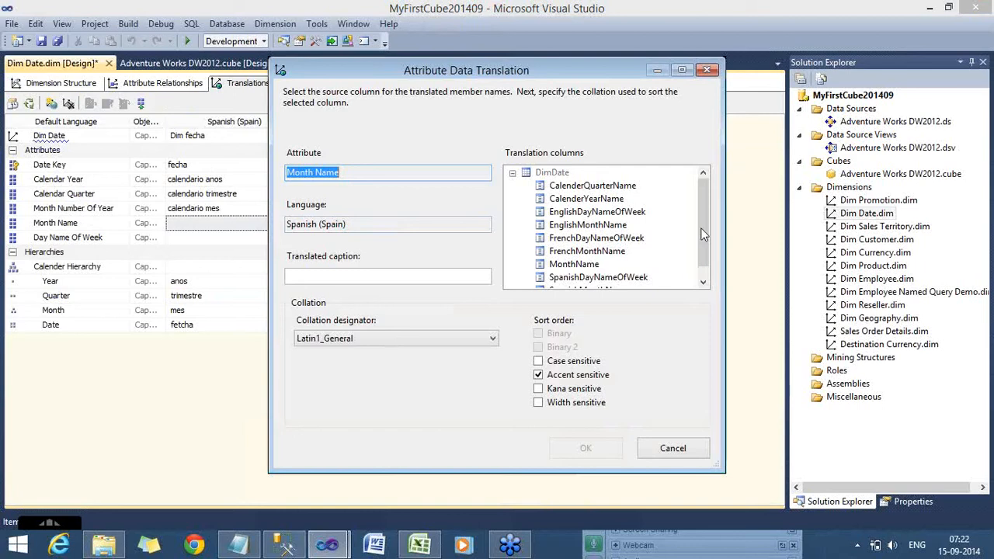
left_click_drag(703, 233, 637, 241)
left_click(702, 284)
left_click(581, 278)
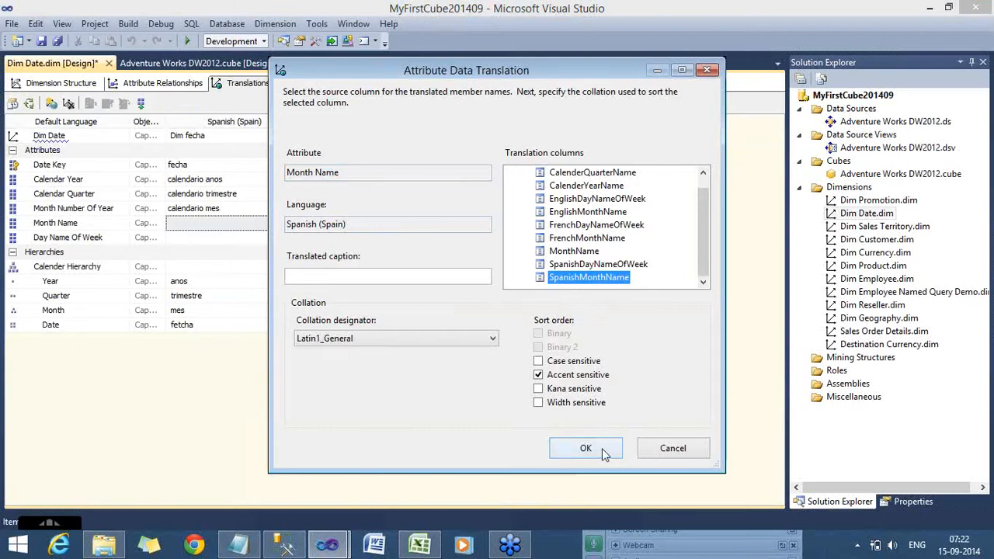
left_click(603, 452)
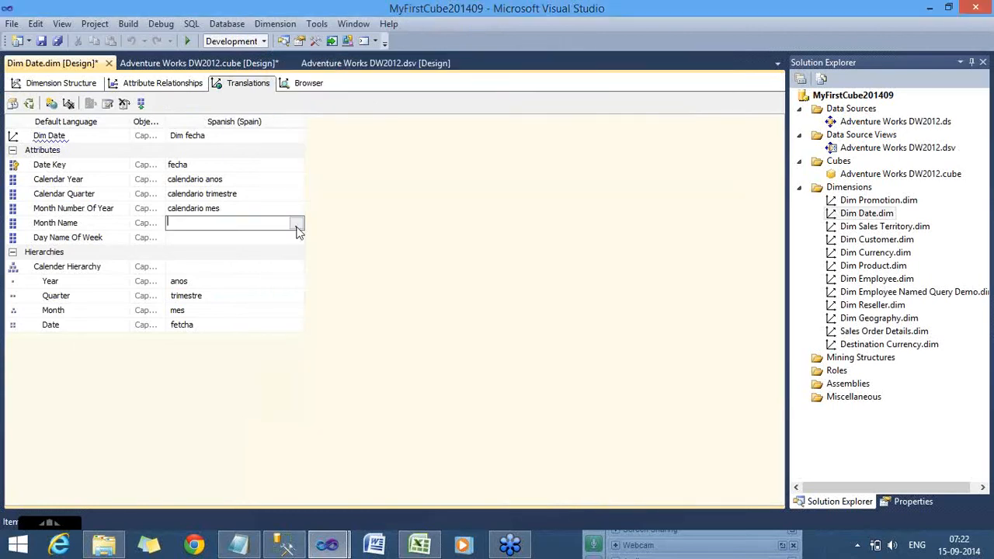
Set the Spanish (Spain) translated caption of the Month Name attribute to Mes Name.
left_click(297, 225)
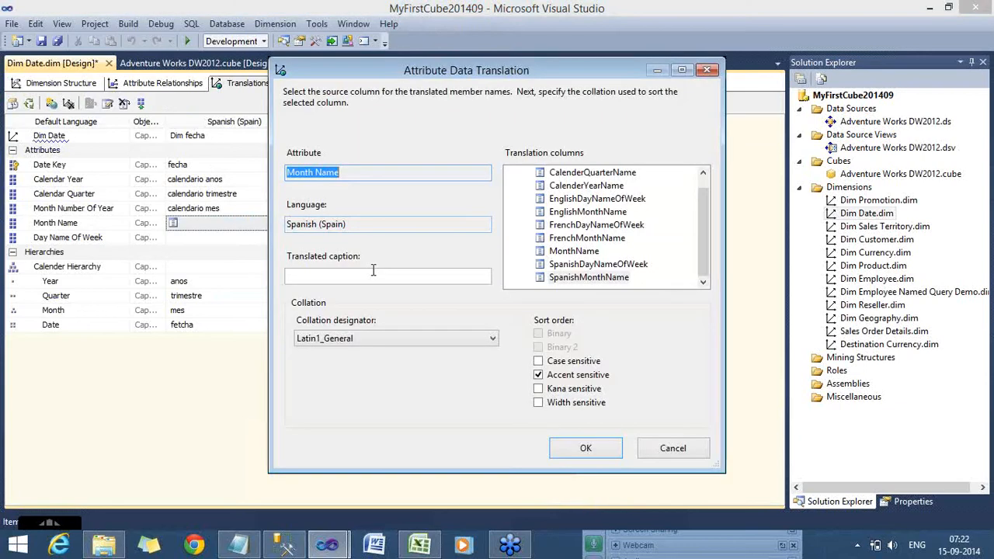
left_click(378, 277)
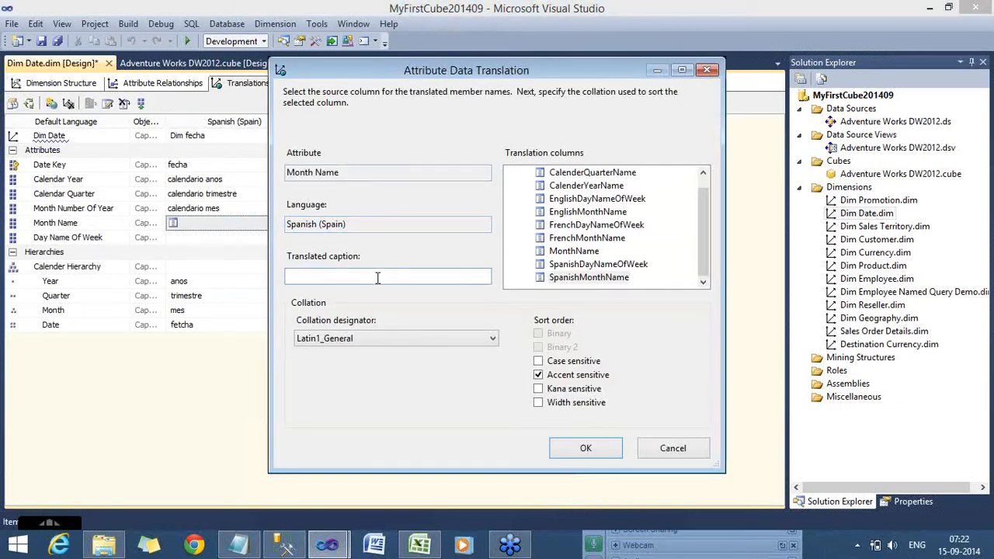
type("Mes Name")
left_click(587, 449)
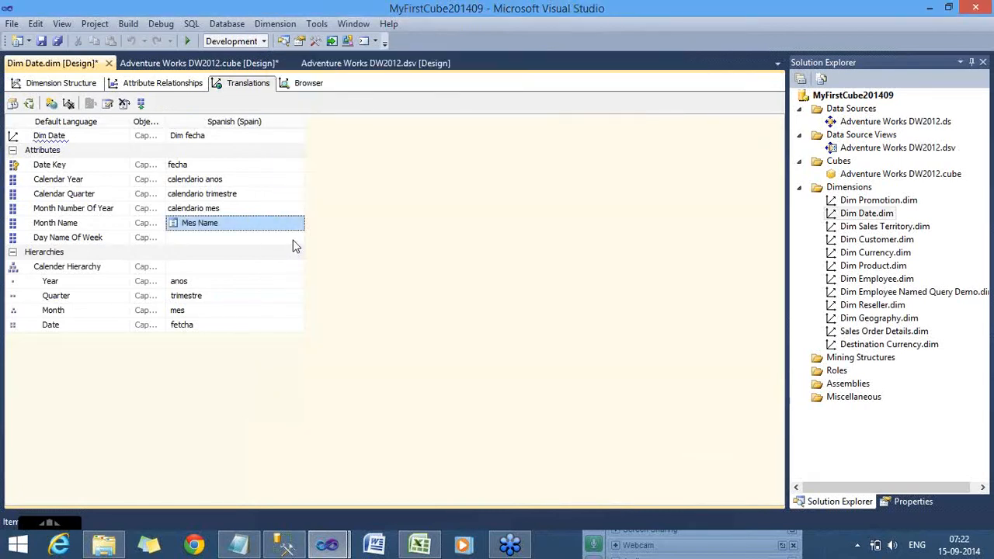
Translate Day Name Of Week into Spanish (Spain) using the SpanishDayNameOfWeek column and the caption Spanish Day Name.
left_click(296, 240)
left_click(295, 239)
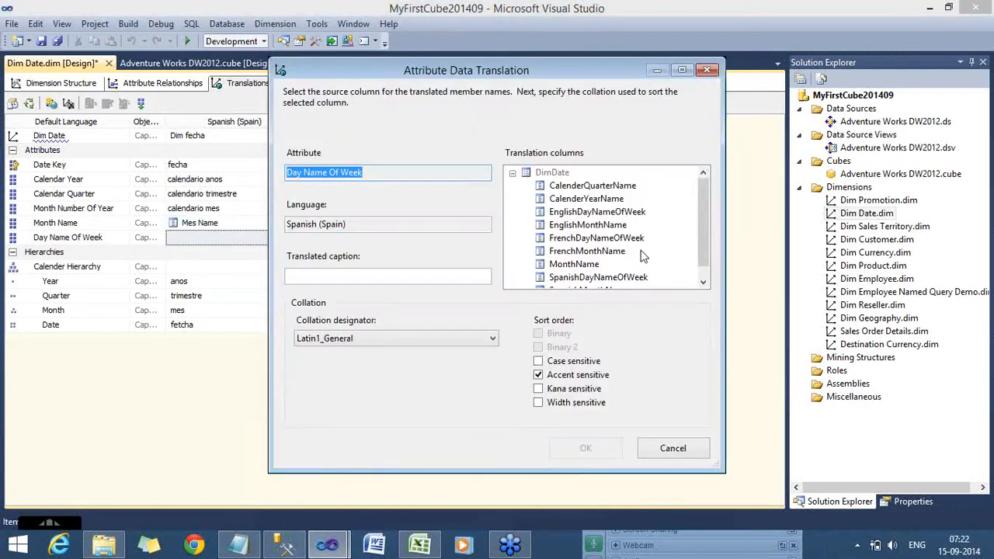
left_click_drag(707, 238, 710, 260)
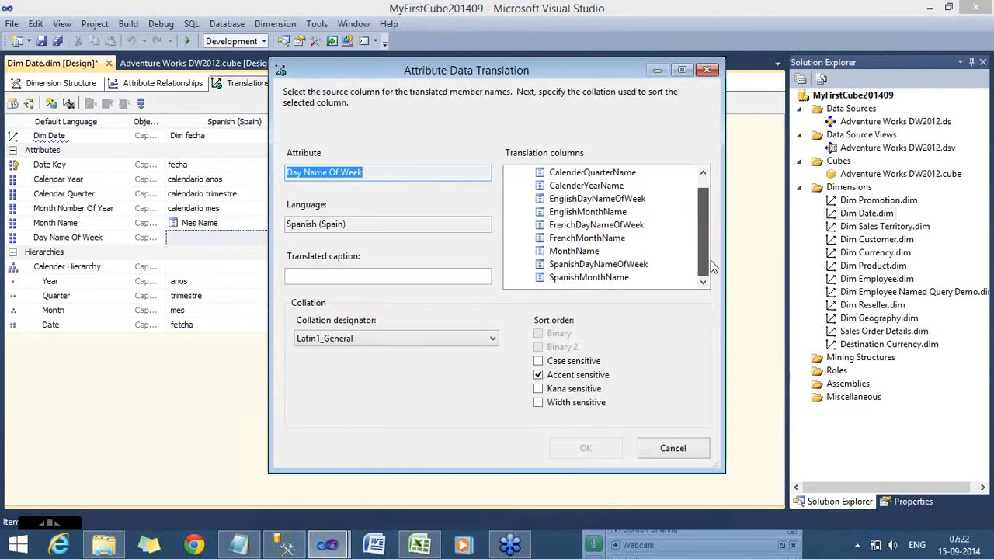
left_click(636, 268)
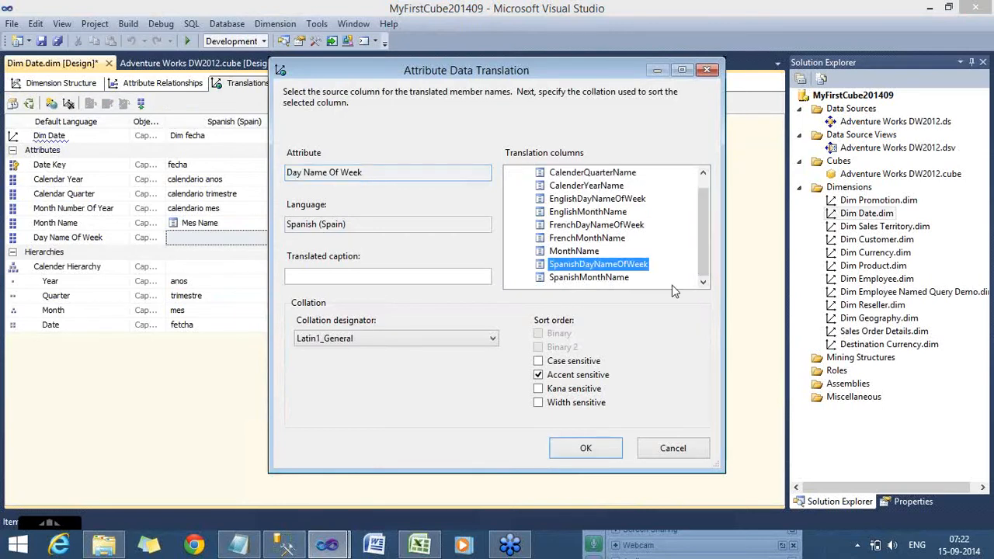
left_click(405, 273)
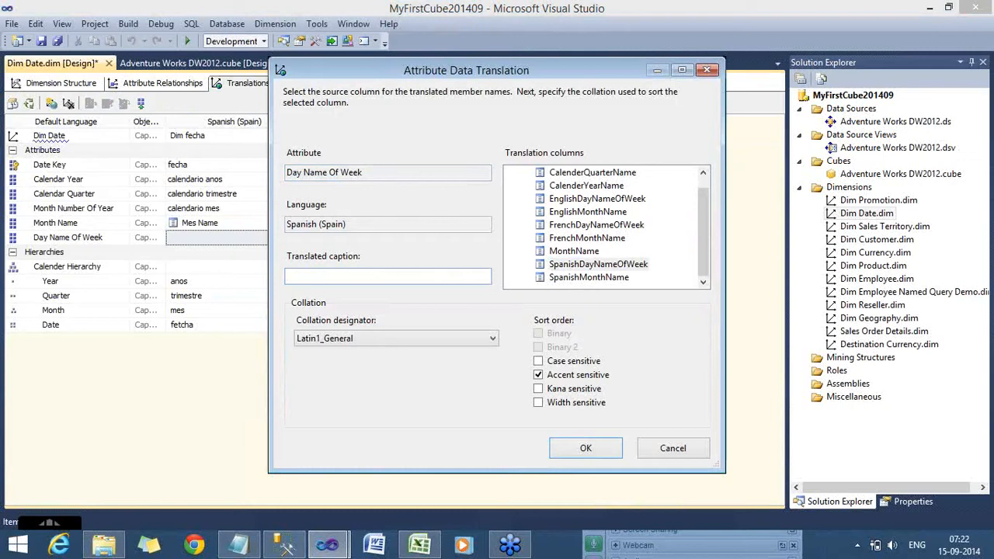
type("Spanish Day Name")
left_click(567, 448)
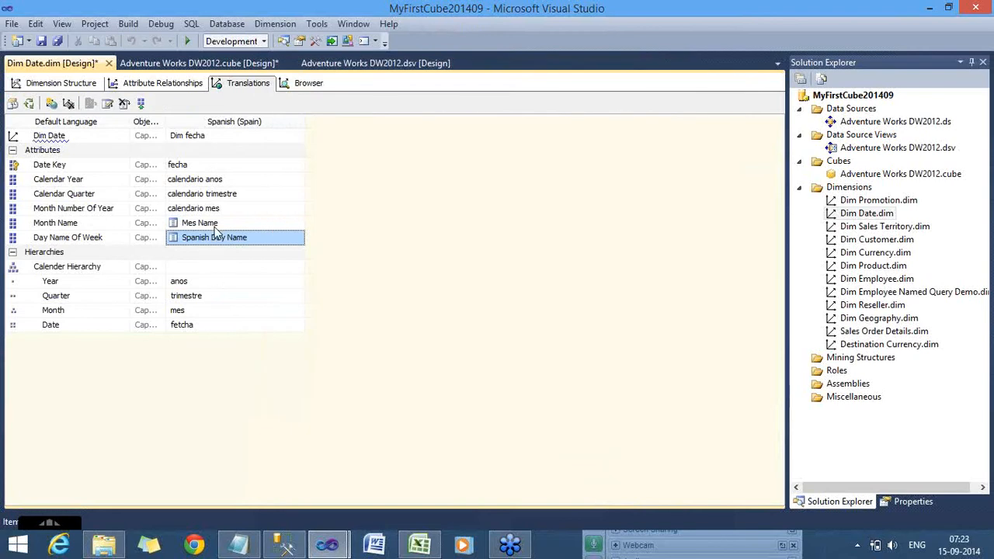
Save the dimension together with the cube, and start processing Dim Date by deploying the project over the existing database.
left_click(78, 83)
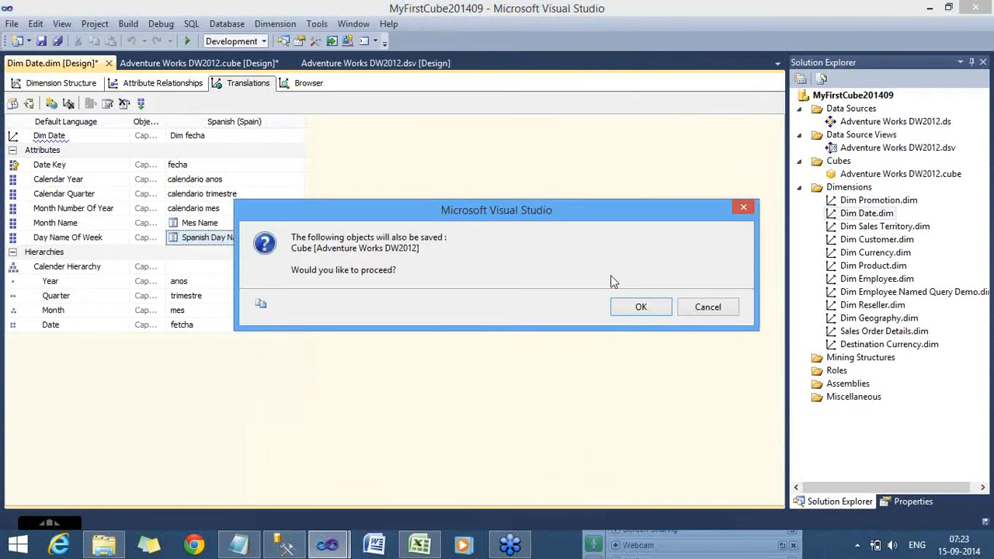
left_click(641, 307)
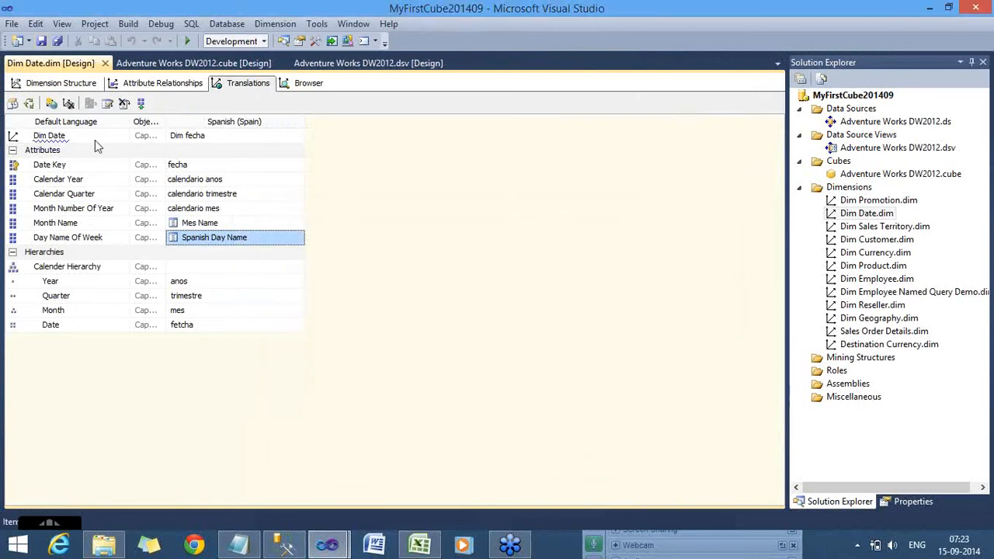
left_click(57, 84)
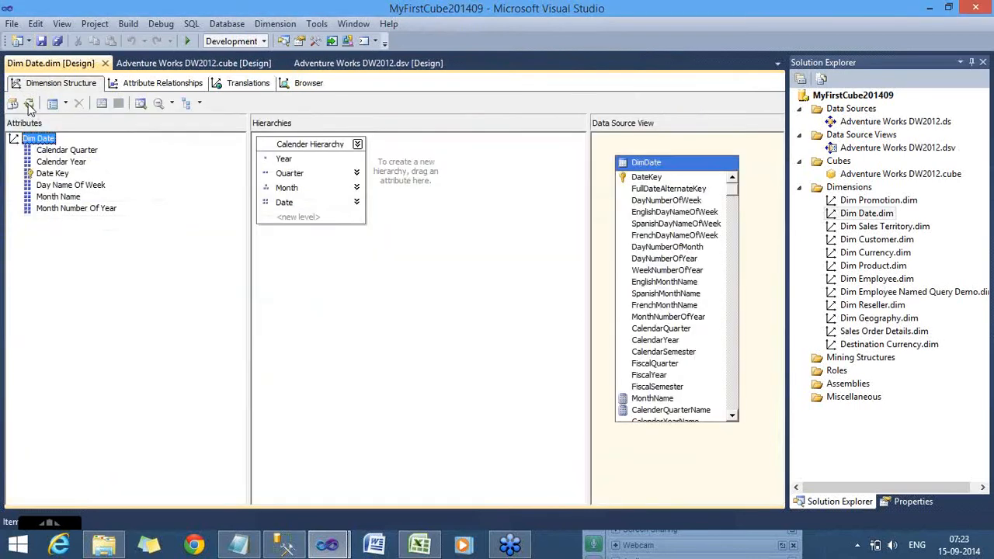
left_click(29, 106)
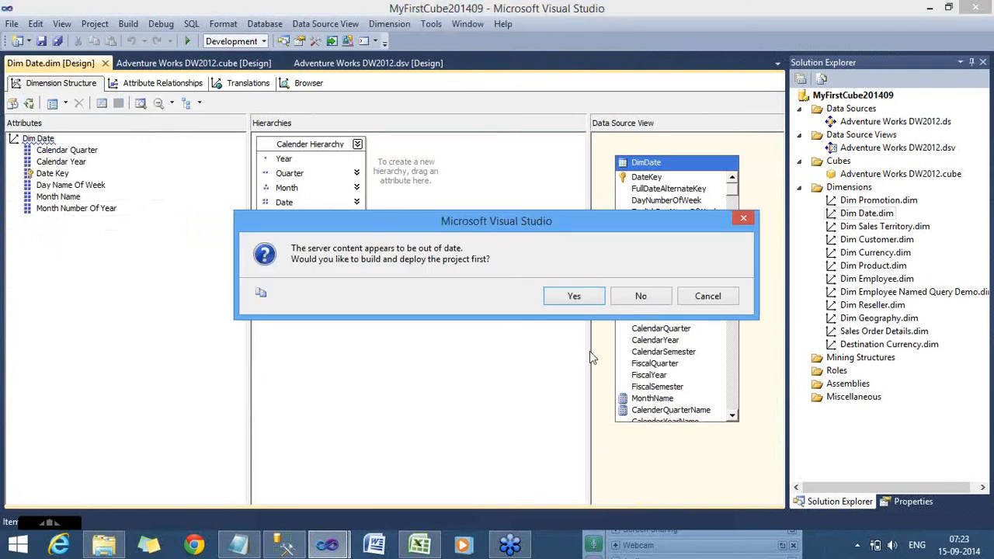
left_click(587, 304)
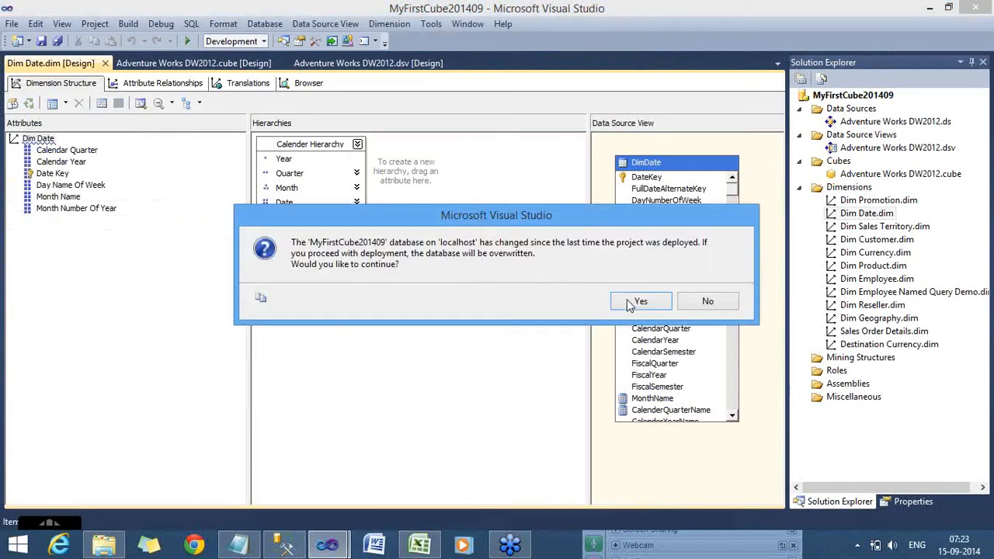
left_click(629, 304)
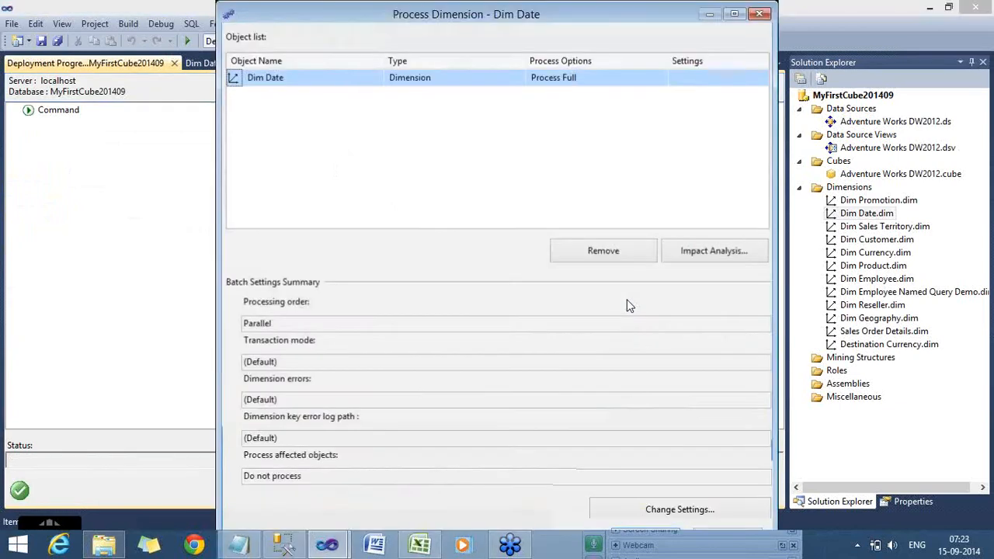
Run a full process of the Dim Date dimension and close the processing windows.
left_click(733, 14)
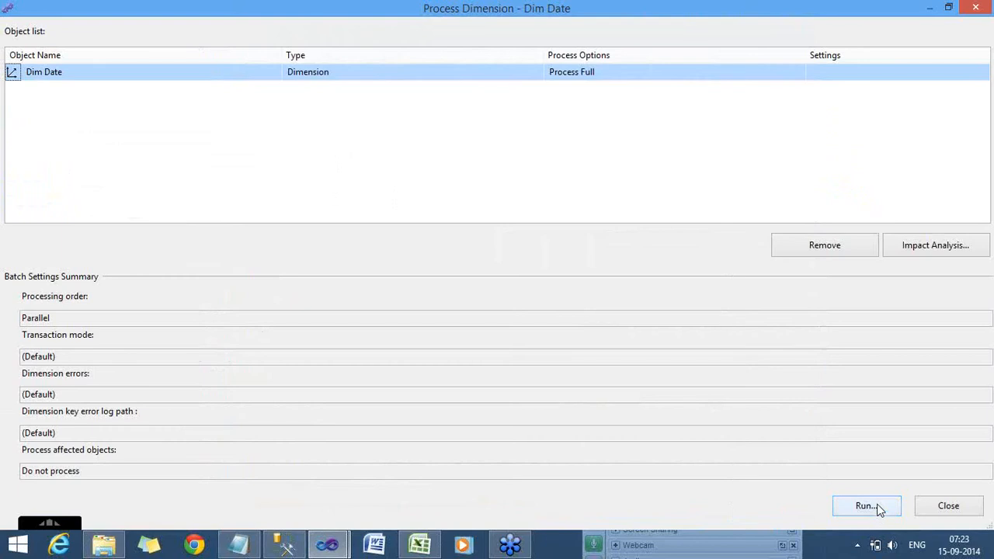
left_click(878, 507)
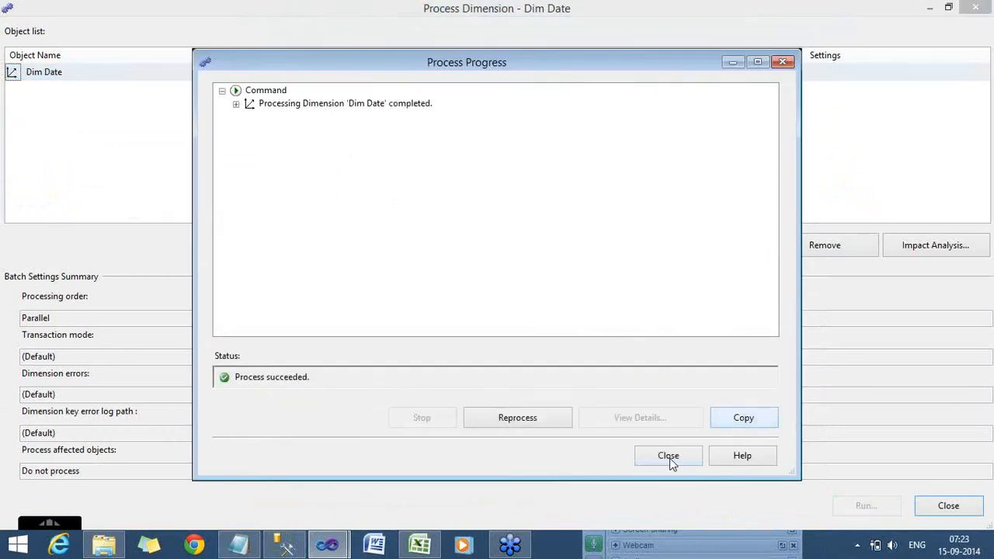
left_click(669, 458)
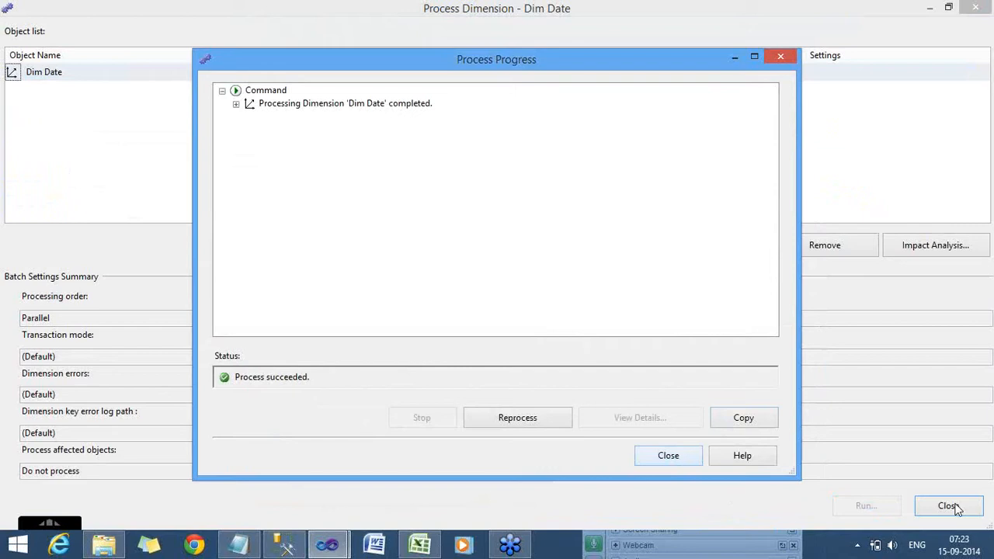
left_click(955, 507)
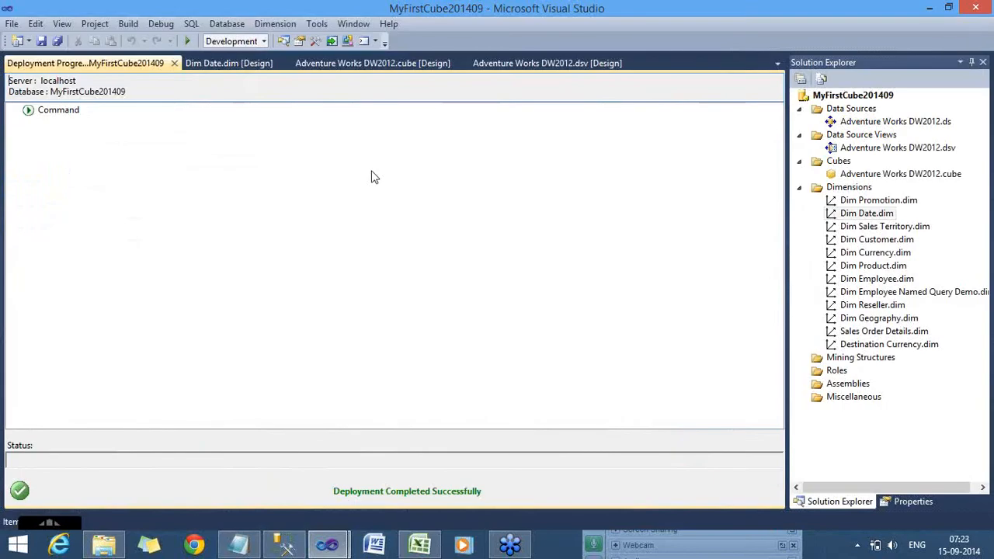
Browse the Dim Date dimension, reconnect to the reprocessed data and collapse the All member.
left_click(237, 67)
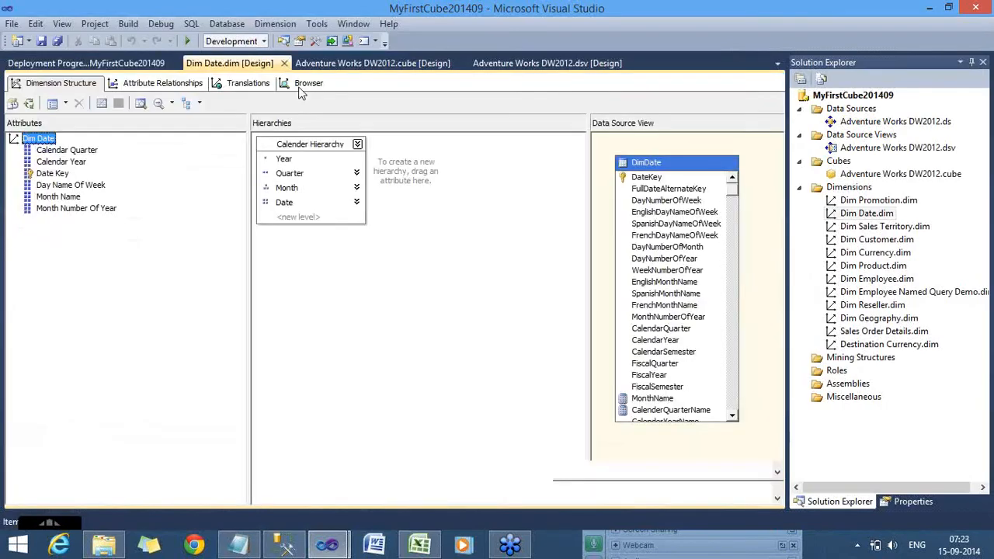
left_click(303, 84)
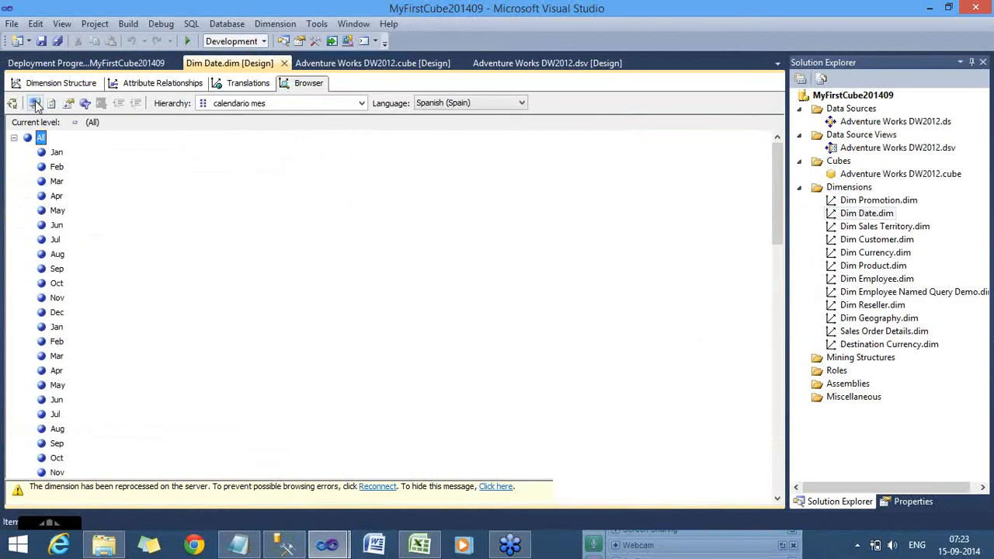
left_click(34, 103)
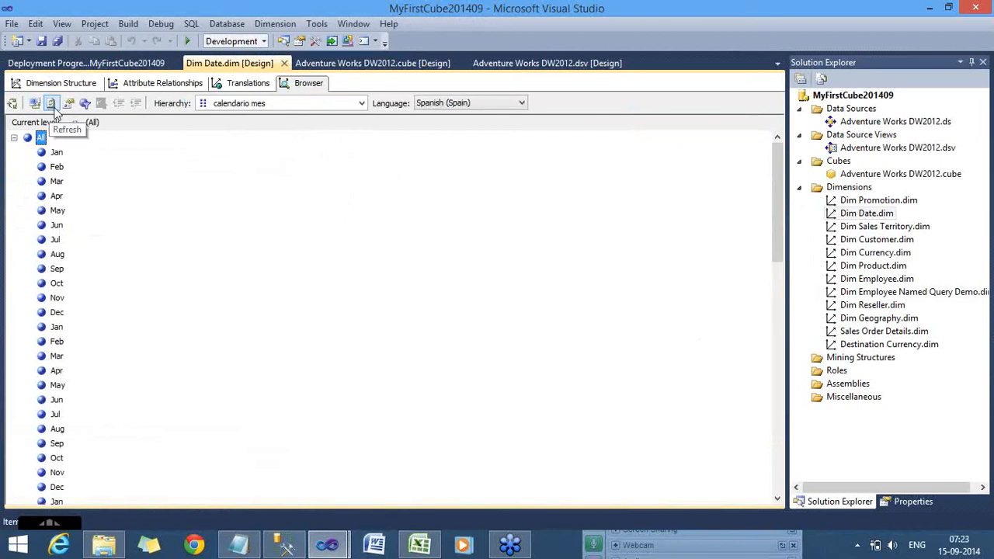
left_click(14, 138)
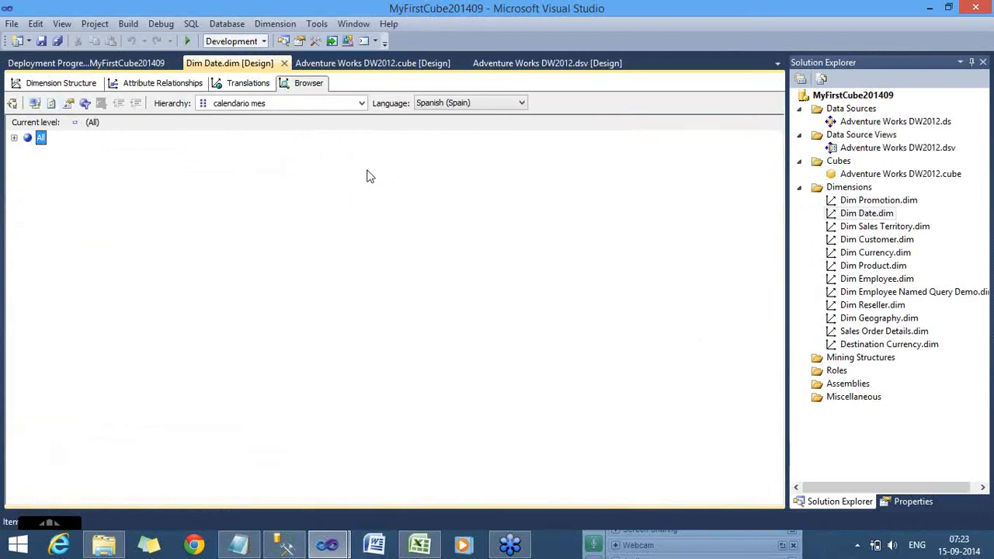
Browse the Month Name hierarchy of Dim Date in the Default language and expand the All member.
left_click(458, 107)
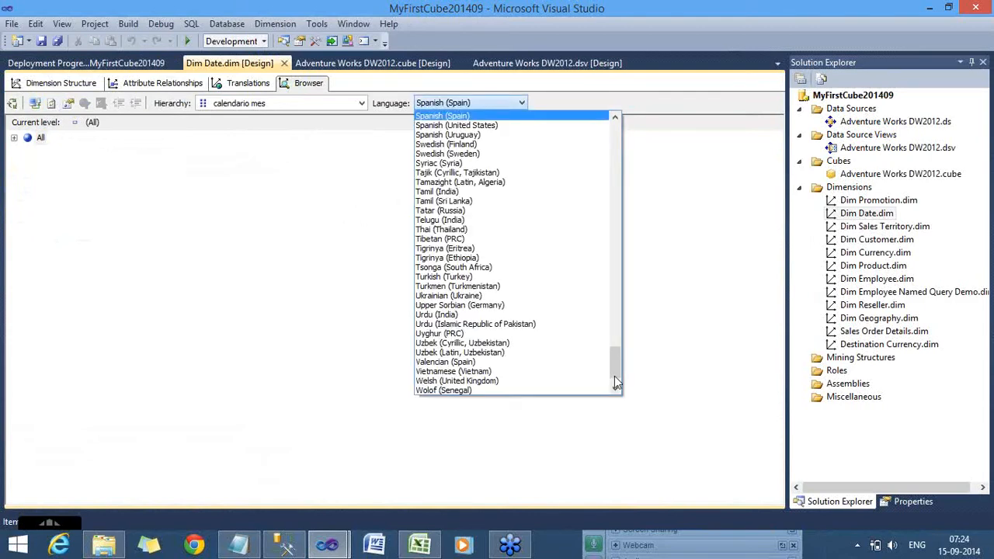
left_click_drag(615, 354, 556, 93)
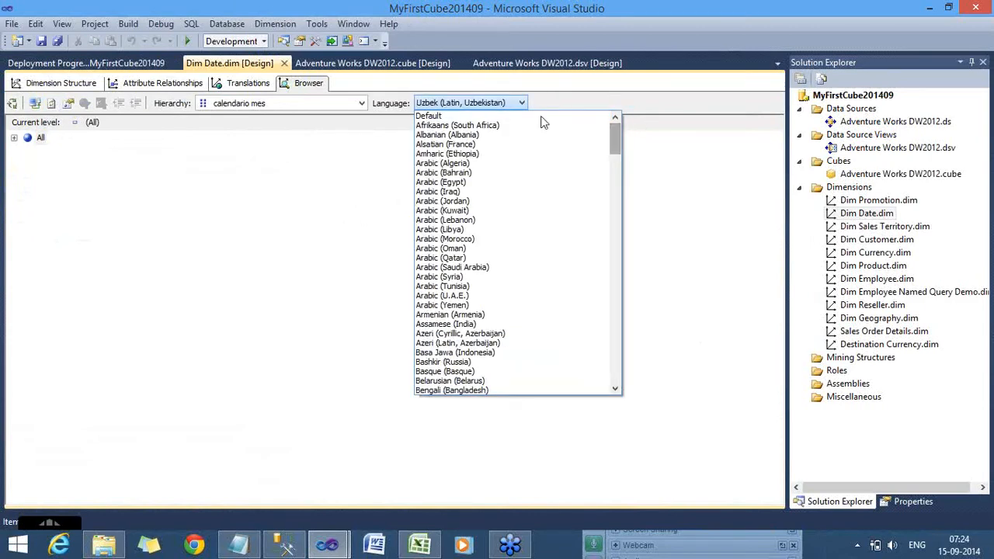
left_click(431, 115)
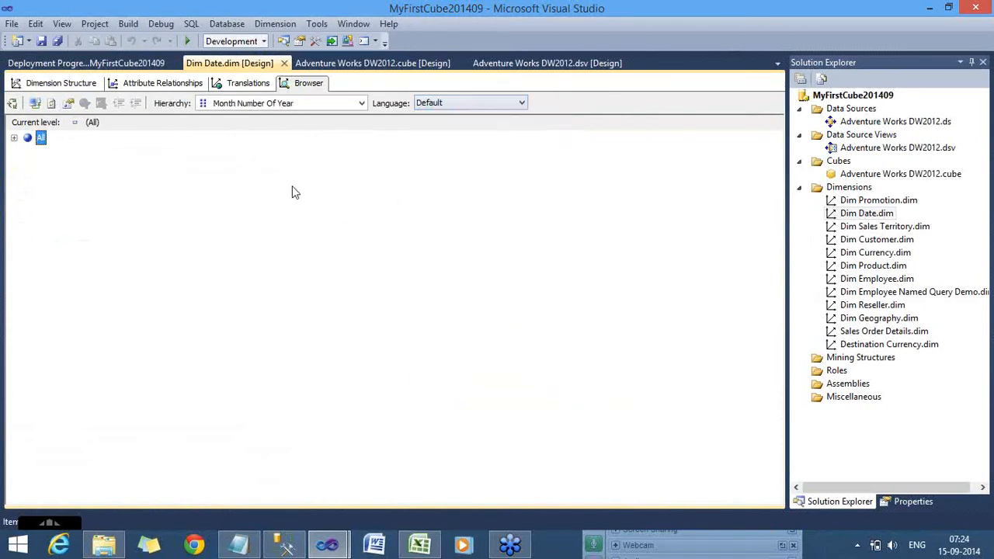
left_click(361, 104)
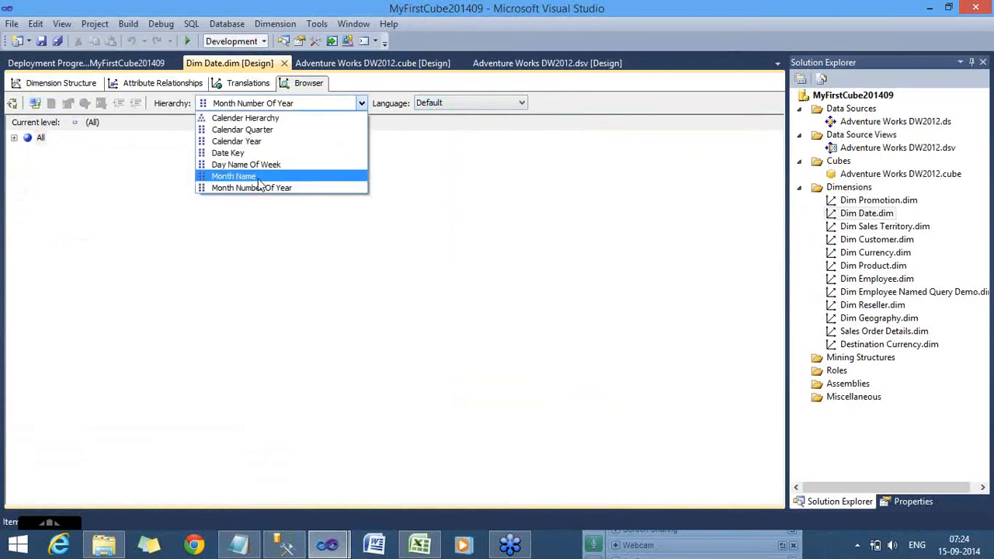
left_click(260, 184)
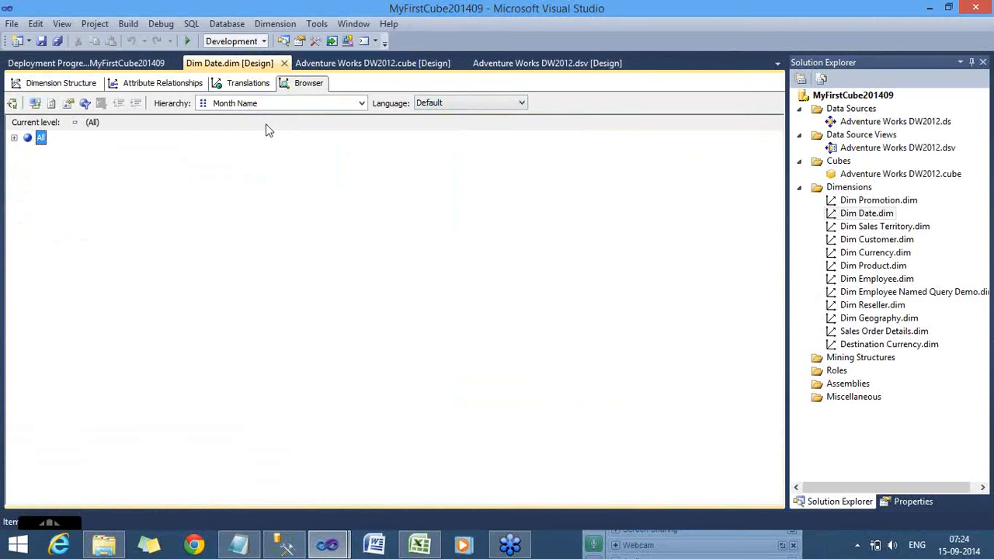
left_click(15, 139)
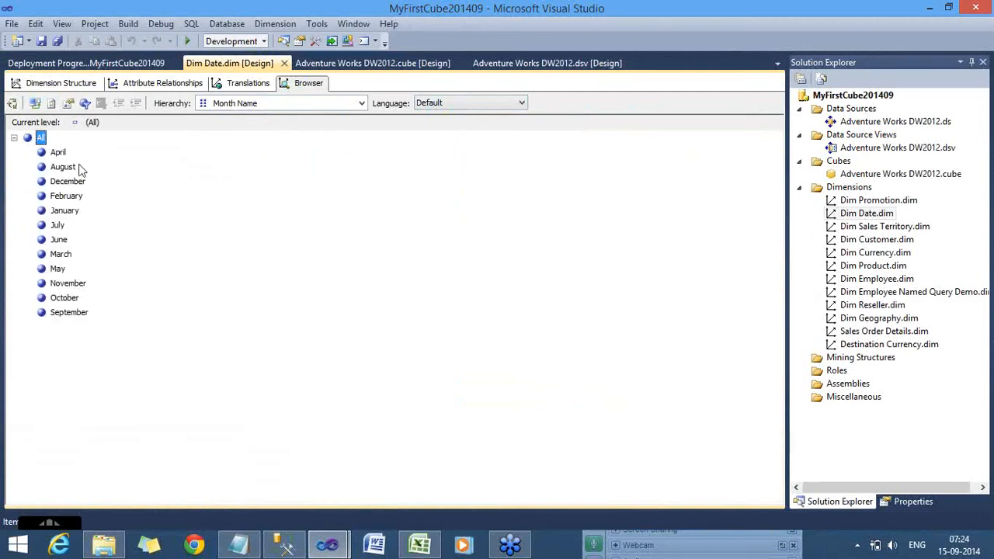
Switch the browsing language to Spanish (Colombia) and then Spanish (Spain) to view the translated month names.
left_click(481, 107)
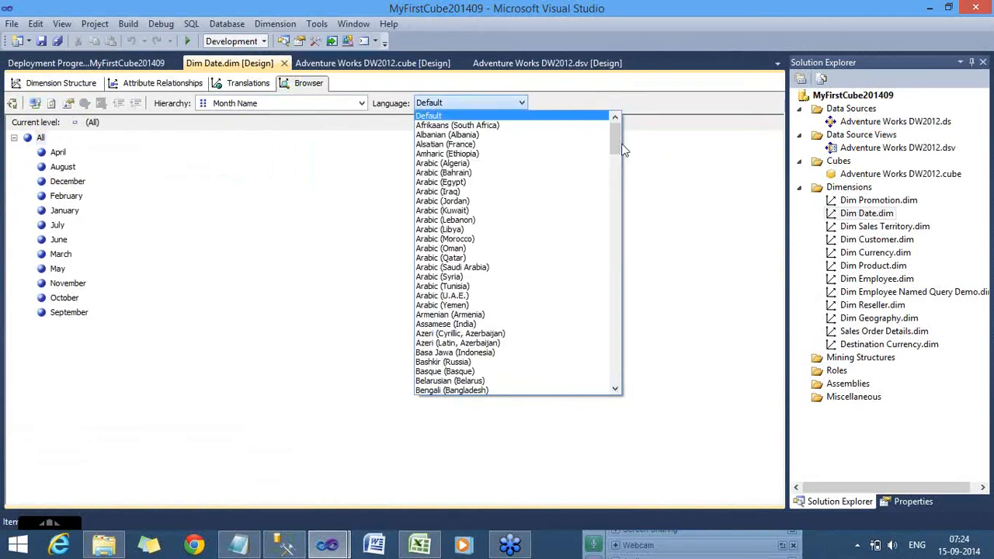
scroll(615, 284, "down", 20)
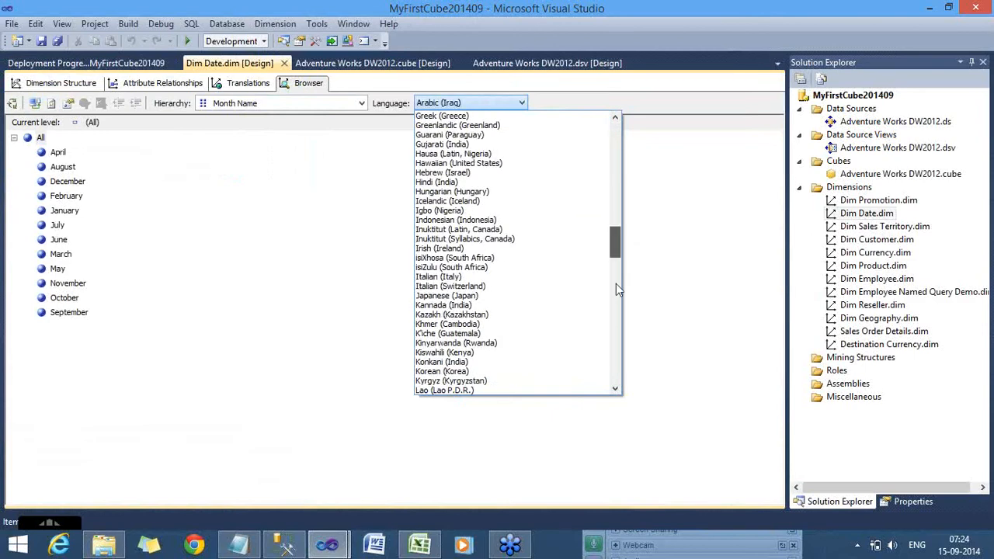
scroll(616, 284, "down", 14)
scroll(611, 330, "down", 12)
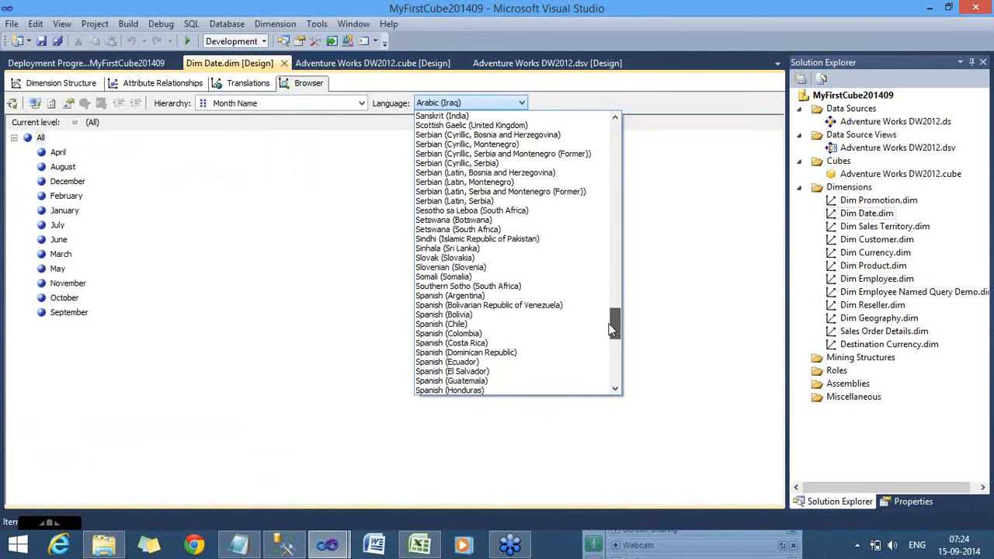
left_click(597, 333)
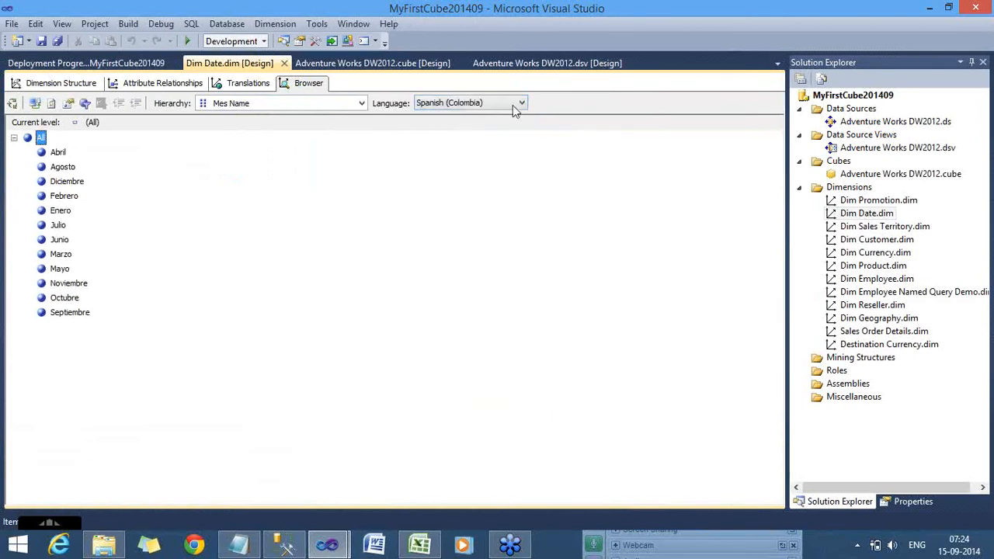
left_click(513, 105)
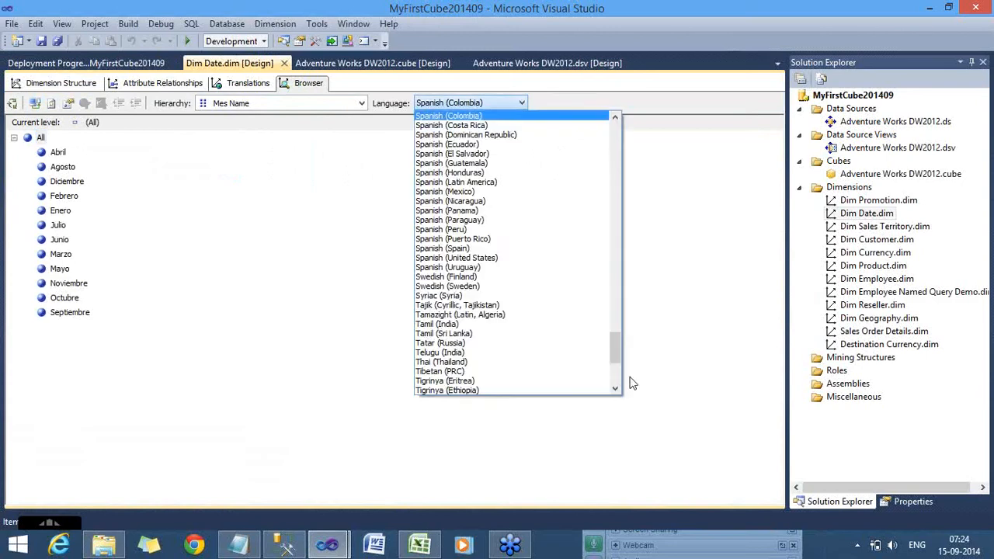
left_click(494, 249)
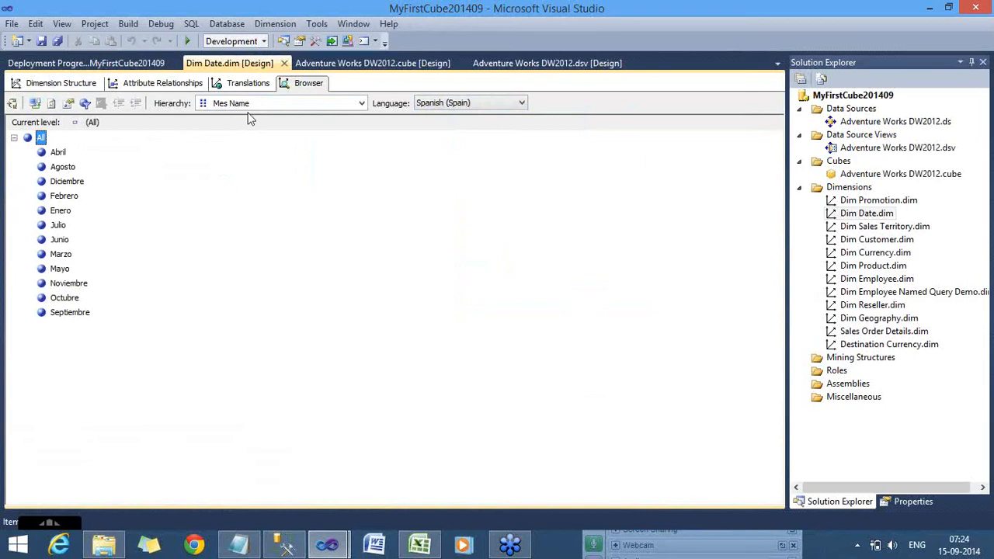
Review the Spanish hierarchy captions and the Mes Name members, including Abril, Febrero and Marzo.
left_click(361, 104)
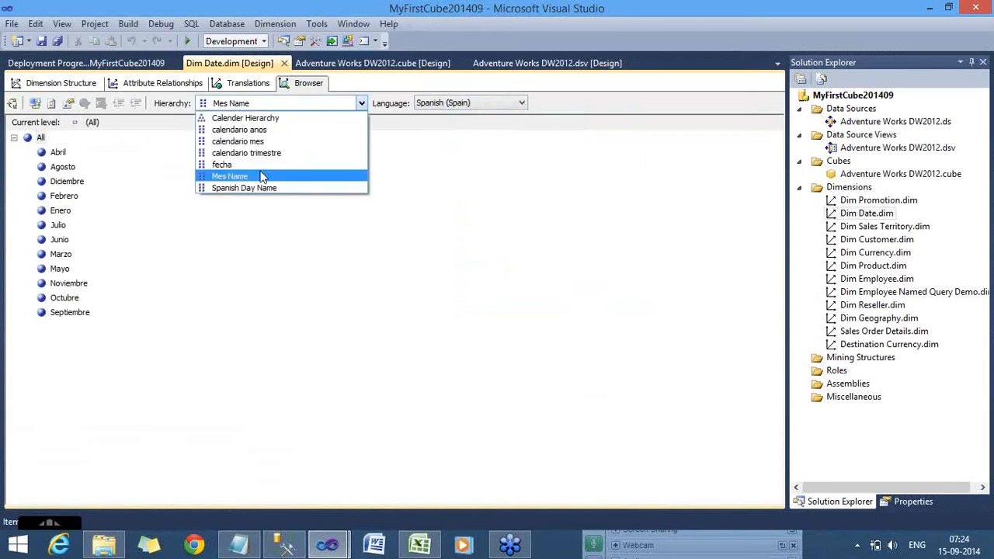
left_click(85, 179)
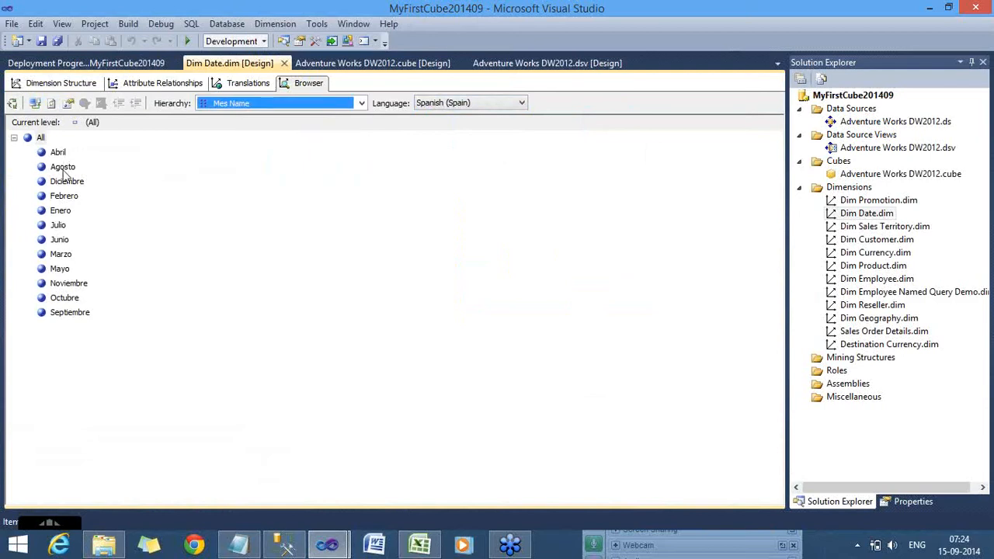
left_click(60, 154)
left_click(62, 197)
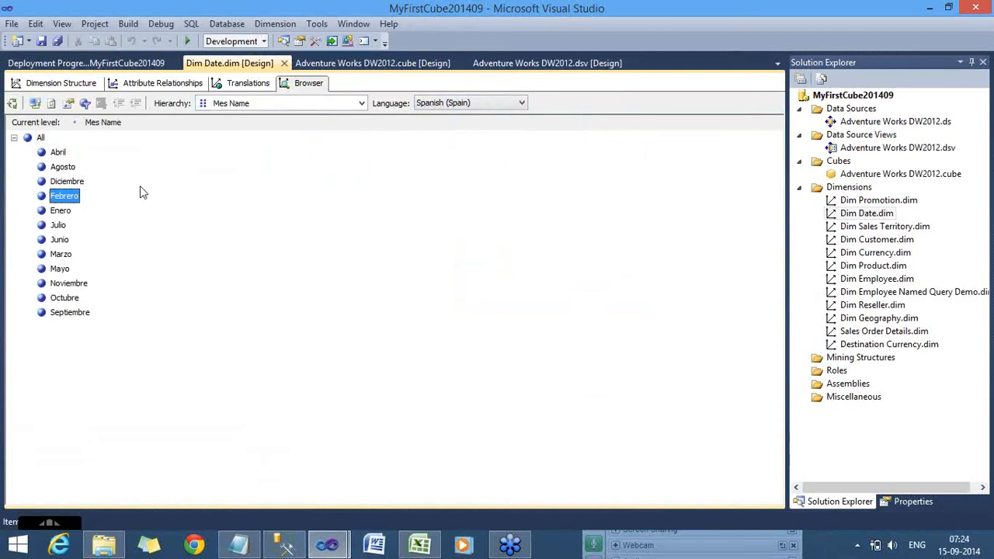
left_click(61, 254)
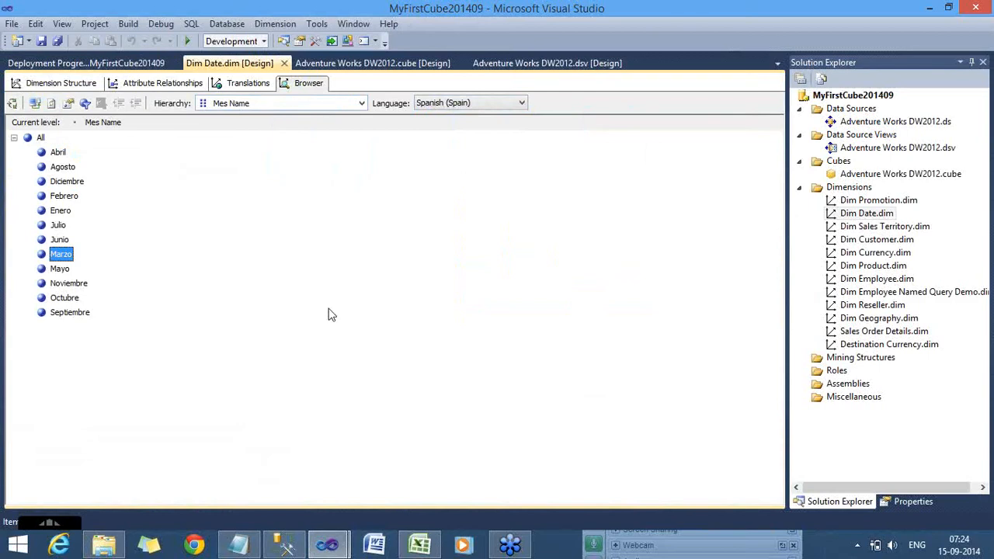
Switch to SQL Server Management Studio and compare EnglishMonthName with SpanishMonthName in the first row of the SQLQuery1.sql results.
key("alt+Tab")
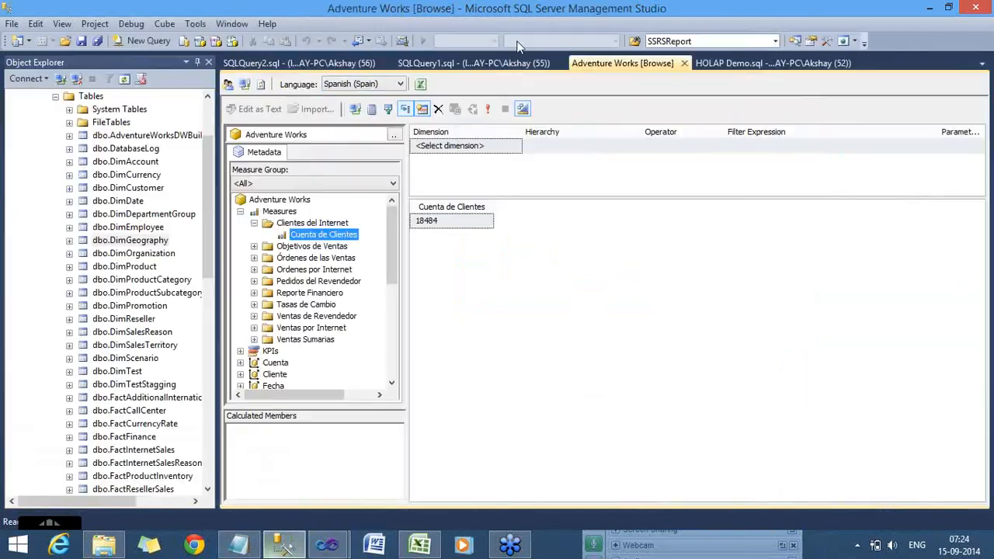
left_click(513, 70)
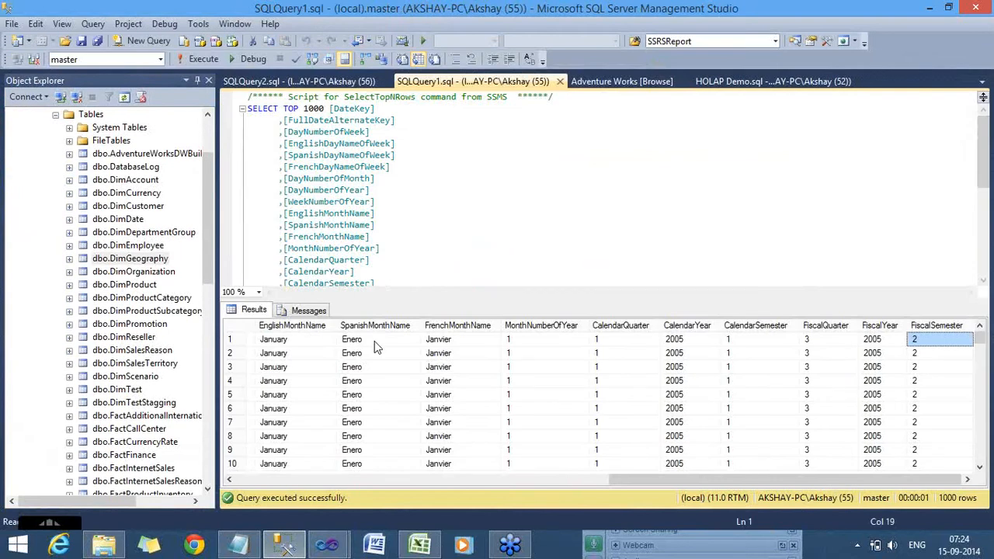
left_click(374, 341)
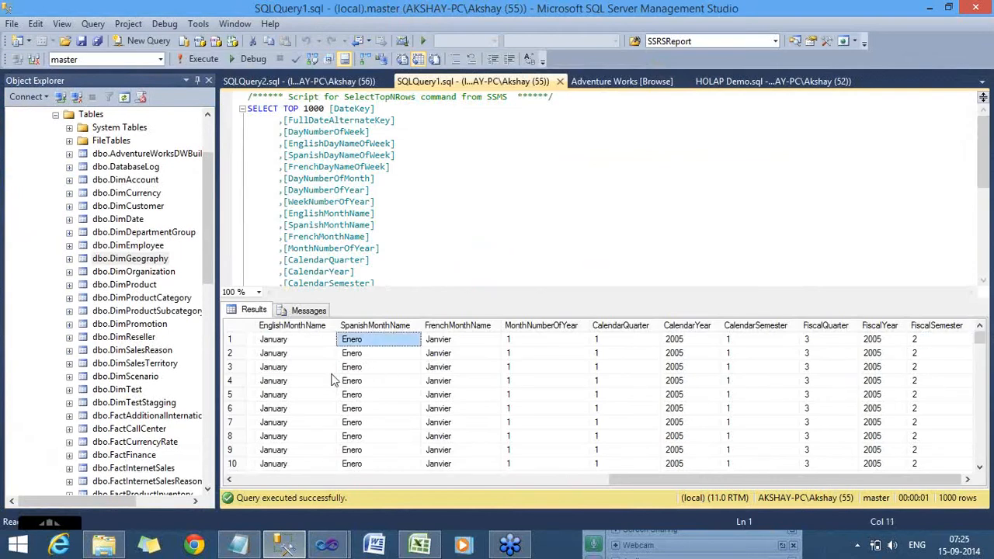
left_click(292, 341)
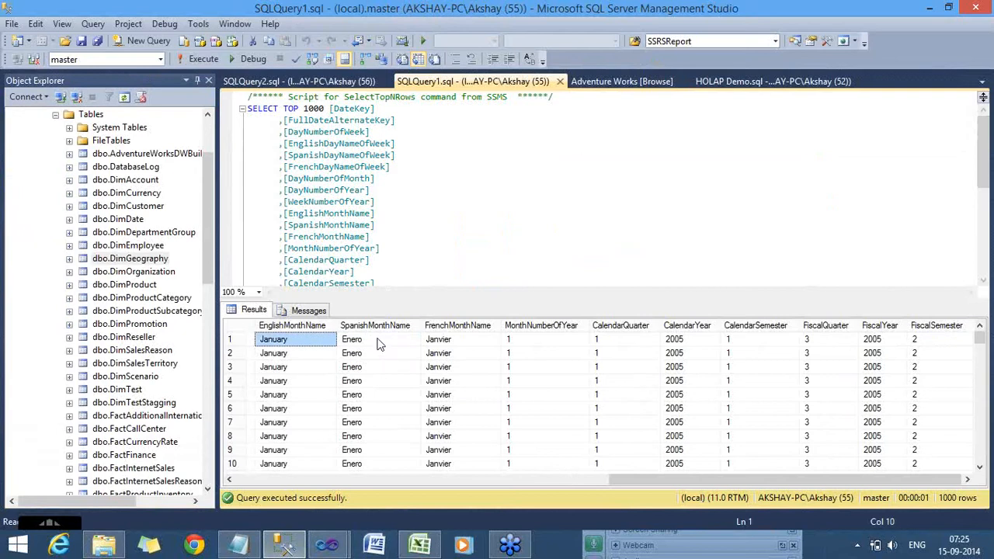
left_click(379, 344)
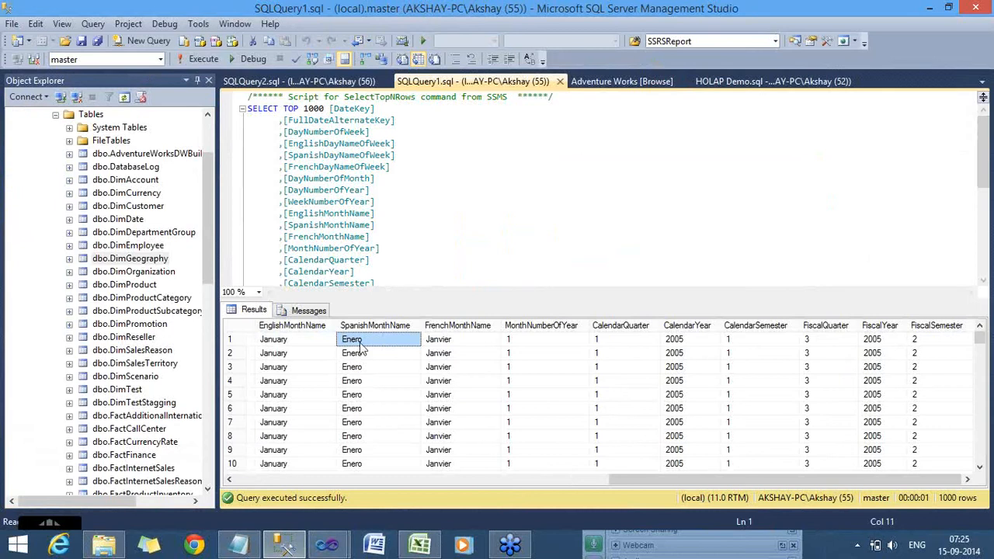
Return to the MyFirstCube201409 project in Visual Studio and expand the All member of the Spanish Day Name hierarchy.
left_click(253, 553)
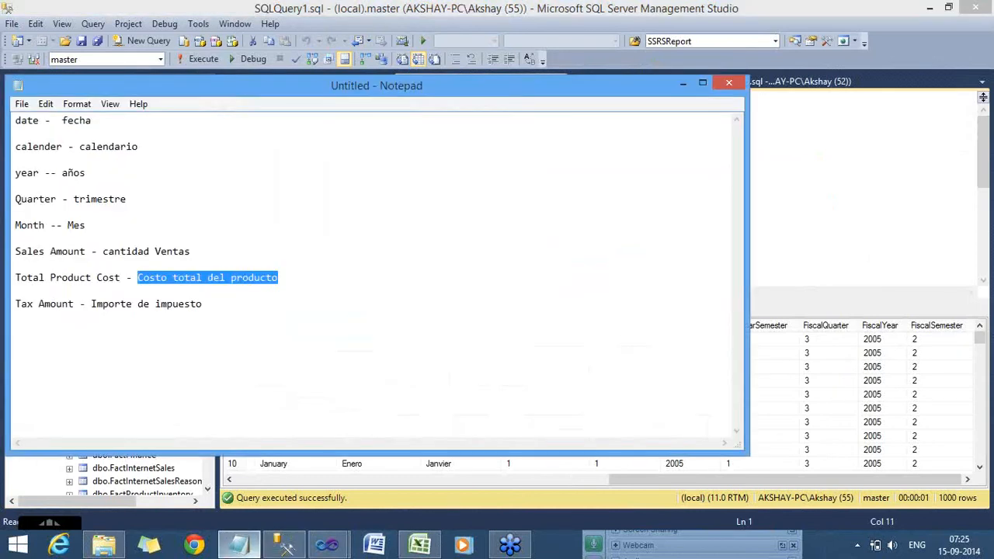
left_click(327, 548)
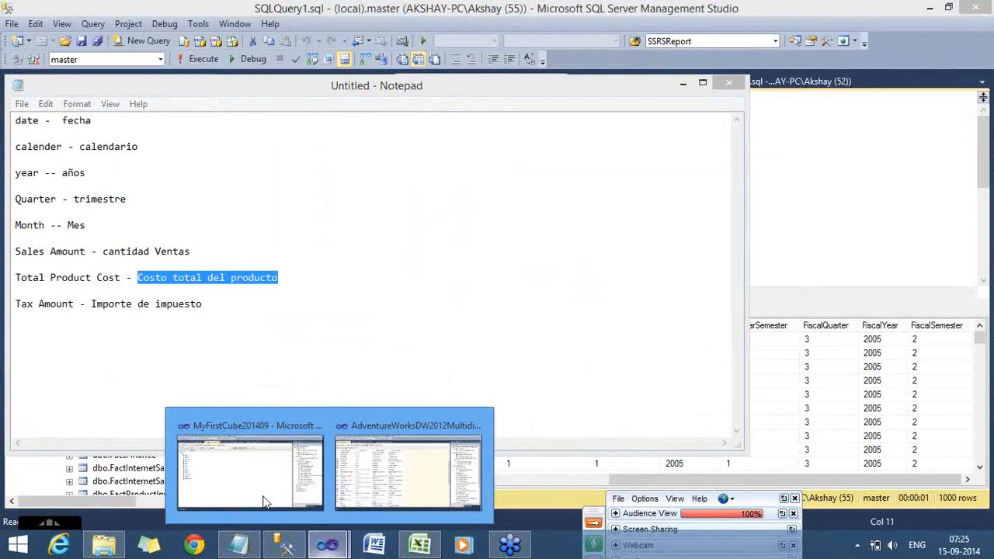
left_click(262, 500)
left_click(361, 104)
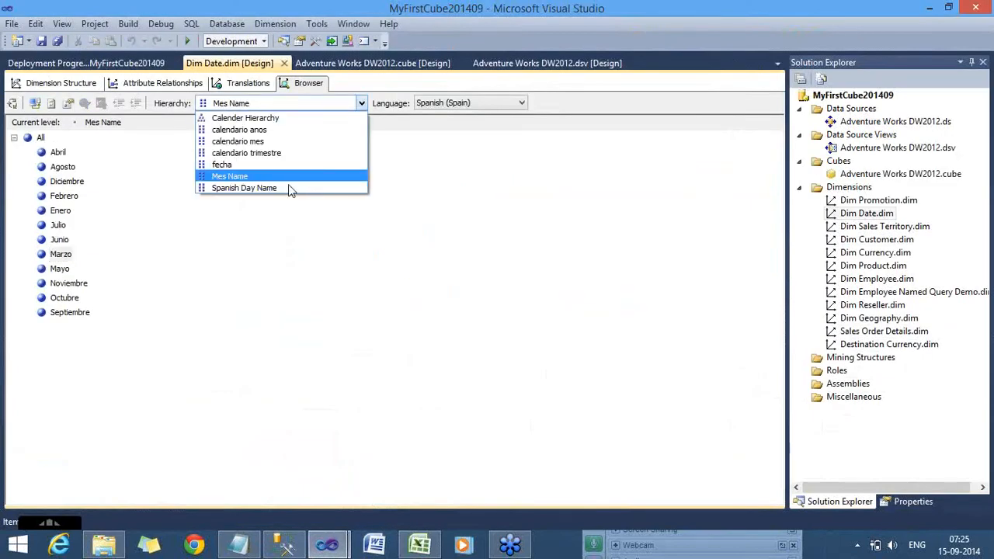
left_click(287, 190)
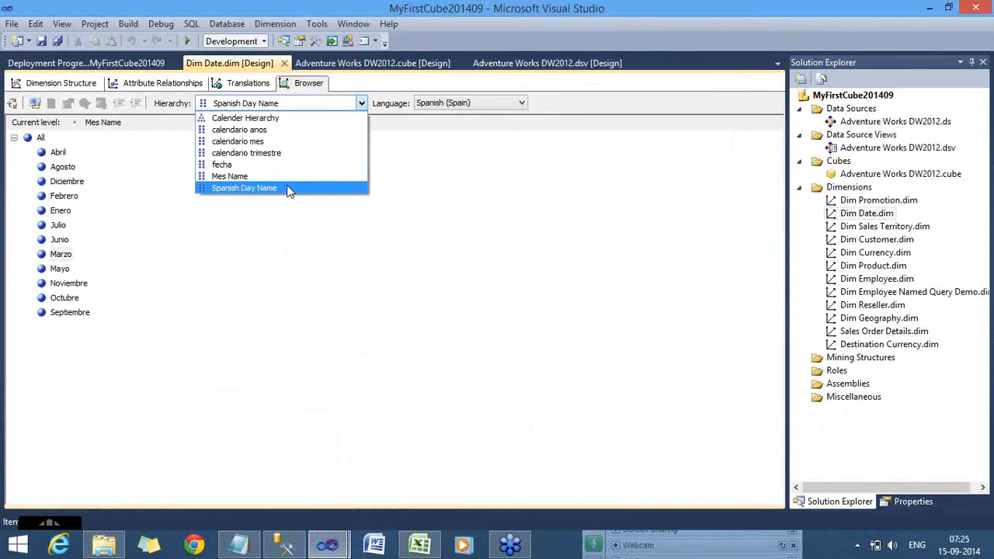
left_click(286, 188)
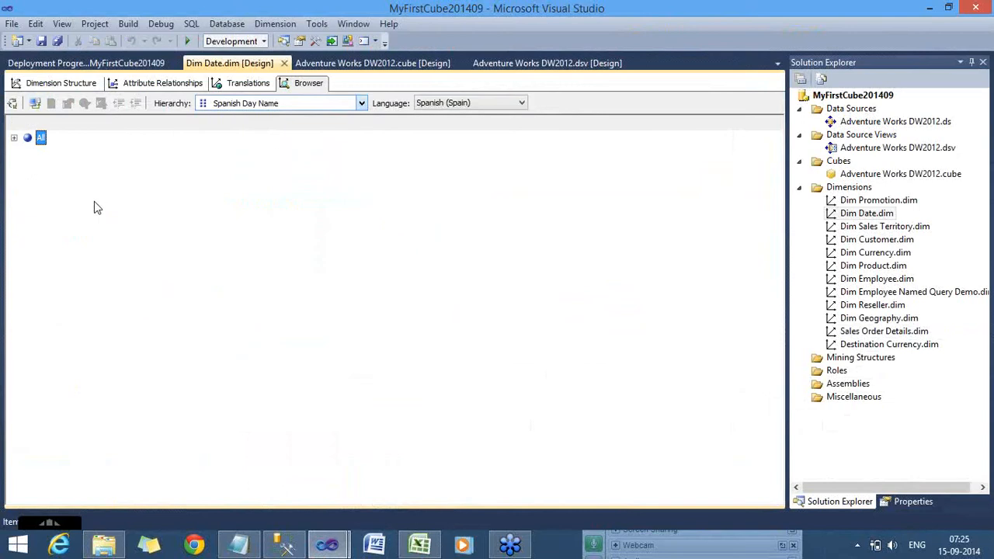
left_click(14, 138)
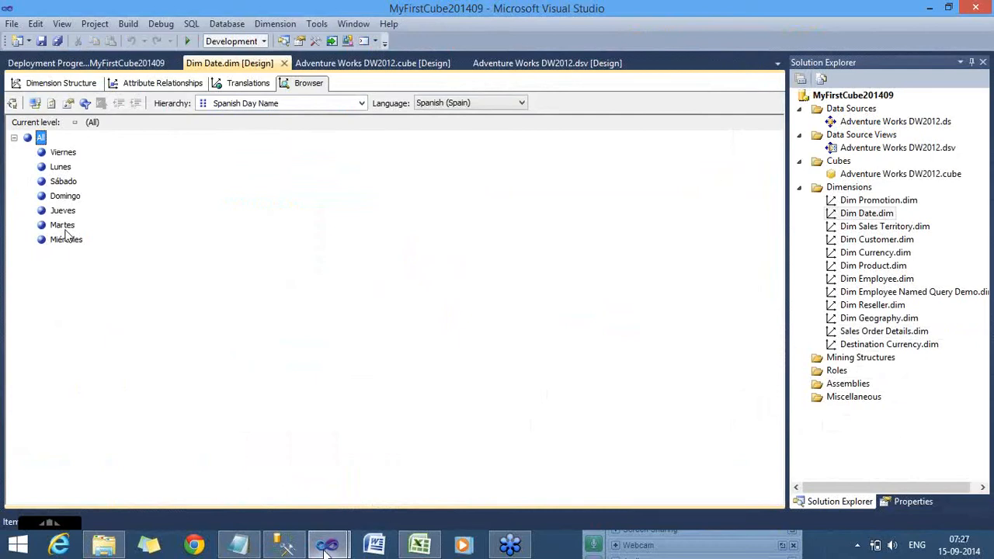
Switch to SQL Server Management Studio and check the English and Spanish month names in row 4 of the query results.
left_click(292, 549)
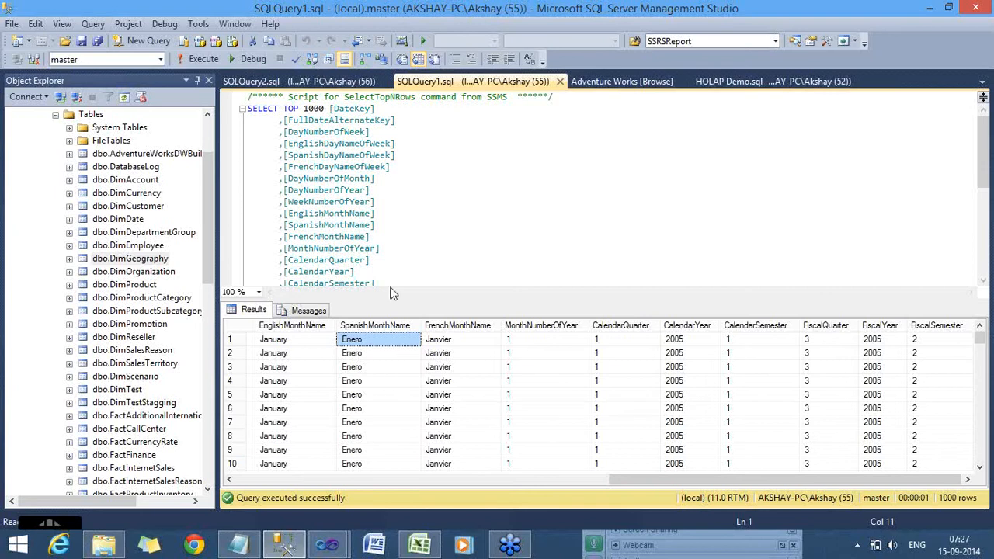
left_click(317, 381)
key("Right")
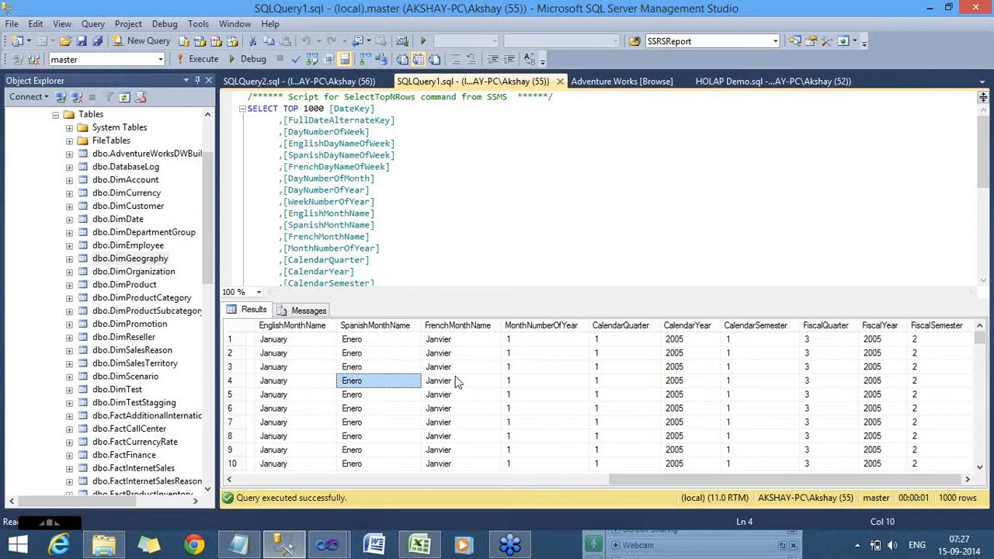
Switch to the MyFirstCube201409 project in Visual Studio and browse the day name members in German (Germany).
mouse_move(322, 547)
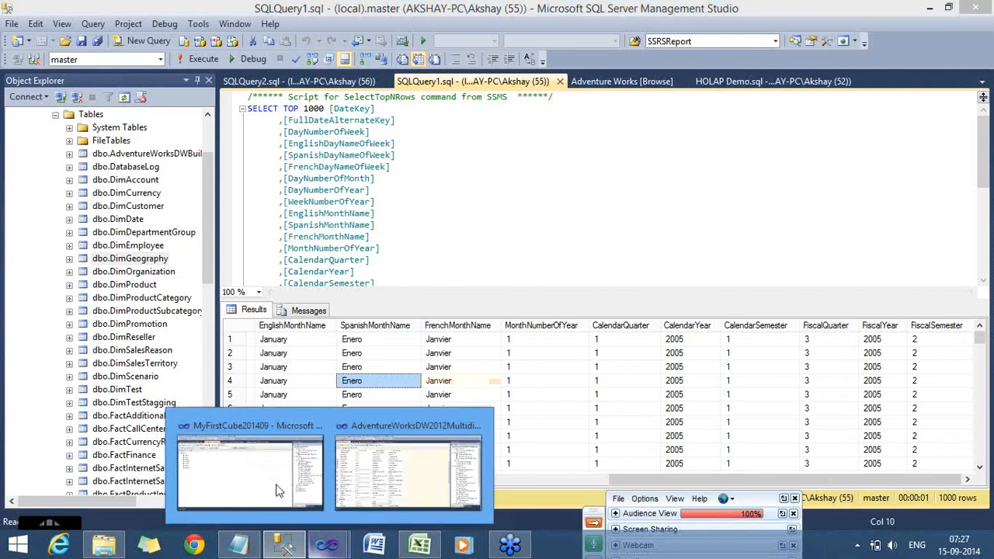
left_click(278, 490)
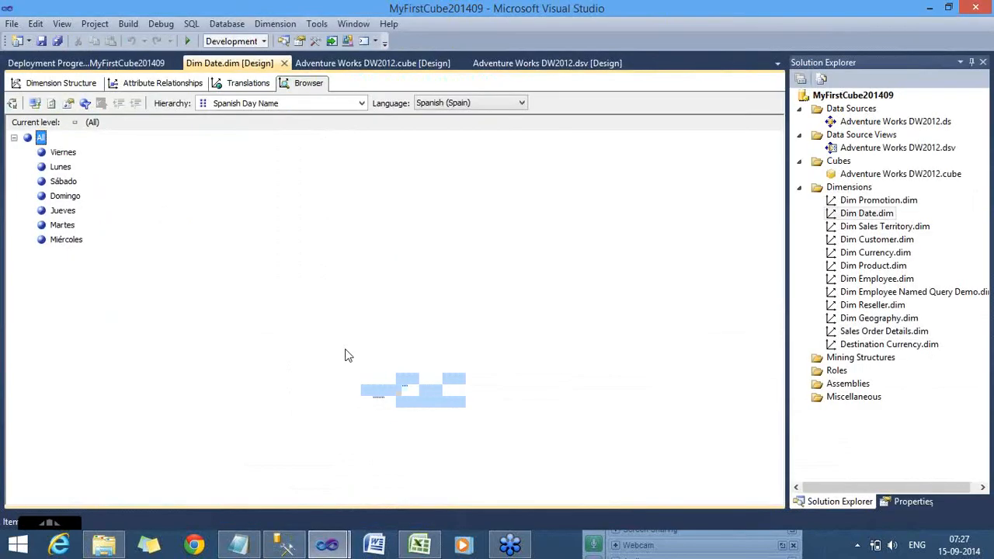
left_click(473, 109)
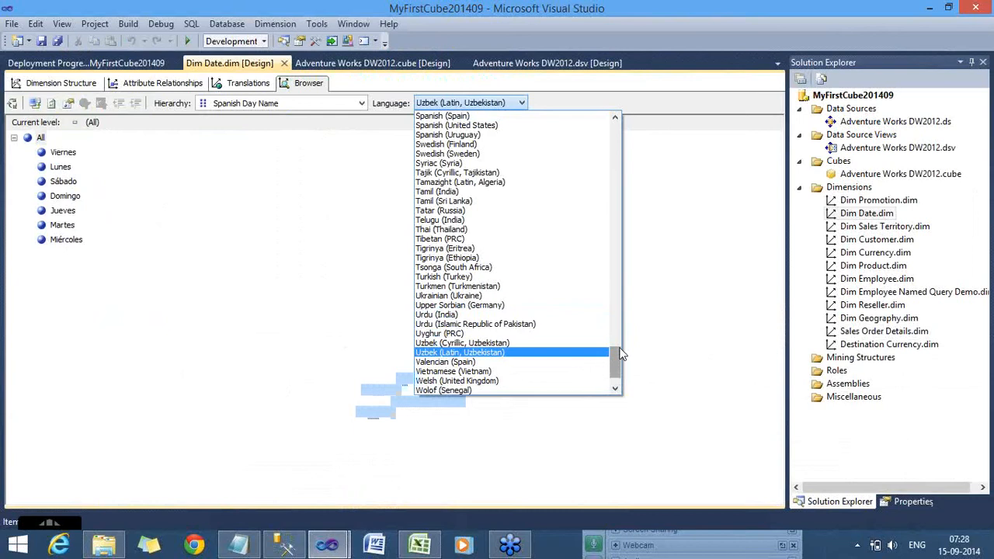
left_click_drag(619, 354, 620, 235)
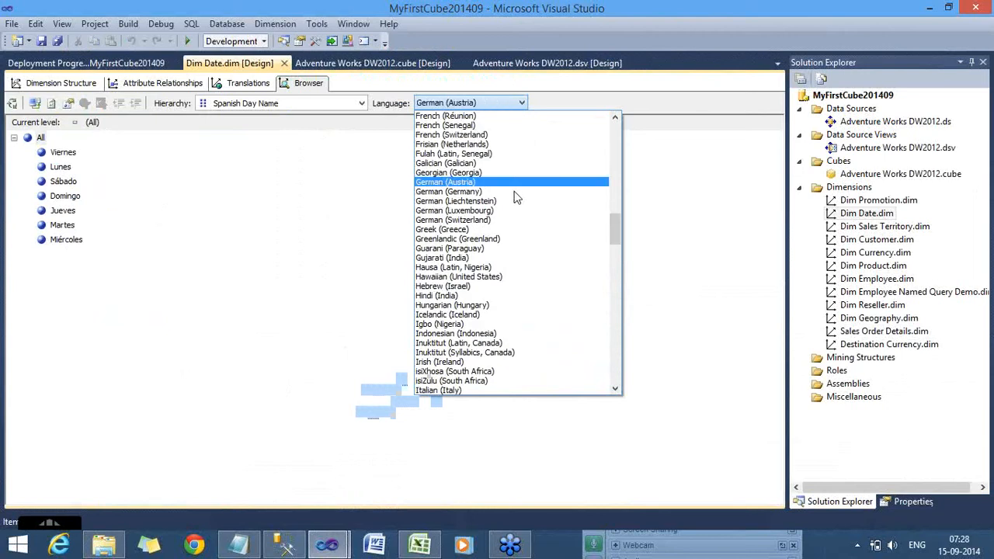
left_click(514, 193)
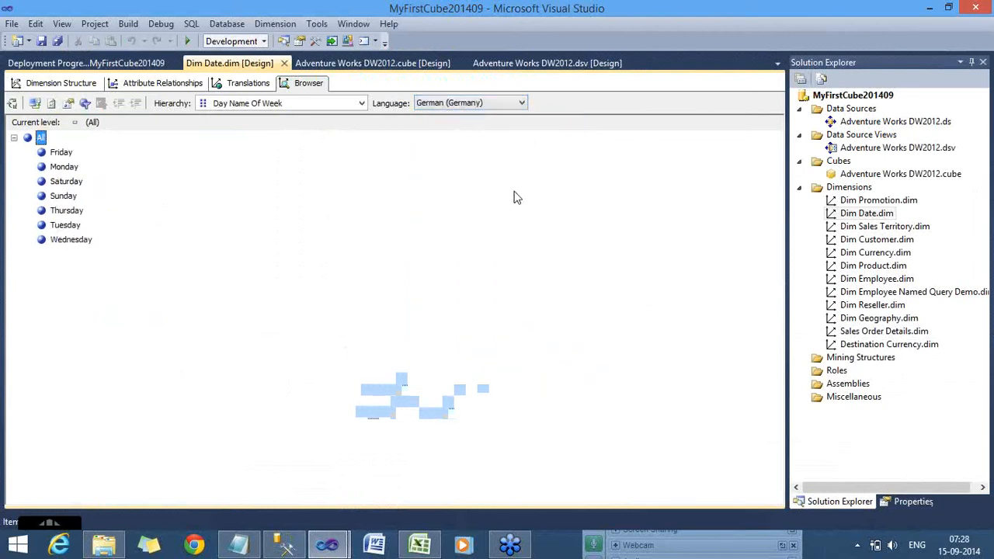
Change the dimension browser language to Japanese (Japan) to compare the day name members.
left_click(498, 106)
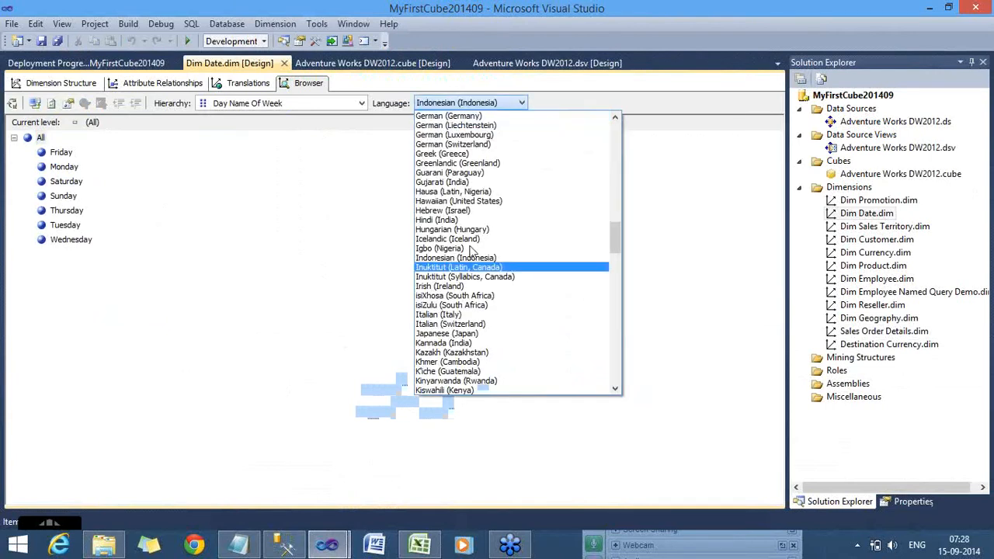
left_click(471, 220)
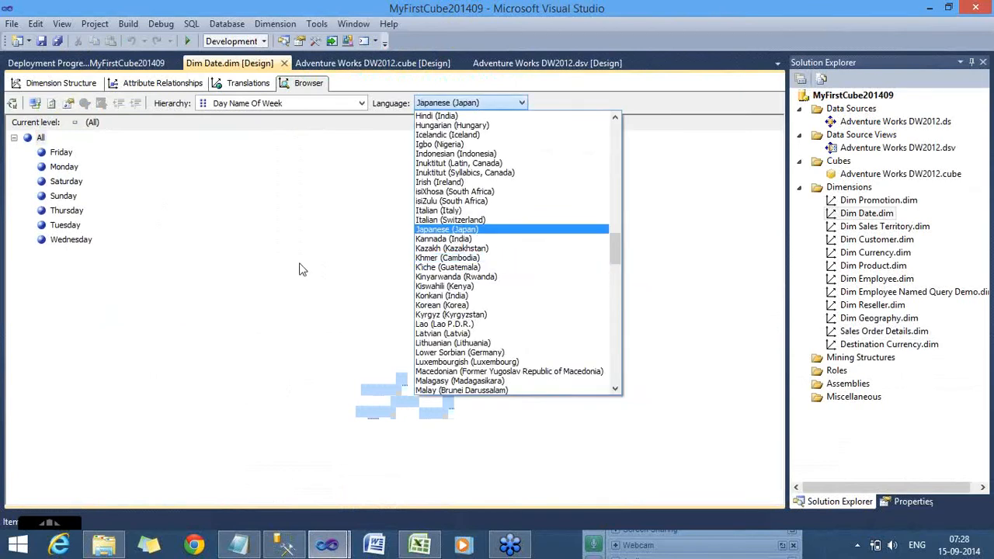
left_click(187, 223)
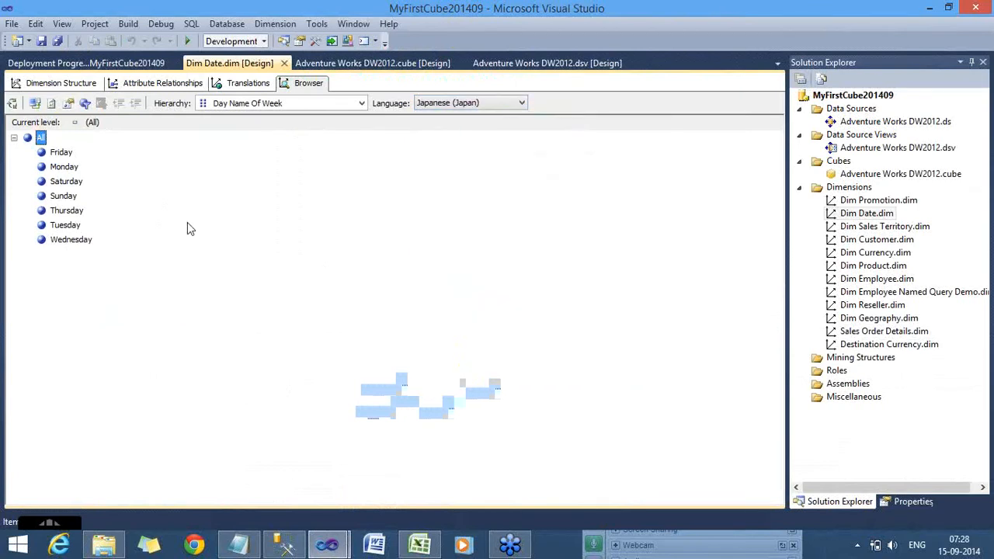
Review the Dim Date translations, then examine the Month Name attribute and the EnglishMonthName source column in the dimension structure.
left_click(246, 83)
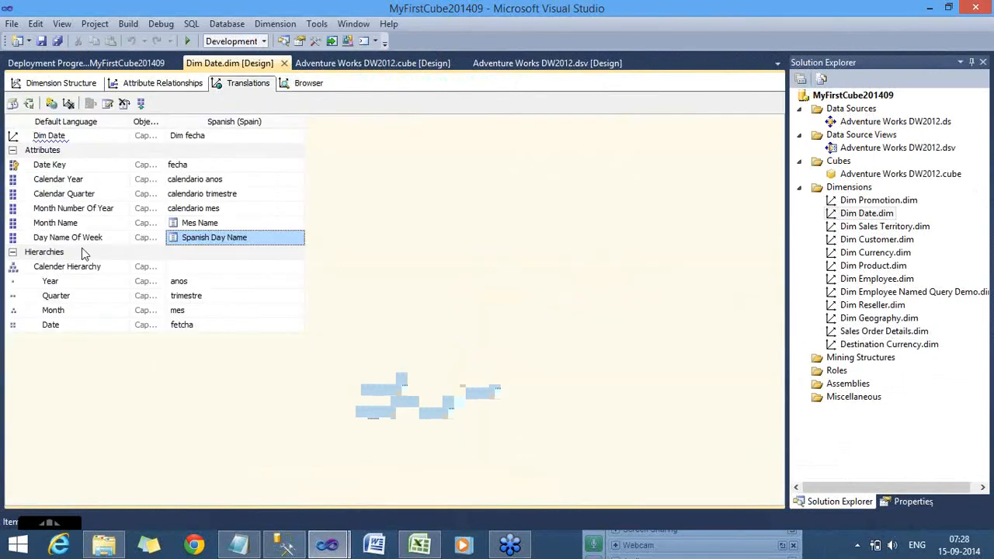
left_click(62, 83)
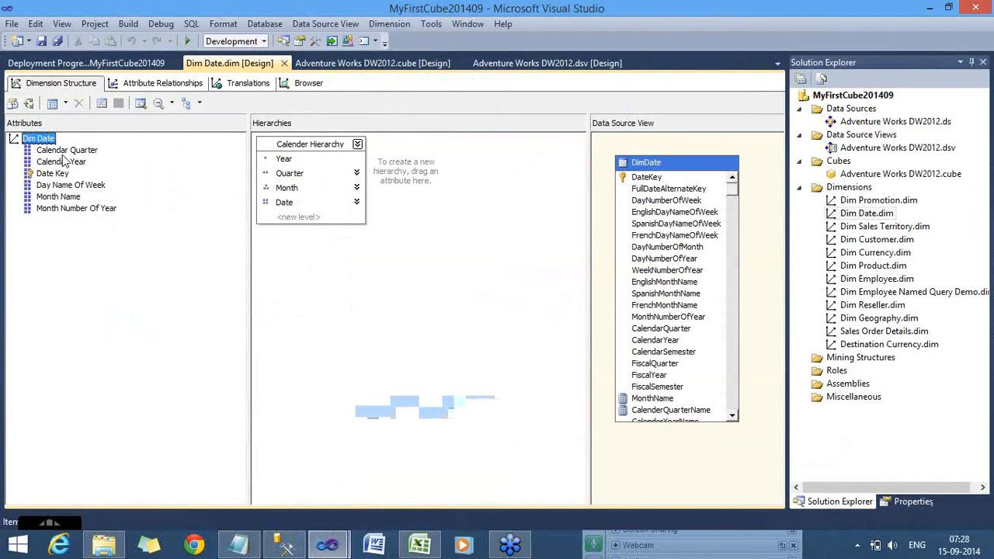
key("Down")
key("Down")
key("Down")
key("Down")
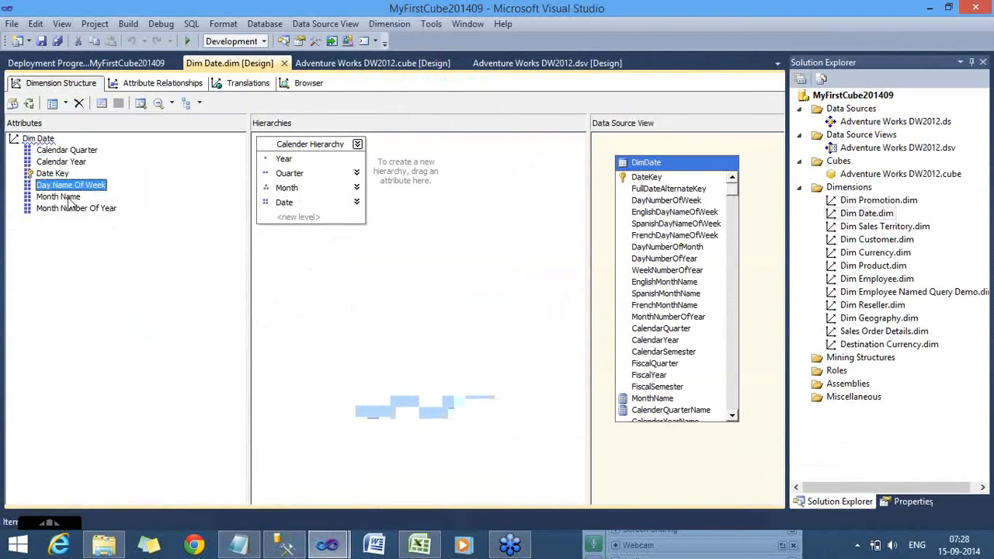
key("Down")
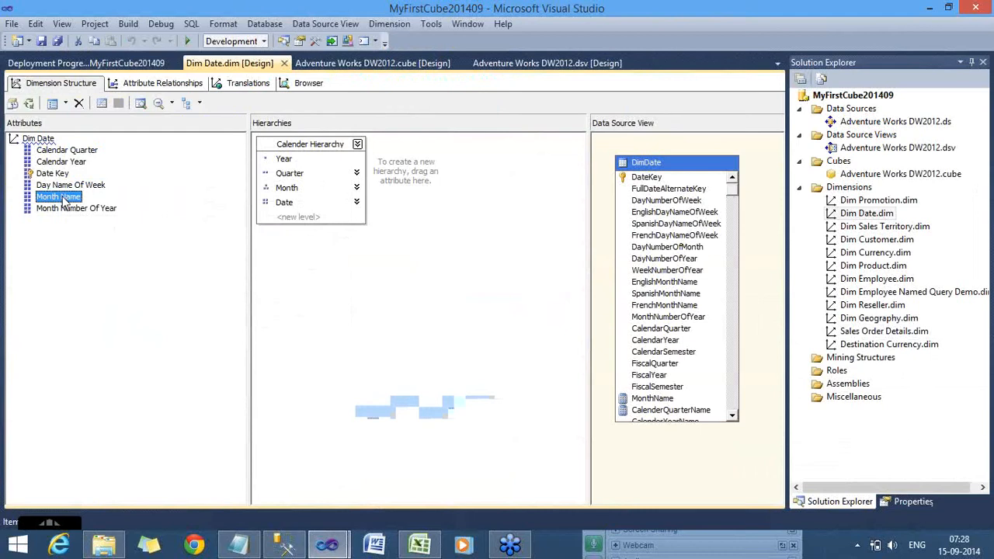
left_click(687, 284)
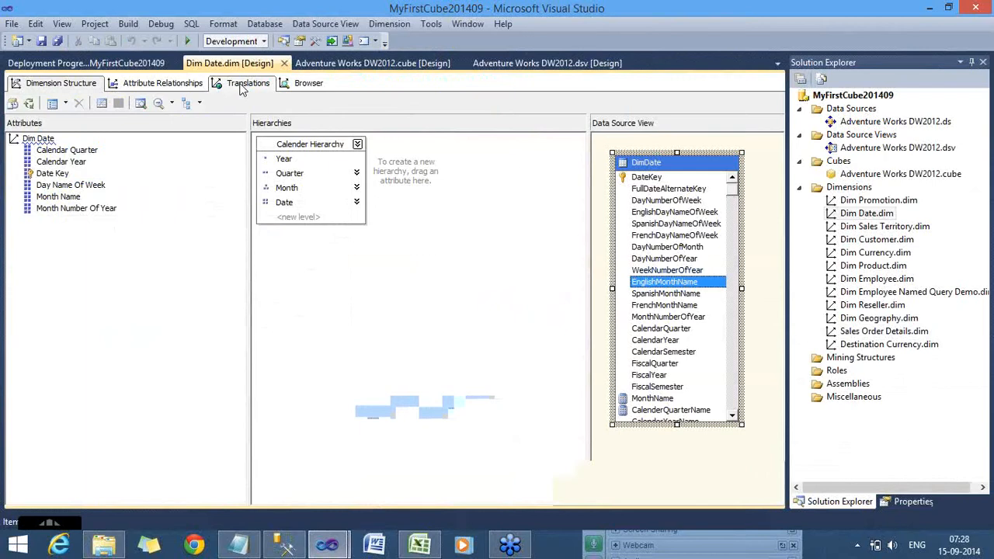
Add the FrenchMonthName column from the DimDate table as an attribute of the Dim Date dimension.
left_click(66, 84)
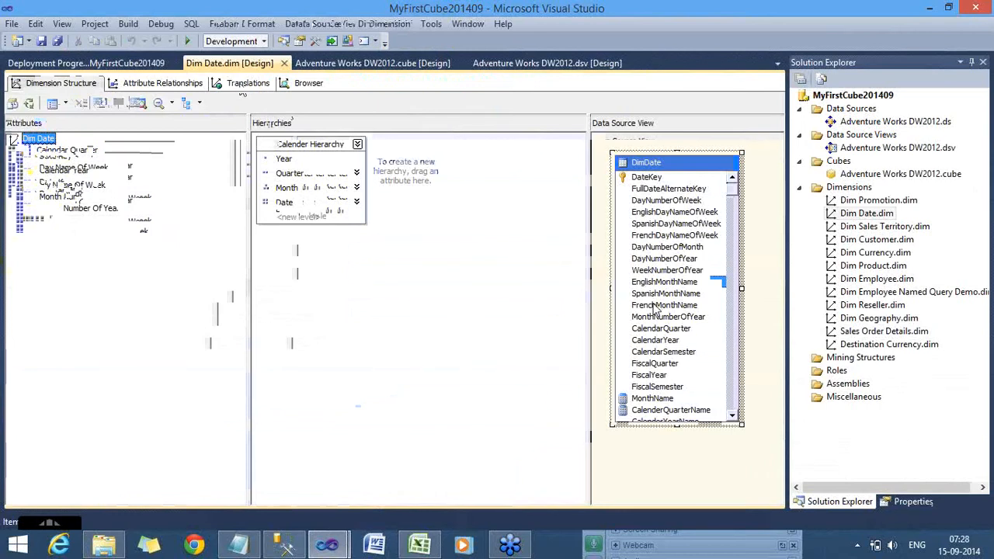
left_click_drag(655, 309, 68, 206)
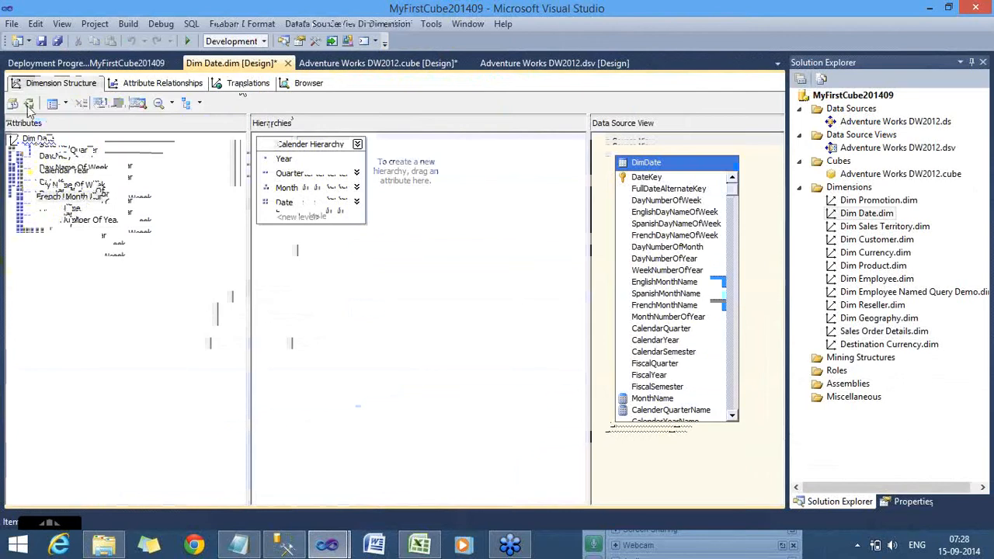
Define the Spanish (Spain) translation of French Month Name with the EnglishMonthName column and the caption "English Name".
left_click(243, 83)
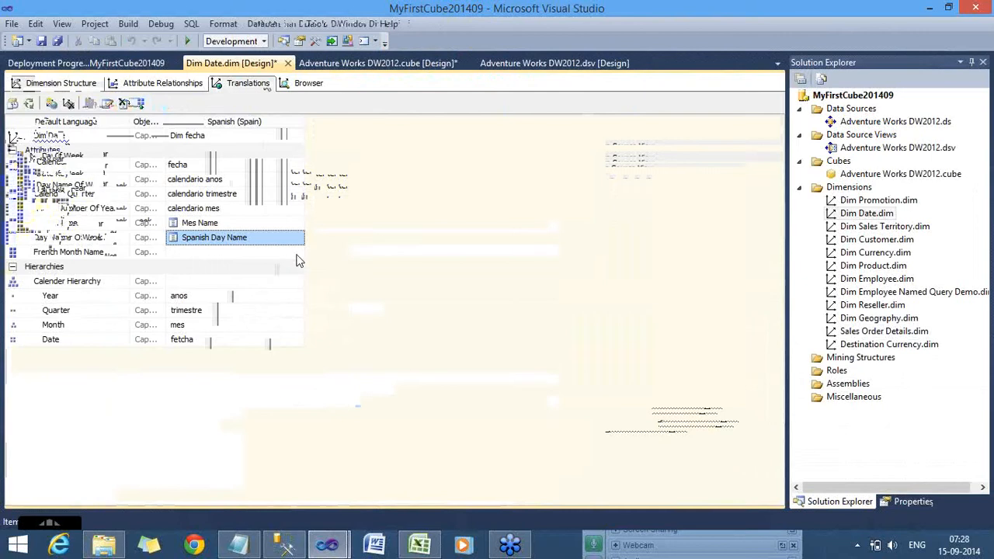
left_click(299, 257)
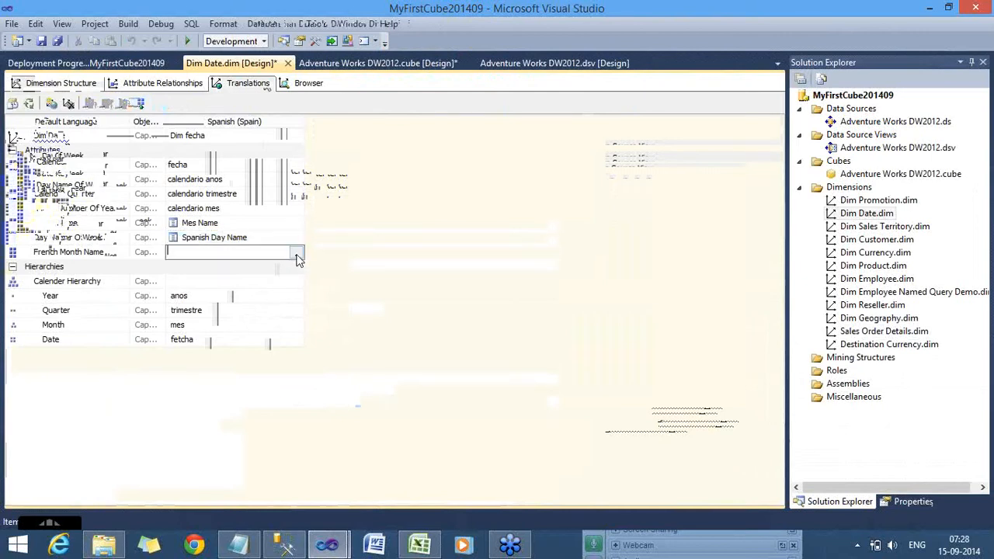
left_click(298, 255)
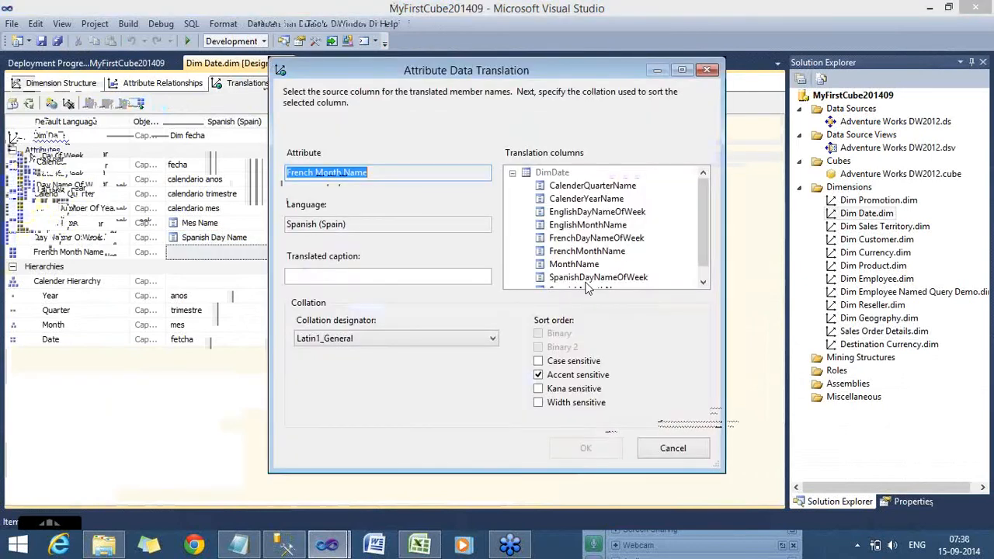
left_click(588, 225)
left_click(449, 278)
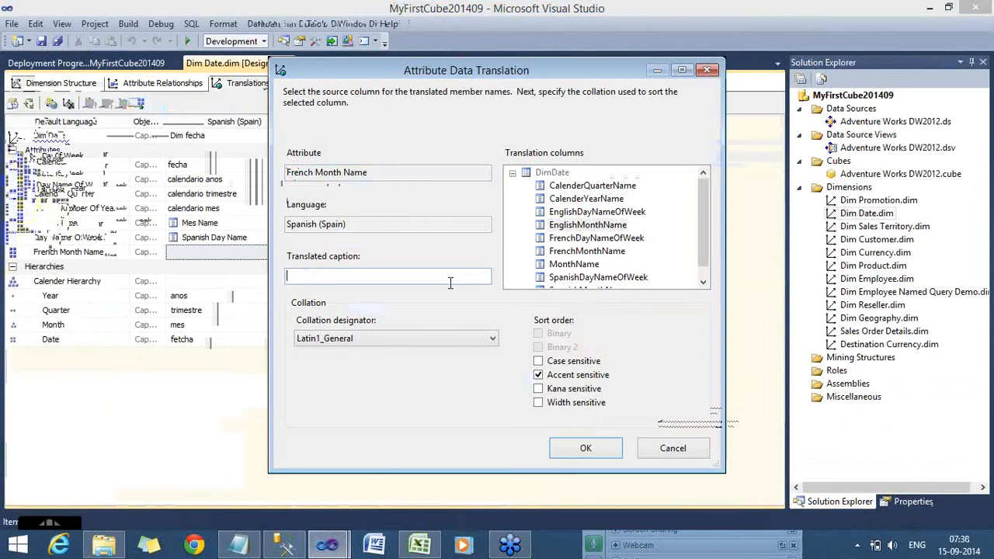
type("English Name")
key("Return")
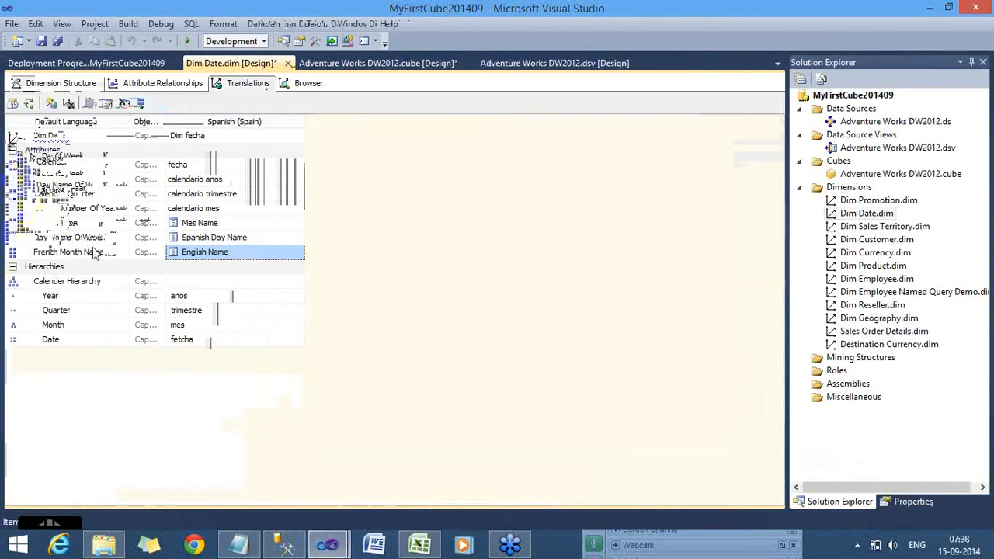
Build and deploy the project, and run a full process of the Dim Date dimension.
left_click(29, 108)
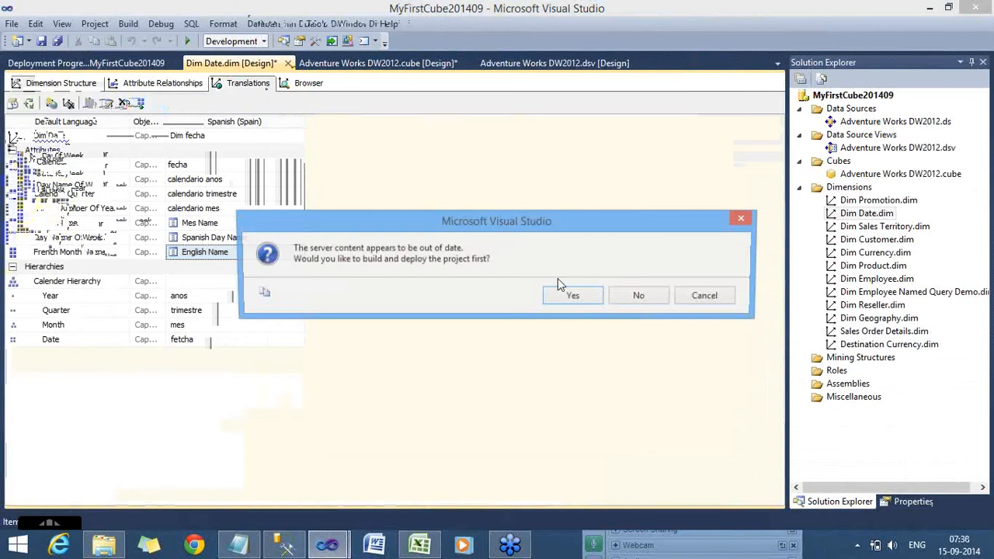
left_click(596, 302)
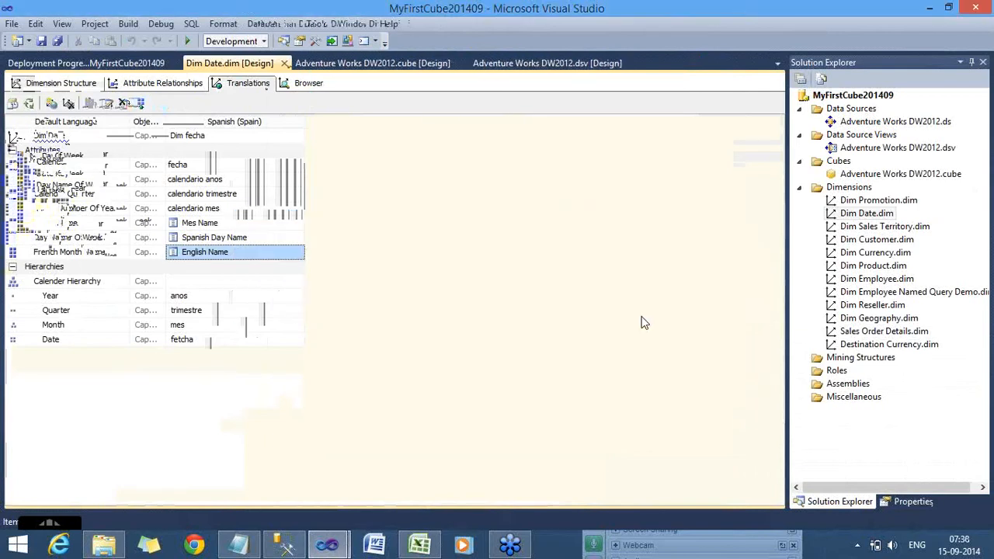
left_click(644, 306)
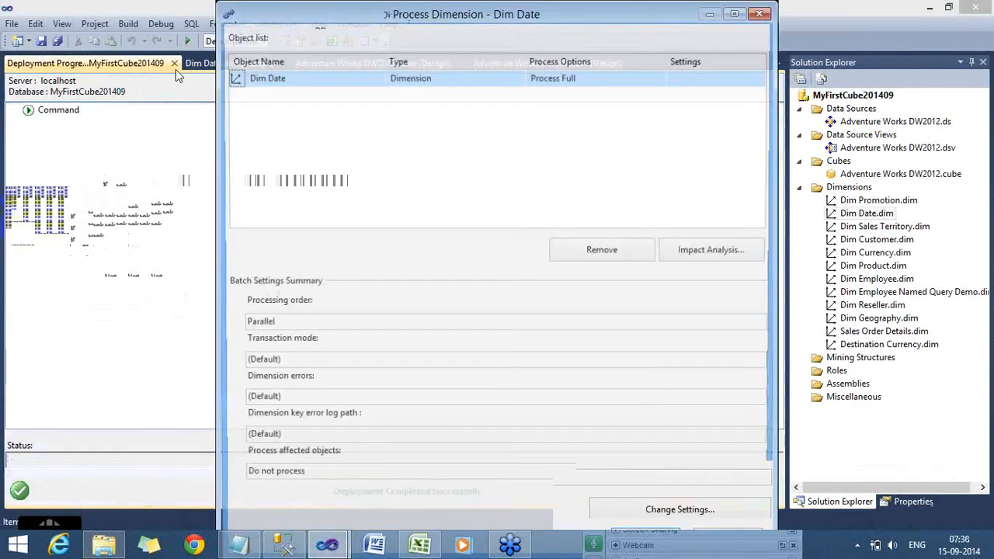
left_click(736, 14)
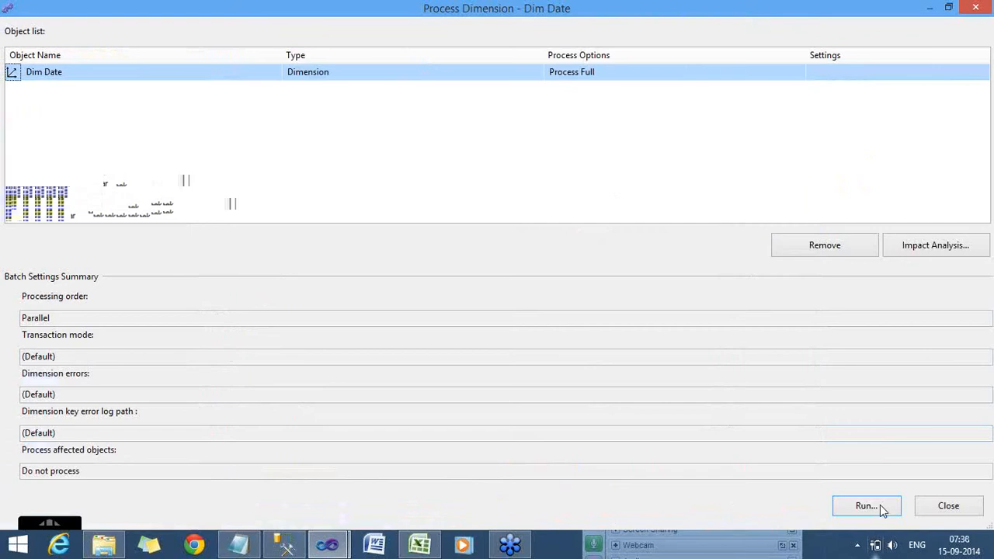
left_click(865, 506)
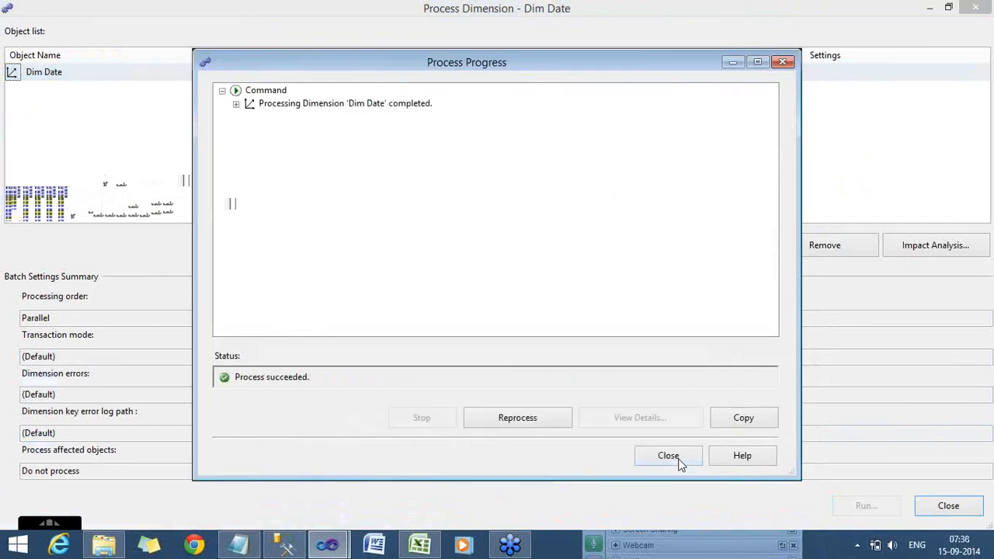
left_click(679, 458)
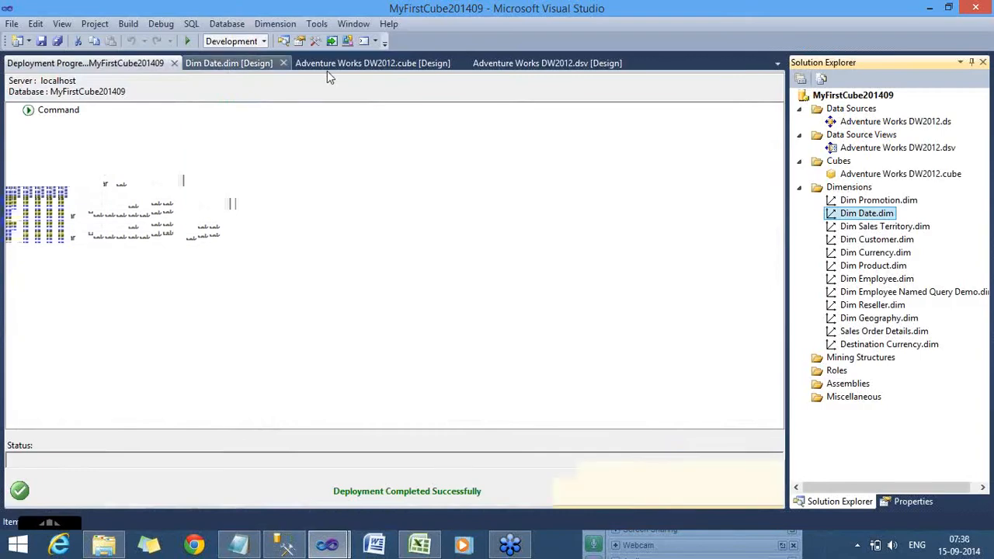
Reconnect the Dim Date dimension browser to the server and set its language to Default.
left_click(230, 64)
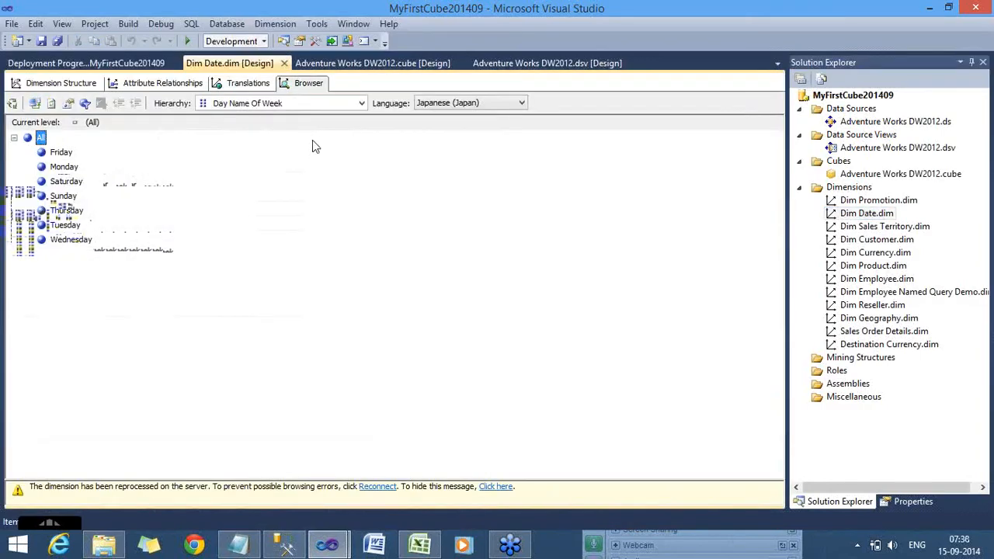
left_click(454, 107)
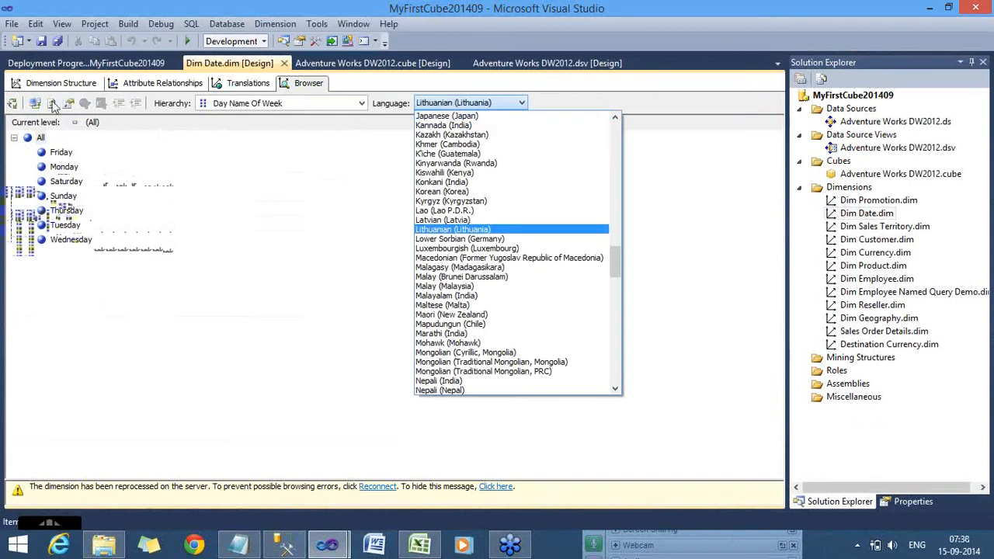
left_click(35, 106)
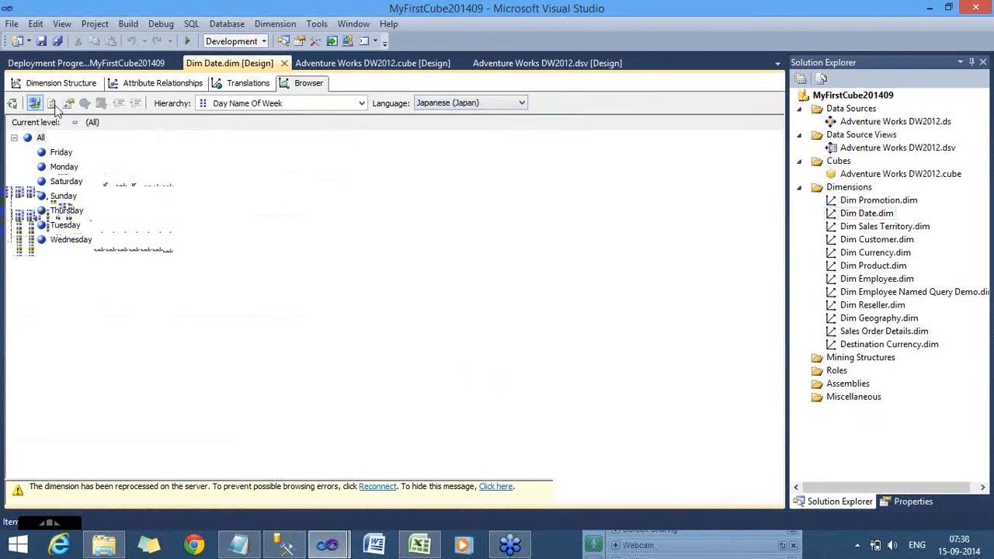
left_click(517, 104)
left_click_drag(618, 272, 538, 121)
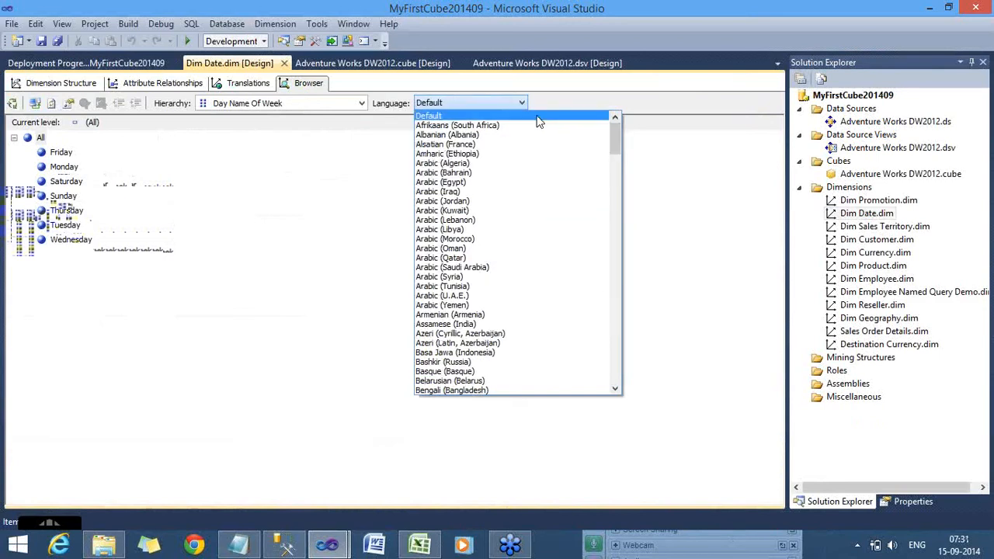
left_click(537, 116)
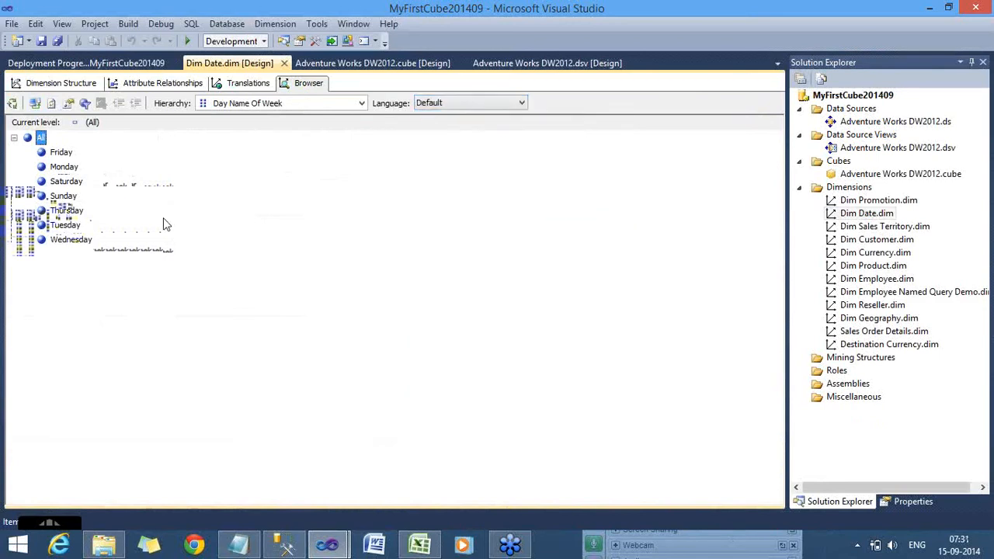
Browse the French Month Name hierarchy and expand its All member to view the months.
left_click(361, 103)
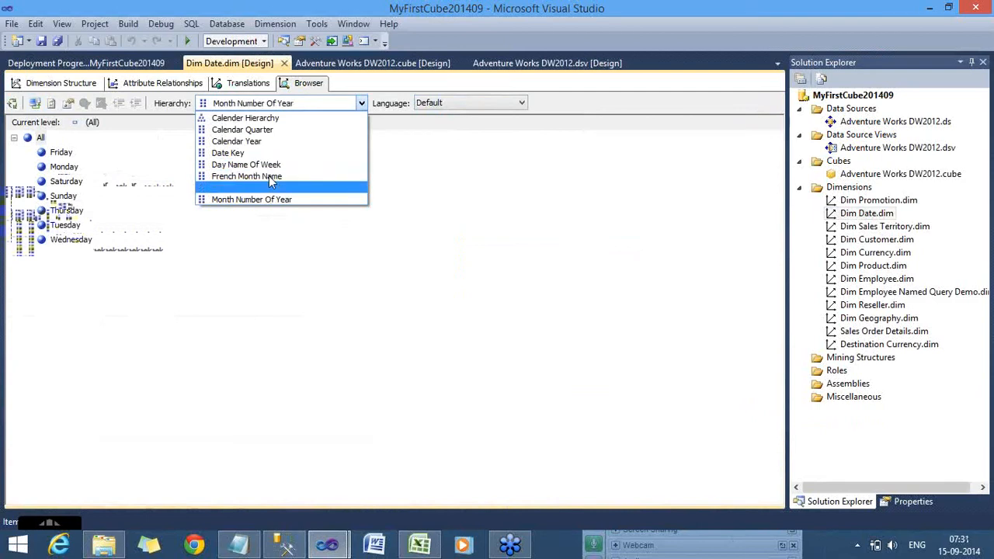
left_click(269, 176)
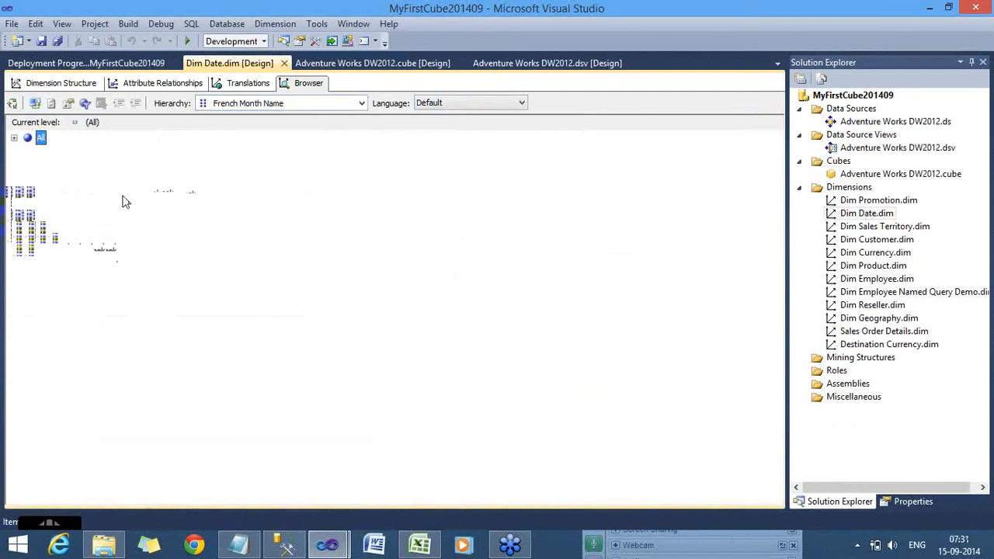
left_click(14, 139)
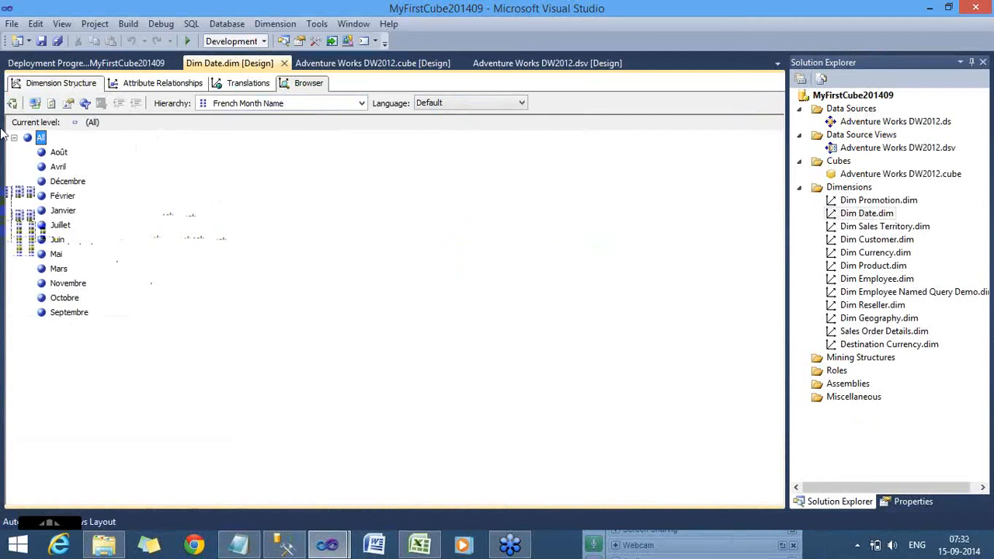
Set the Dim Date browser language to Spanish (Spain) to view the translated French Month Name members.
left_click(504, 104)
left_click_drag(619, 147, 624, 353)
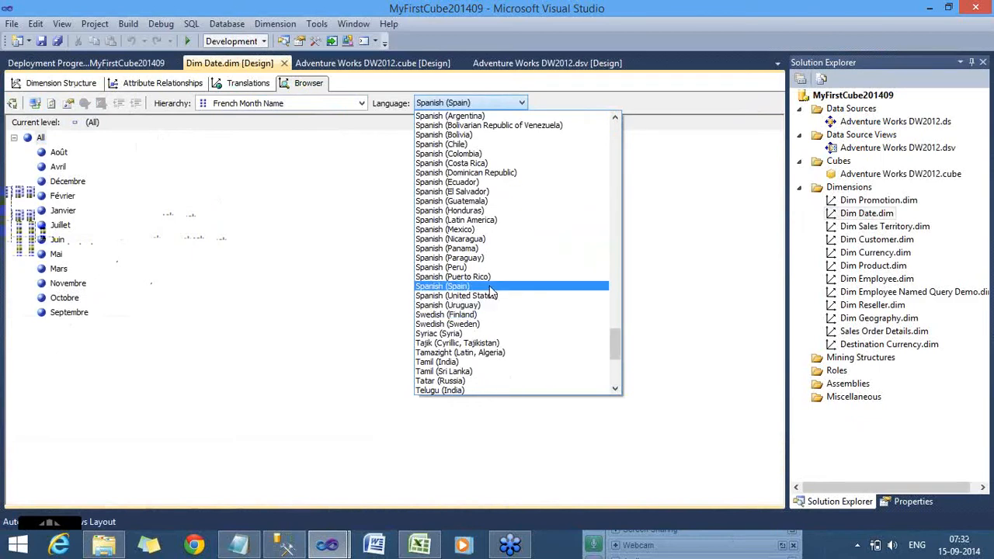
left_click(491, 287)
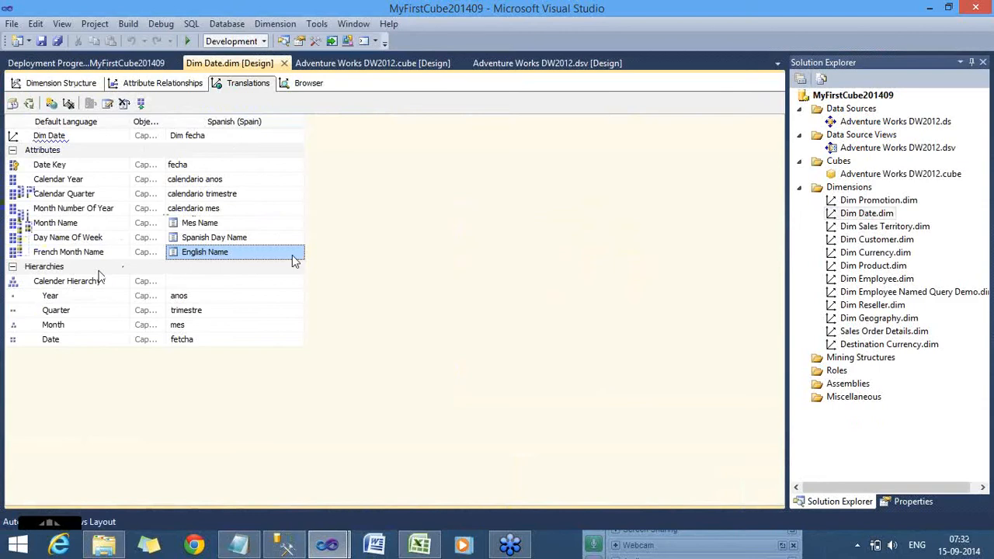
Review the Spanish (Spain) data translation settings of French Month Name and close them without changes.
mouse_move(250, 255)
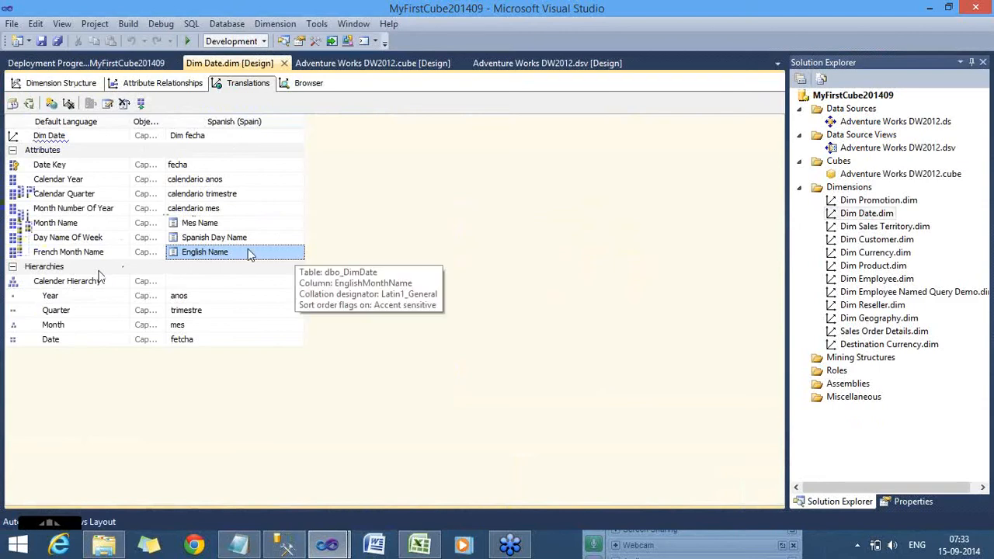
left_click(299, 251)
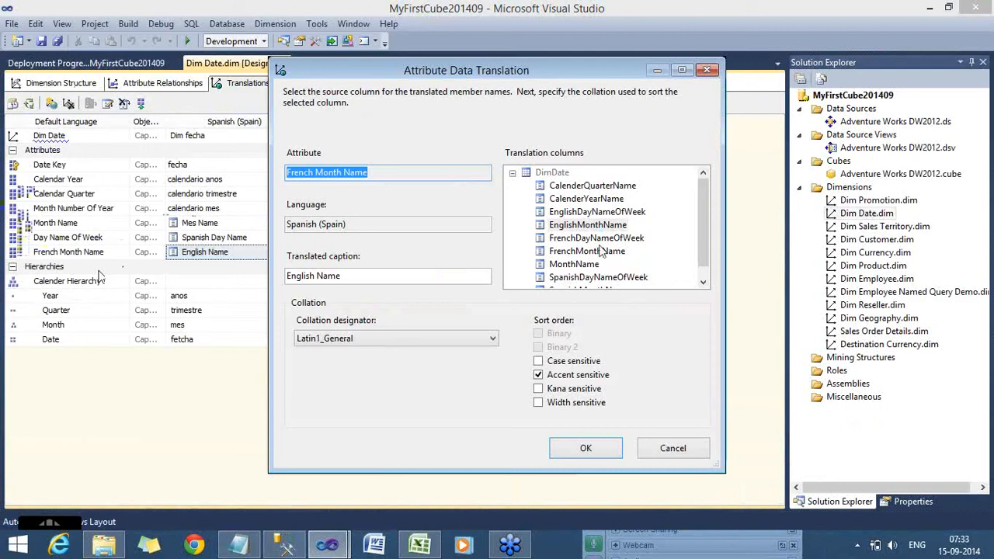
left_click(670, 448)
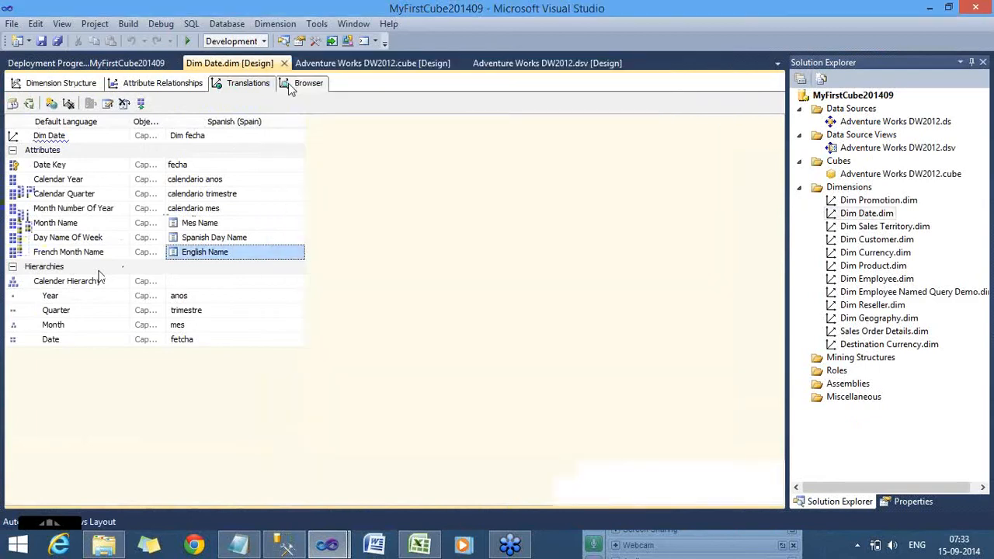
Browse the Dim Date month members again with the language set to Telugu (India).
left_click(288, 84)
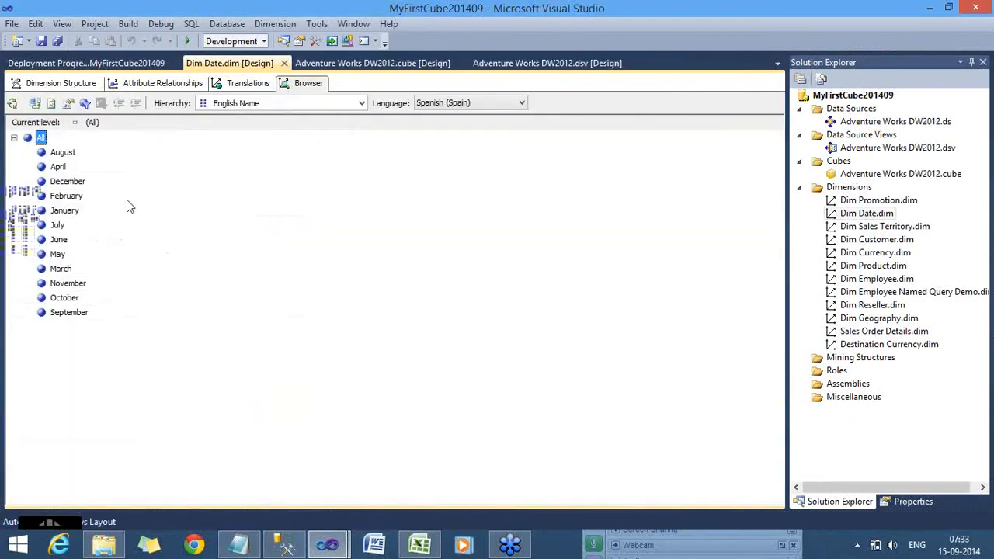
left_click(464, 106)
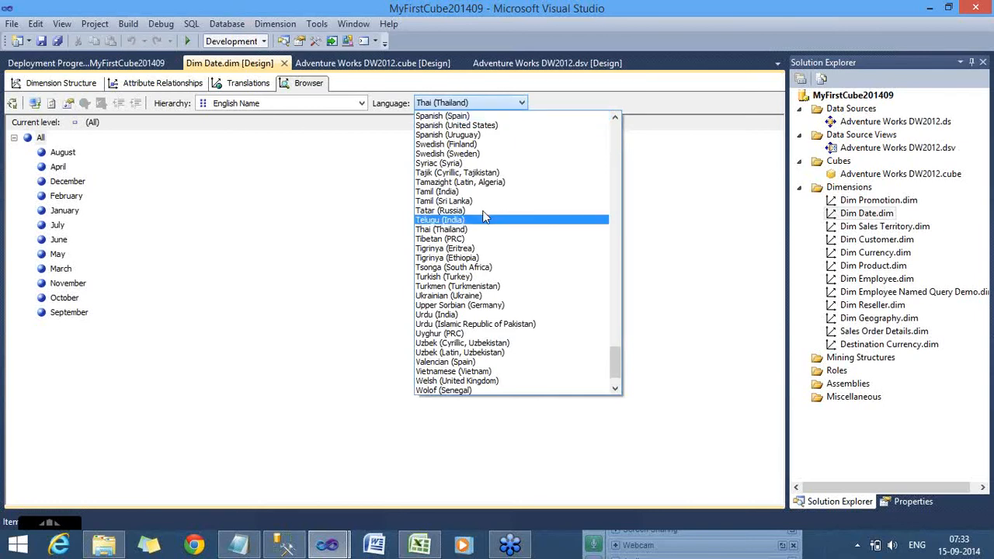
key("Up")
key("Down")
left_click(479, 222)
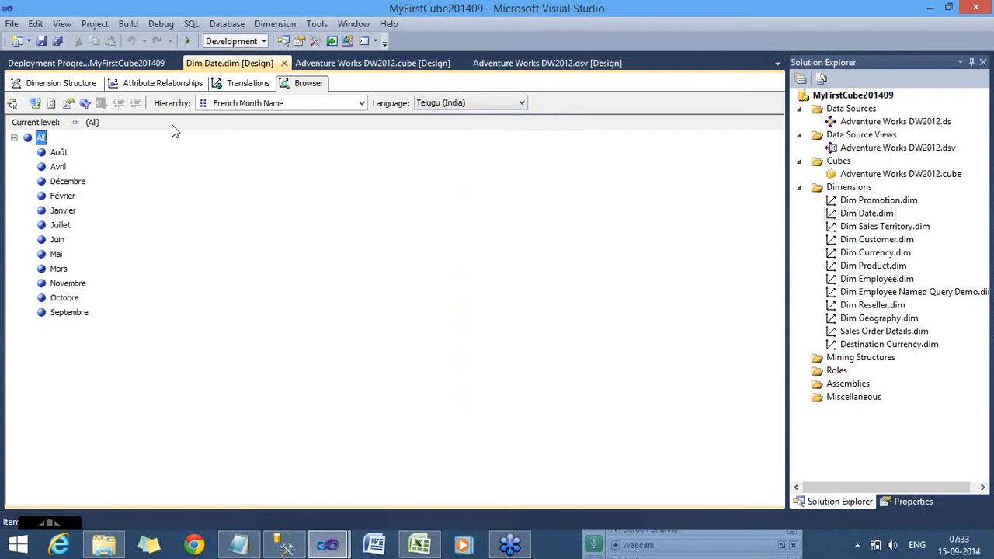
View the languages offered for a new Dim Date translation without adding one, and return to the dimension structure.
left_click(166, 86)
left_click(247, 84)
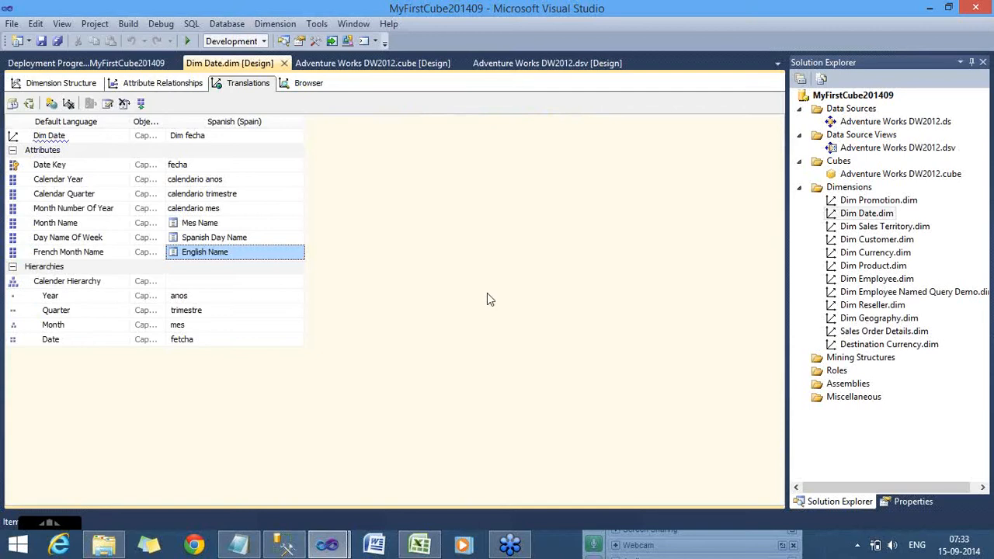
left_click(50, 104)
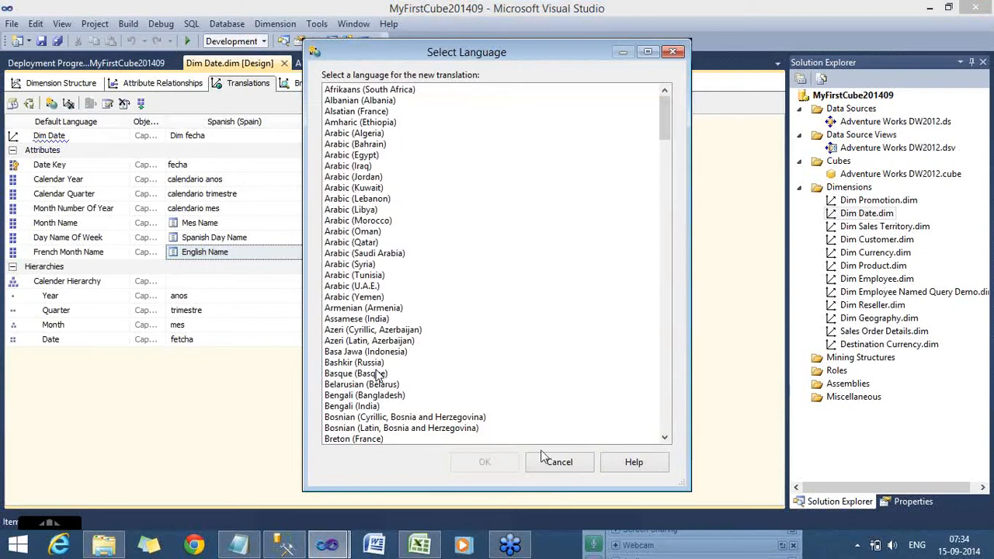
key("Escape")
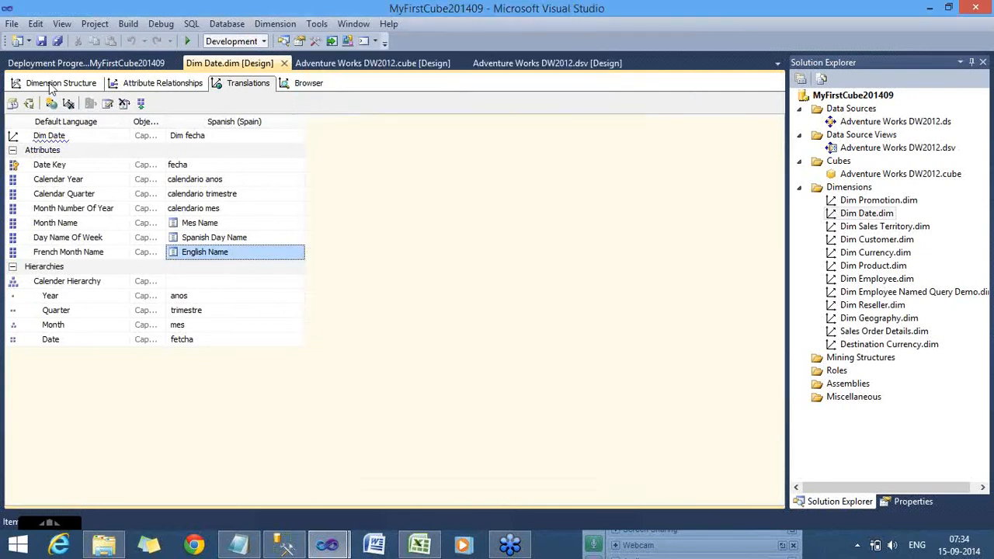
left_click(53, 83)
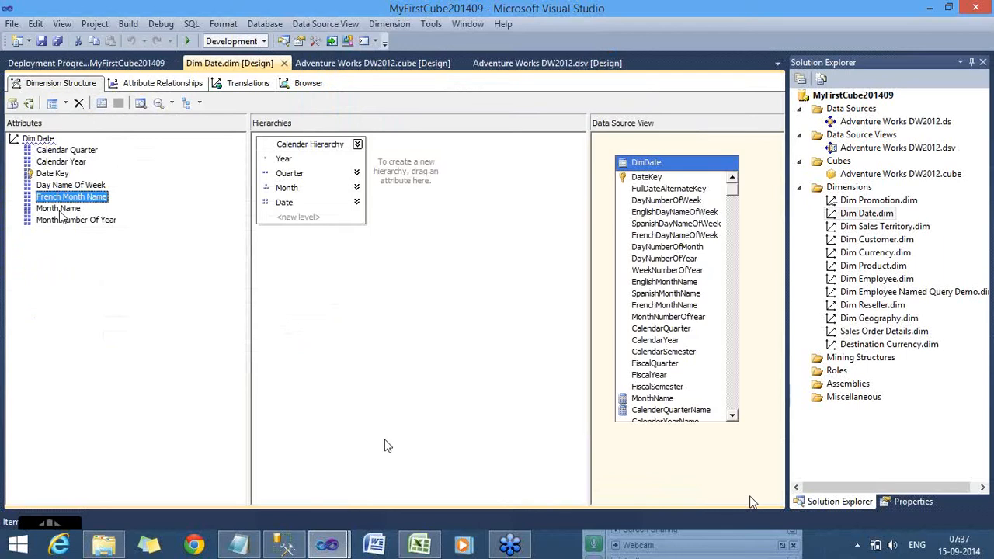
Switch to the AdventureWorksDW2012Multidimensional-EE project and review the Spanish and French translations of the Date dimension, including Day Name.
mouse_move(330, 548)
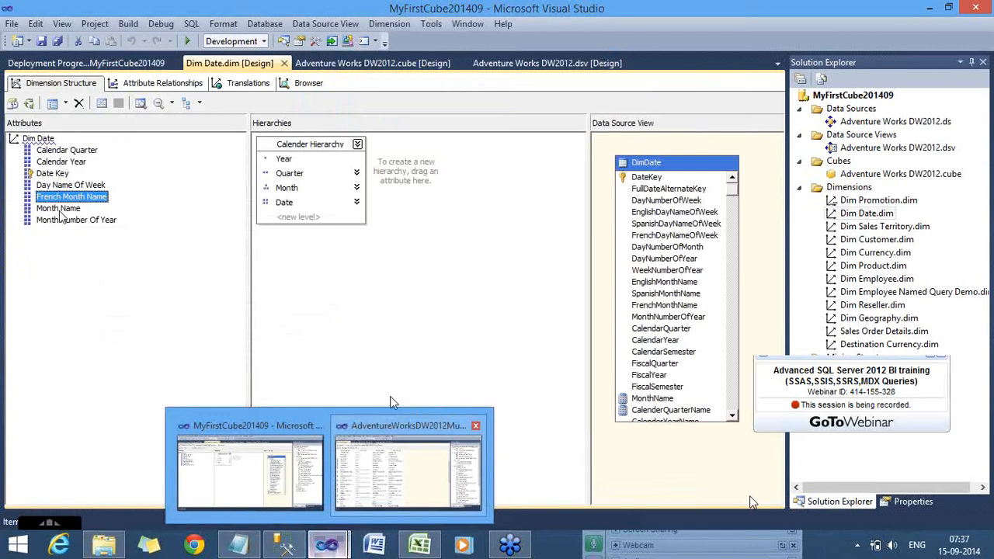
left_click(407, 462)
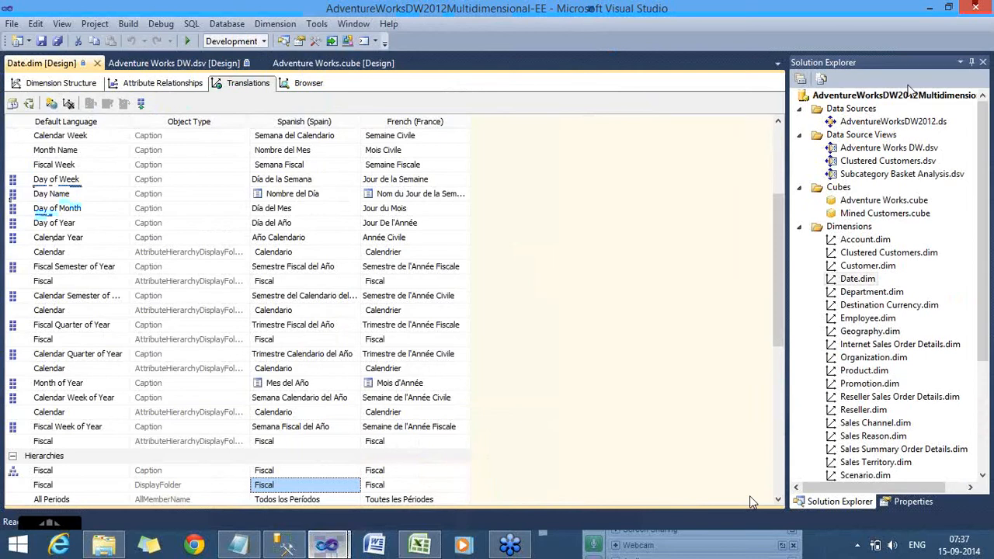
left_click(868, 423)
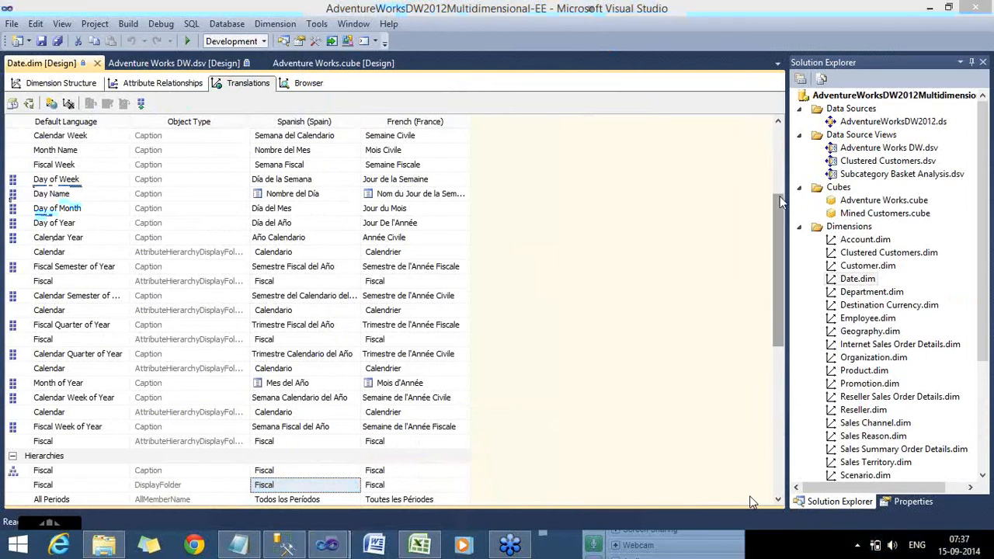
left_click(780, 196)
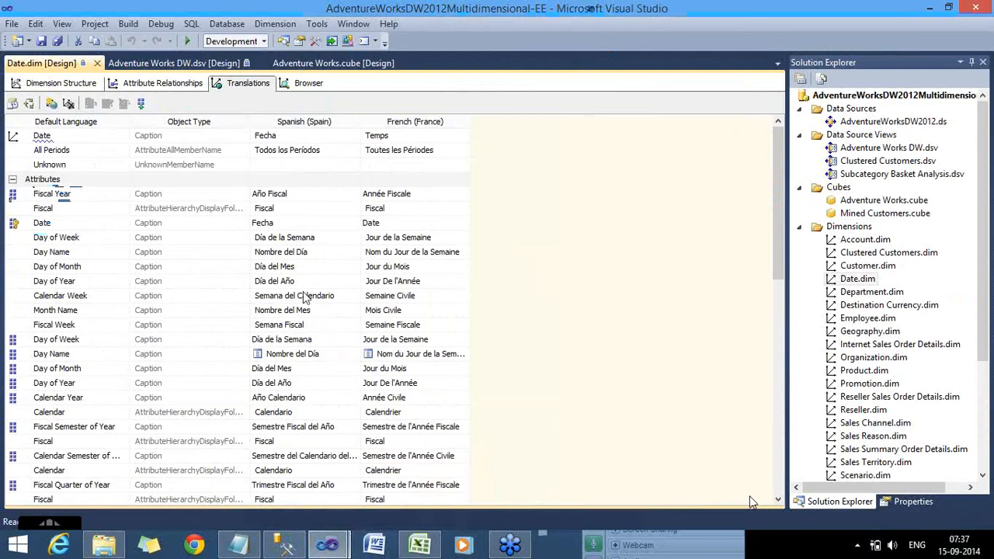
left_click(343, 357)
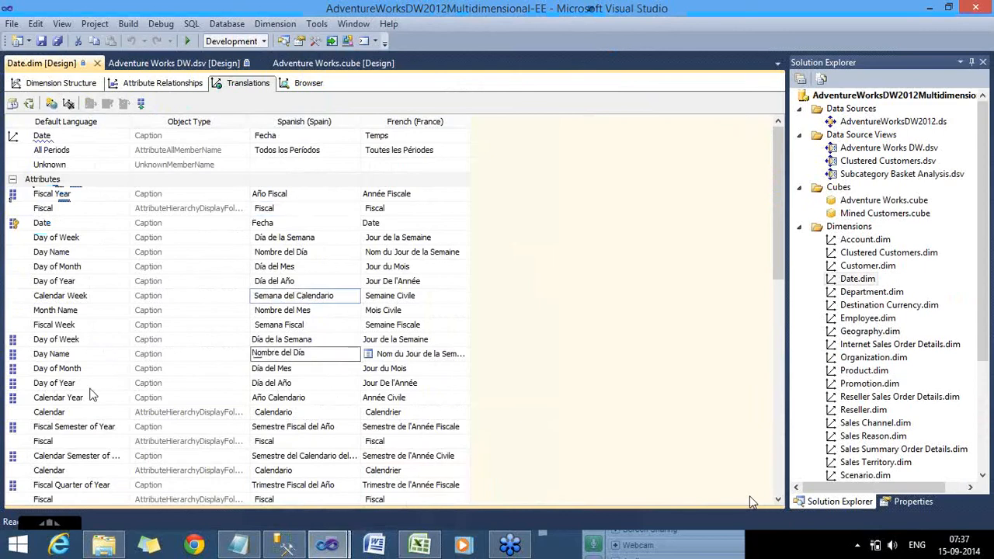
left_click(87, 355)
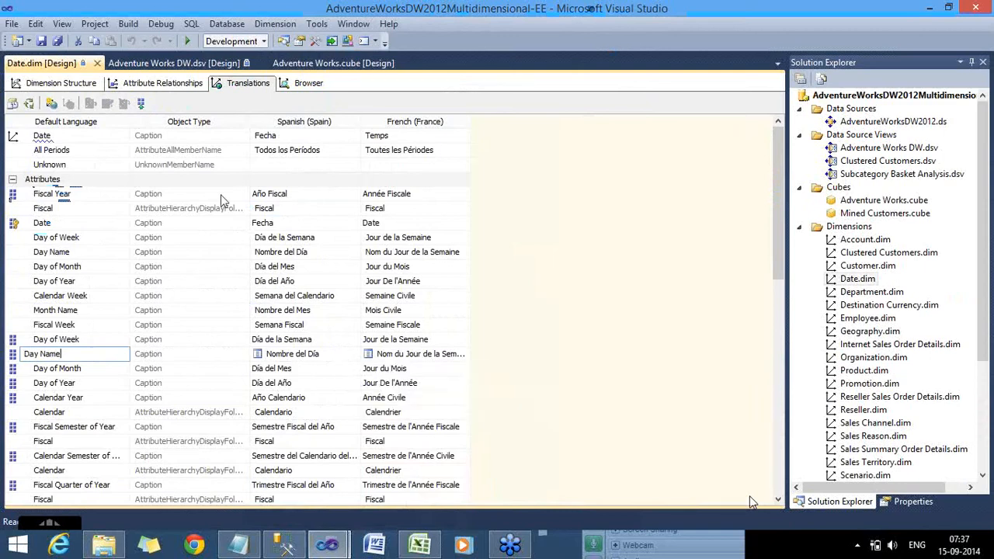
Review the Adventure Works cube's translations from measure groups to KPIs, widening the Spanish (Spain) and French (France) columns.
left_click(333, 62)
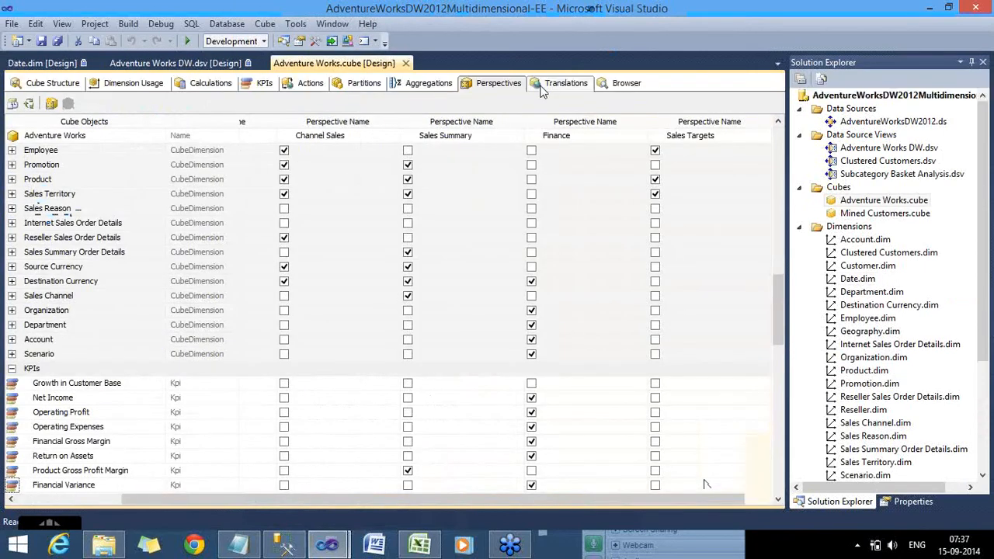
left_click(559, 83)
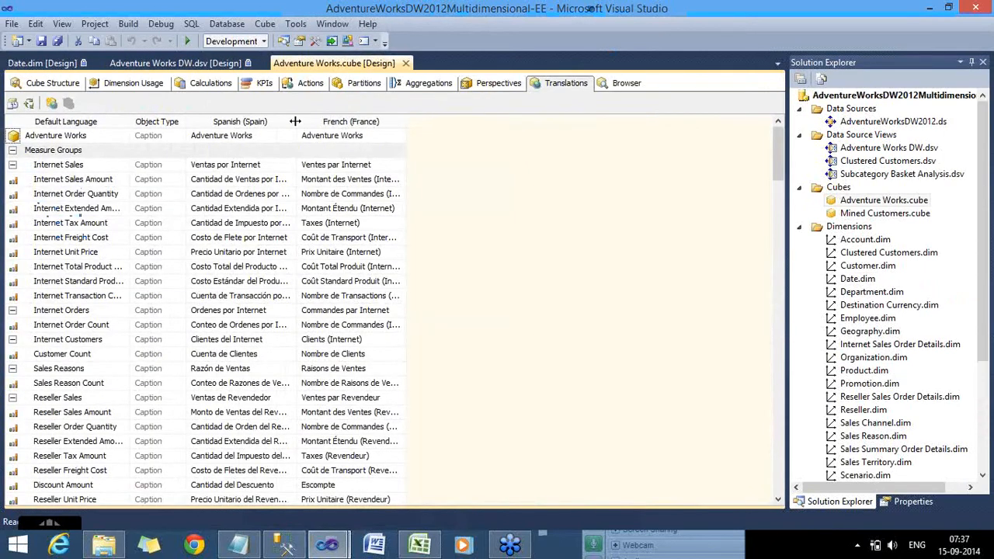
left_click_drag(296, 121, 388, 121)
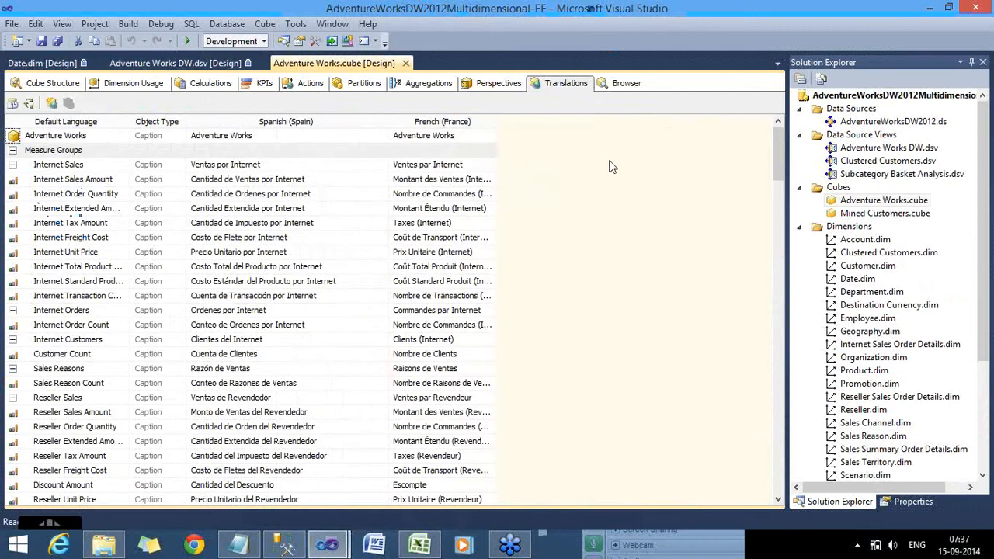
left_click_drag(497, 121, 609, 167)
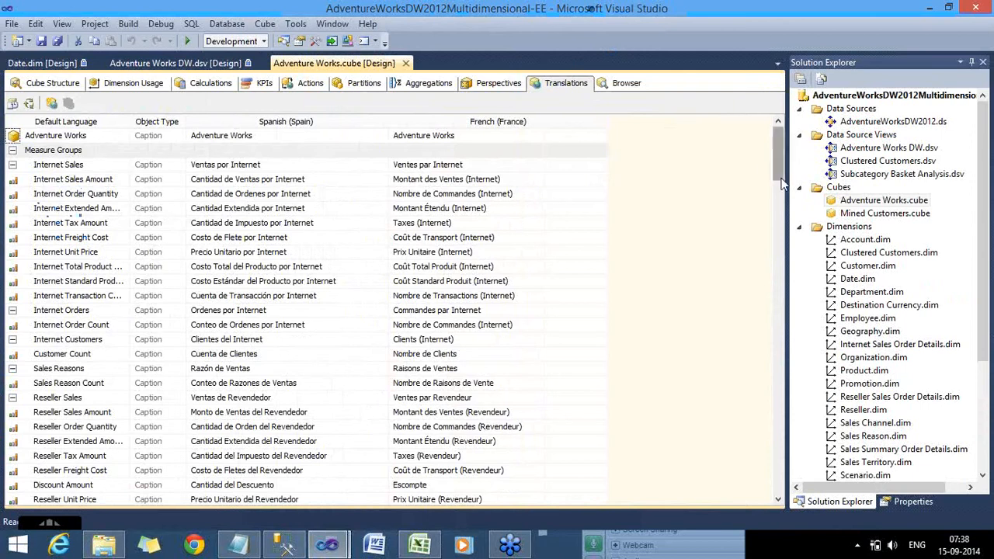
scroll(783, 184, "down", 3)
left_click_drag(808, 271, 811, 342)
scroll(808, 340, "down", 1)
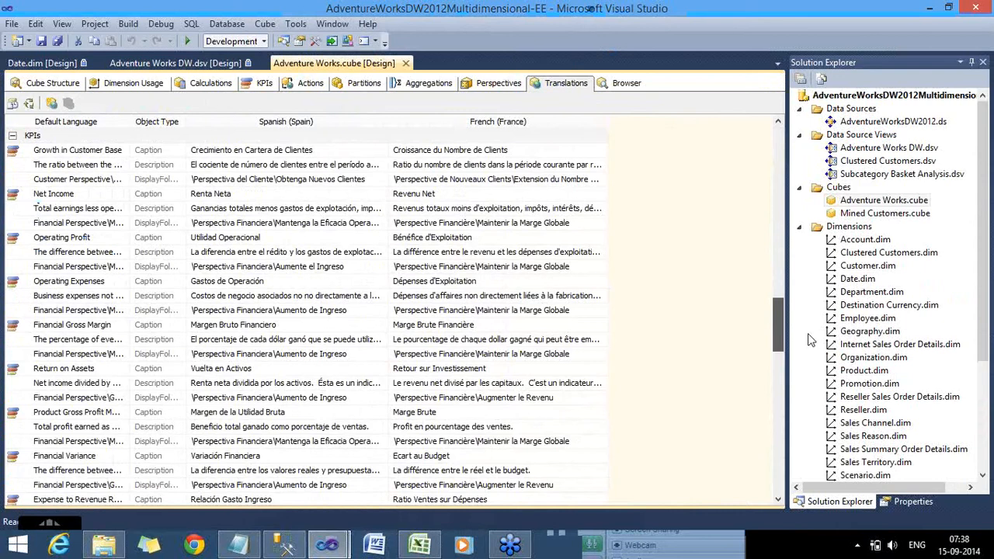
left_click_drag(777, 318, 777, 67)
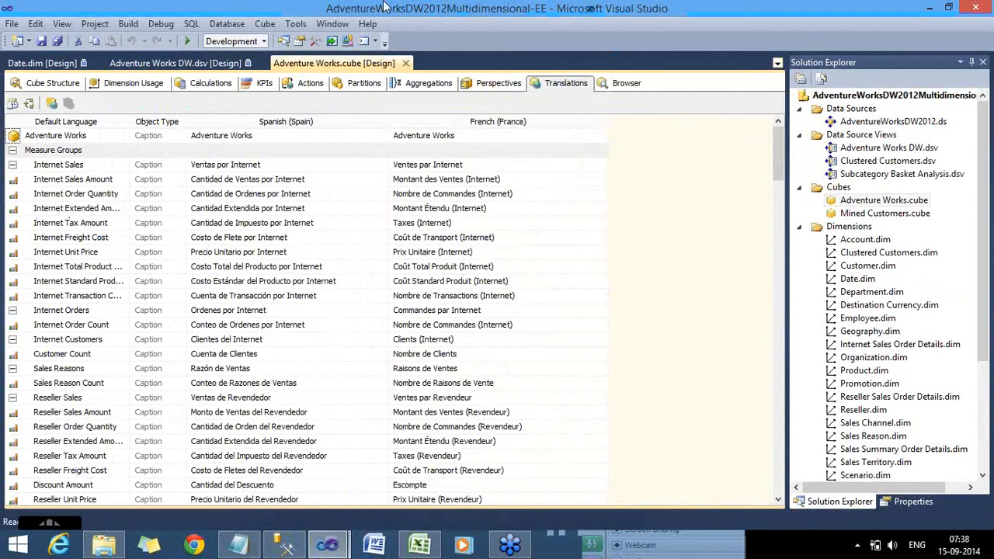
View the Internet Sales partitions of the Adventure Works cube.
left_click(365, 83)
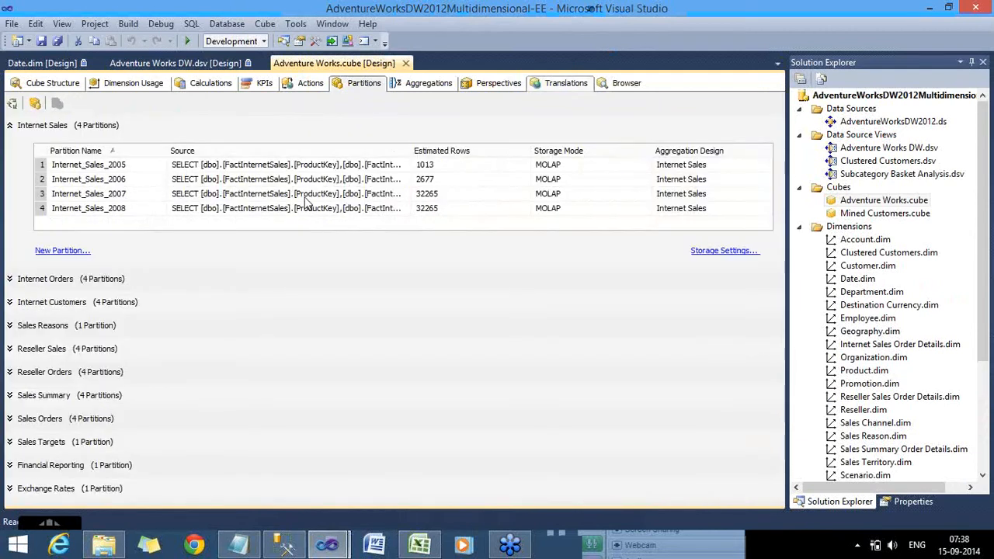
left_click(328, 547)
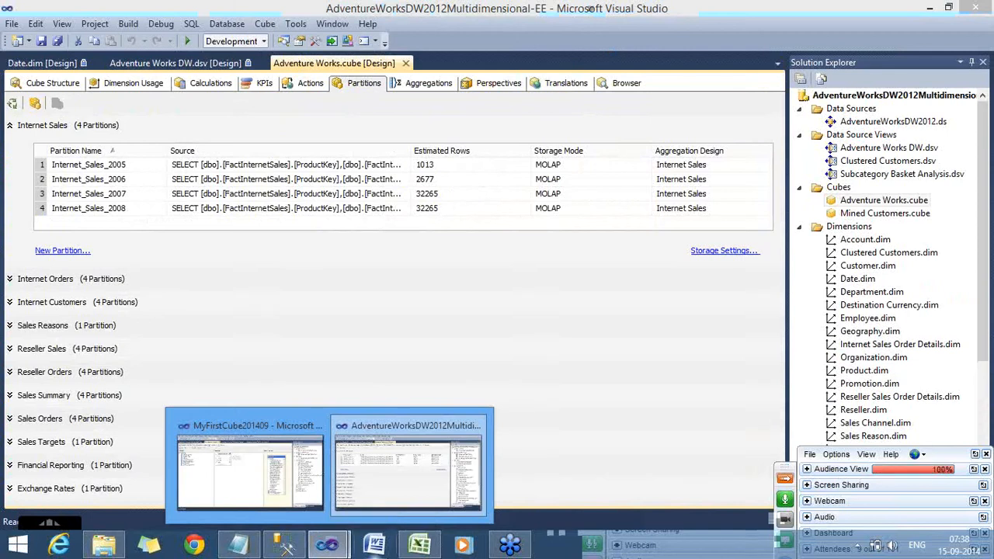
left_click(957, 455)
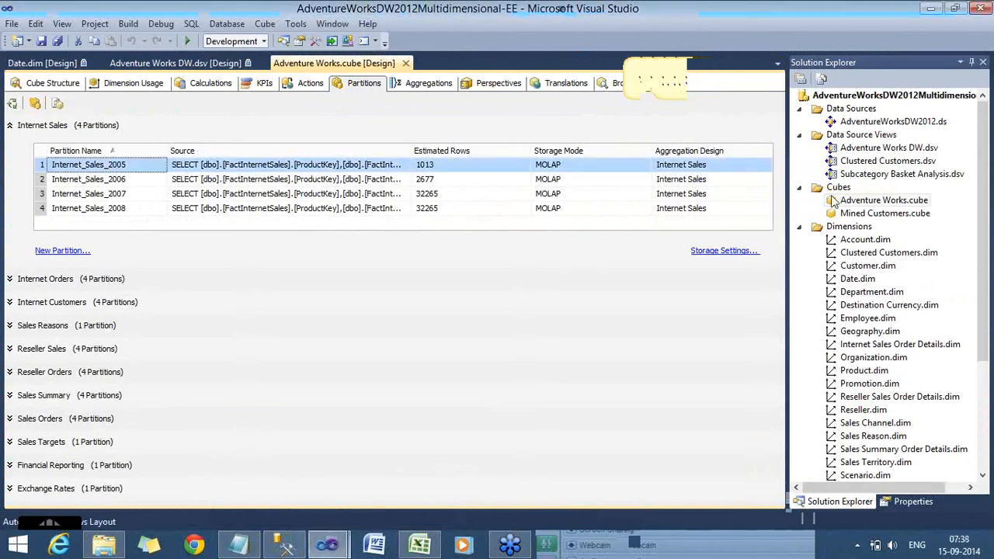
Switch to the MyFirstCube201409 project, close the deployment progress page and show the partitions of the Adventure Works DW2012 cube.
left_click(341, 548)
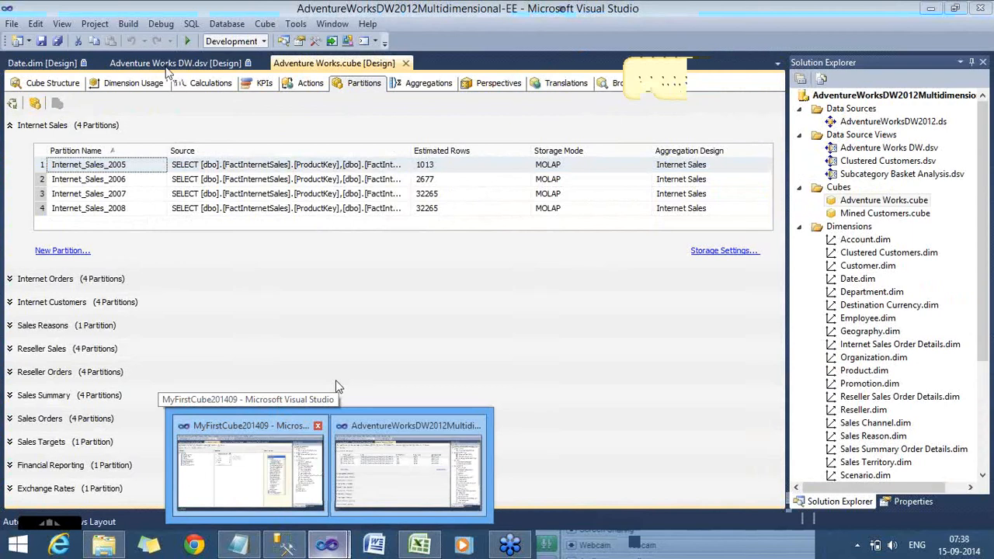
left_click(169, 64)
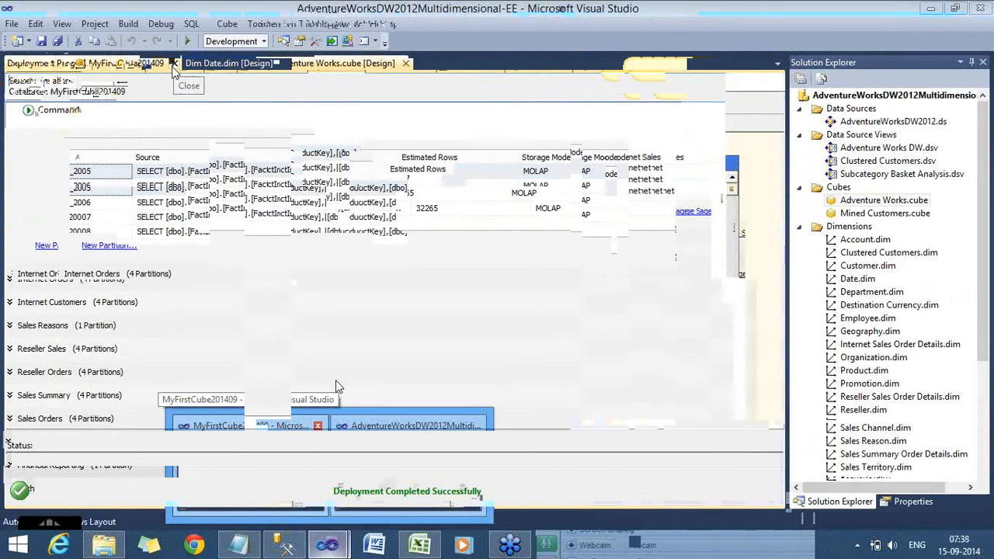
left_click(174, 63)
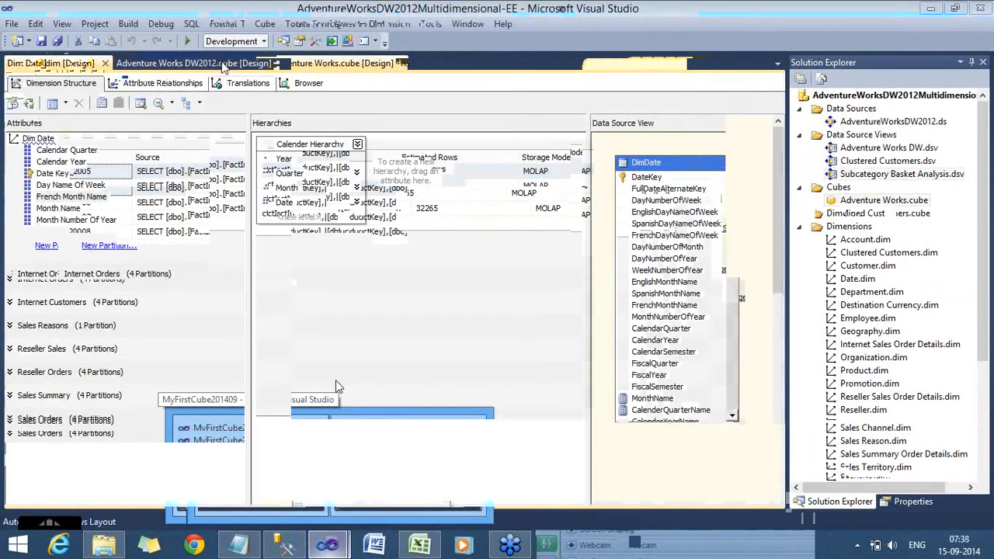
left_click(227, 64)
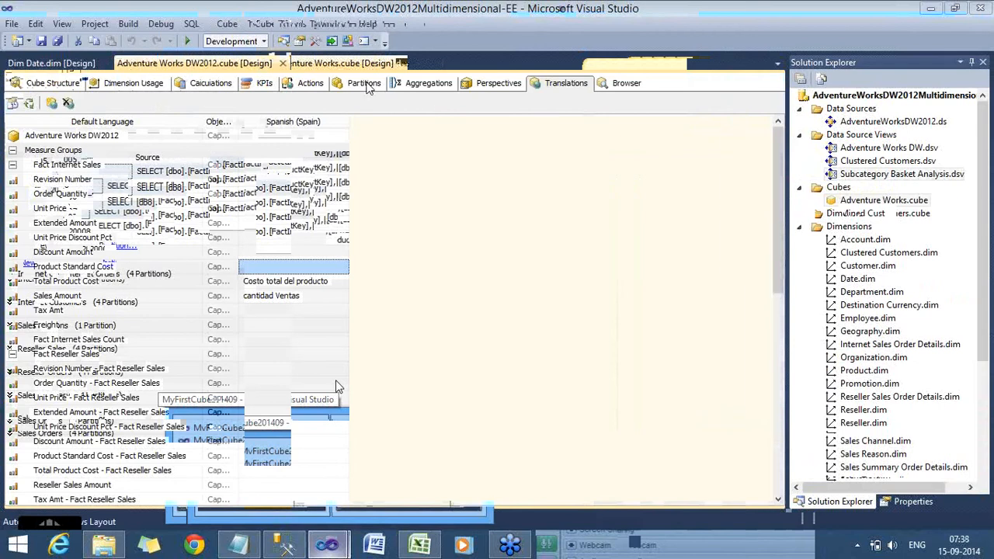
left_click(365, 83)
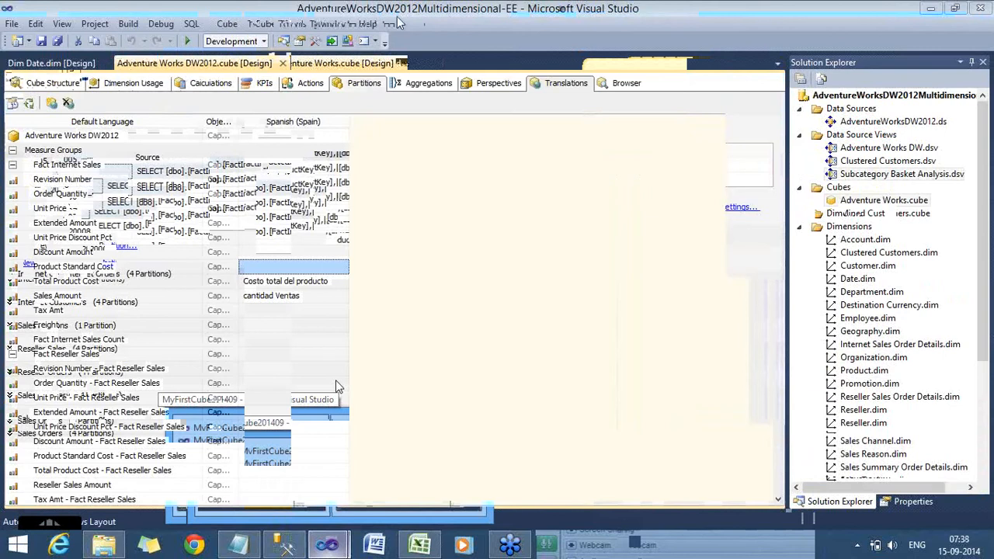
Switch to the untitled Notepad document and delete all the translation notes.
left_click(243, 541)
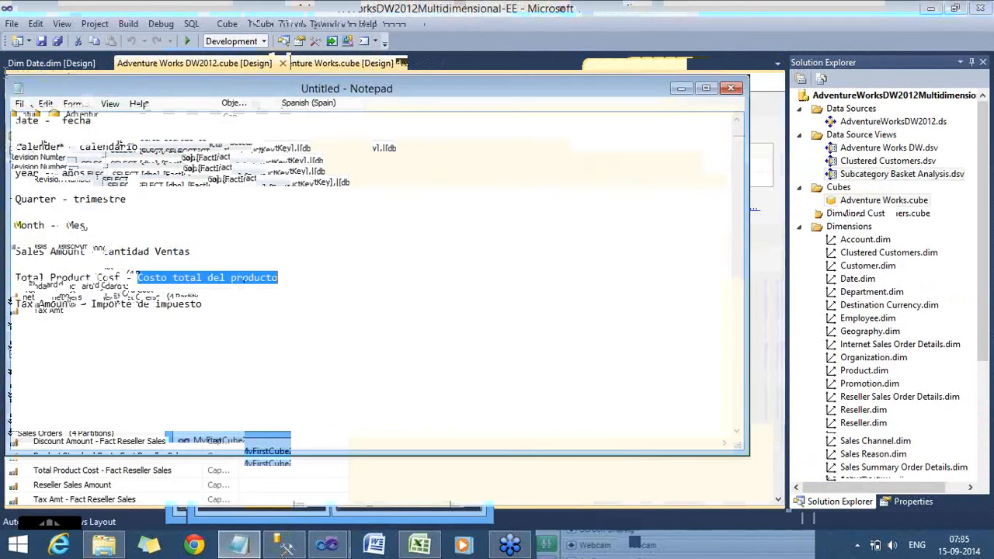
key("ctrl+a")
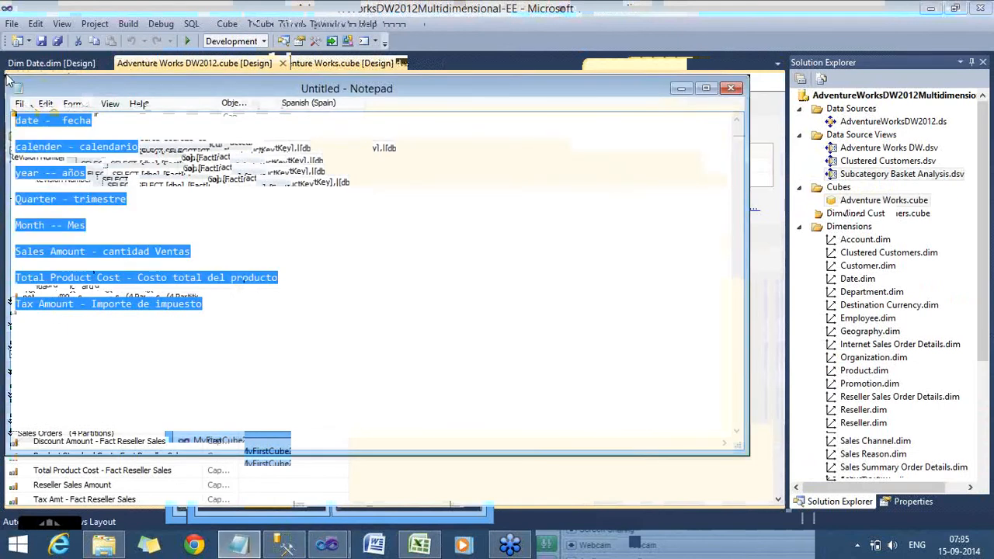
key("Delete")
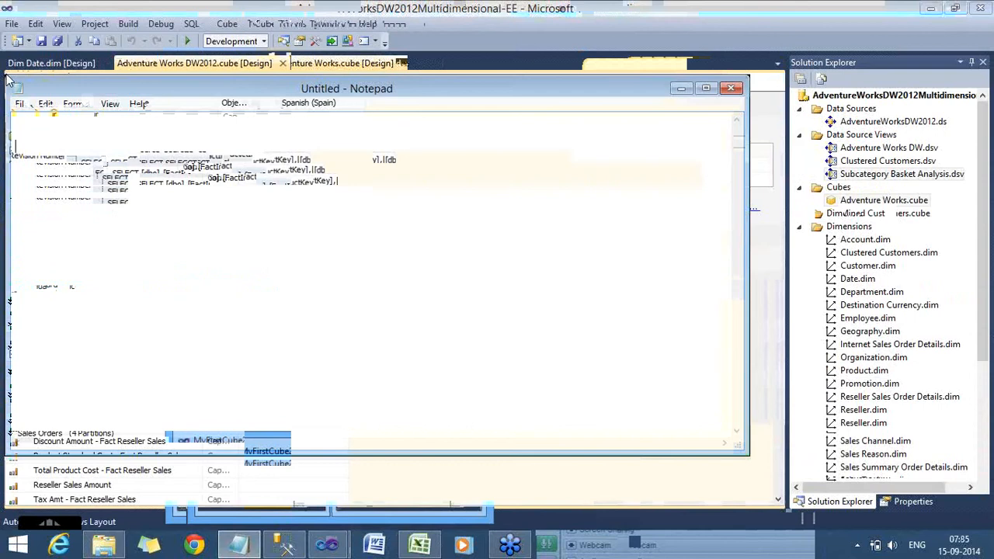
Write the heading "internet sales" in the empty Notepad document.
type("sa")
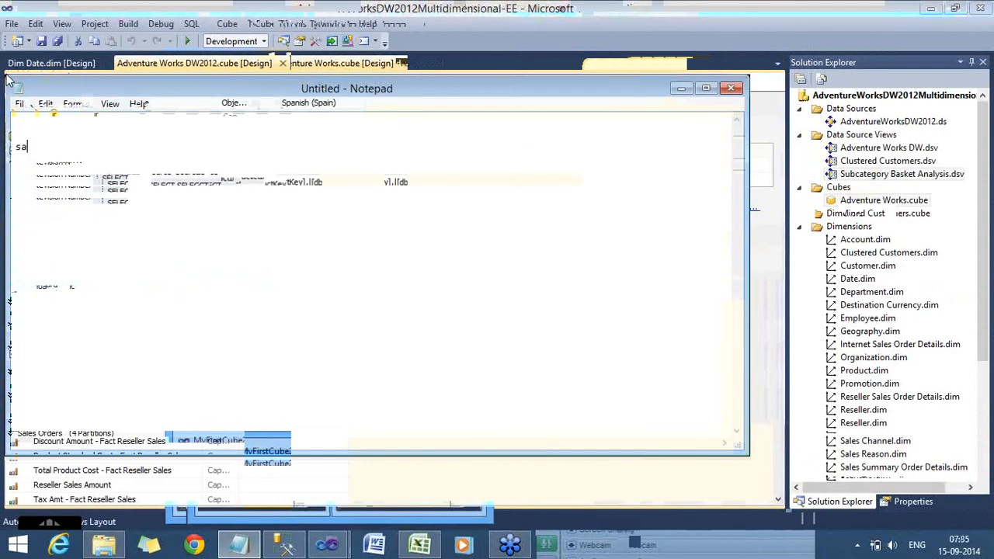
type("les")
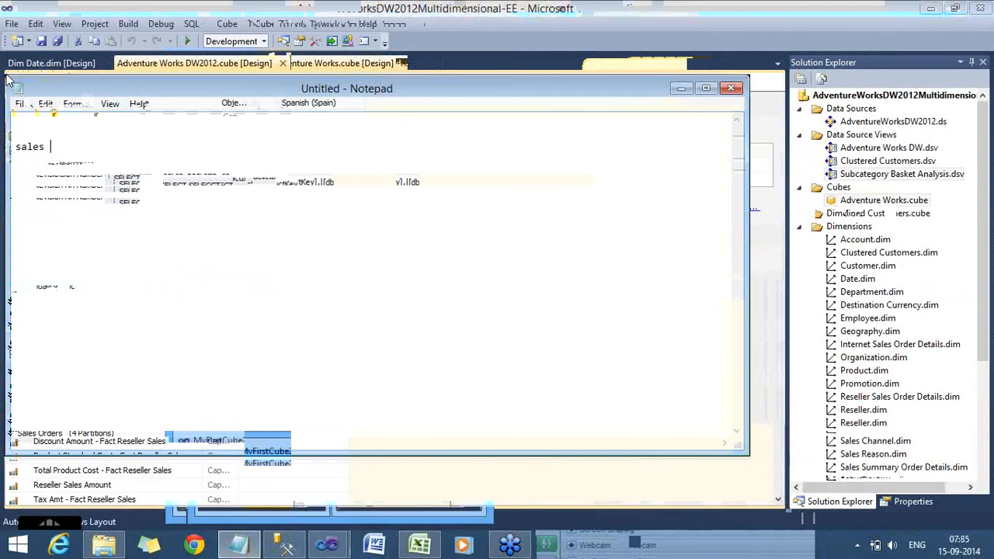
key("Home")
type("in")
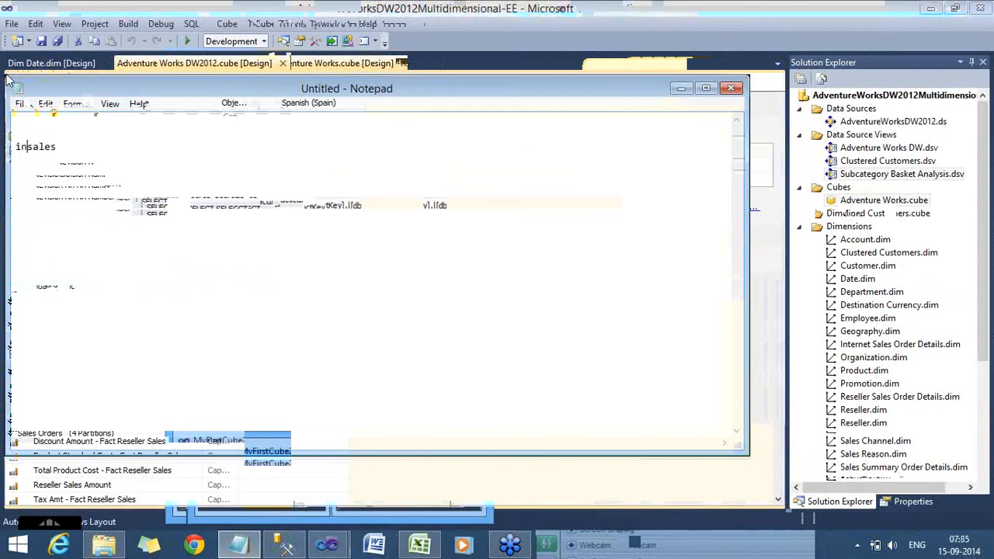
type("terne")
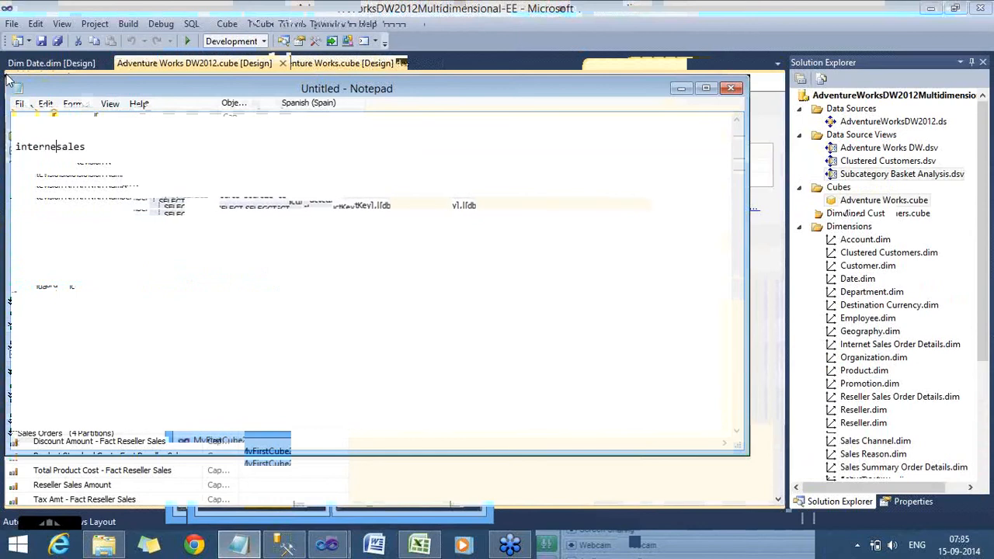
type("t")
key("Right")
key("Right")
key("Right")
key("Right")
key("Right")
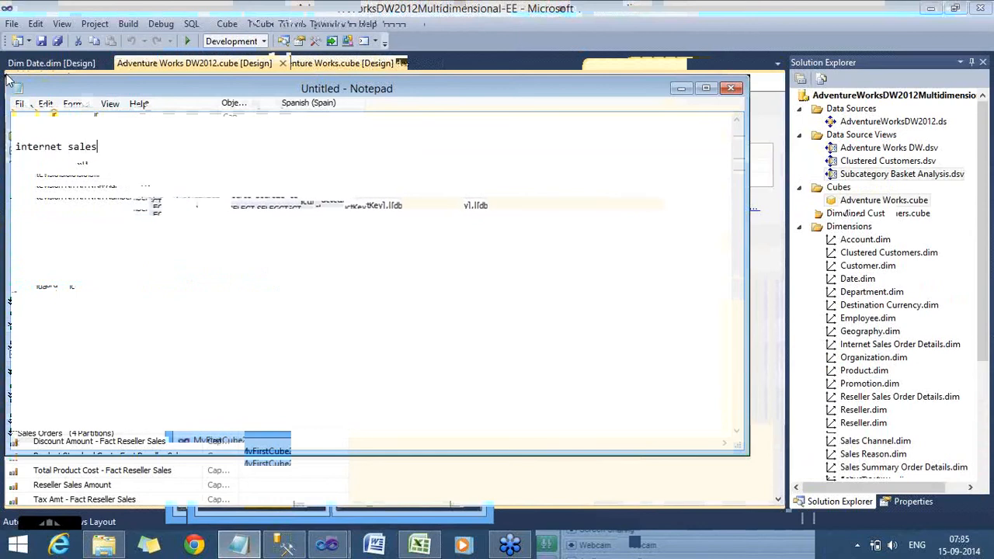
List the years 2001, 2012 and 2014 on separate lines below the internet sales heading.
key("Return")
key("Return")
key("Return")
type("20")
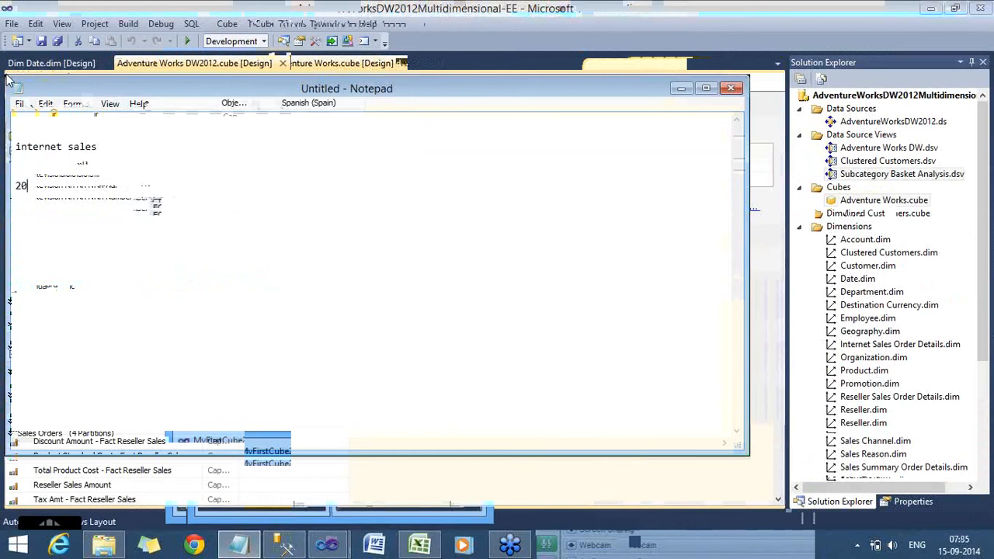
type("01")
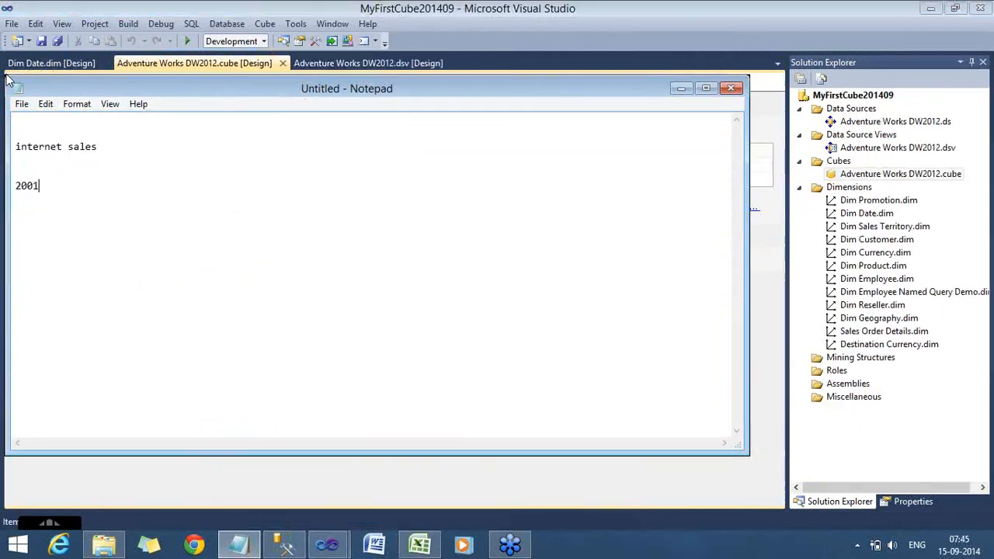
key("Return")
key("Return")
type("2014")
key("Up")
key("Return")
type("201")
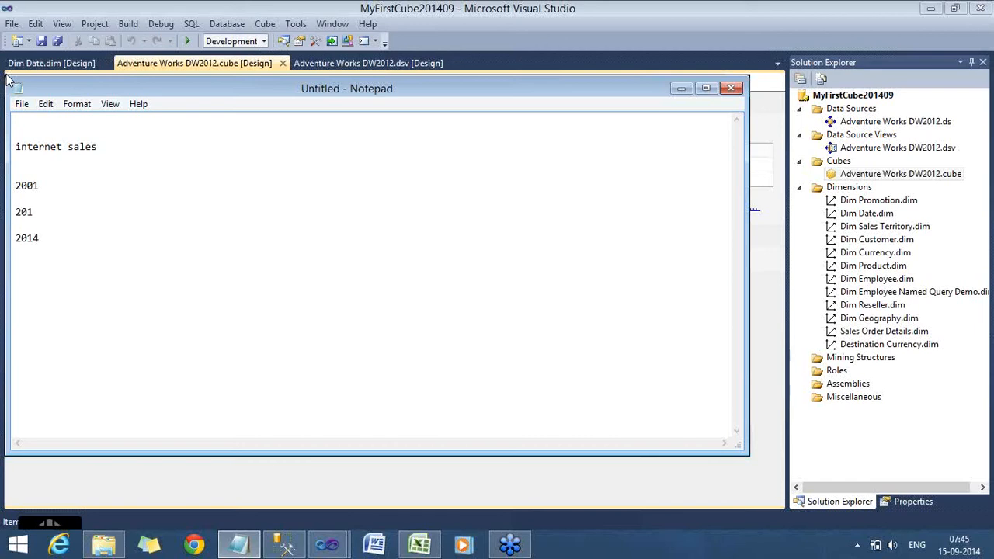
type("2")
Turn the listed years into two ranges on separate lines, 2001 -- 2012 and 2013 -- 2014.
key("Home")
key("BackSpace")
key("BackSpace")
type("-- 20130-")
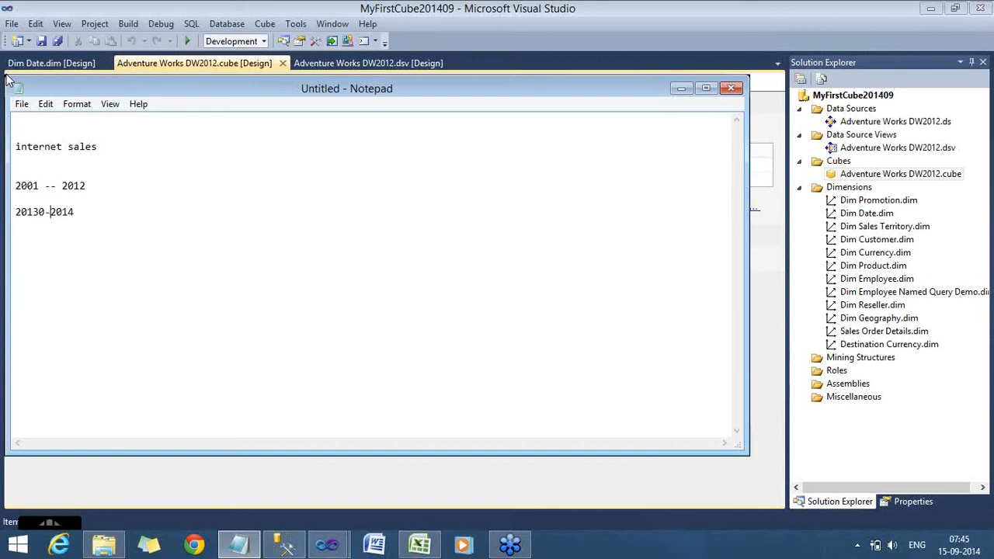
type("--")
key("Left")
key("Left")
key("Left")
key("Left")
key("BackSpace")
Highlight the year ranges in the notes, ending with the 2013 -- 2014 line, and clear the selection.
left_click(109, 216)
left_click(27, 187, "shift")
left_click(118, 222)
left_click(16, 211)
key("shift+End")
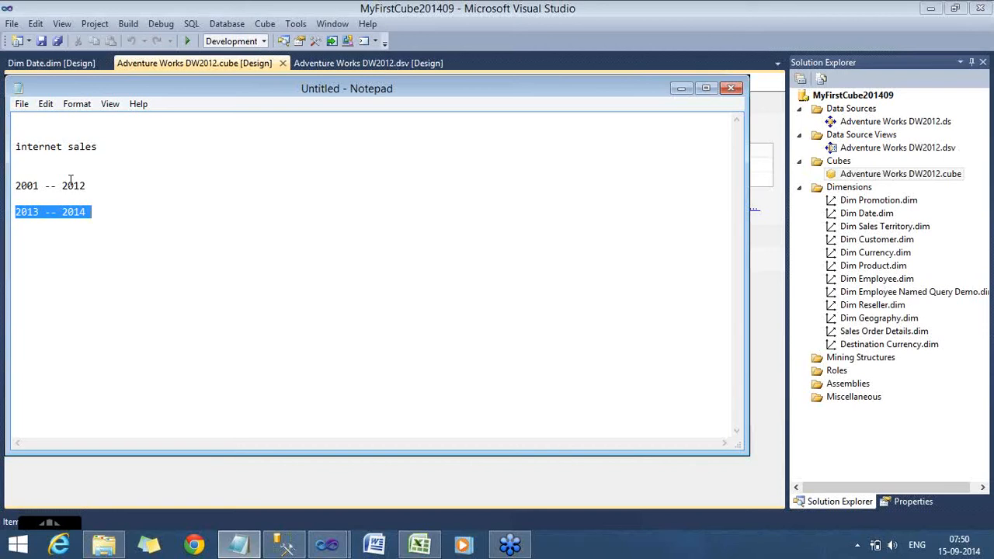
left_click(70, 179)
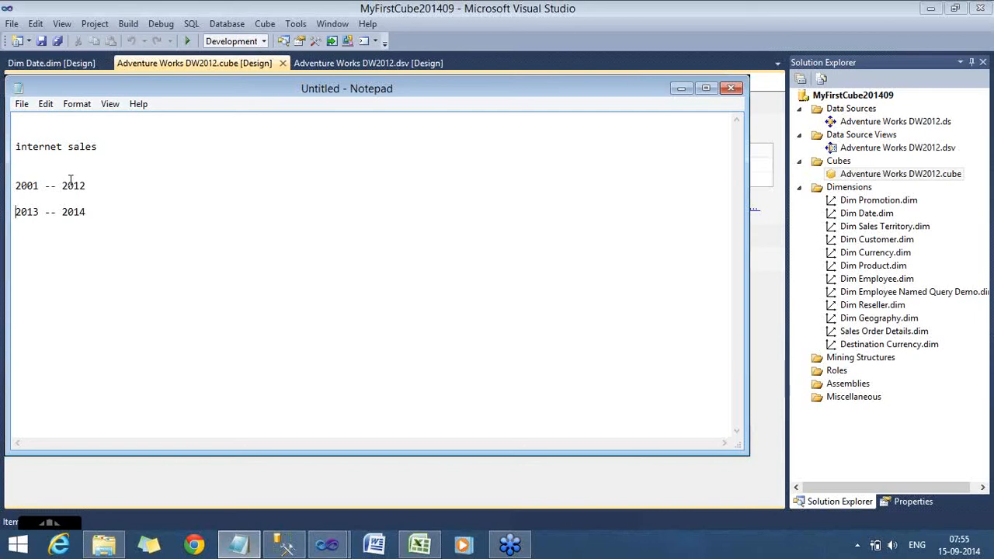
Switch to the MyFirstCube201409 project in Visual Studio and select the Fact Internet Sales partition row.
left_click(342, 553)
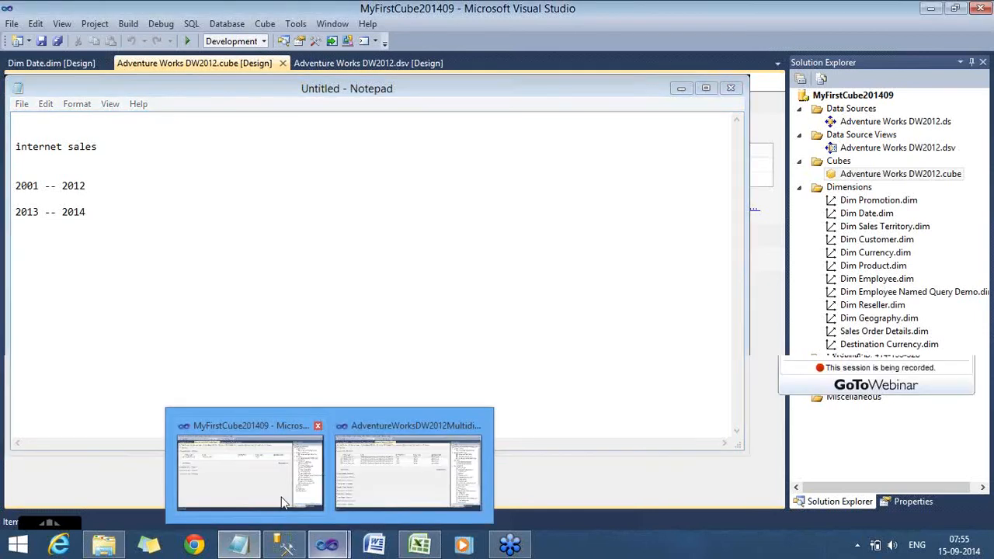
left_click(282, 502)
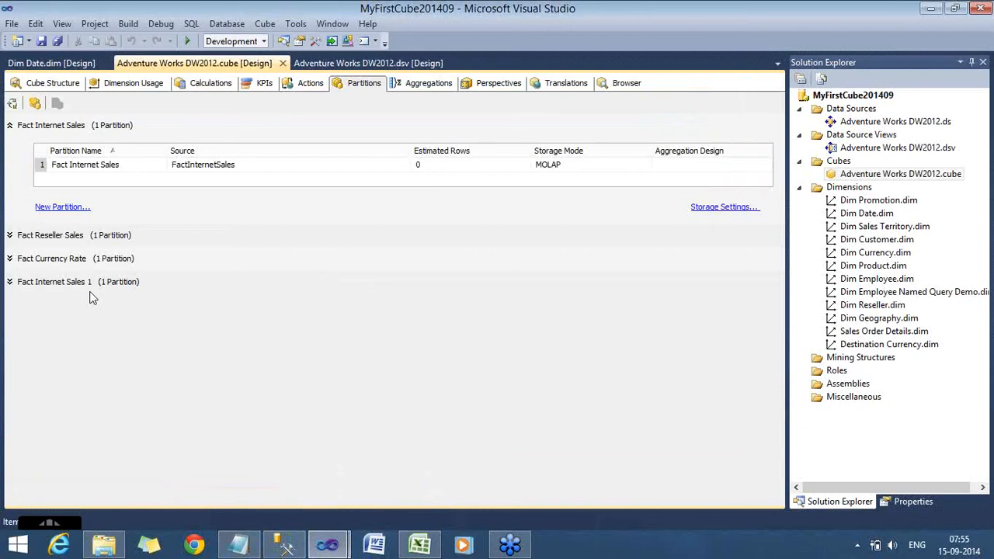
left_click(120, 167)
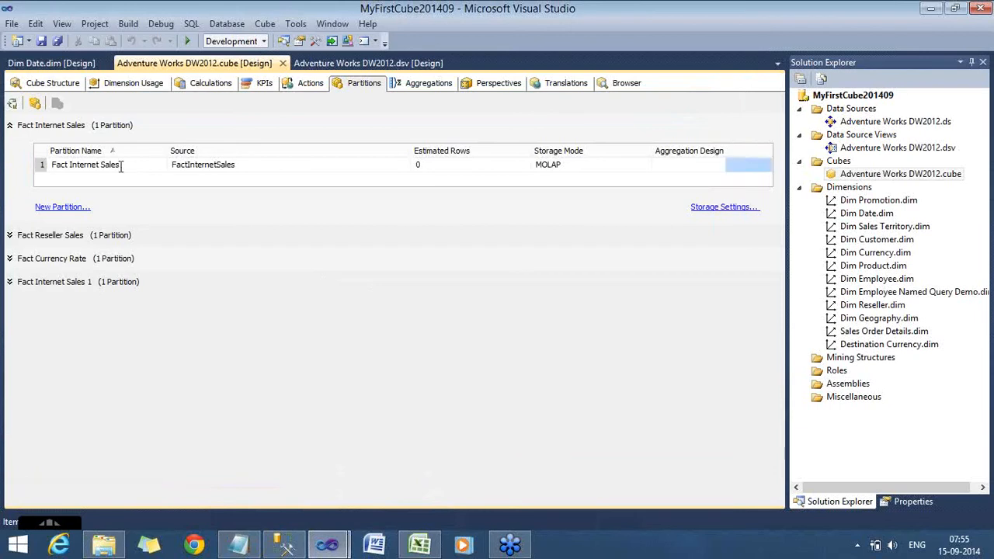
left_click(120, 165)
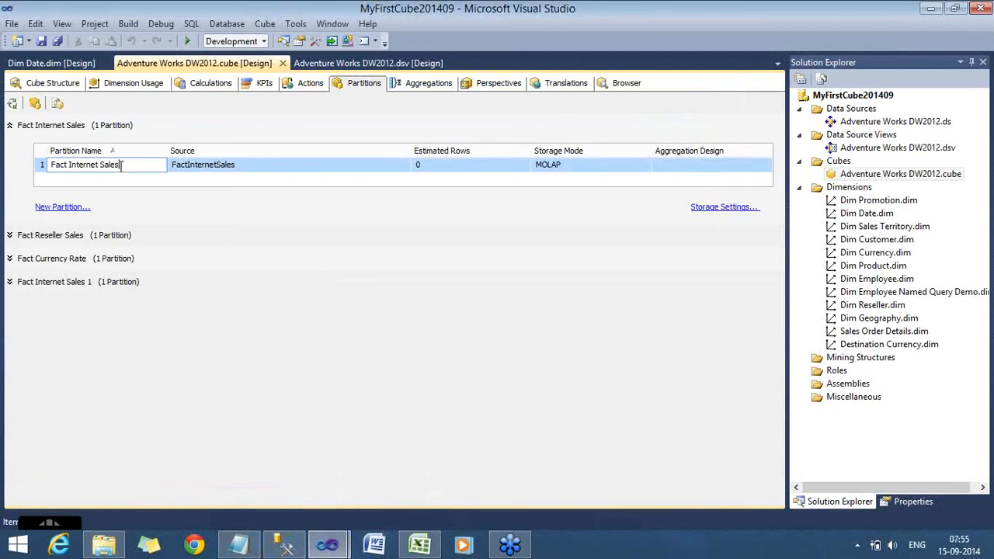
left_click(50, 165)
left_click(42, 168)
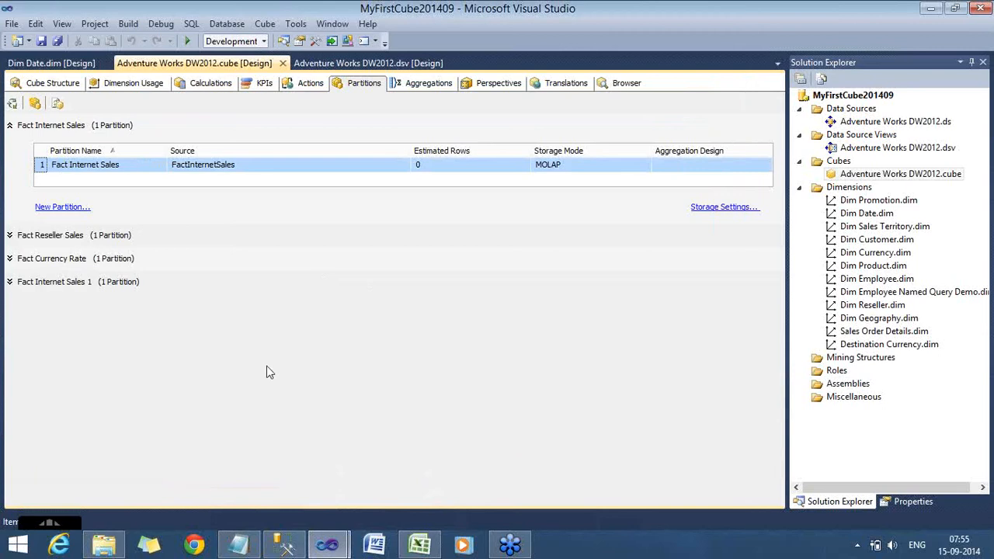
Switch to SQL Server Management Studio, query the top 1000 rows of dbo.FactInternetSales and inspect the OrderDateKey values.
key("alt+Tab")
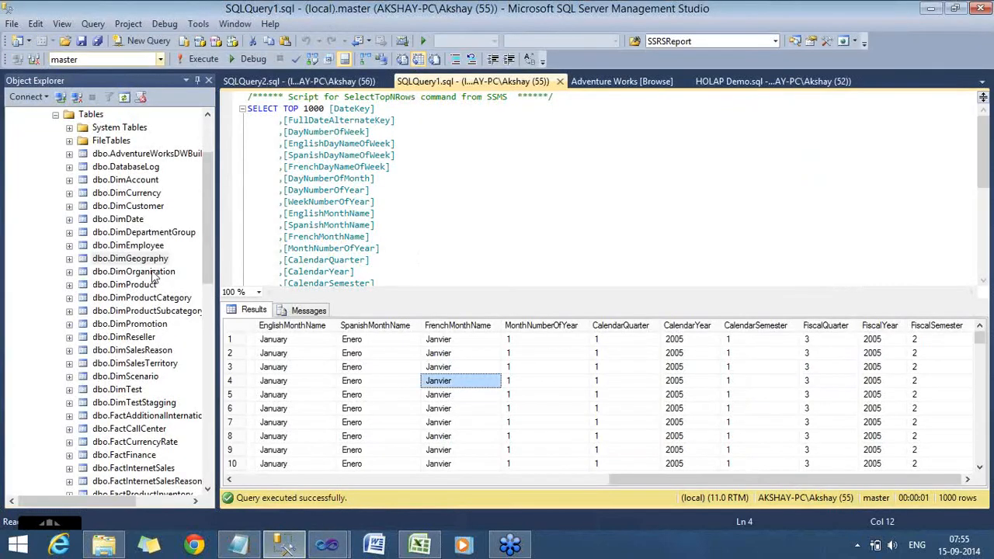
left_click(148, 468)
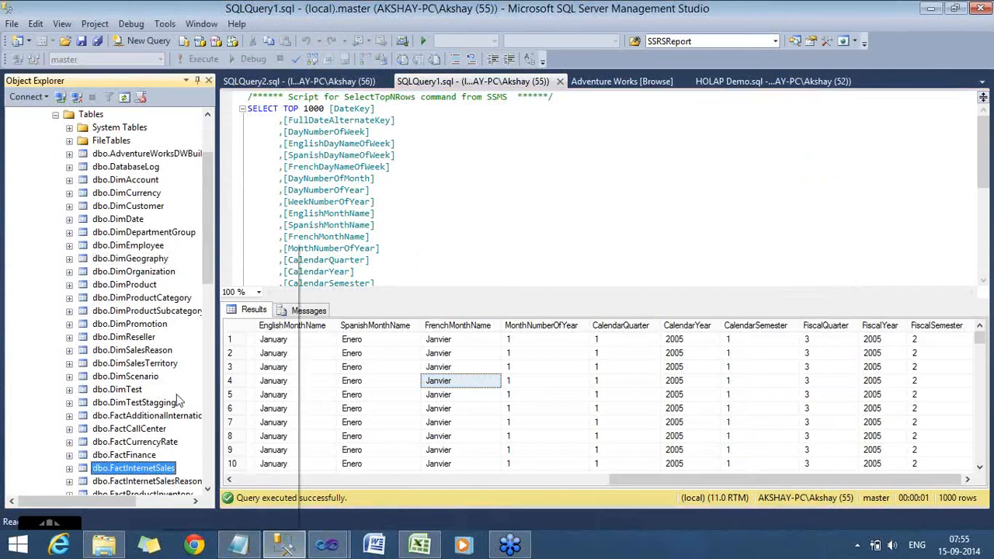
right_click(156, 469)
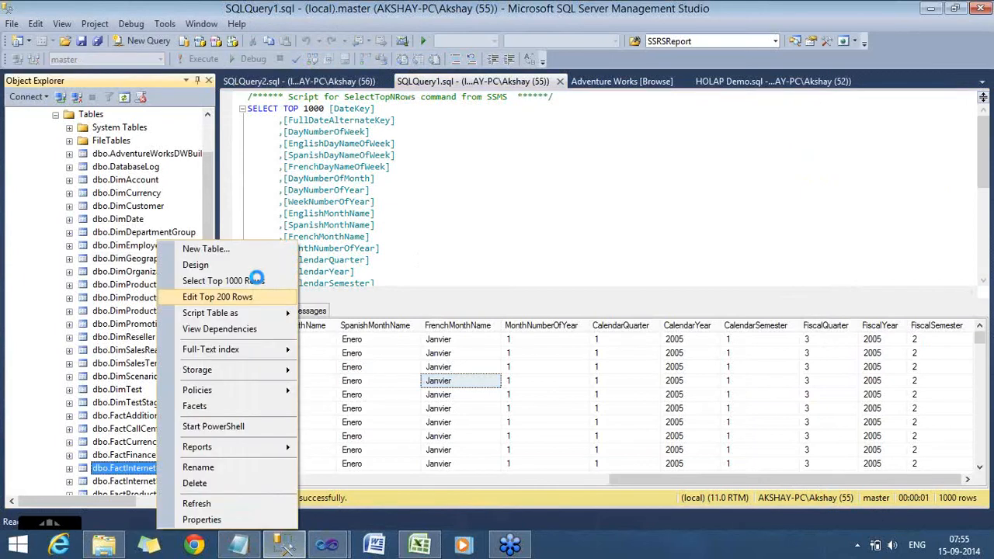
left_click(256, 281)
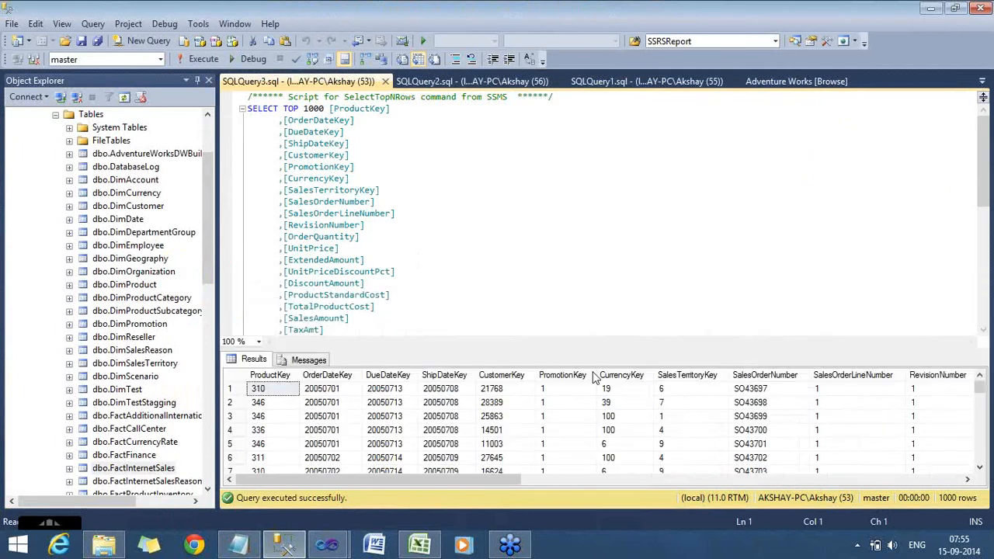
left_click(333, 402)
left_click(334, 394)
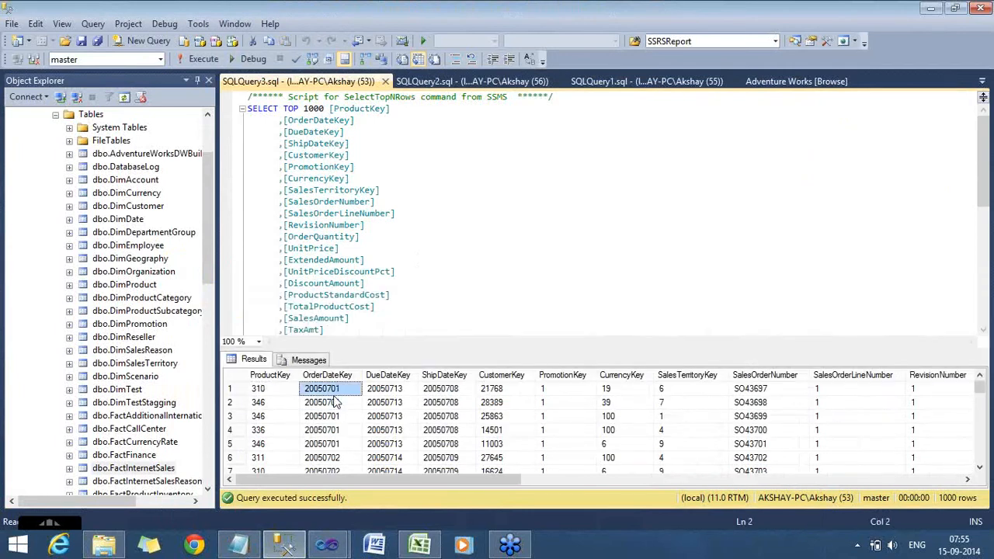
Copy the [OrderDateKey] column name and replace the query's TOP 1000 and column list with *.
double_click(316, 121)
key("ctrl+c")
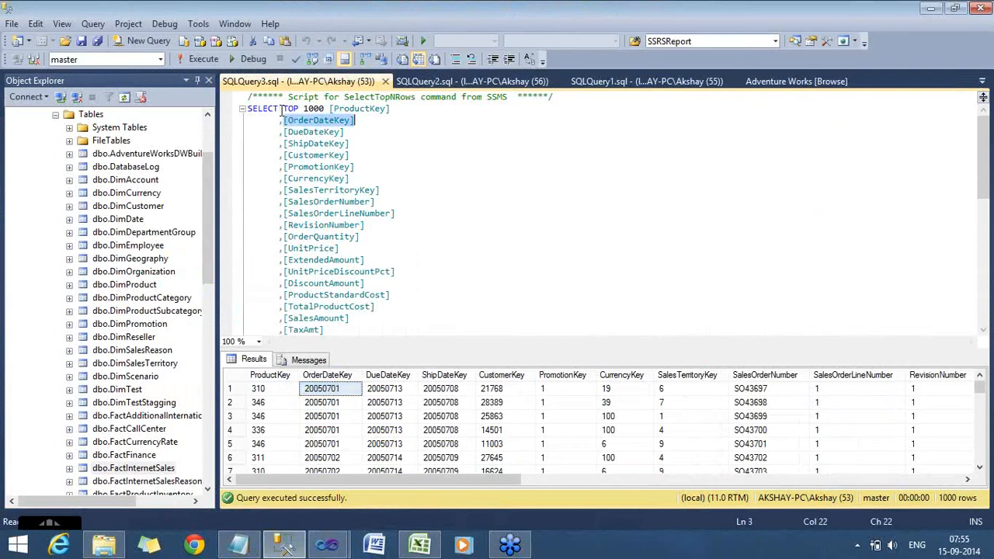
scroll(292, 111, "up", 1, "ctrl")
left_click_drag(291, 111, 317, 138)
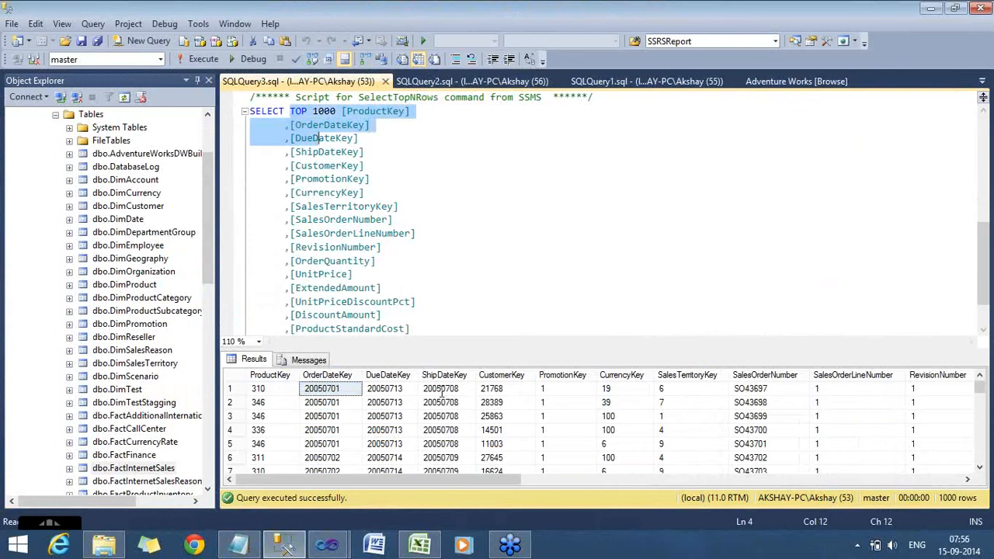
left_click_drag(441, 395, 370, 303)
type("*")
key("Down")
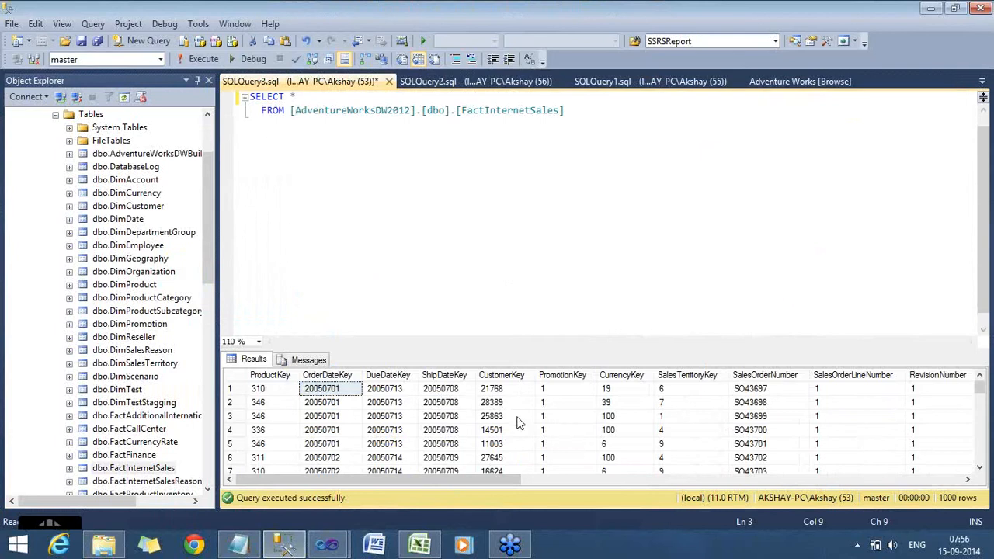
Add the condition Where [OrderDateKey] < 2006 below the query's FROM line.
left_click(644, 120)
key("Return")
key("Return")
type("Where")
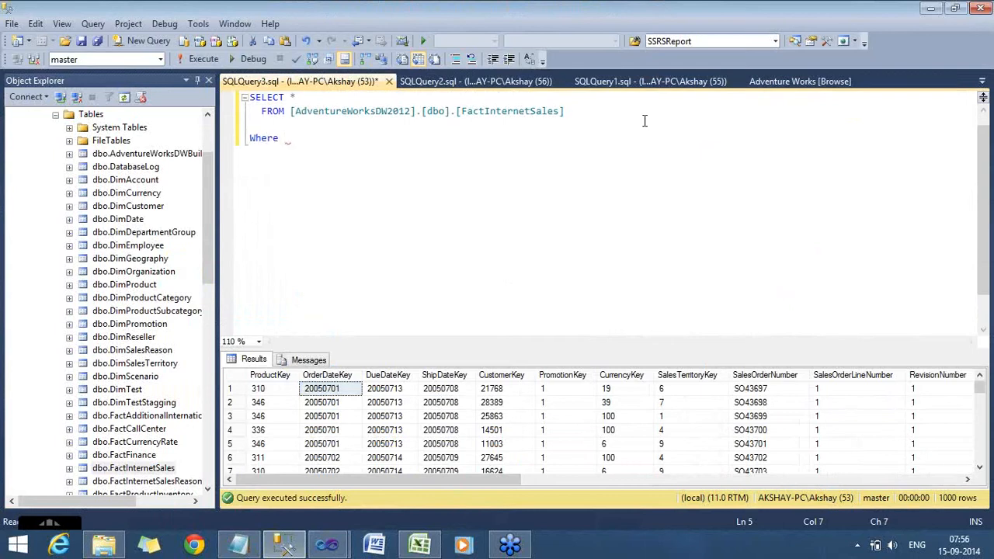
key("ctrl+v")
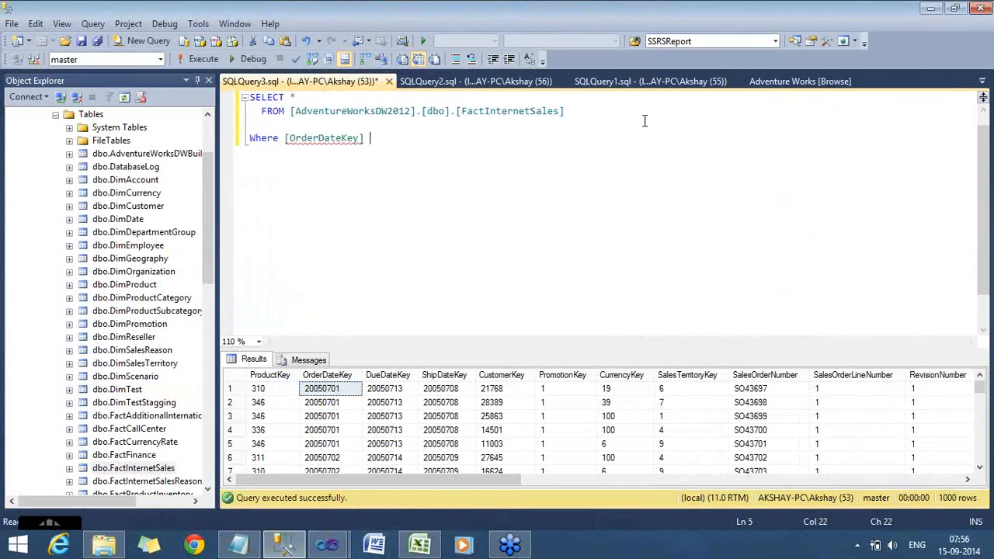
type("< 2006")
Replace the * in the query with DISTINCT YEAR( OrderDate), checking the date columns in the results.
left_click(321, 101)
key("BackSpace")
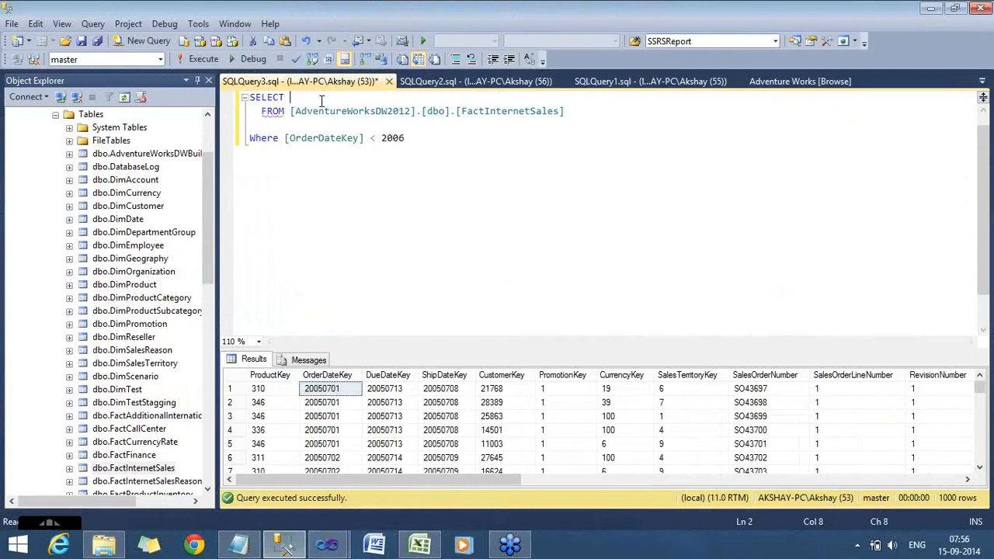
type("DISTINCT YE")
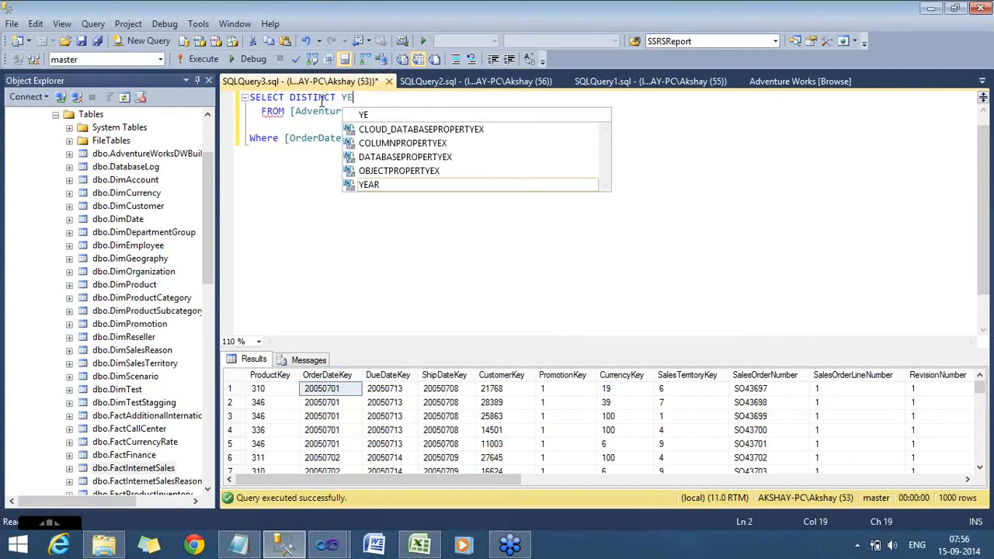
type("AR(")
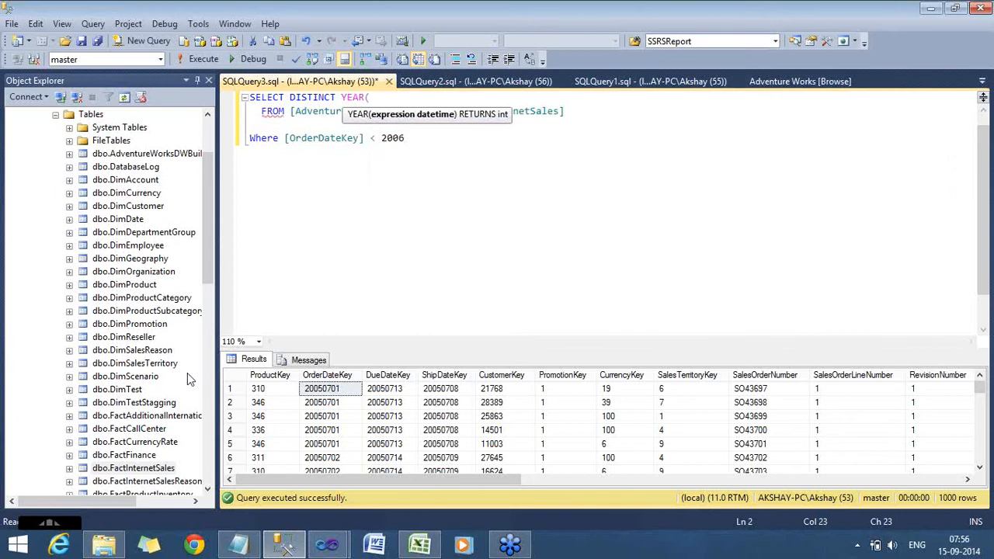
left_click_drag(666, 454, 921, 469)
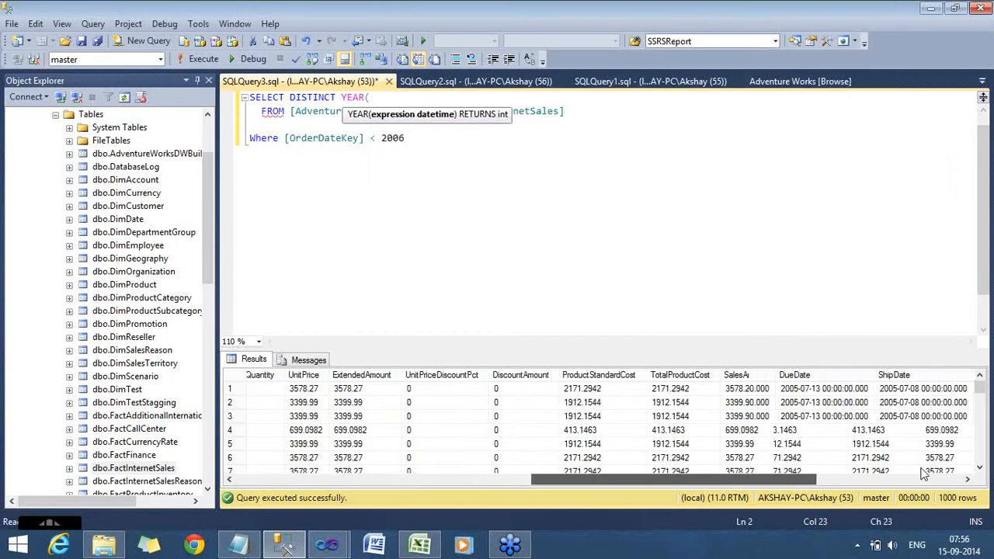
left_click(400, 98)
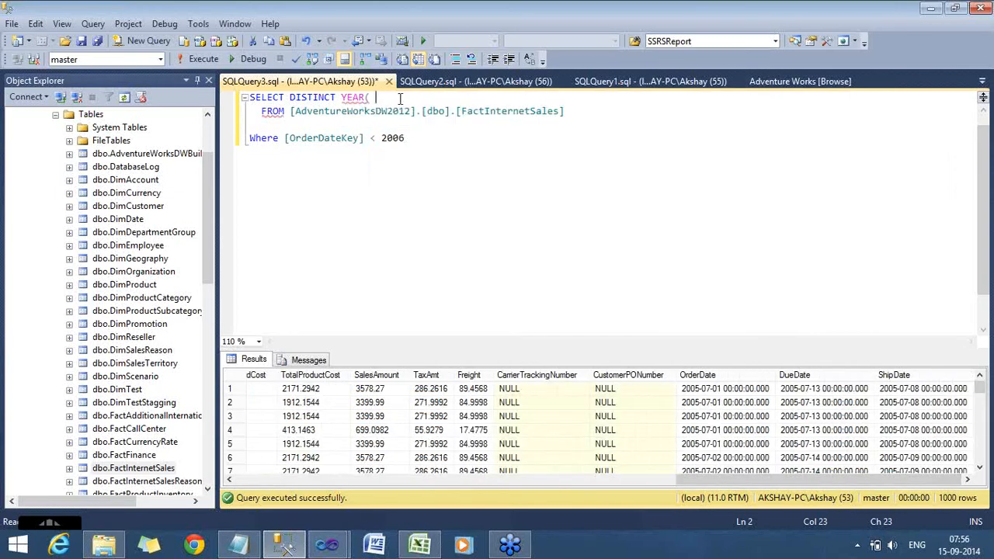
type("OrderDA")
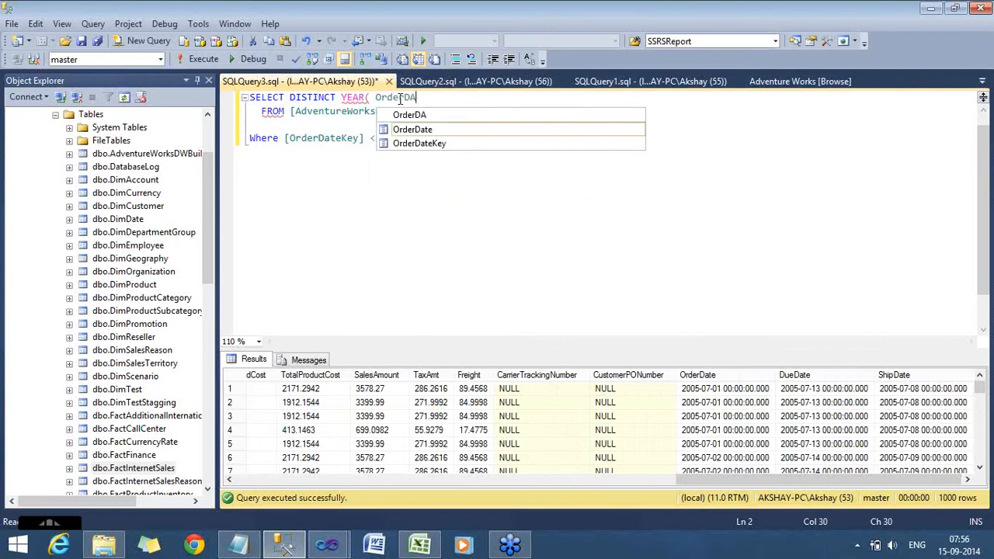
type("te")
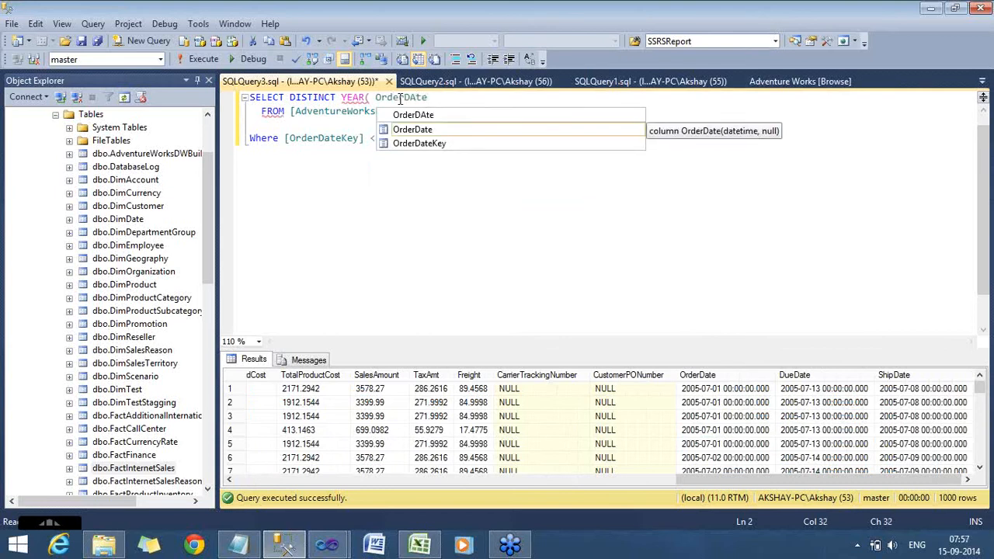
key("Tab")
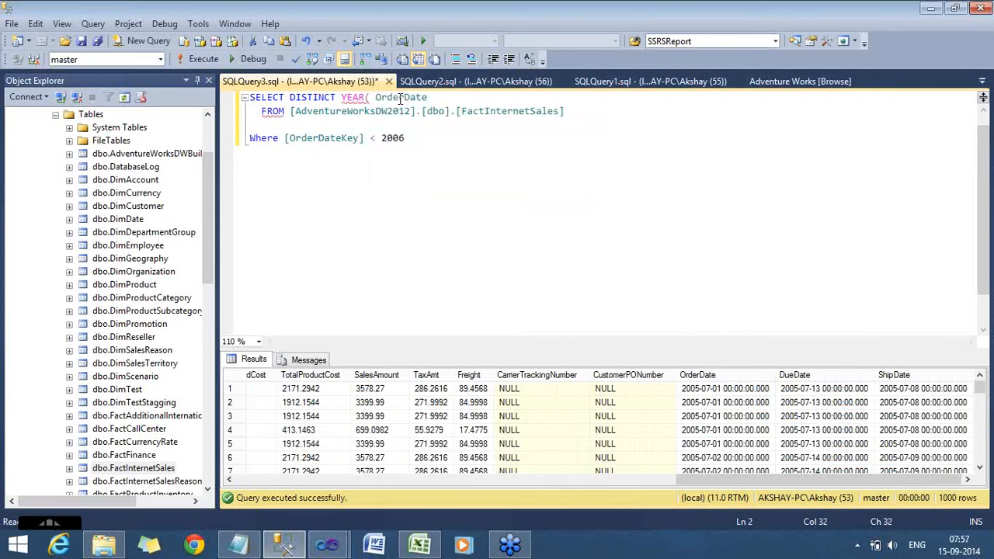
type(")")
Run only the SELECT DISTINCT YEAR( OrderDate) part of the FactInternetSales query, leaving out the Where line.
left_click_drag(553, 108, 240, 85)
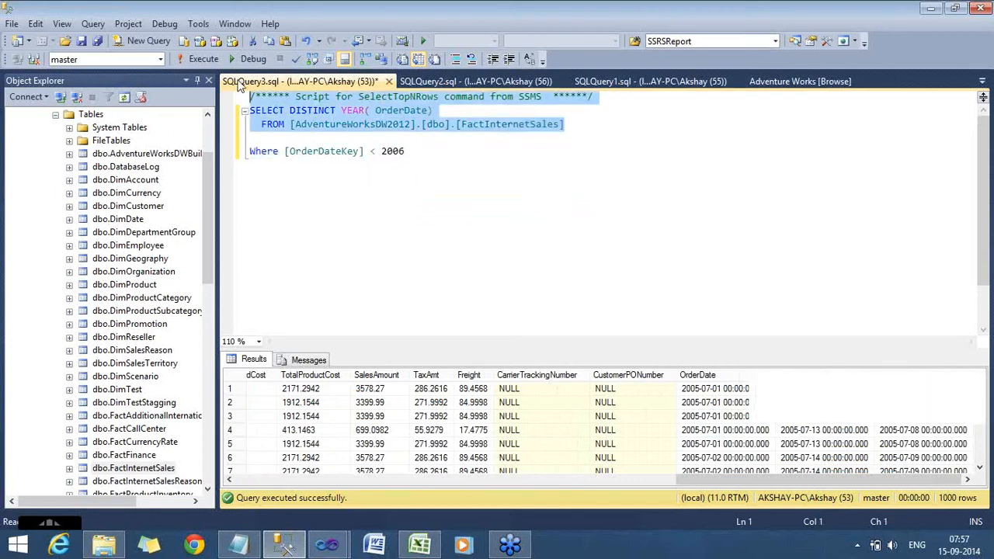
key("F5")
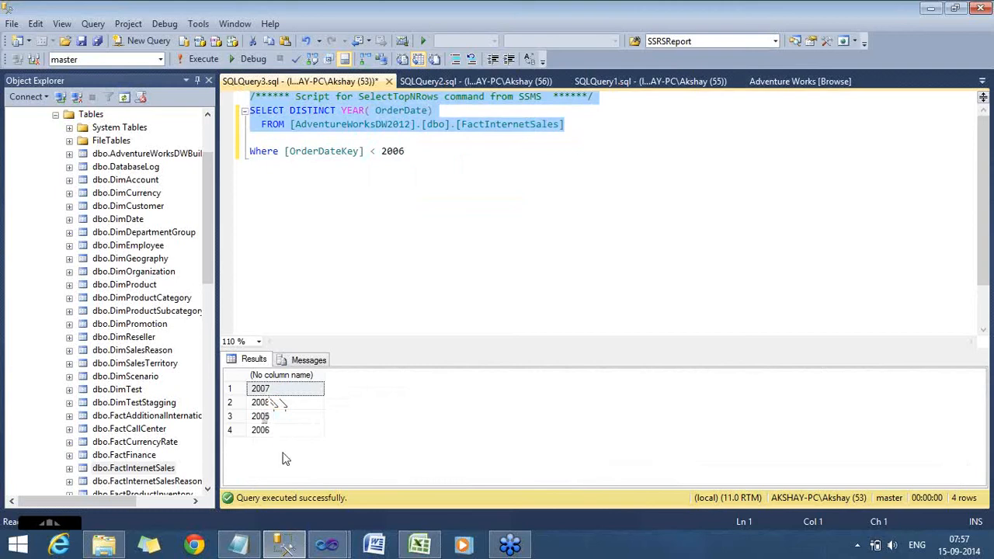
Rewrite the Where condition on [OrderDateKey] as BETWEEN 20060101 AND.
left_click(411, 151)
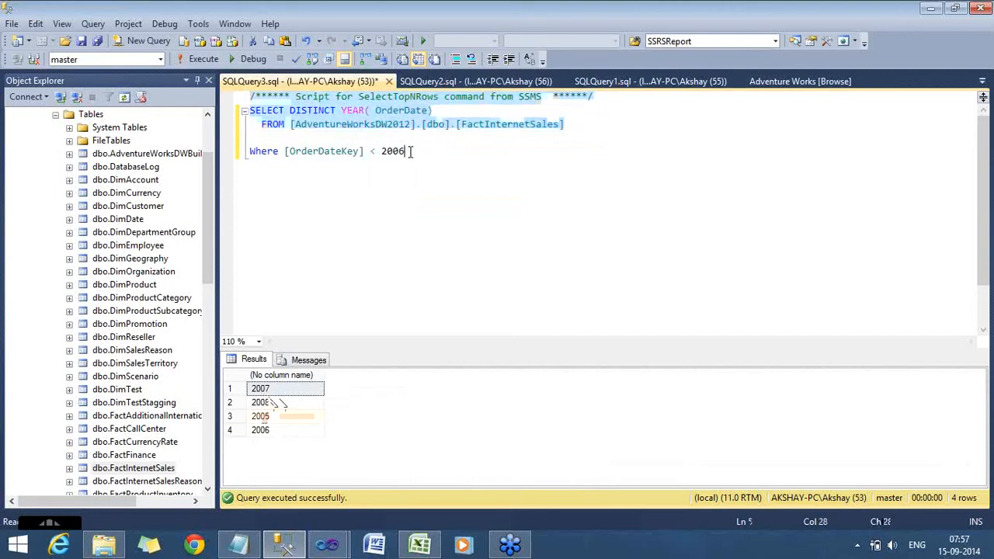
type("010")
type("AND")
left_click(380, 150)
key("BackSpace")
key("BackSpace")
type("BETWW")
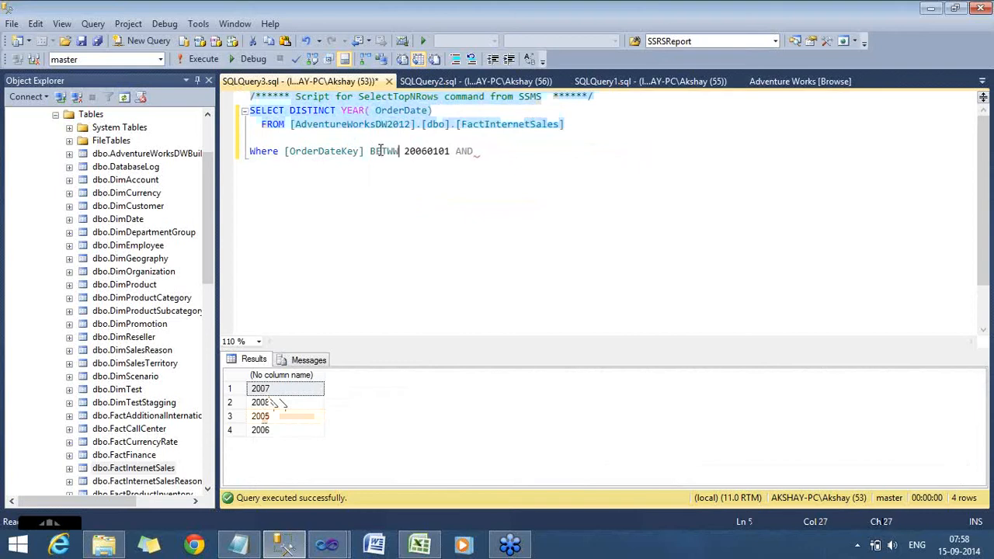
key("BackSpace")
type("EEN")
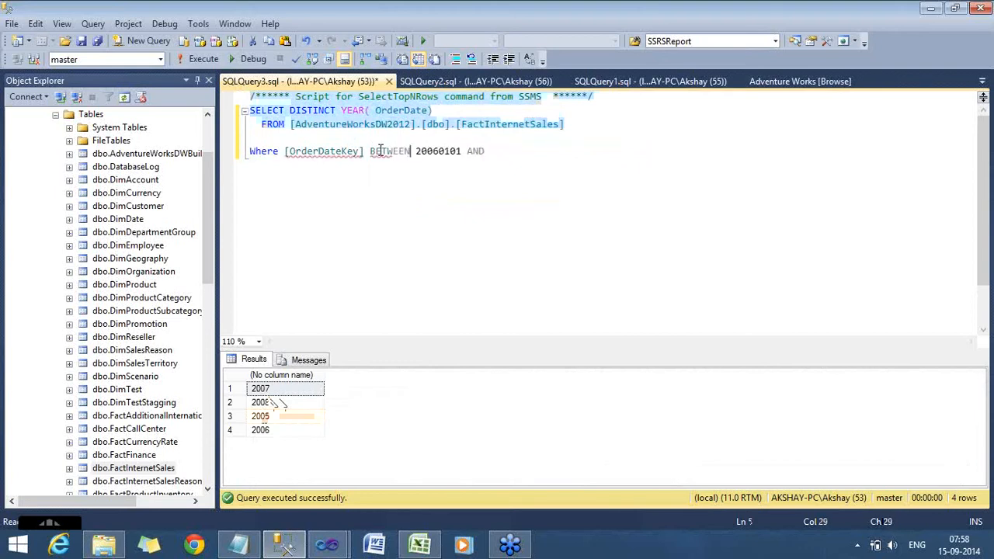
Complete the BETWEEN range with the upper limit 20061231 and copy the whole BETWEEN expression.
left_click(523, 152)
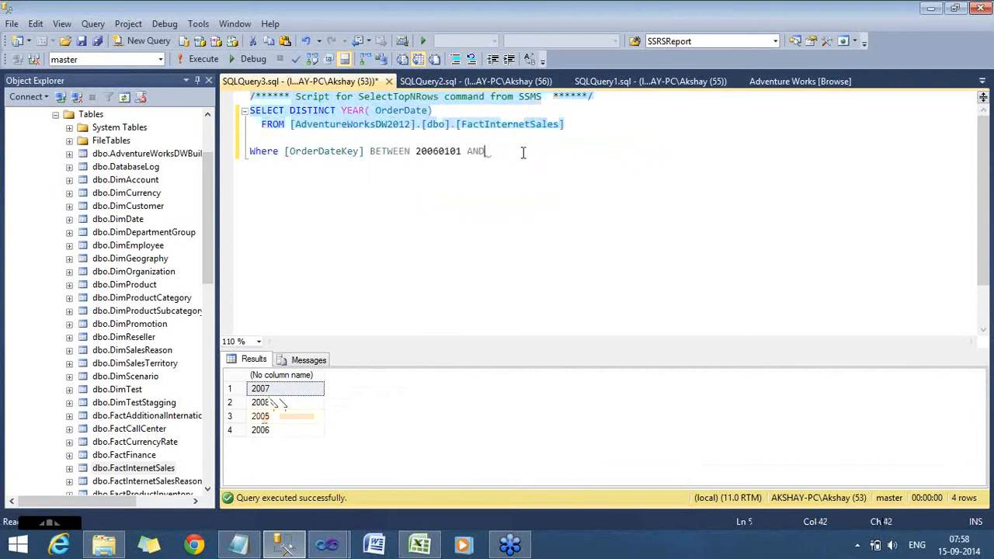
type("20061231")
key("ctrl+shift+Left")
key("ctrl+shift+Left")
key("ctrl+shift+Left")
key("ctrl+shift+Left")
key("ctrl+c")
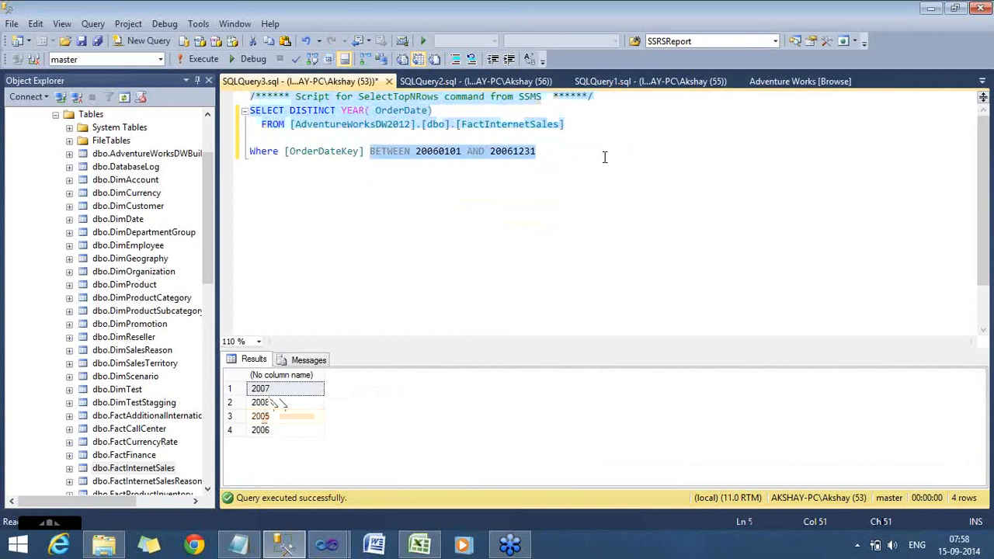
Switch to Visual Studio and change the Fact Internet Sales partition source's binding type to Query Binding.
left_click(330, 548)
left_click(273, 494)
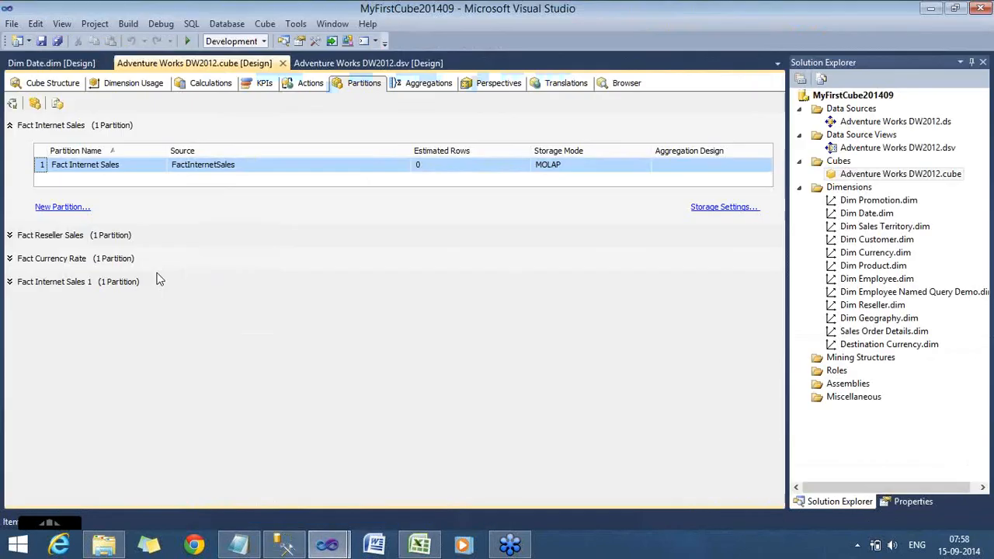
right_click(118, 165)
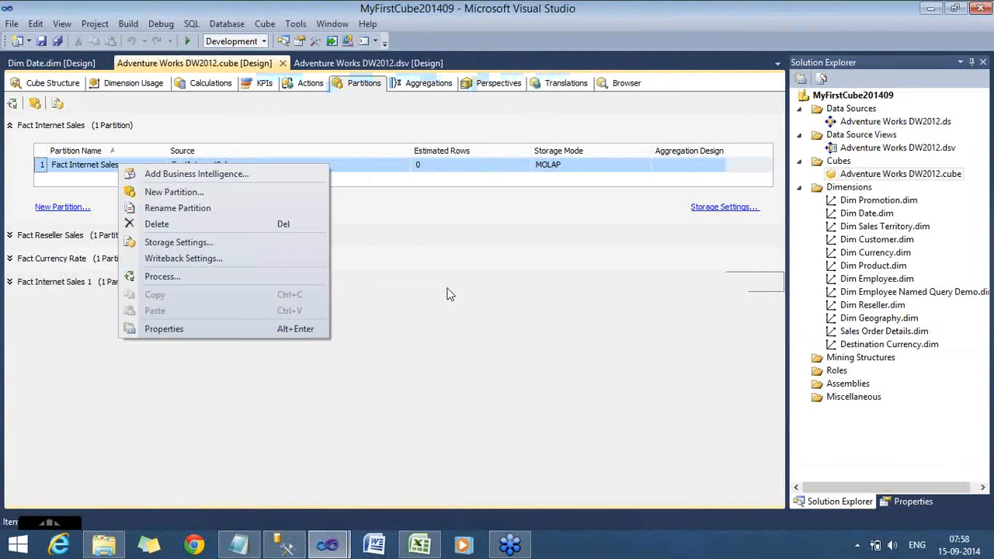
left_click(619, 170)
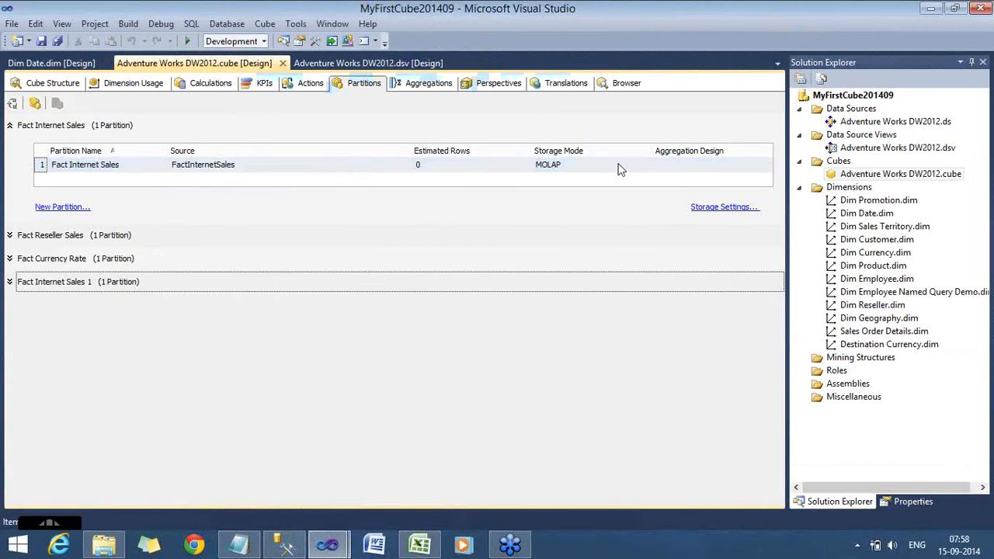
left_click(526, 166)
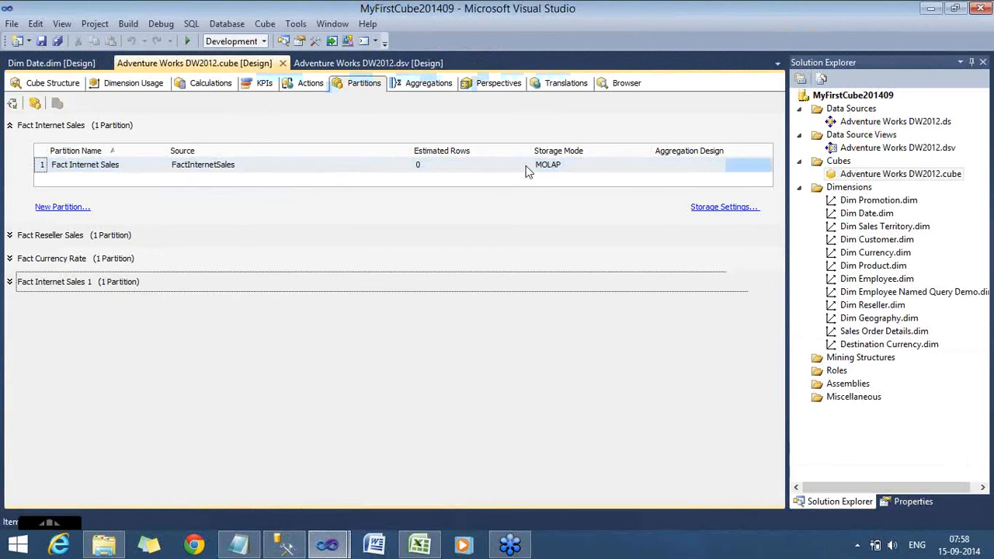
left_click(378, 164)
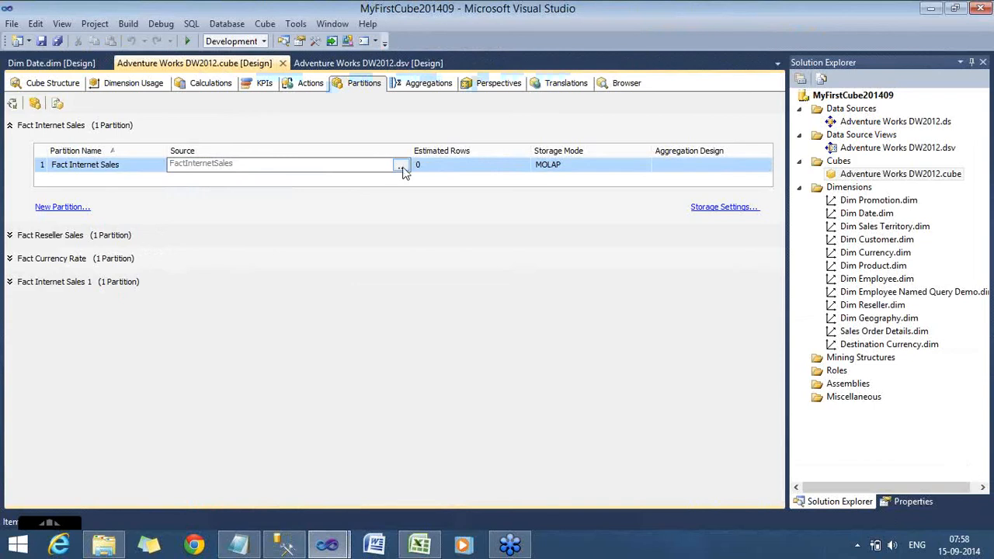
left_click(400, 166)
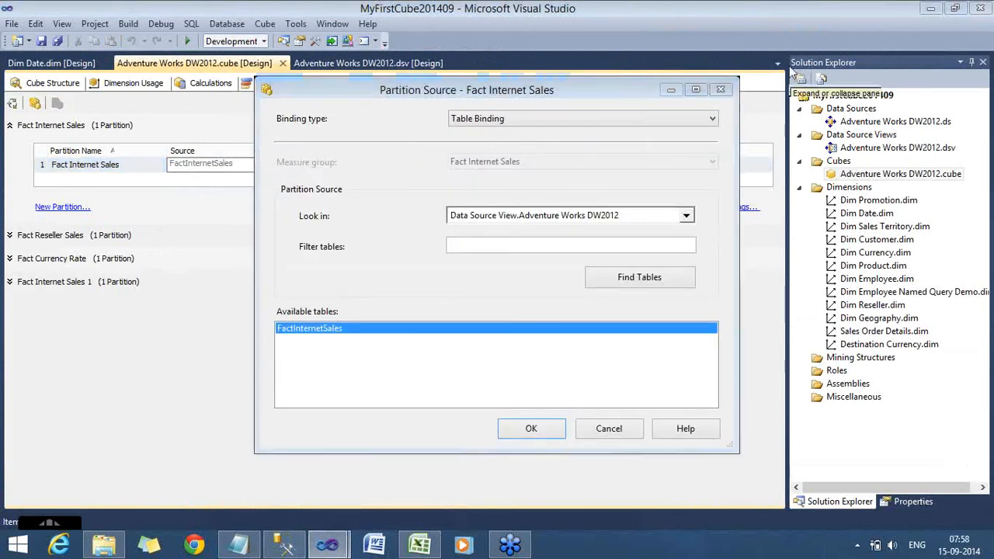
left_click(523, 129)
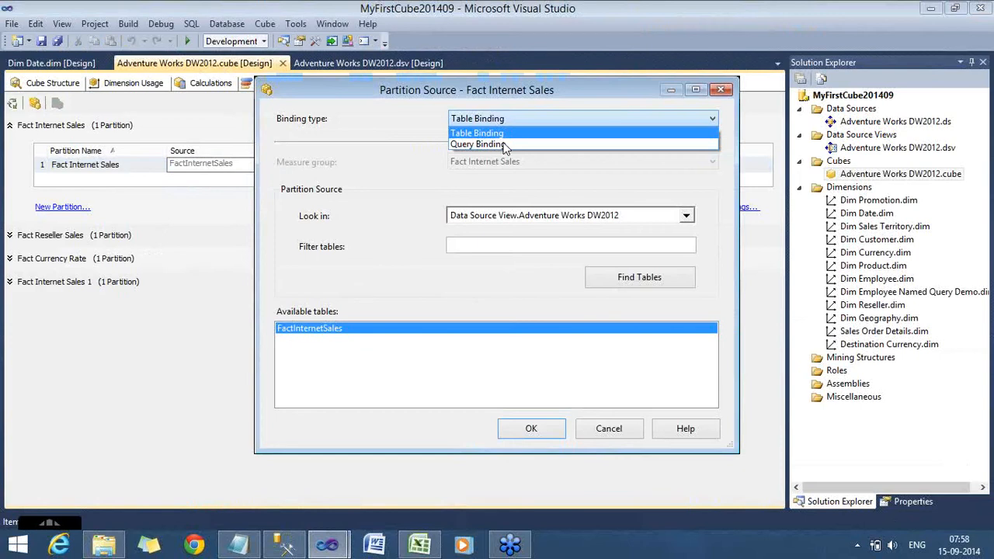
left_click(505, 145)
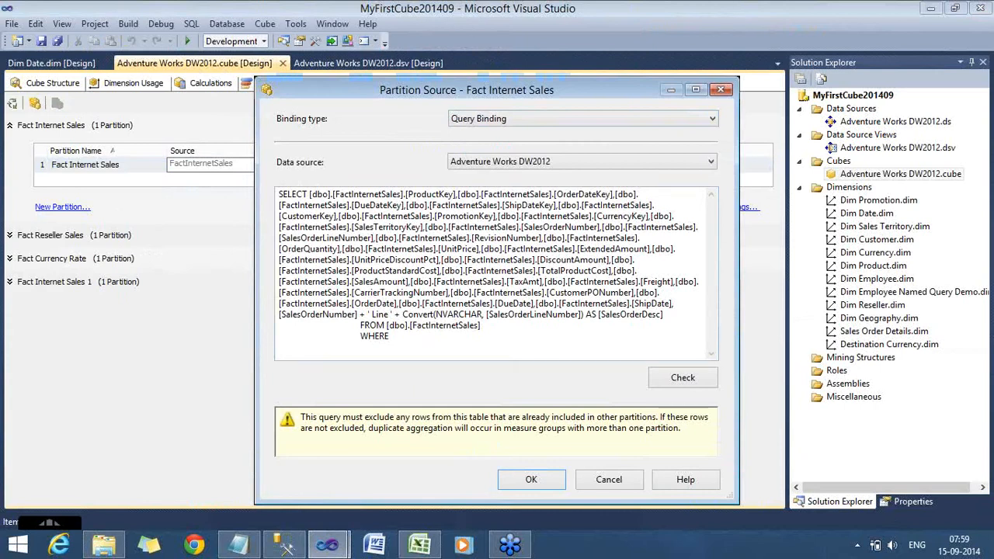
Complete the source query's WHERE clause with the copied BETWEEN 20060101 AND 20061231 range, preceded by the [dbo].[FactInternetSales].[OrderDateKey] column copied from the SELECT list.
left_click(429, 339)
key("ctrl+v")
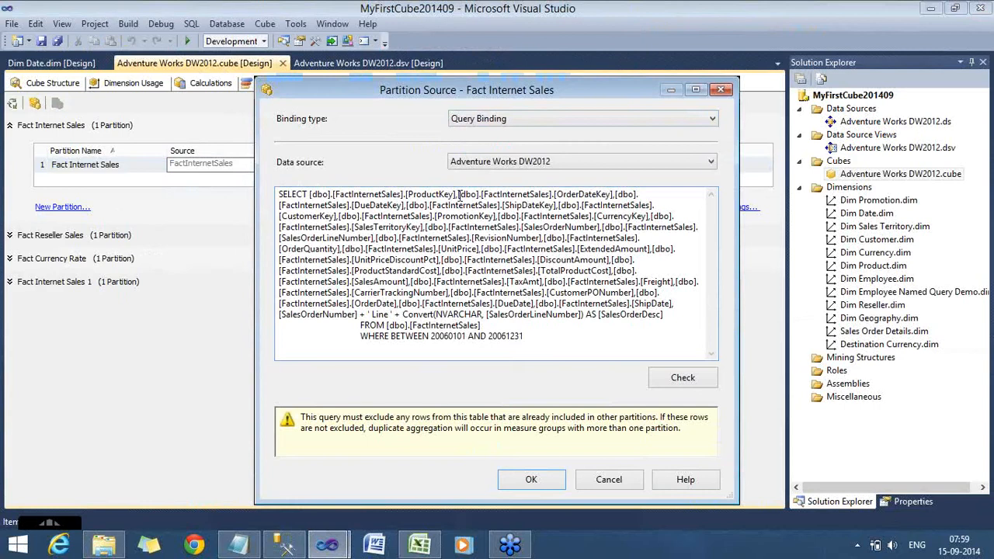
left_click_drag(459, 194, 614, 194)
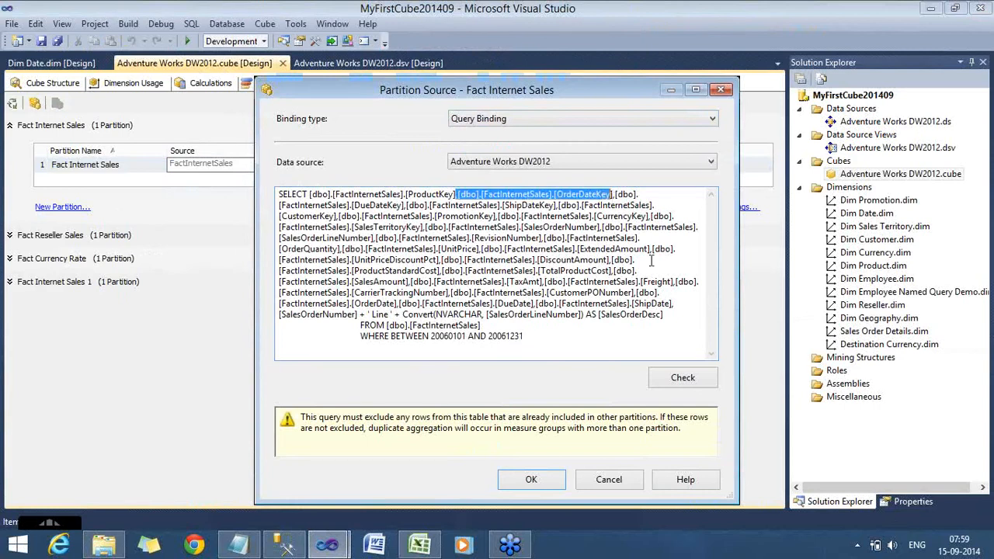
key("shift+Right")
key("ctrl+c")
key("Down")
key("ctrl+v")
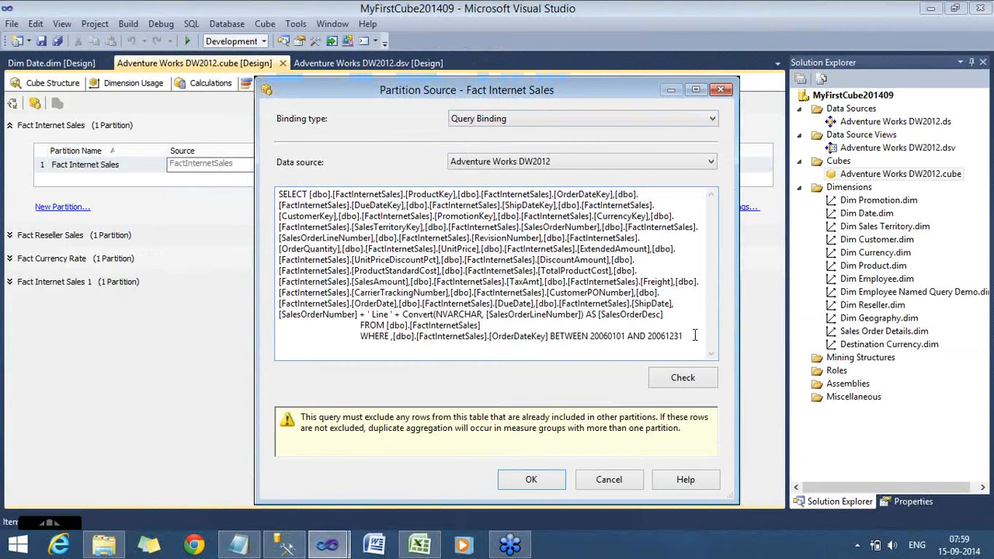
Check the partition query's syntax, remove the stray comma after WHERE and check the syntax again.
left_click_drag(443, 303, 683, 340)
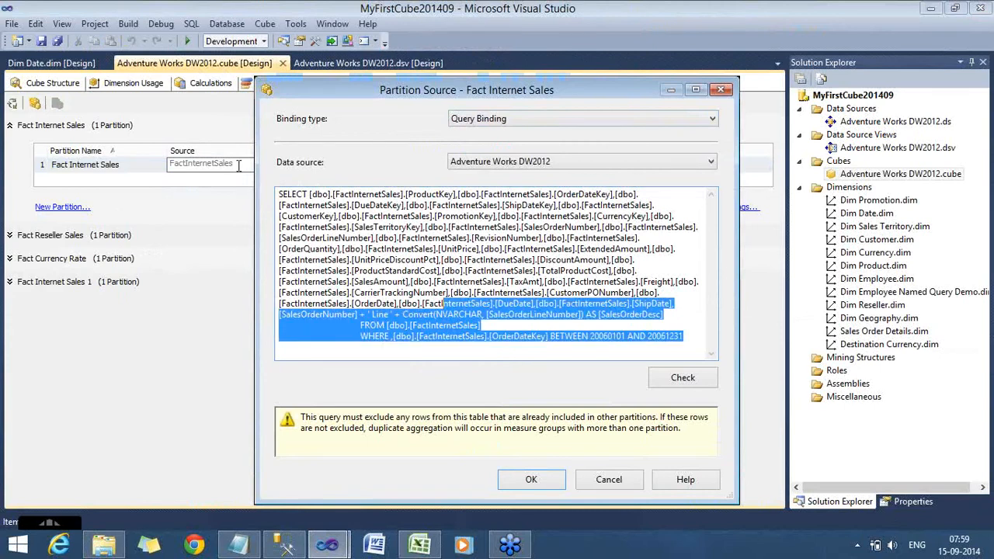
key("ctrl+a")
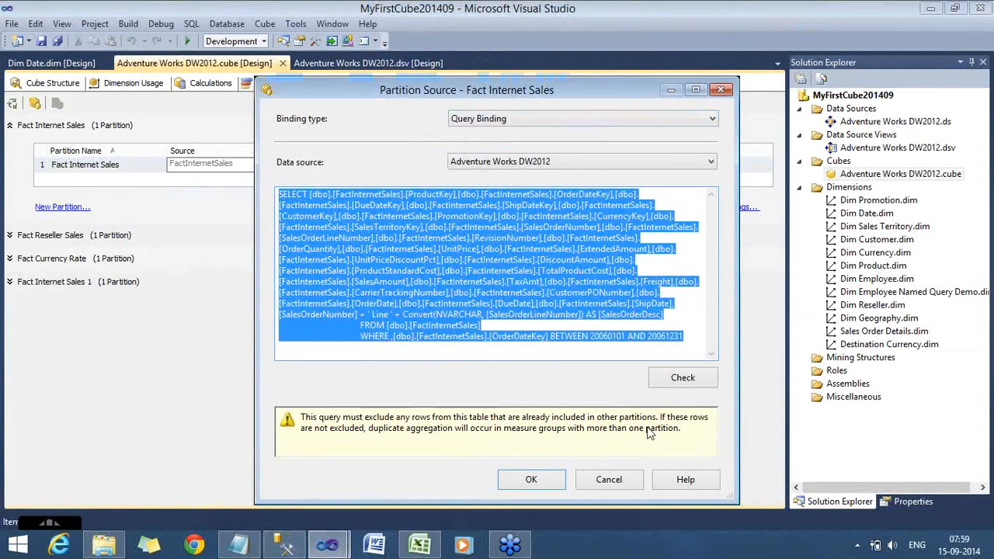
left_click(681, 381)
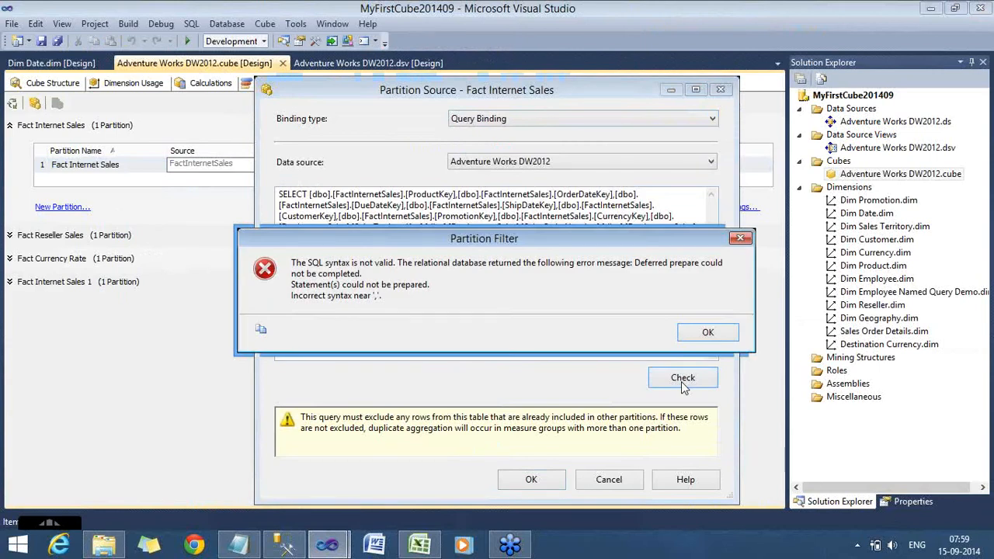
left_click(724, 334)
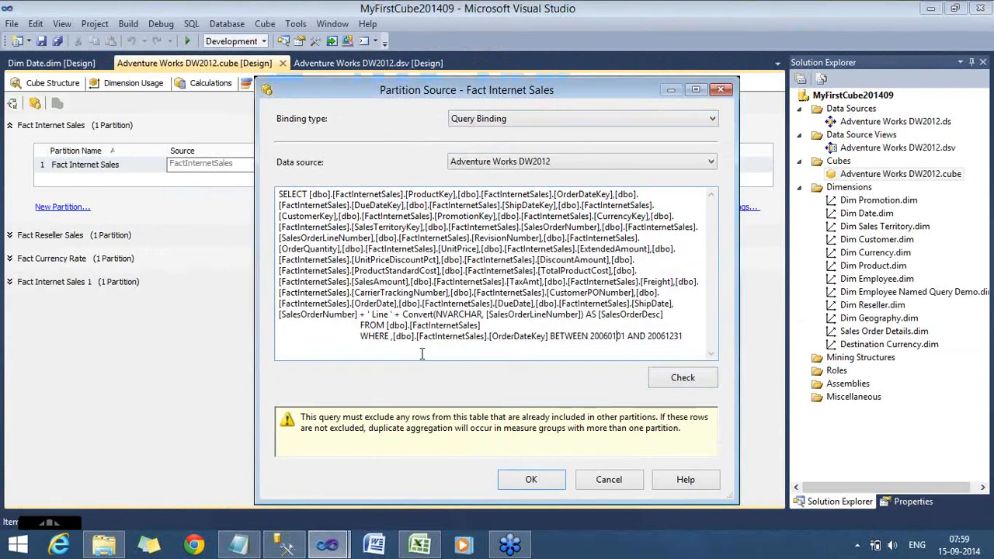
key("BackSpace")
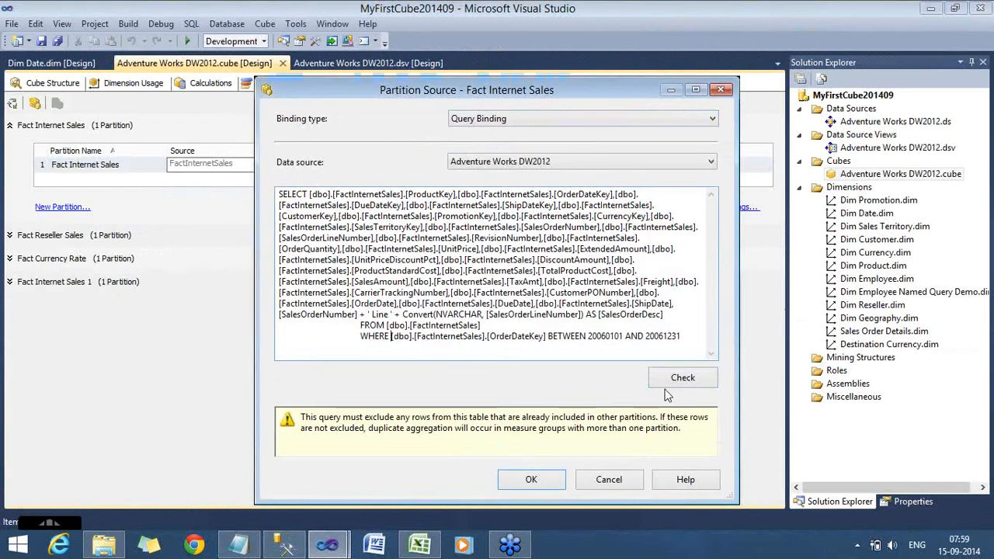
left_click(681, 378)
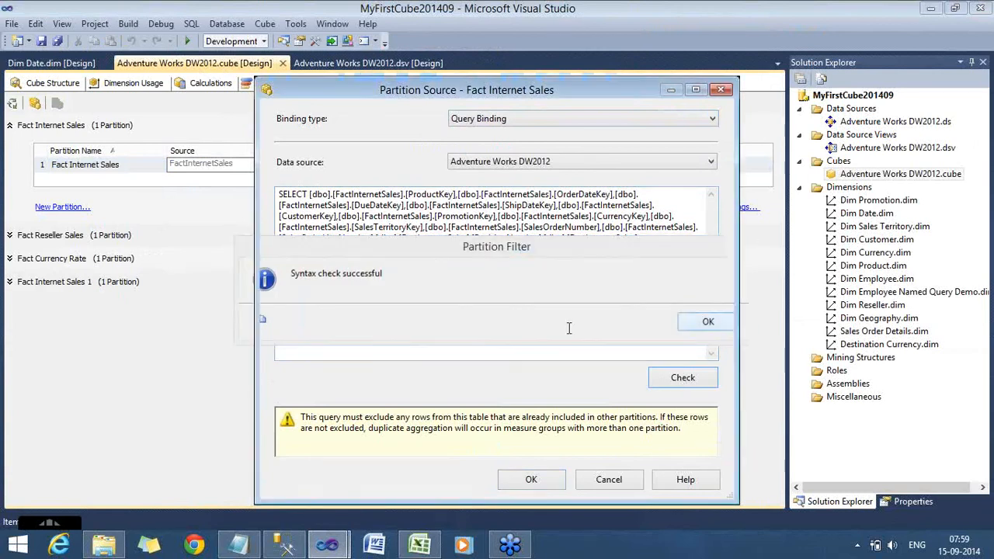
left_click(701, 326)
Change the year in both BETWEEN limits of the partition query to 2005 and accept the partition source.
left_click_drag(696, 336, 295, 162)
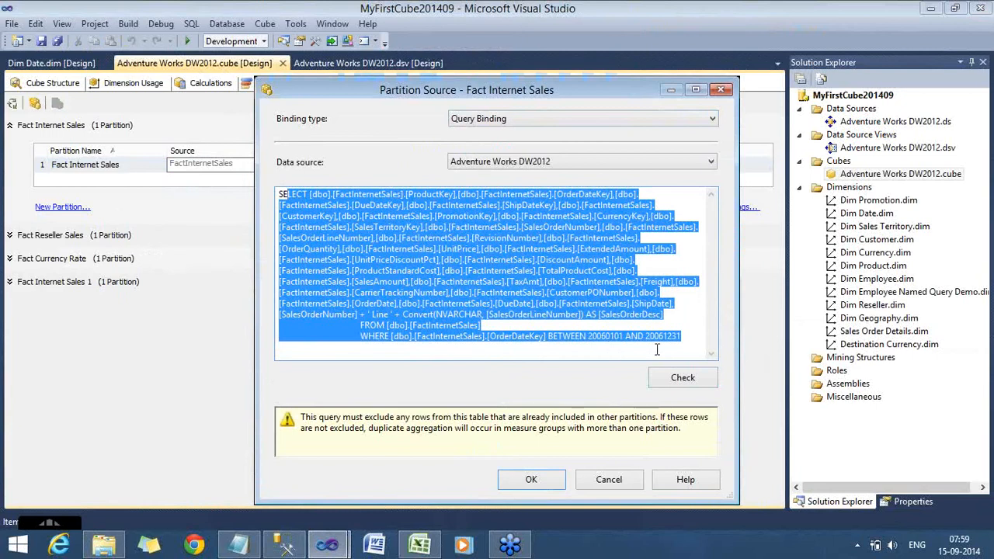
left_click(602, 341)
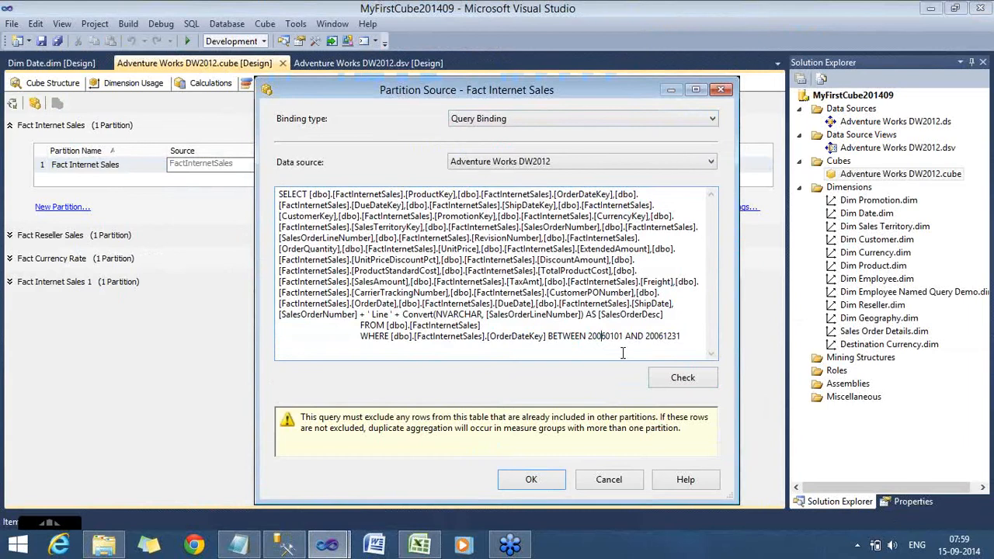
key("BackSpace")
type("5")
key("Right")
key("Right")
key("Right")
key("Right")
key("Right")
key("Right")
key("Right")
key("Right")
key("Right")
key("Right")
key("Right")
key("Delete")
type("5")
left_click(534, 480)
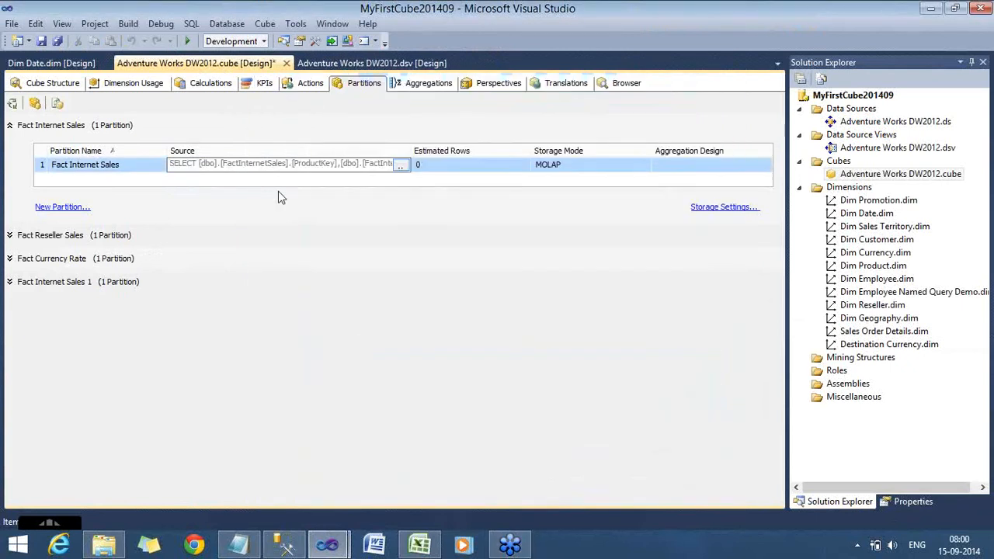
Rename the Fact Internet Sales partition as Fact Internet Sales 2005.
left_click(136, 169)
type("200")
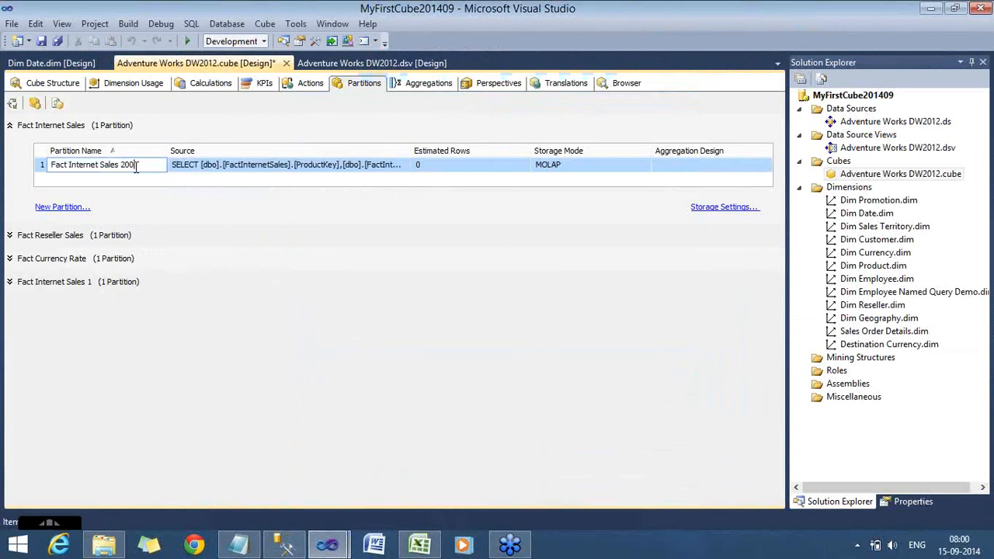
type("5")
left_click(235, 260)
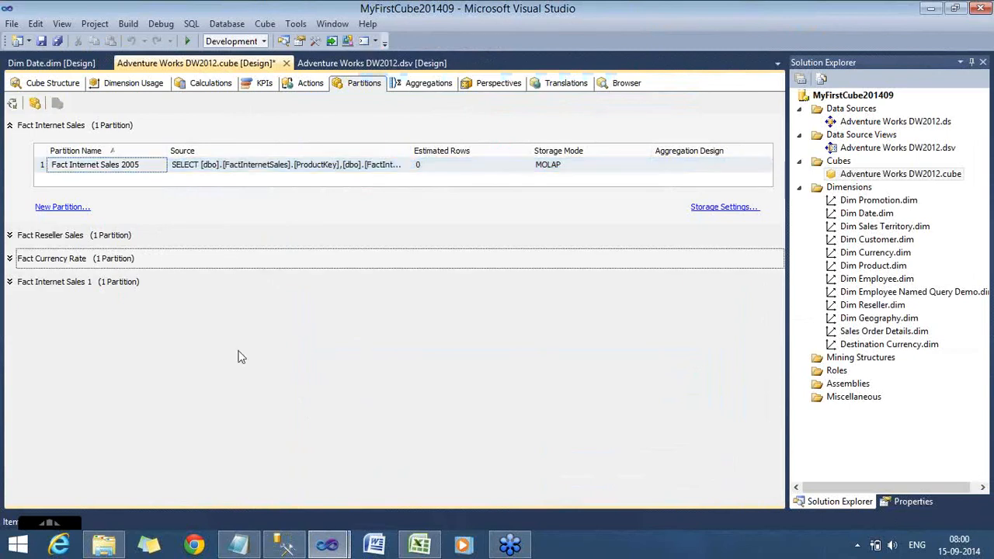
Start a new partition for the Fact Internet Sales measure group with FactInternetSales as source table, and proceed to the row restriction settings.
left_click(81, 209)
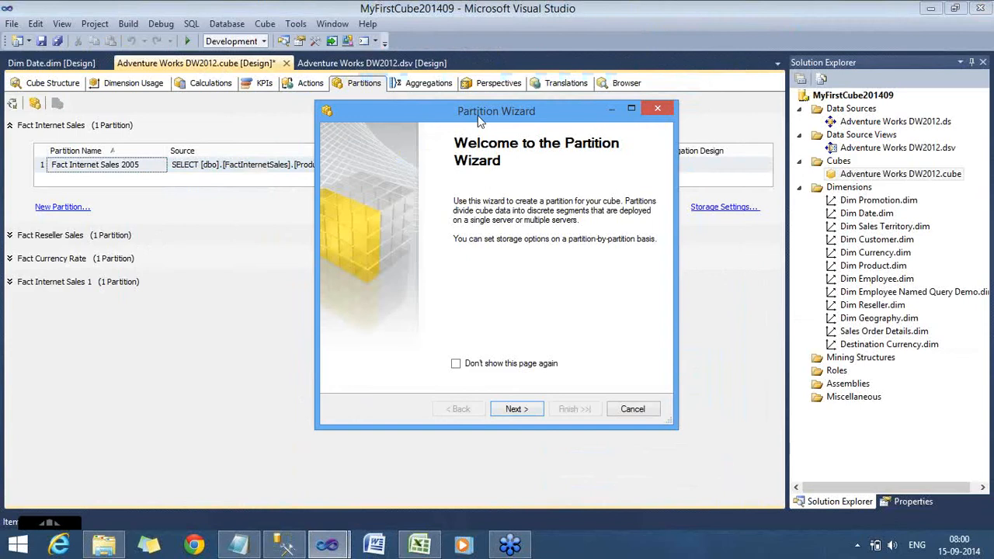
left_click_drag(349, 111, 61, 42)
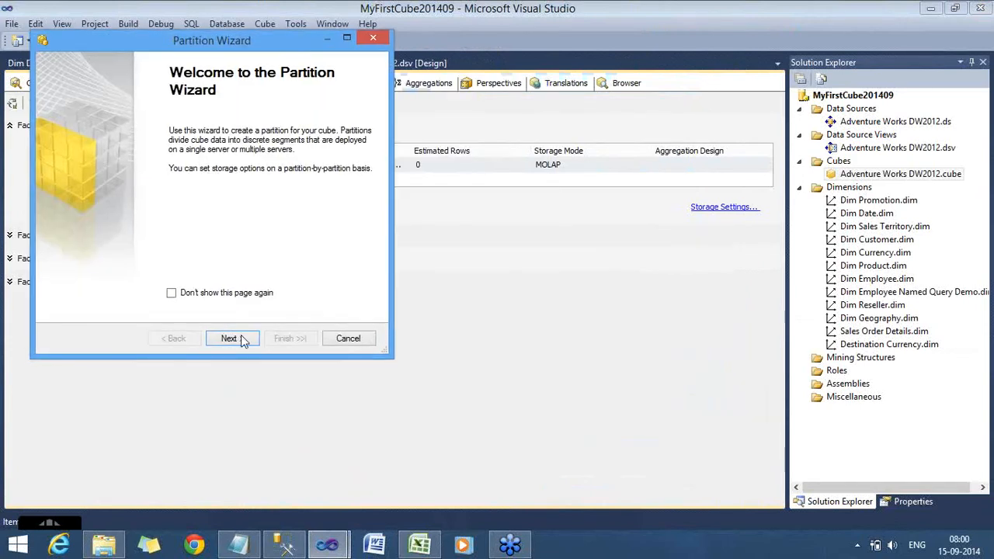
key("Return")
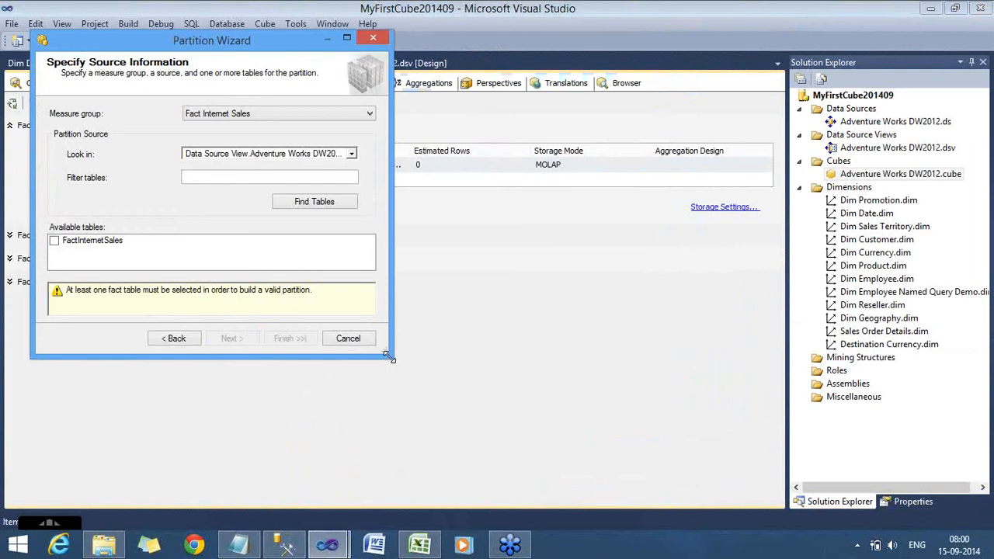
left_click_drag(390, 356, 643, 447)
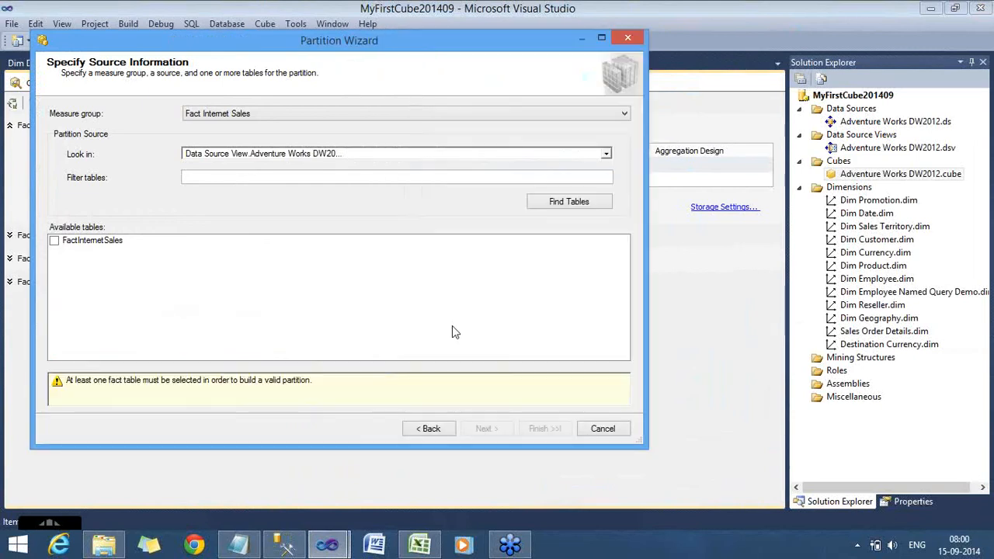
left_click(54, 241)
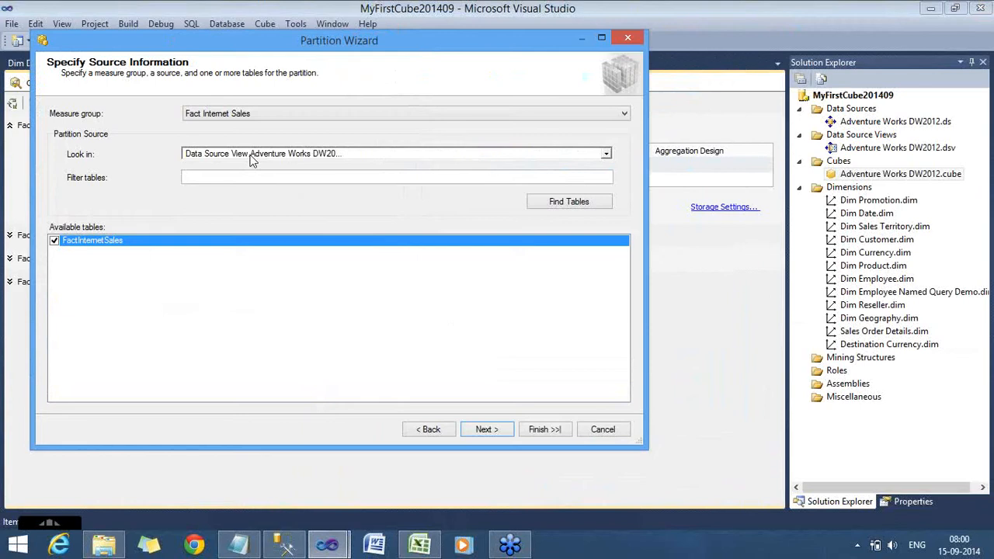
left_click(487, 430)
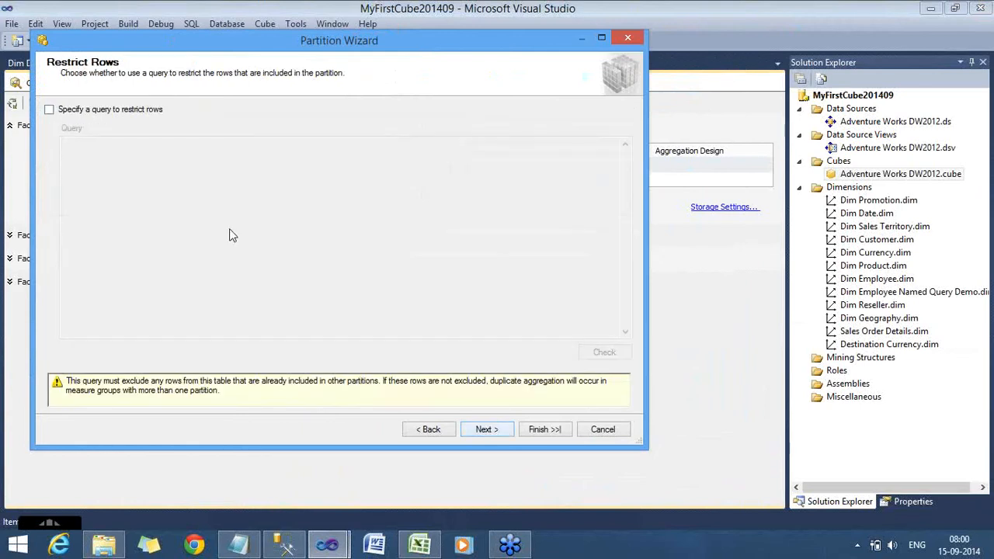
Enable row restriction and complete the partition query with WHERE [dbo].[FactInternetSales].[OrderDateKey] BETWEEN 20060101 AND 20061231, keeping the SELECT keyword intact.
left_click(50, 110)
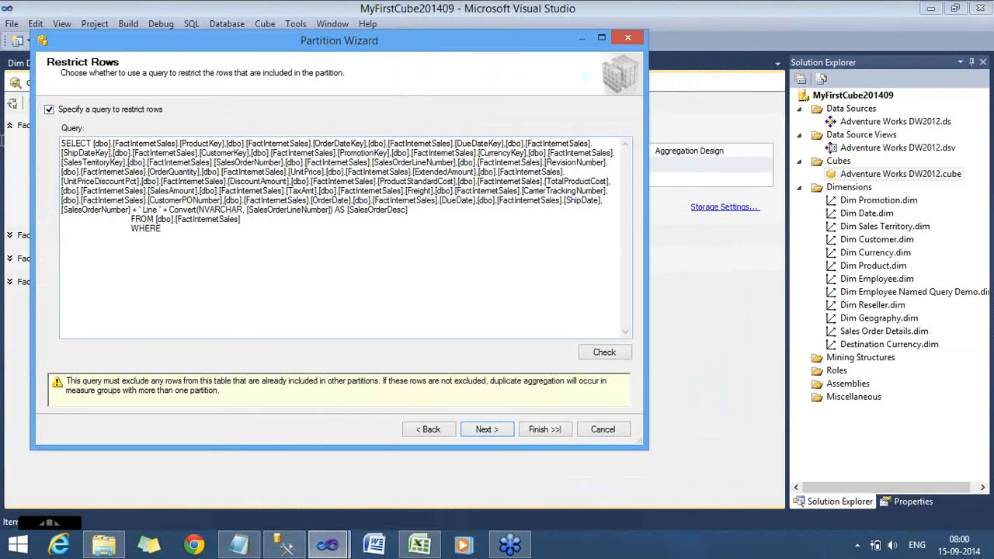
left_click(214, 328)
key("ctrl+a")
left_click(249, 324)
type("[dbo].[FactInternetSales].[OrderDateKey] BETWEEN 20060101 AND 20061231")
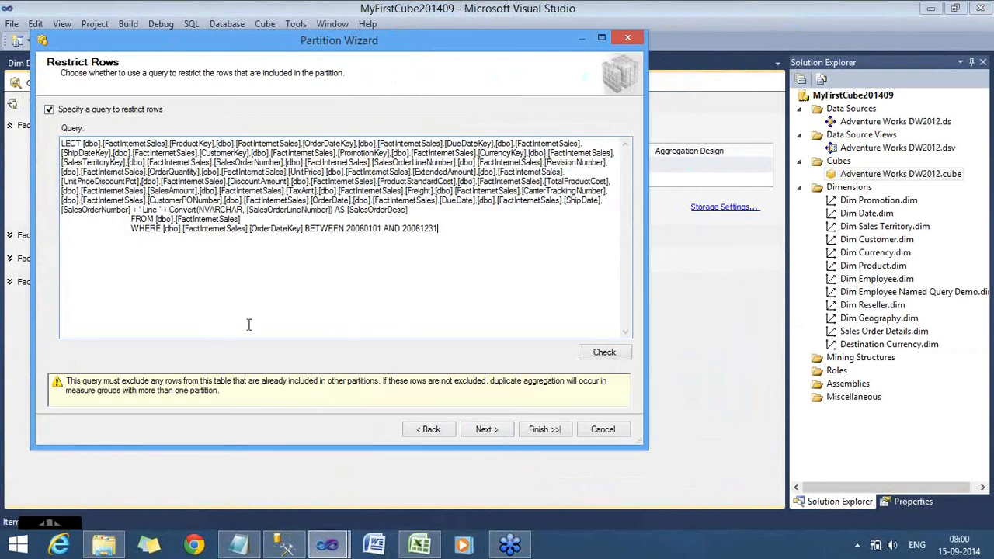
left_click(247, 229)
key("Home")
type("SE")
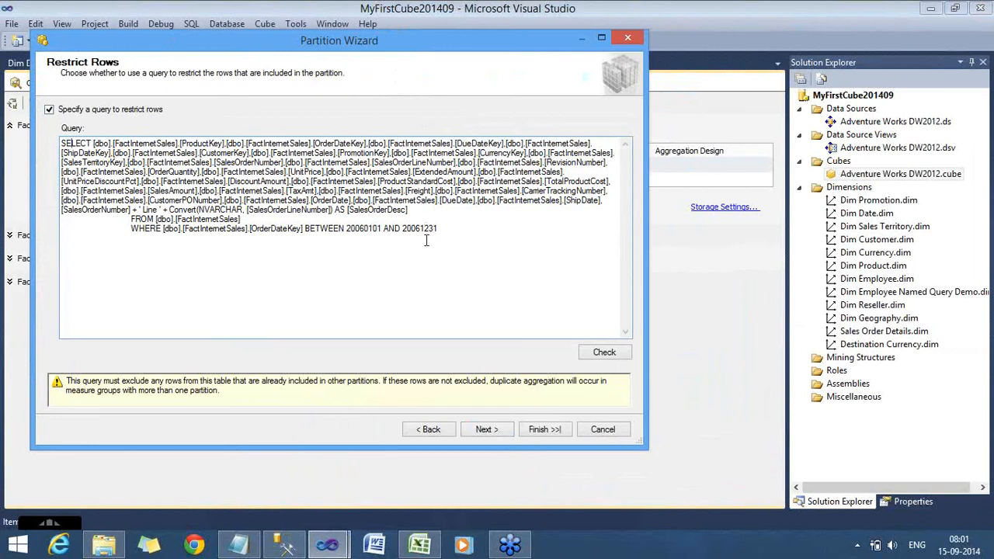
Accept the row query and the default processing and storage locations, and choose to design aggregations later.
left_click(484, 430)
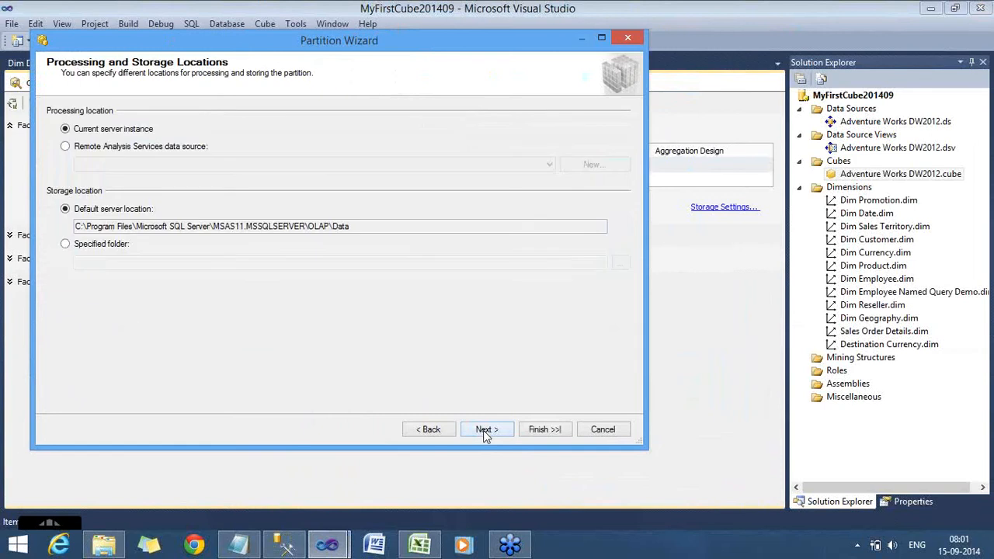
left_click(430, 430)
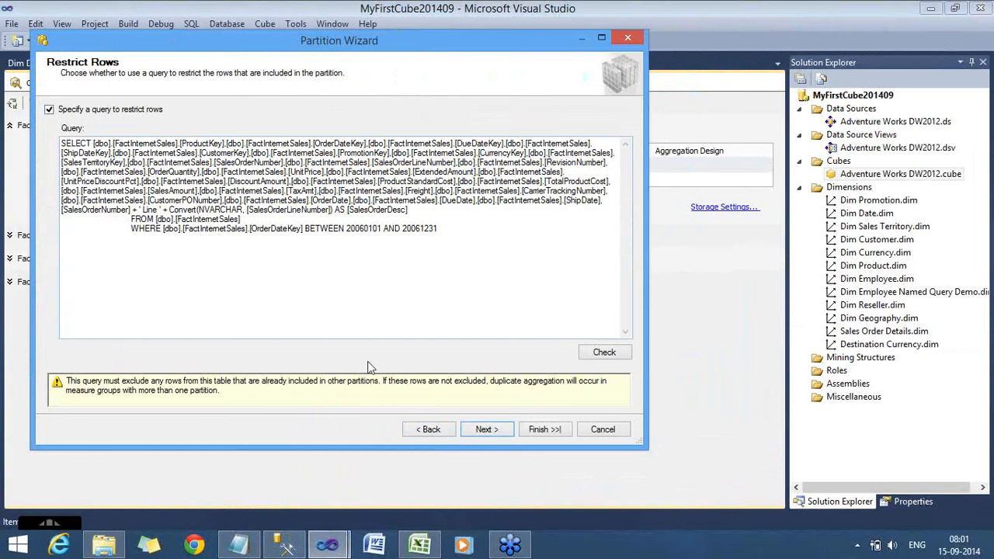
left_click(486, 430)
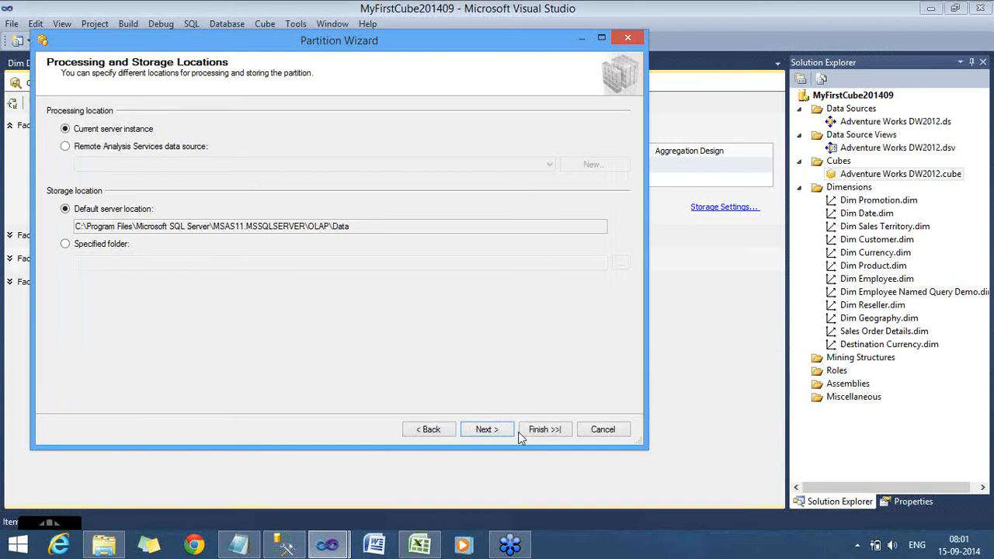
left_click(496, 430)
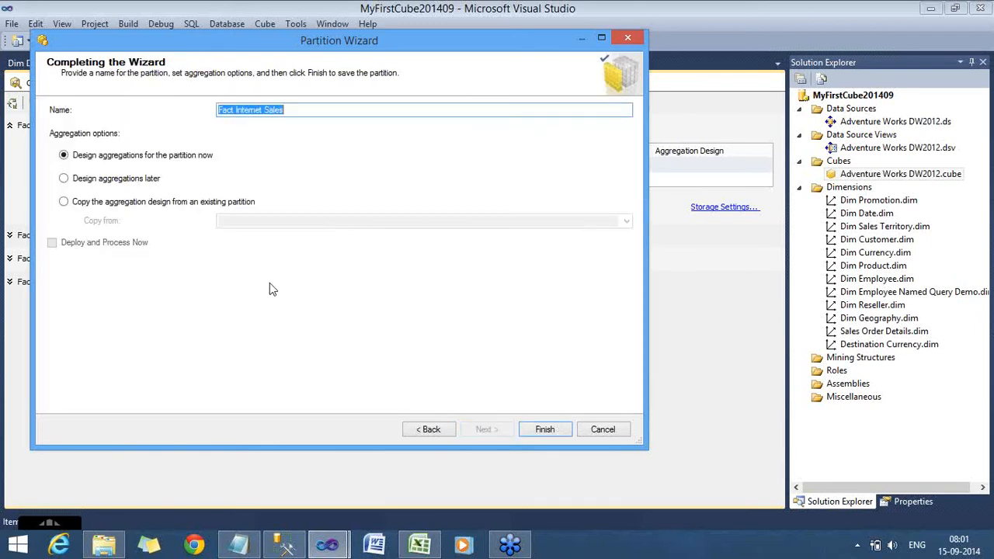
left_click(63, 178)
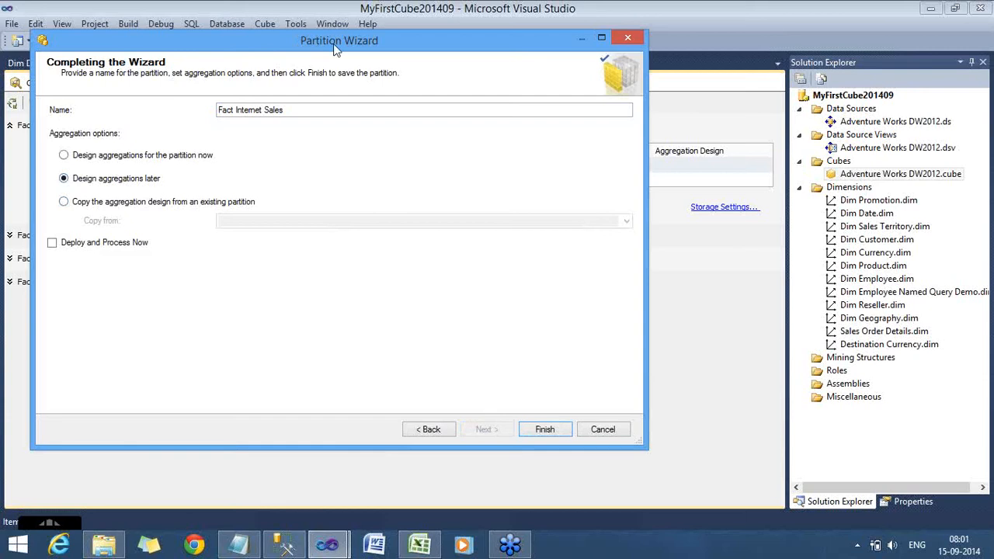
Name the partition Fact Internet Sales 2006 and create it.
left_click_drag(330, 44, 470, 170)
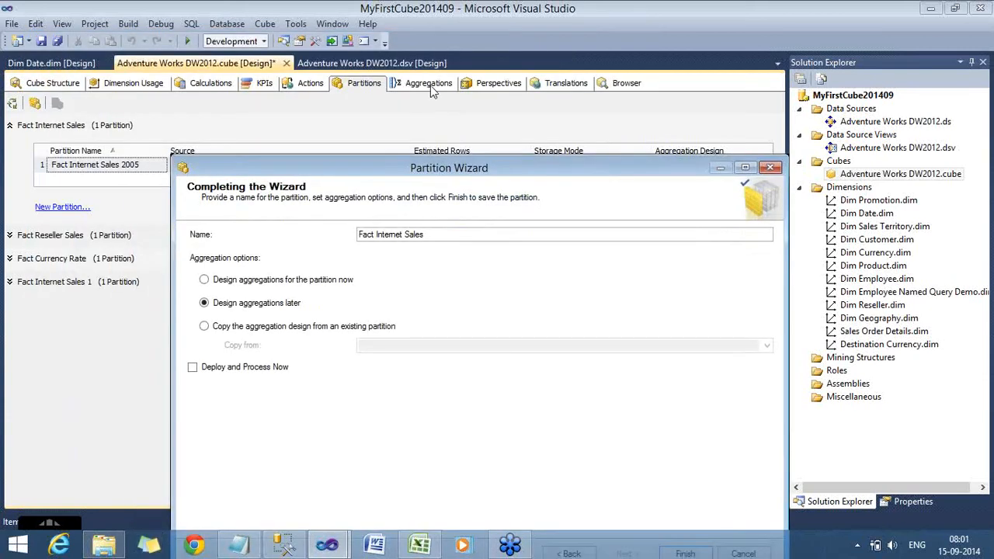
left_click(463, 234)
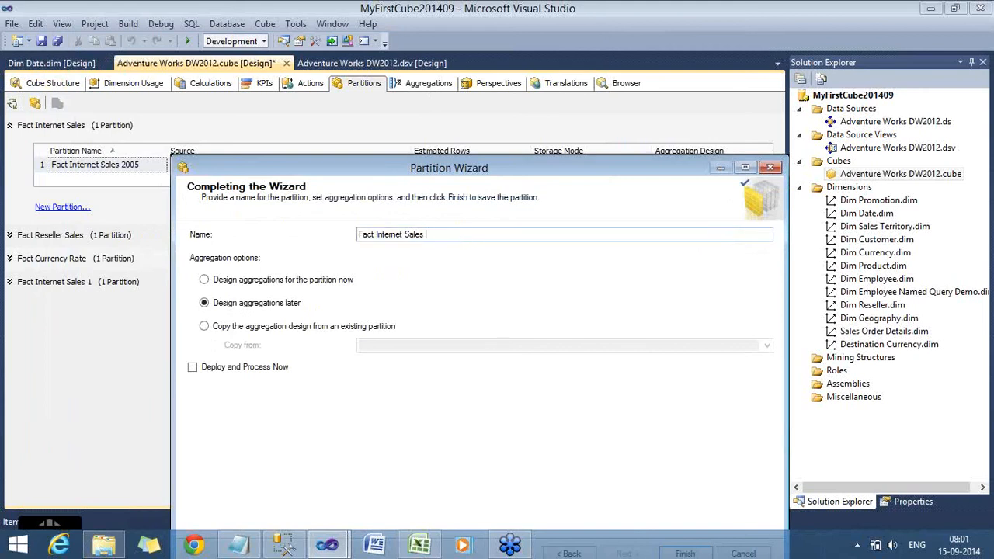
type("2006")
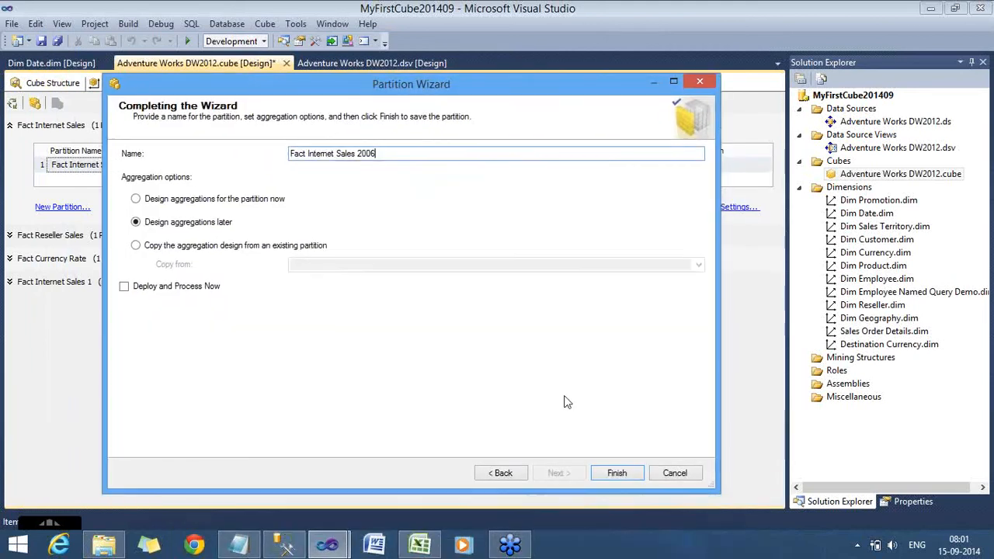
left_click(616, 473)
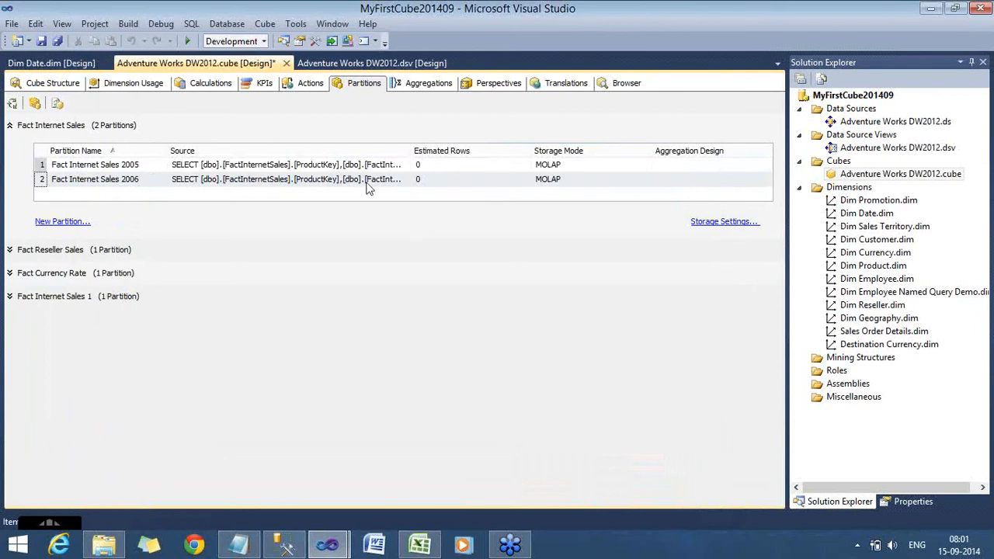
Start another Fact Internet Sales partition with FactInternetSales as source table, and proceed to the row restriction settings.
left_click(76, 223)
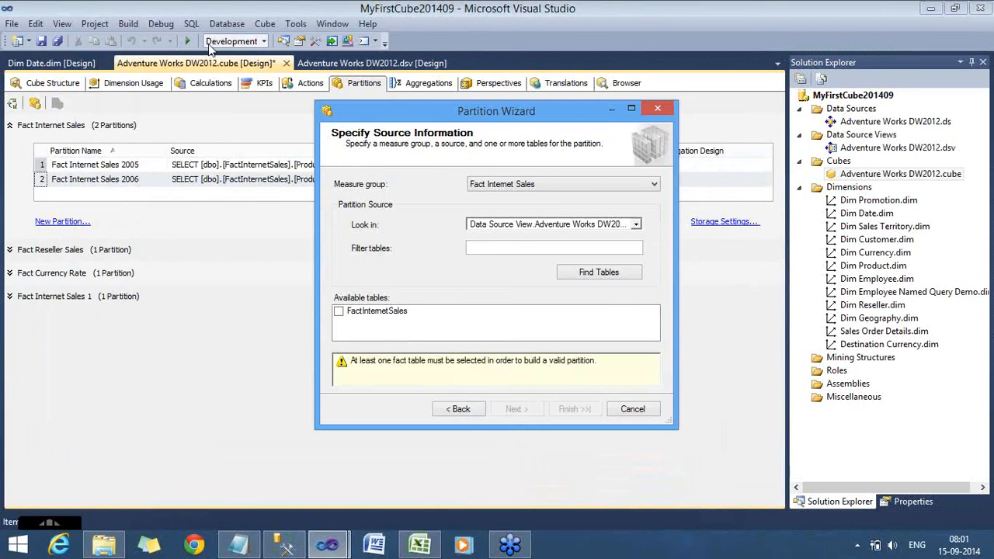
left_click_drag(441, 115, 129, 48)
left_click(29, 245)
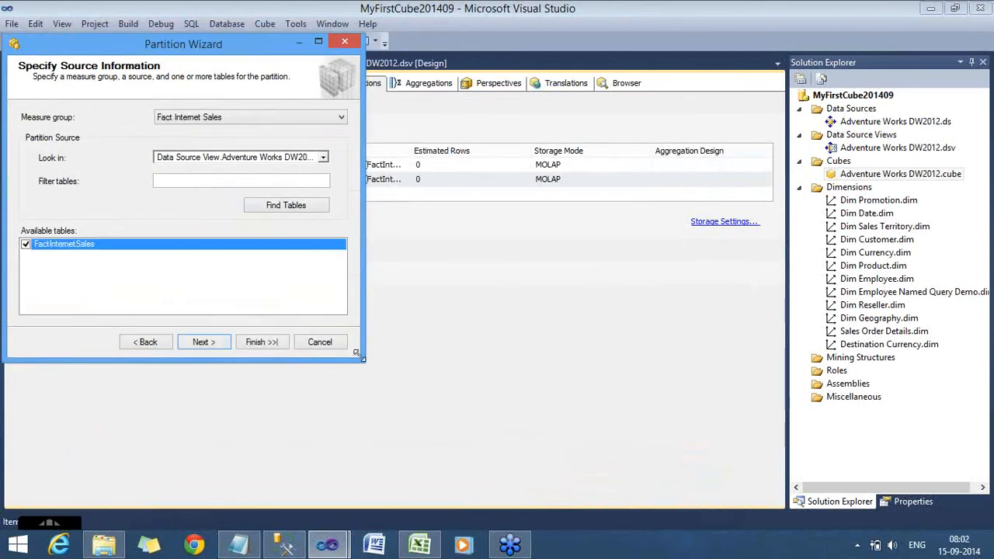
left_click_drag(477, 424, 636, 444)
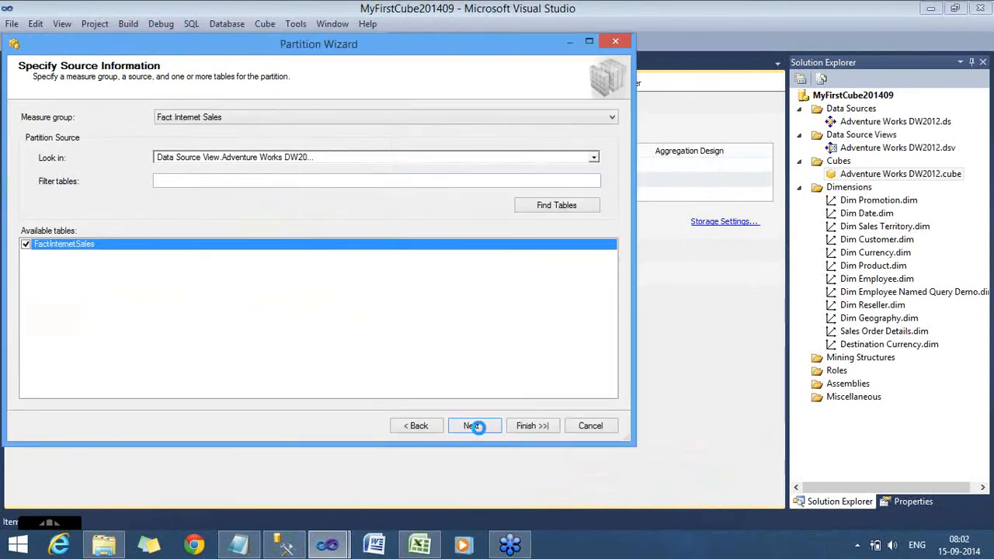
left_click(474, 426)
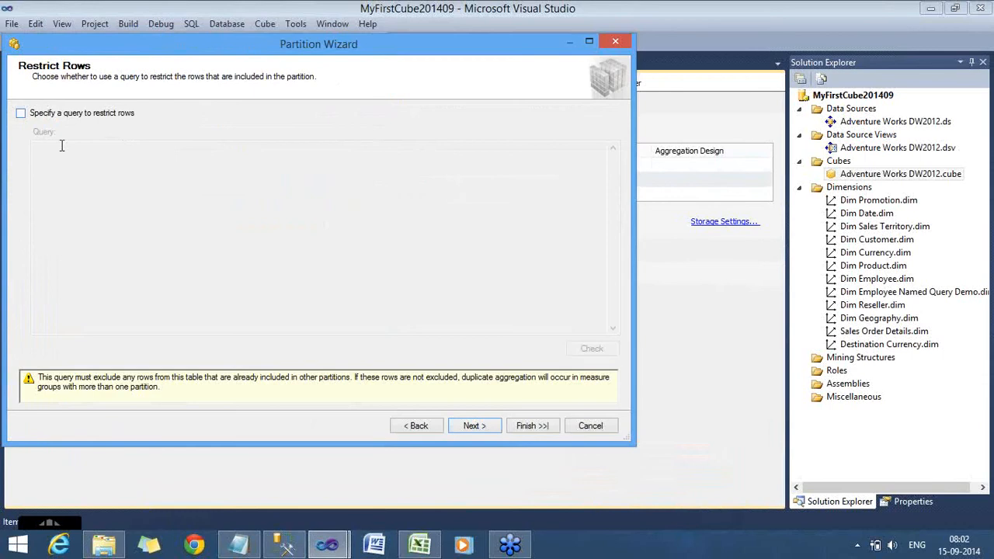
Enable row restriction and replace the default query with the copied query of the 2006 partition.
left_click(21, 112)
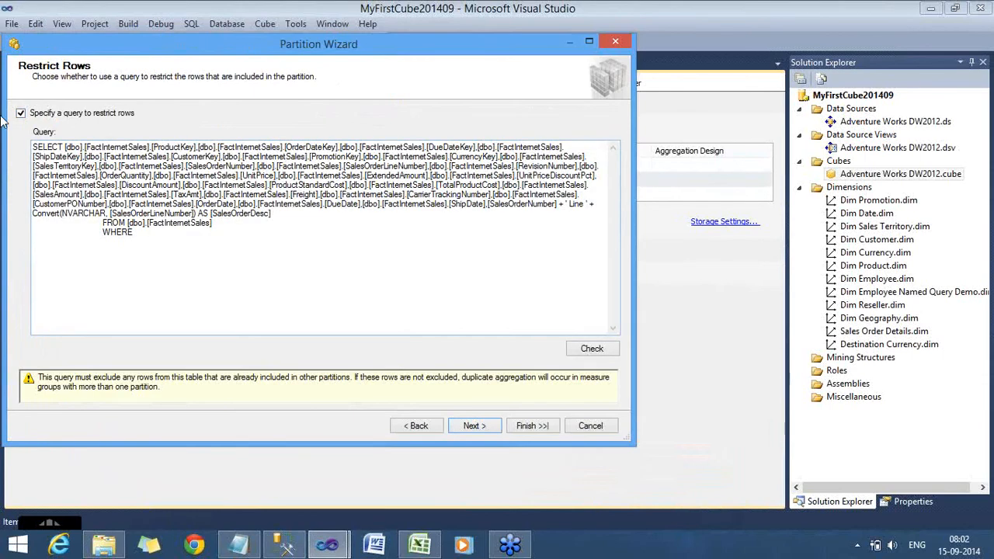
key("Tab")
type("SE")
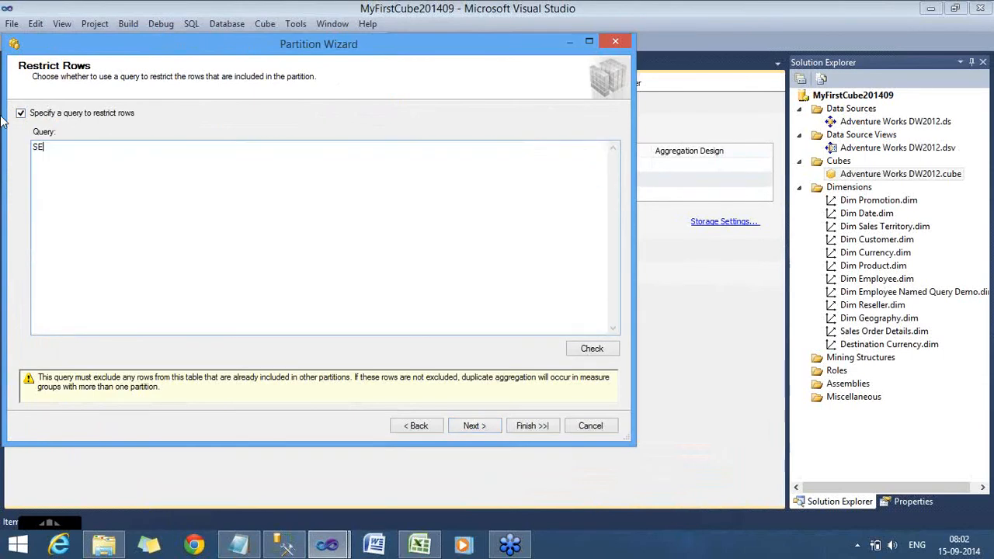
key("ctrl+a")
key("ctrl+v")
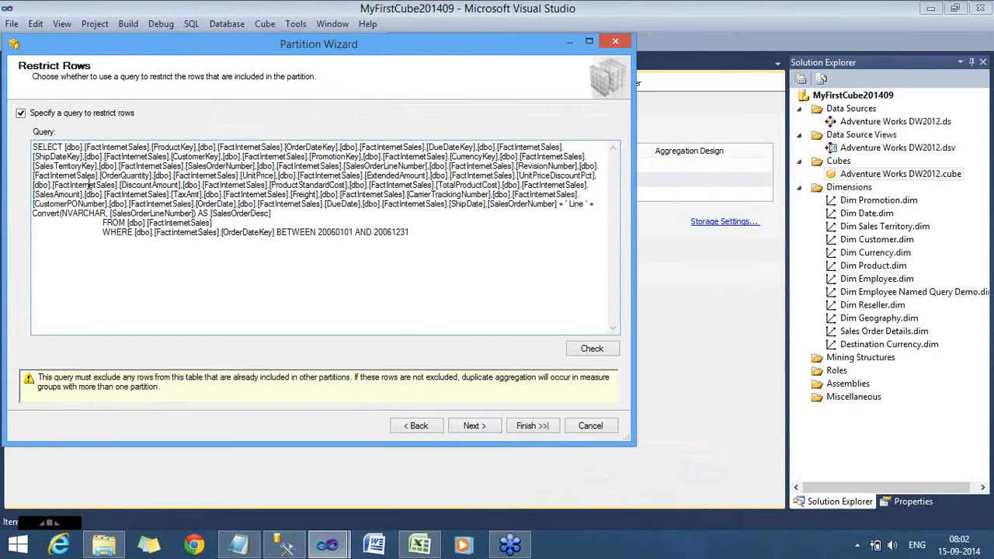
Change the year in both BETWEEN limits to 2007, giving 20070101 and 20071231.
left_click(336, 232)
key("BackSpace")
type("7")
key("Right")
key("Right")
key("Right")
key("Right")
key("Right")
key("Right")
key("Right")
key("Right")
key("Right")
key("Right")
key("Right")
key("BackSpace")
type("7")
Keep the default locations and create the partition as Fact Internet Sales 2007 with aggregations designed later.
left_click(490, 429)
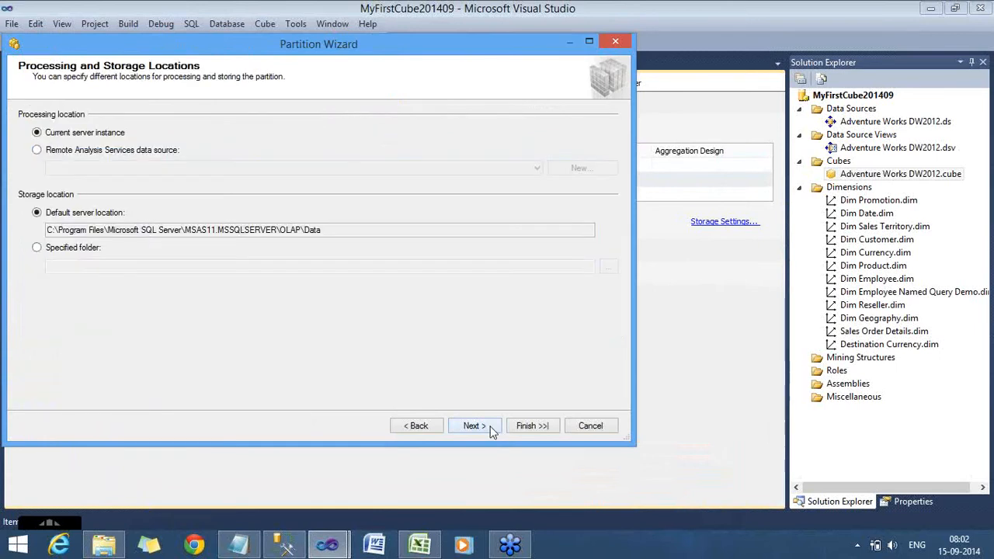
left_click(470, 428)
left_click(323, 114)
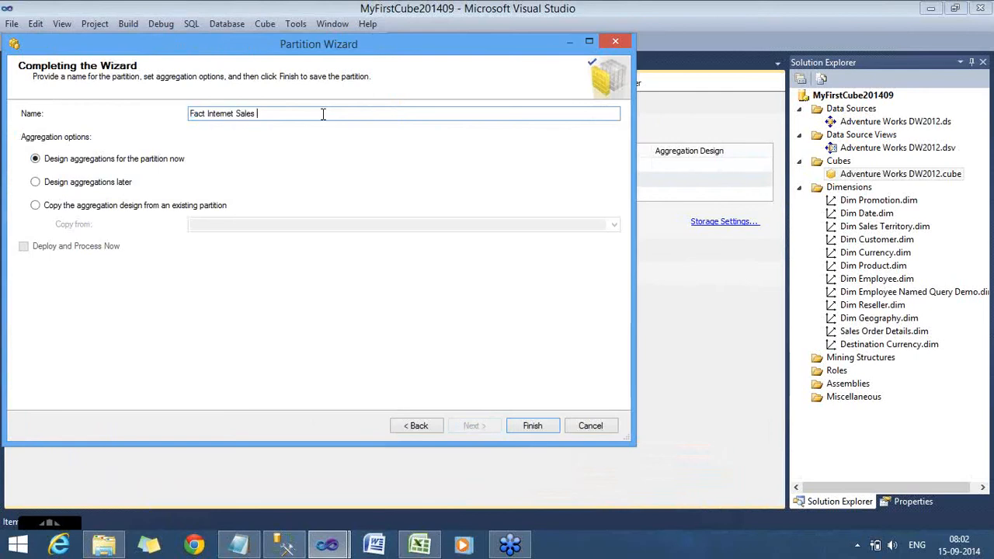
type("20007")
key("BackSpace")
left_click(52, 184)
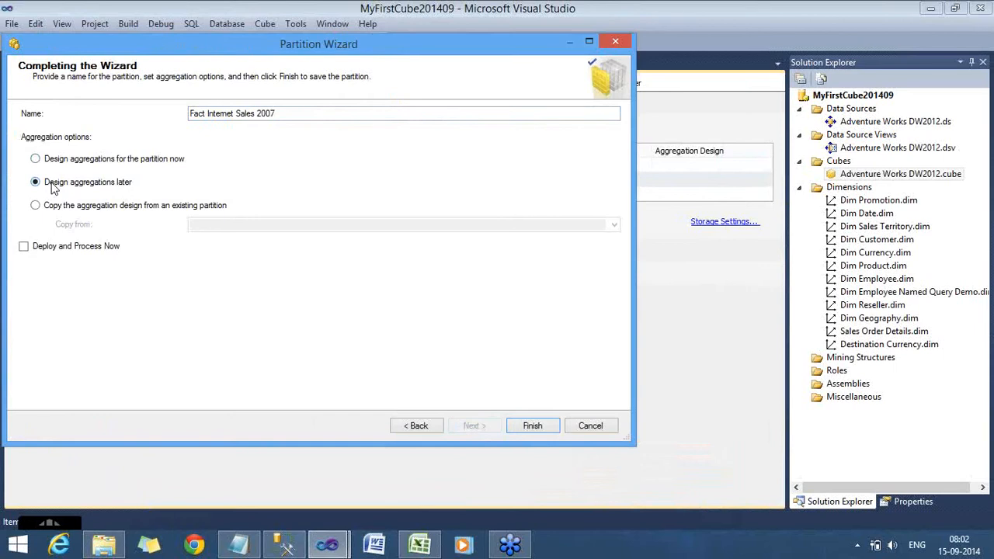
left_click(533, 426)
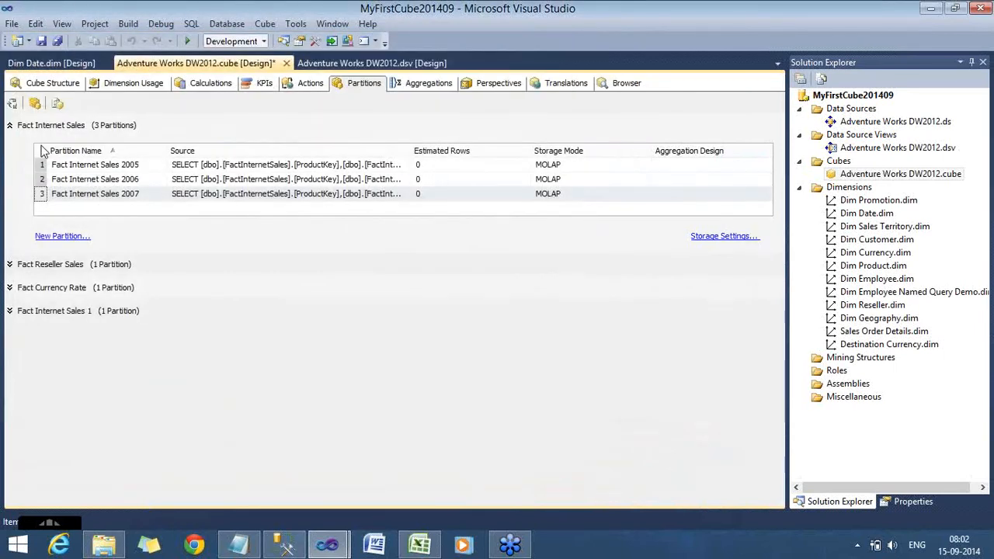
Start a fourth Fact Internet Sales partition based on the FactInternetSales table, and proceed to the row restriction settings.
left_click(67, 238)
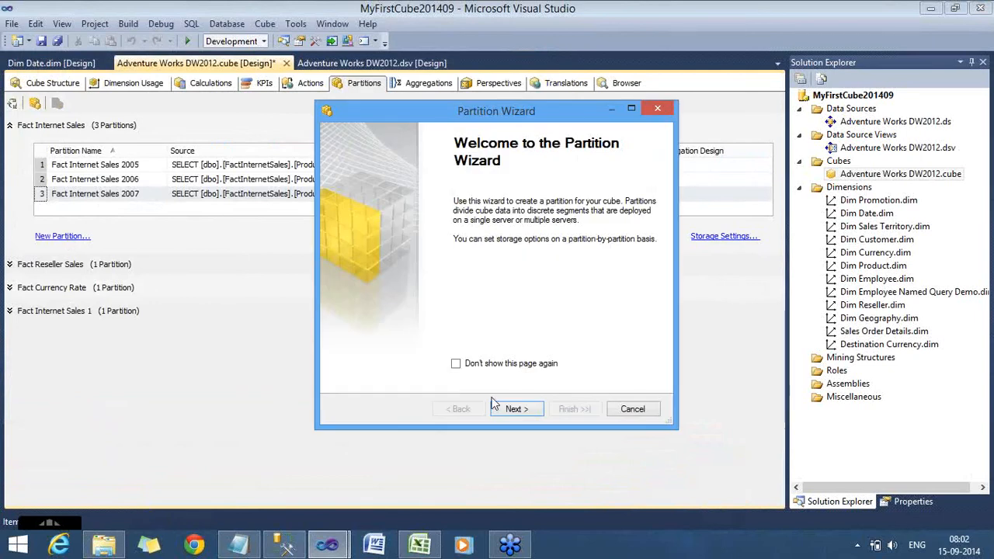
left_click(515, 410)
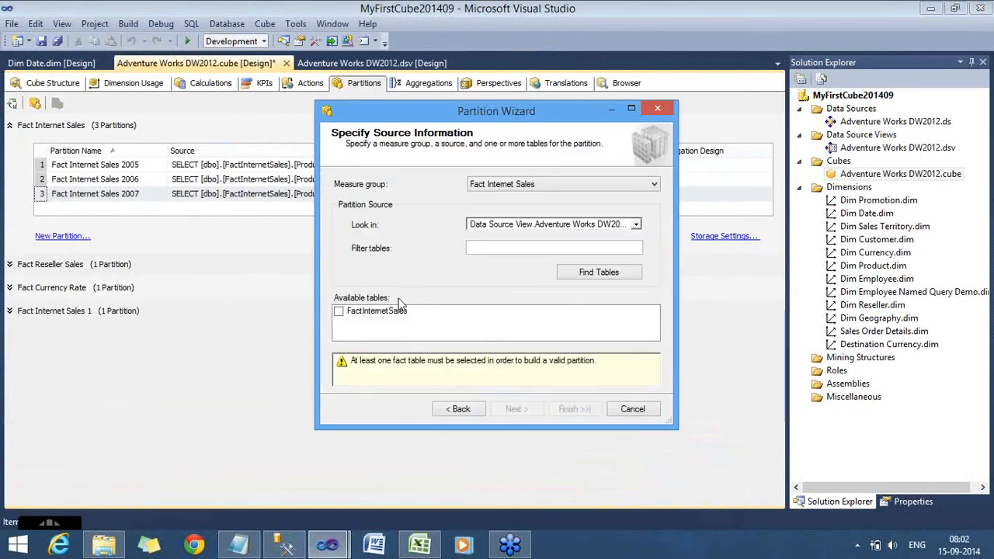
left_click(337, 311)
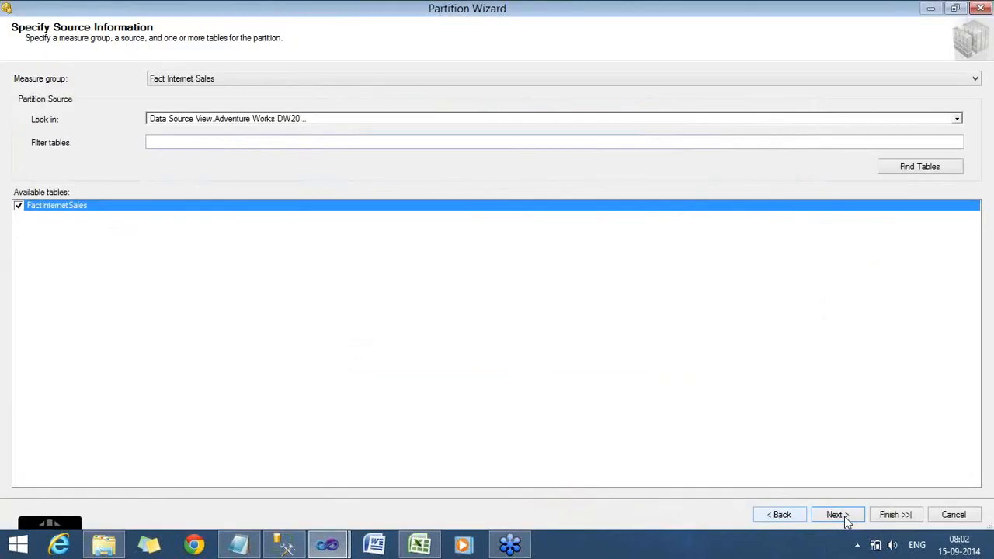
left_click(845, 516)
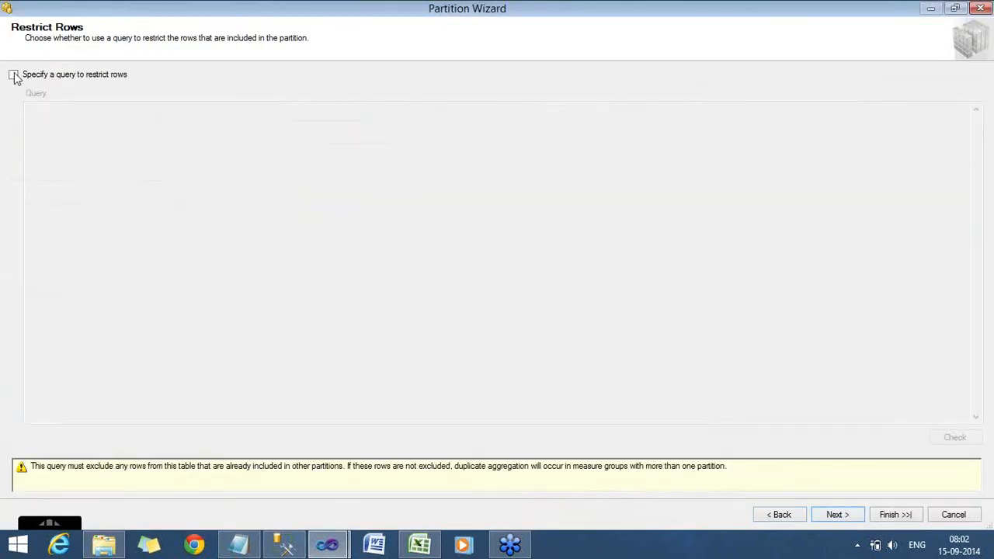
Enable row restriction and replace the generated query with the copied one filtering OrderDateKey BETWEEN 20060101 AND 20061231.
left_click(14, 75)
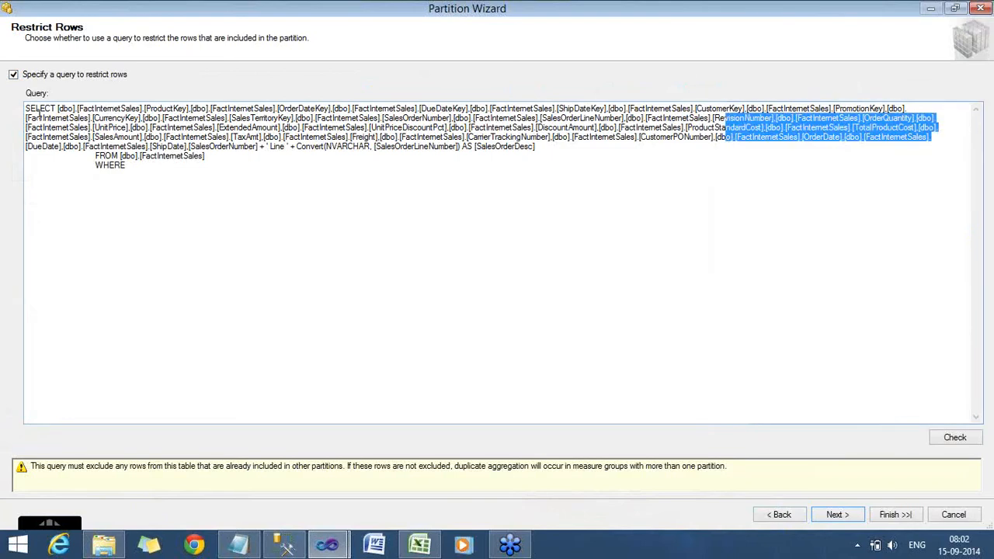
left_click_drag(39, 113, 35, 106)
left_click(98, 132)
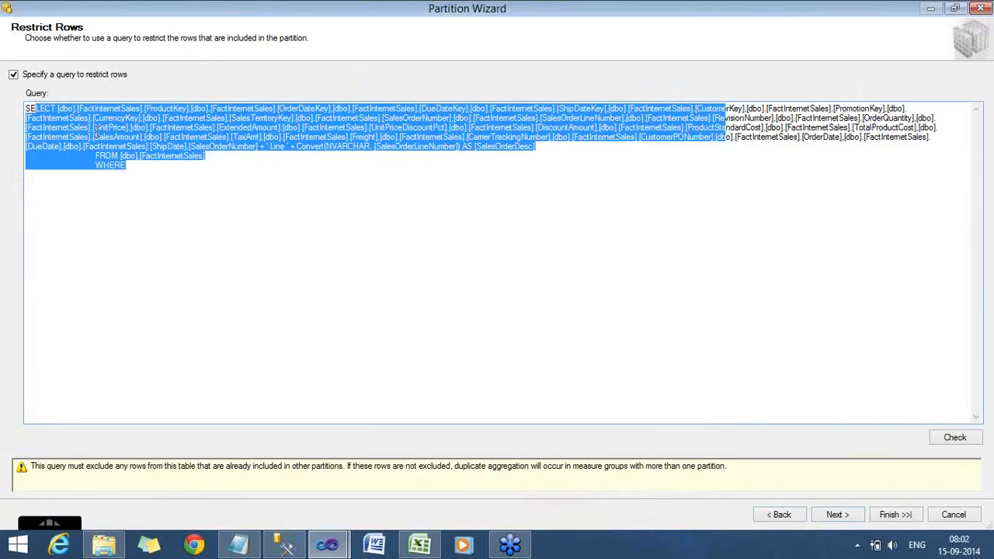
type("[dbo].[FactInternetSales].[OrderDateKey] BETWEEN 20060101 AND 20061231")
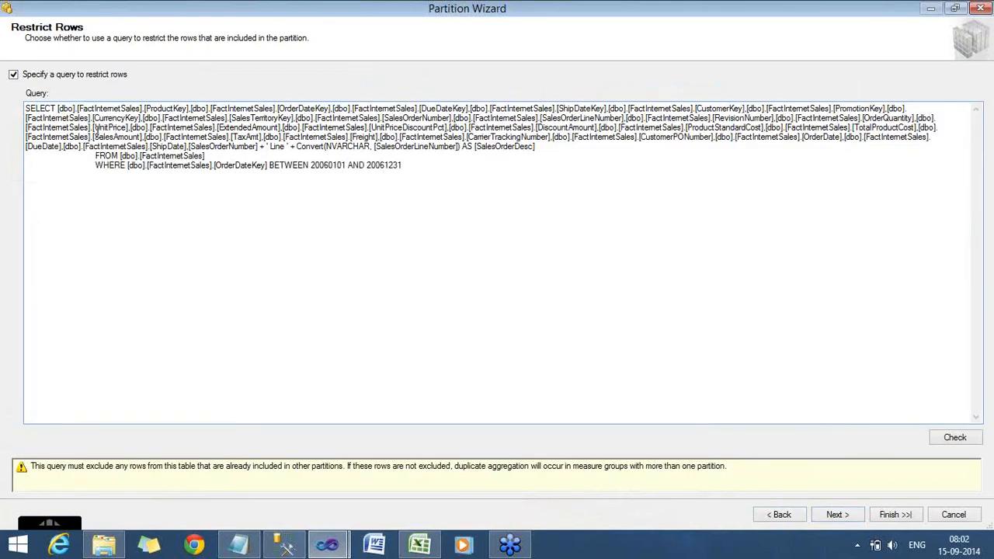
Change the query's WHERE condition from a BETWEEN range to OrderDateKey >= 20080101.
key("BackSpace")
key("BackSpace")
key("BackSpace")
key("BackSpace")
key("BackSpace")
key("BackSpace")
key("BackSpace")
key("BackSpace")
key("BackSpace")
key("BackSpace")
key("BackSpace")
key("BackSpace")
key("BackSpace")
key("BackSpace")
key("BackSpace")
key("BackSpace")
key("BackSpace")
key("BackSpace")
key("BackSpace")
key("BackSpace")
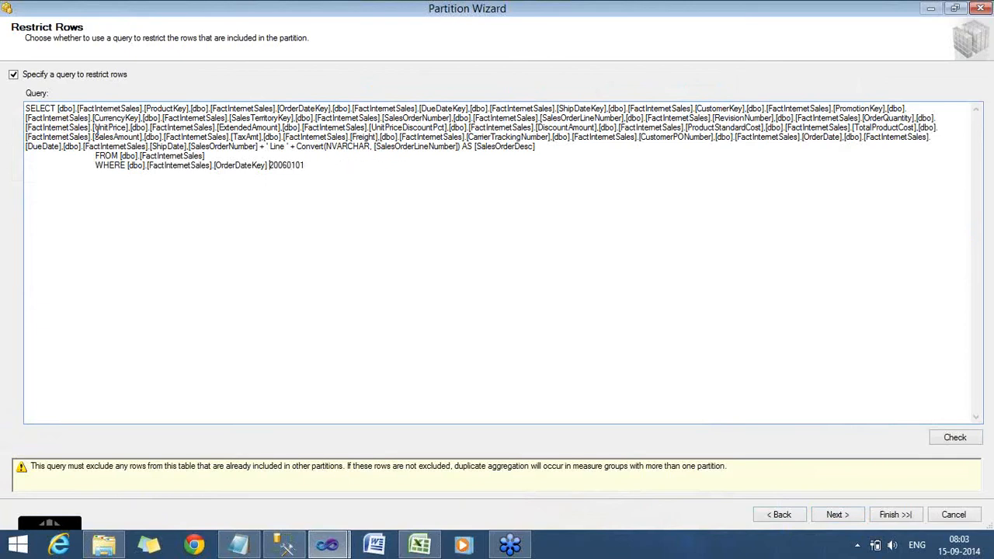
type(">=")
key("Right")
key("Right")
key("Right")
key("Right")
key("Right")
key("BackSpace")
key("BackSpace")
type("80")
Keep the default locations and create the fourth partition as Fact Internet Sales Post 2008 with aggregations designed later.
left_click(836, 517)
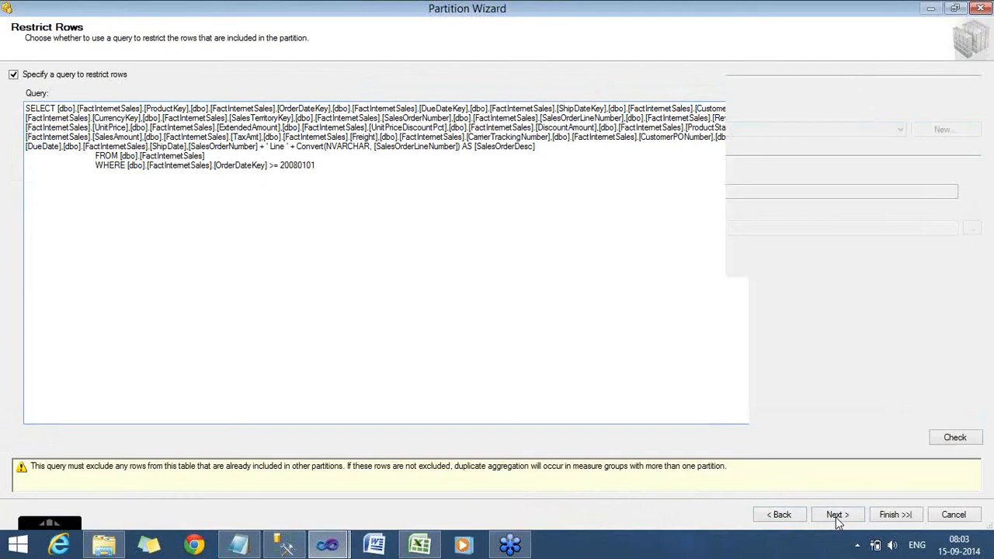
left_click(836, 517)
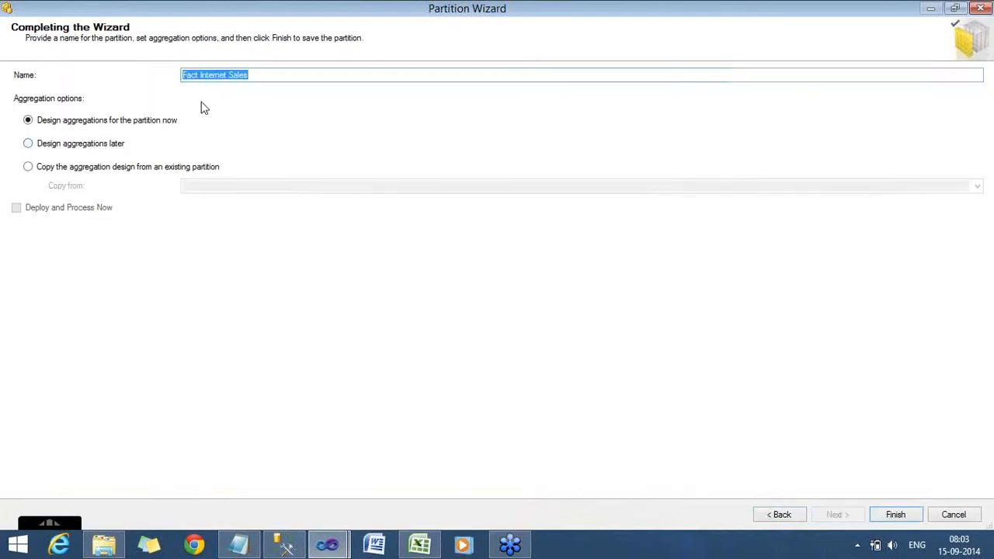
left_click(81, 144)
left_click(271, 77)
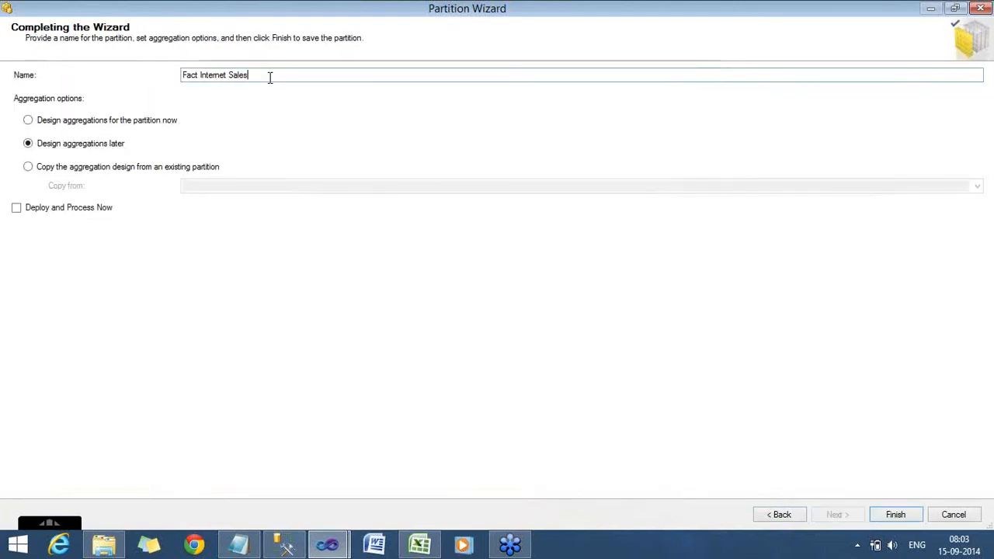
type("Post 2")
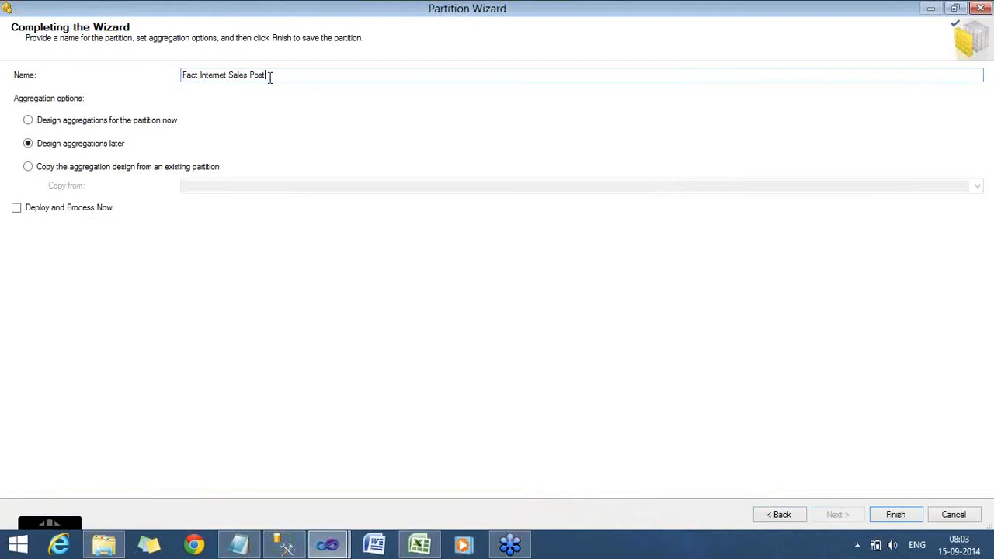
type("008")
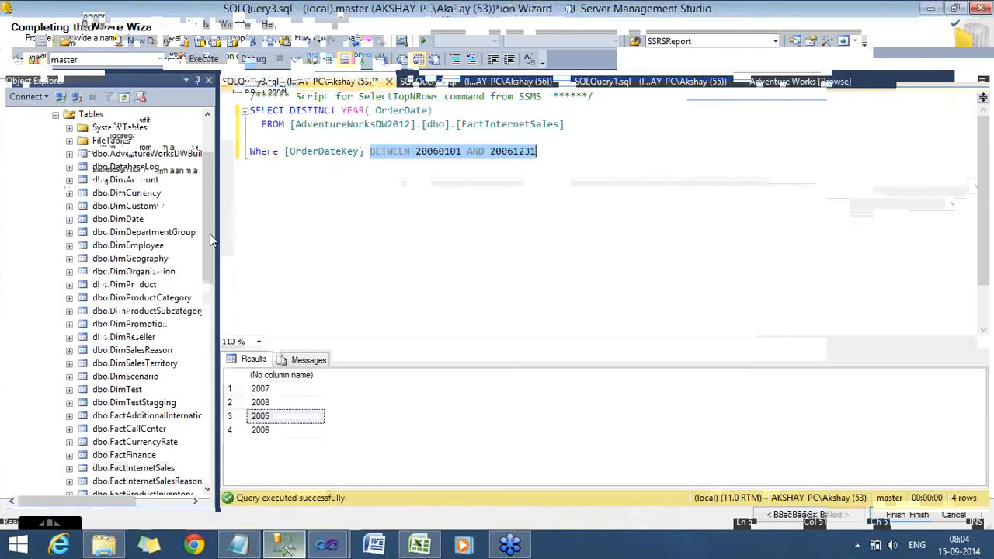
In SQL Server Management Studio, collapse the other databases, expand the MyFirstCube201409 Analysis Services database, and widen the Object Explorer.
left_click_drag(209, 163, 208, 131)
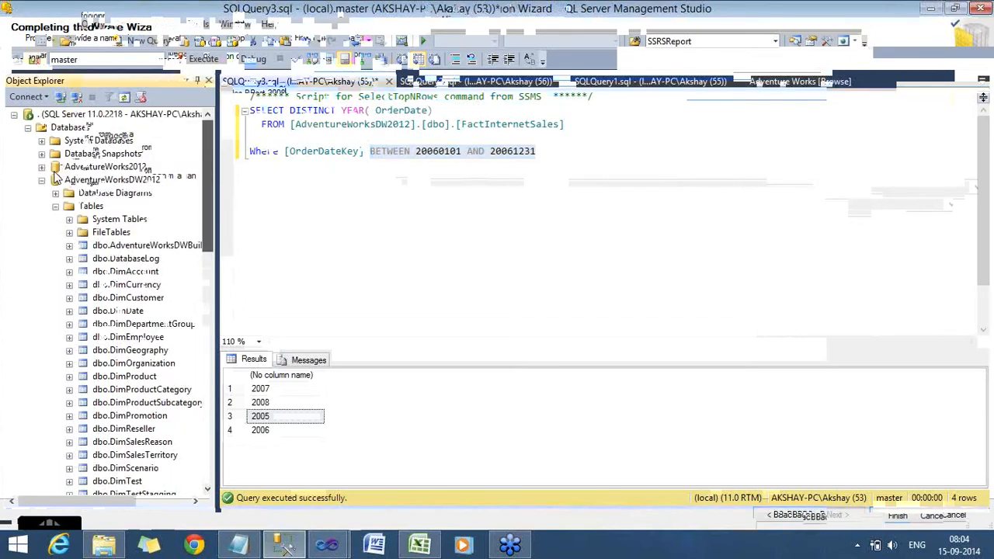
double_click(56, 180)
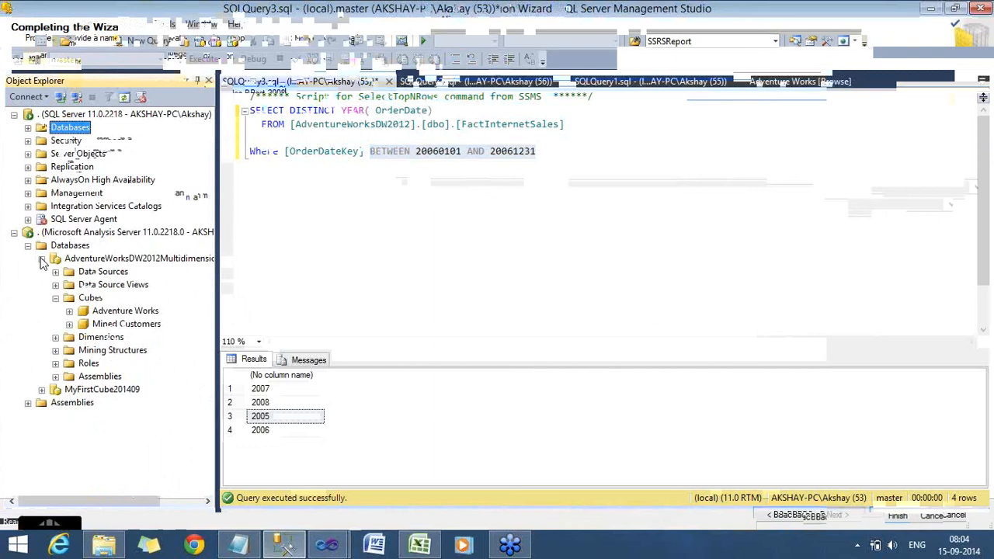
left_click(41, 258)
left_click(41, 272)
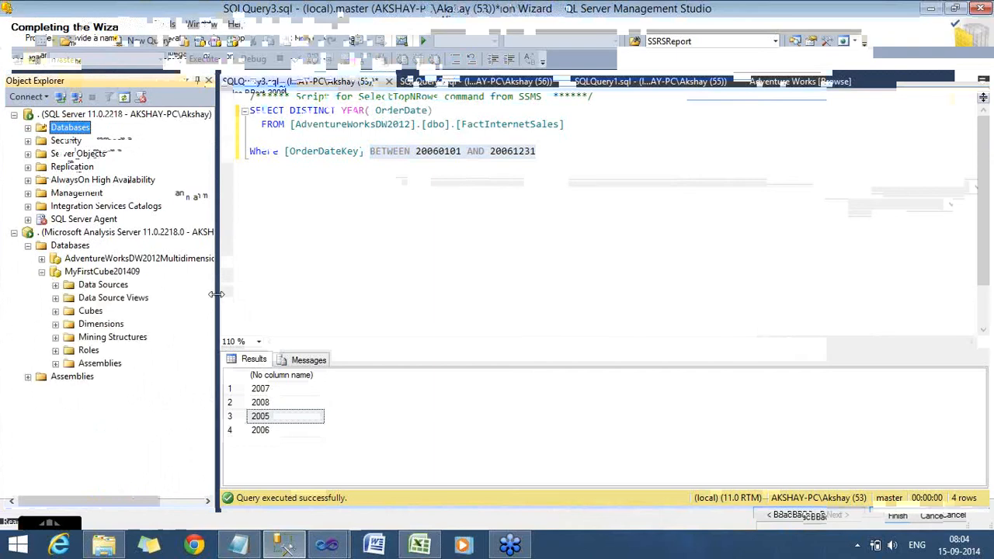
left_click_drag(217, 294, 310, 299)
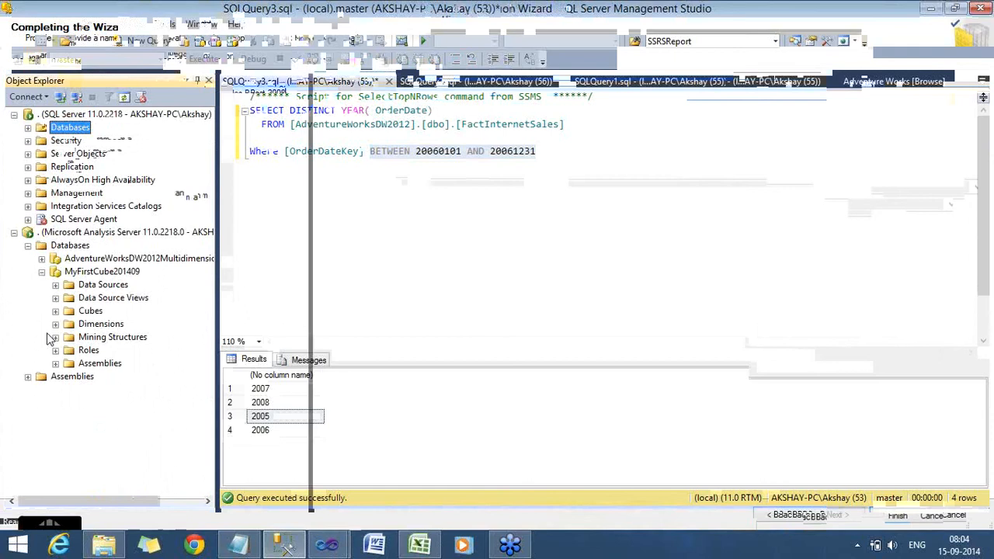
Expand the Adventure Works DW2012 cube down to the partitions of its Fact Internet Sales measure group.
left_click(55, 312)
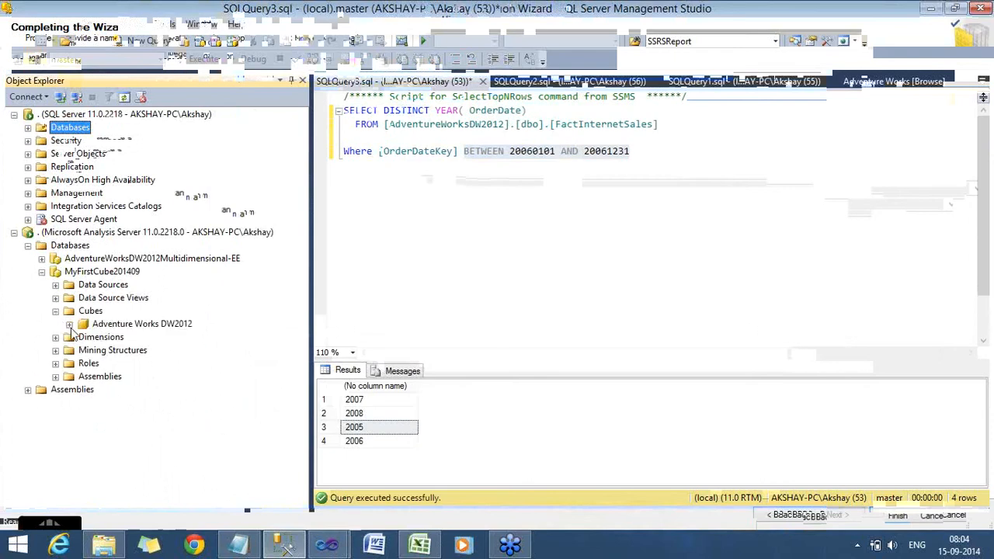
left_click(69, 324)
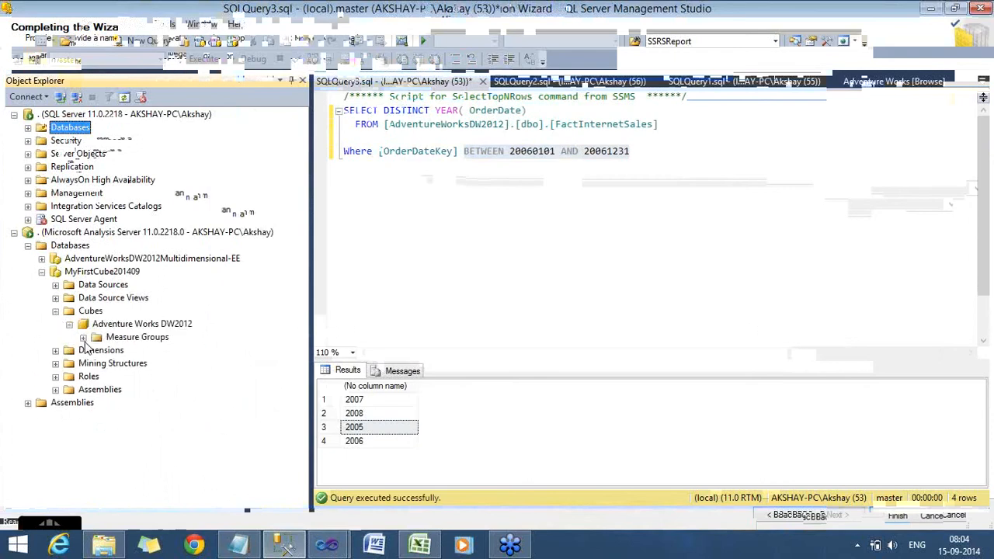
left_click(84, 337)
left_click(143, 353)
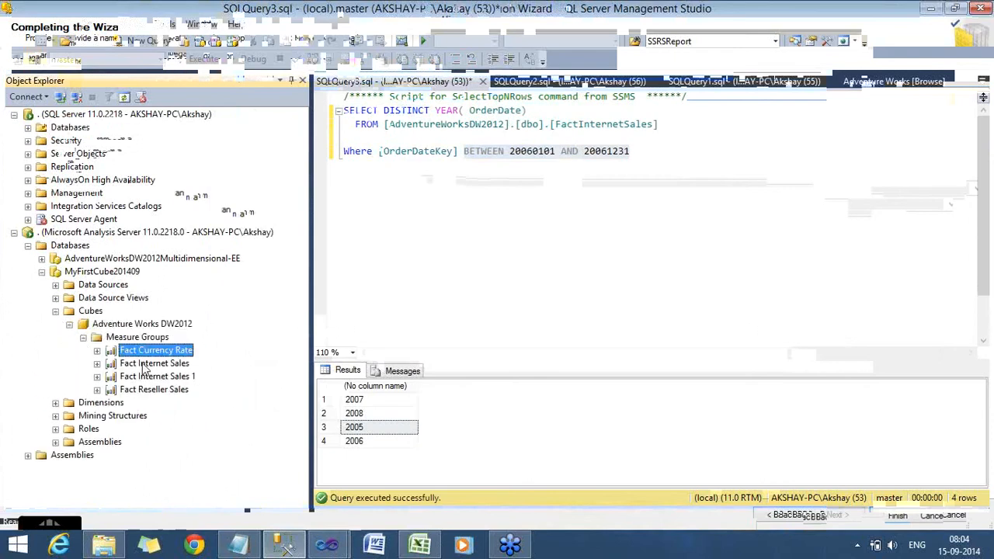
key("Down")
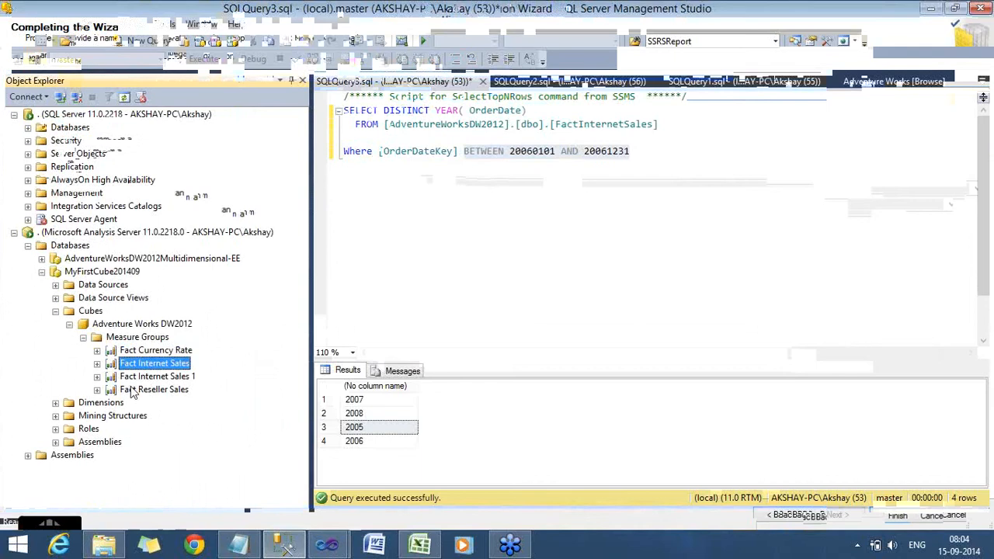
left_click(97, 363)
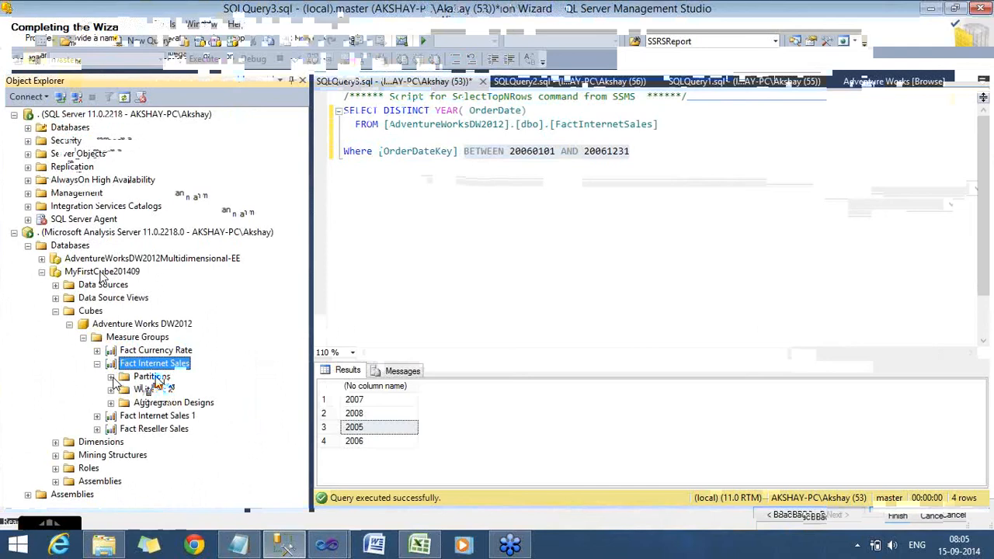
Set up processing of the MyFirstCube201409 database with the Process Full option and generate its XMLA script.
right_click(102, 274)
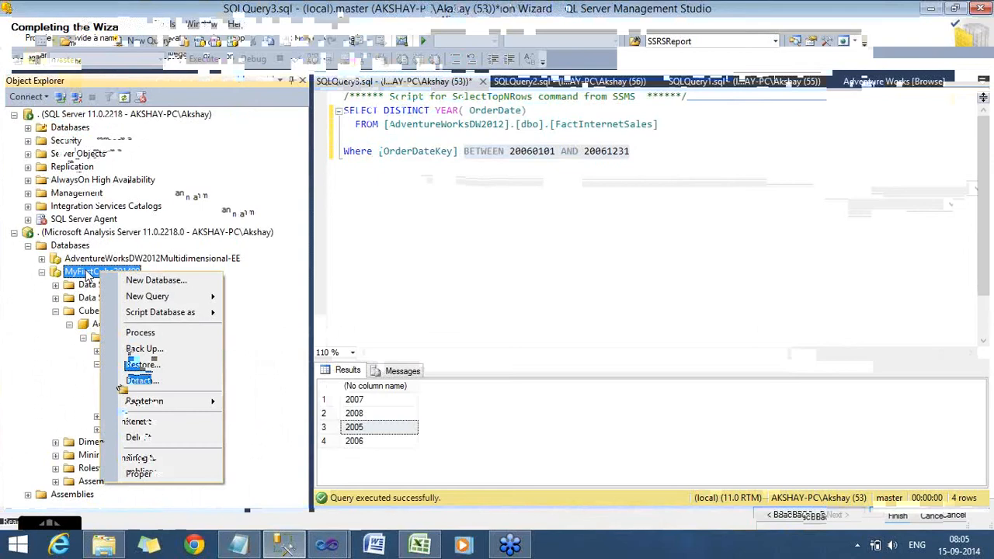
left_click(154, 333)
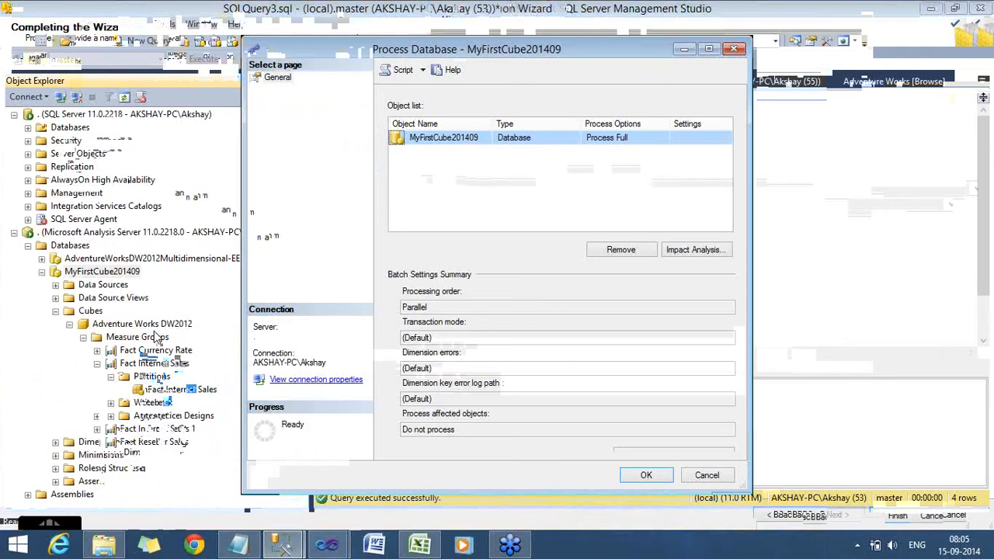
left_click(664, 140)
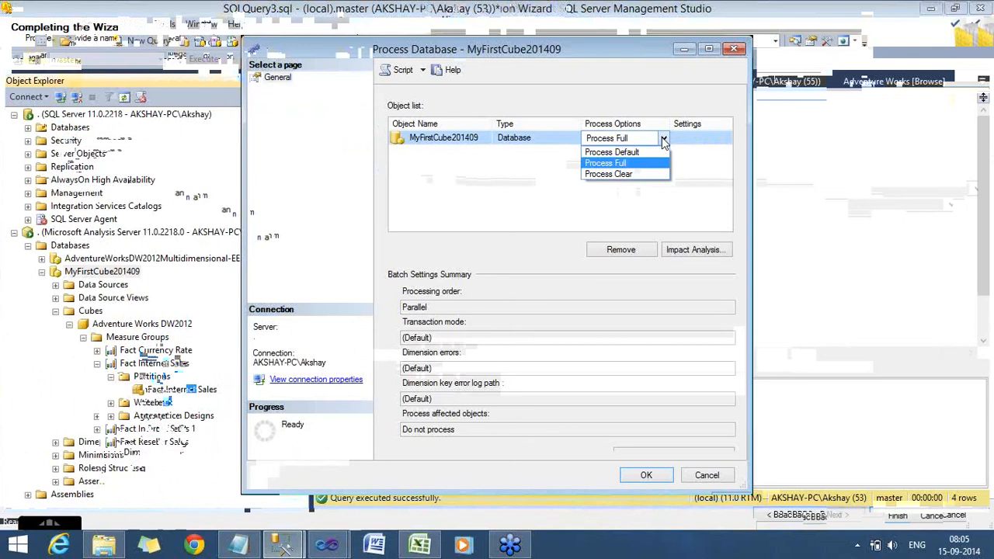
left_click(645, 163)
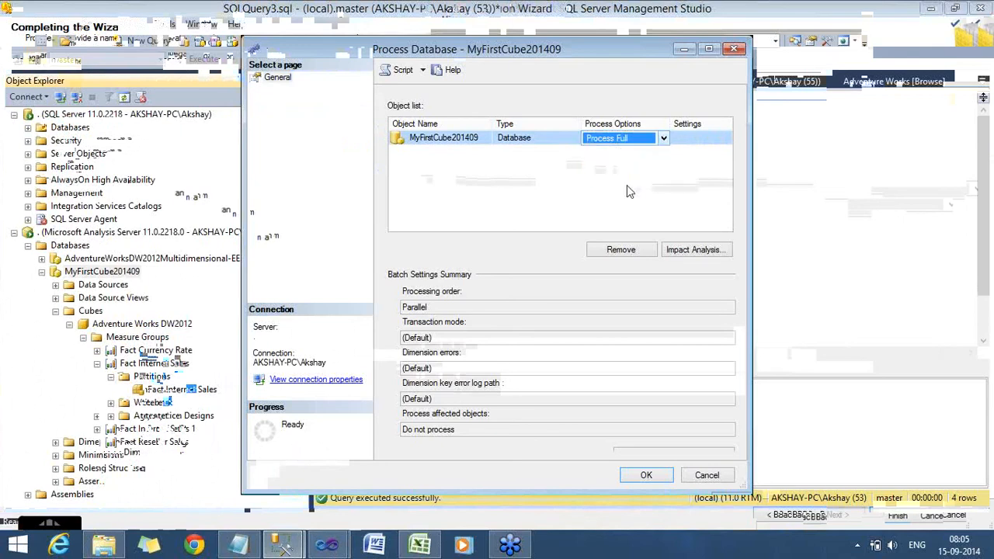
left_click(625, 202)
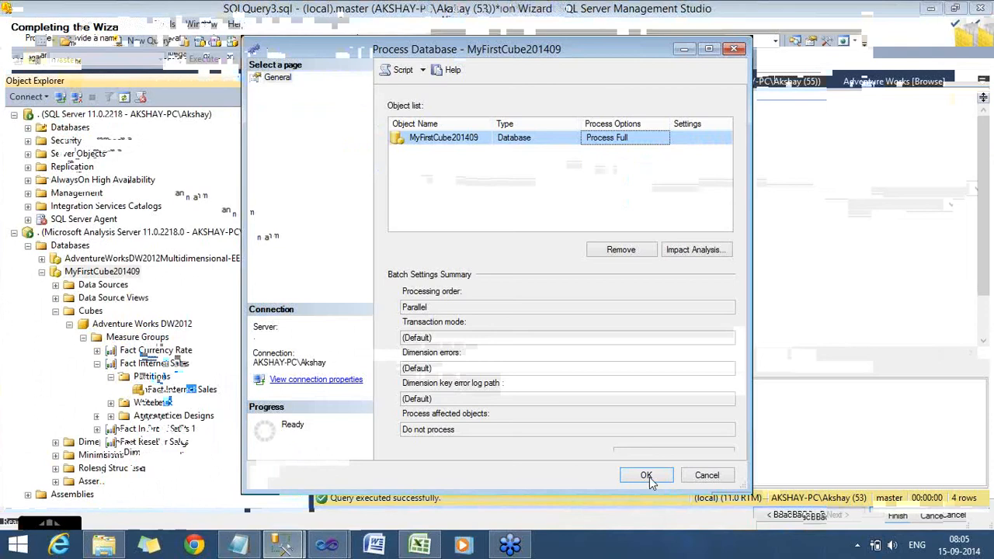
left_click(403, 72)
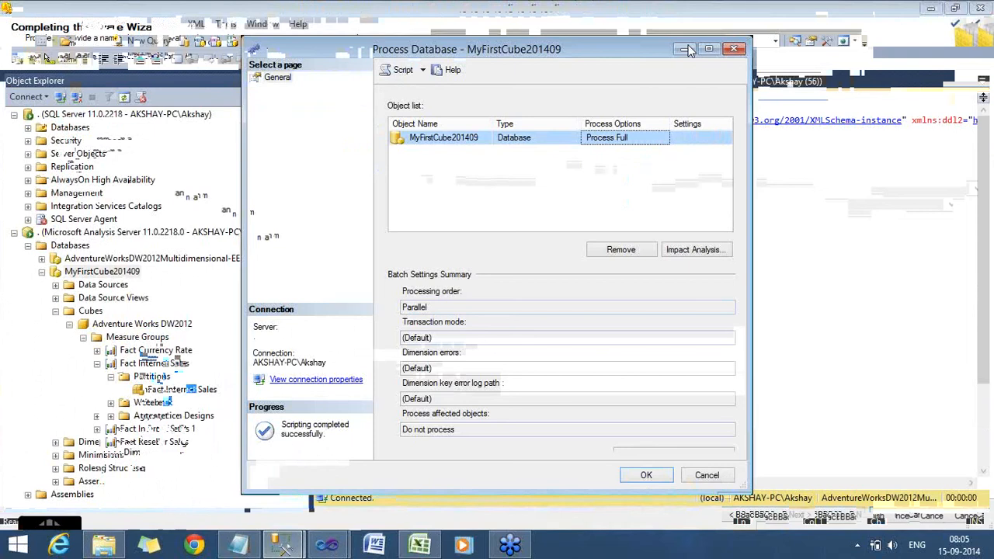
Select the entire generated database processing script and cancel the Process Database dialog without processing.
left_click(686, 49)
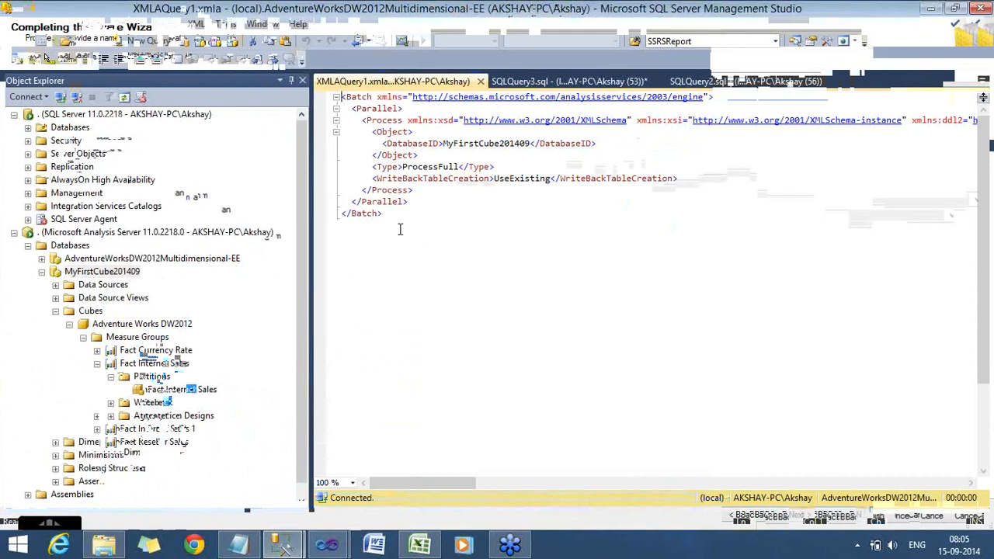
left_click(400, 229)
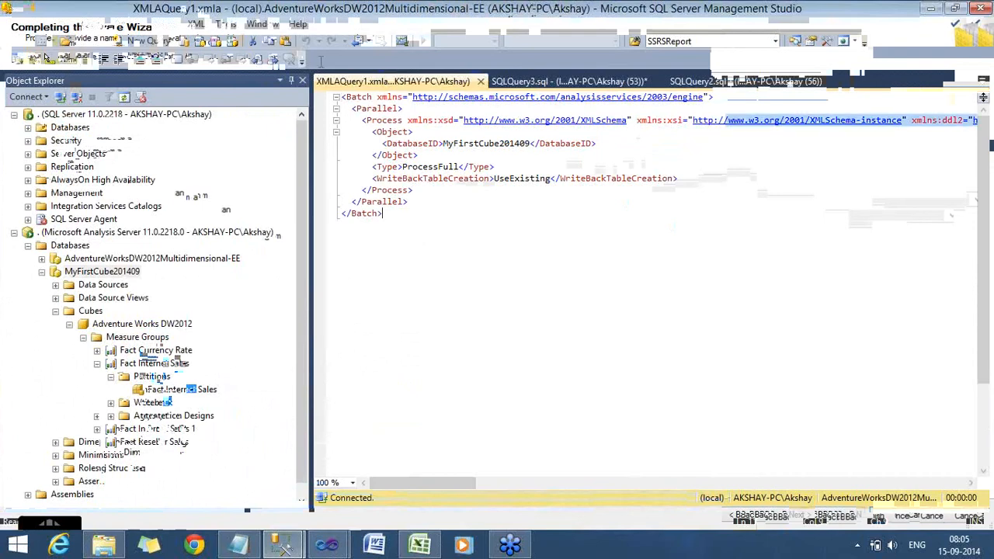
key("ctrl+a")
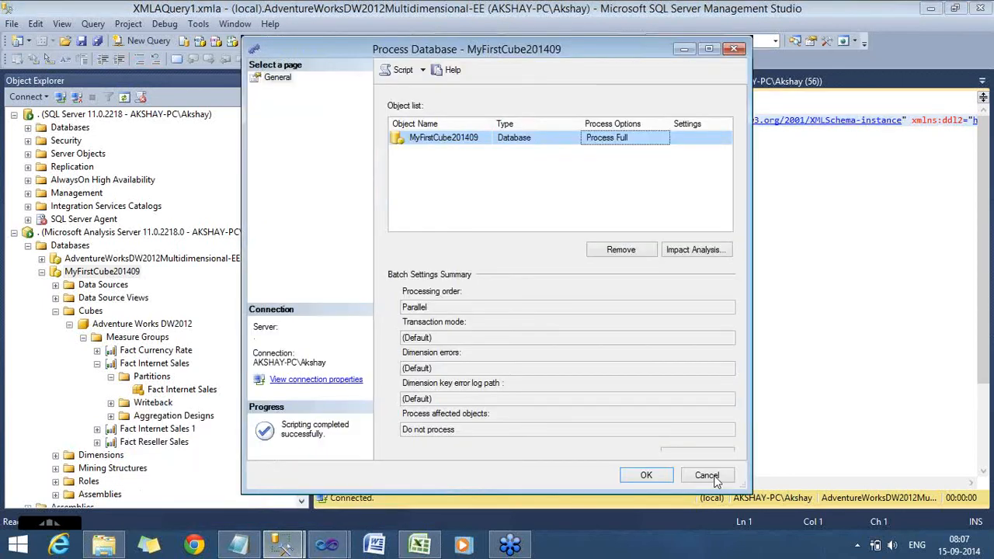
left_click(713, 475)
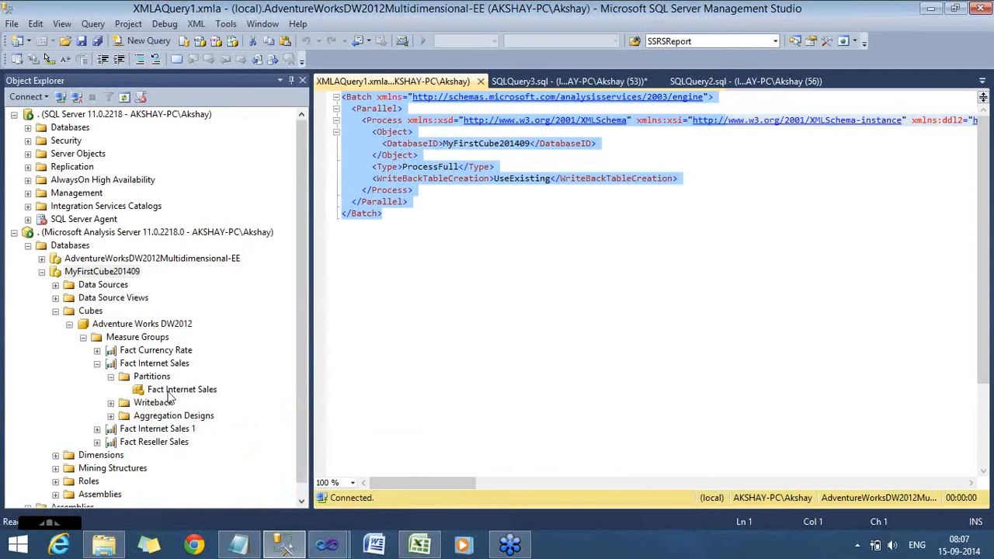
Generate an XMLA script for a Process Full of the Fact Internet Sales partition.
right_click(171, 392)
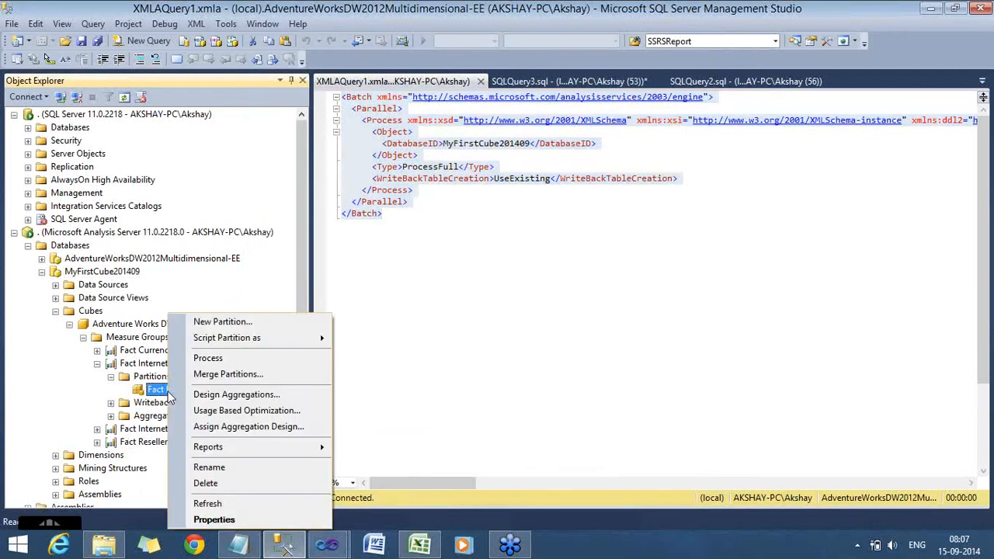
left_click(200, 360)
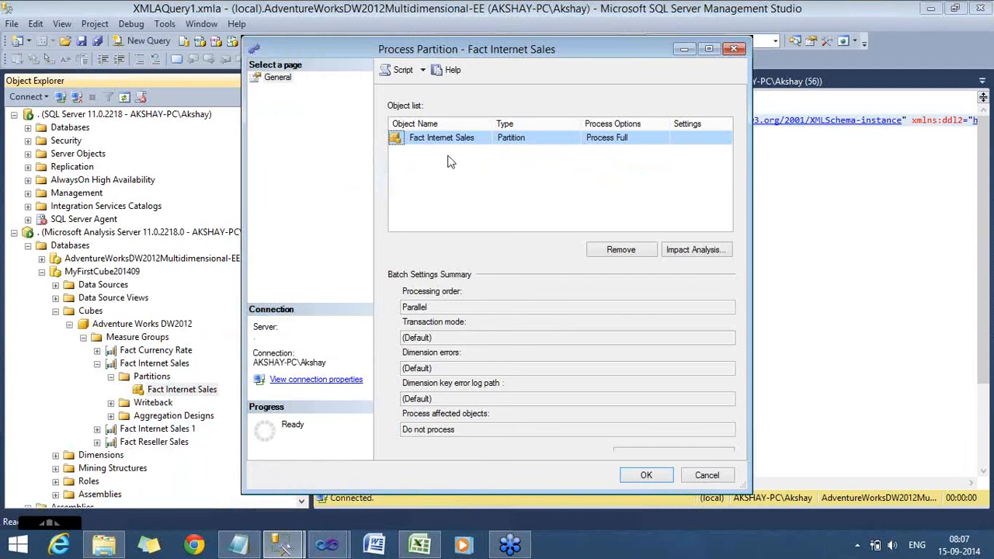
left_click(407, 75)
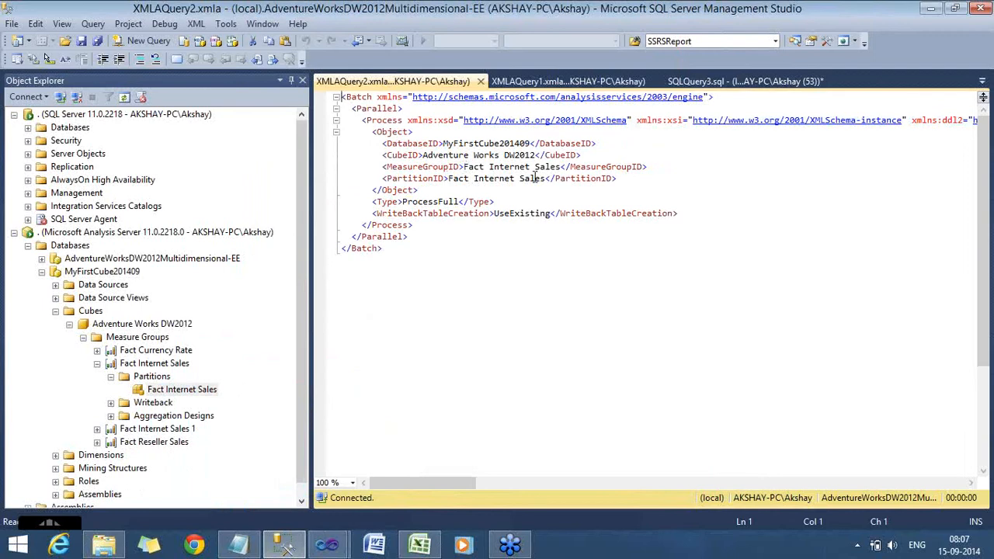
Examine the partition processing script, highlighting its PartitionID value and the whole Batch block.
left_click_drag(446, 178, 555, 184)
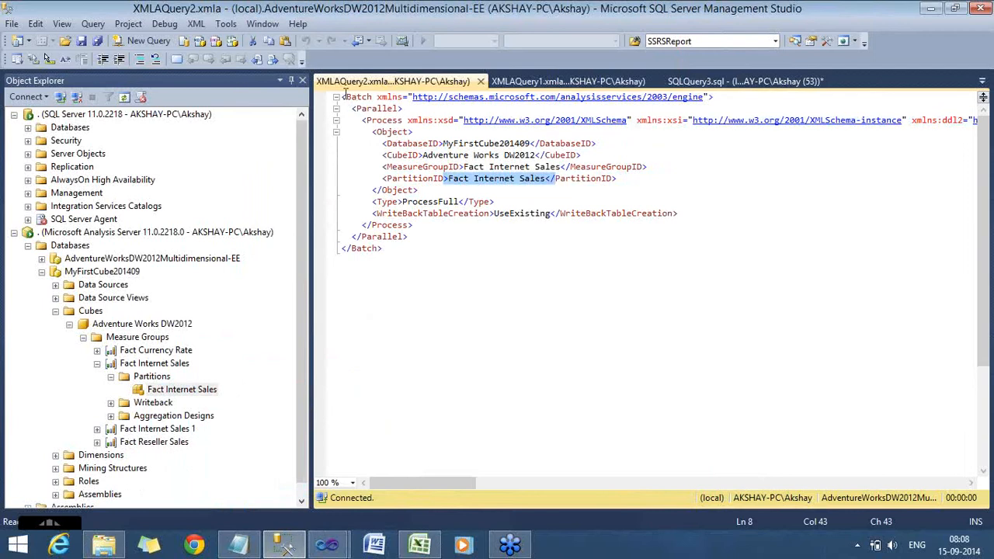
left_click_drag(343, 97, 373, 166)
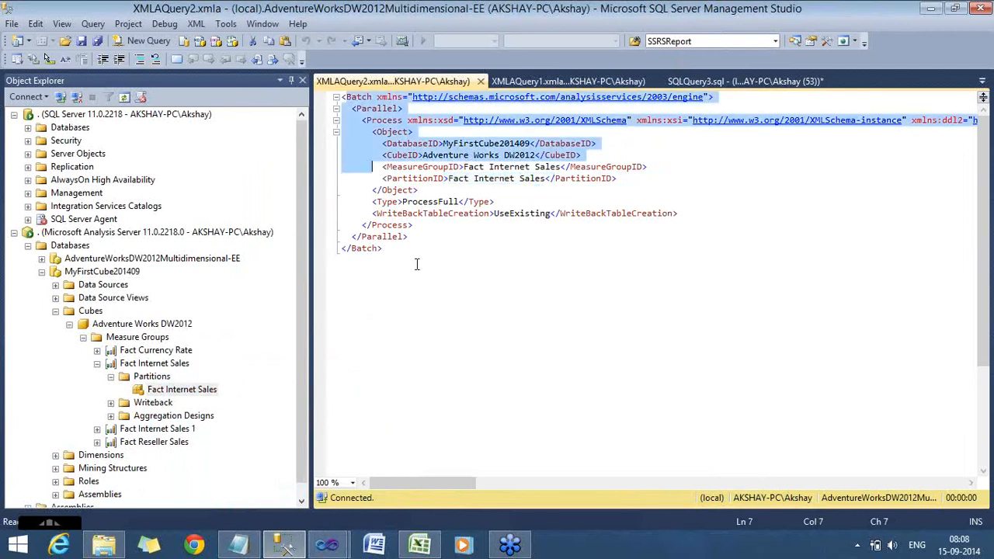
left_click_drag(417, 264, 416, 263)
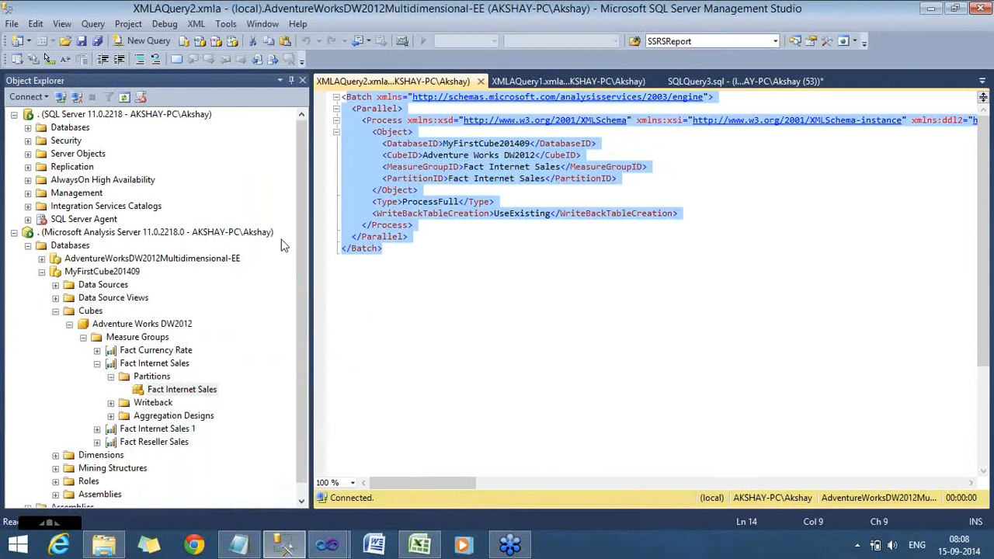
left_click(449, 182)
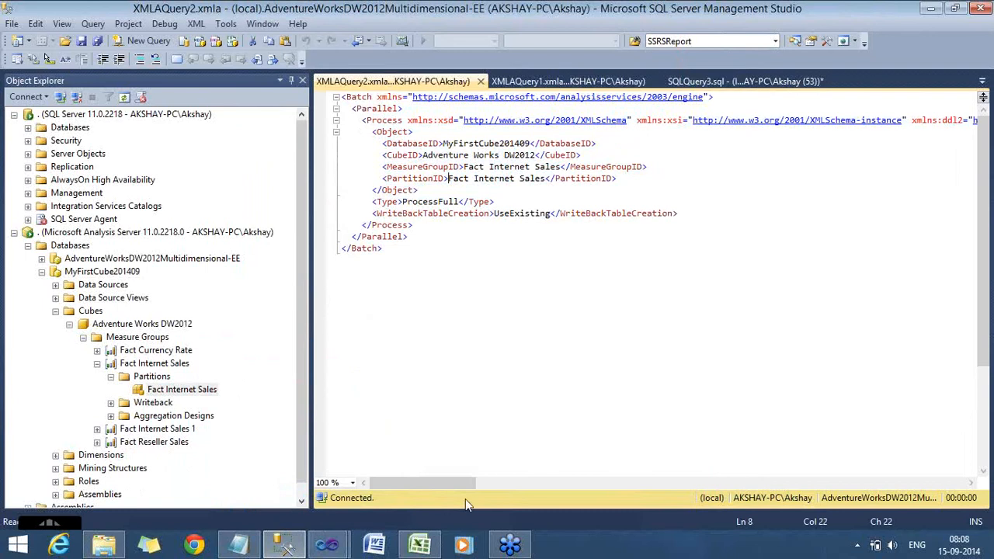
Review the Fact Internet Sales partitions in Visual Studio, return to Management Studio, and select the whole partition processing script.
mouse_move(327, 545)
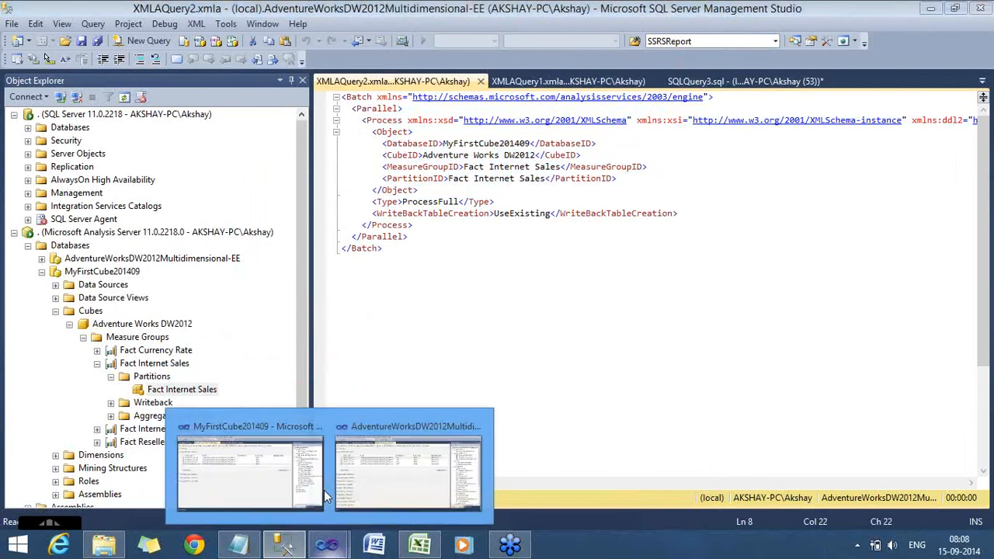
left_click(289, 485)
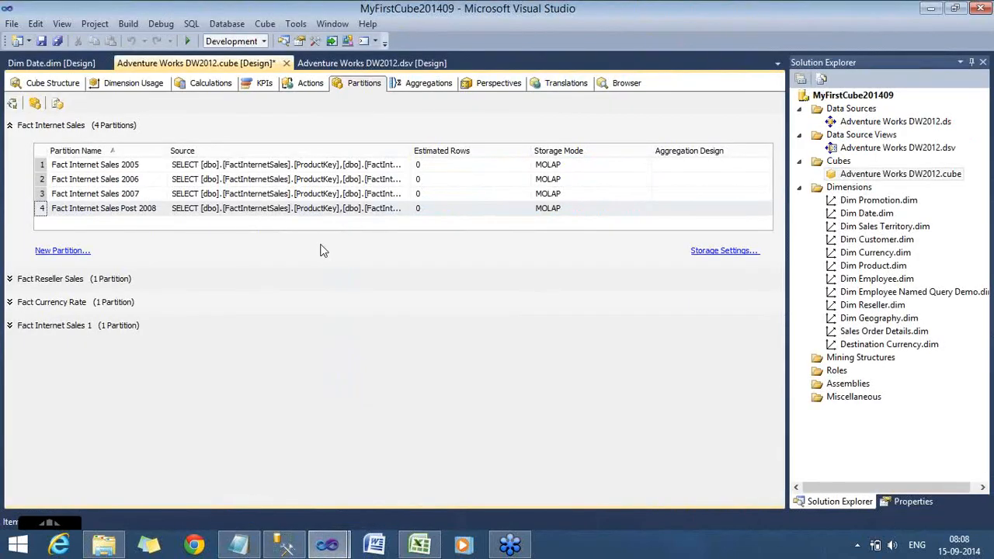
left_click(276, 551)
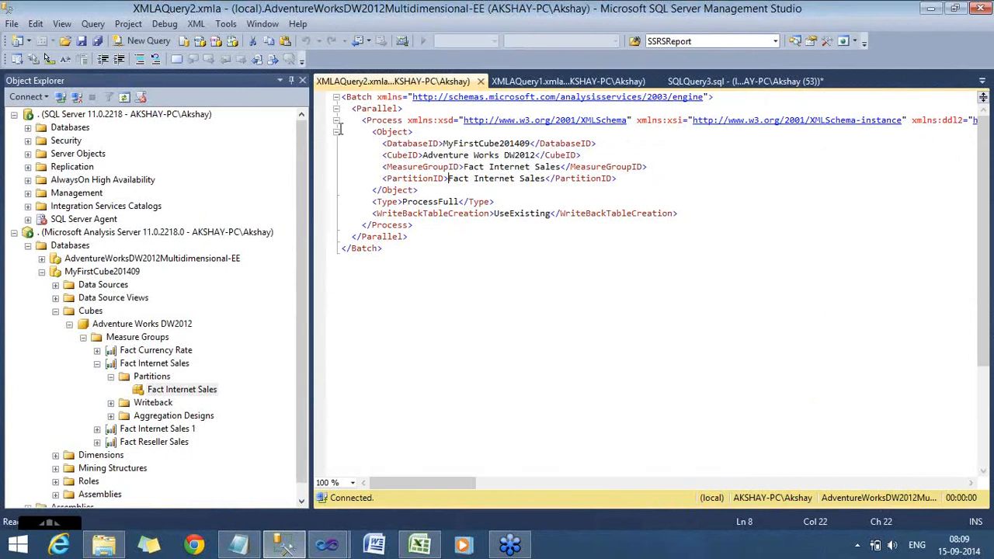
left_click_drag(340, 129, 337, 105)
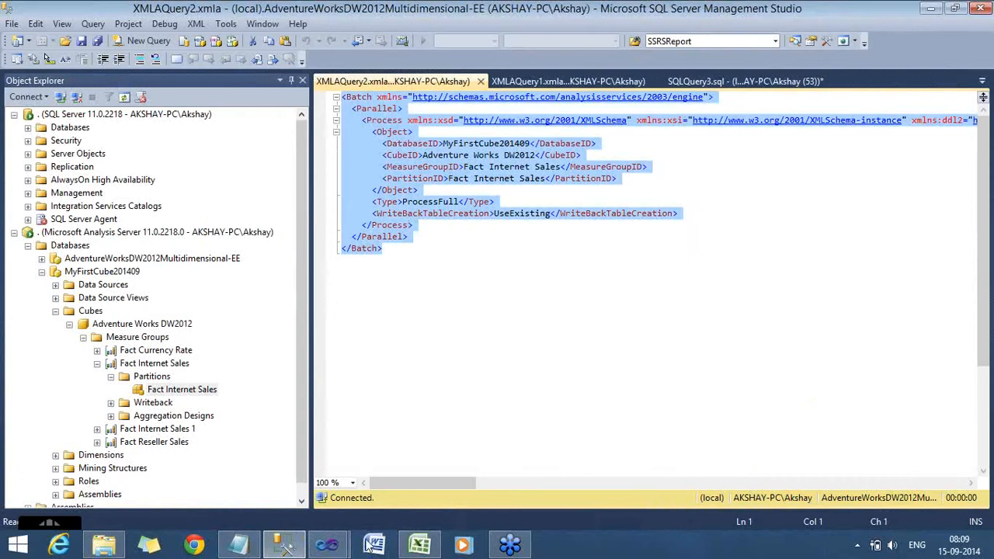
Switch to the MyFirstCube201409 project in Visual Studio and start processing the Fact Internet Sales Post 2008 partition, deploying the project over the server database.
left_click(334, 546)
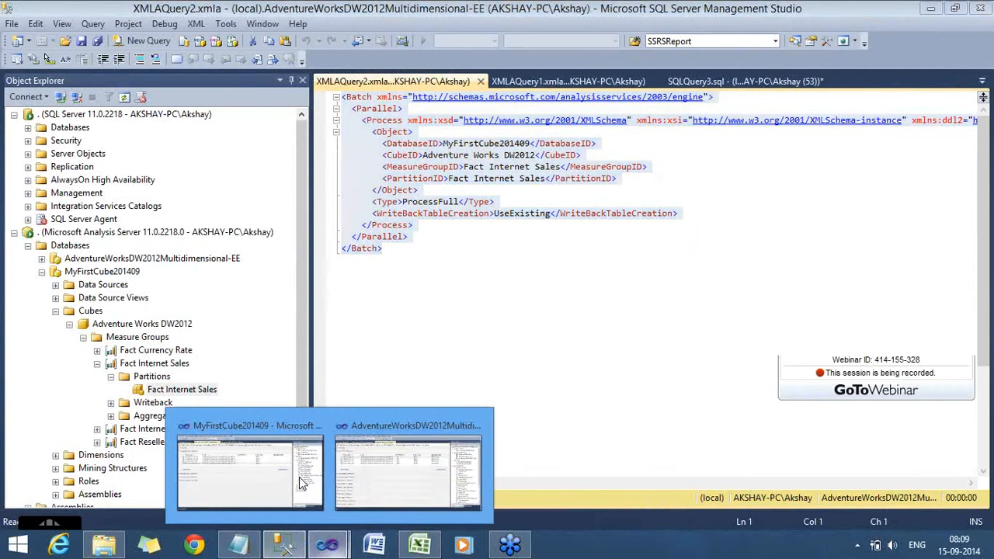
left_click(302, 483)
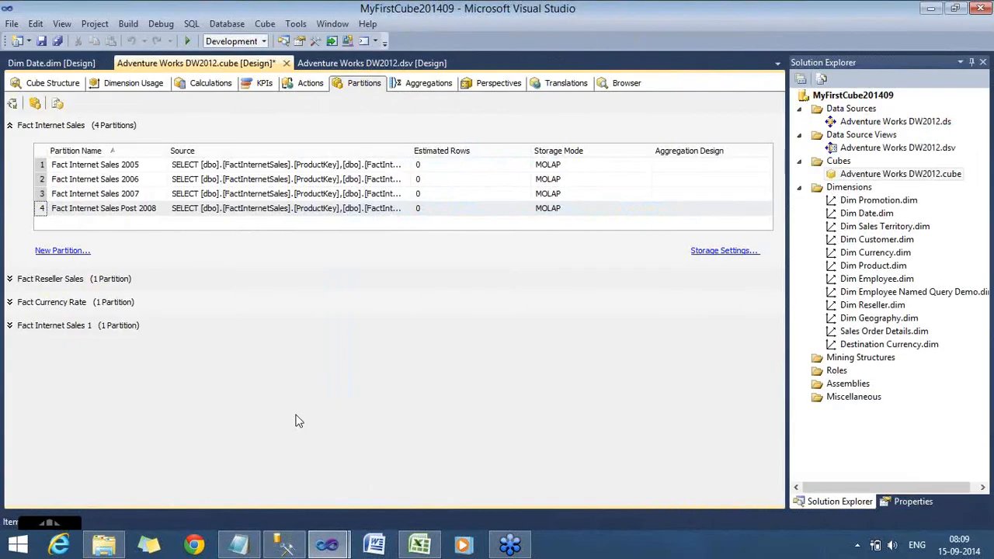
left_click(12, 105)
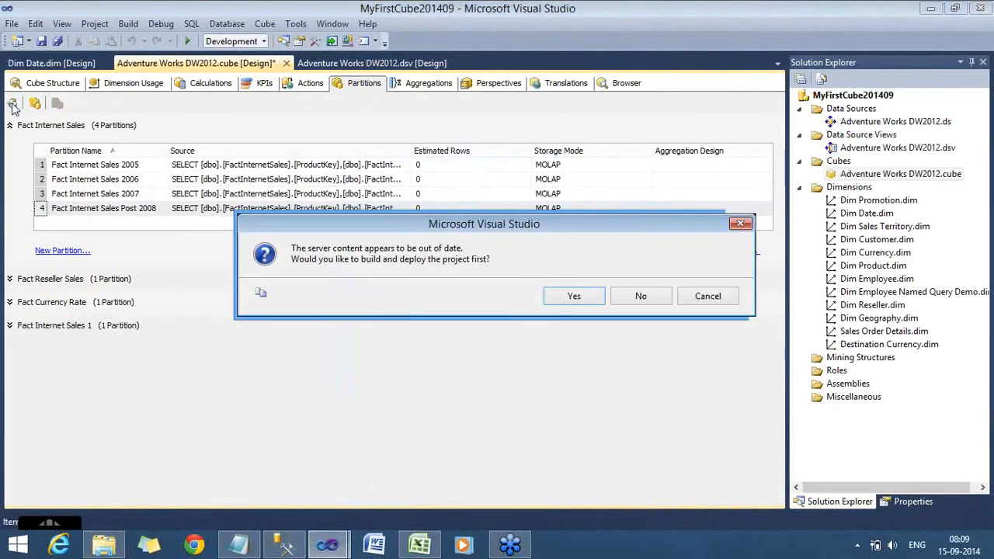
left_click(582, 299)
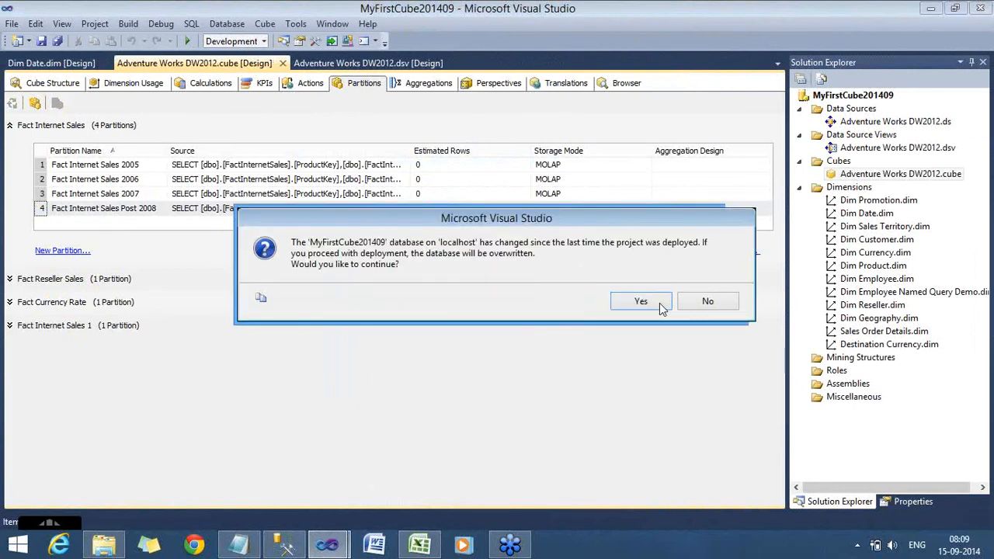
left_click(660, 303)
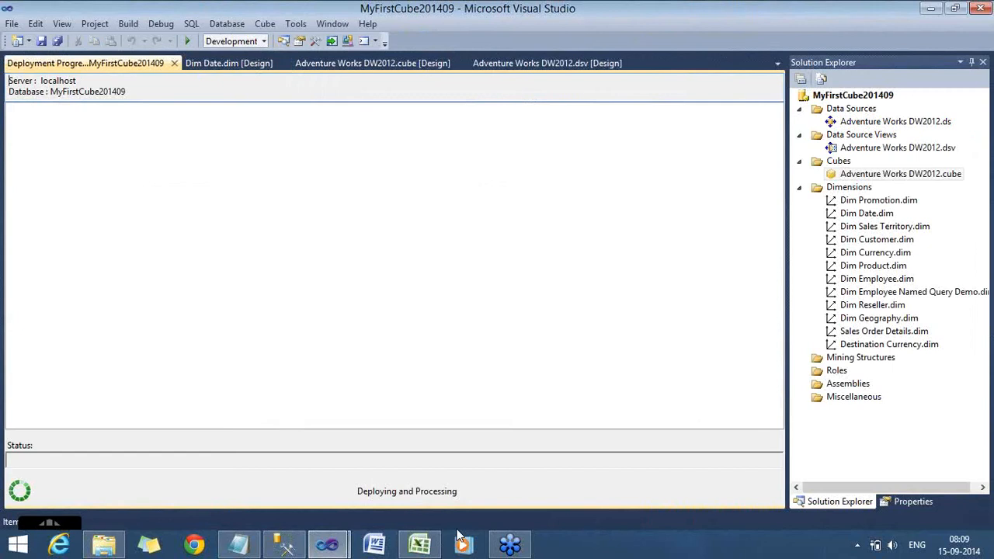
left_click(281, 547)
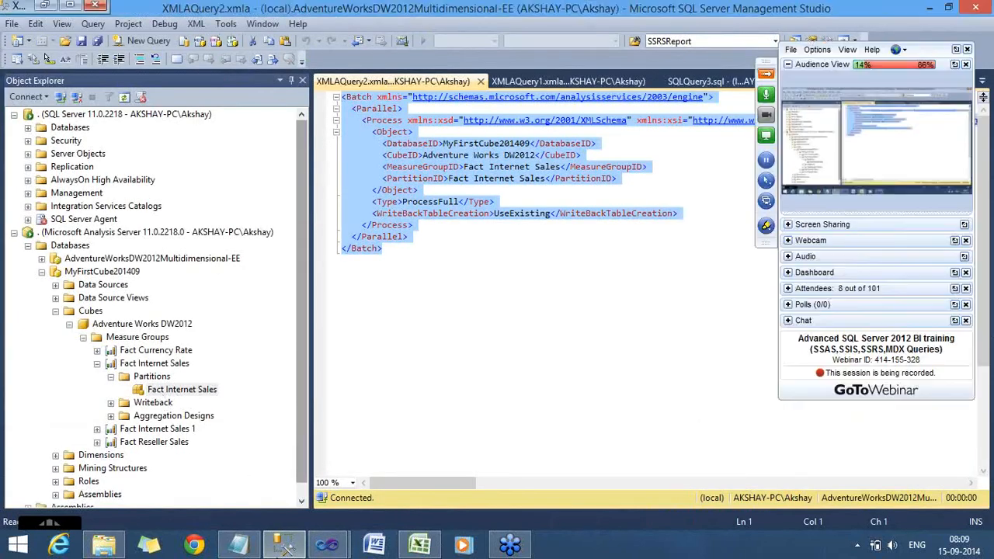
left_click(278, 552)
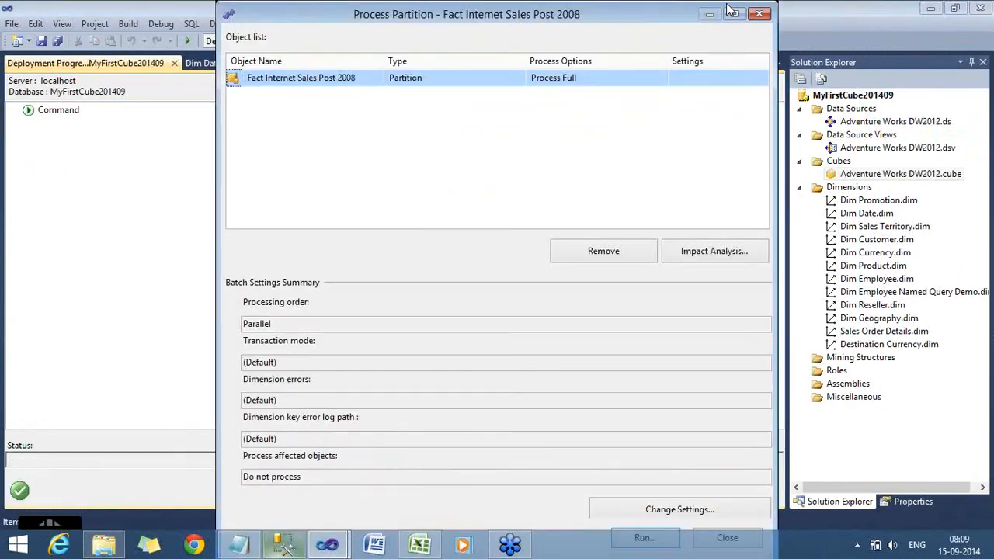
Run Process Full on the Fact Internet Sales Post 2008 partition, then close the processing windows and the deployment progress.
left_click(730, 11)
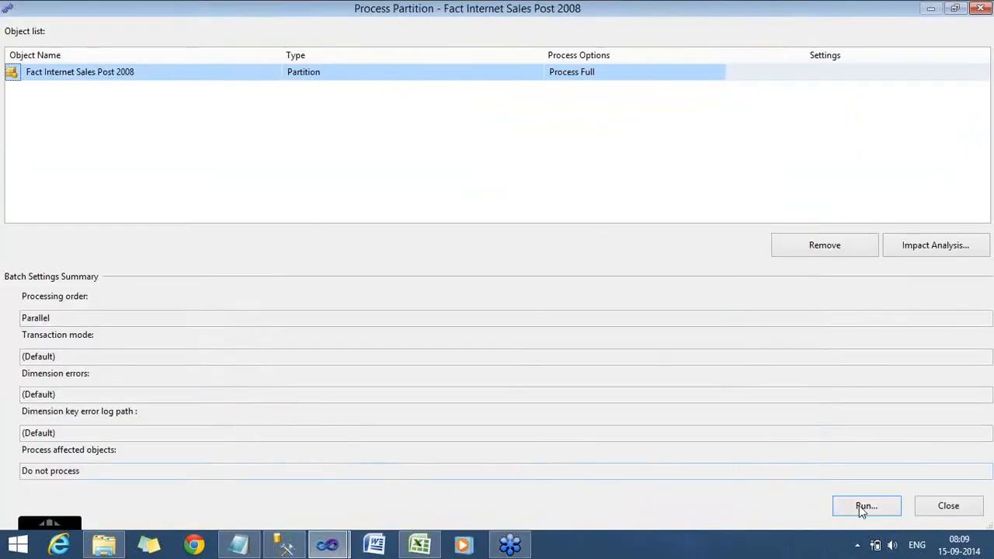
left_click(858, 505)
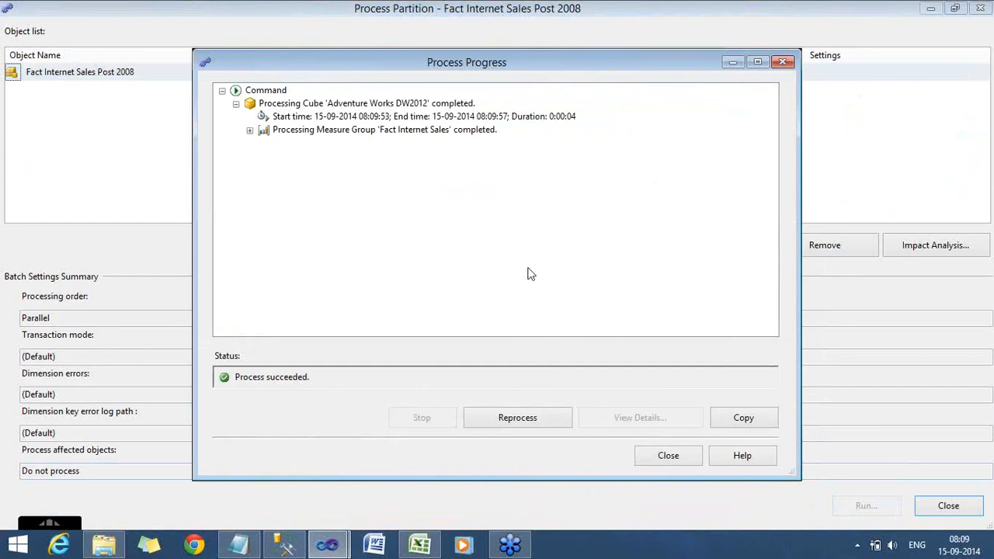
left_click(689, 459)
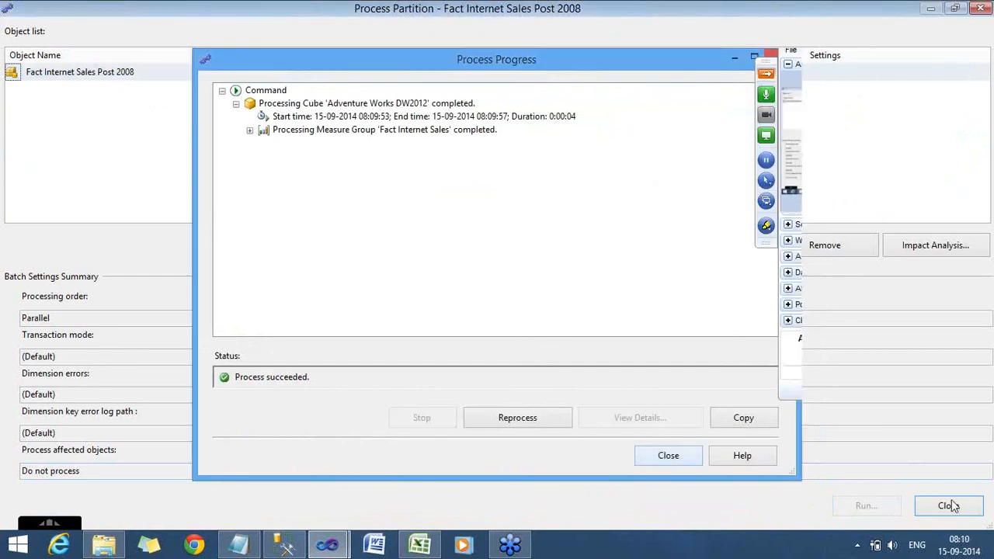
left_click(950, 506)
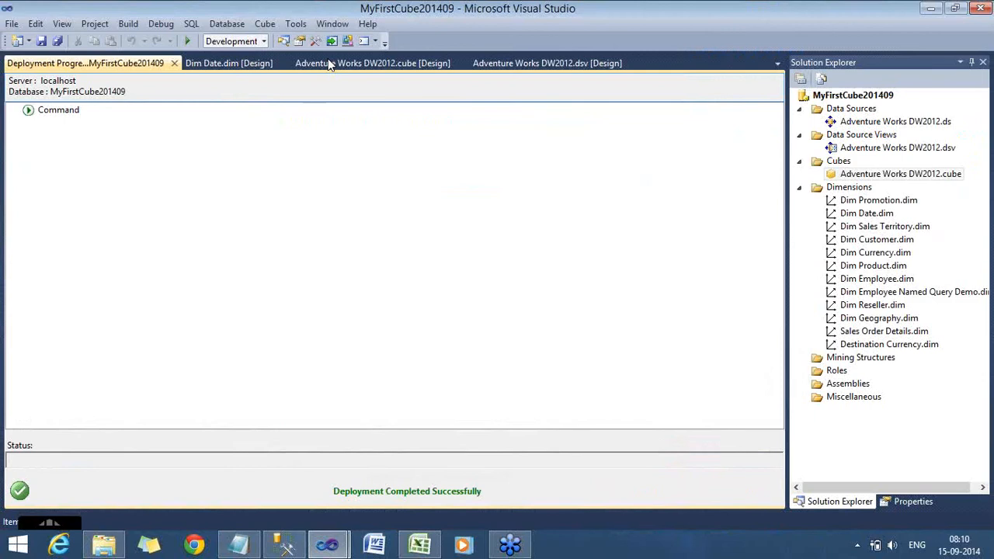
left_click(174, 63)
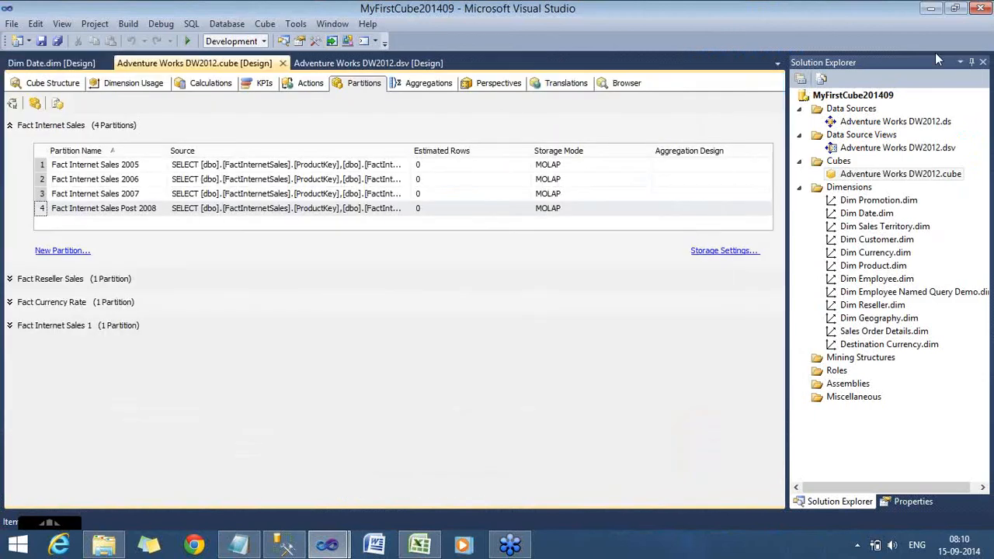
Start processing the whole MyFirstCube201409 project, building and deploying it first and overwriting the server database.
left_click(937, 58)
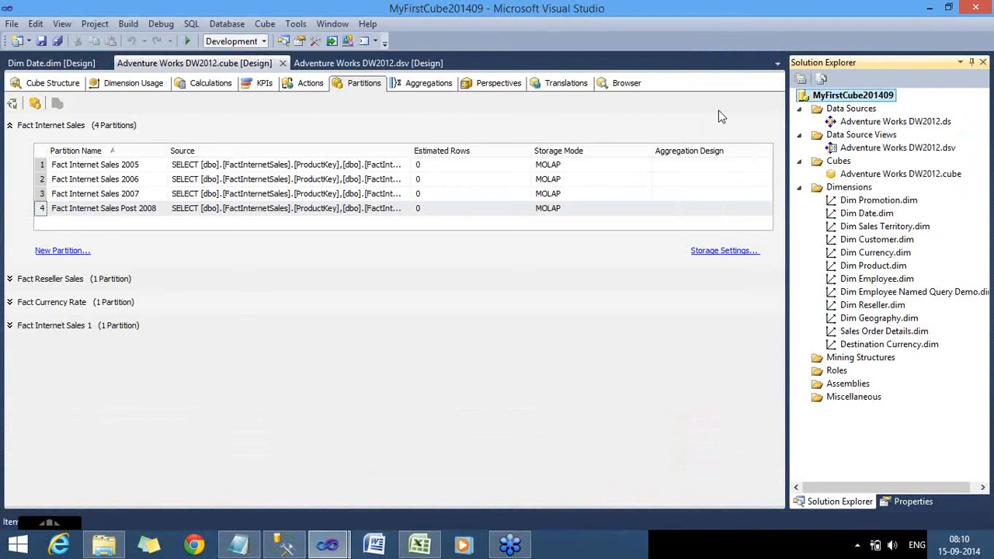
right_click(854, 95)
left_click(675, 160)
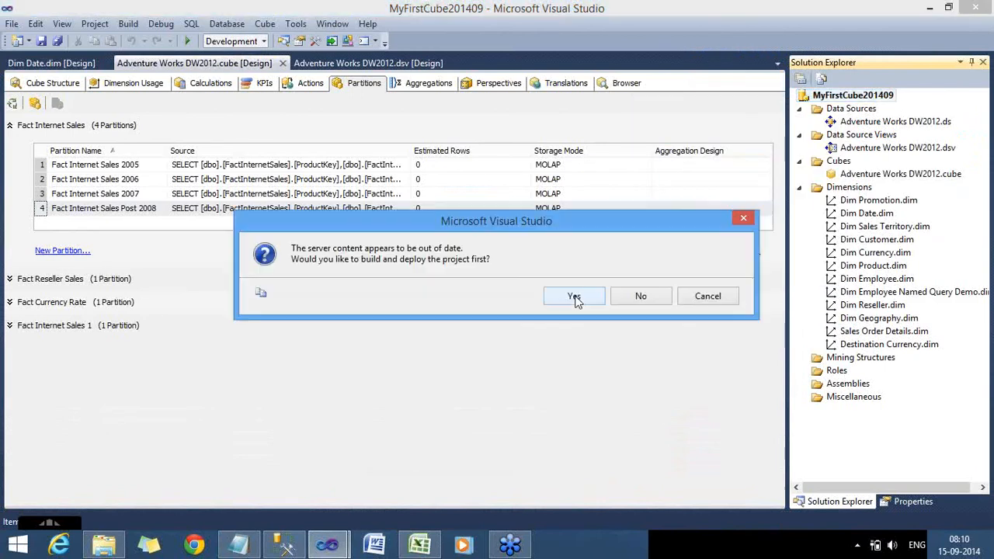
left_click(580, 299)
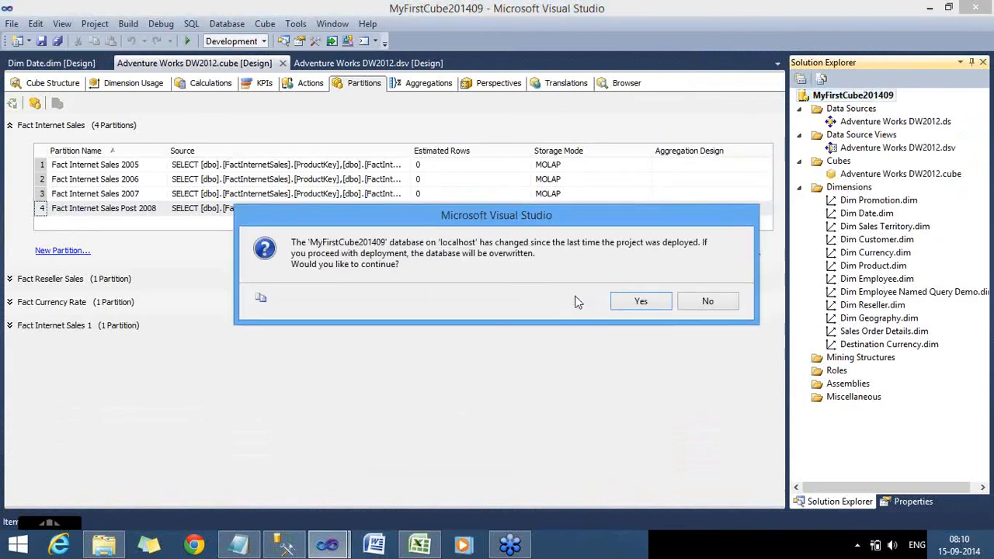
left_click(619, 305)
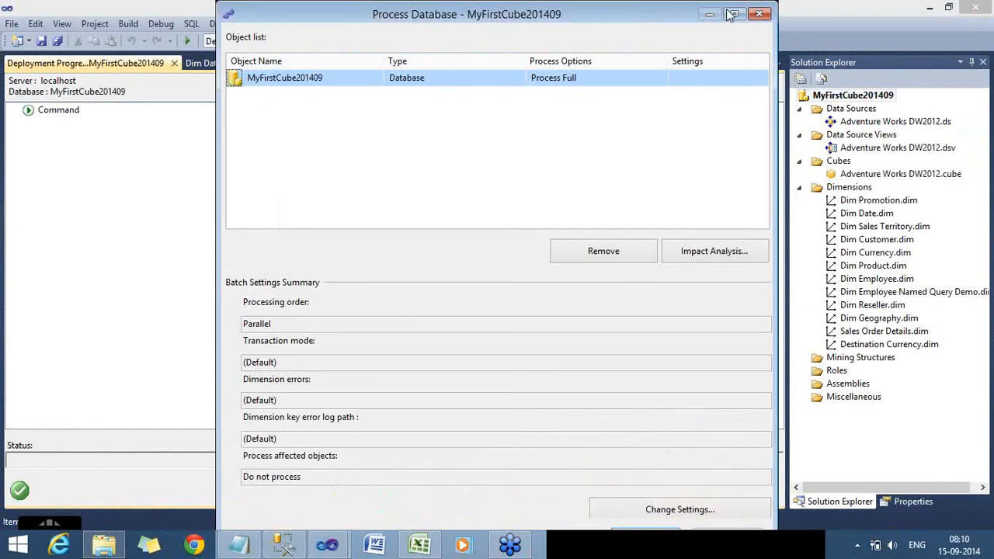
Run Process Full on the MyFirstCube201409 database, expand Fact Internet Sales in the progress tree, and close the processing windows.
left_click(731, 15)
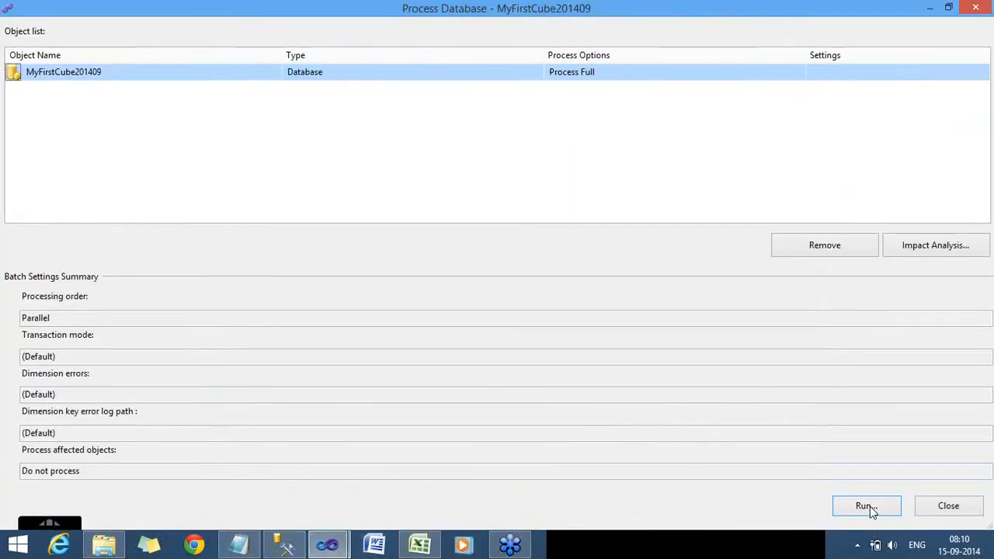
left_click(870, 507)
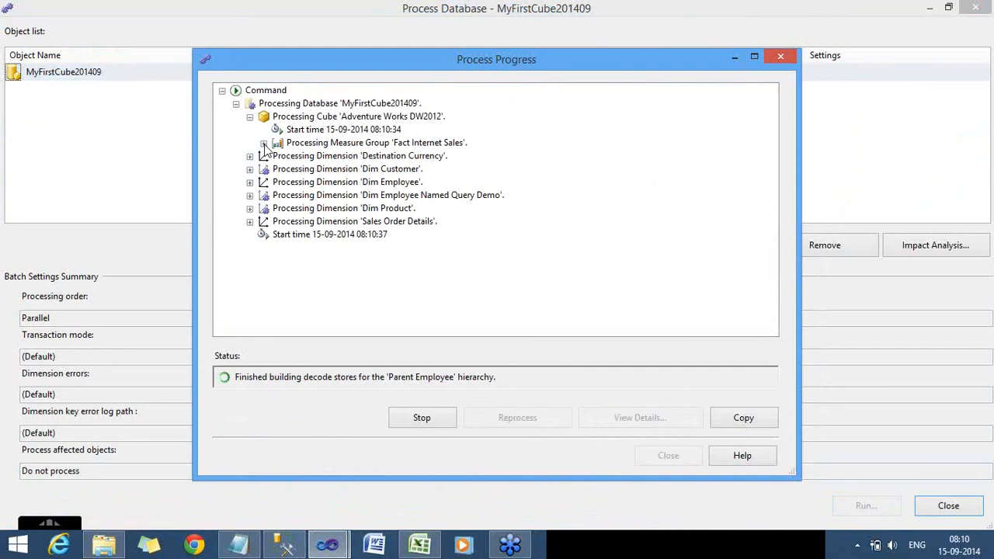
left_click(264, 144)
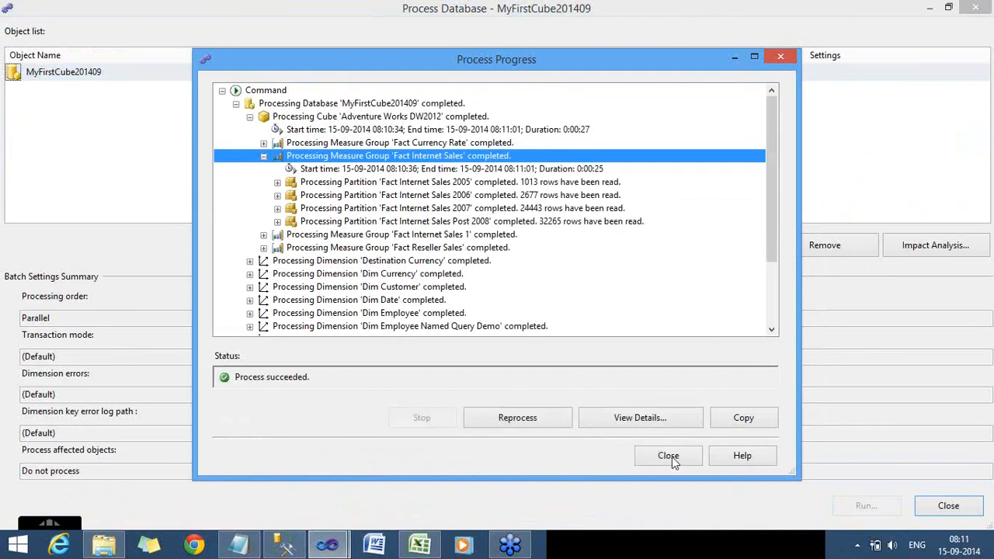
left_click(669, 456)
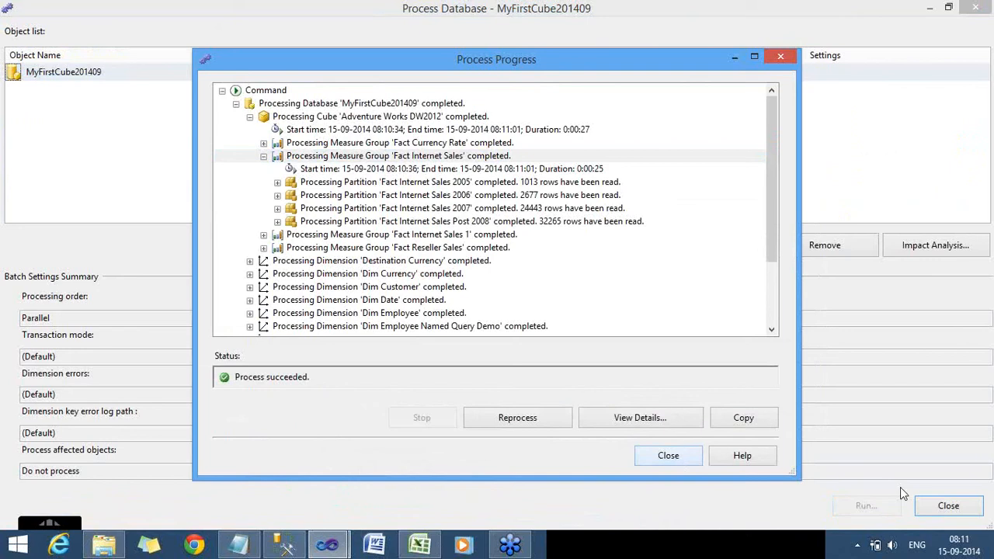
left_click(944, 505)
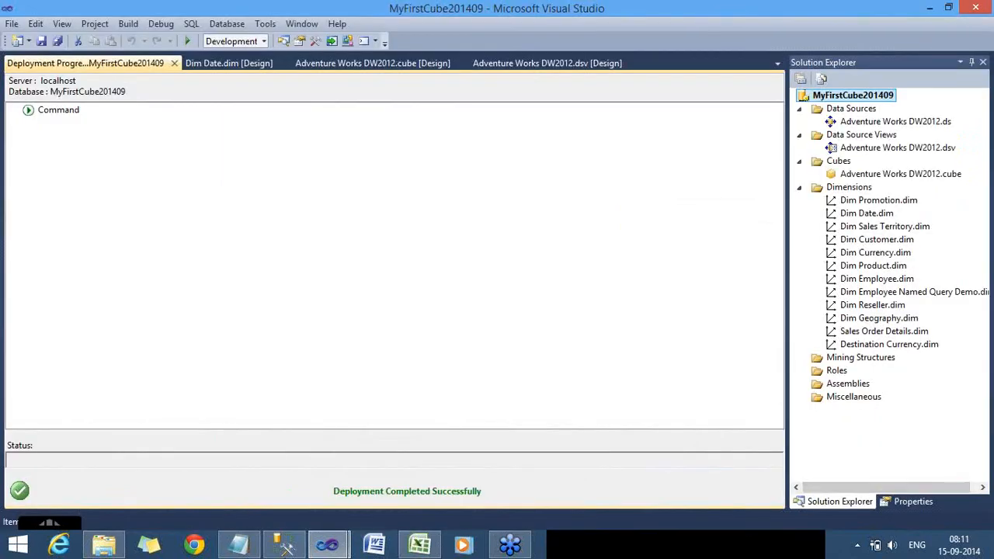
Switch to Management Studio, refresh the Adventure Works DW2012 cube, and expand the partitions of the Fact Internet Sales measure group.
left_click(284, 545)
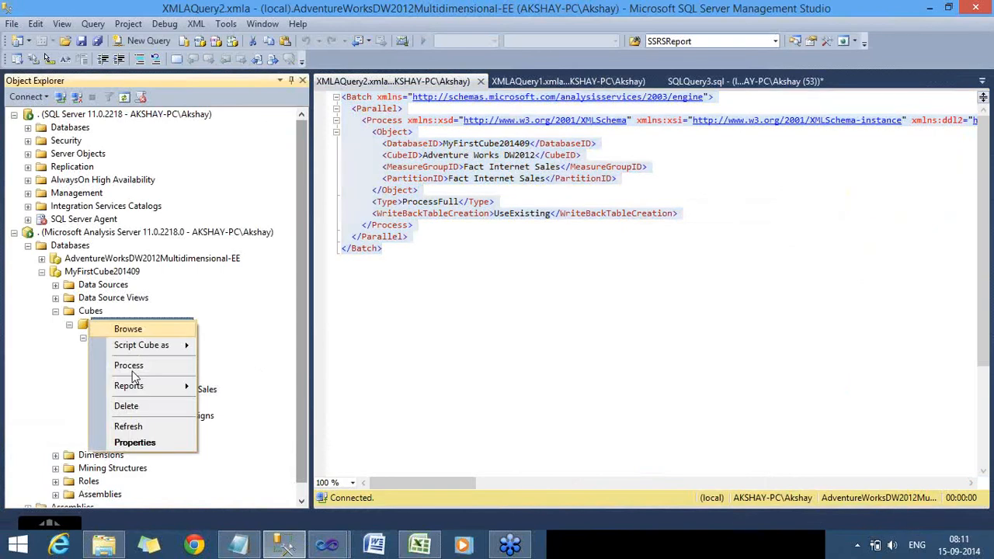
left_click(127, 427)
left_click(83, 338)
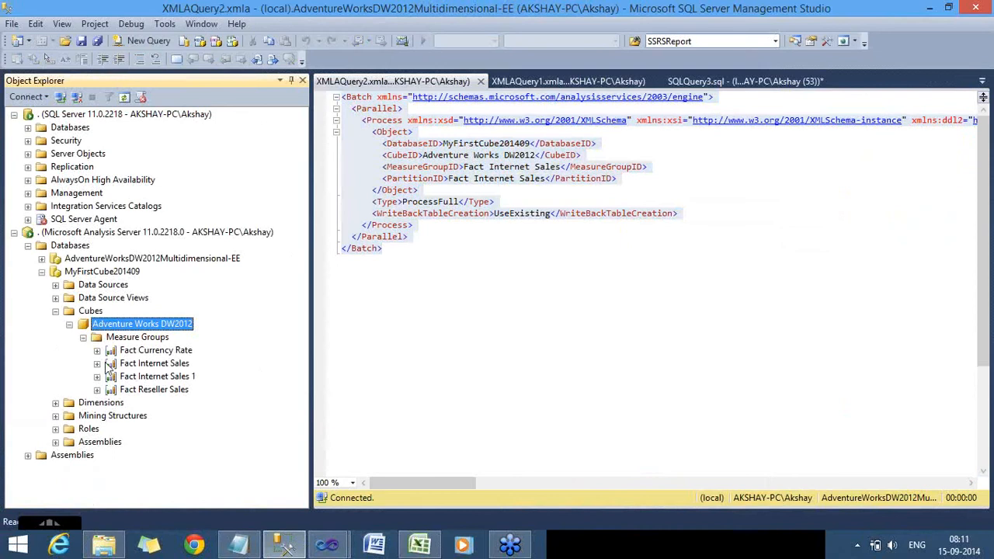
left_click(97, 364)
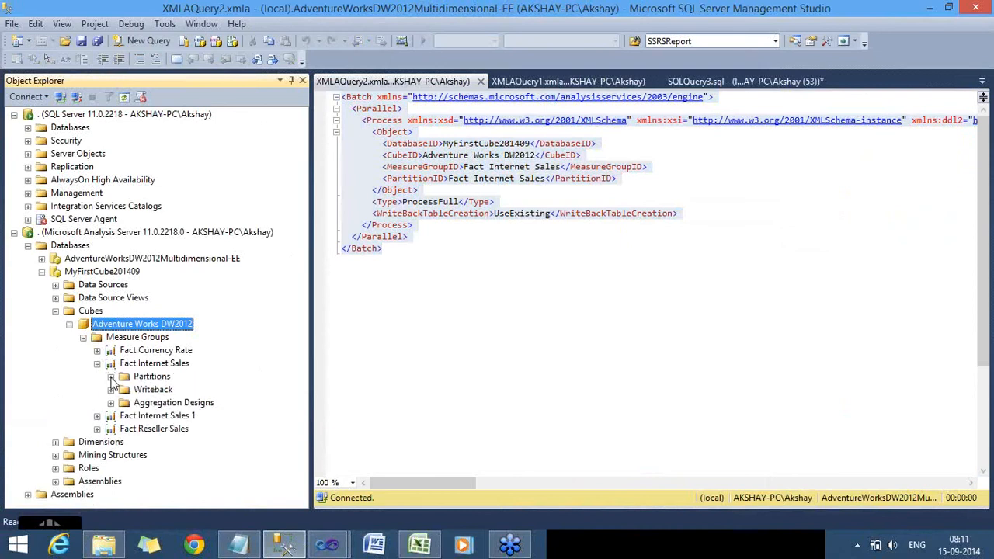
left_click(111, 376)
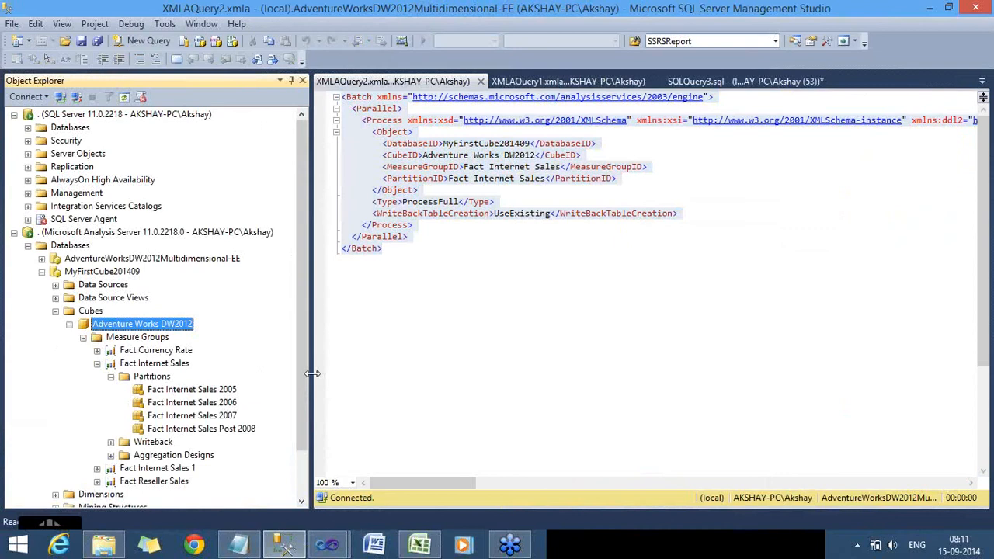
Generate an XMLA script for a Process Full of the Fact Internet Sales Post 2008 partition, close the dialog, and highlight the whole script.
left_click(225, 432)
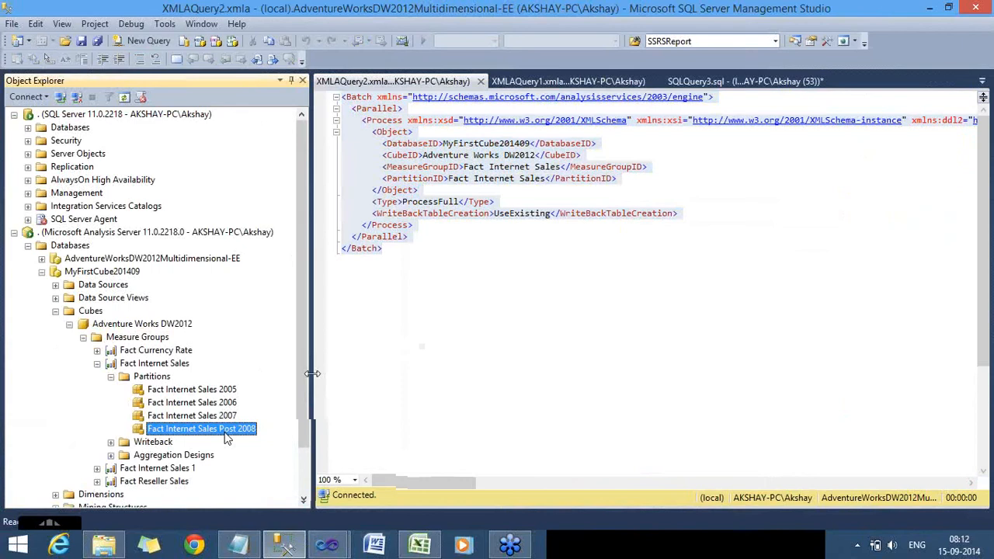
right_click(225, 438)
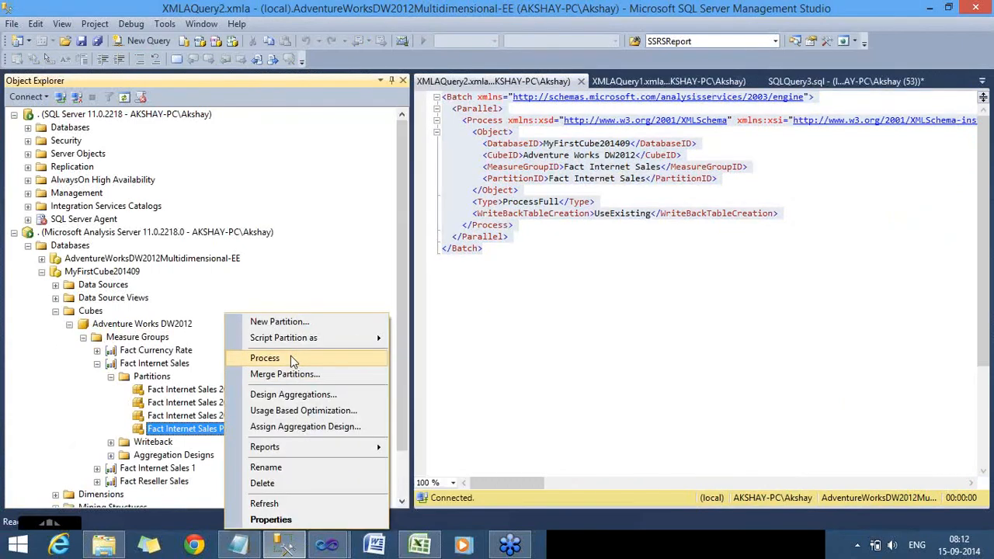
left_click(268, 357)
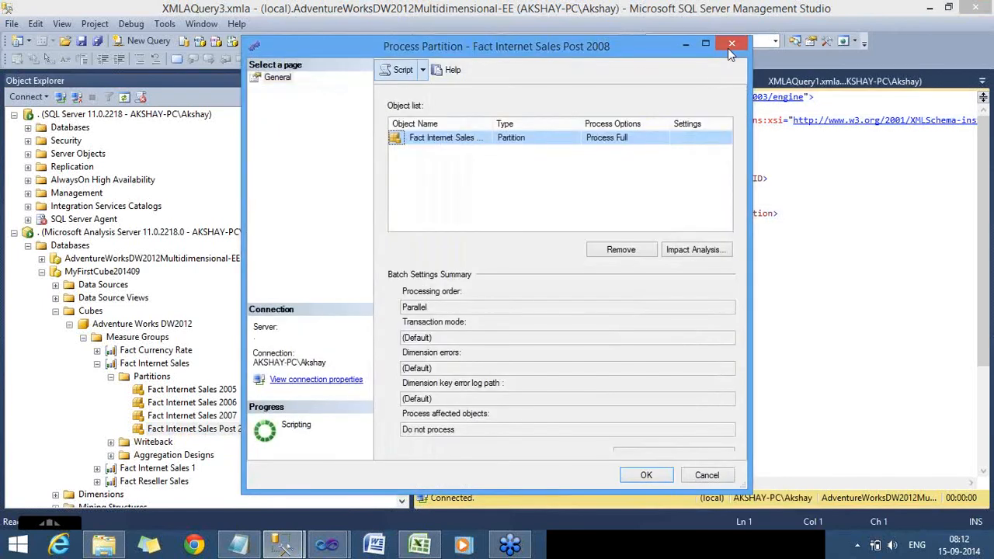
left_click(729, 46)
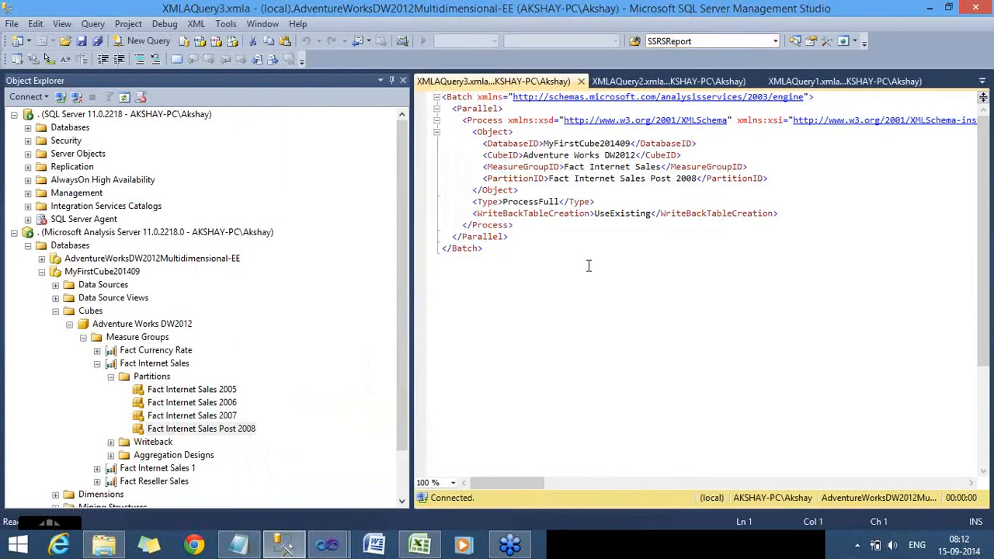
left_click_drag(525, 165, 436, 92)
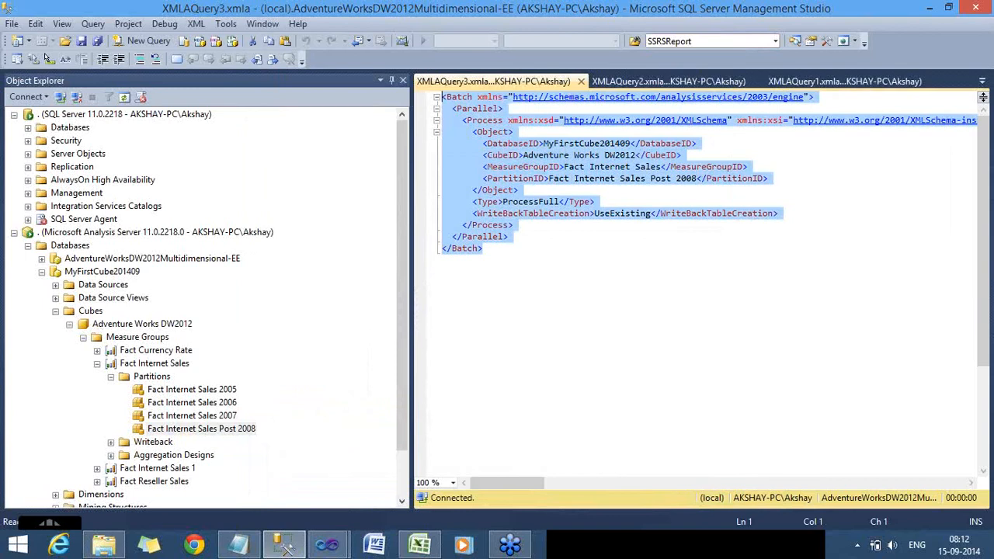
mouse_move(104, 545)
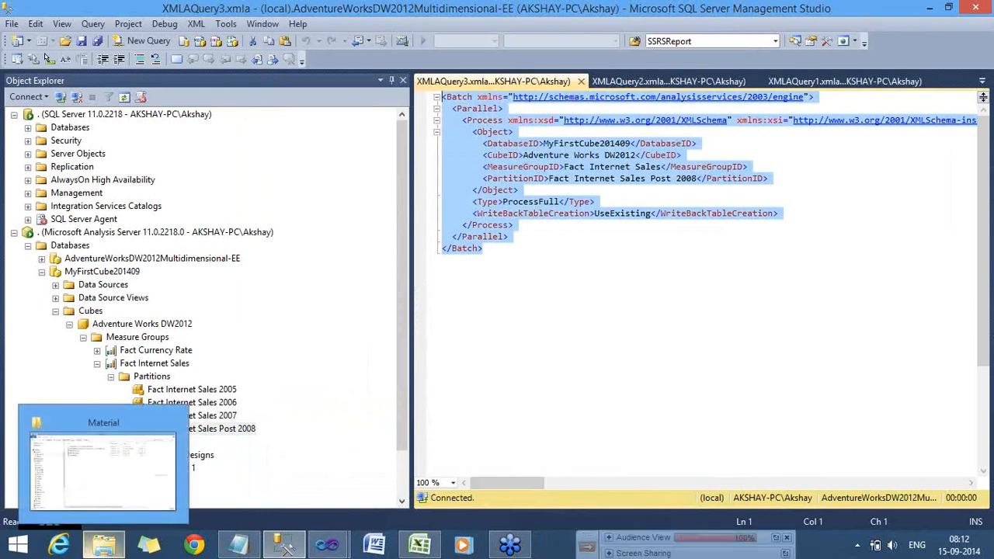
left_click(566, 247)
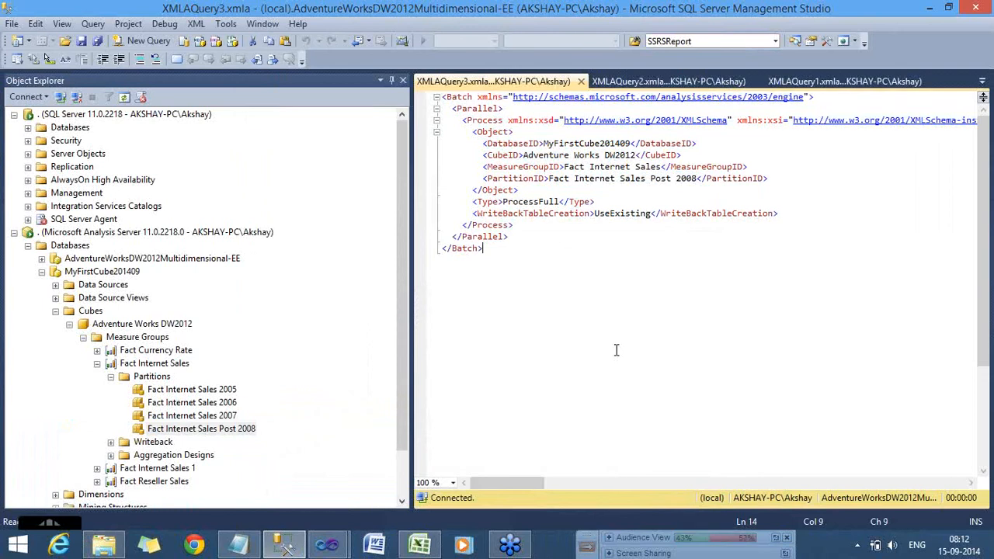
Select the Fact Internet Sales 2007 partition and narrow Object Explorer to give the script editor more width.
left_click(231, 390)
left_click(231, 417)
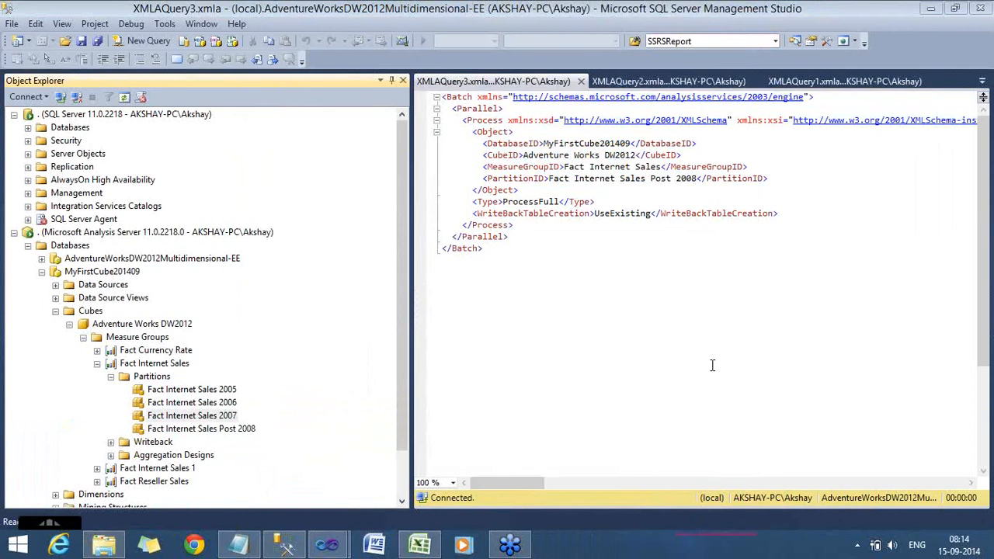
left_click(412, 308)
left_click_drag(412, 308, 317, 310)
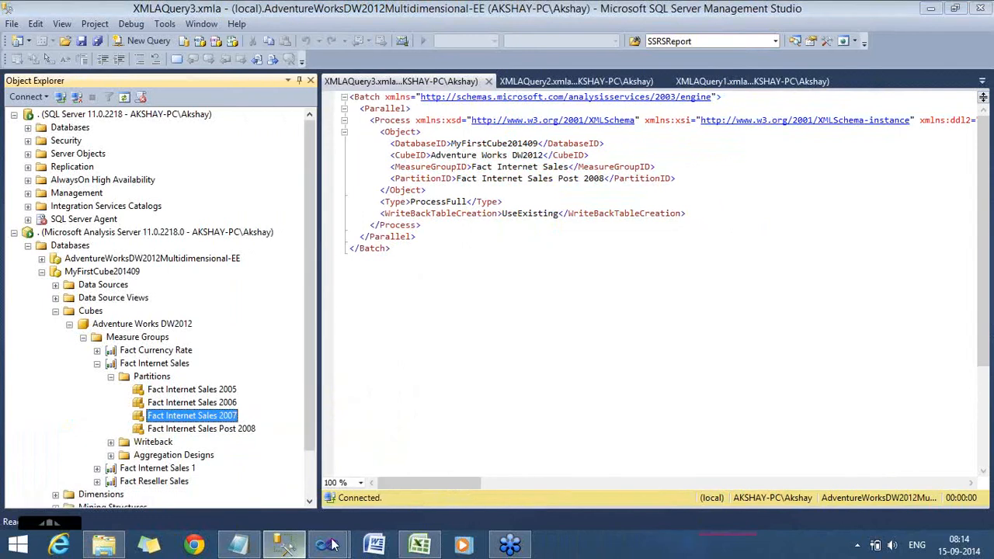
Open another Visual Studio window and load the recent FuzzyLookupDemo project in it.
right_click(331, 546)
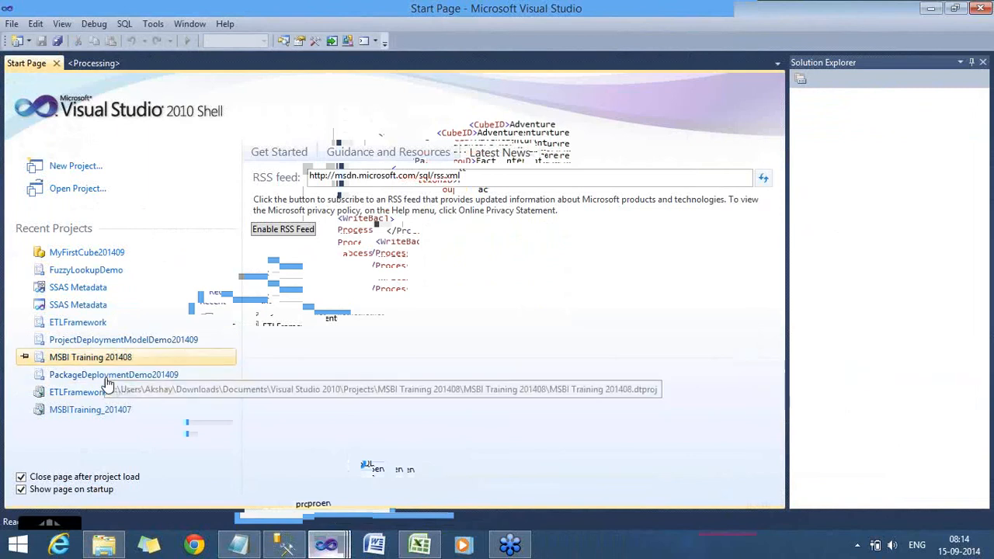
left_click(115, 272)
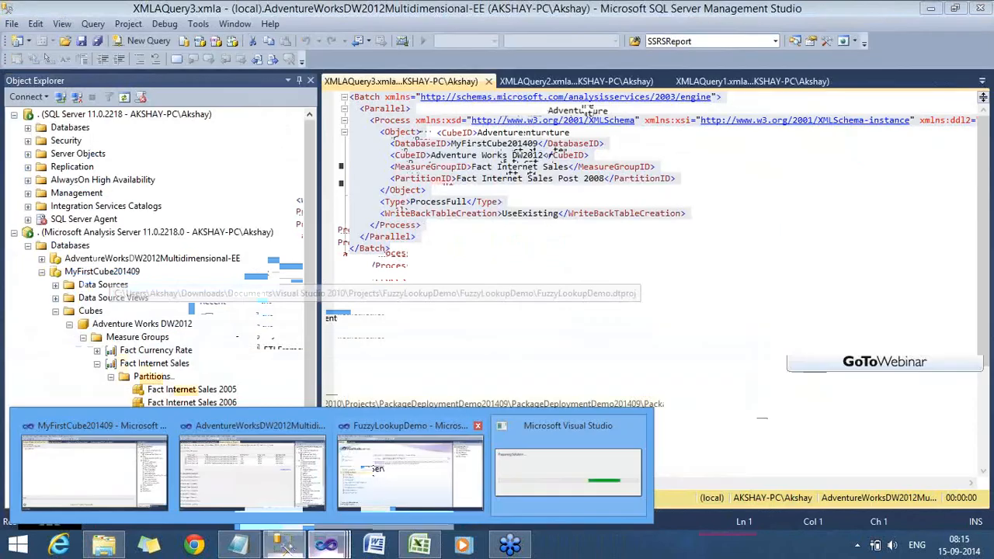
left_click(356, 482)
left_click(327, 545)
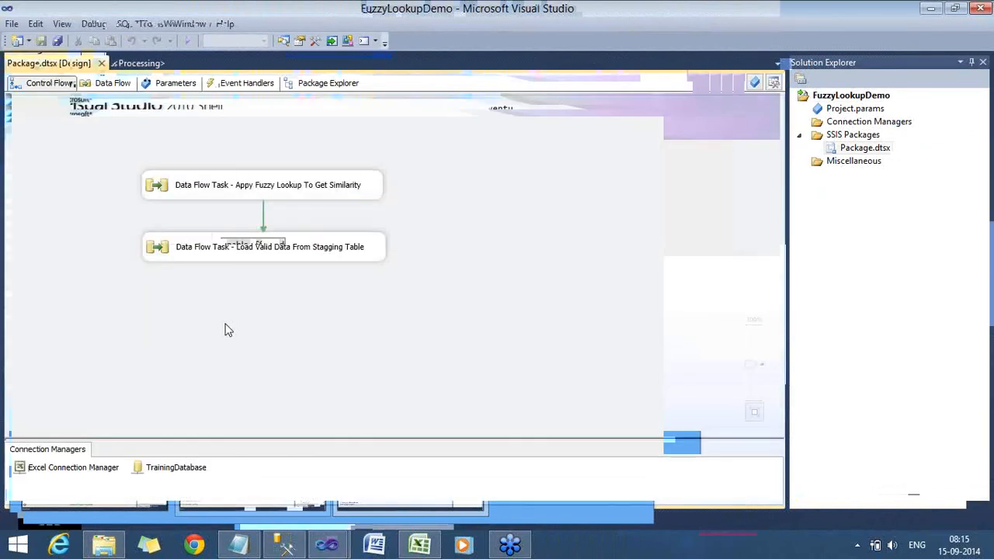
Delete the Excel Connection Manager and the TrainingDatabase connection from Package.dtsx.
left_click(68, 469)
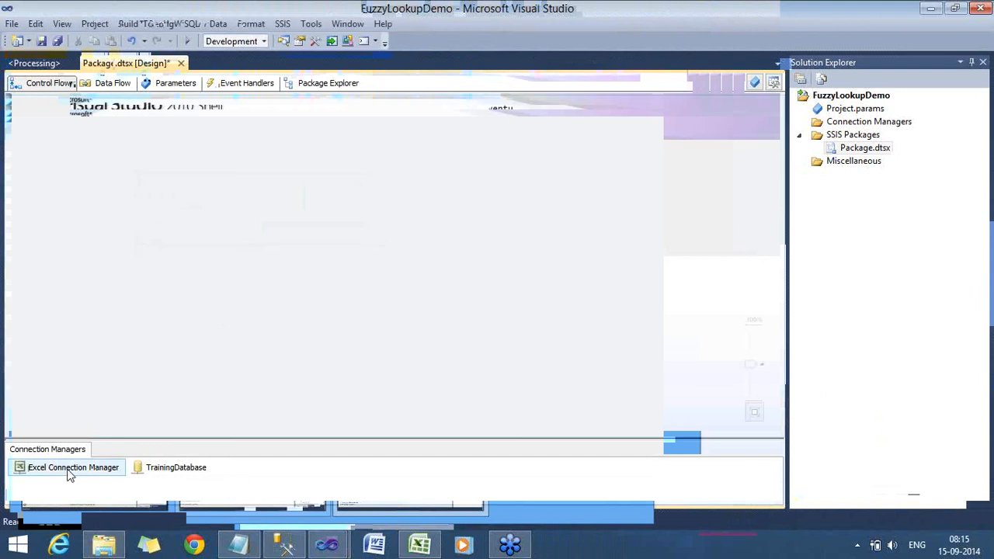
key("Delete")
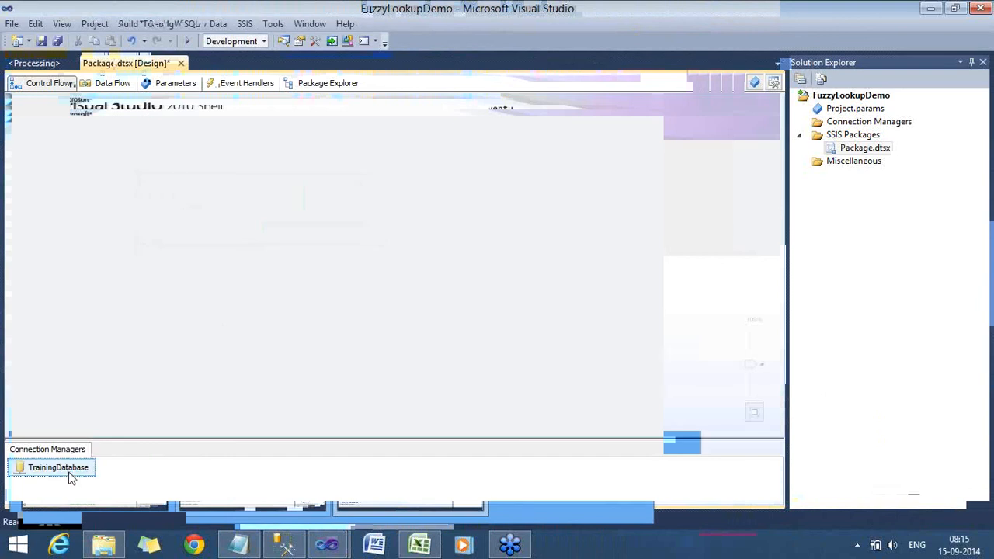
right_click(70, 474)
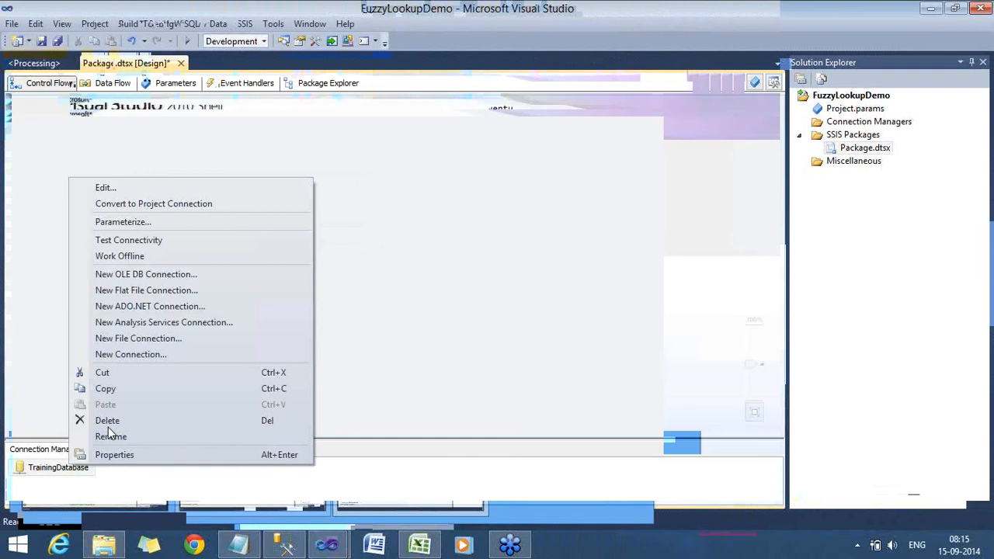
left_click(109, 423)
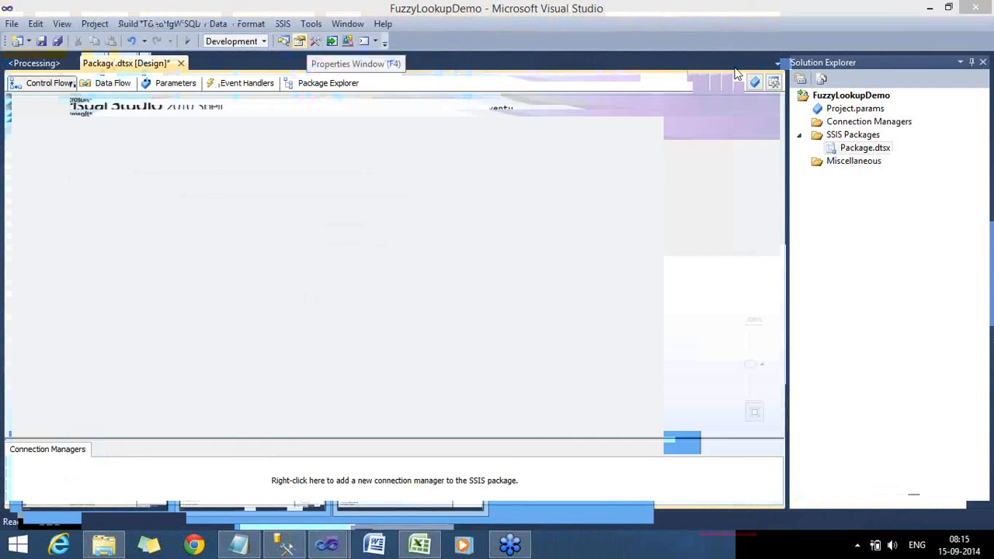
Show and widen the SSIS Toolbox, and add an Analysis Services Execute DDL Task to the control flow.
left_click(774, 83)
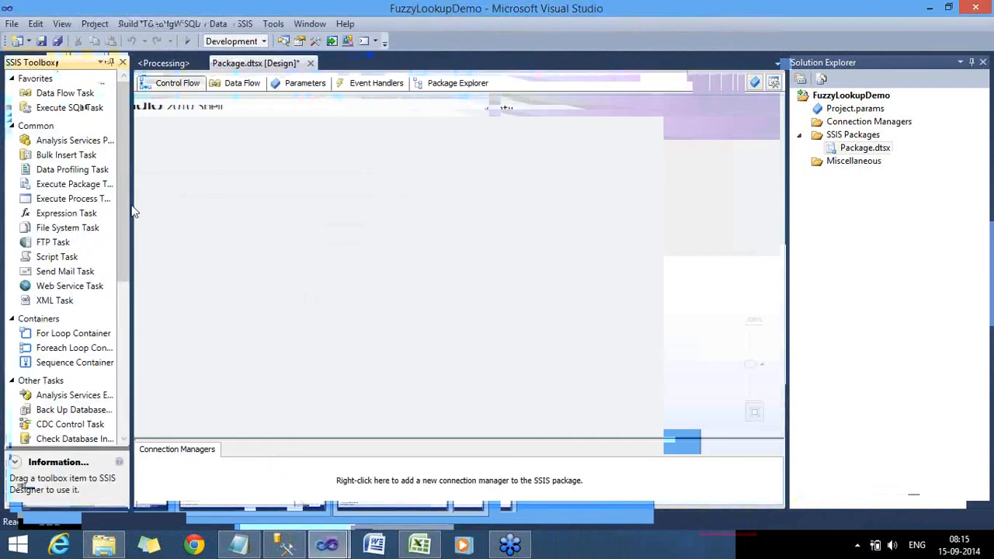
left_click_drag(132, 206, 221, 202)
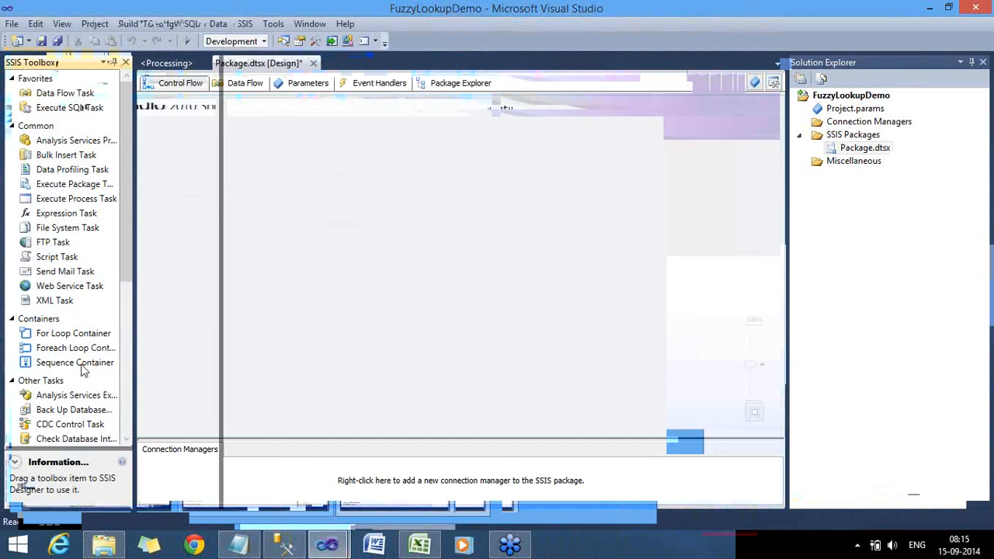
left_click_drag(137, 400, 373, 187)
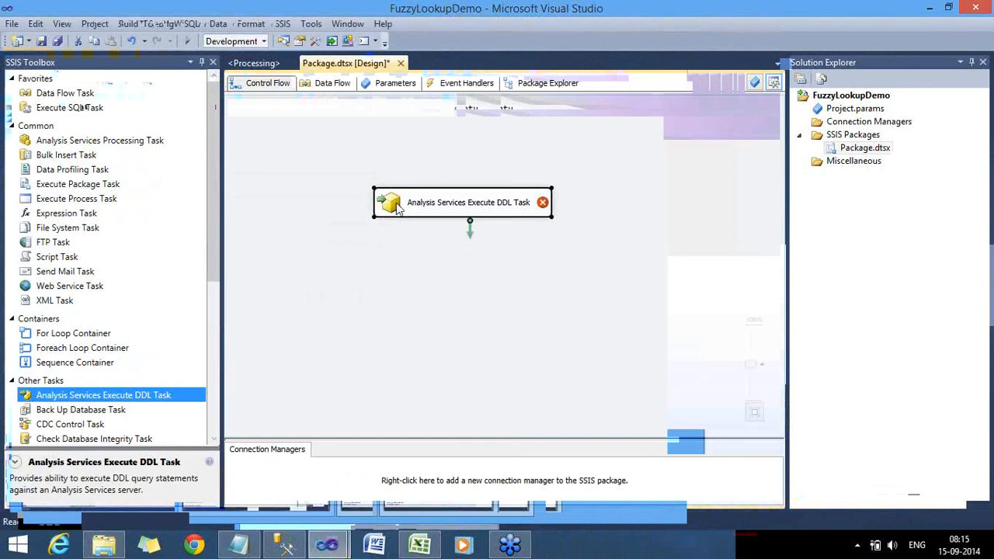
Open the Execute DDL task's DDL settings and start a new Analysis Services connection for it.
double_click(396, 210)
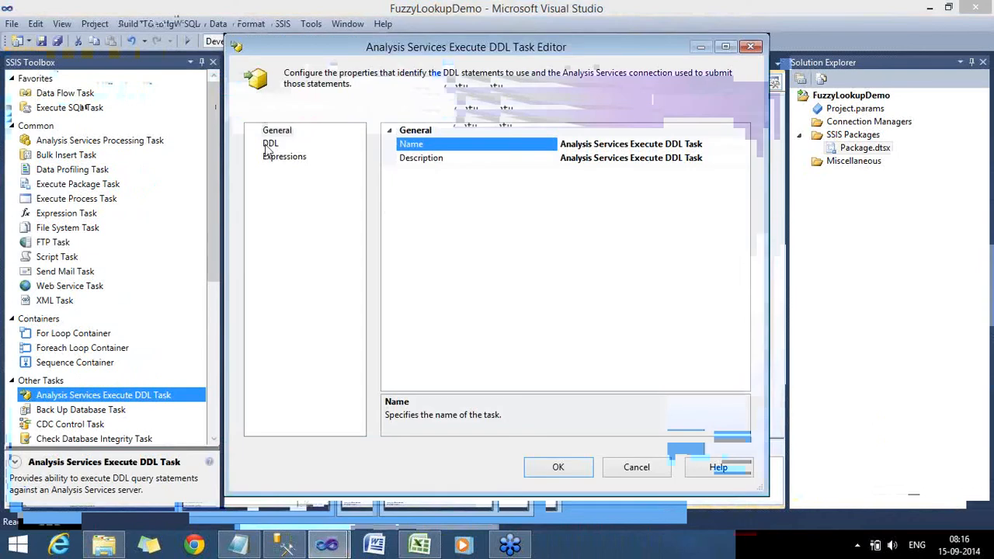
left_click(268, 146)
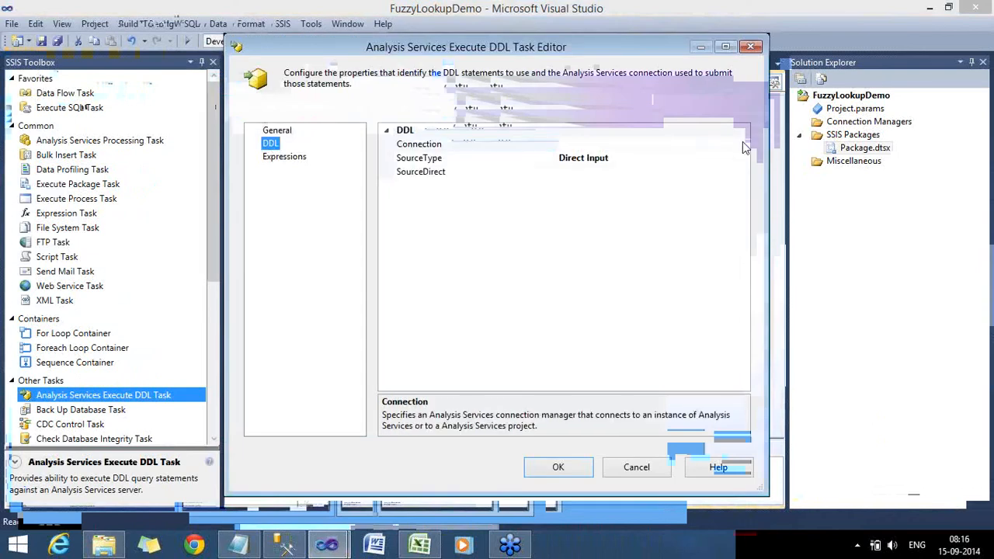
left_click(742, 146)
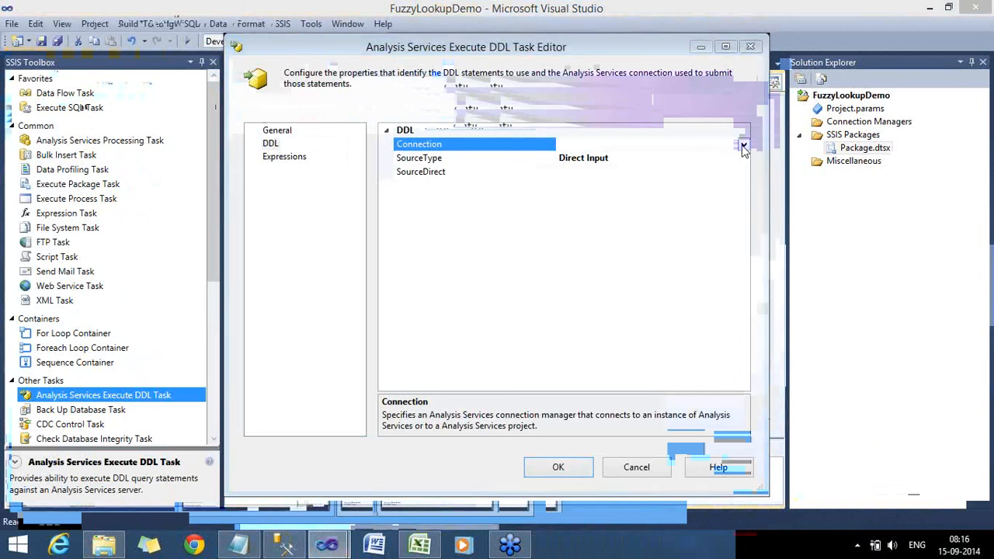
left_click(743, 146)
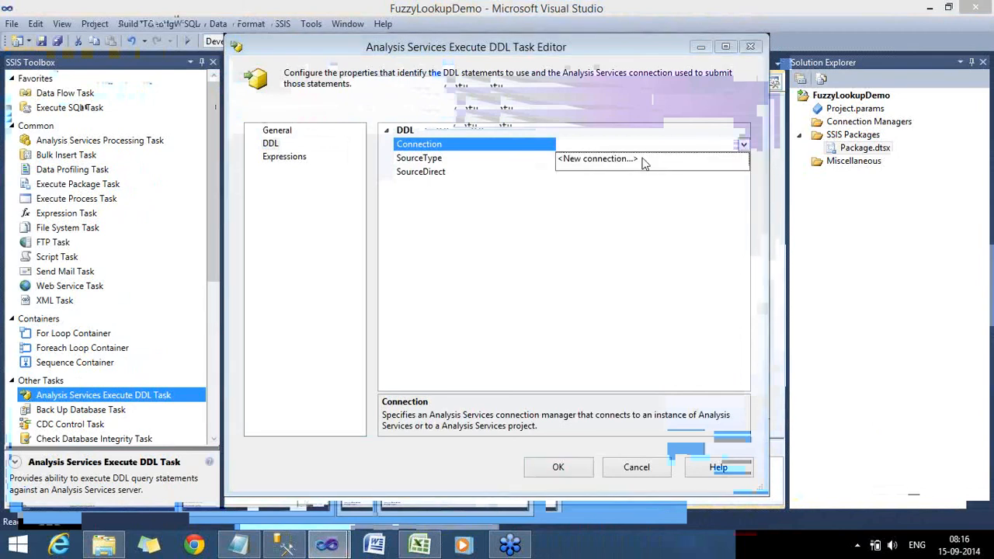
left_click(643, 160)
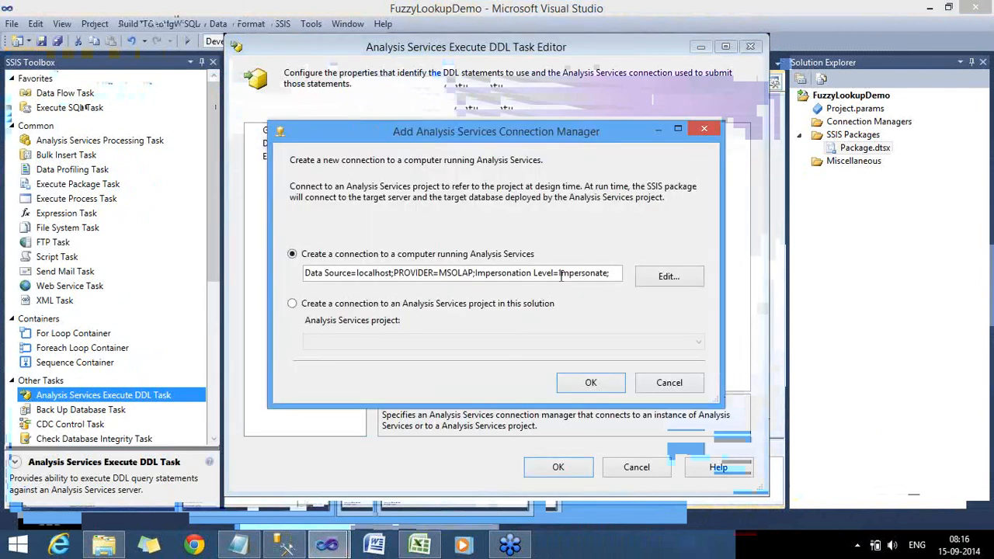
Configure the localhost connection with Windows NT Integrated Security and initial catalog MyFirstCube201409, test it, and accept it for the task.
left_click(668, 277)
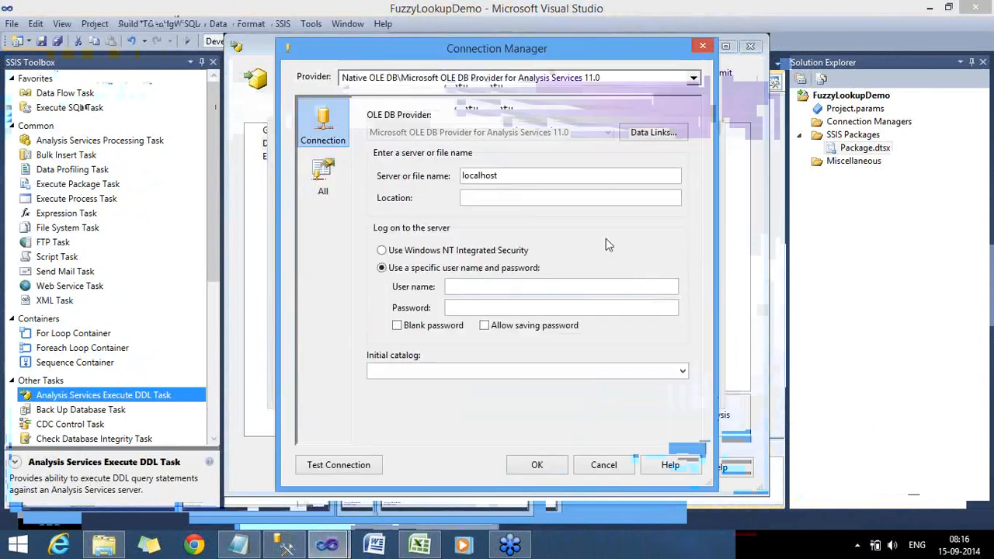
left_click(383, 251)
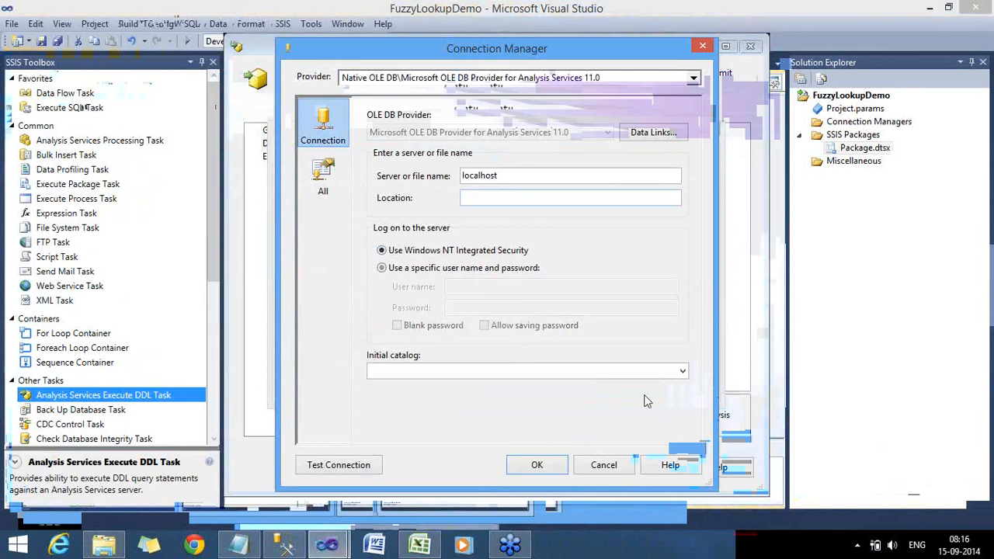
left_click(683, 374)
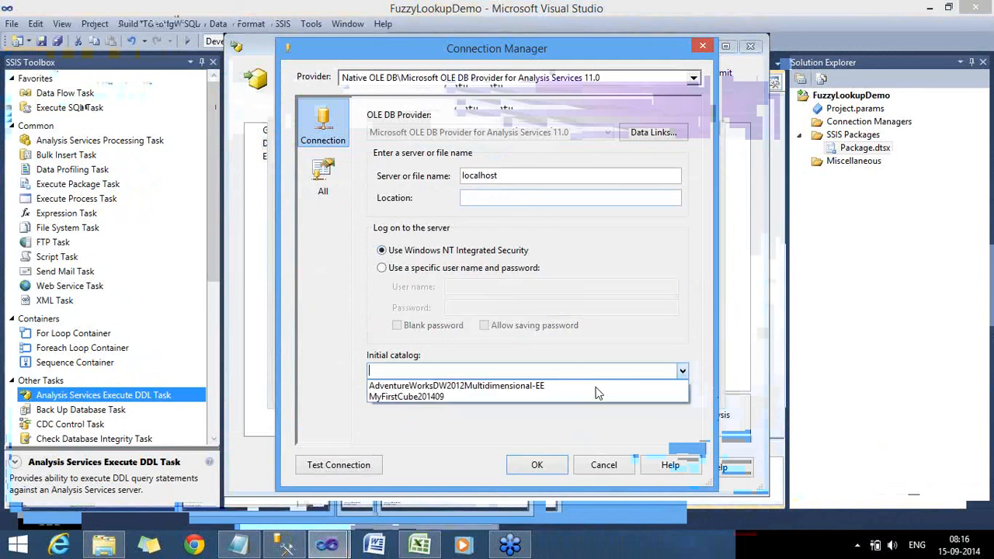
left_click(545, 396)
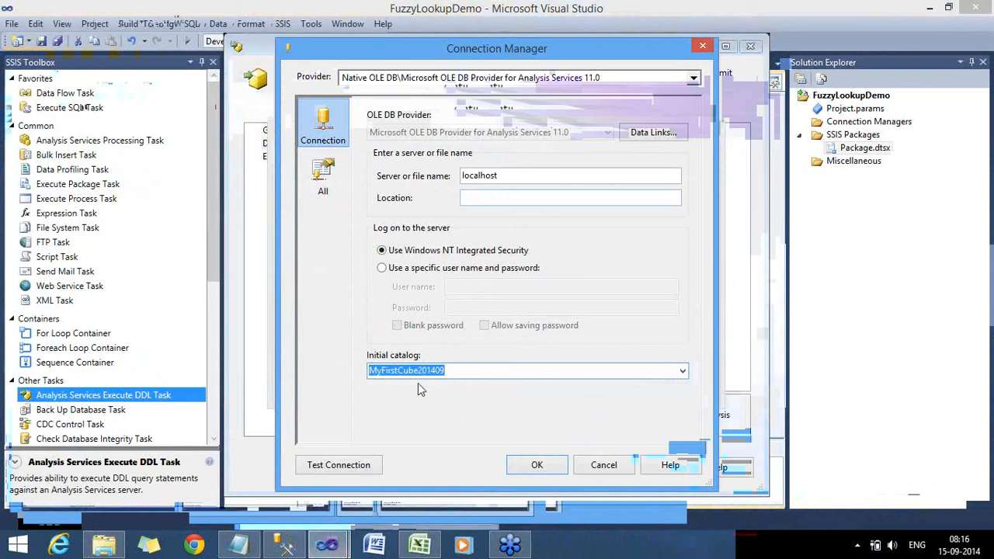
left_click(334, 466)
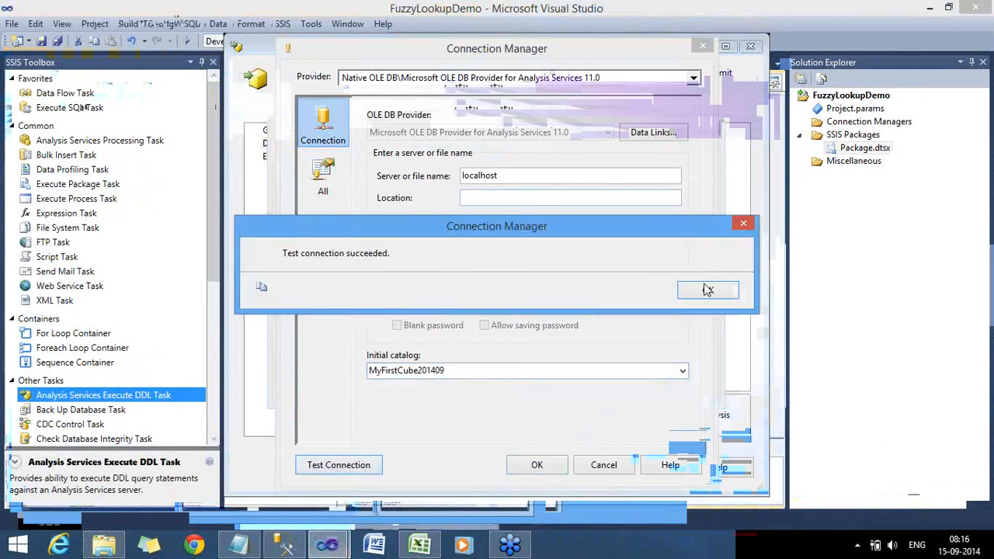
left_click(705, 288)
left_click(536, 465)
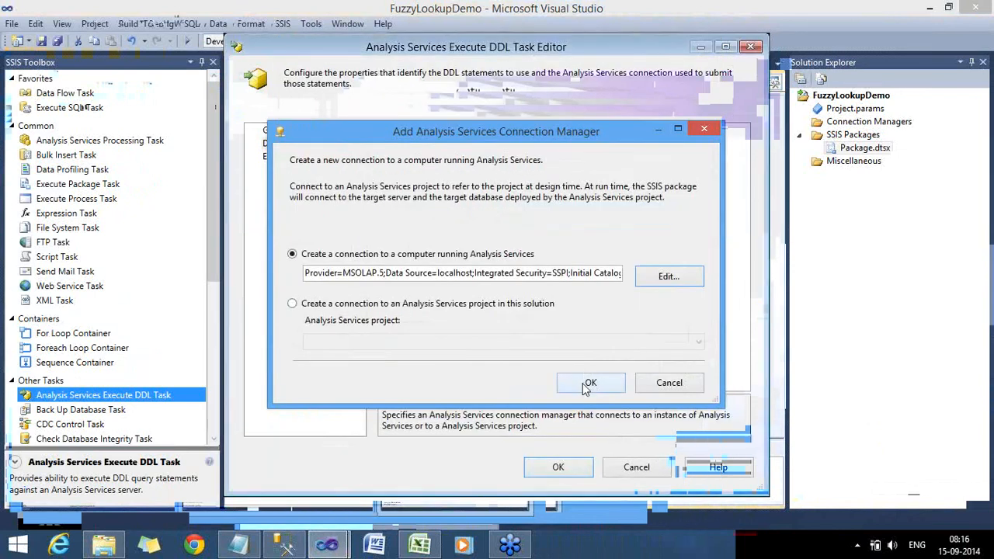
left_click(587, 384)
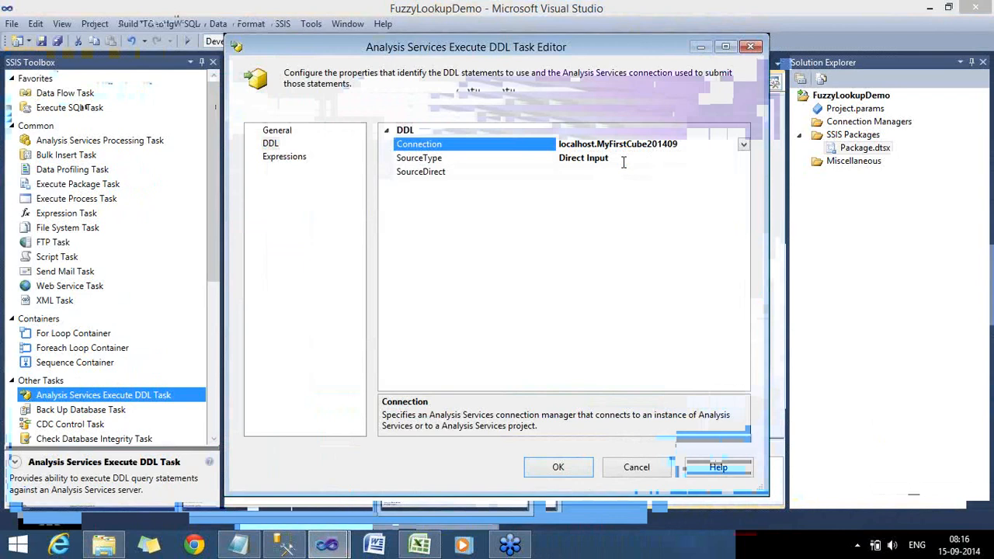
Keep Direct Input as the source type, paste the partition's XMLA process script as the DDL statements, and accept the task settings.
left_click(627, 163)
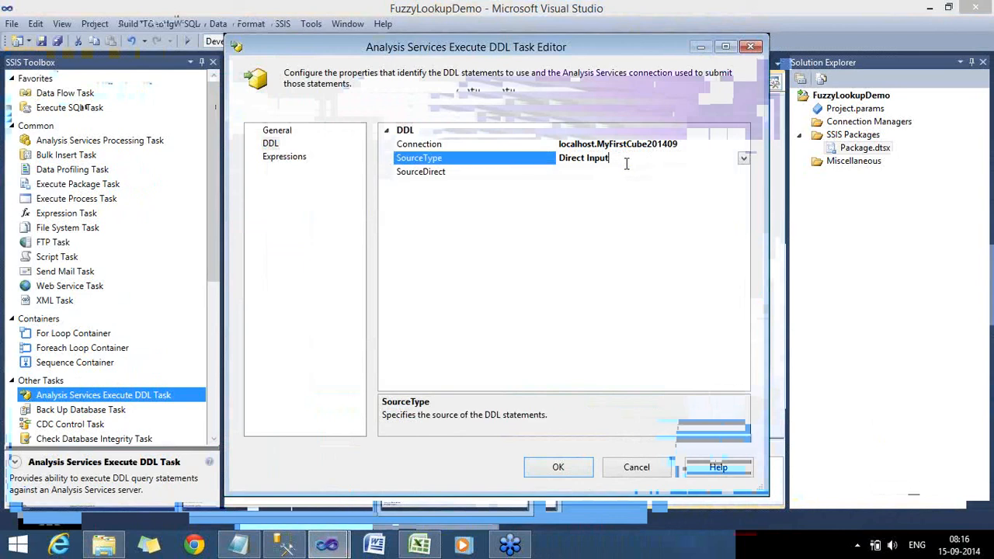
left_click(734, 172)
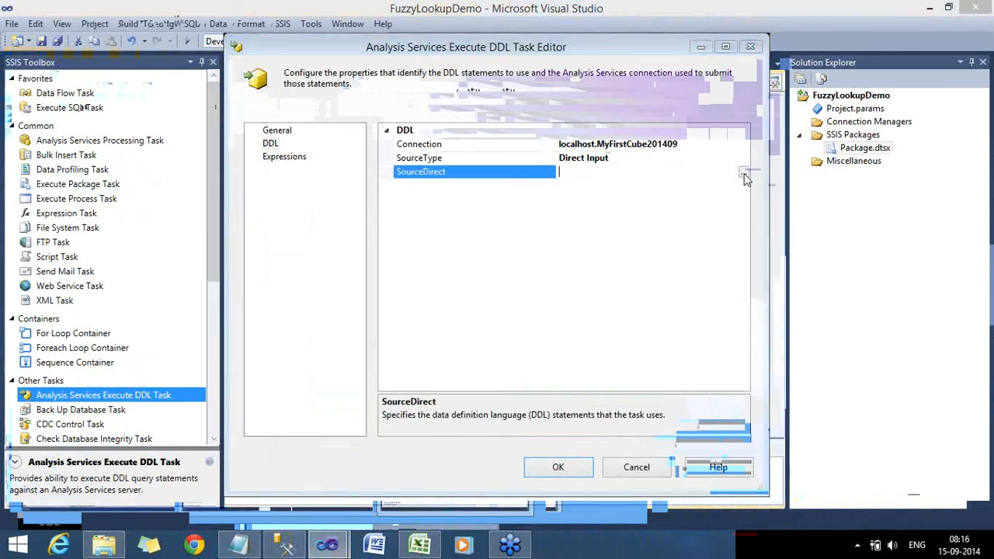
left_click(744, 173)
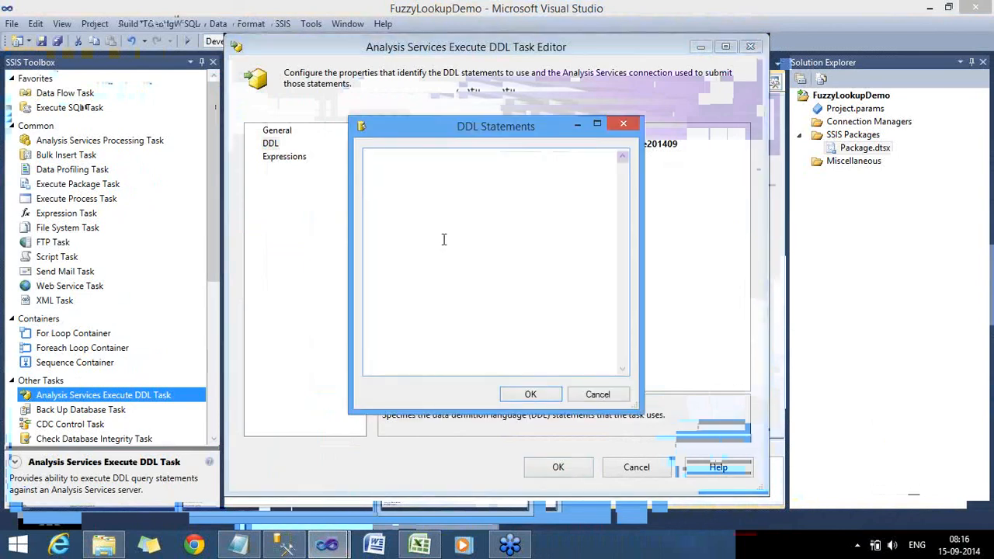
key("ctrl+v")
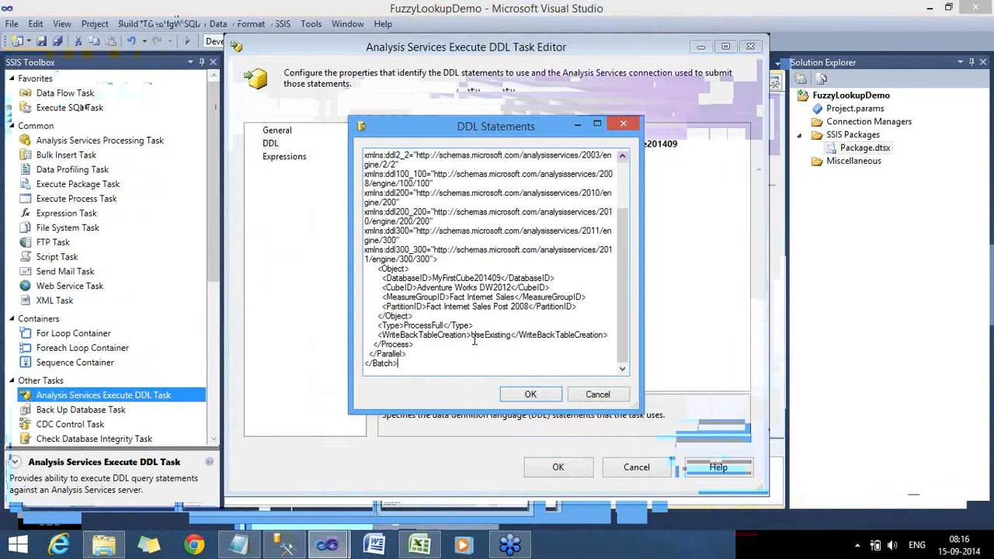
left_click(531, 396)
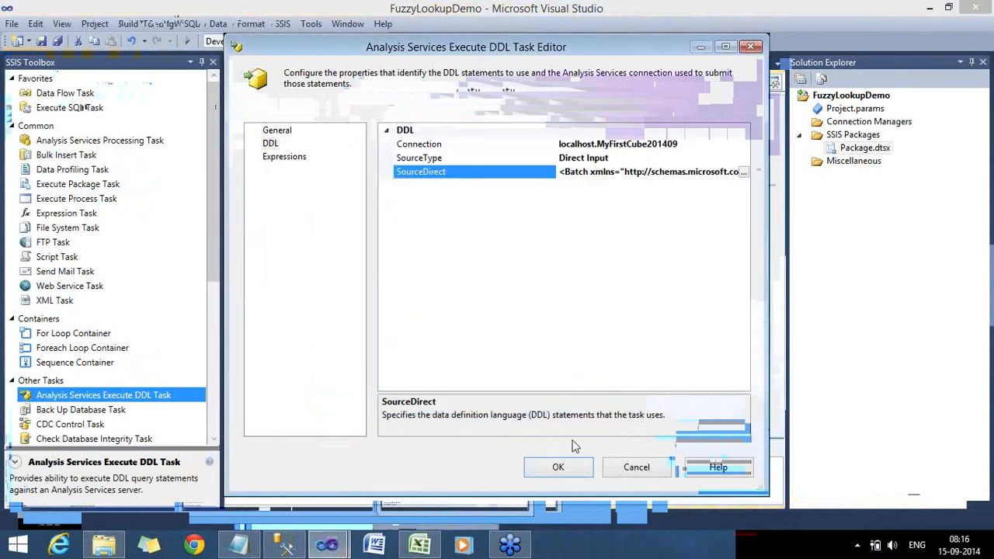
left_click(570, 480)
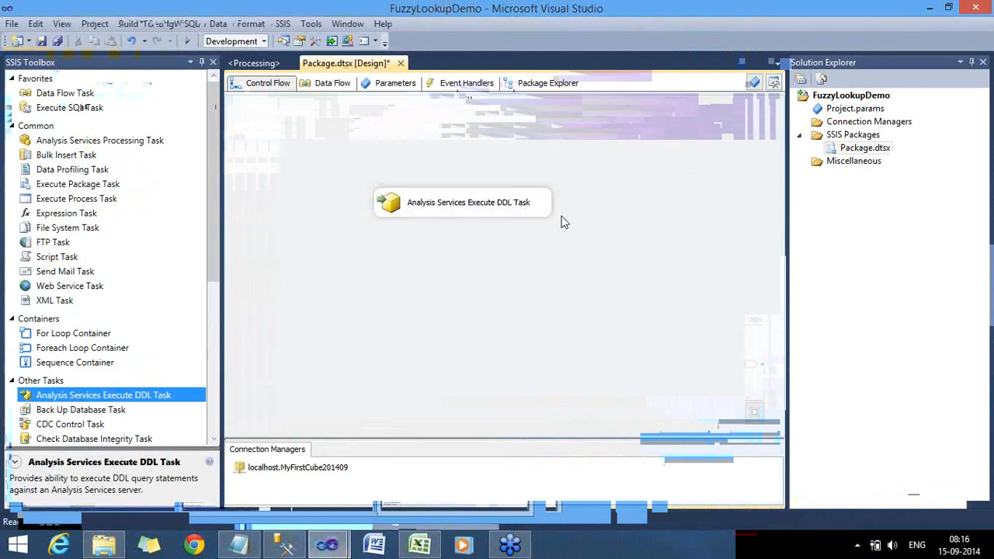
Save Package.dtsx, run it in debug mode, and stop debugging.
left_click(42, 43)
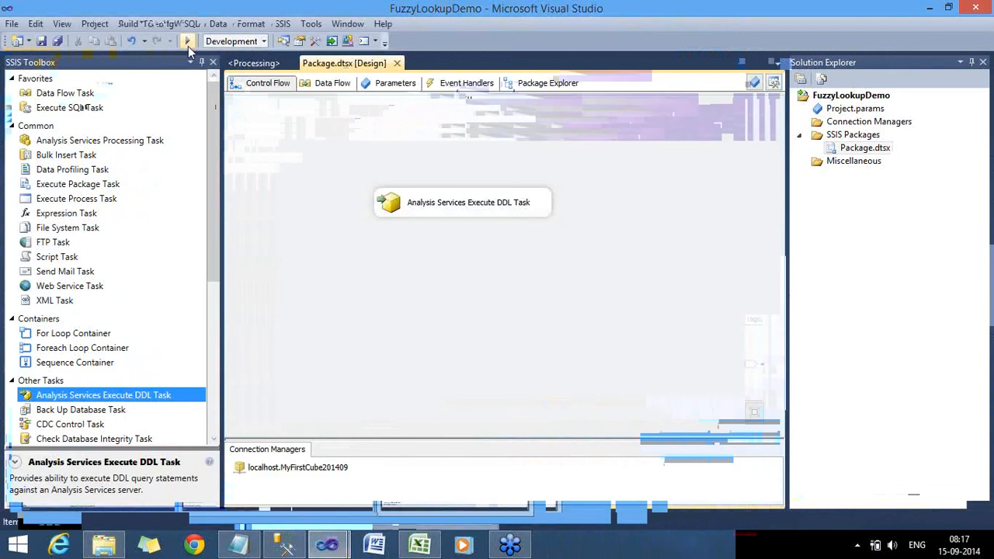
left_click(187, 41)
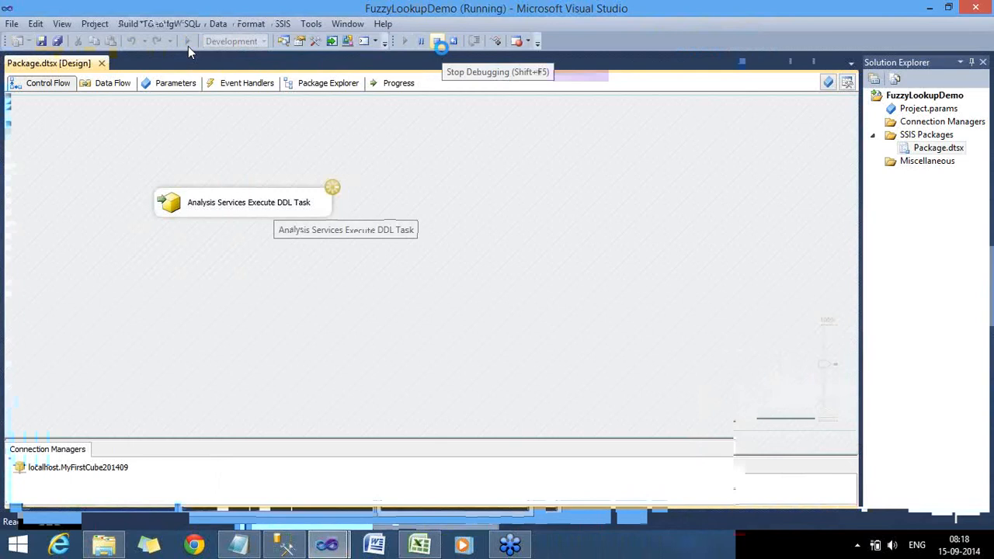
left_click(442, 49)
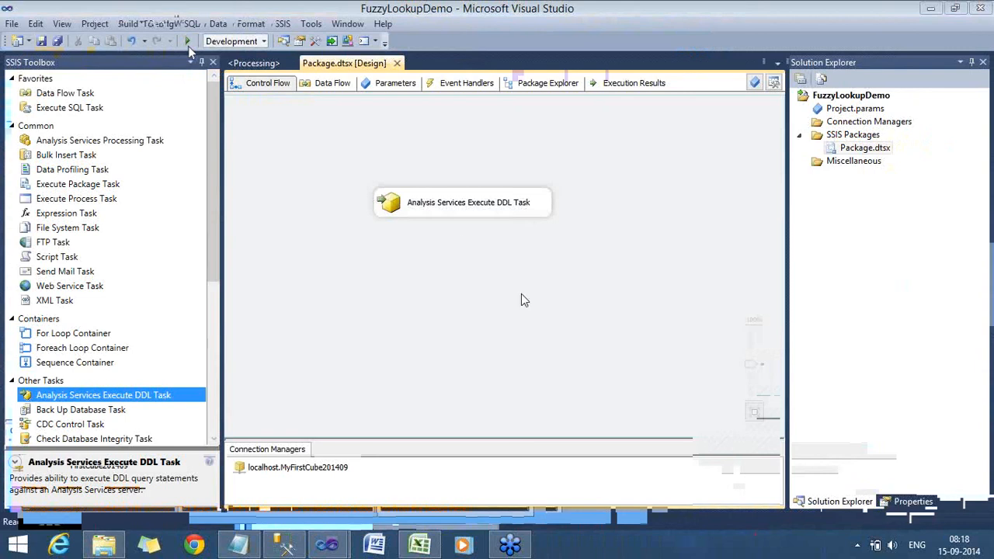
left_click(455, 217)
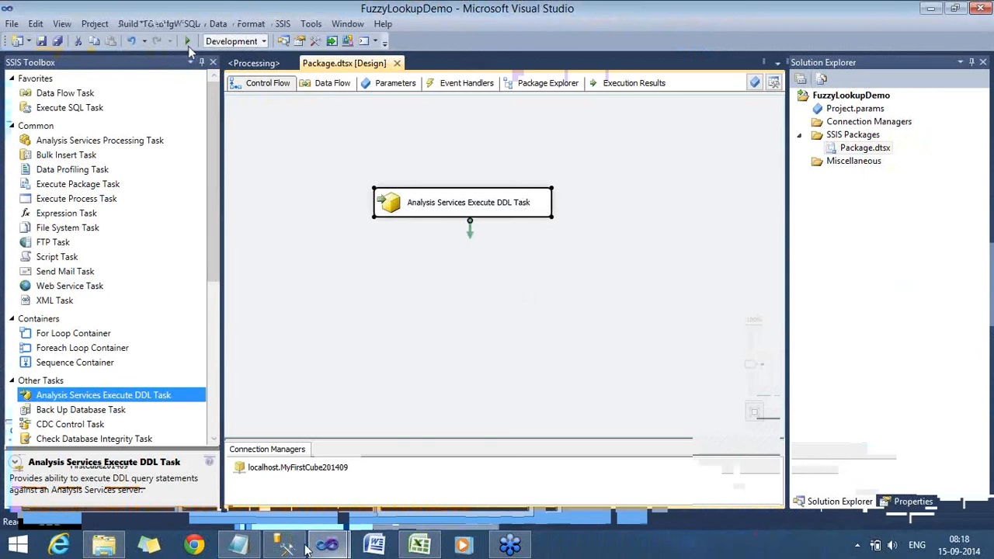
Switch to the XMLA script in Management Studio, and from there to the MyFirstCube201409 project in Visual Studio.
left_click(305, 548)
left_click(408, 286)
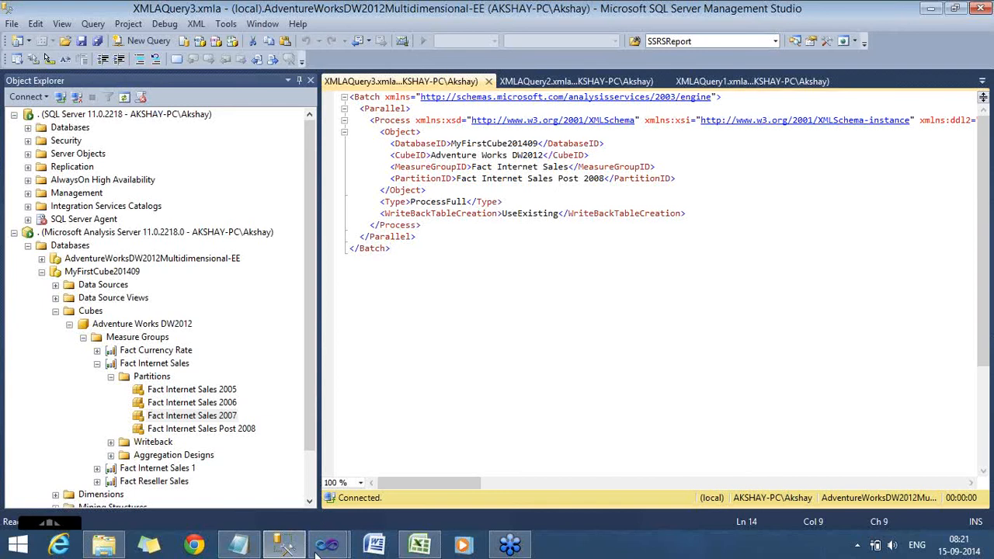
mouse_move(327, 546)
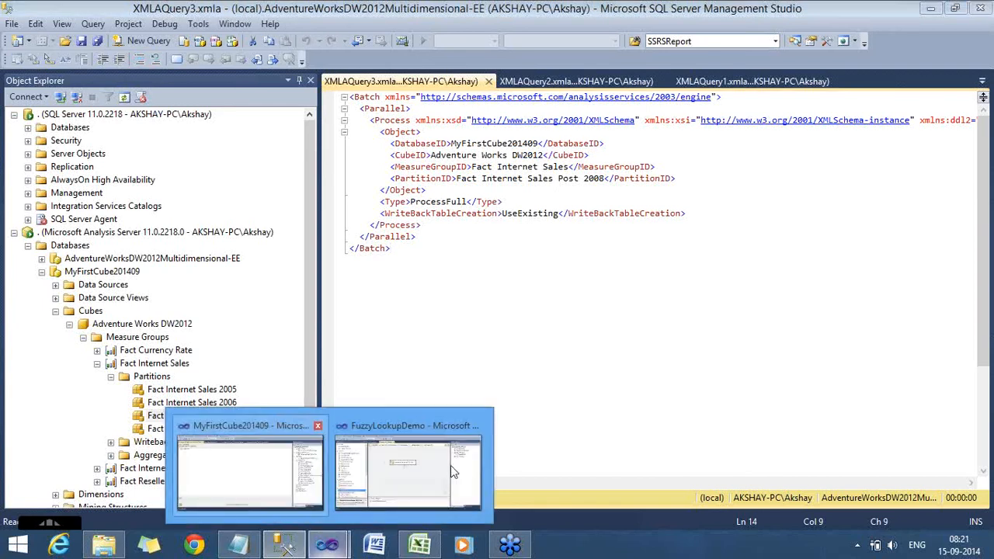
left_click(267, 487)
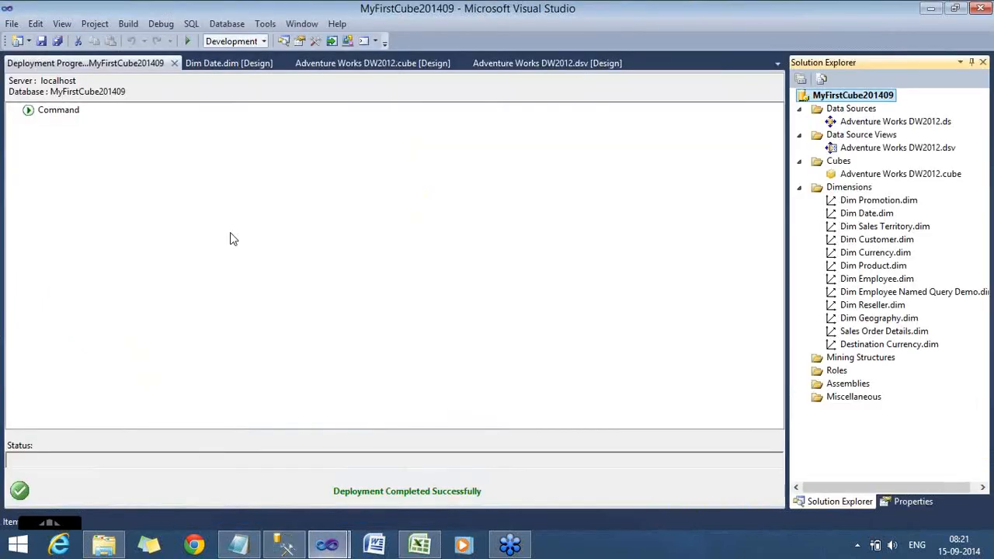
Start processing the Fact Internet Sales 2007 partition of the Adventure Works DW2012 cube, building and deploying the project first and overwriting the server database.
left_click(356, 66)
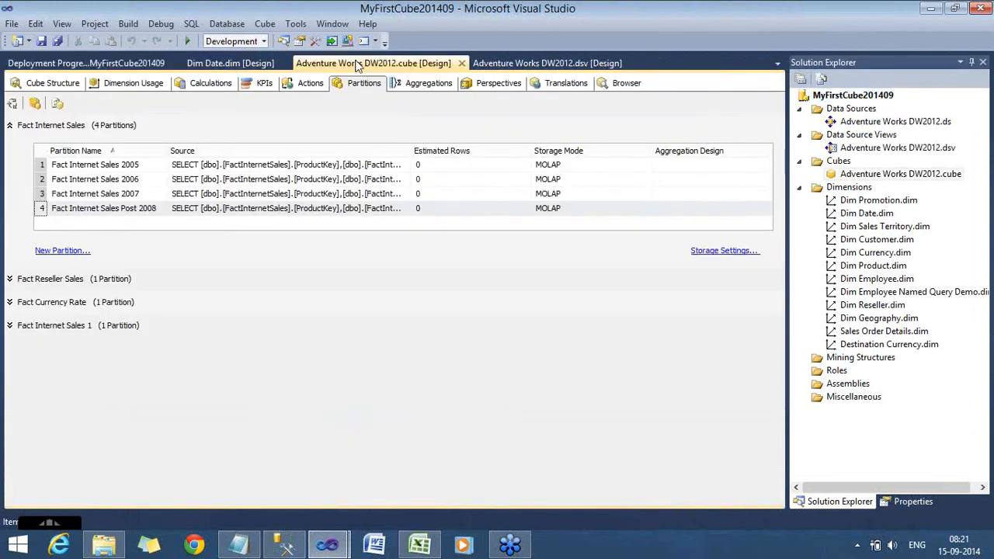
left_click(98, 210)
left_click(42, 208)
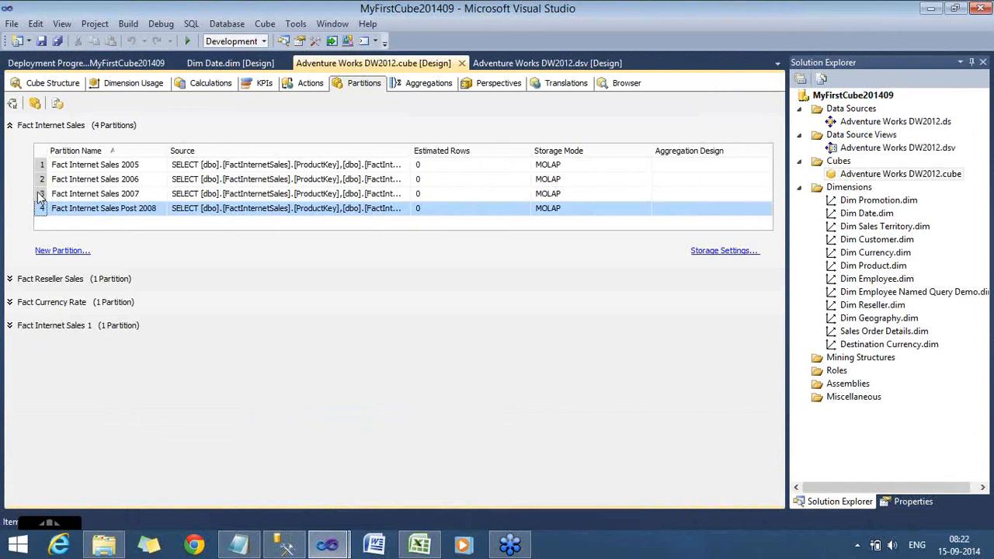
left_click(42, 194)
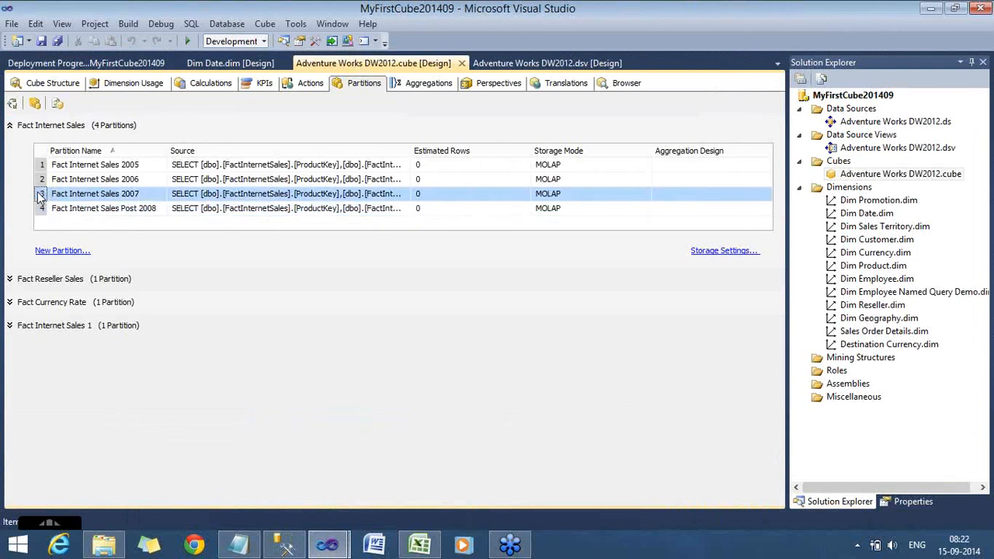
left_click(11, 105)
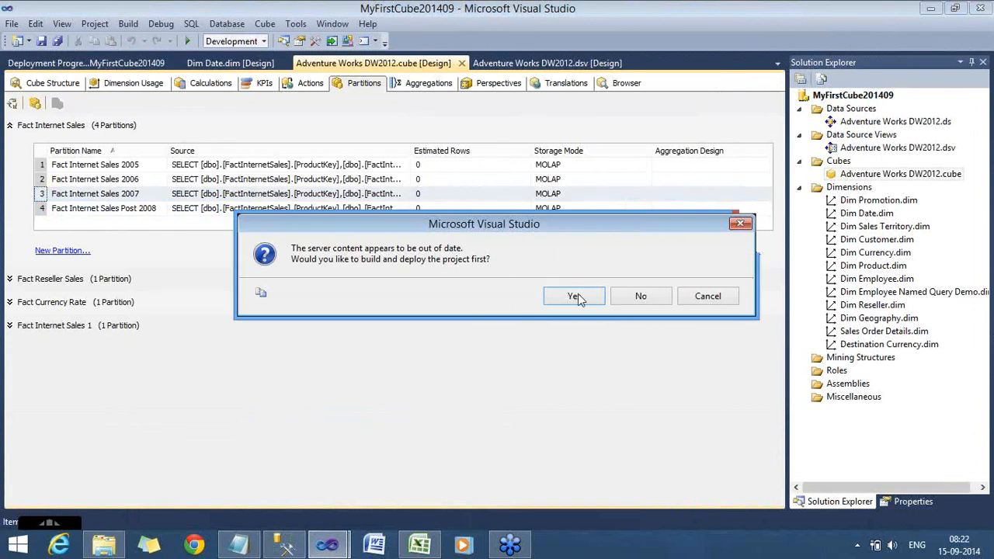
left_click(575, 296)
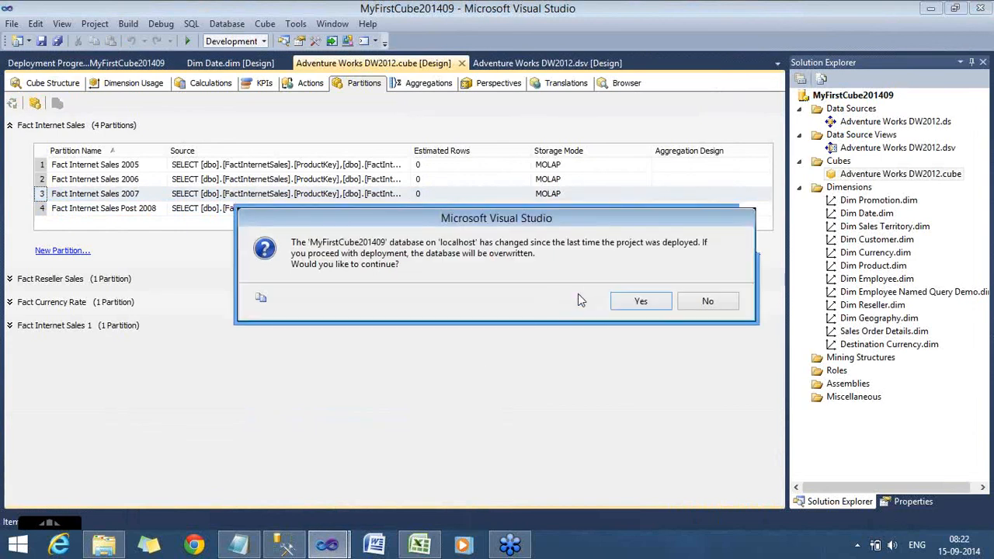
left_click(643, 303)
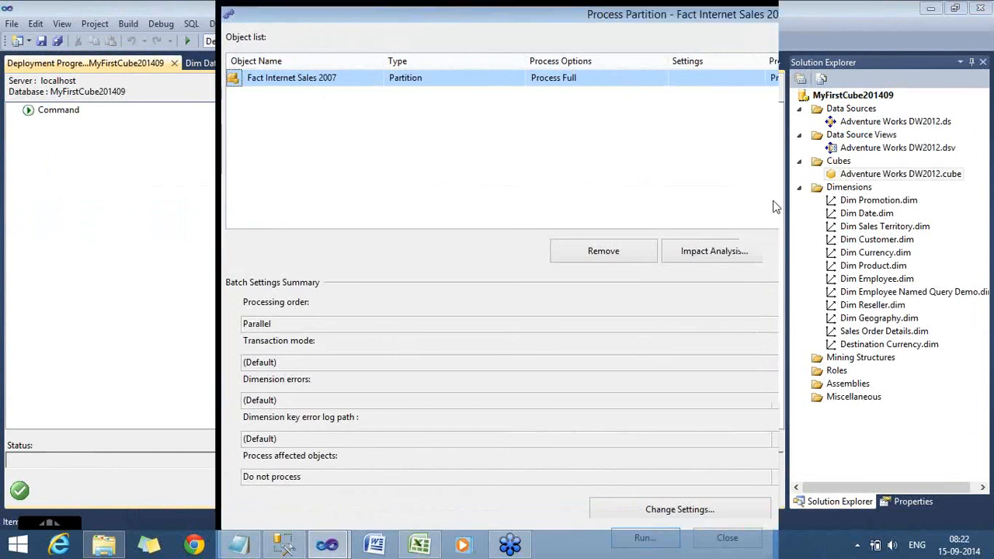
View the processing settings for Fact Internet Sales 2007 at full size, leave them without running, and close the deployment progress.
left_click(734, 13)
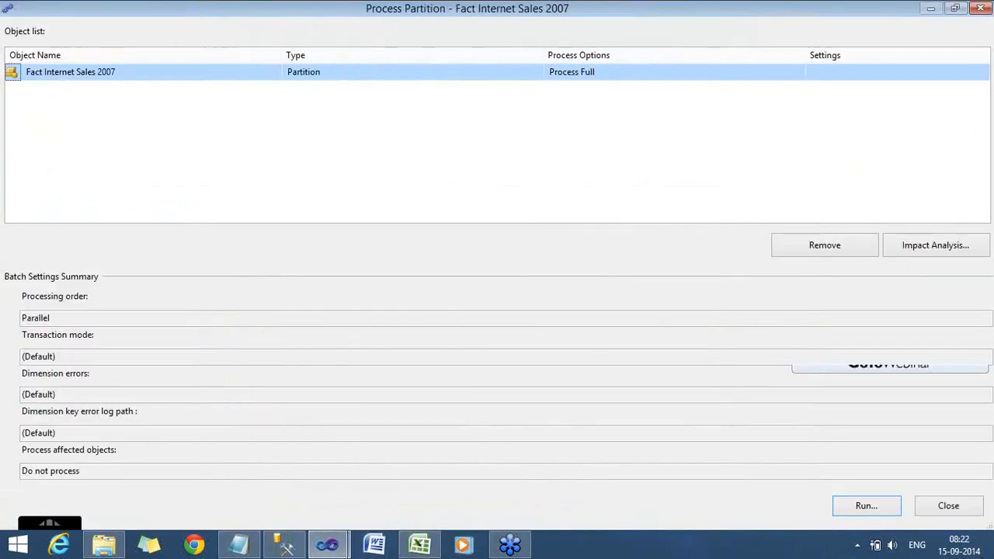
left_click(960, 506)
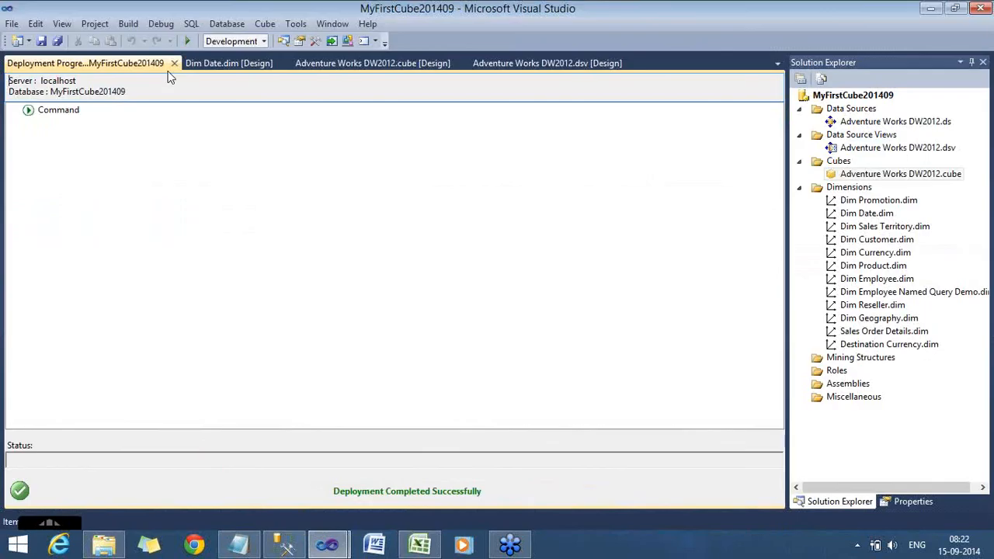
left_click(174, 64)
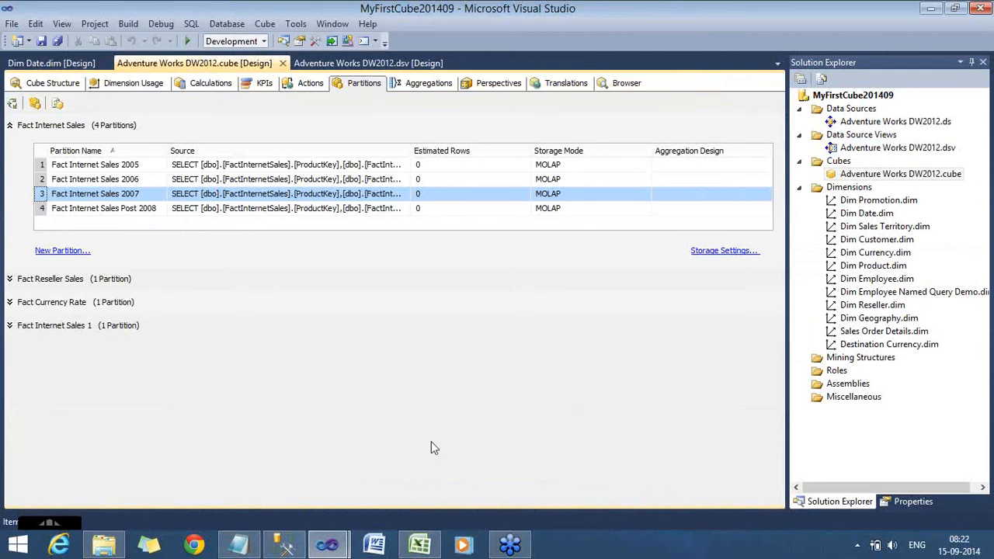
Check the storage modes of the Fact Internet Sales partitions, view the storage settings of Fact Internet Sales Post 2008, and cancel without changes.
left_click(569, 164)
left_click(567, 179)
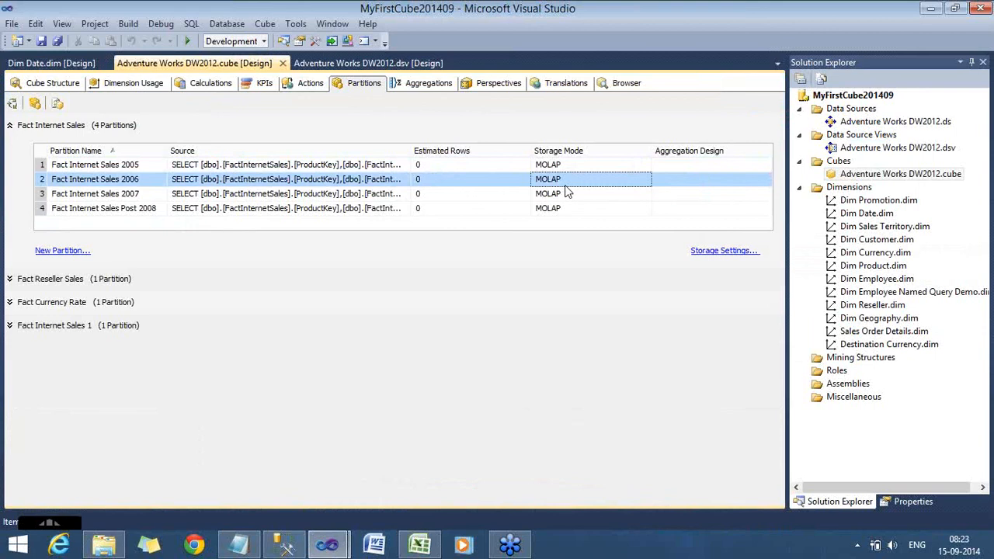
left_click(567, 194)
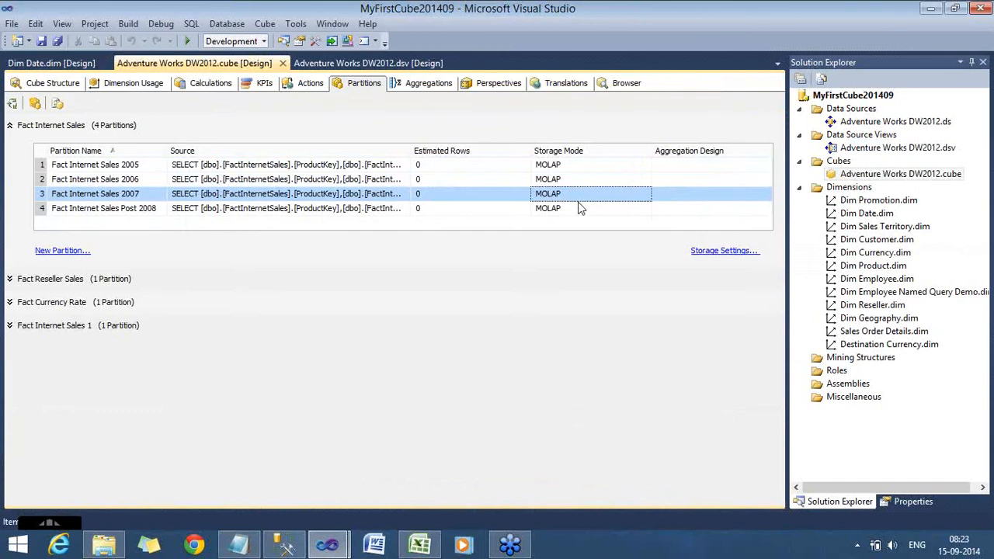
left_click(713, 251)
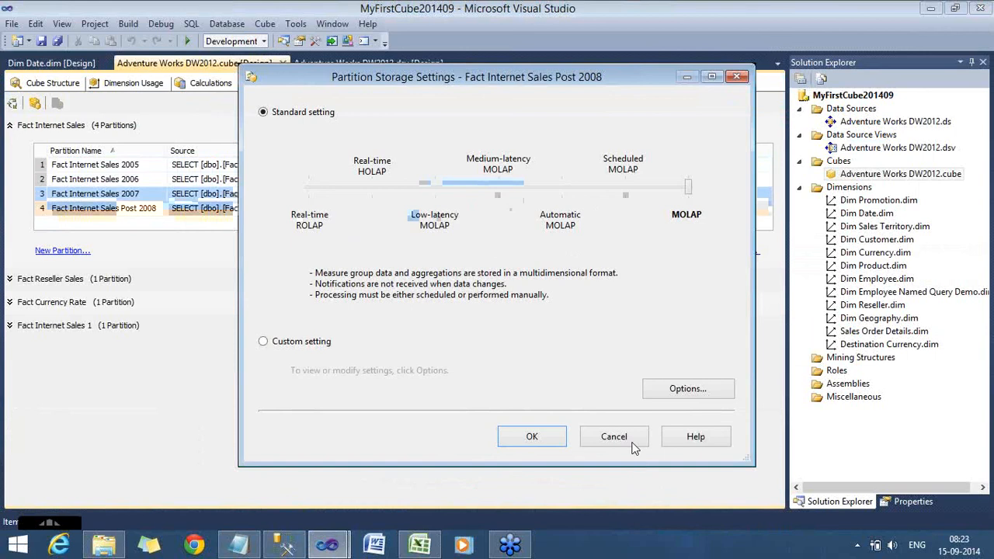
left_click(604, 438)
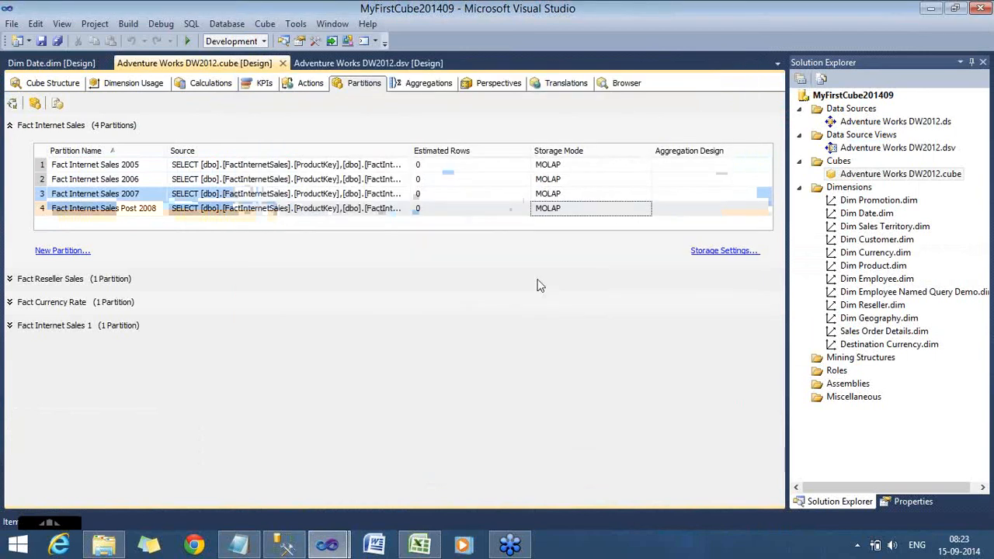